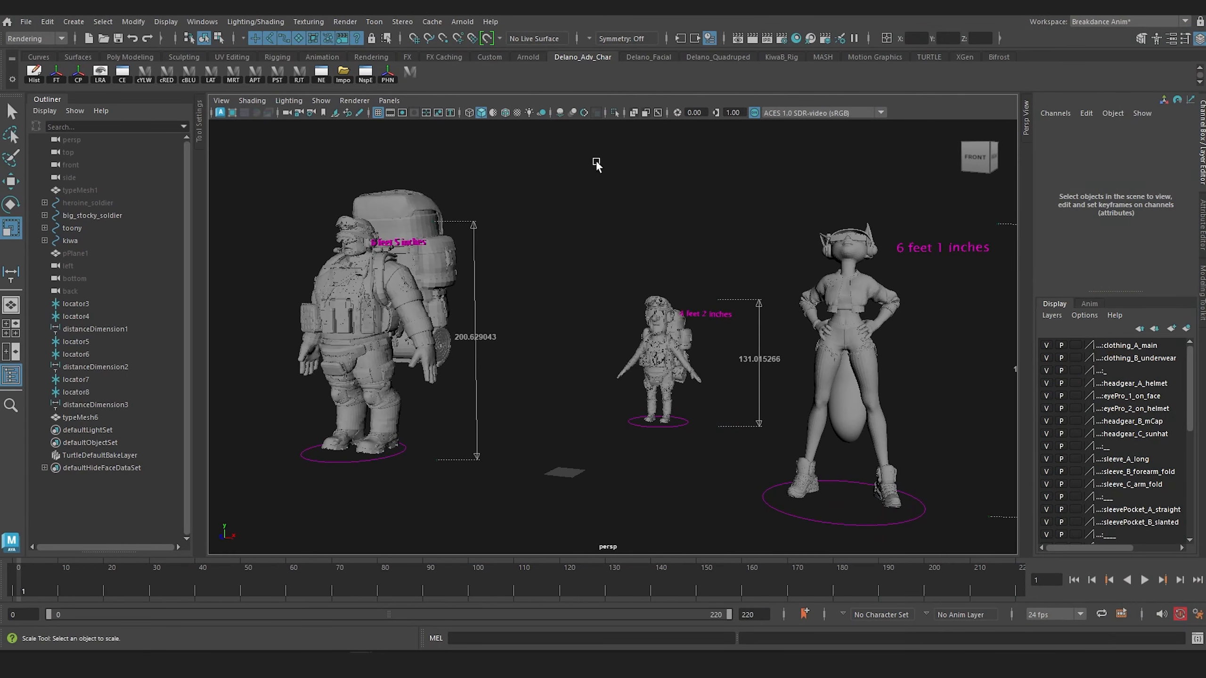
In the front view, use the Distance Tool to place a vertical measurement about 190 cm tall from the floor beside the smallest character.
left_click_drag(602, 284, 568, 270, "alt")
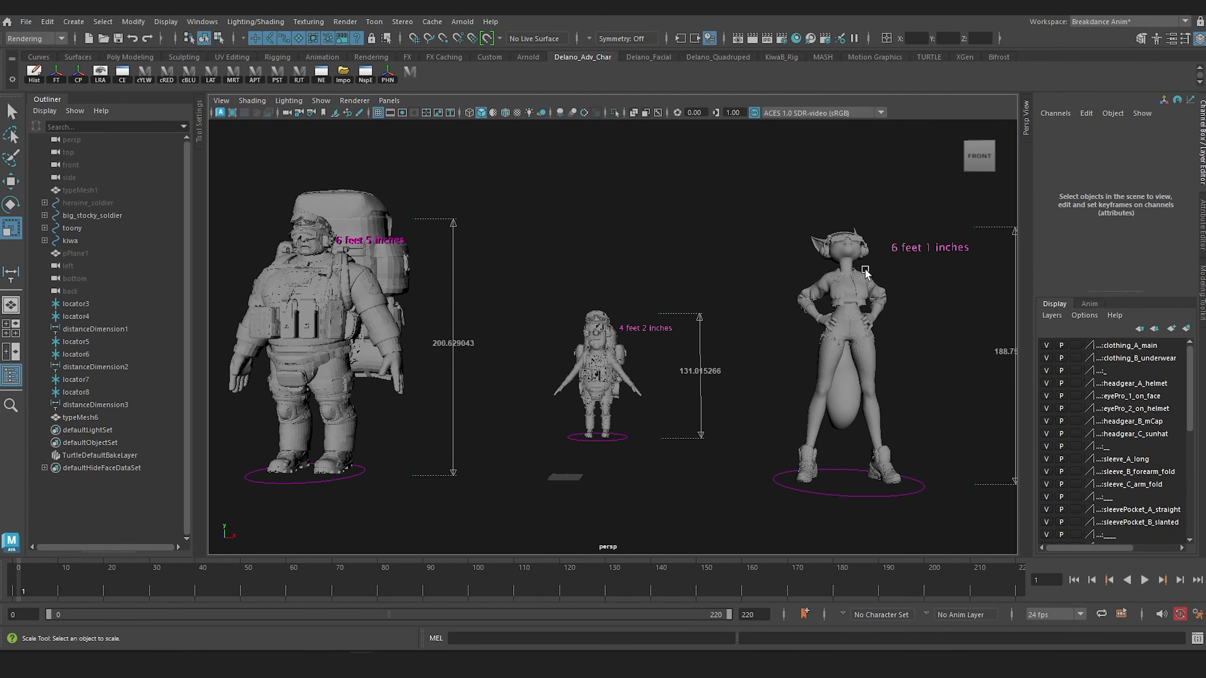
left_click_drag(636, 414, 612, 408, "alt")
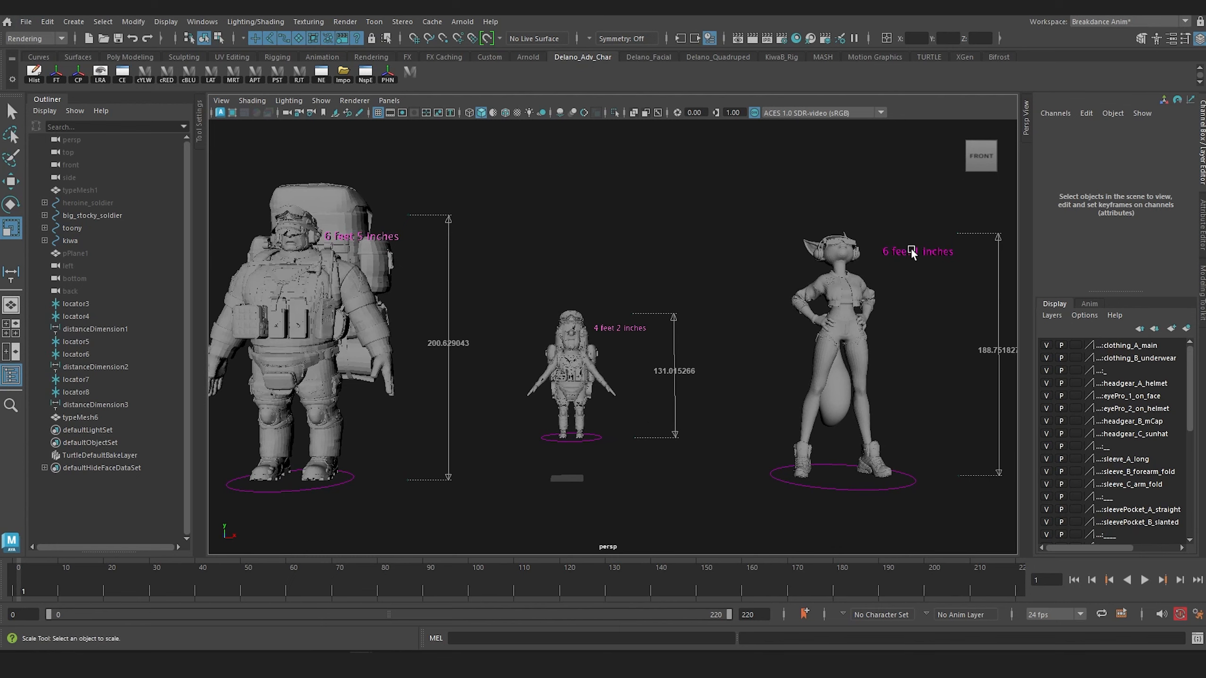
key("space")
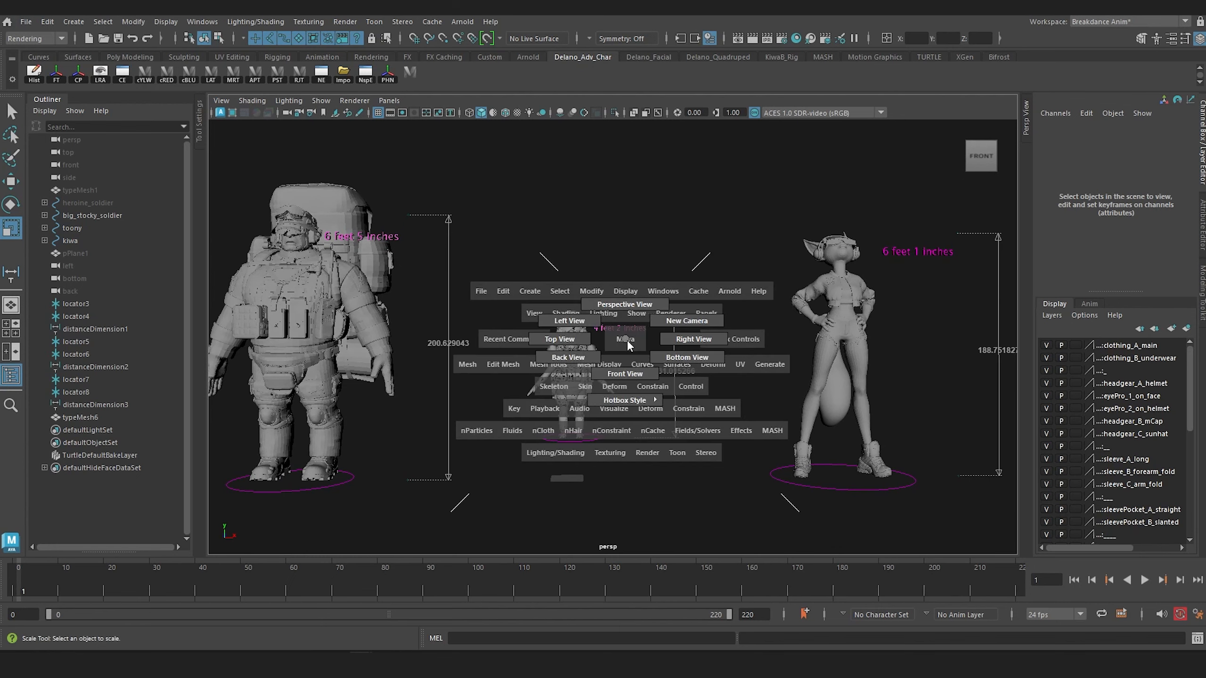
left_click_drag(627, 345, 633, 365)
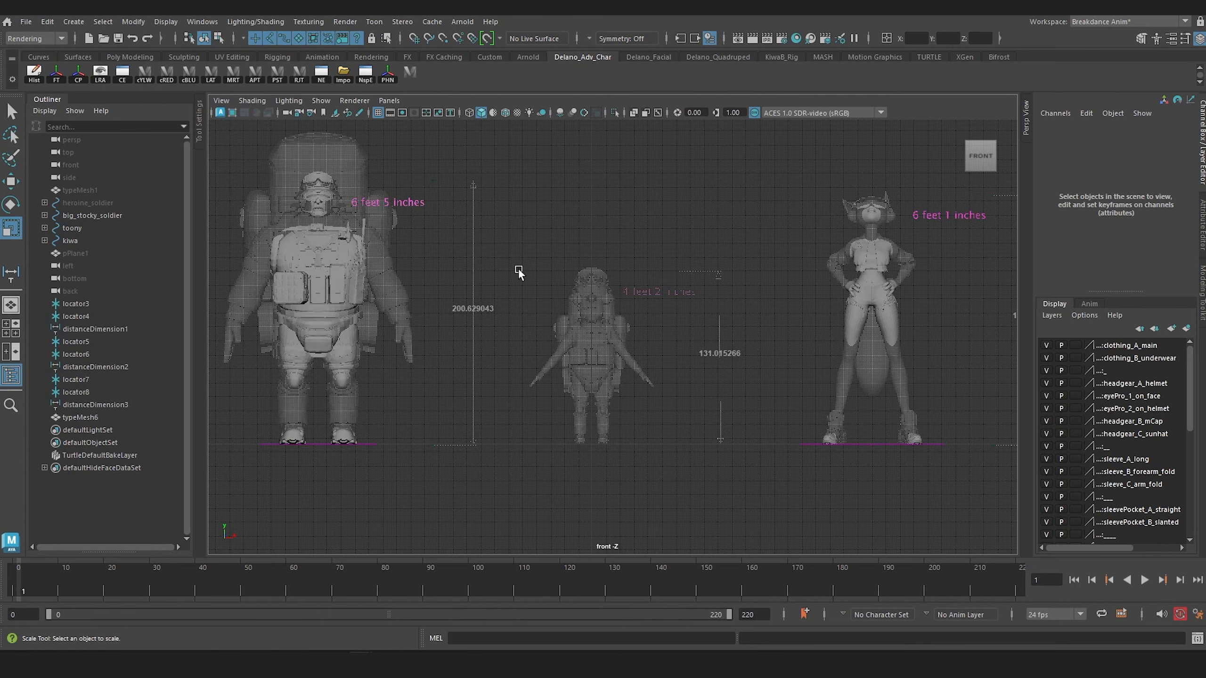
left_click(74, 22)
mouse_move(164, 260)
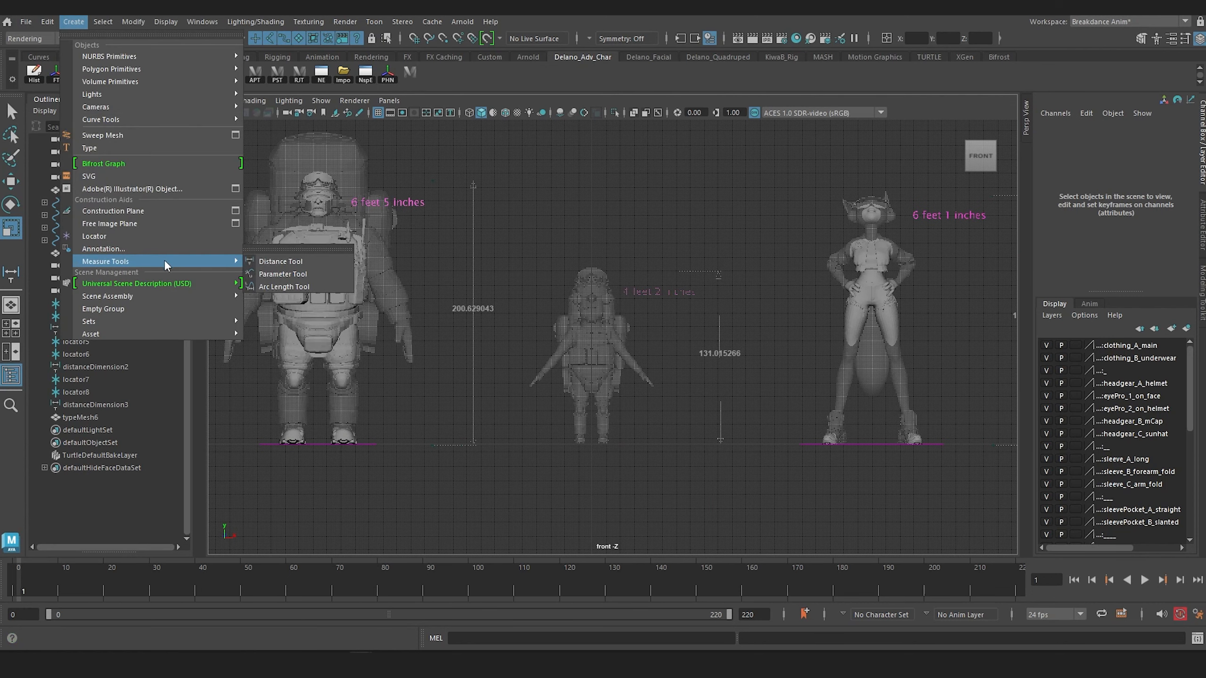
left_click(286, 247)
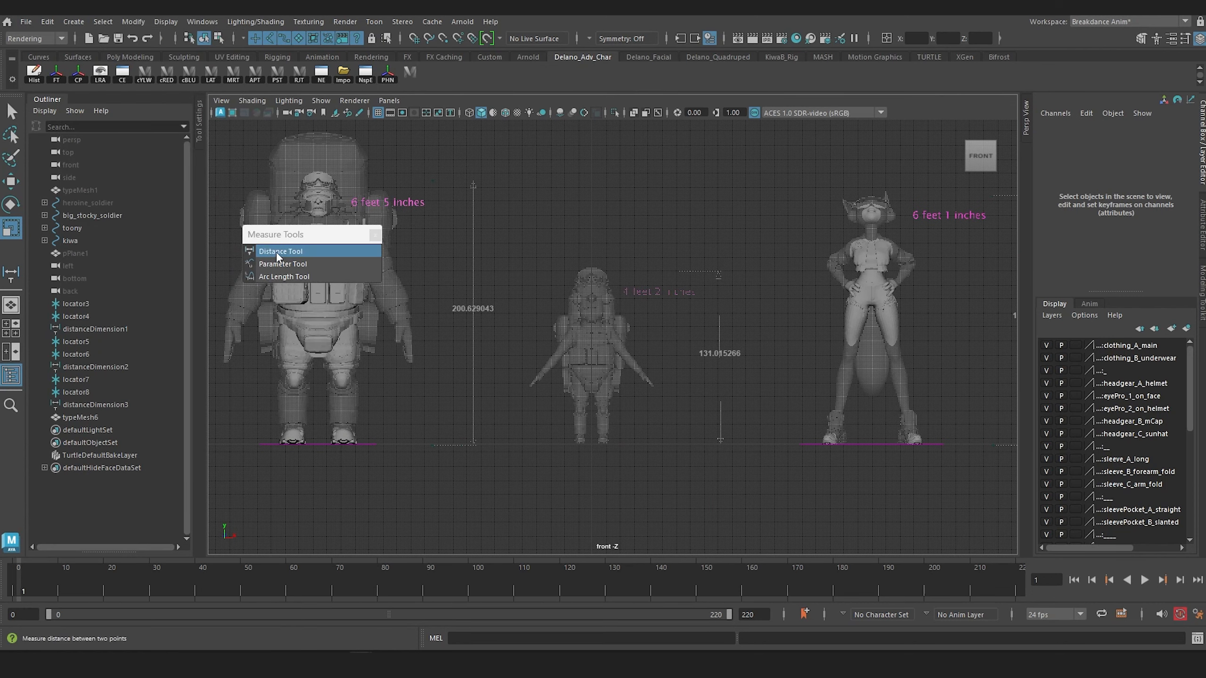
left_click(277, 252)
middle_click_drag(512, 273, 520, 330, "alt")
scroll(646, 412, "up", 1)
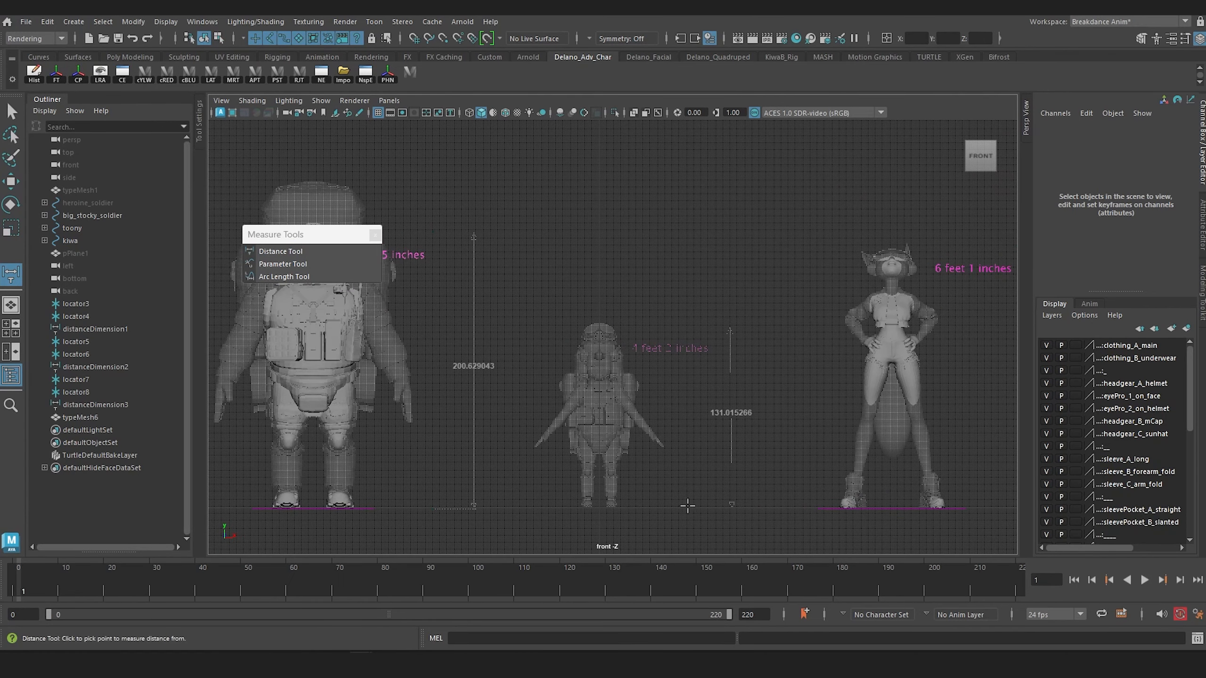
key("x")
left_click(678, 508)
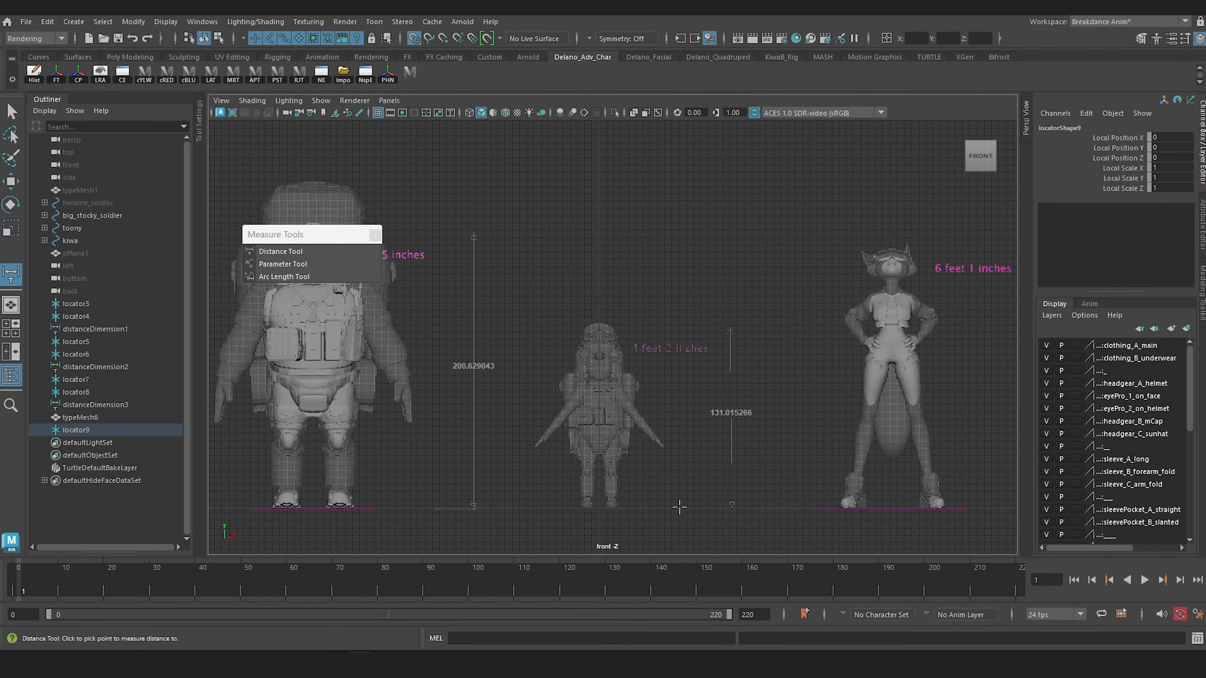
left_click(673, 245)
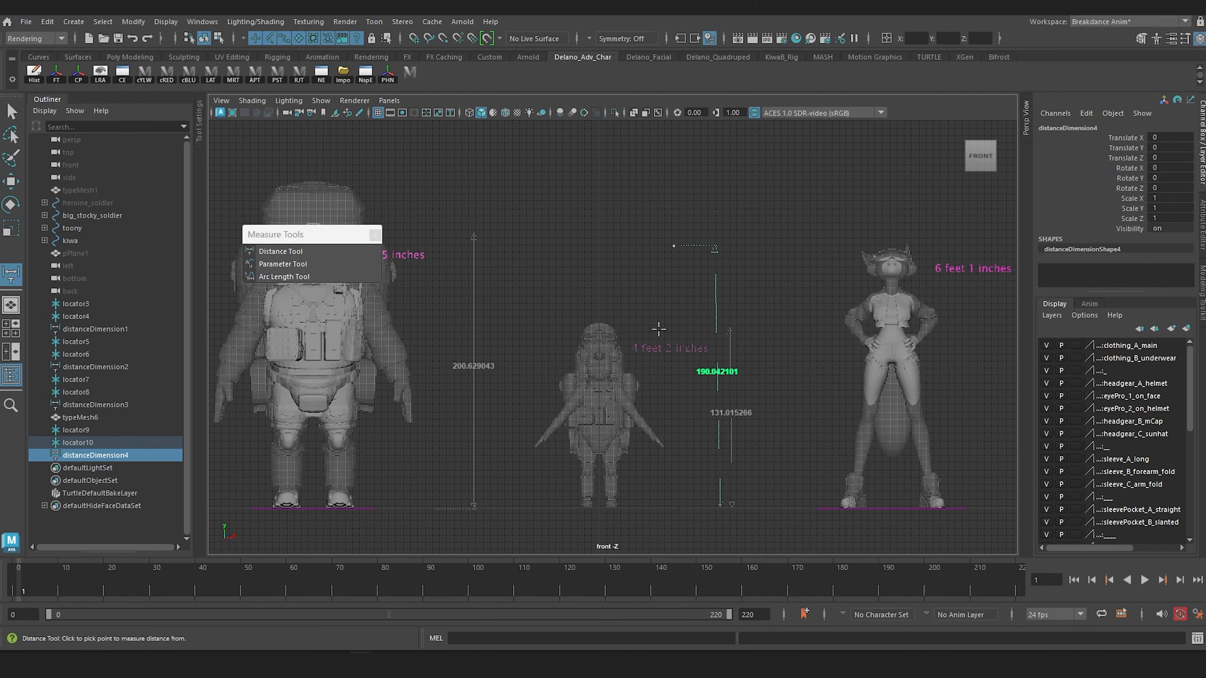
left_click(11, 113)
Select the new measurement's upper locator for moving and show it in the front view.
key("space")
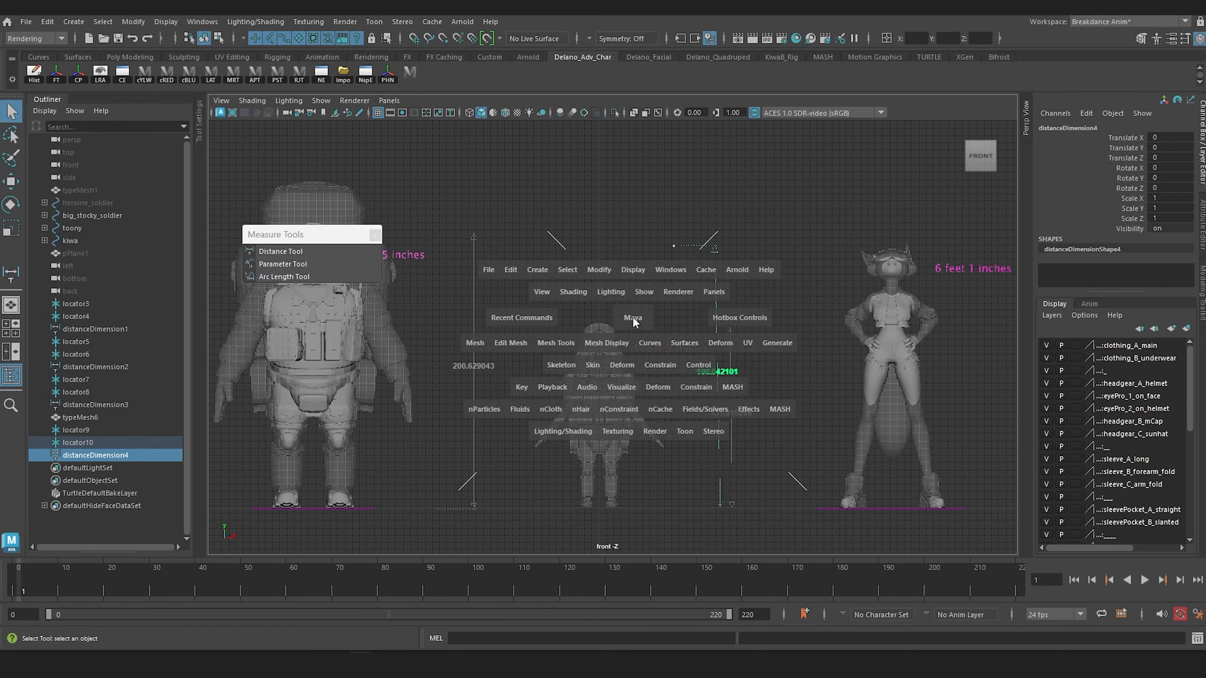
mouse_move(633, 316)
left_mouse_down()
mouse_move(627, 290)
mouse_move(587, 358)
mouse_move(622, 327)
left_mouse_up()
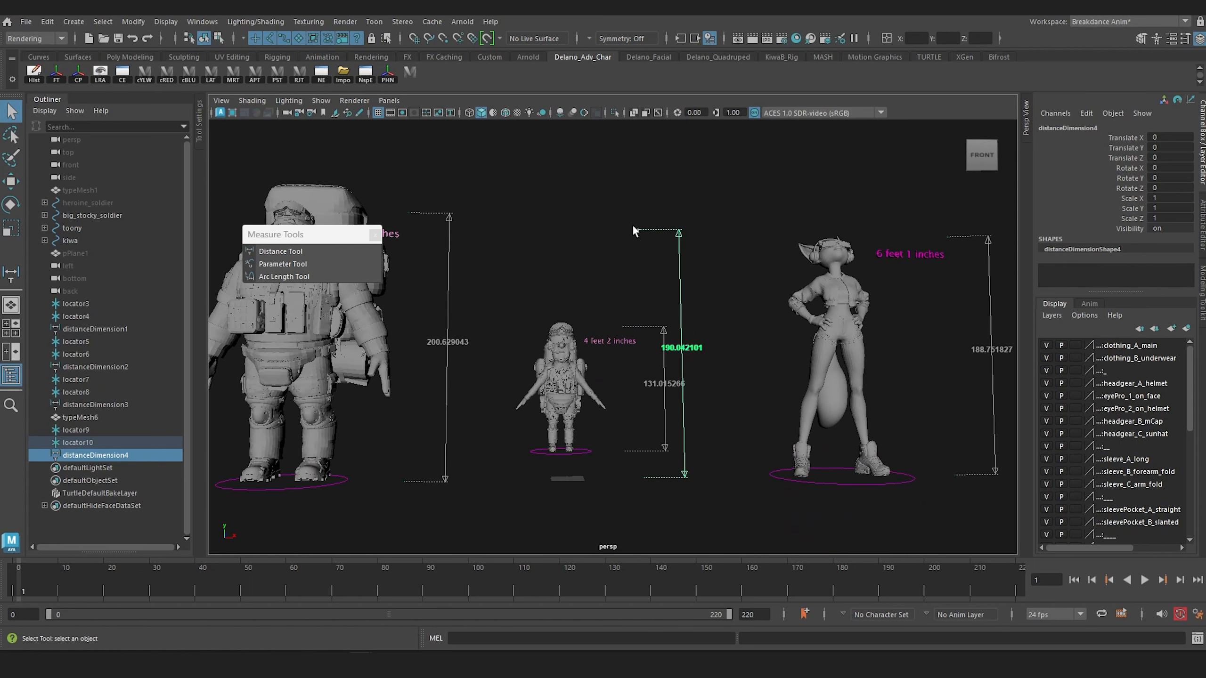
left_click(636, 228)
key("w")
key("space")
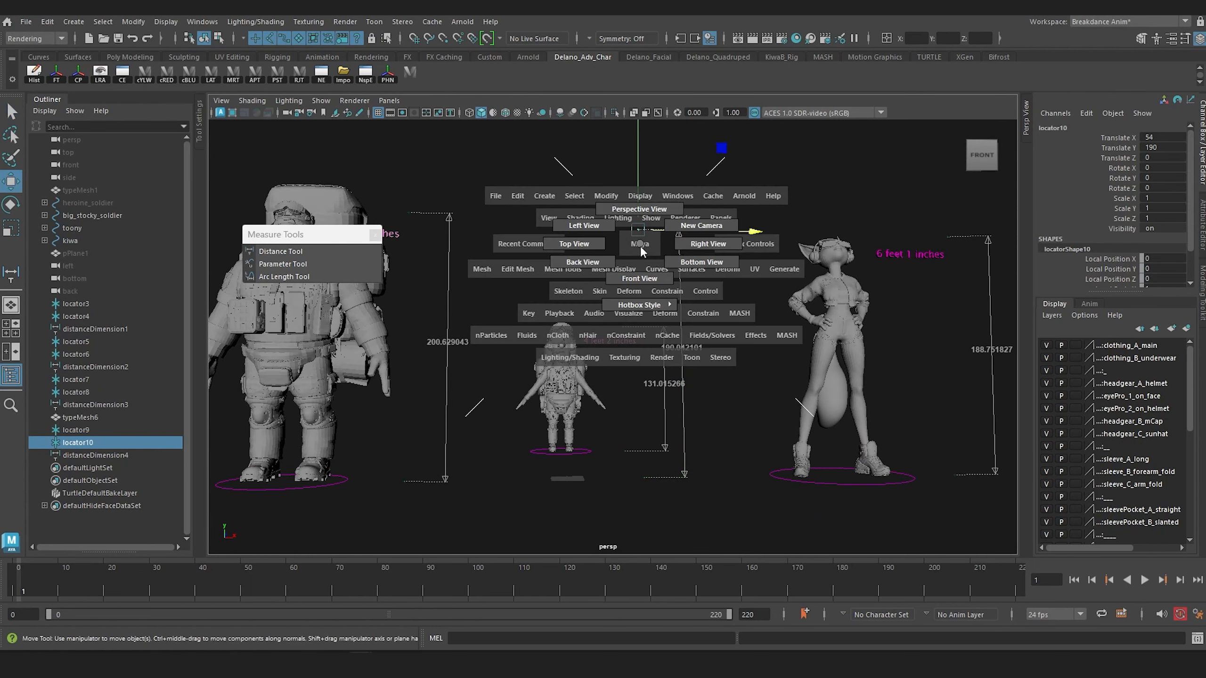
left_click_drag(641, 268, 640, 267)
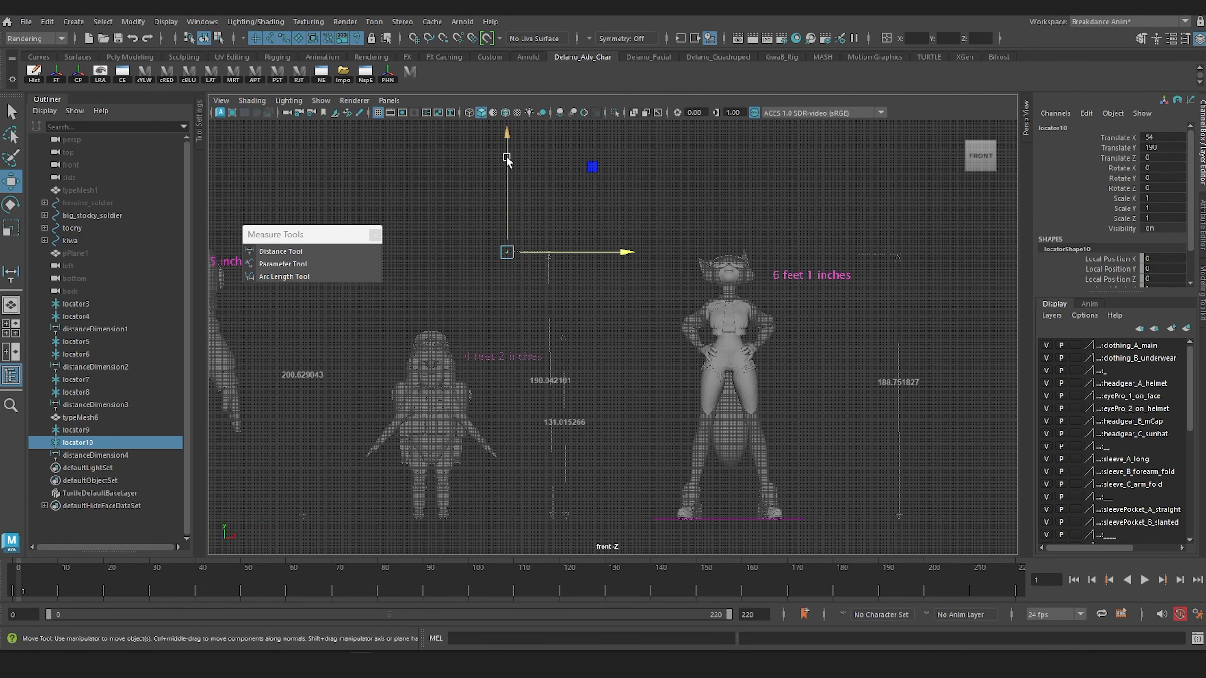
Switch to Chrome, convert 6 feet to centimetres with Google's length converter, and return to Maya.
mouse_move(385, 653)
mouse_move(305, 655)
left_click(340, 622)
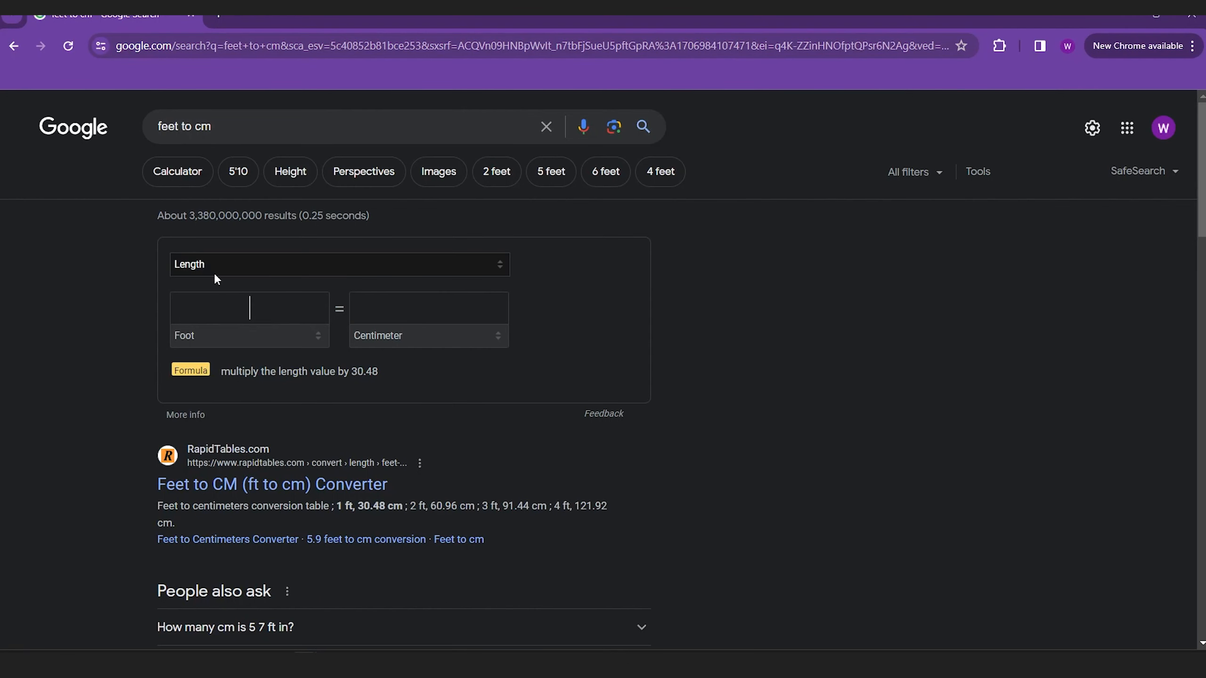
left_click(256, 309)
type("6")
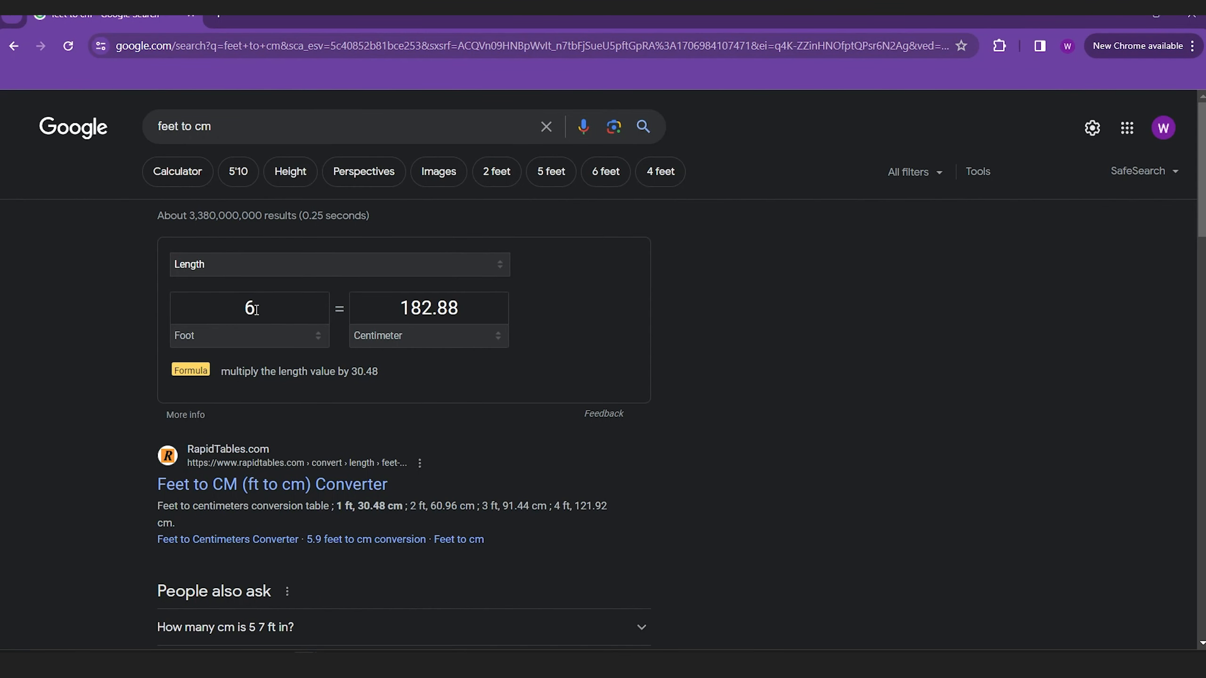
left_click(1127, 18)
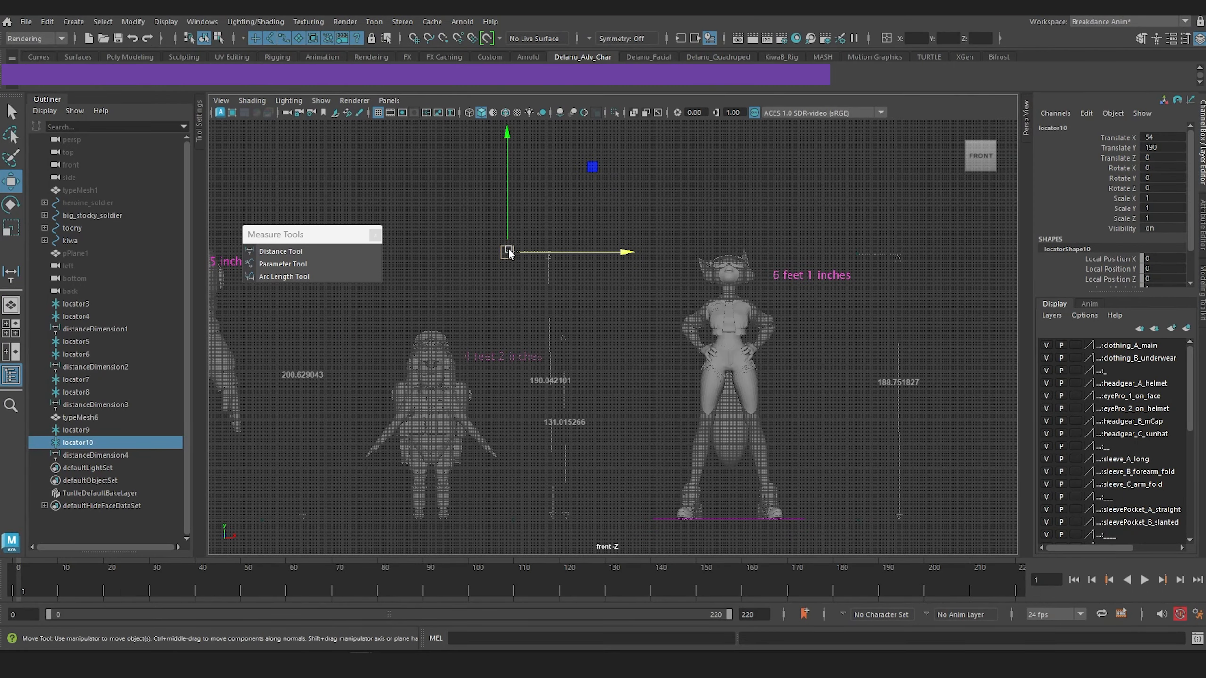
Lower the upper locator to a Y position of about 182.4 and return to the perspective view.
left_click_drag(501, 187, 509, 199)
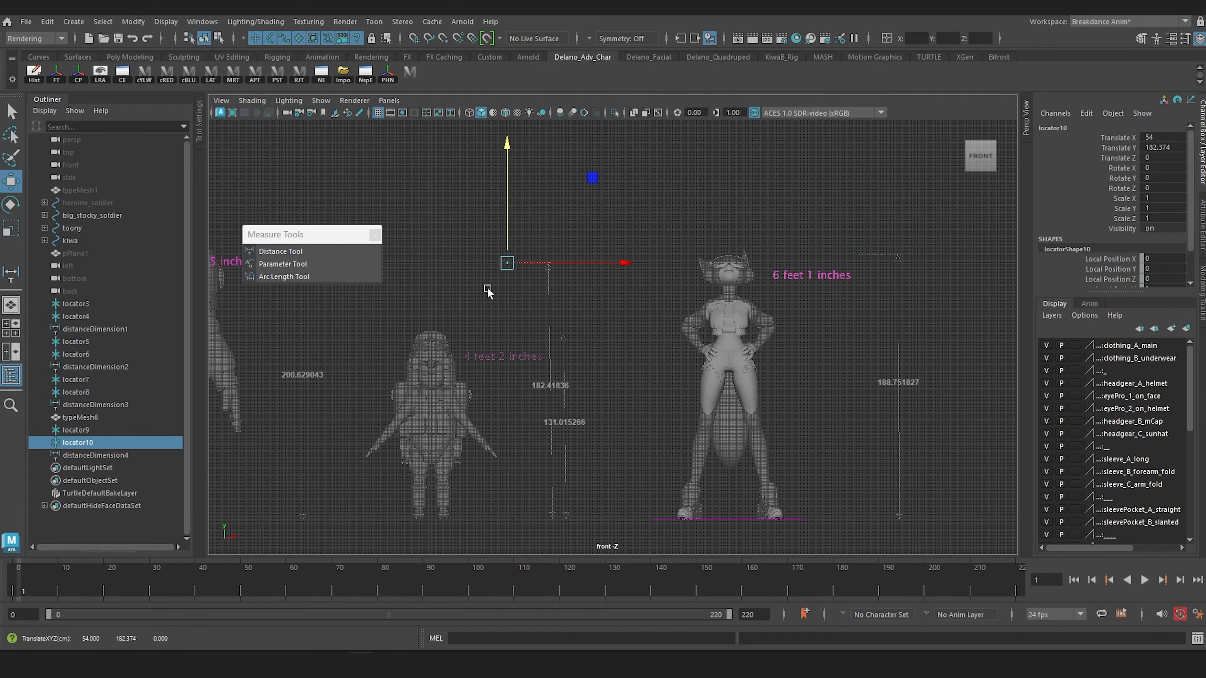
middle_click_drag(439, 299, 528, 296, "alt")
key("space")
left_click_drag(526, 294, 562, 274)
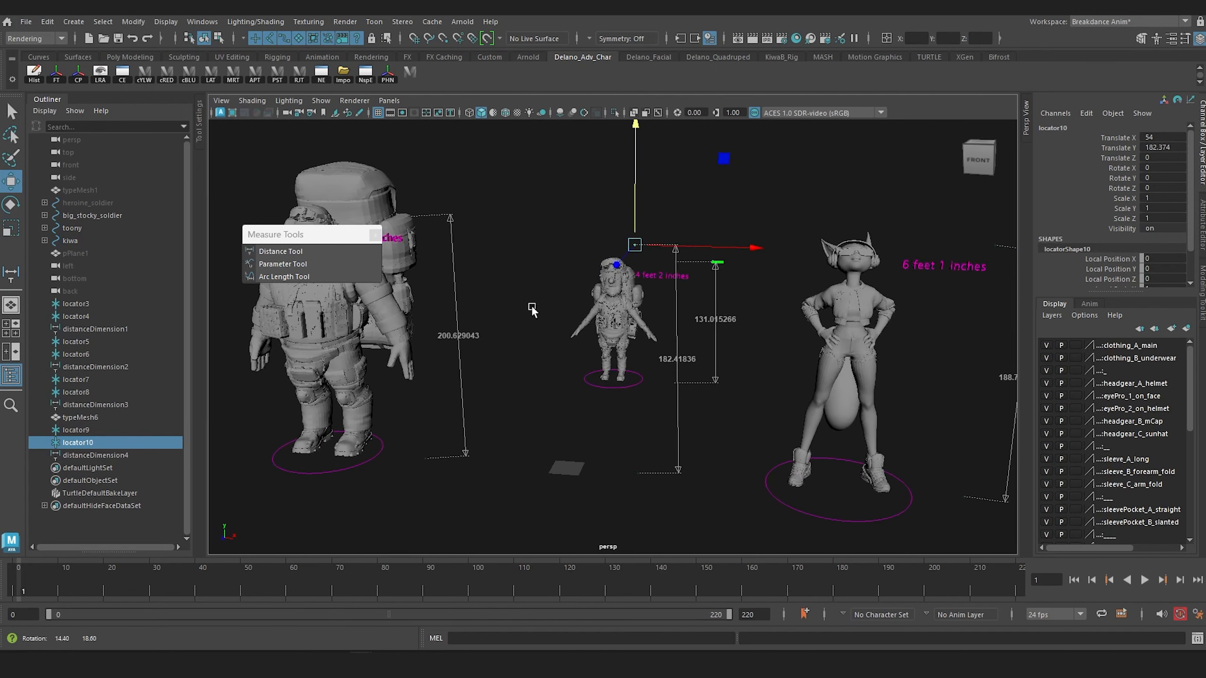
Create a polygon sphere at the origin and scale it uniformly to about 10.7.
left_click(71, 22)
mouse_move(175, 70)
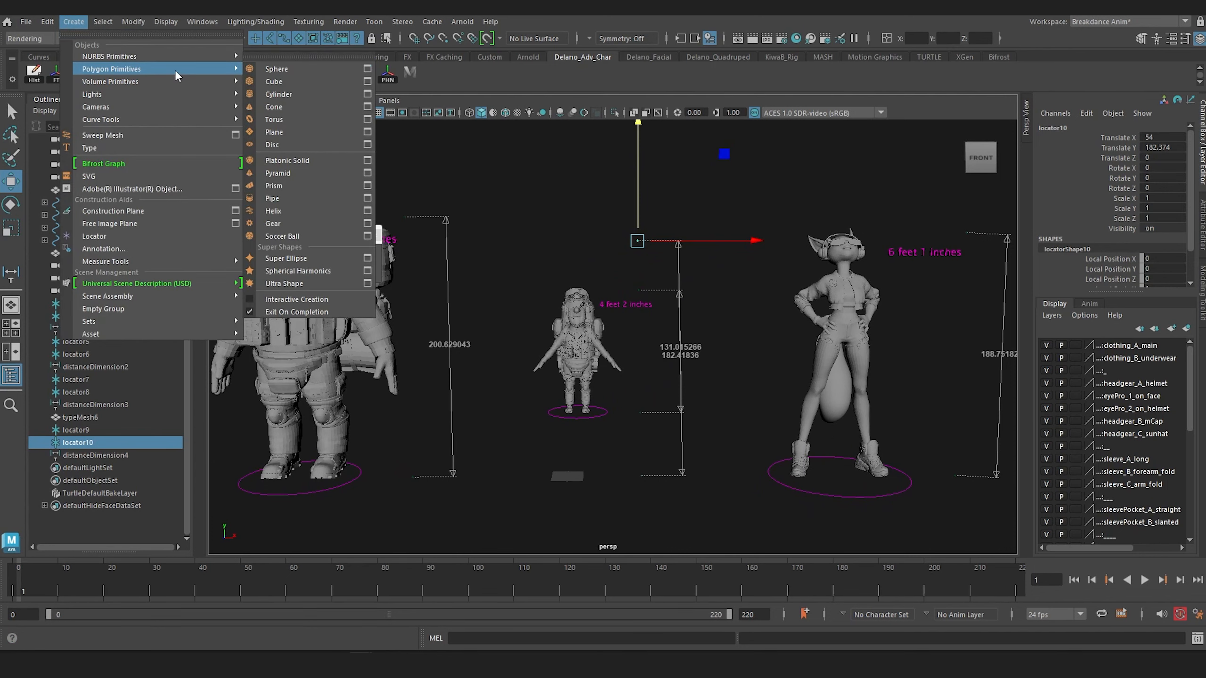
left_click(286, 68)
key("r")
mouse_move(574, 475)
left_mouse_down()
mouse_move(593, 478)
mouse_move(575, 489)
left_mouse_up()
In the front view, raise the sphere to Y about 169.6 and move it over the fox character's head at X about 211.3.
key("space")
left_click(574, 525)
key("w")
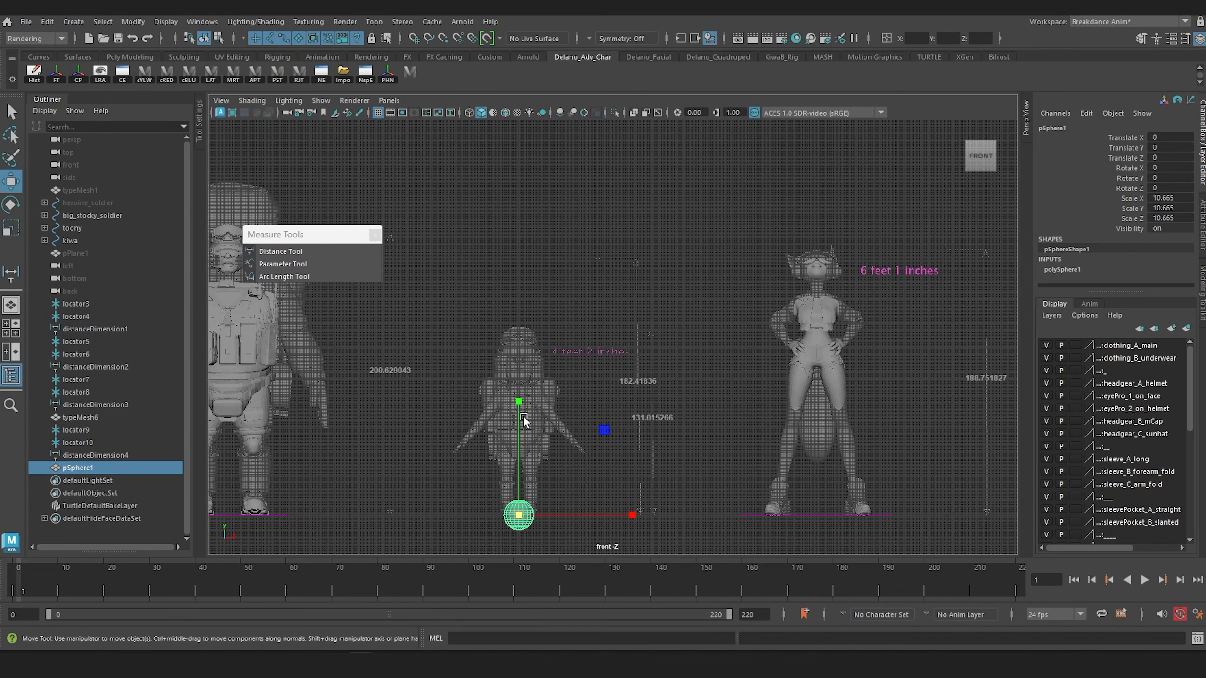
left_click_drag(522, 416, 538, 165)
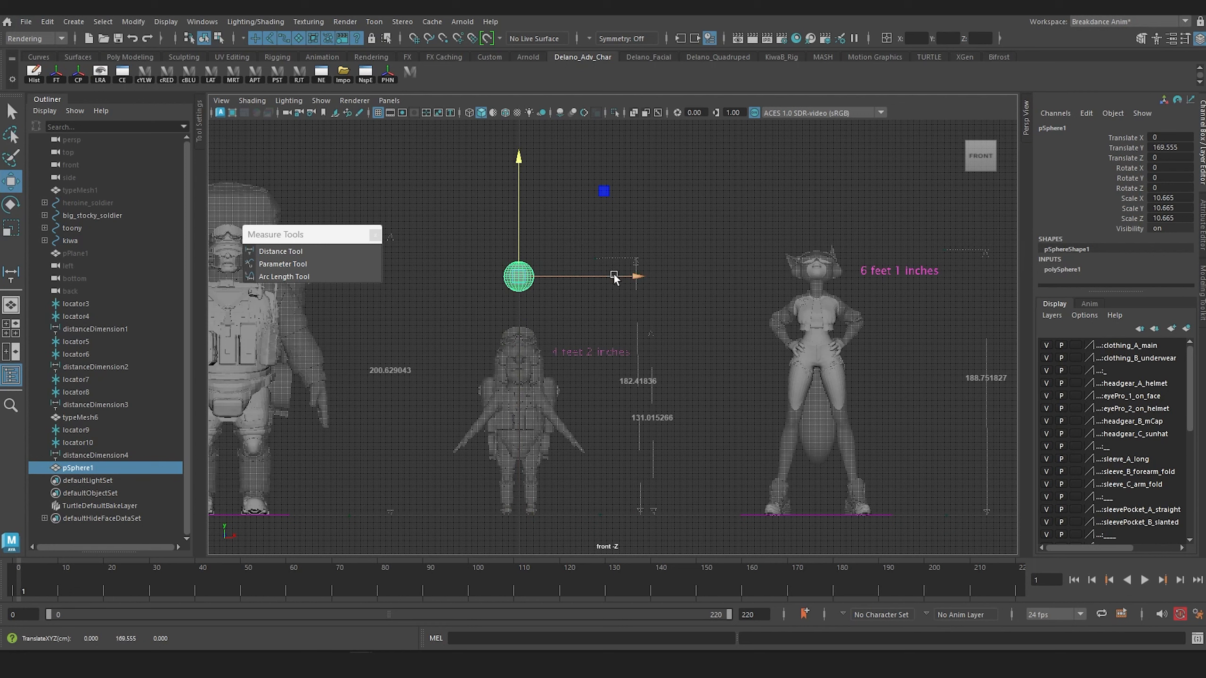
left_click_drag(624, 276, 930, 279)
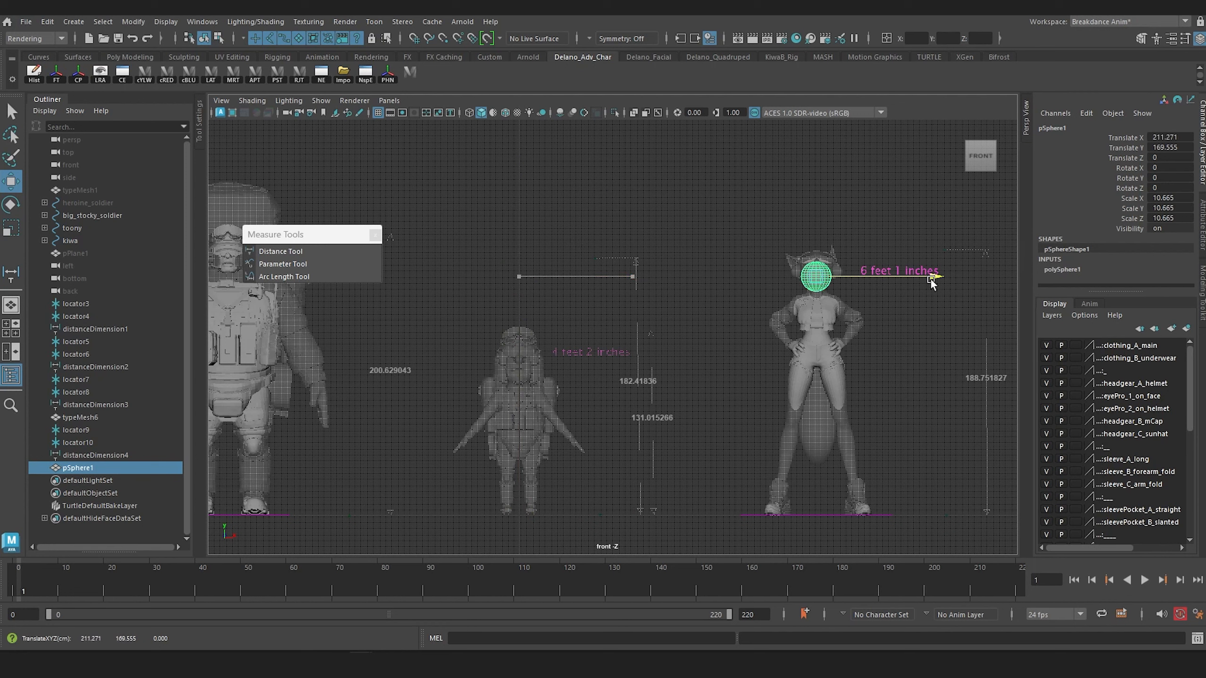
Enlarge the sphere uniformly to about 12.7 and move it back to X about 0.4, above the smallest character.
key("r")
left_click_drag(818, 280, 627, 291)
key("w")
key("space")
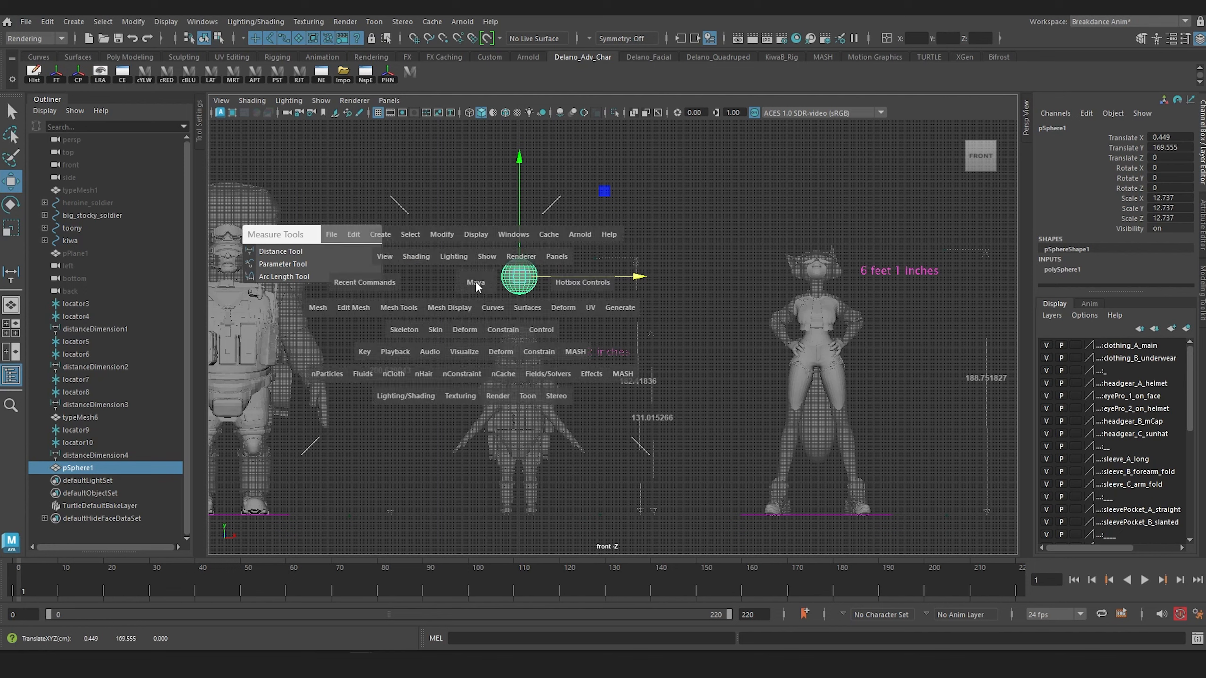
left_click_drag(474, 280, 473, 257)
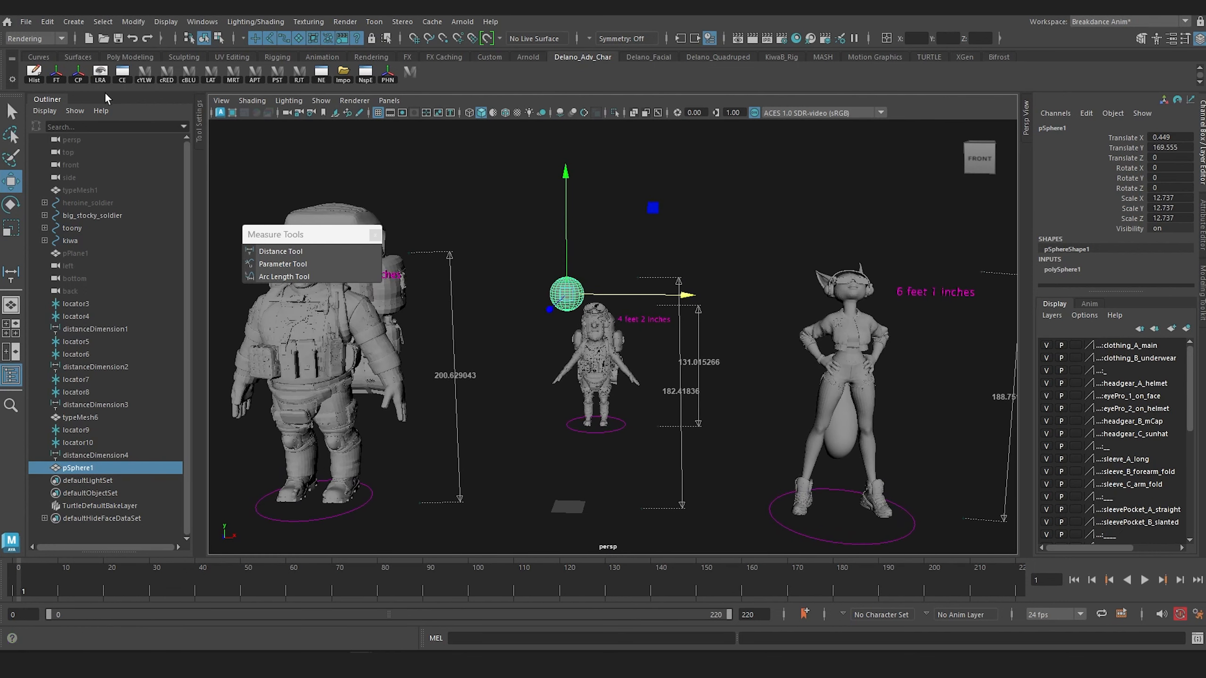
Create a polygon cube, raise it to the top of the sphere, and enlarge it into a small block.
left_click(73, 22)
mouse_move(179, 70)
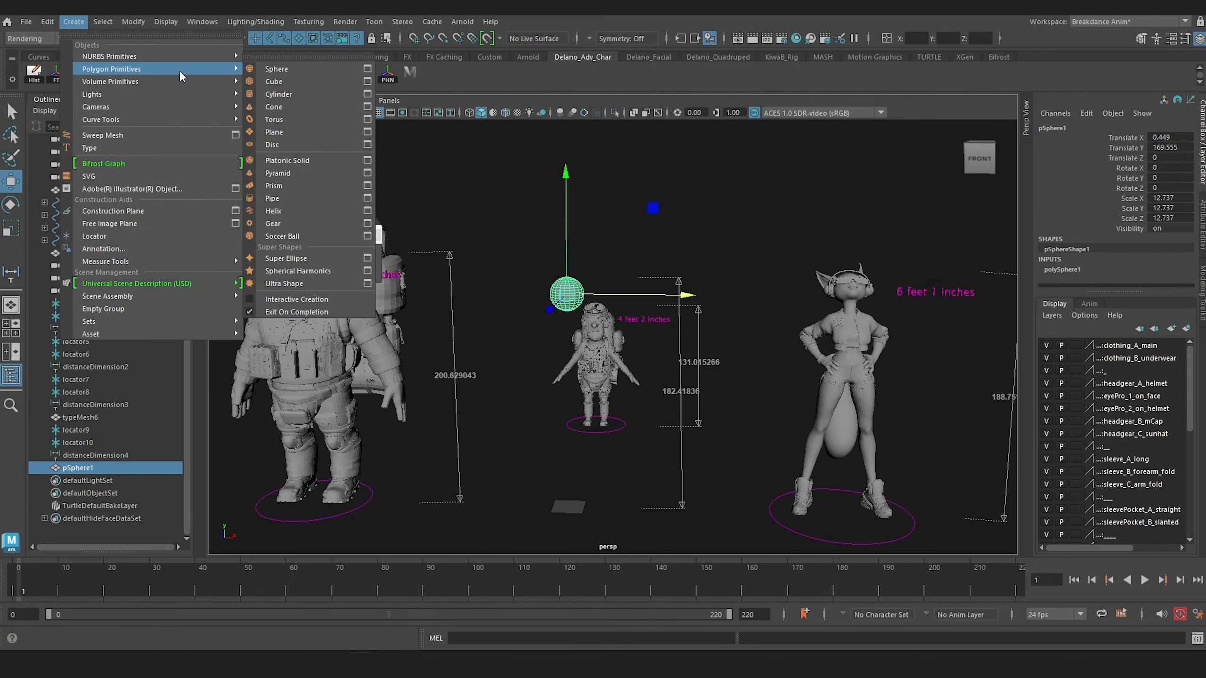
left_click(333, 94)
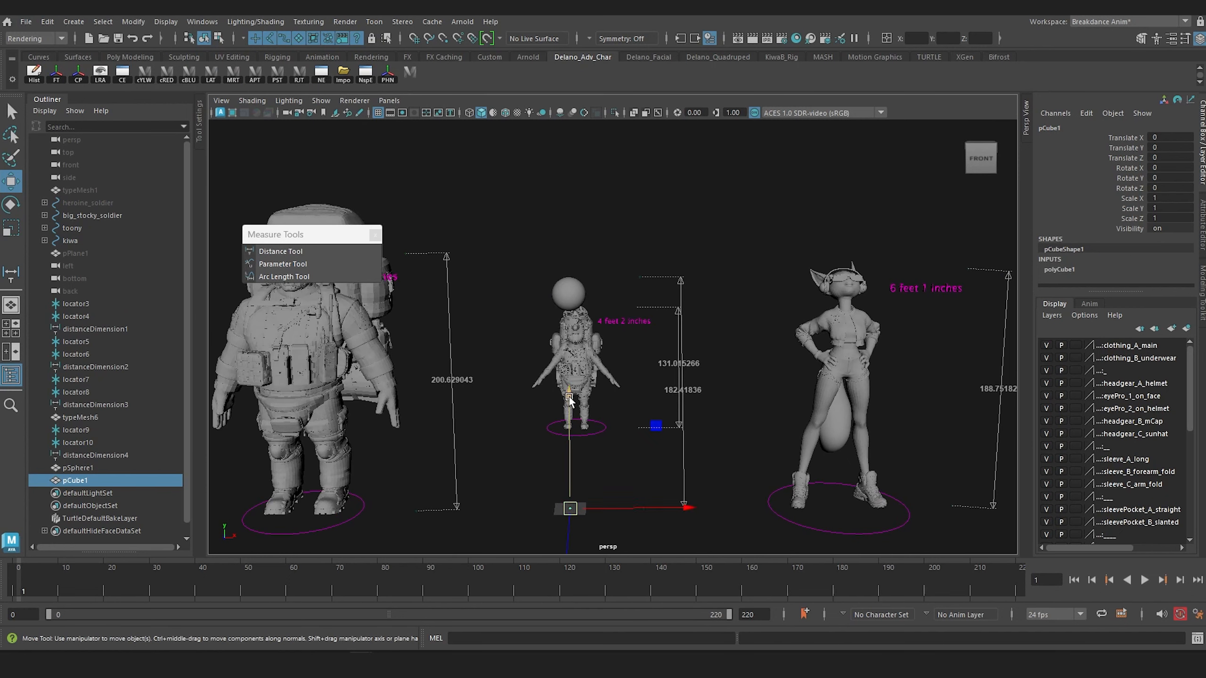
left_click_drag(568, 401, 585, 111)
key("r")
left_click_drag(561, 275, 677, 281)
key("w")
Stretch the cube vertically into a tall narrow ear shape, Y scale about 62.4, raised to Y about 201.8 above the sphere.
key("r")
left_click_drag(579, 158, 578, 187)
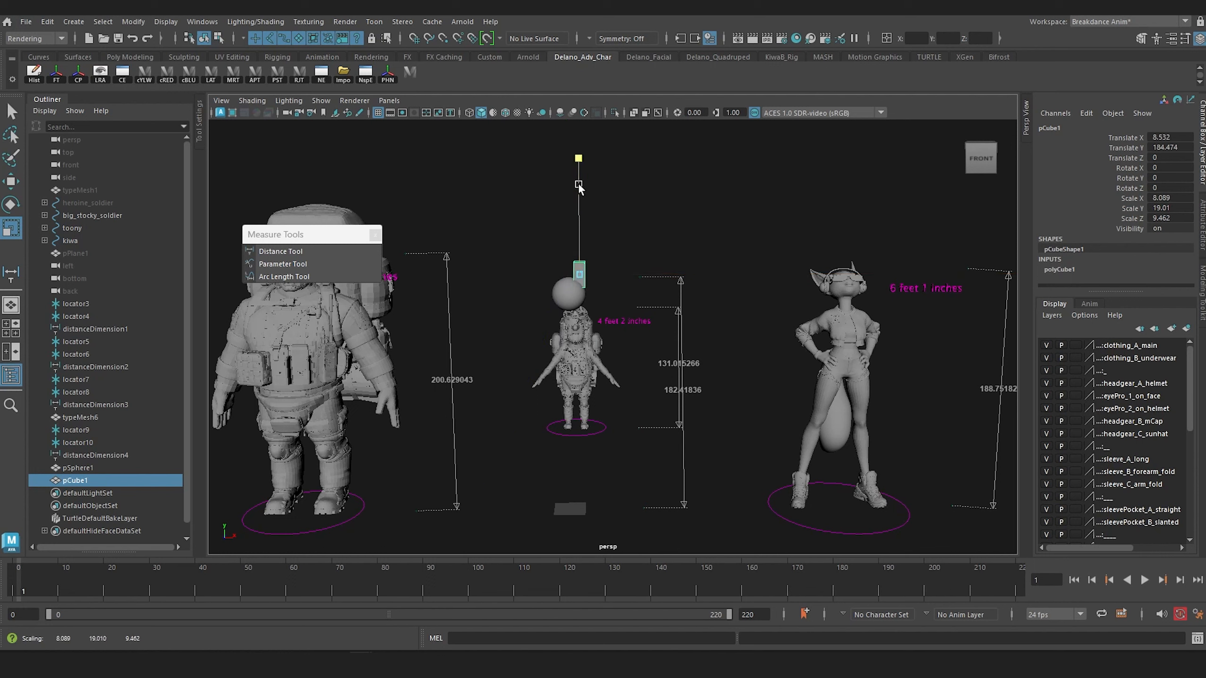
left_click_drag(590, 54, 590, 49)
left_click_drag(605, 351, 606, 321, "alt")
middle_click_drag(606, 320, 606, 380, "alt")
key("w")
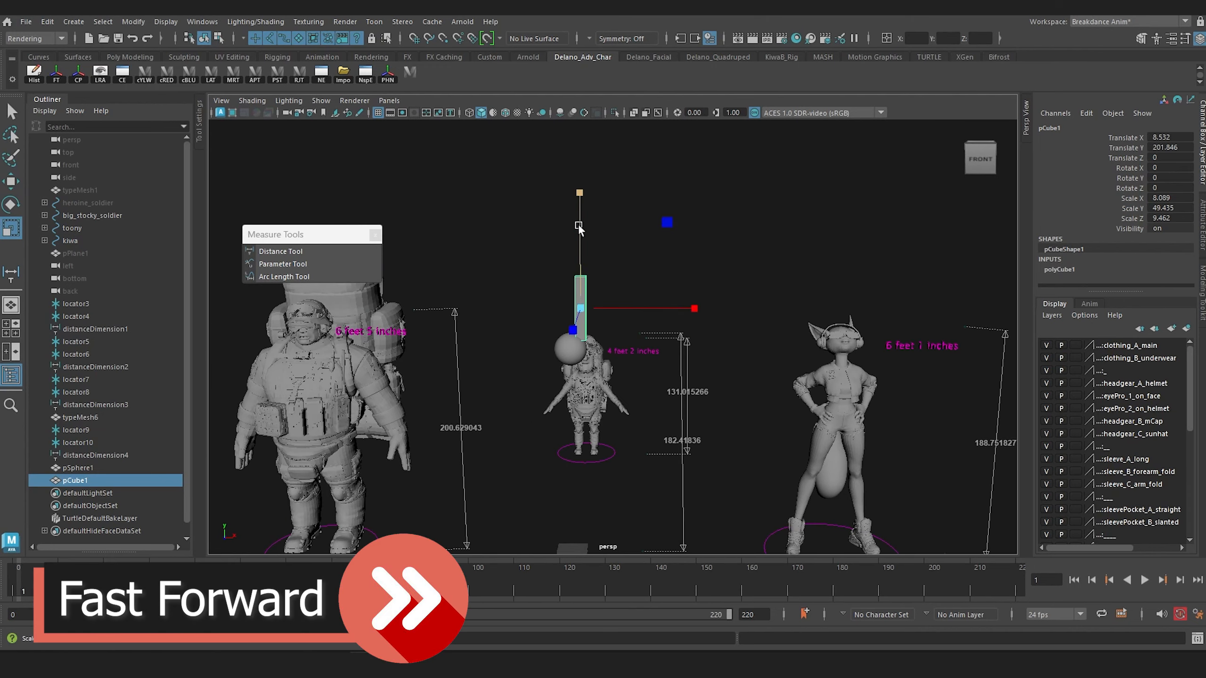
middle_click_drag(579, 224, 653, 234, "alt")
Duplicate the ear cube and place the copy on the other side of the sphere at X about -7.5.
key("ctrl+d")
key("w")
left_click_drag(769, 309, 664, 352)
Select the top faces of both ear cubes and scale them down to taper the ears.
left_click(719, 280)
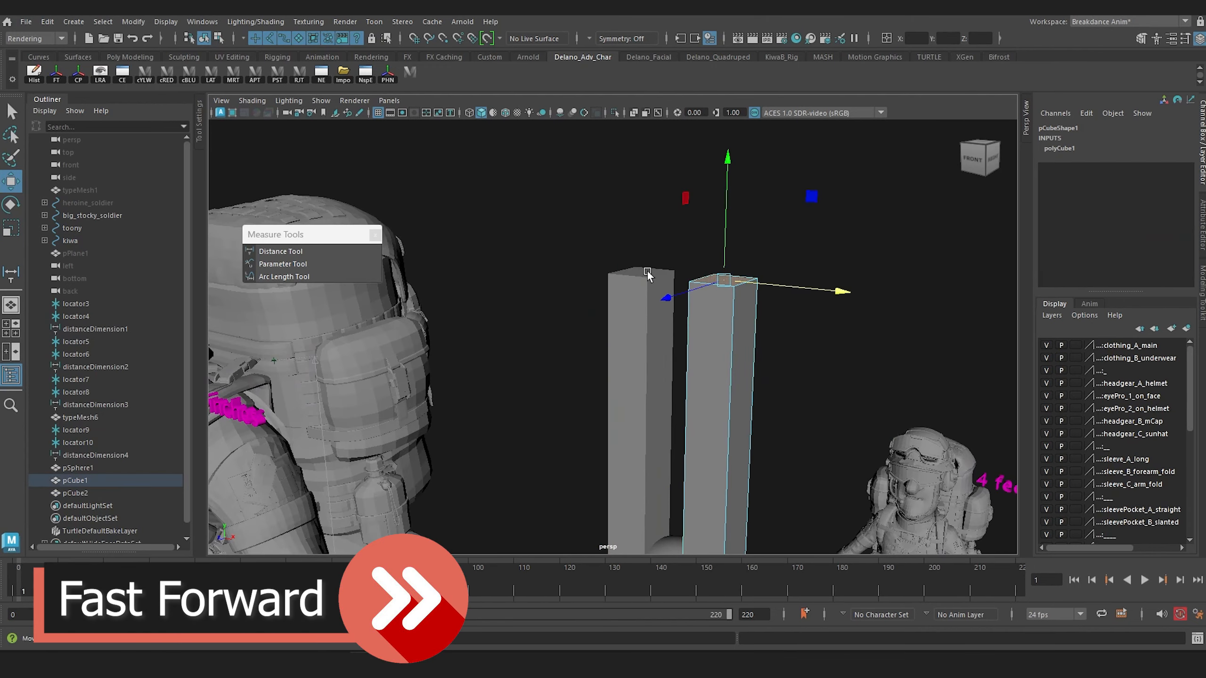
left_click(647, 271, "shift")
key("r")
left_click_drag(796, 364, 778, 342, "alt")
left_click_drag(708, 256, 733, 295)
Shift each ear's top end outward so the outer sides stay upright, and return to object mode.
key("w")
left_click_drag(787, 274, 808, 274)
left_click_drag(676, 257, 703, 294)
left_click_drag(759, 275, 738, 274)
right_click_drag(779, 351, 742, 375, "alt")
middle_click_drag(742, 375, 739, 258, "alt")
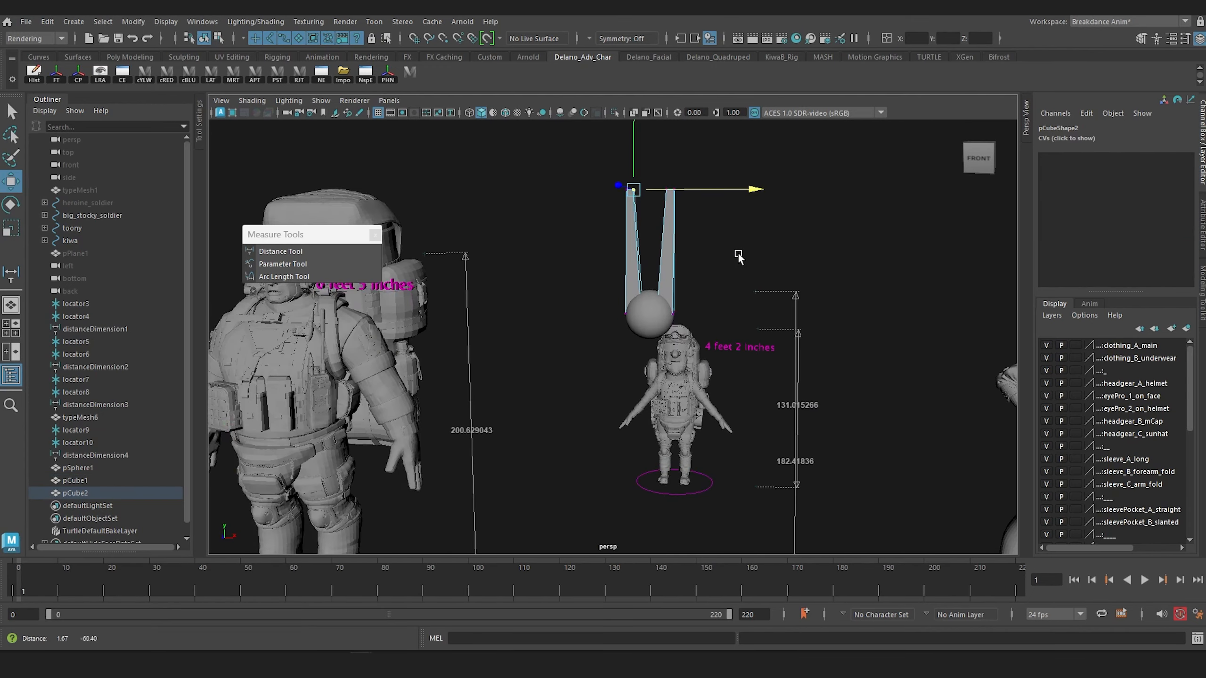
mouse_move(734, 378)
left_mouse_down("alt")
mouse_move(810, 362)
mouse_move(740, 375)
left_mouse_up("alt")
key("F8")
right_click_drag(740, 375, 717, 347, "alt")
left_click_drag(717, 347, 588, 342, "alt")
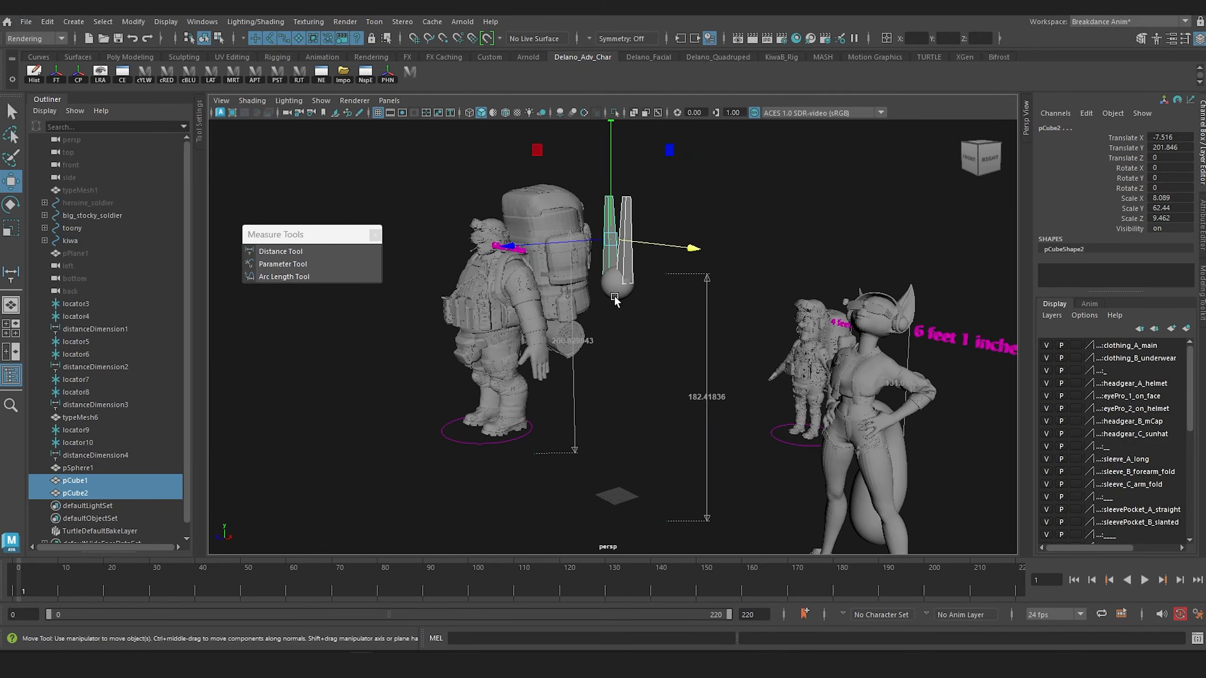
left_click_drag(617, 297, 612, 456, "alt")
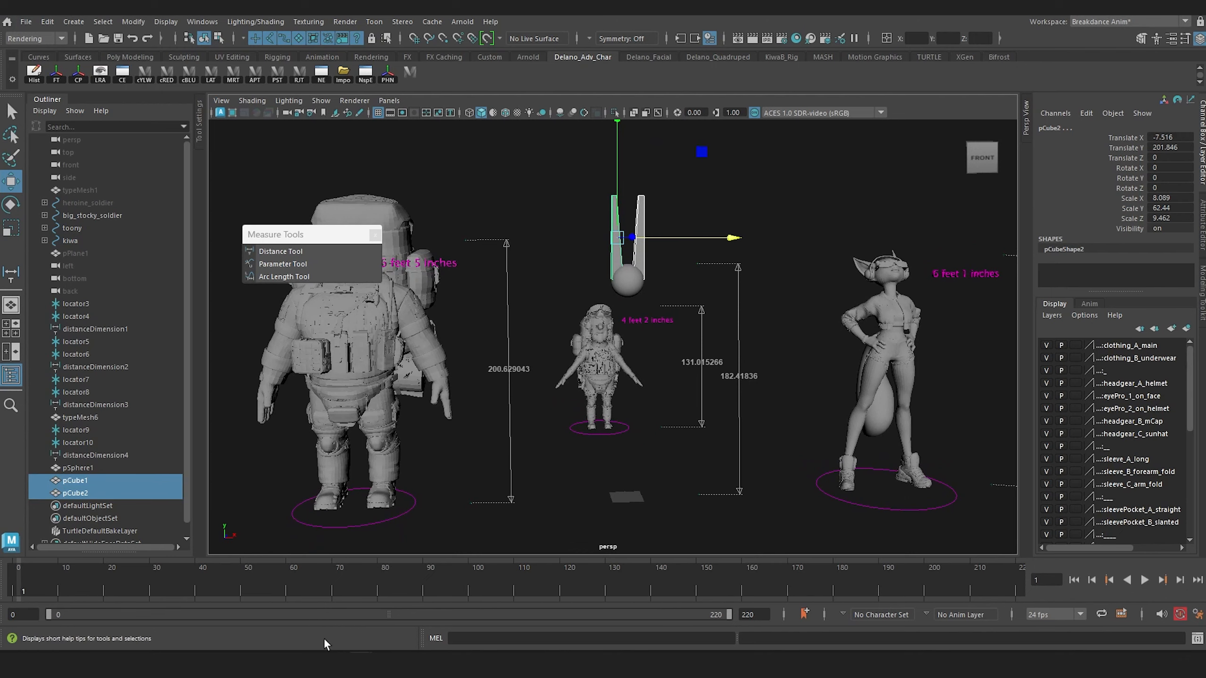
Convert 5.5 feet to centimetres with Google's length converter in Chrome, and return to Maya's front view.
left_click(381, 580)
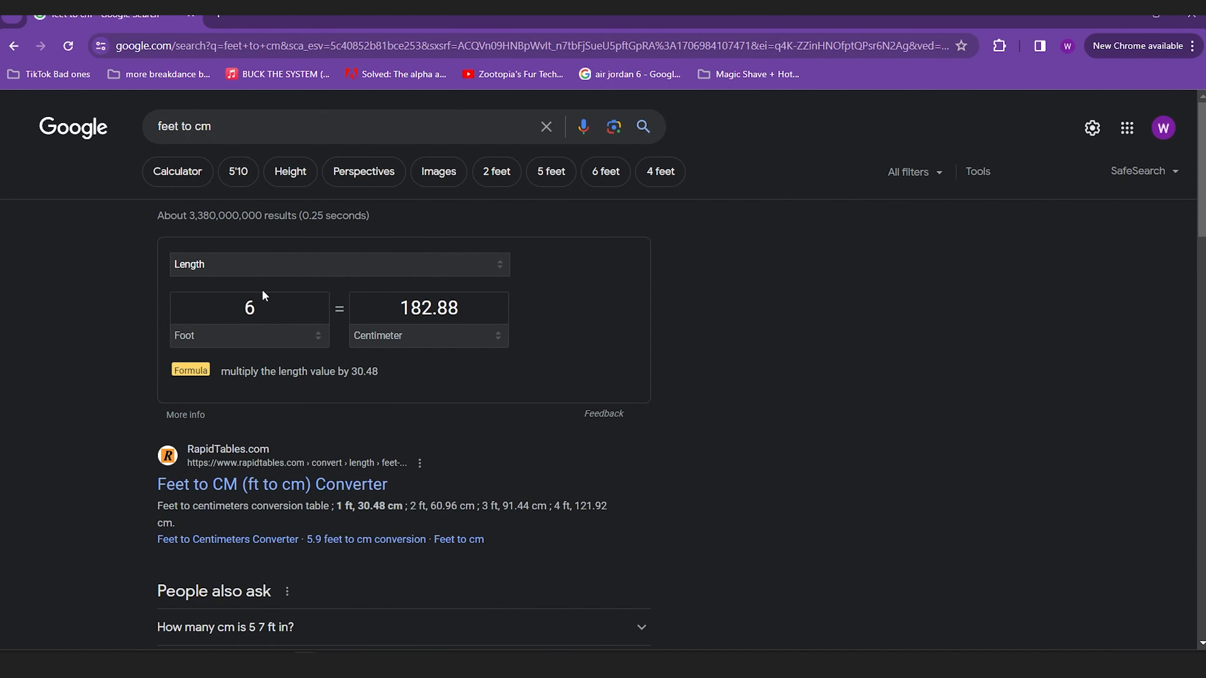
left_click(175, 308)
type("5.5")
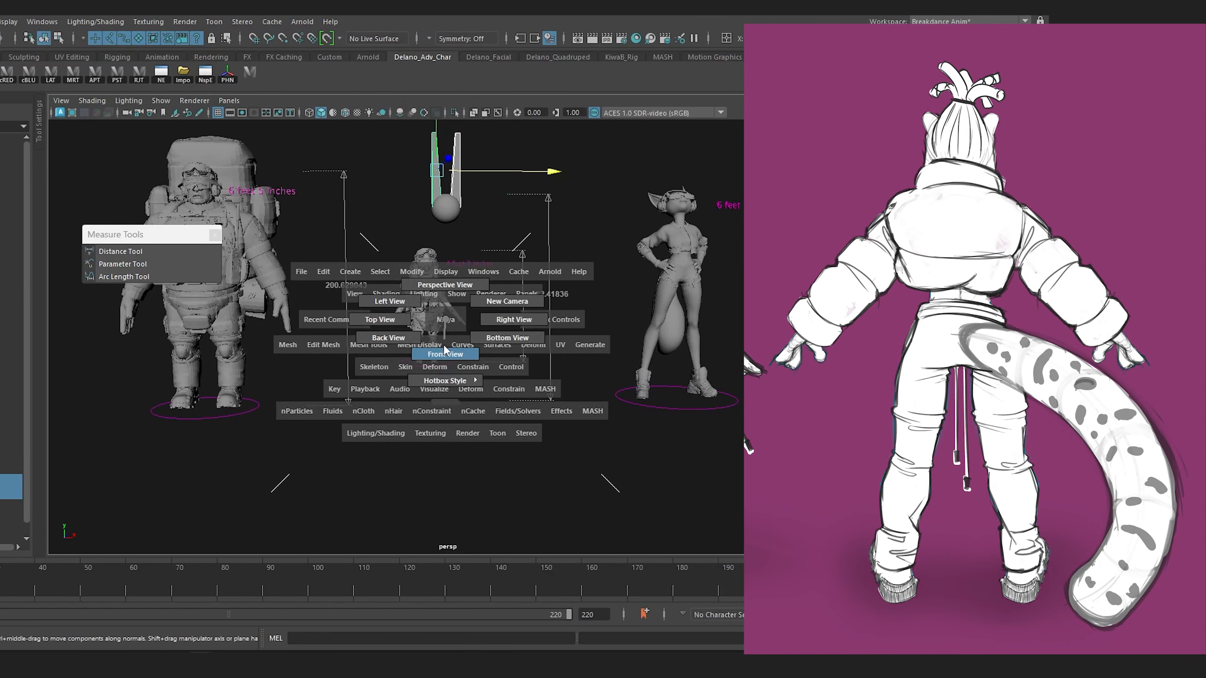
left_click(439, 350)
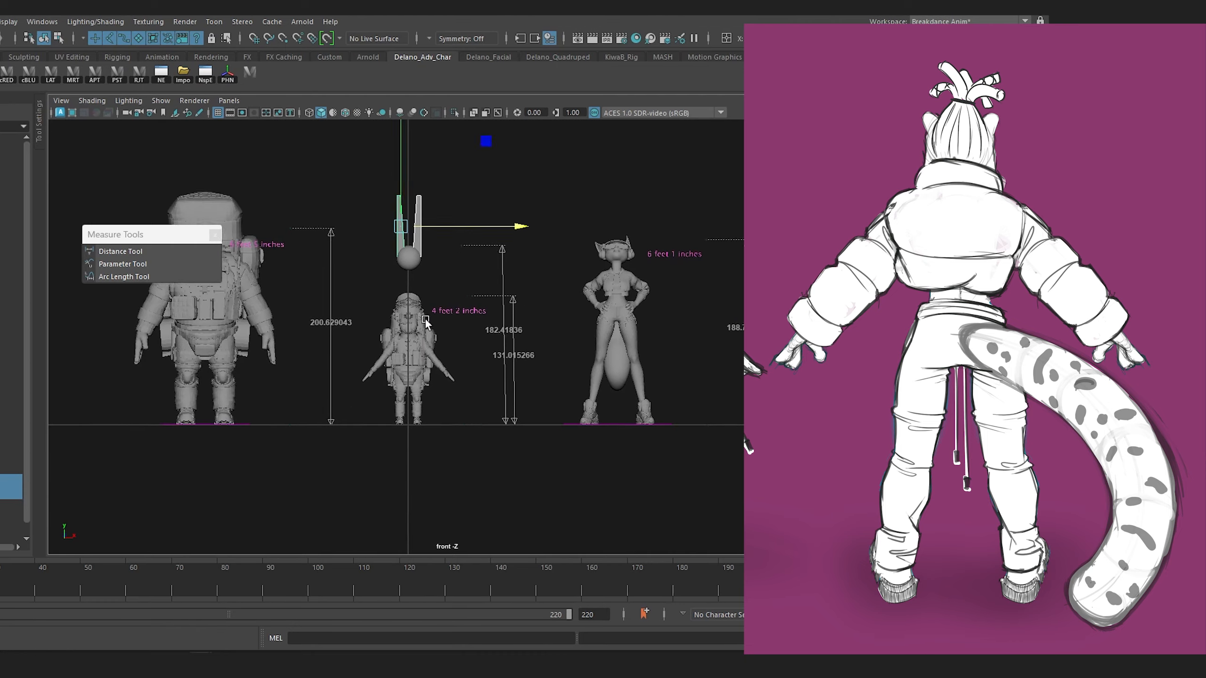
Create a grid-snapped vertical distance measurement about 145 cm high, from the ground line up beside the placeholder sphere in the front view.
scroll(425, 323, "up", 5)
middle_click_drag(425, 323, 486, 353, "alt")
left_click(133, 254)
key("x")
left_click(480, 512)
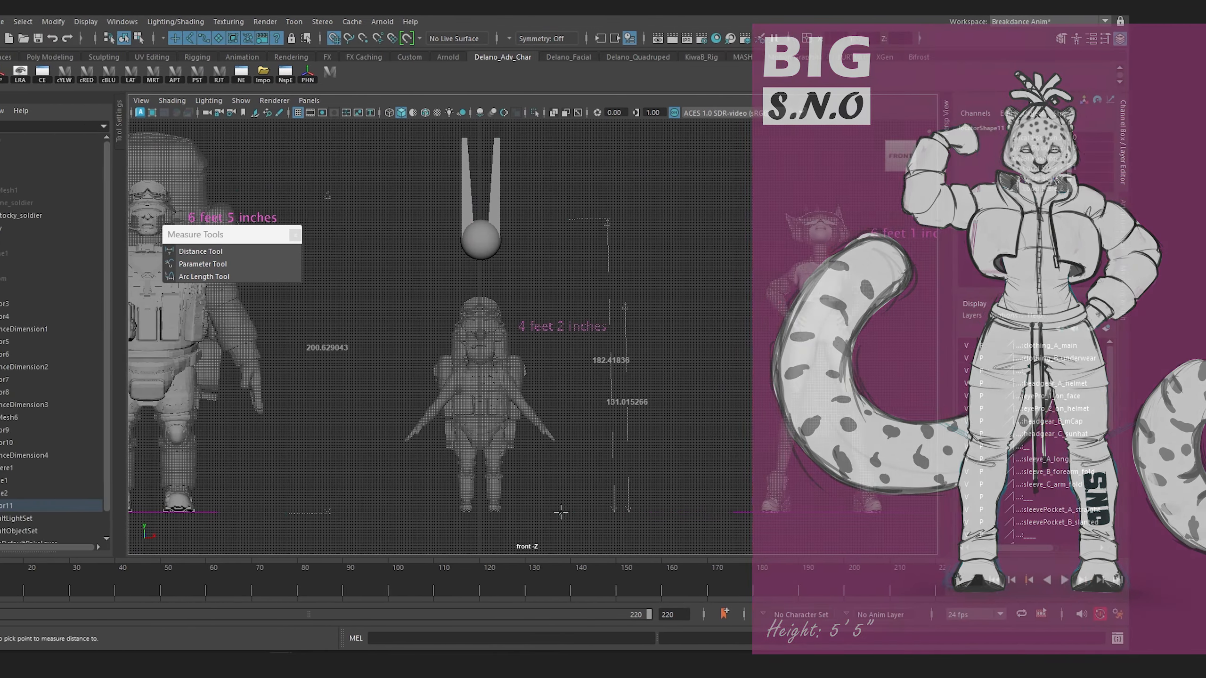
left_click(641, 281)
Raise the new measurement's top locator to Y about 166.4 so the measured height is about 167.4 cm.
key("space")
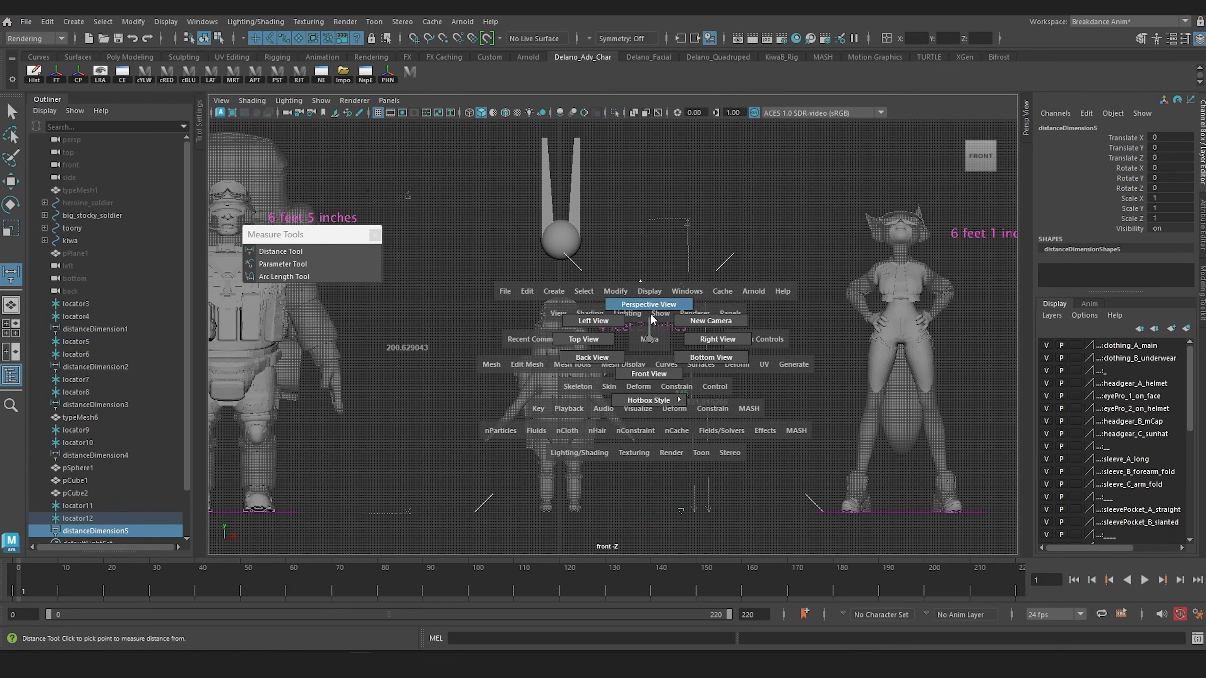
left_click_drag(650, 314, 688, 271)
scroll(647, 308, "up", 2)
key("w")
left_click(675, 220)
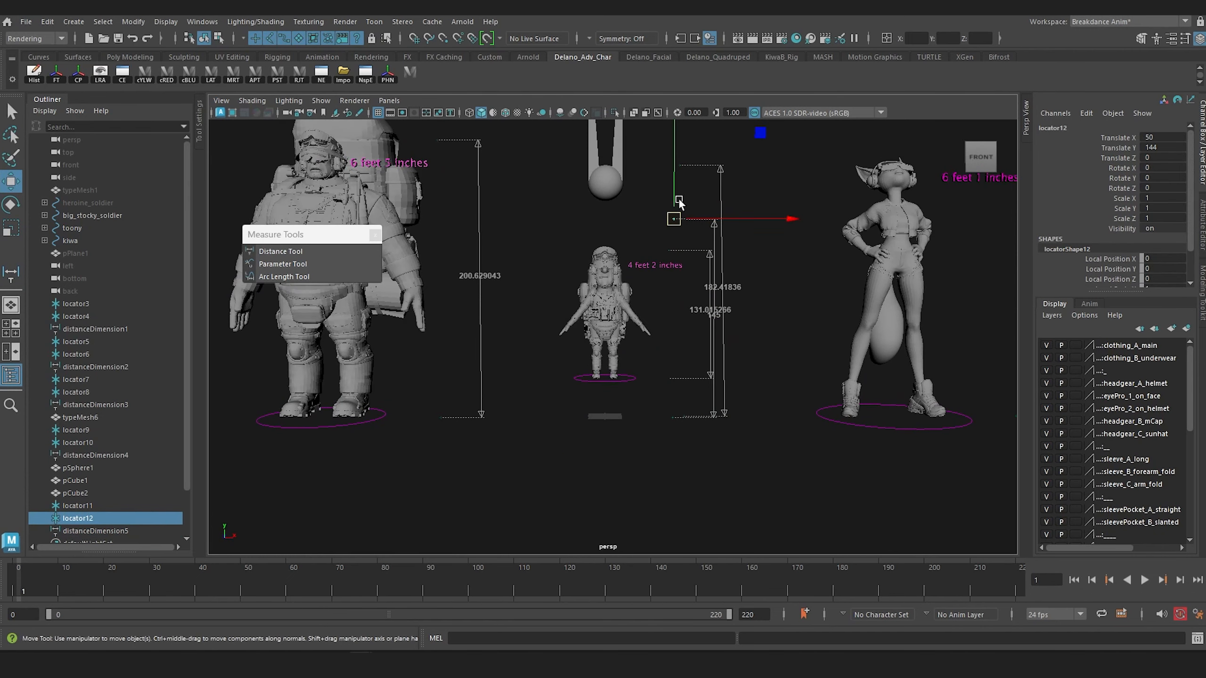
left_click_drag(674, 183, 677, 155)
mouse_move(637, 232)
left_mouse_down("alt")
mouse_move(669, 293)
mouse_move(636, 233)
left_mouse_up("alt")
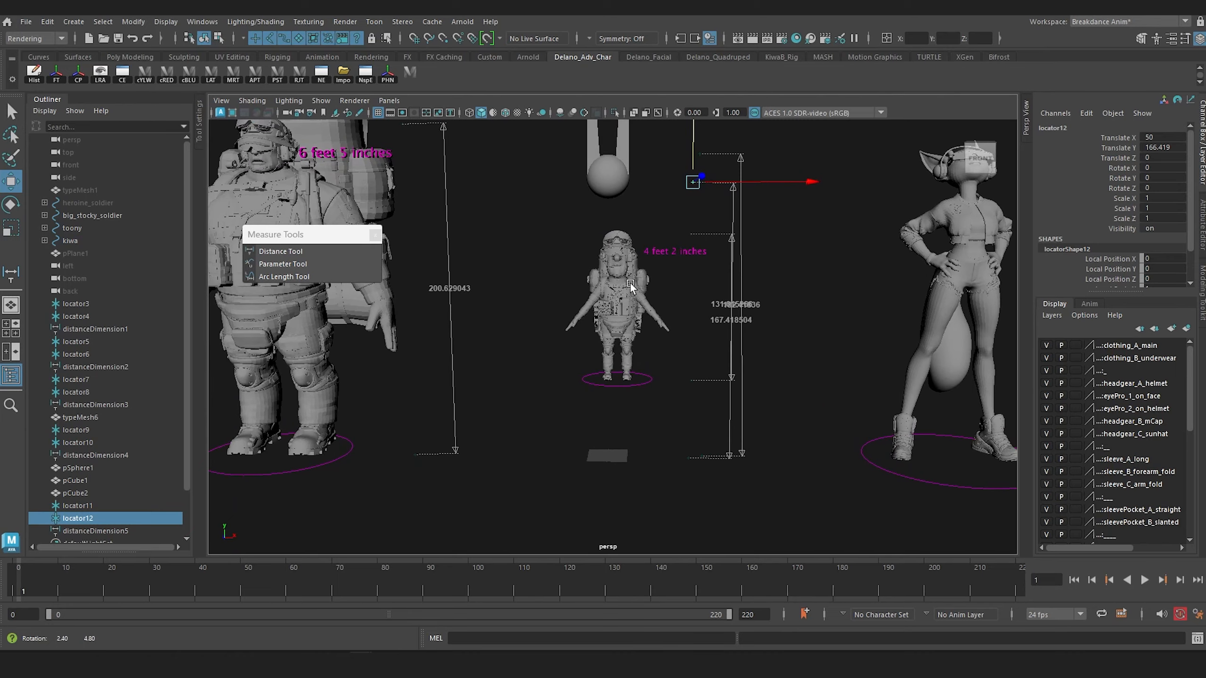
Duplicate the head sphere and lower the copy directly beneath the original to Y about 155.9.
left_click(599, 180)
middle_click_drag(611, 205, 627, 248, "alt")
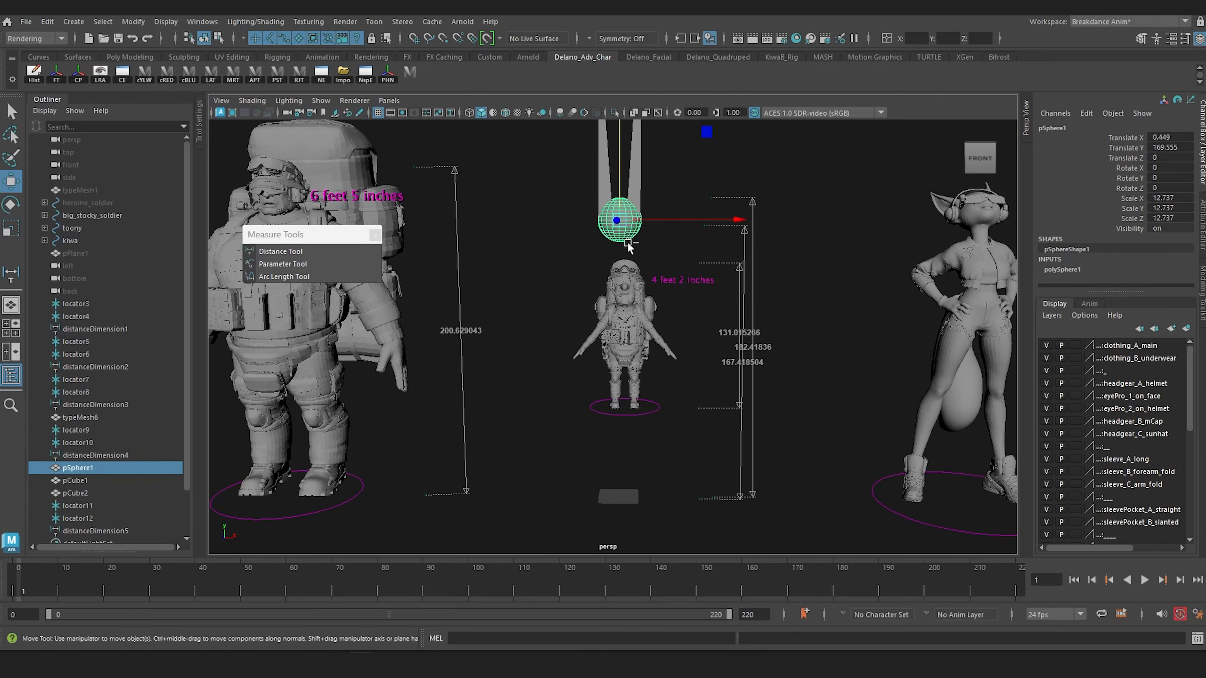
key("ctrl+d")
key("space")
left_click_drag(622, 266, 619, 275)
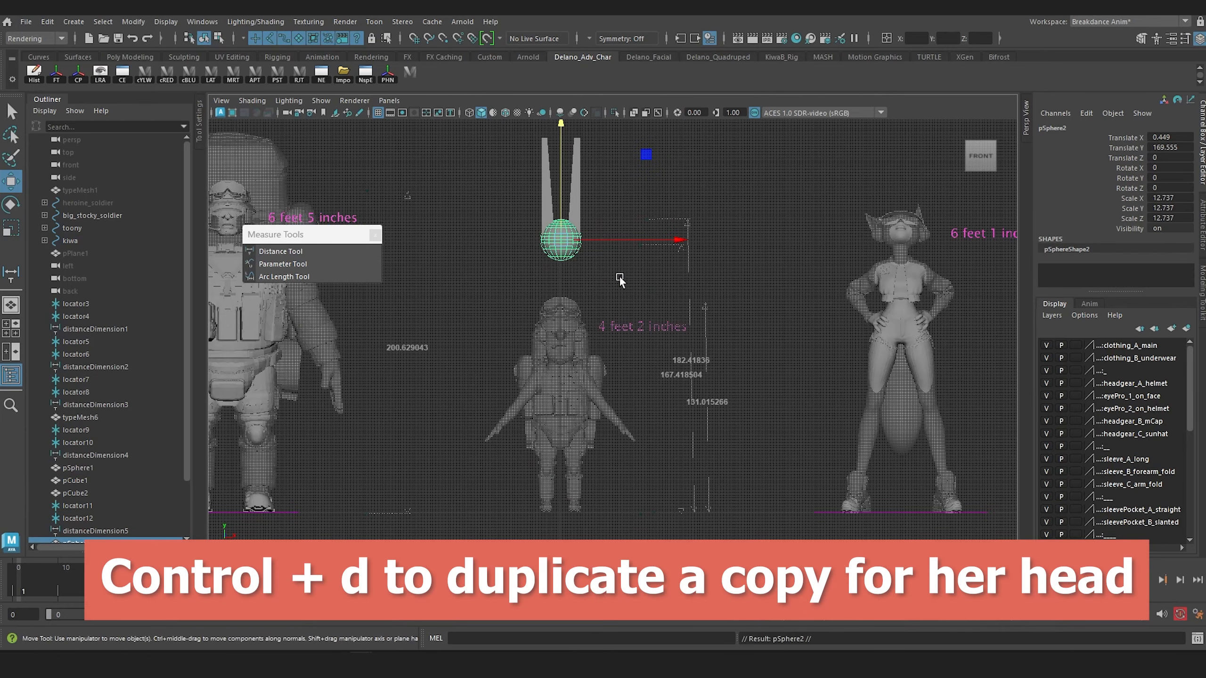
scroll(569, 254, "up", 5)
left_click_drag(581, 155, 586, 194)
scroll(92, 468, "down", 2)
Group the original sphere, both ear cubes and their distance measurement with its locators, and hide the group.
left_click(81, 430)
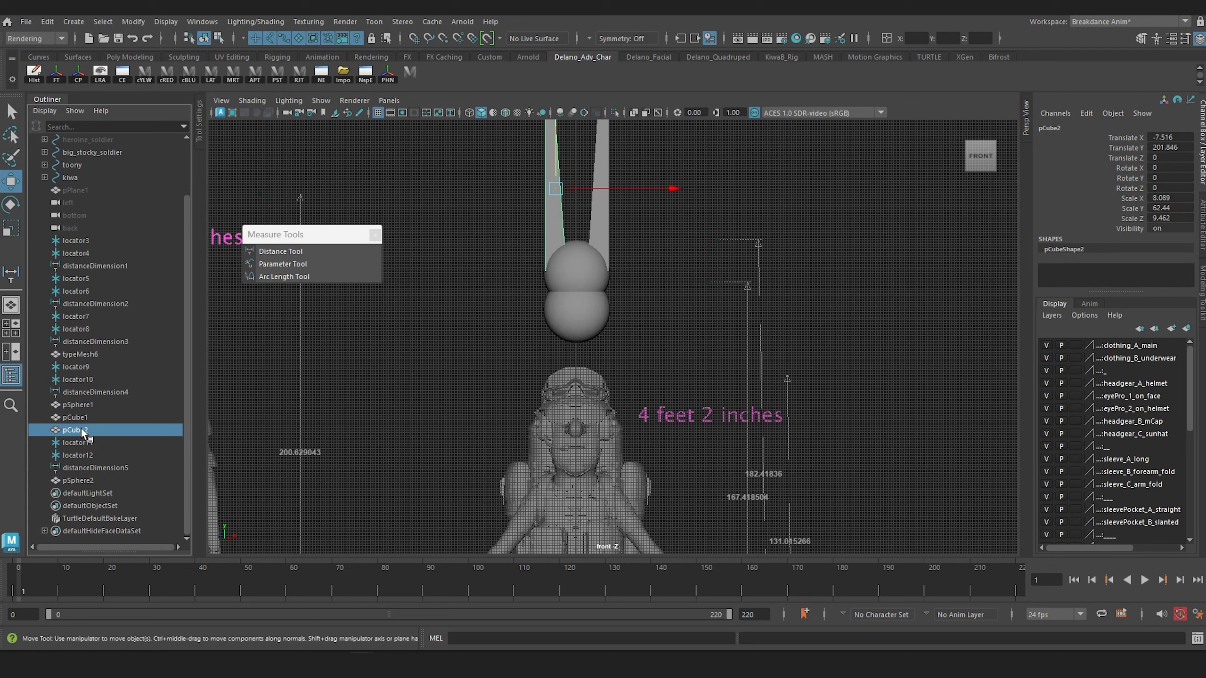
left_click_drag(81, 428, 81, 362)
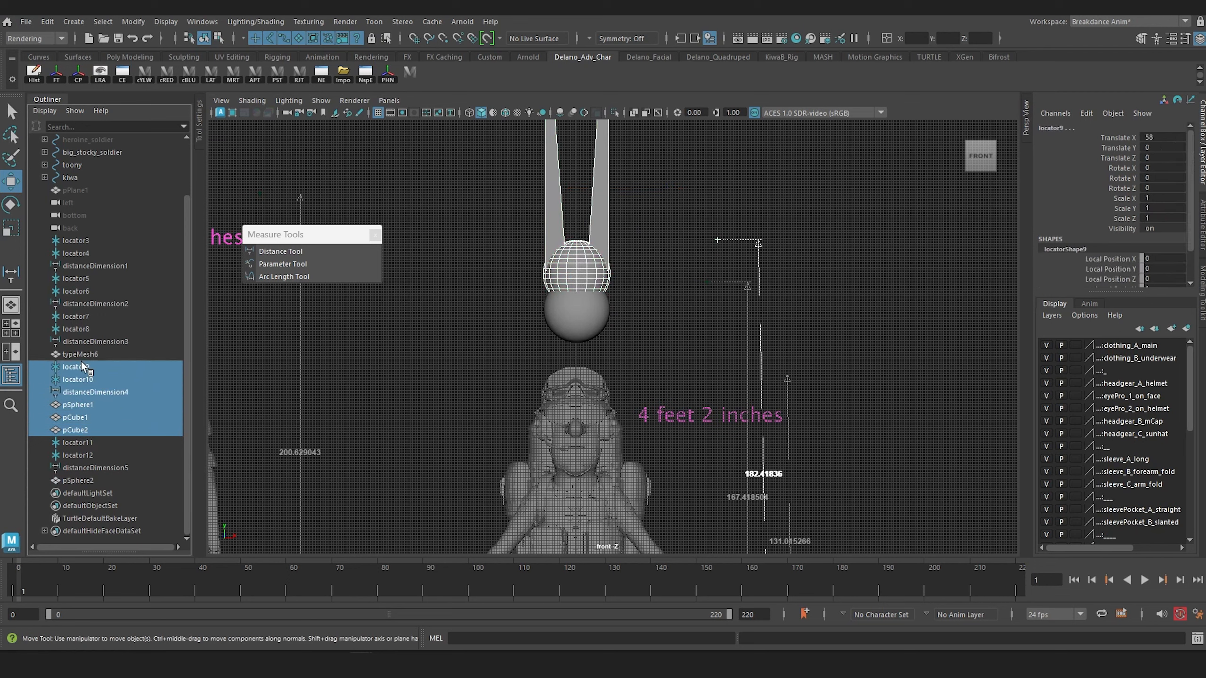
key("ctrl+g")
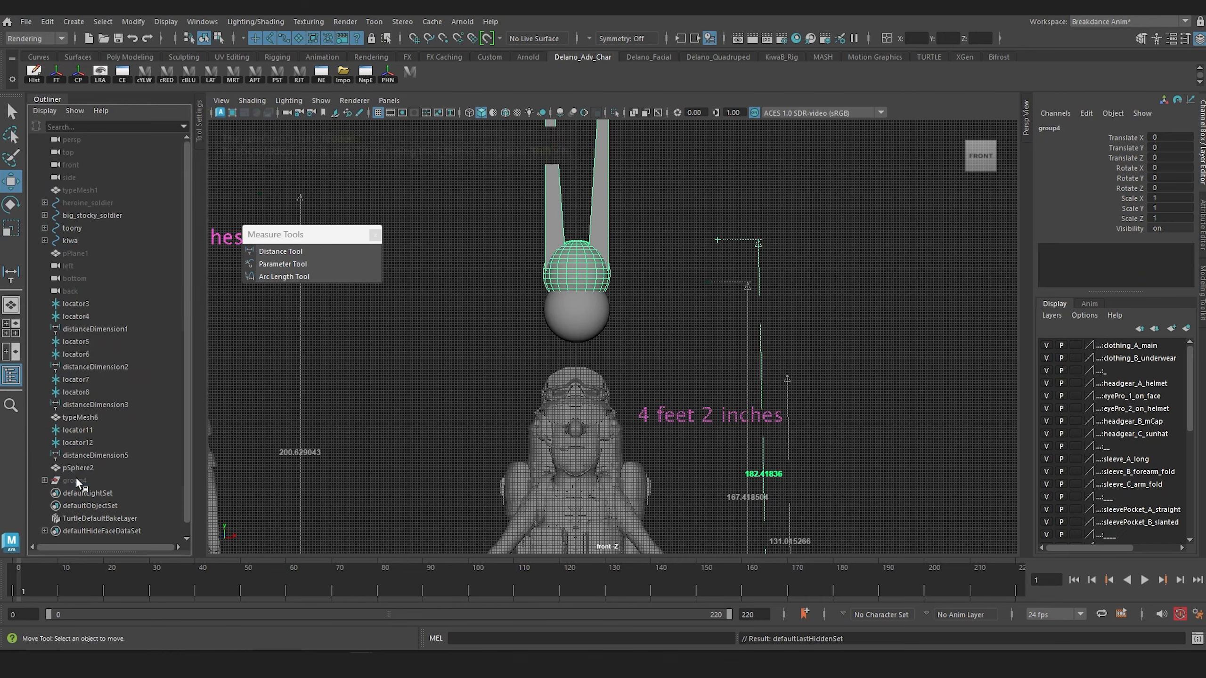
key("ctrl+h")
left_click(576, 321)
scroll(617, 338, "down", 3)
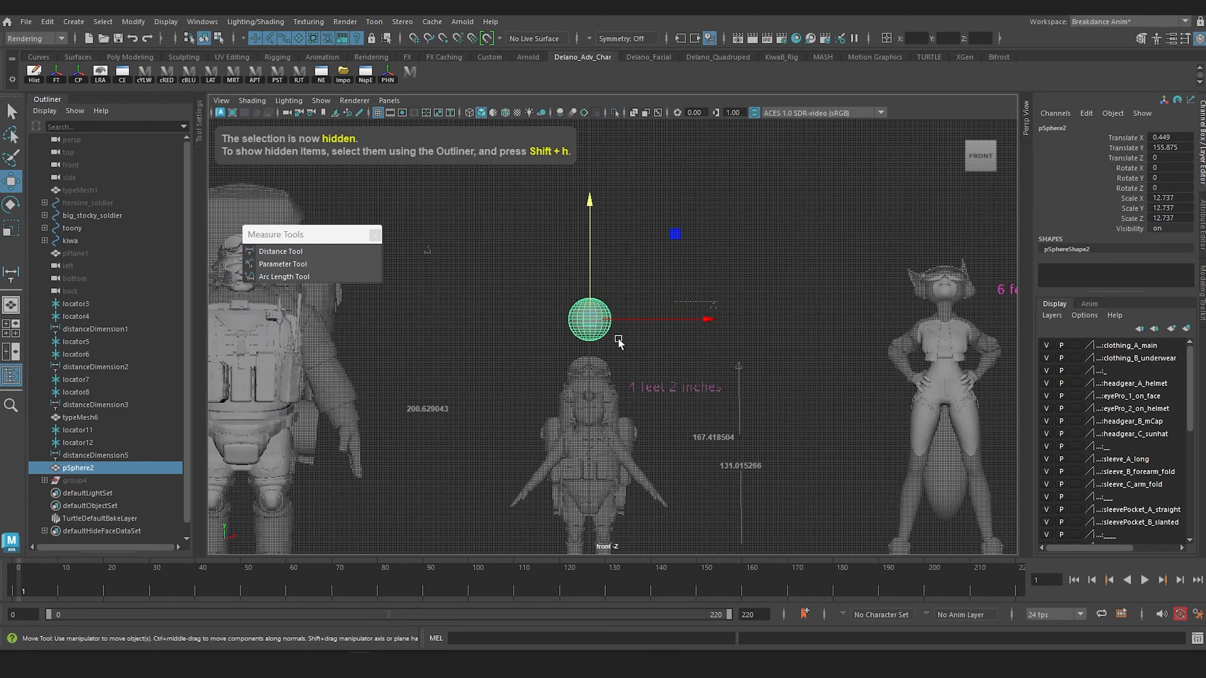
Export the original sphere and both ear cubes as an OBJ file named KingBugsy_height_marker.
middle_click_drag(621, 338, 657, 238, "alt")
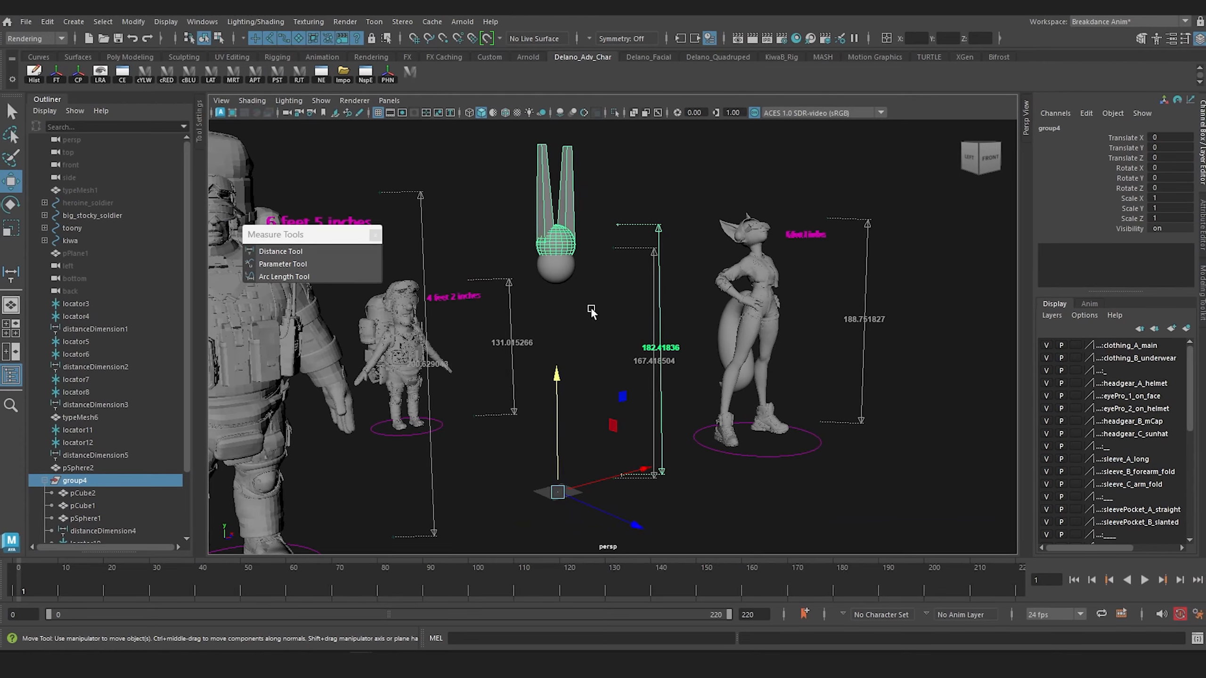
left_click_drag(584, 287, 509, 310, "alt")
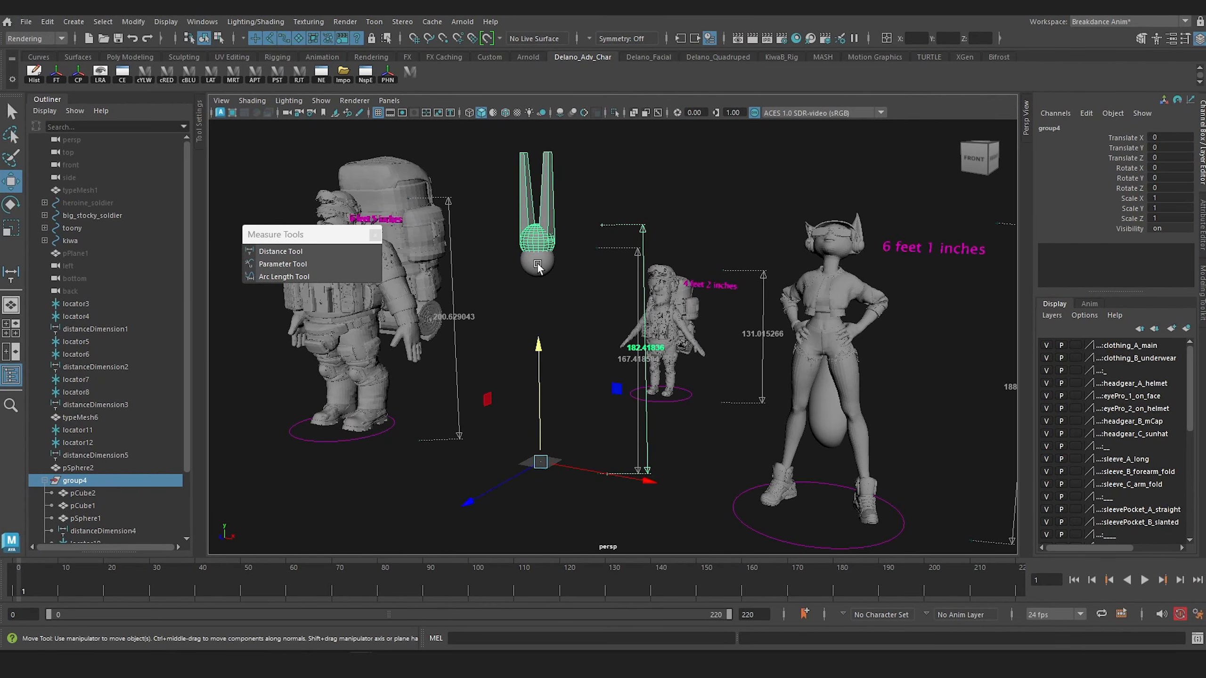
left_click(529, 239)
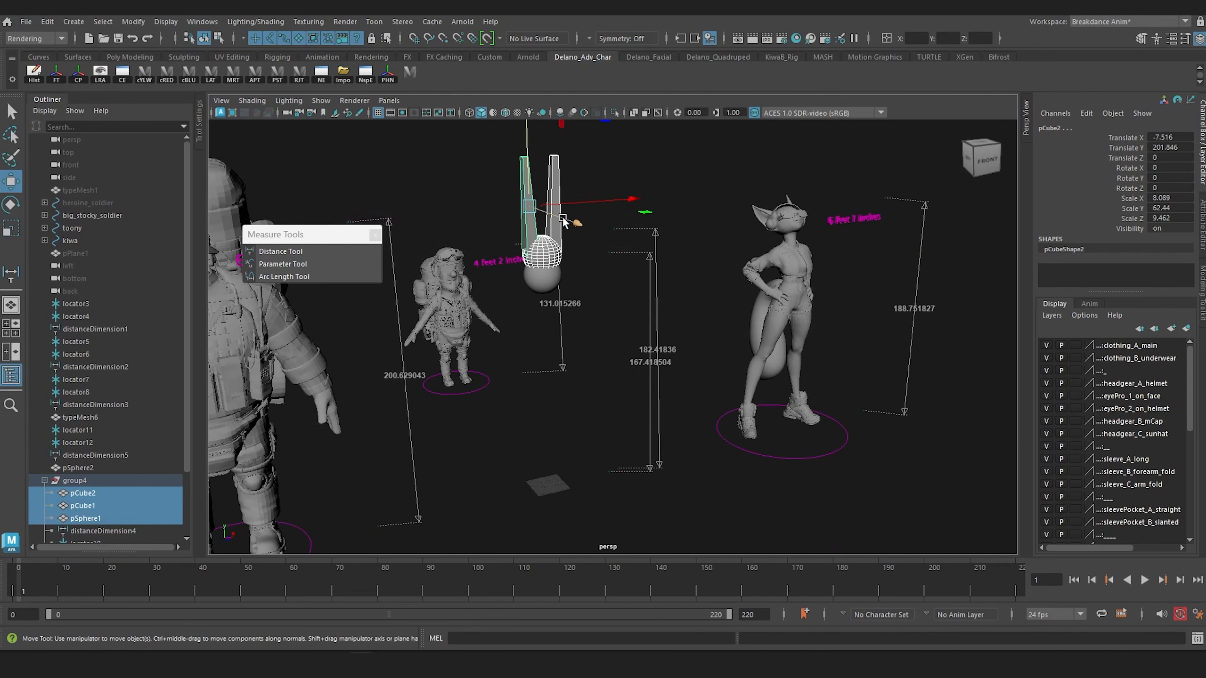
left_click_drag(682, 317, 580, 304, "alt")
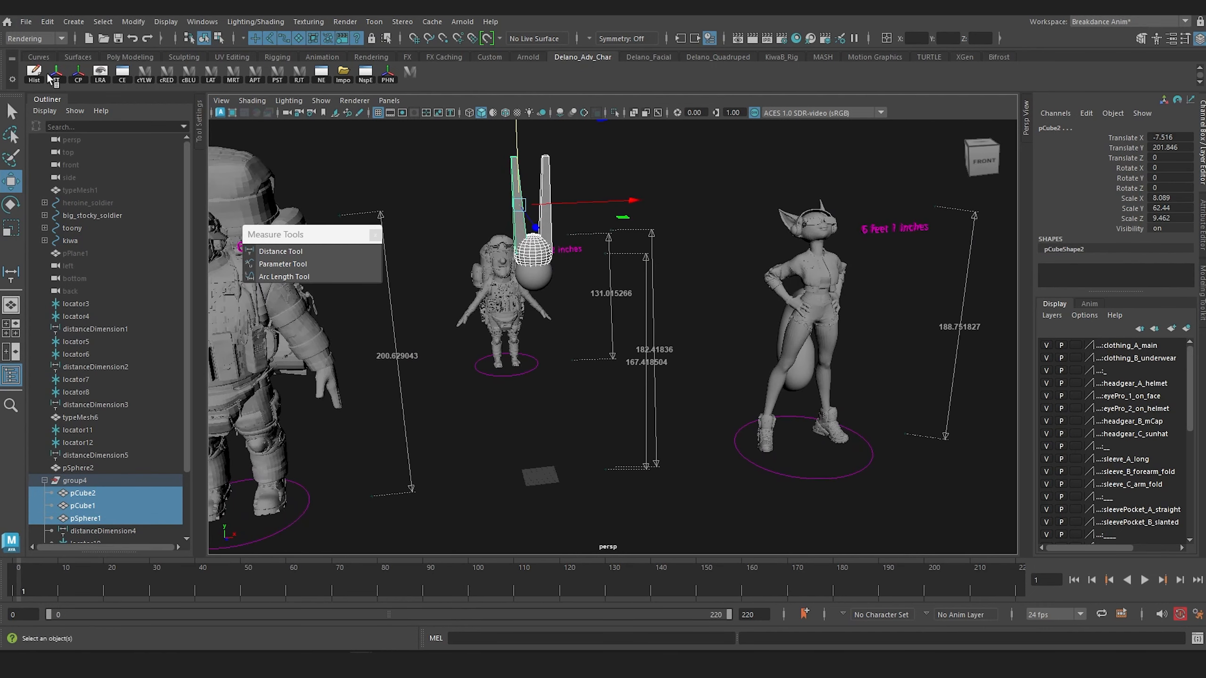
left_click(26, 21)
left_click(74, 189)
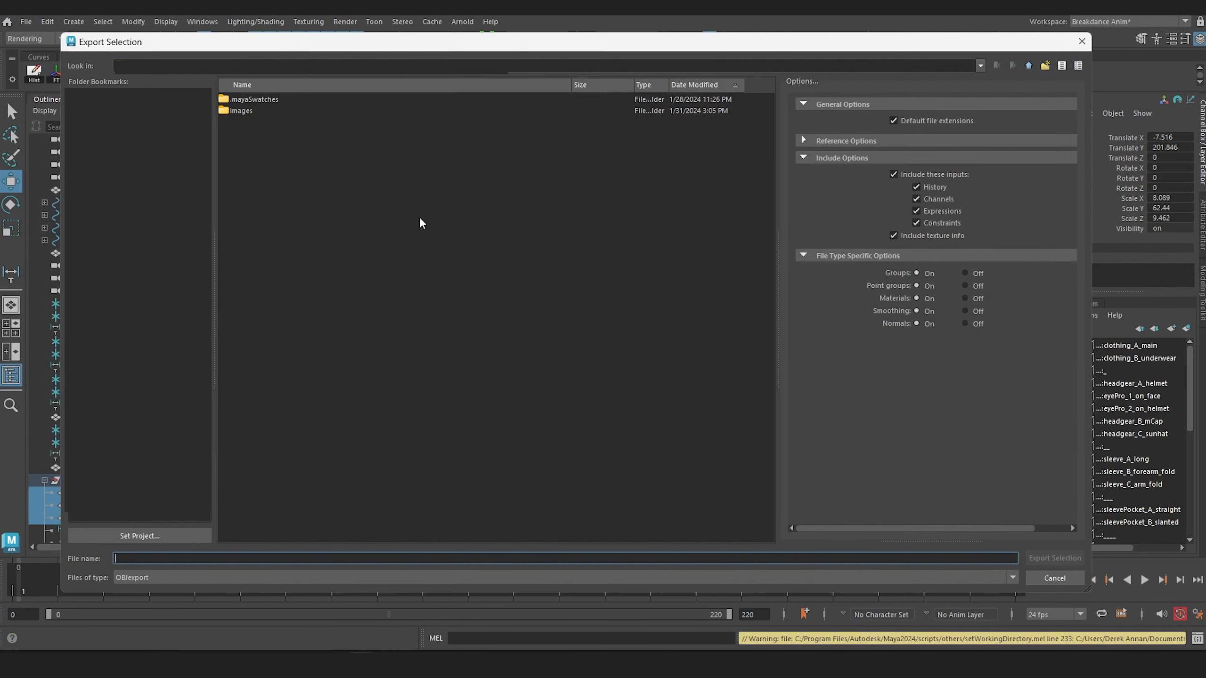
type("ker")
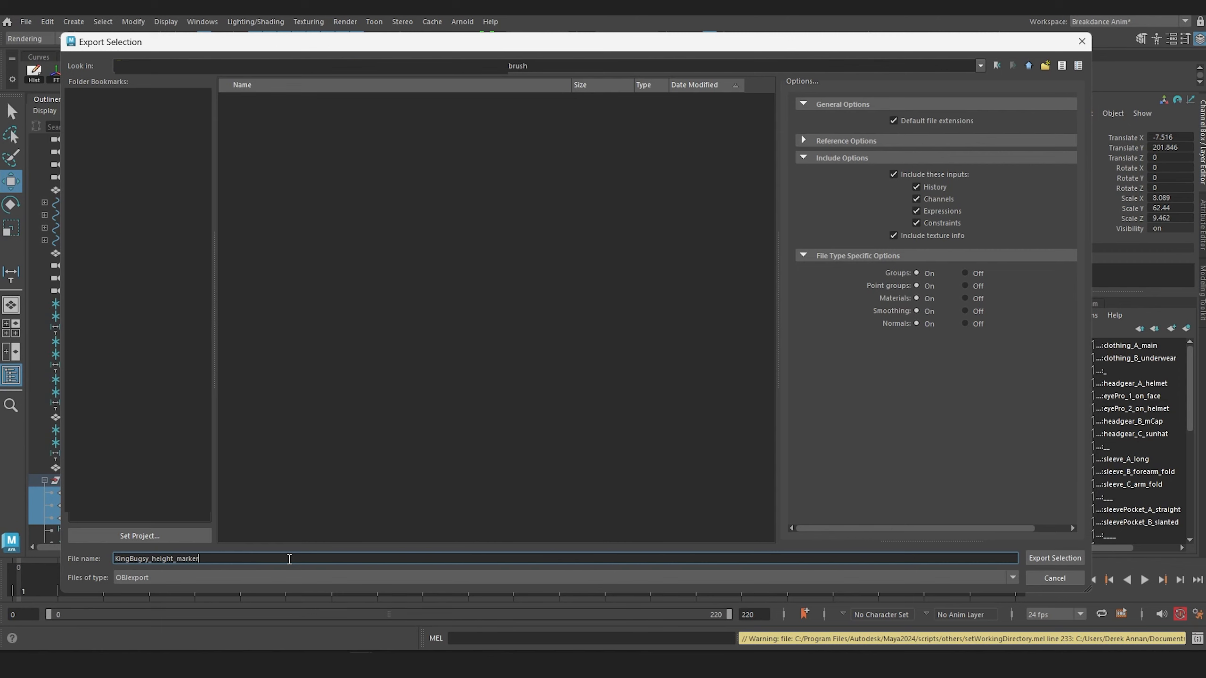
key("Return")
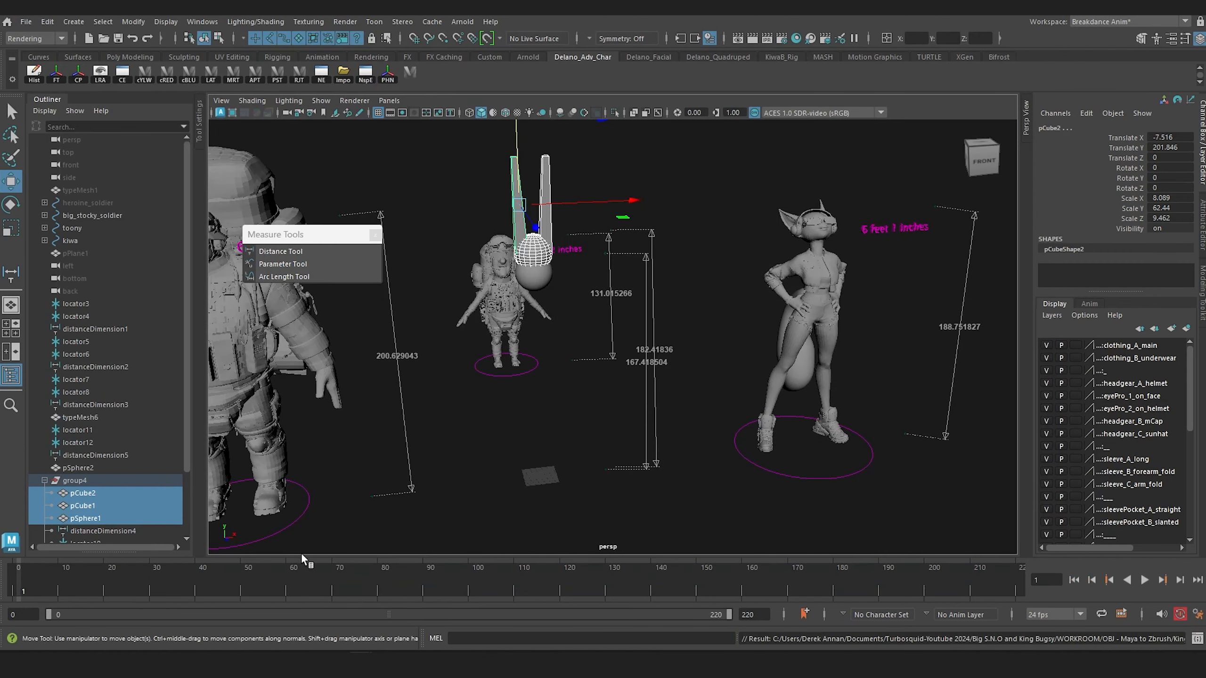
Export the lower duplicate sphere on its own as an OBJ file named BigSNO_height_marker.
left_click(541, 287)
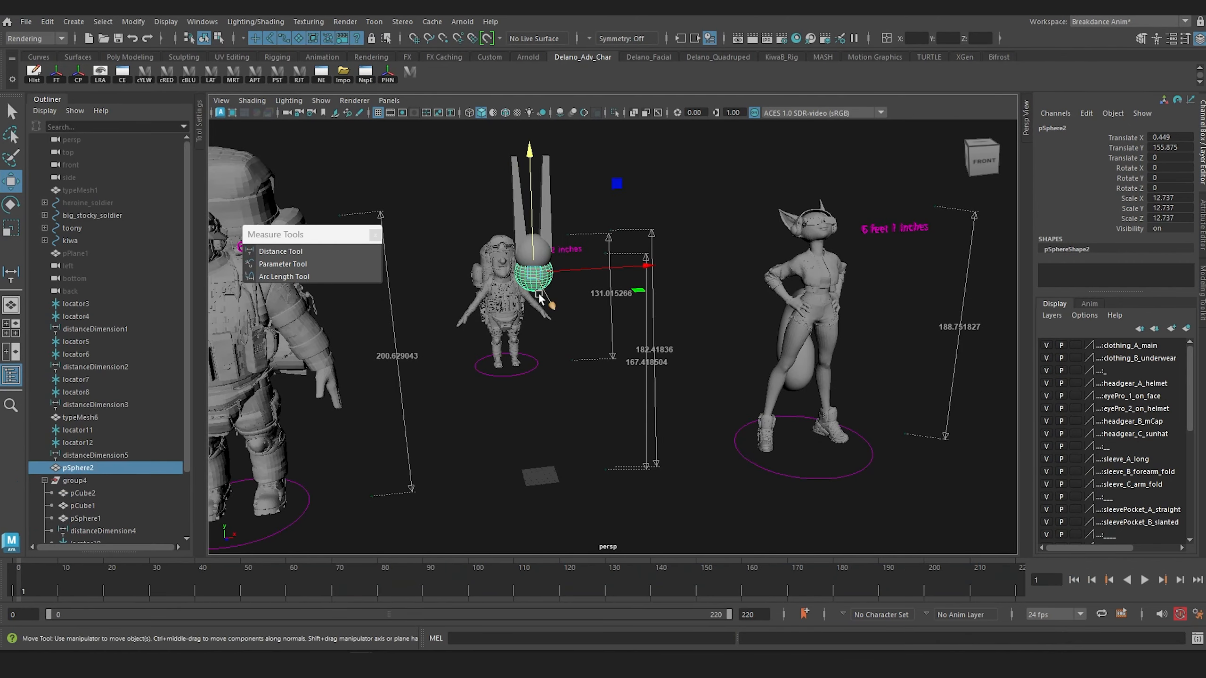
left_click(27, 22)
left_click(86, 188)
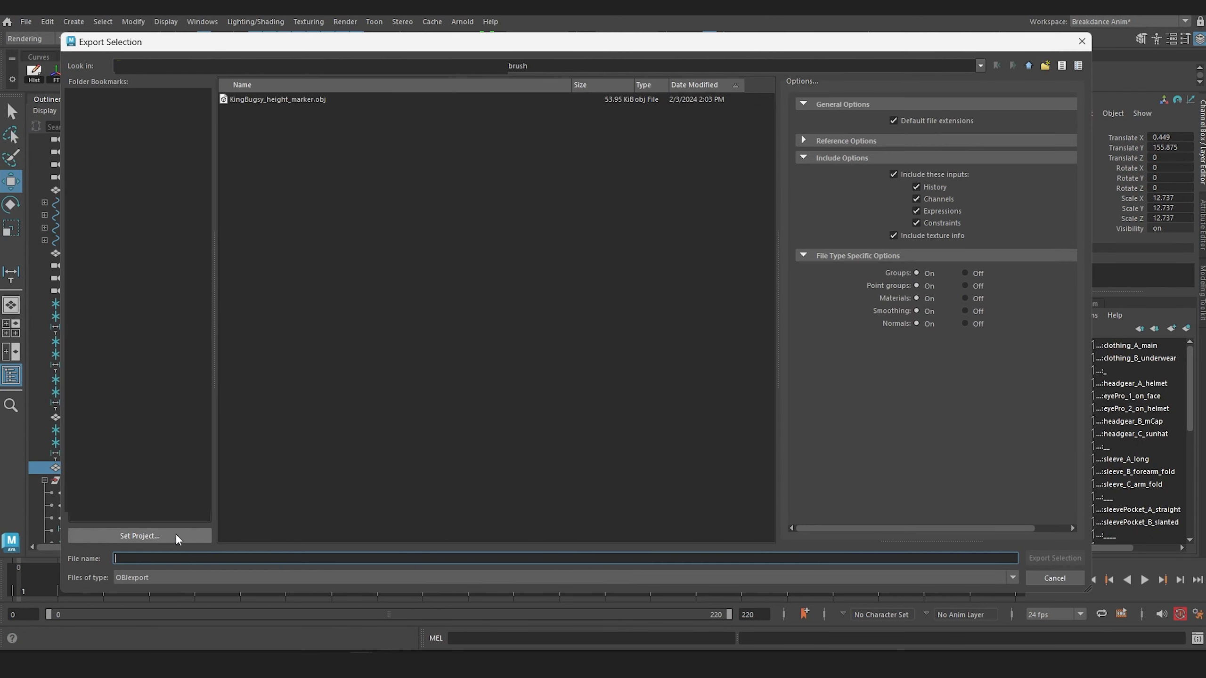
type("BigSNO")
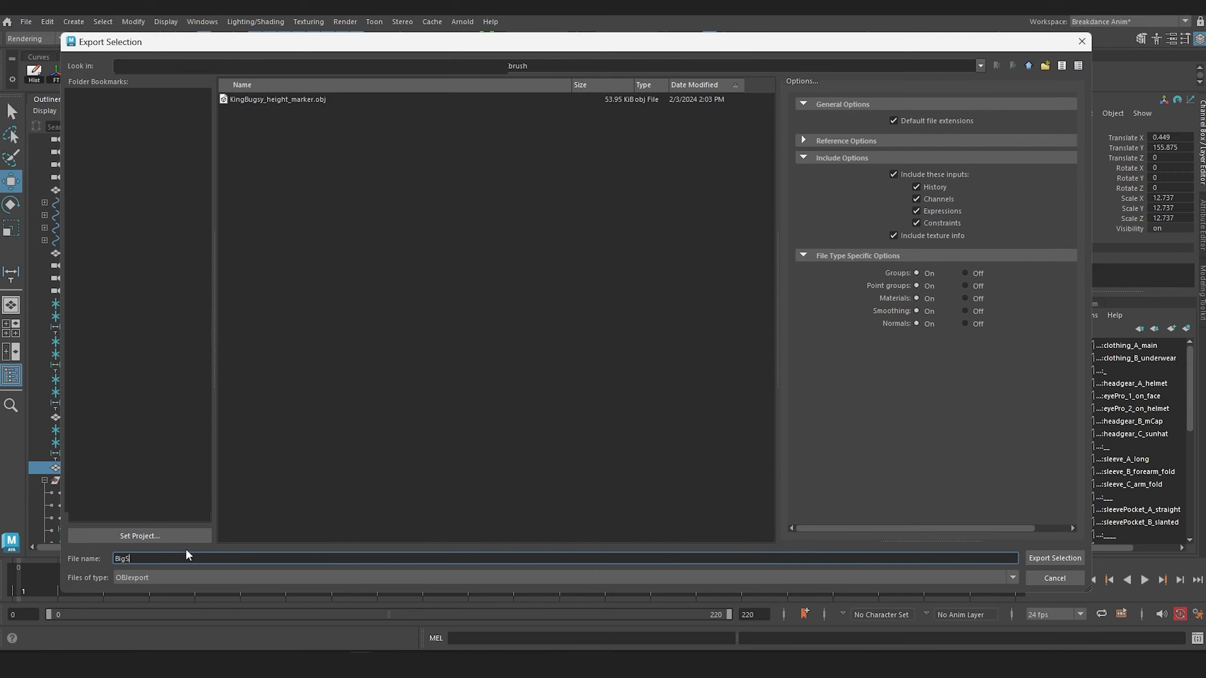
type("_height_marker")
key("Return")
left_click_drag(451, 389, 596, 390, "alt")
right_click_drag(596, 390, 551, 389, "alt")
left_click_drag(550, 389, 773, 429, "alt")
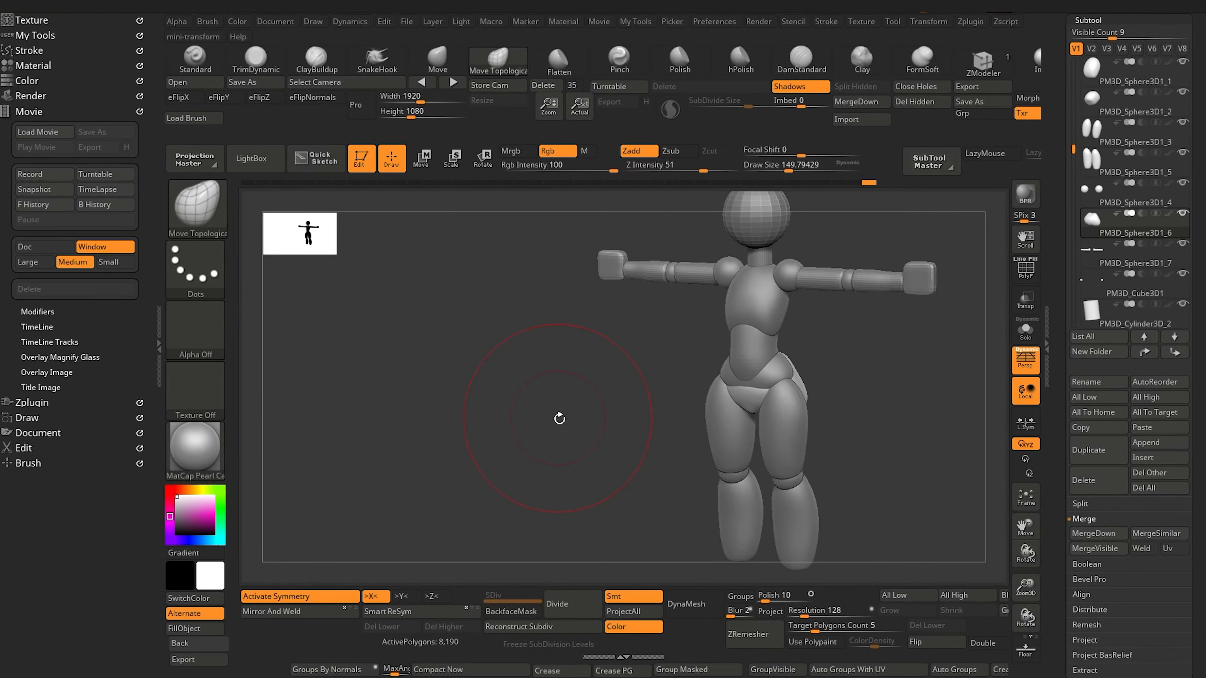
Switch to ZBrush, examine the mannequin from front and back, and locate the height marker subtools.
left_click_drag(554, 420, 624, 401)
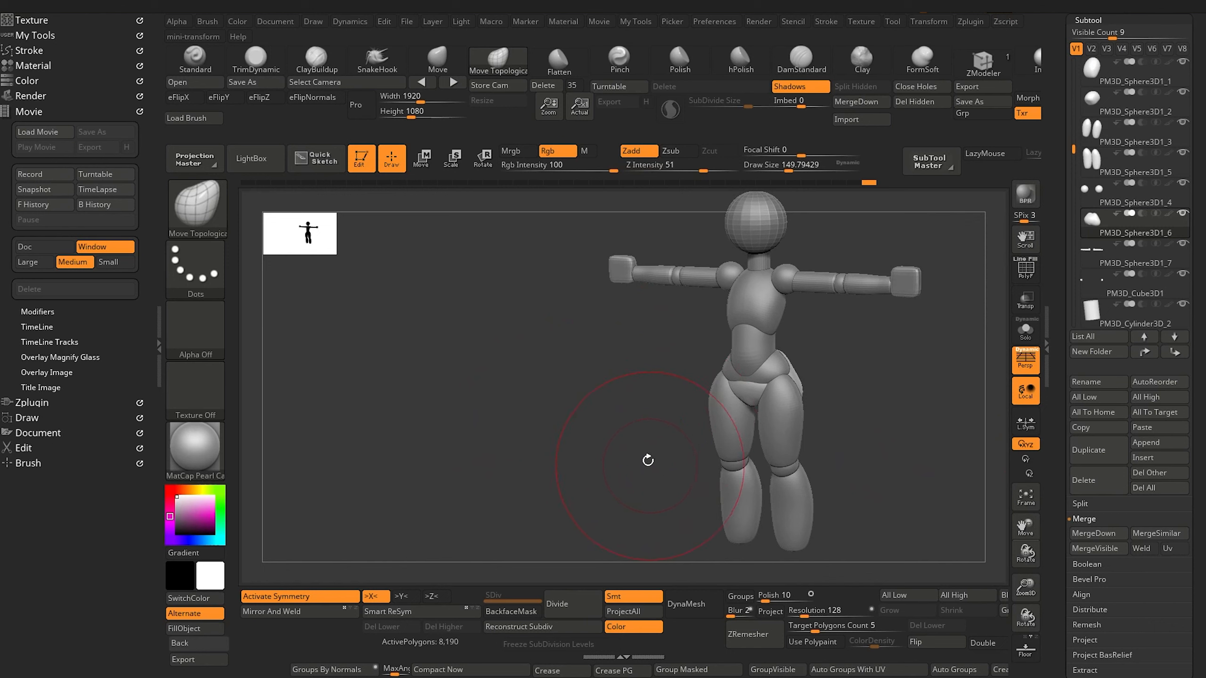
left_click_drag(667, 474, 670, 418)
left_click_drag(725, 299, 634, 378)
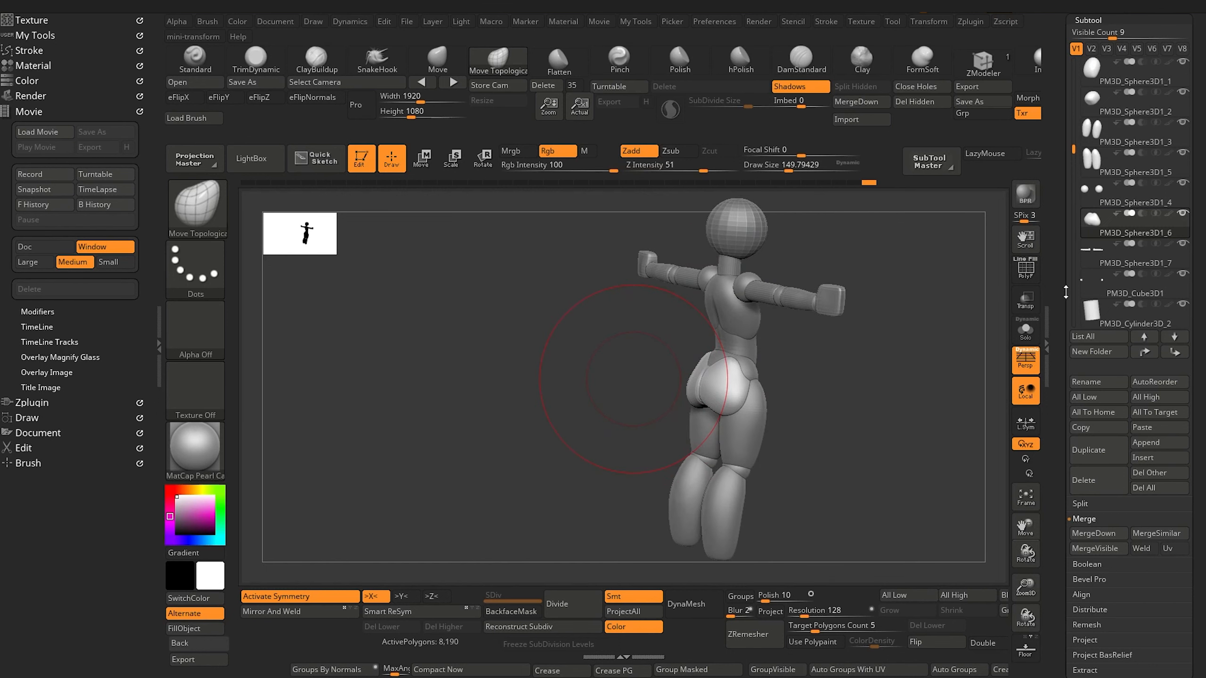
left_click_drag(1065, 292, 1058, 351)
left_click_drag(1075, 250, 1075, 164)
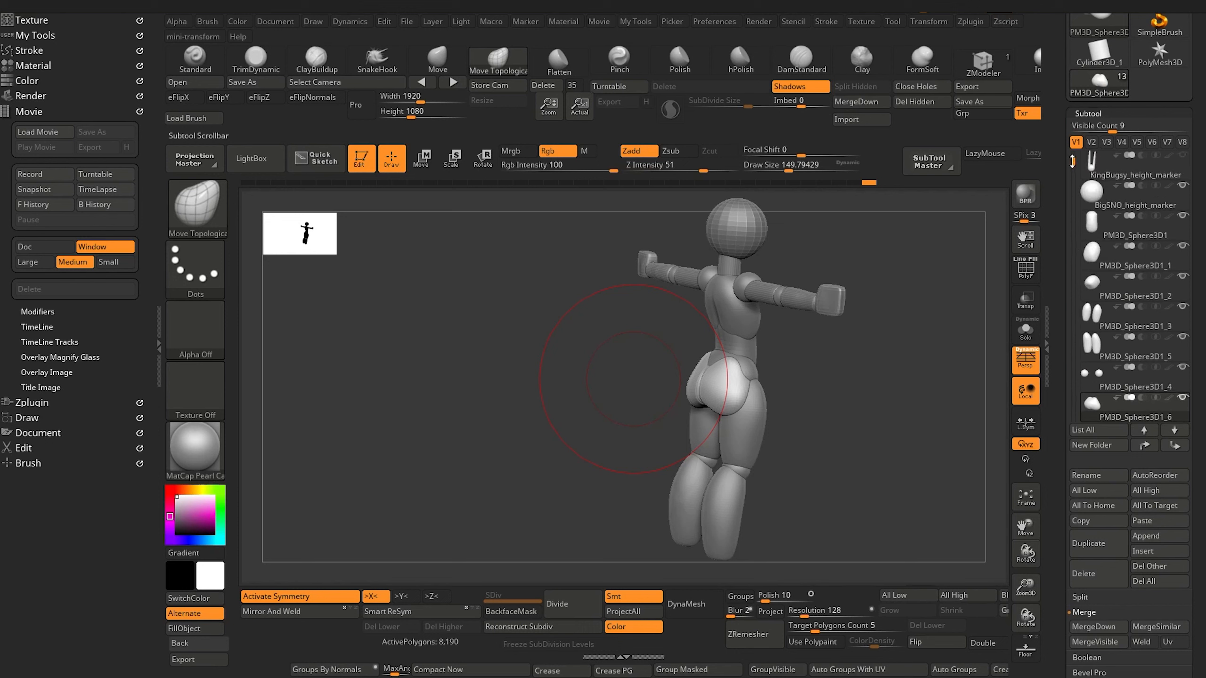
mouse_move(1097, 201)
Activate the KingBugsy_height_marker subtool and switch to BigSNO_height_marker to compare each marker with the mannequin's head.
left_click(1090, 169)
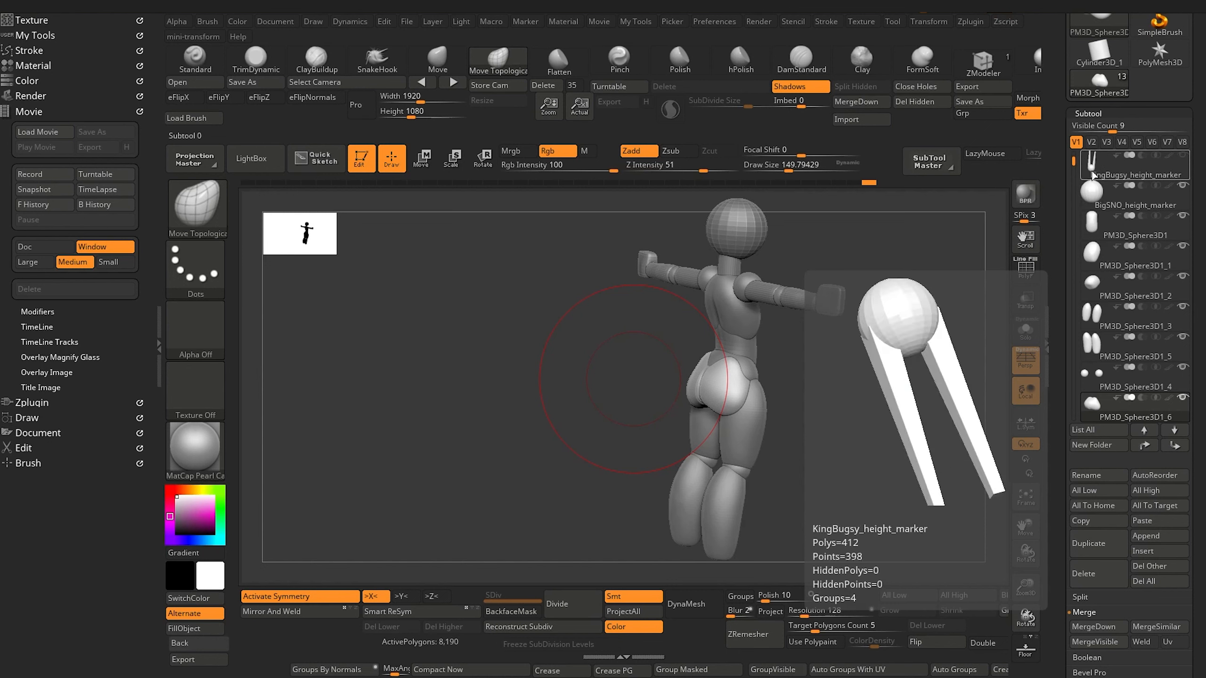
left_click(1091, 167)
left_click(1092, 190)
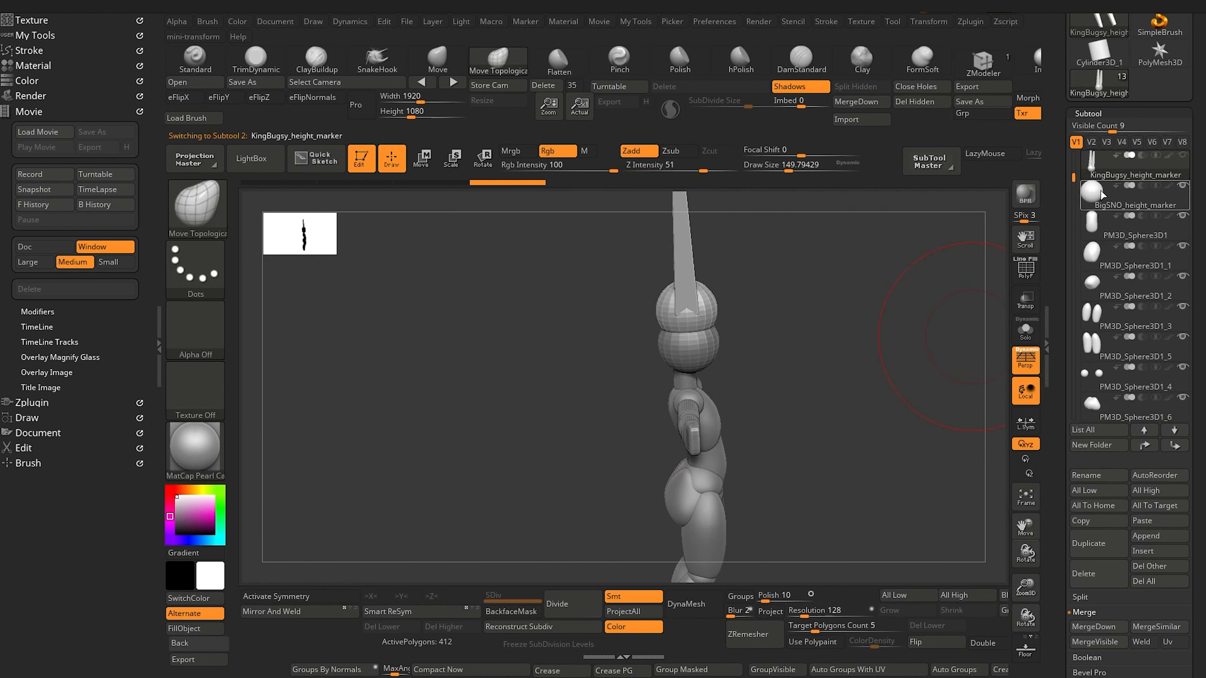
left_click_drag(887, 371, 842, 386)
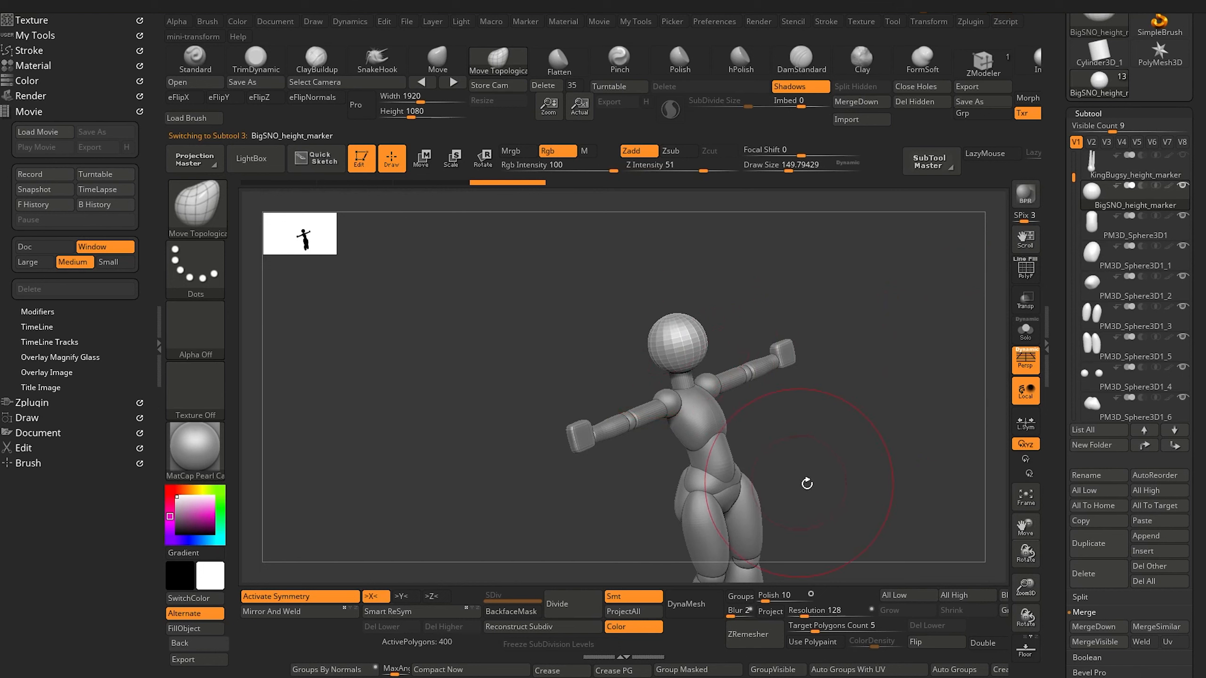
left_click_drag(807, 483, 838, 480)
Show the groundPlane subtool and view the whole mannequin standing above it.
left_click_drag(1073, 178, 1073, 127)
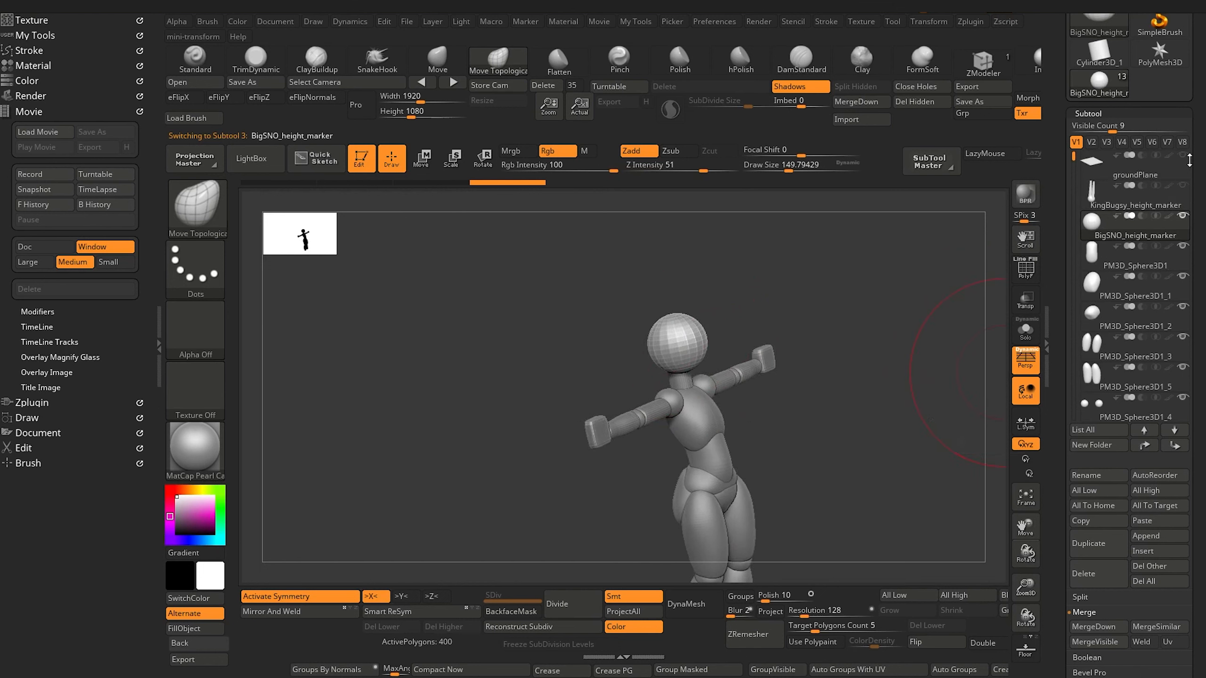
left_click_drag(958, 274, 713, 502)
left_click_drag(596, 467, 769, 408, "shift")
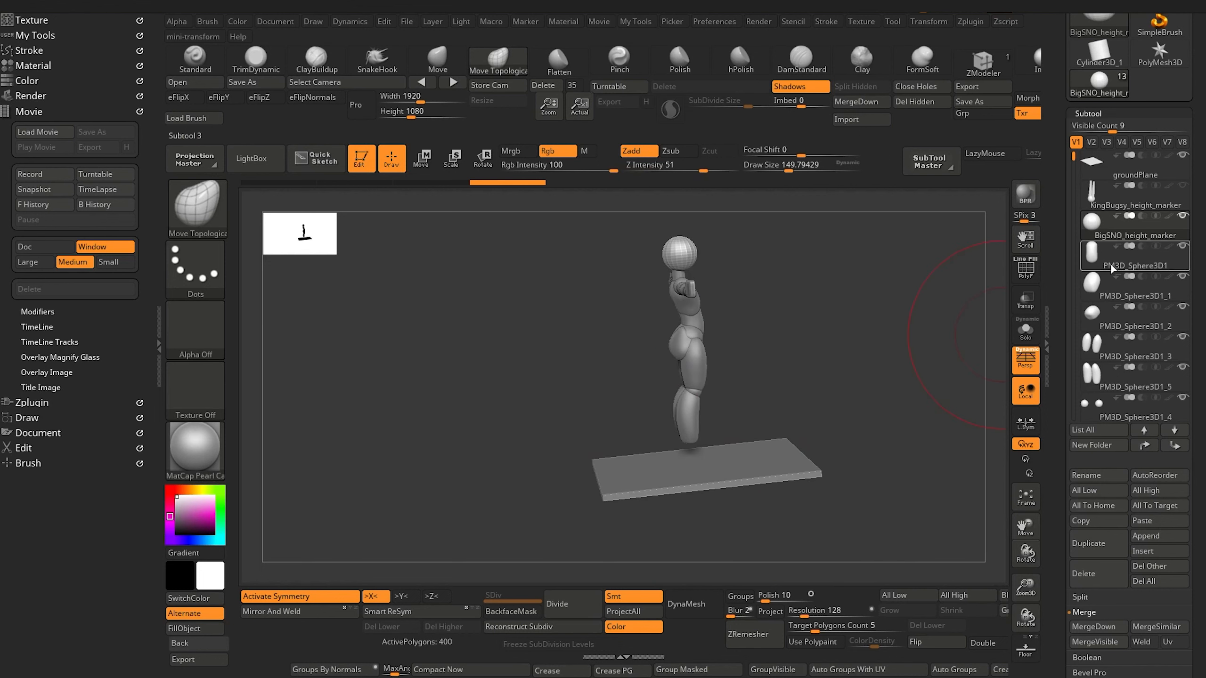
Select the BigSNO_height_marker subtool and create a new subtool folder named bigSNO for it.
left_click(1138, 355)
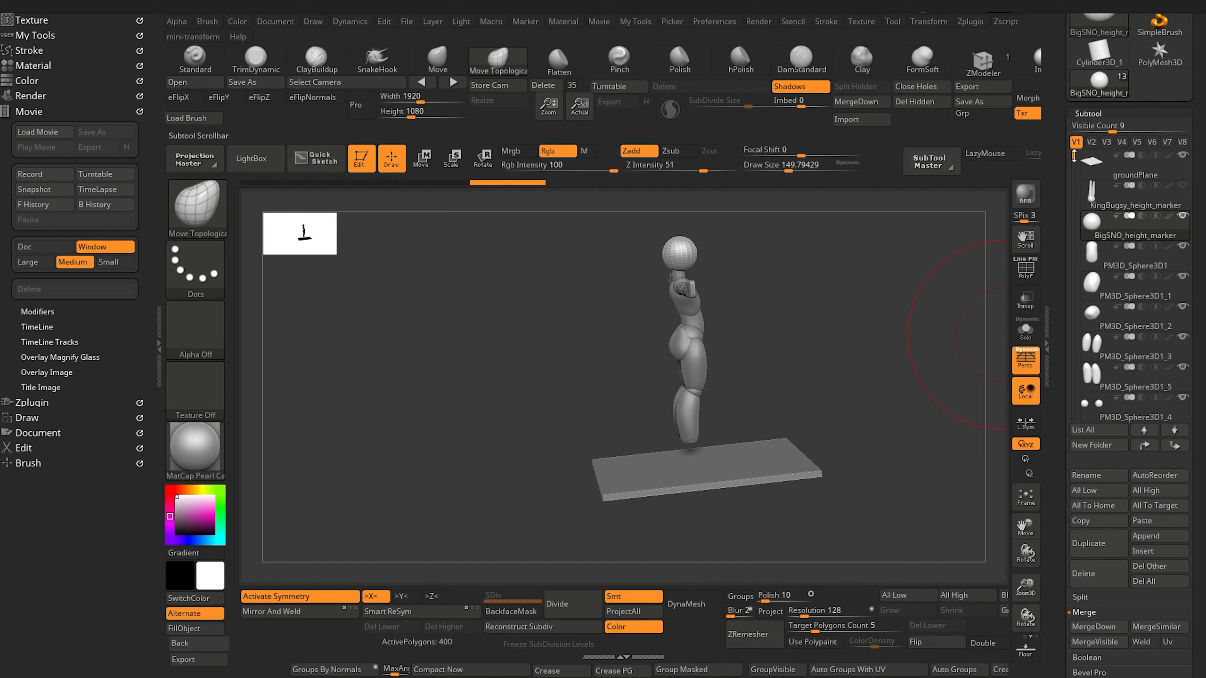
mouse_move(1074, 156)
left_mouse_down()
mouse_move(1073, 219)
mouse_move(1073, 177)
left_mouse_up()
left_click(1092, 220)
left_click(1092, 196)
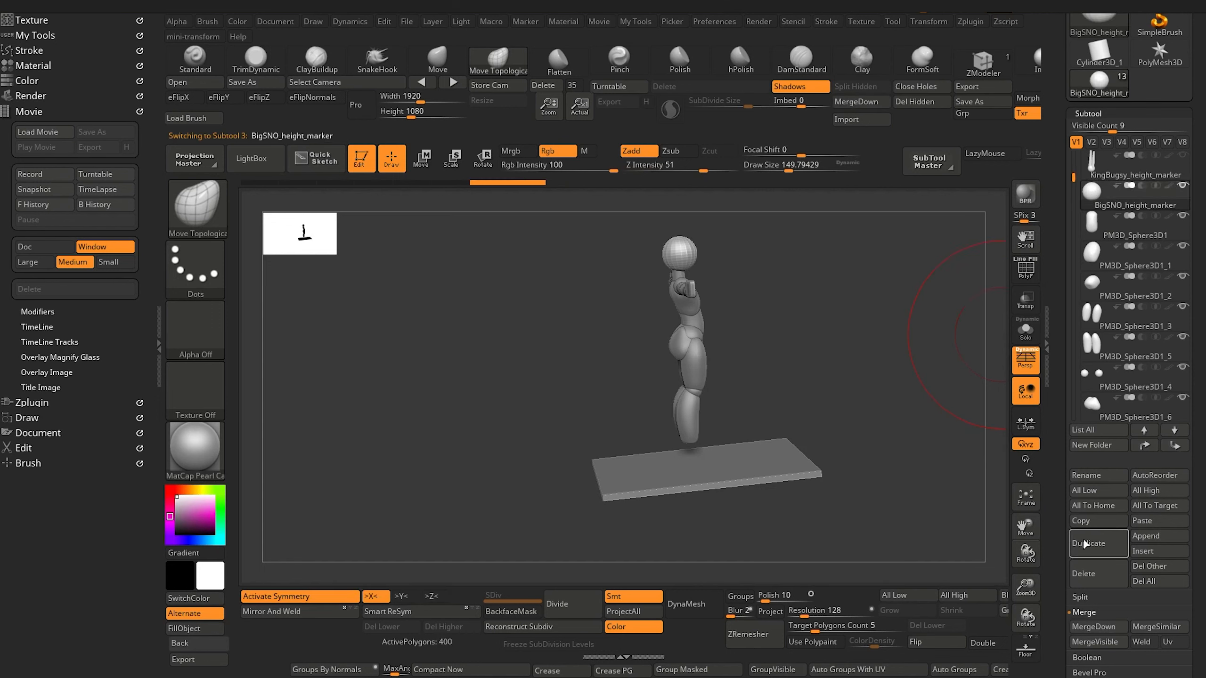
scroll(1101, 451, "down", 2)
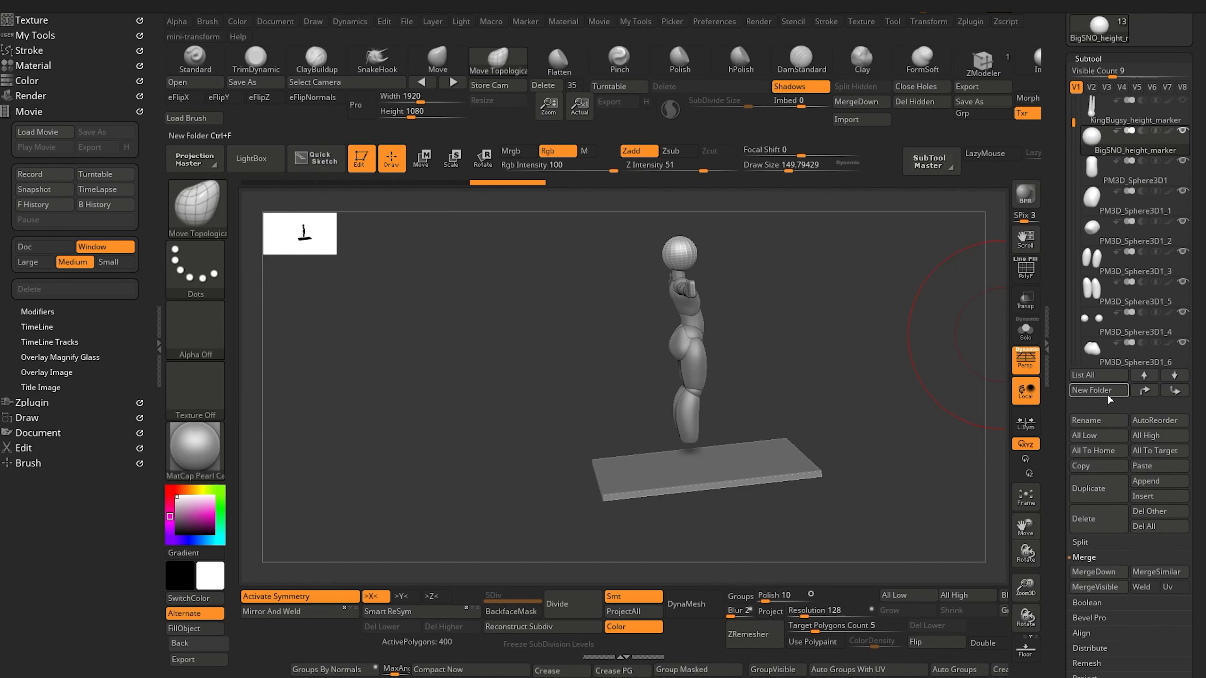
left_click(1106, 394)
type("bigSNO")
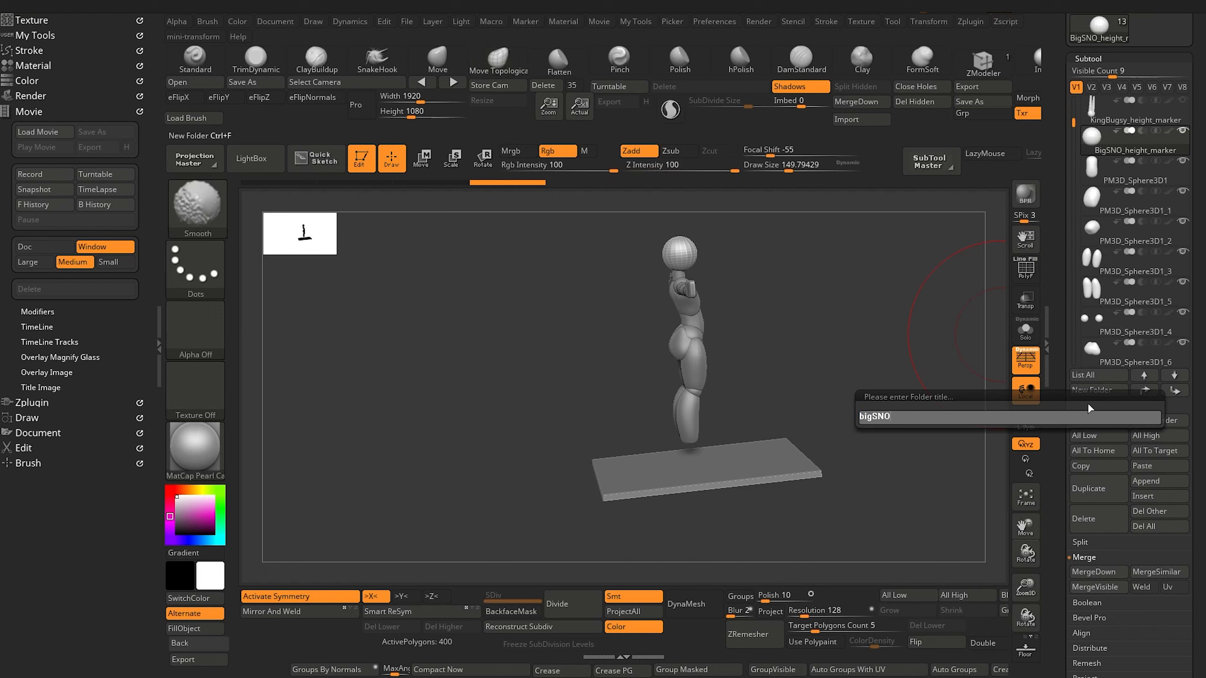
key("Return")
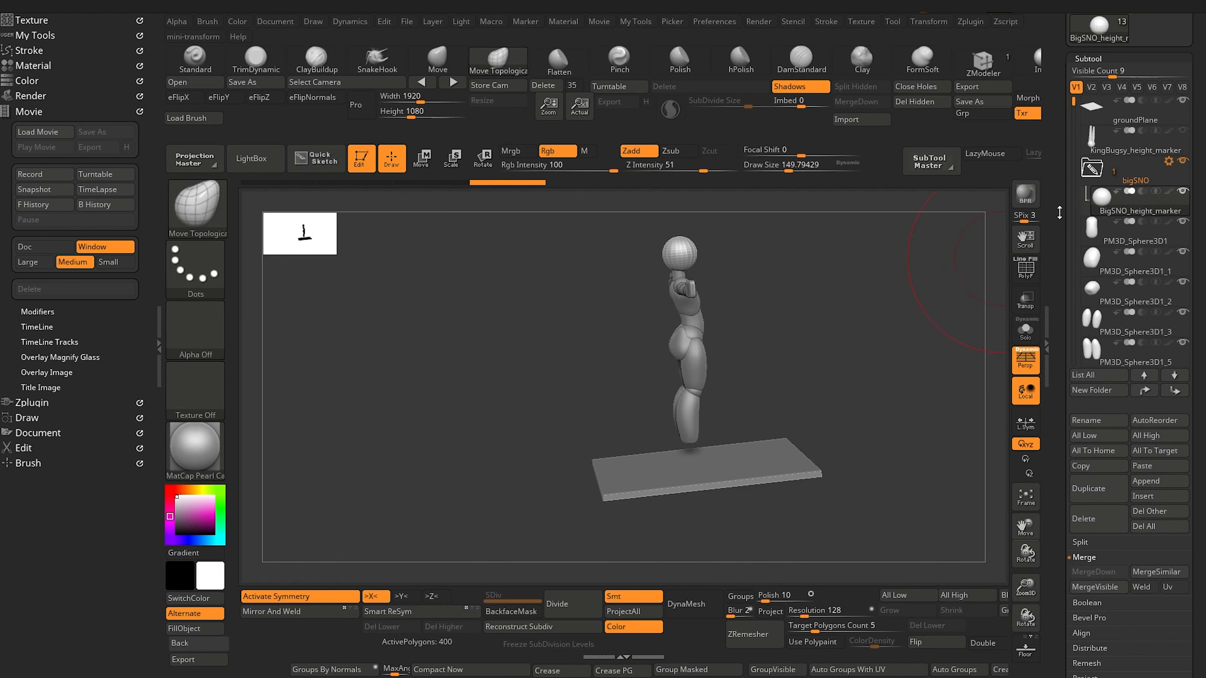
Move the remaining mannequin body part subtools, from PM3D_Sphere3D1 to the end of the subtool list, into the bigSNO folder.
left_click_drag(1110, 233, 1111, 211)
left_click_drag(1108, 264, 1109, 242)
left_click_drag(1106, 296, 1106, 275)
left_click_drag(1097, 325, 1100, 305)
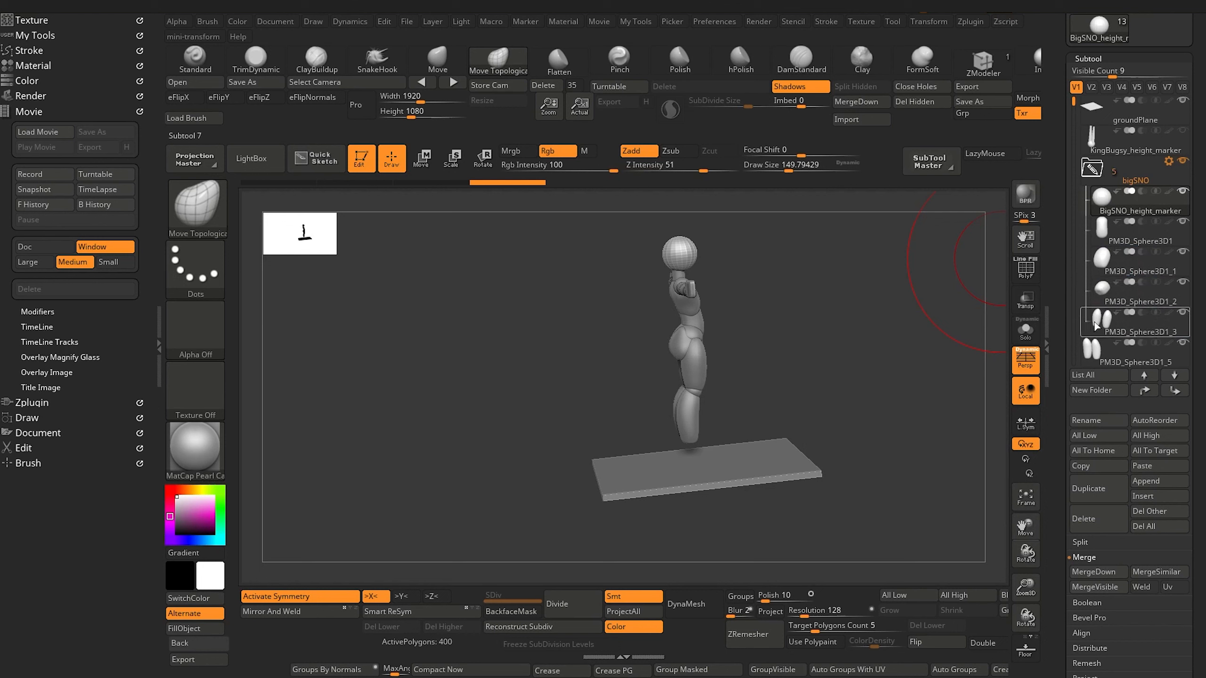
left_click_drag(1097, 353, 1104, 328)
left_click_drag(1072, 194, 1072, 193)
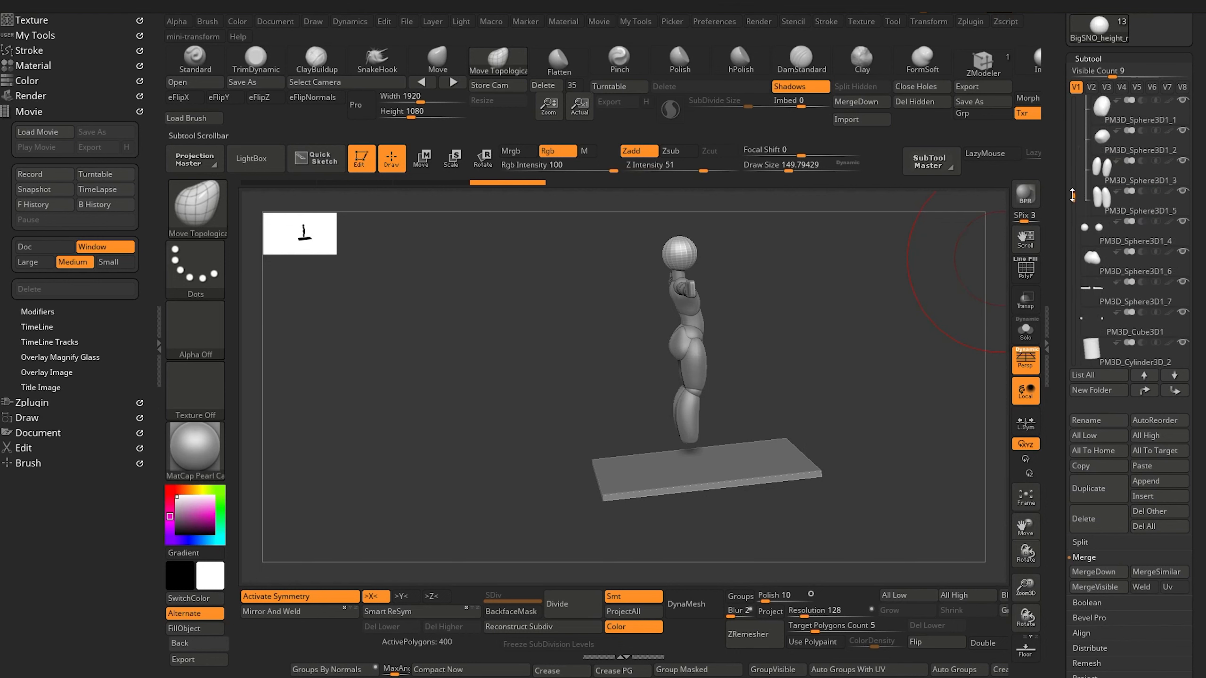
left_click_drag(1087, 242, 1091, 220)
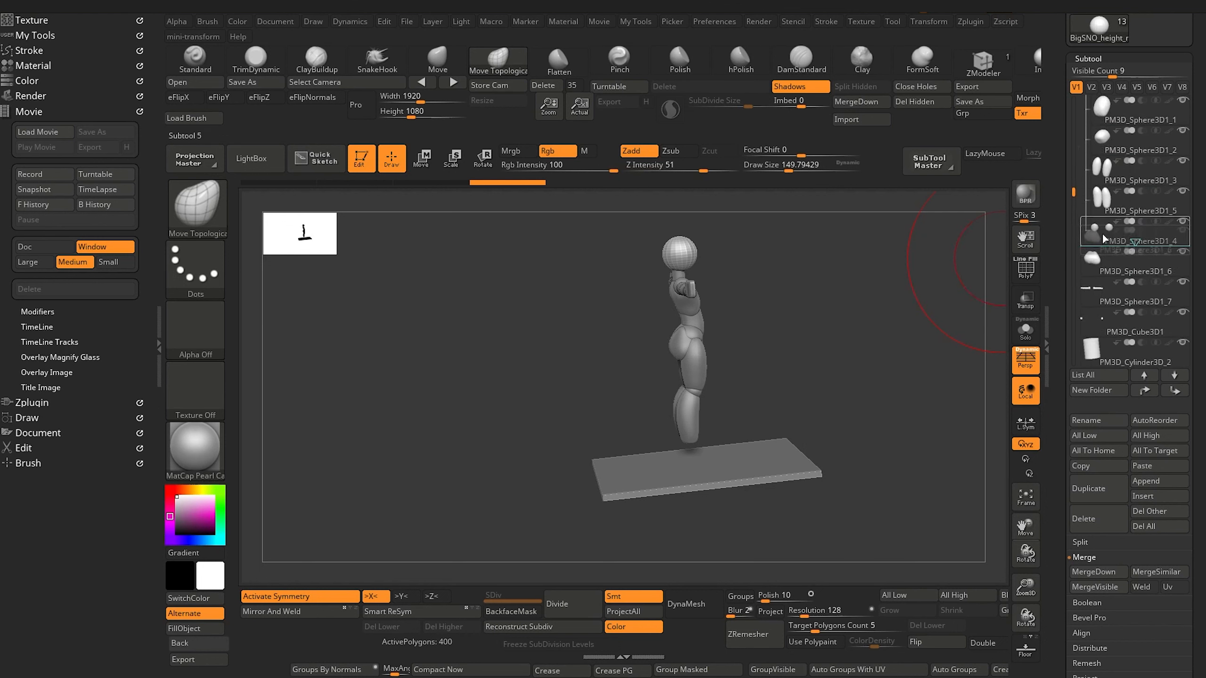
mouse_move(1090, 302)
left_click_drag(1090, 302, 1100, 304)
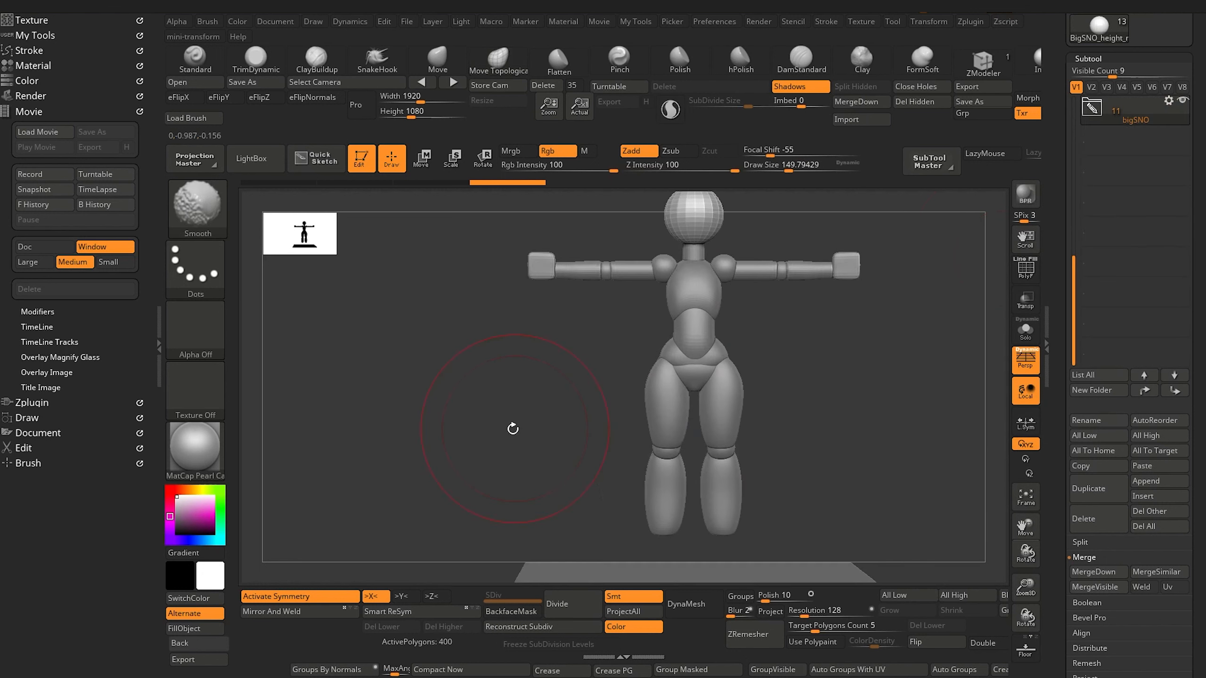
Hide the bigSNO folder and make the KingBugsy_height_marker subtool active.
left_click_drag(511, 428, 514, 525, "alt")
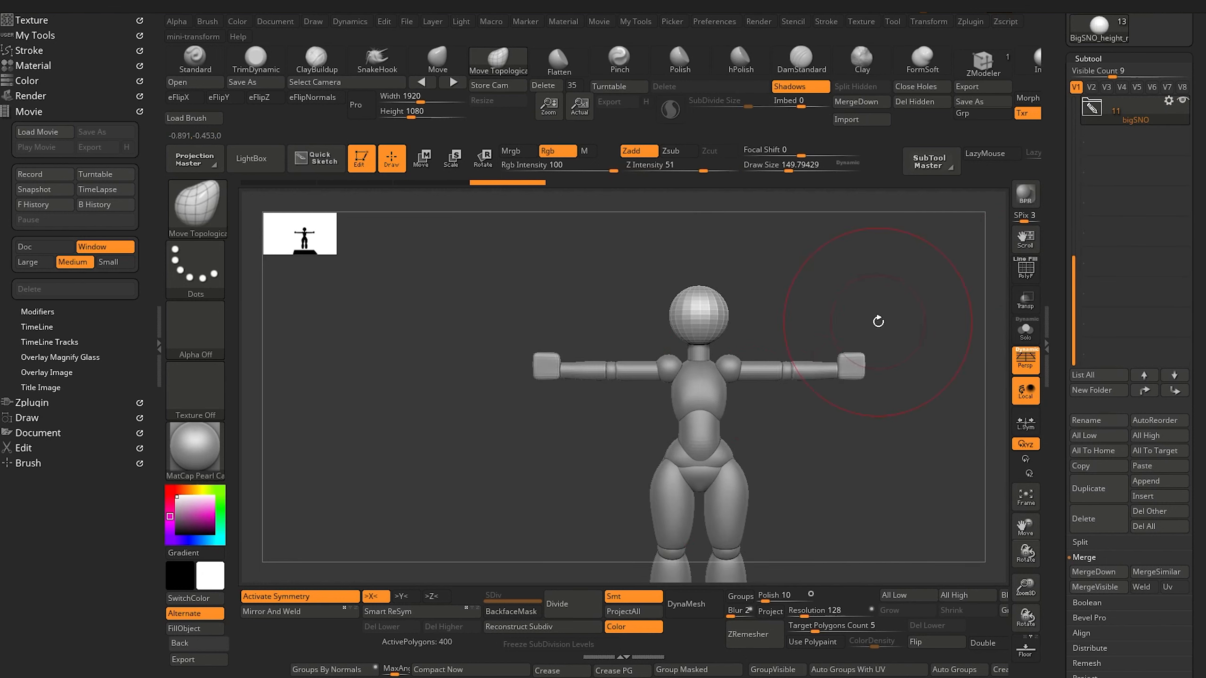
left_click_drag(853, 484, 896, 499)
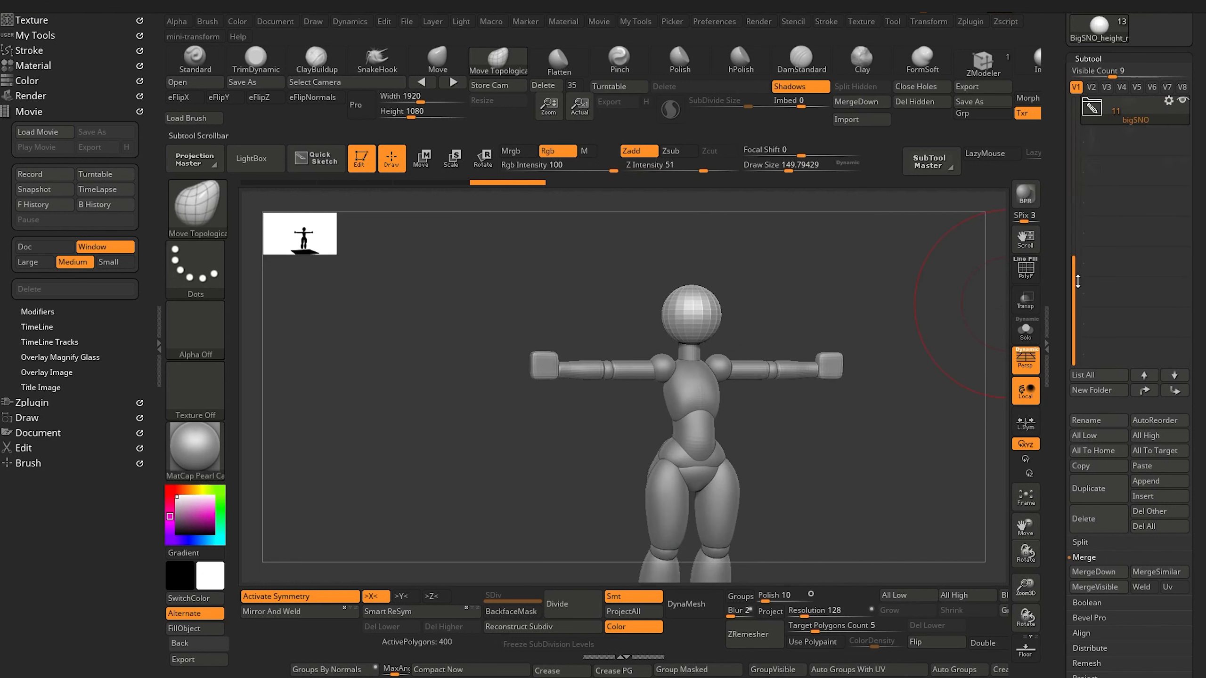
left_click_drag(1078, 281, 1077, 122)
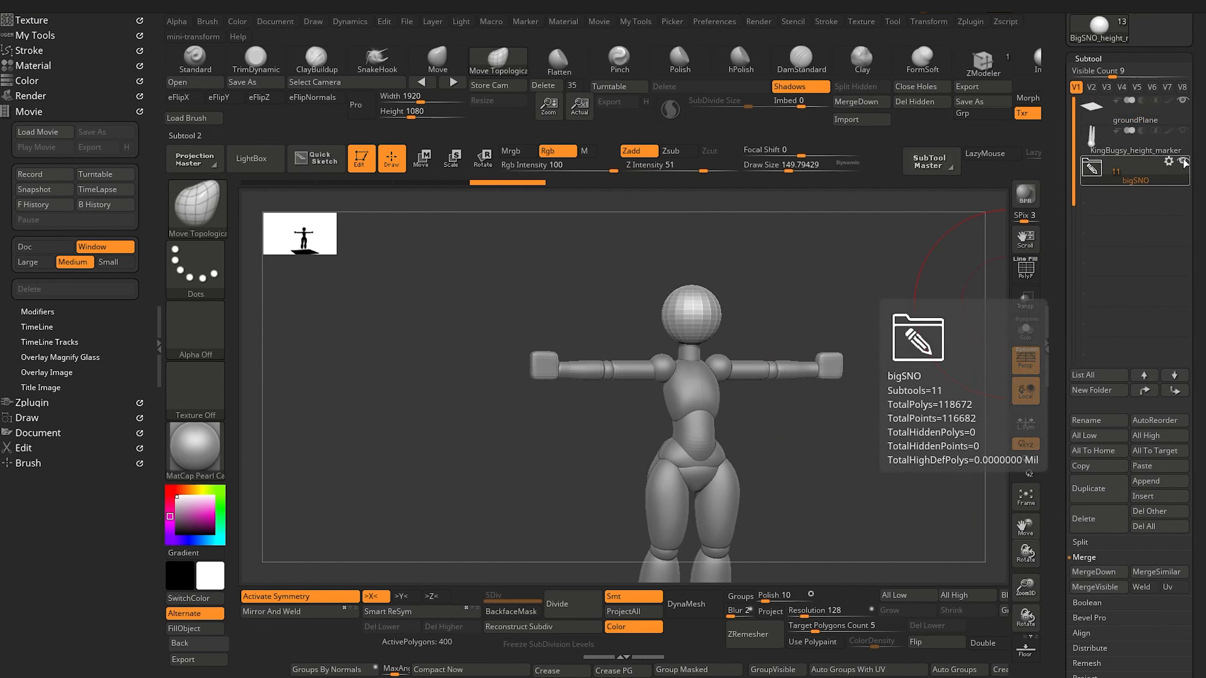
left_click(1184, 162)
left_click(1097, 149)
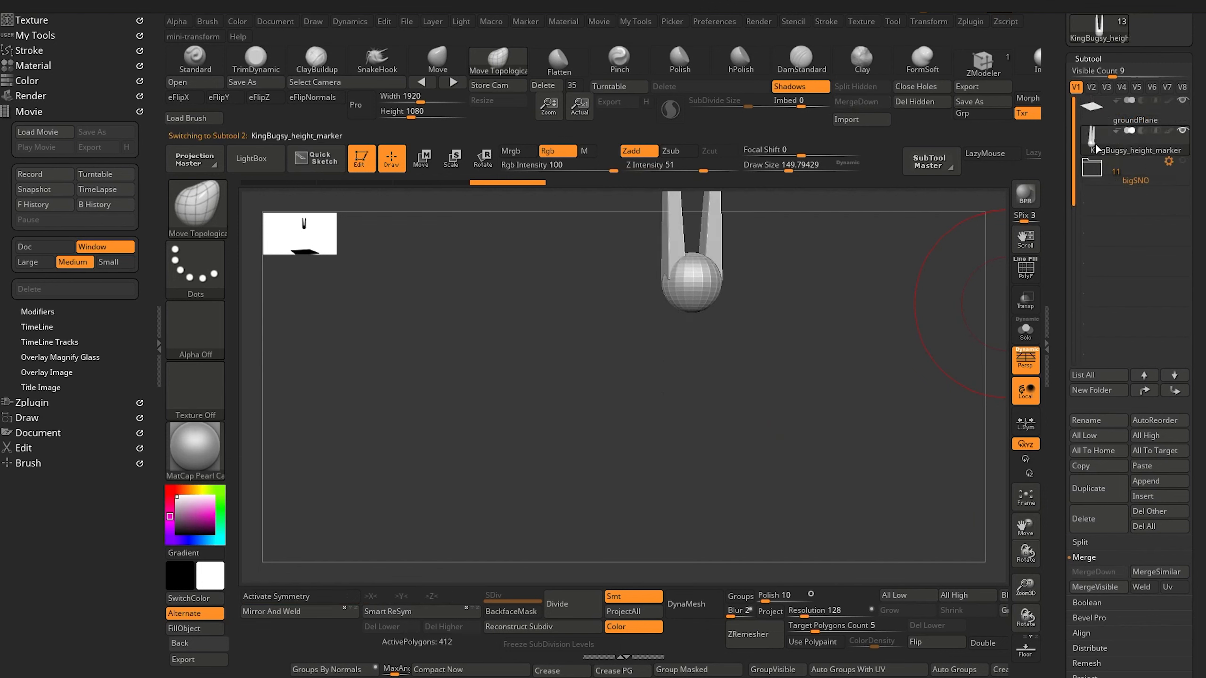
left_click_drag(523, 355, 524, 381, "shift")
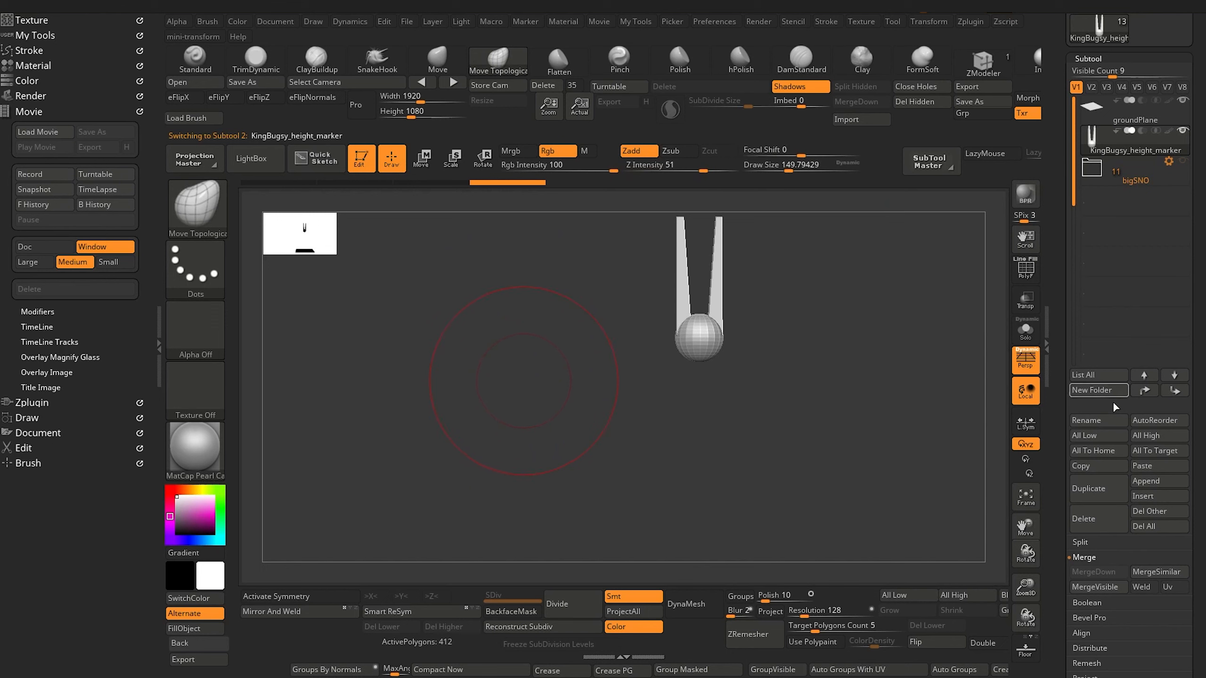
Append a Sphere3D subtool and move it straight down to torso level below the KingBugsy head marker.
left_click(1158, 481)
left_click(597, 487)
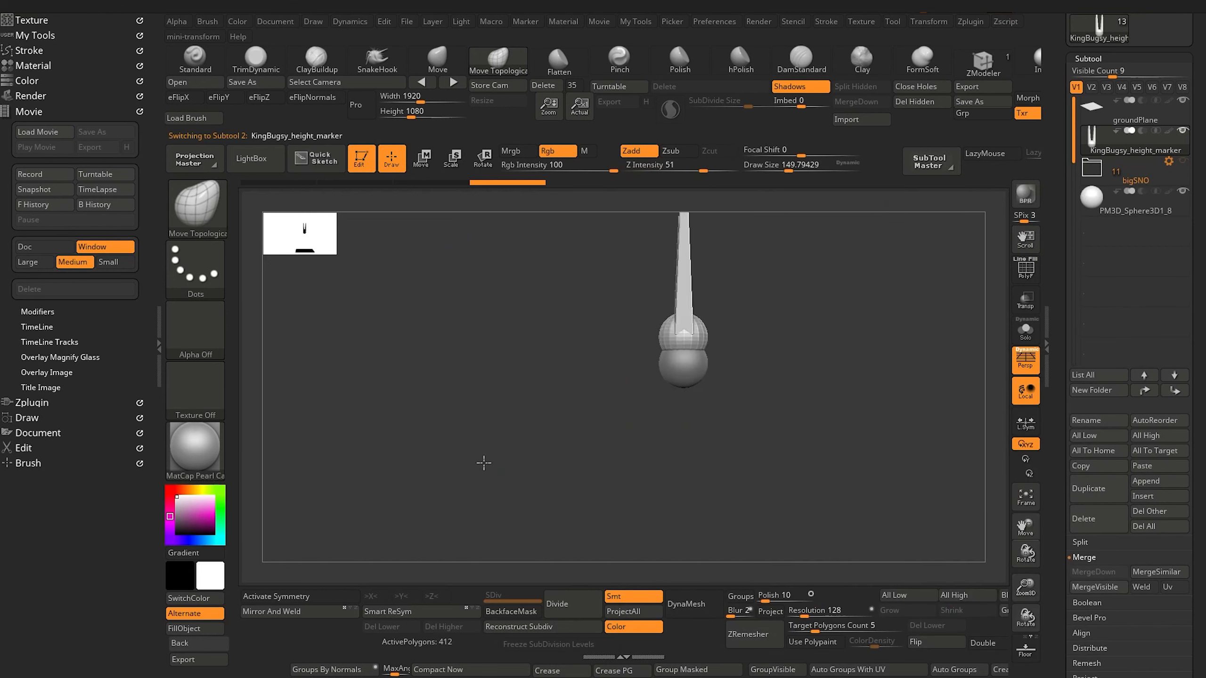
left_click_drag(484, 463, 468, 419, "alt")
left_click(674, 324, "alt")
key("w")
mouse_move(673, 387)
left_mouse_down()
mouse_move(673, 508)
mouse_move(675, 473)
left_mouse_up()
left_click_drag(539, 458, 552, 436, "alt")
left_click(393, 161)
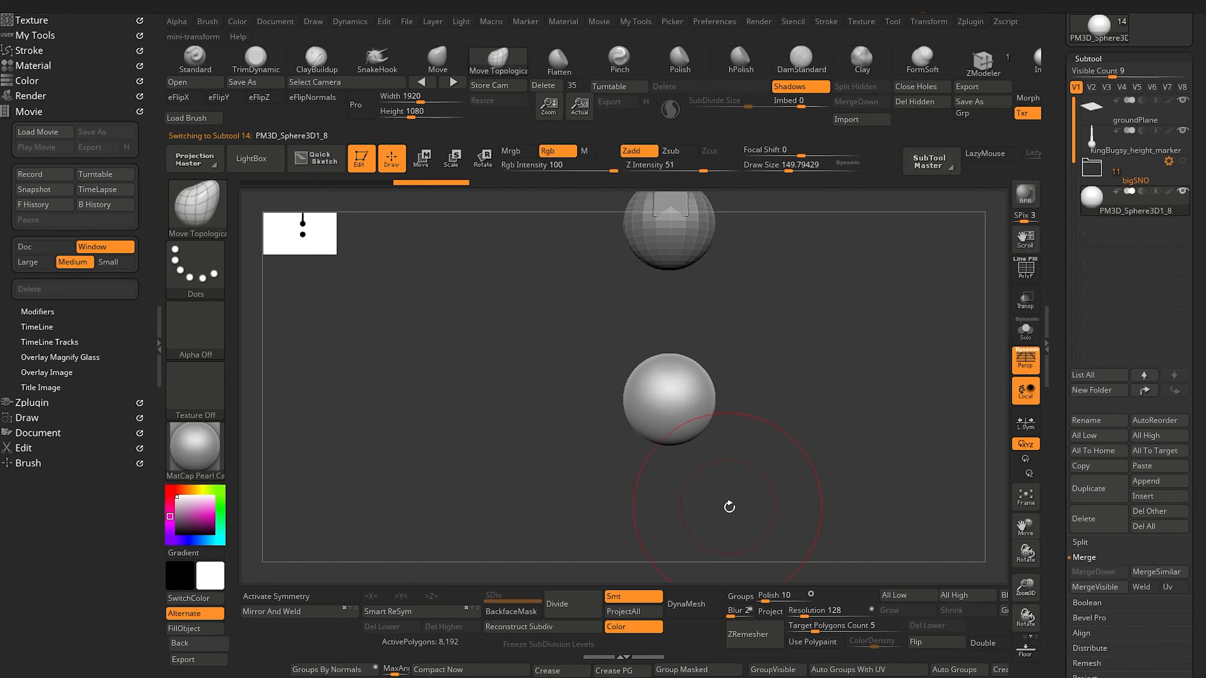
Mask the upper half of the new sphere and blur the mask edge.
left_click_drag(753, 527, 583, 401, "ctrl")
left_click(498, 431, "ctrl")
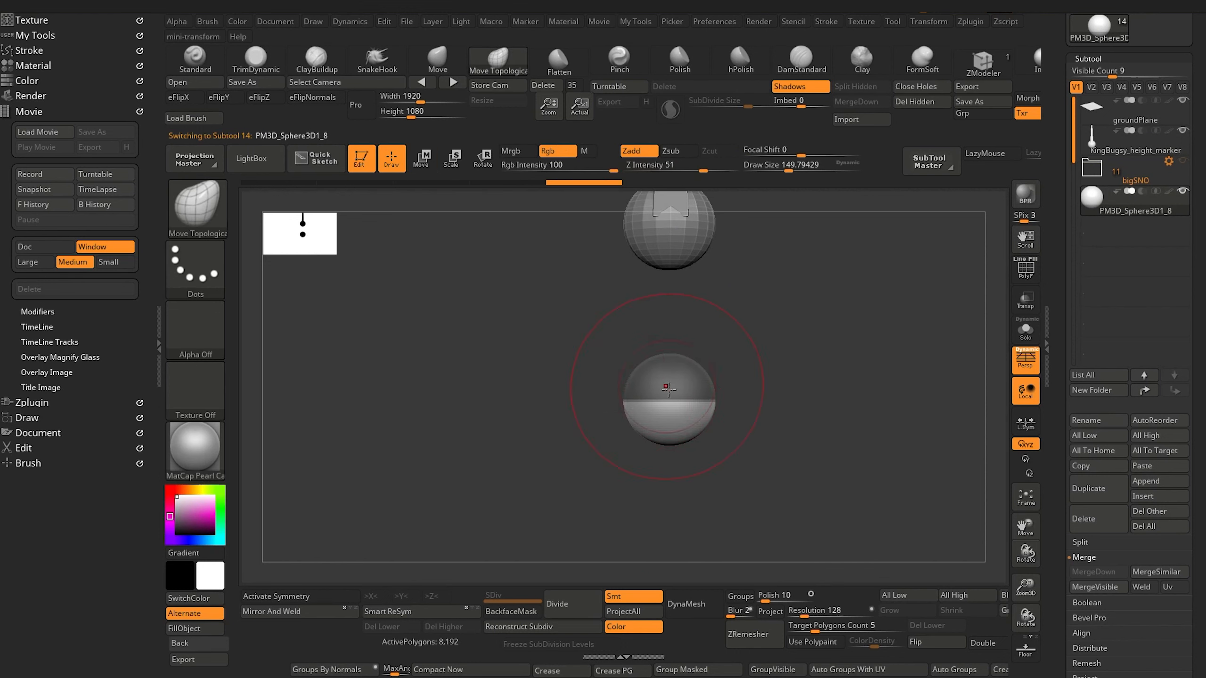
left_click_drag(772, 530, 544, 392, "ctrl")
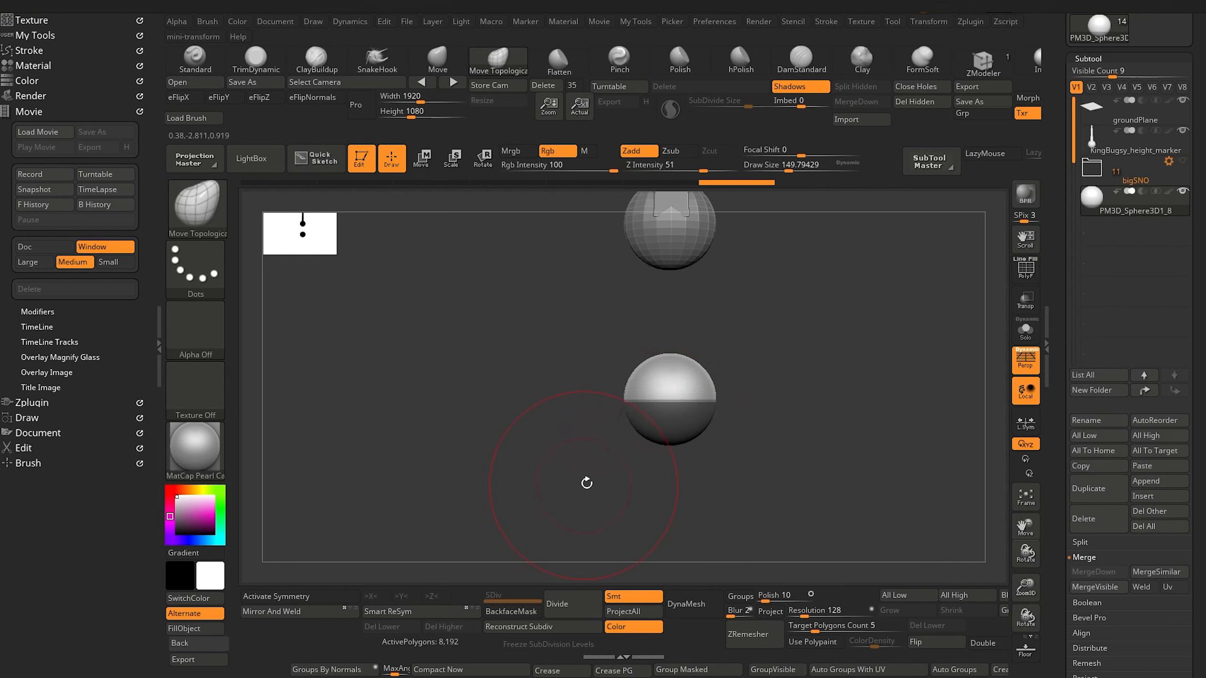
left_click(533, 479, "ctrl")
left_click(1004, 597)
left_click(1004, 597)
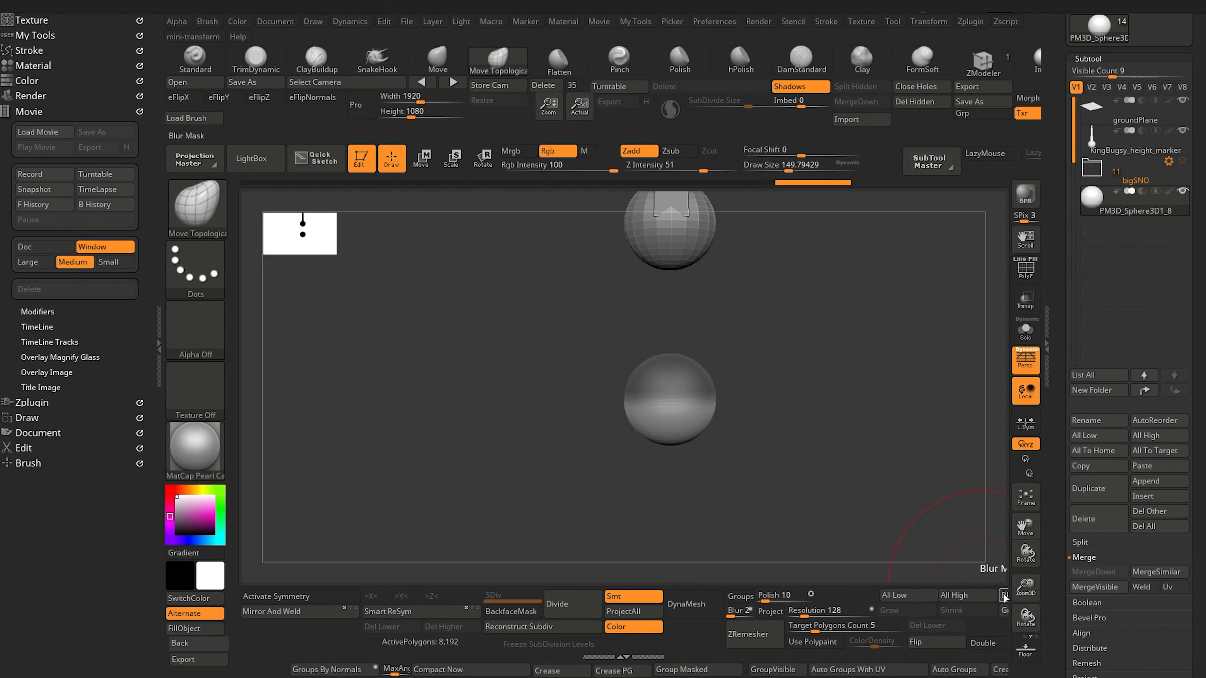
Pull the unmasked lower half of the sphere downward to stretch it into a vertical capsule.
left_click(425, 161)
left_click_drag(669, 487, 674, 535)
left_click_drag(466, 425, 462, 349, "alt")
mouse_move(470, 399)
left_mouse_down()
mouse_move(422, 401)
mouse_move(455, 412)
mouse_move(373, 398)
mouse_move(401, 422)
left_mouse_up()
key("q")
key("bracketleft")
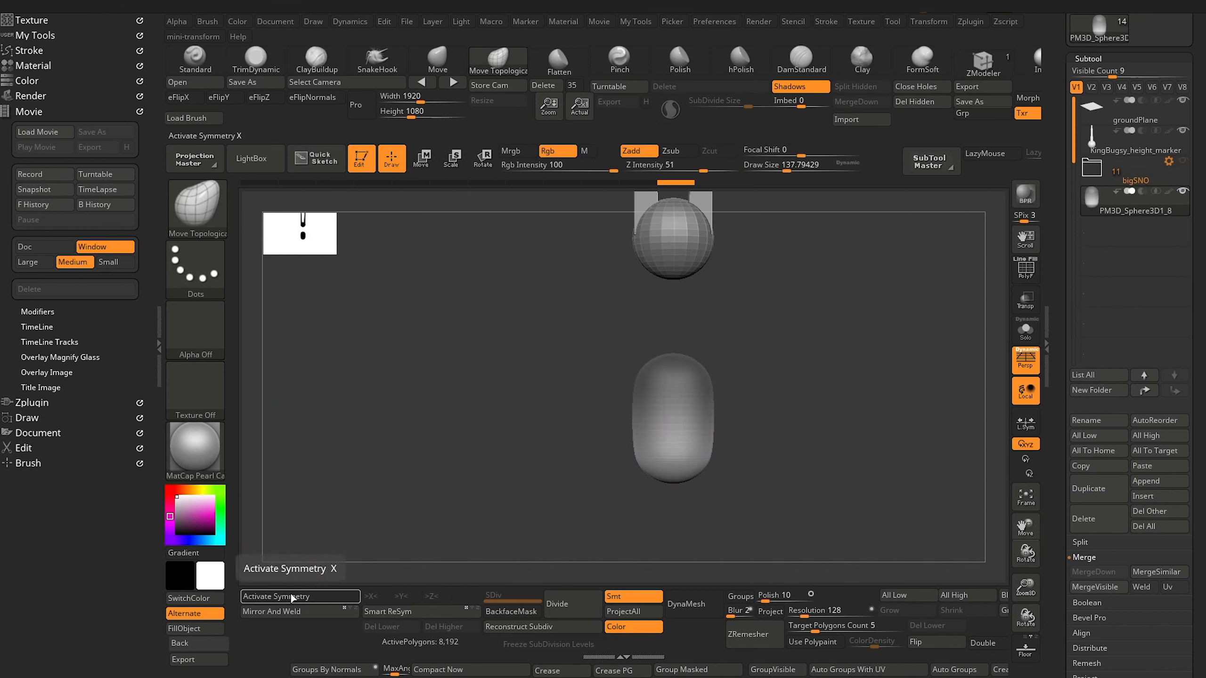
Turn on X symmetry for the capsule and apply Mirror And Weld to it.
left_click(275, 596)
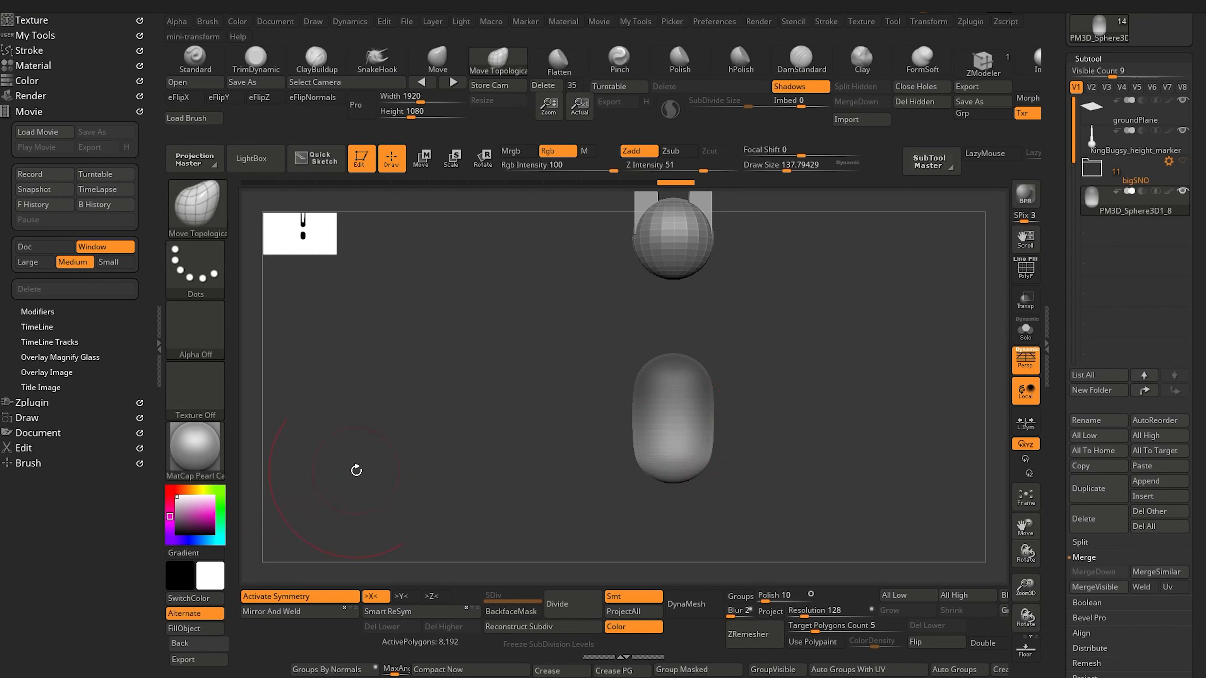
left_click(929, 23)
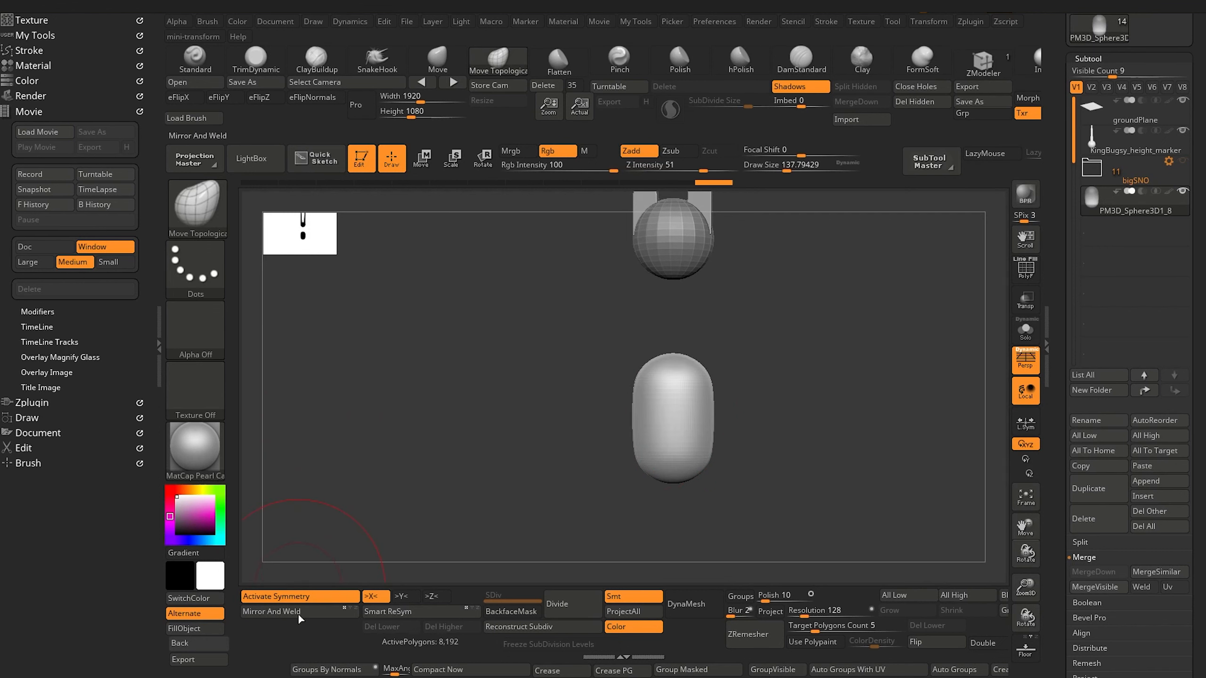
left_click_drag(1060, 488, 1059, 394)
left_click(1091, 510)
left_click(1101, 292)
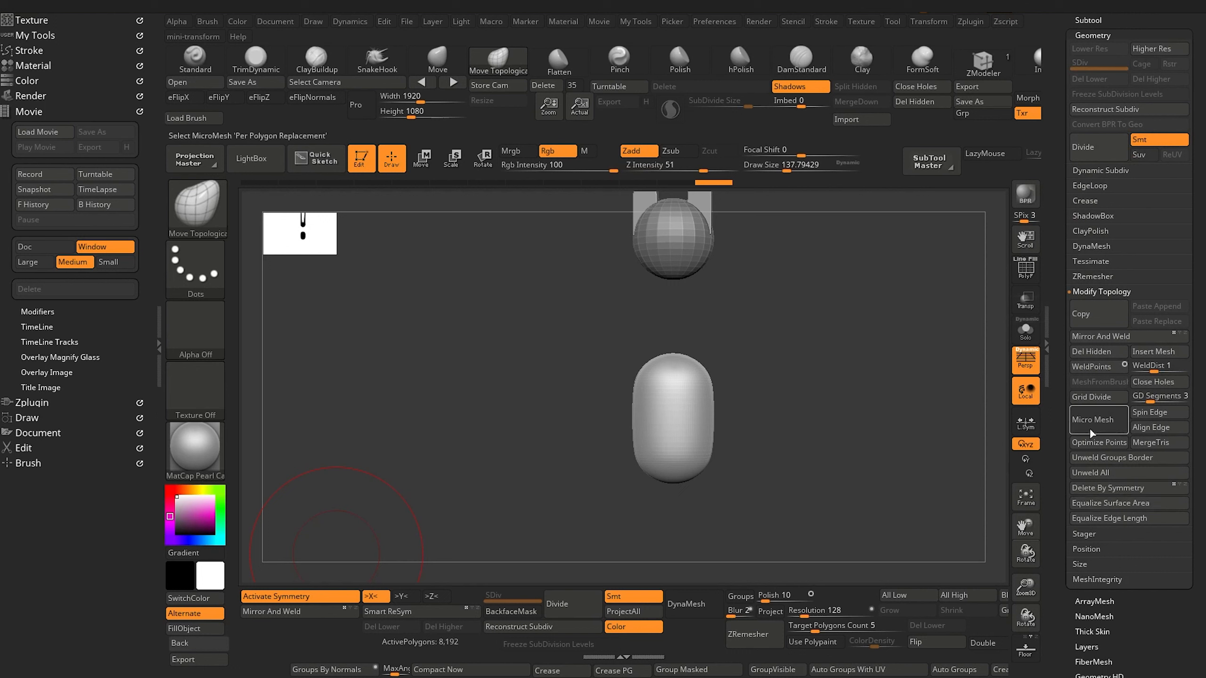
left_click(1102, 341)
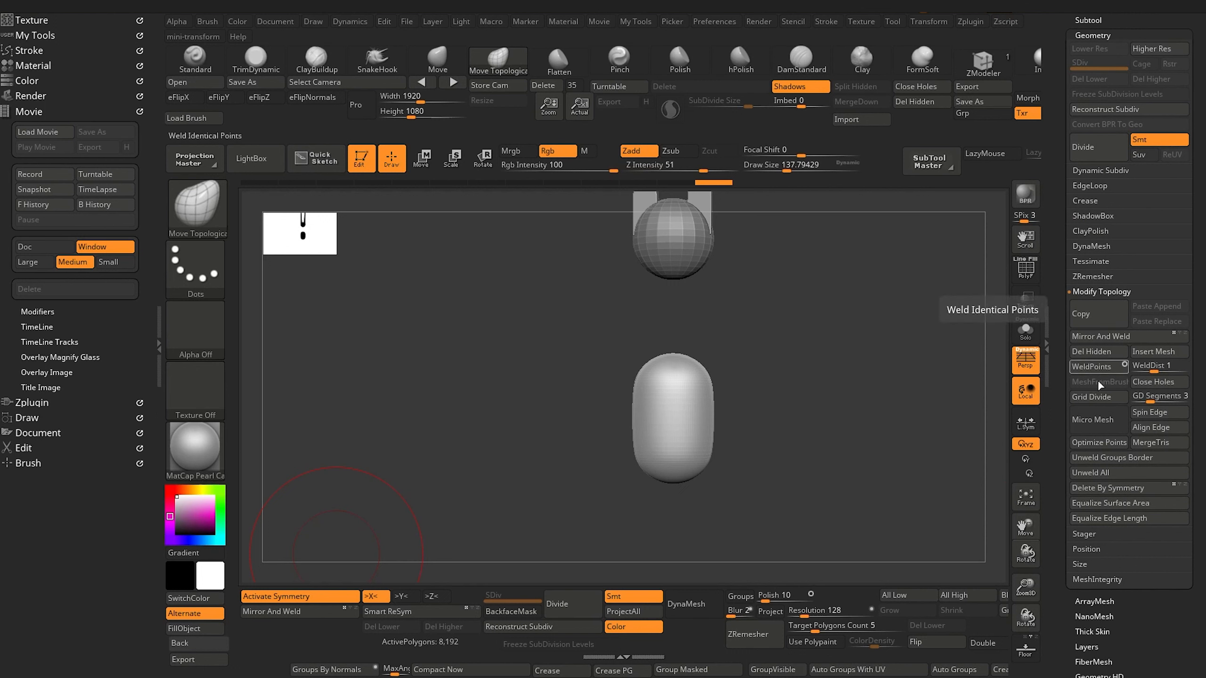
left_click(284, 611)
scroll(1090, 225, "up", 2)
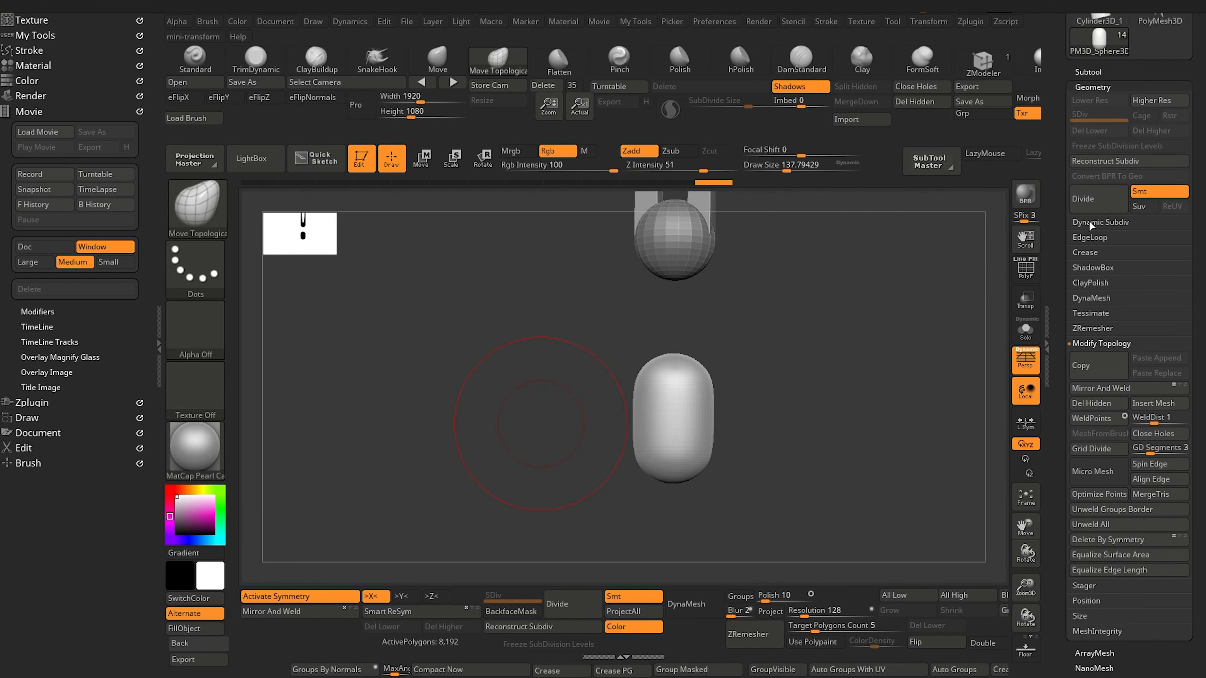
Append a second Sphere3D subtool and make it the active subtool.
left_click(1091, 72)
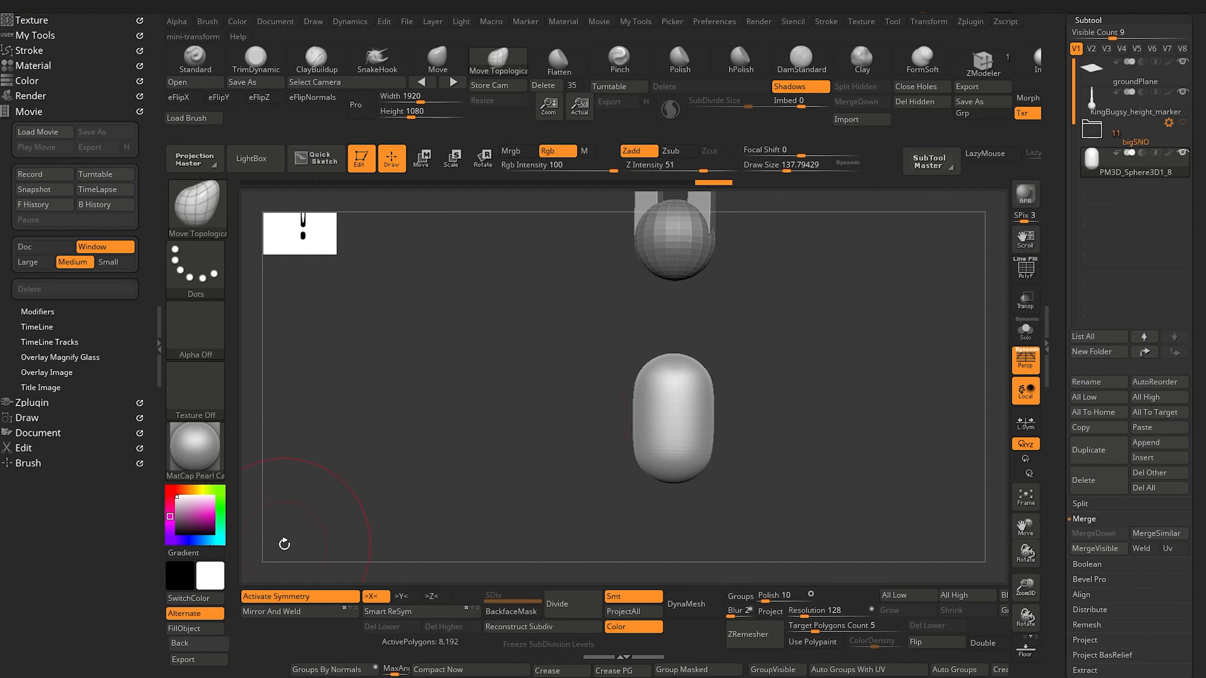
left_click_drag(541, 408, 576, 402)
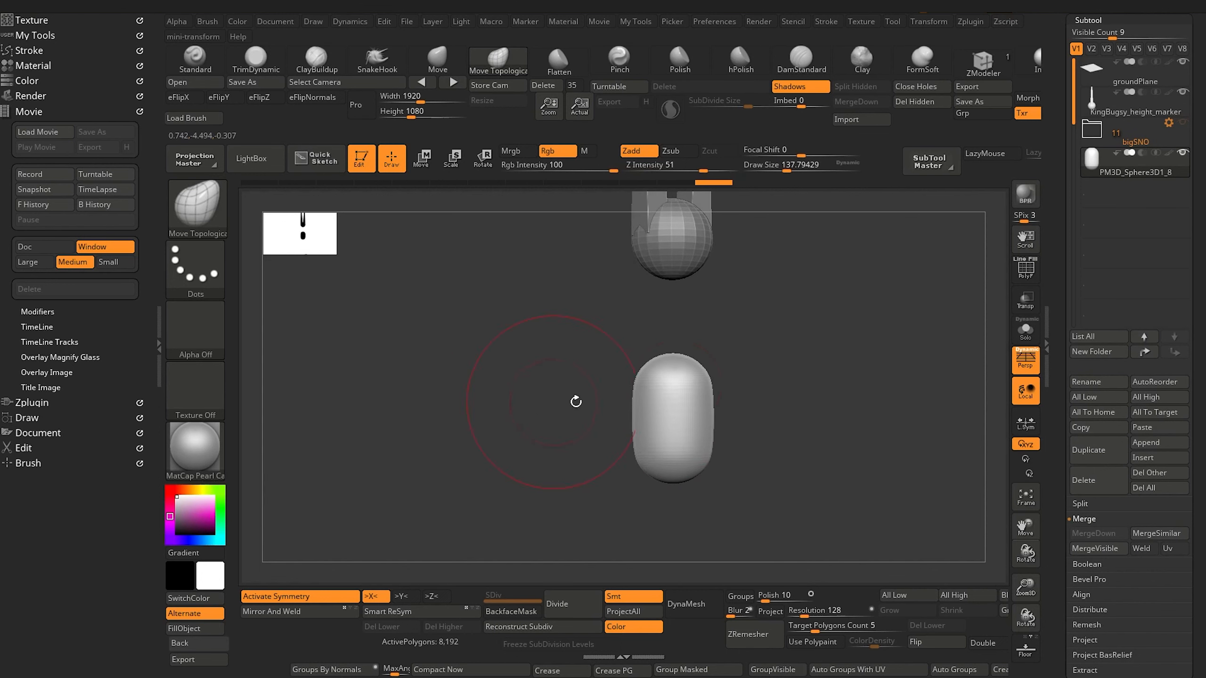
left_click(1152, 442)
left_click(1150, 447)
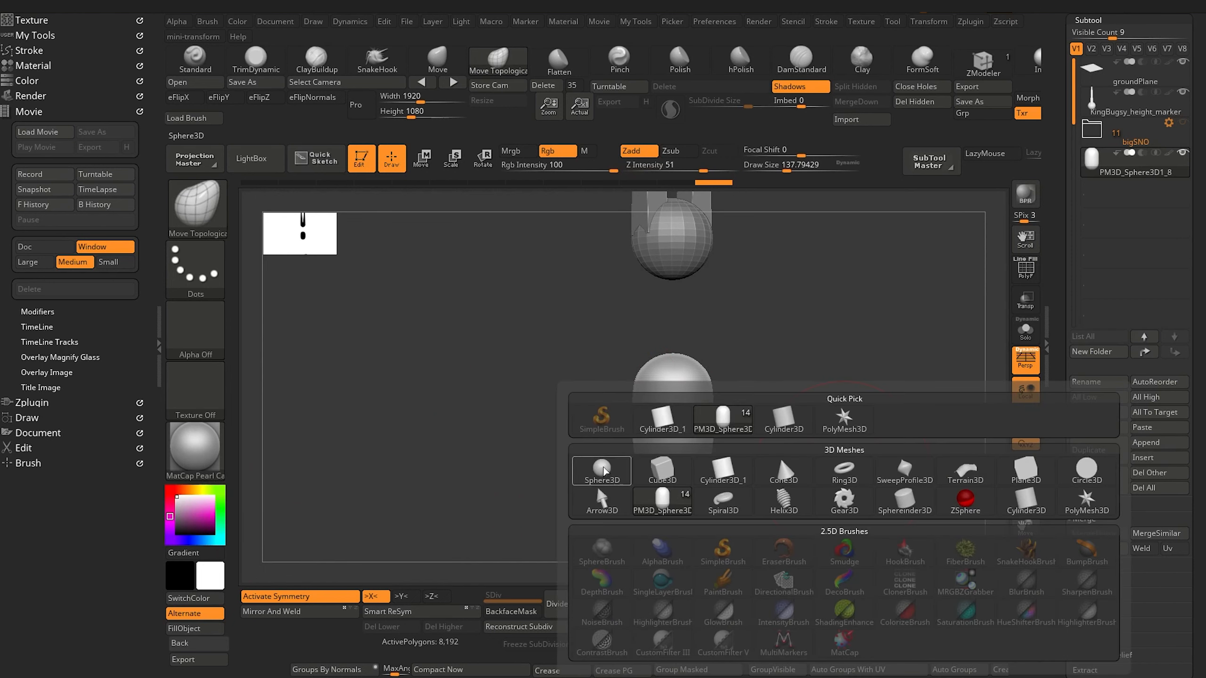
left_click(600, 470)
left_click_drag(494, 428, 461, 471)
left_click(669, 354, "alt")
Move the second sphere down onto the top of the capsule, tilting and elongating it into a chest form.
key("w")
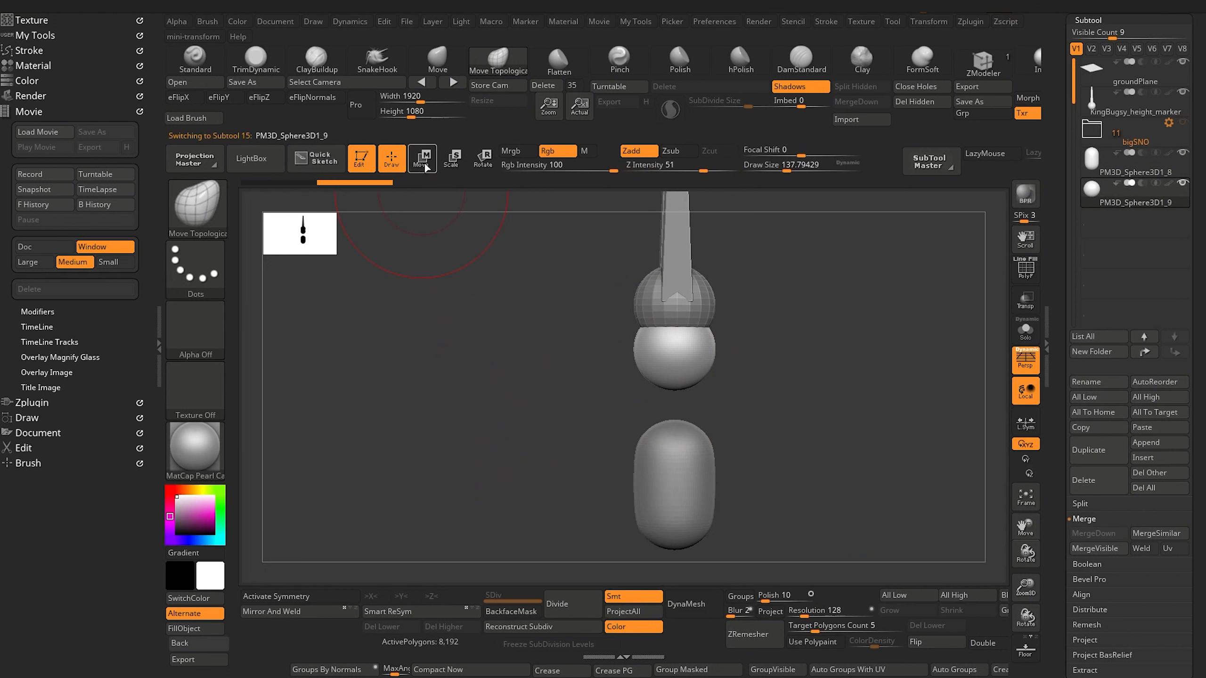
left_click_drag(644, 360, 673, 441)
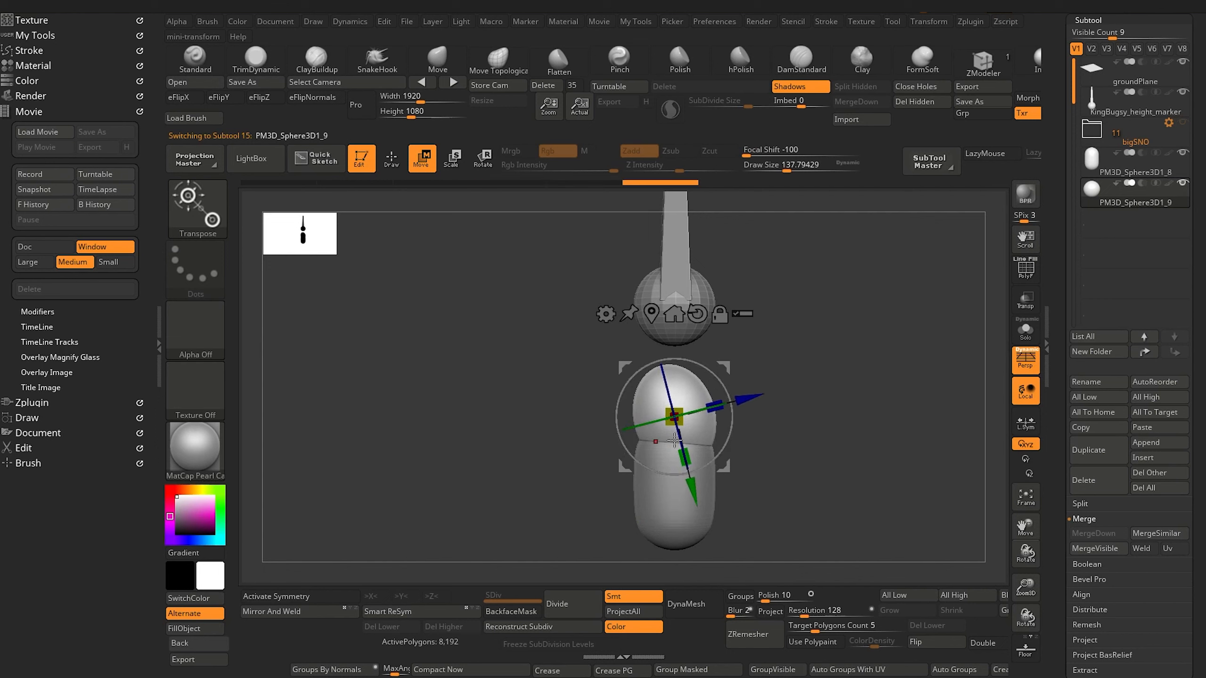
left_click_drag(694, 491, 691, 481)
left_click_drag(565, 442, 511, 395)
key("q")
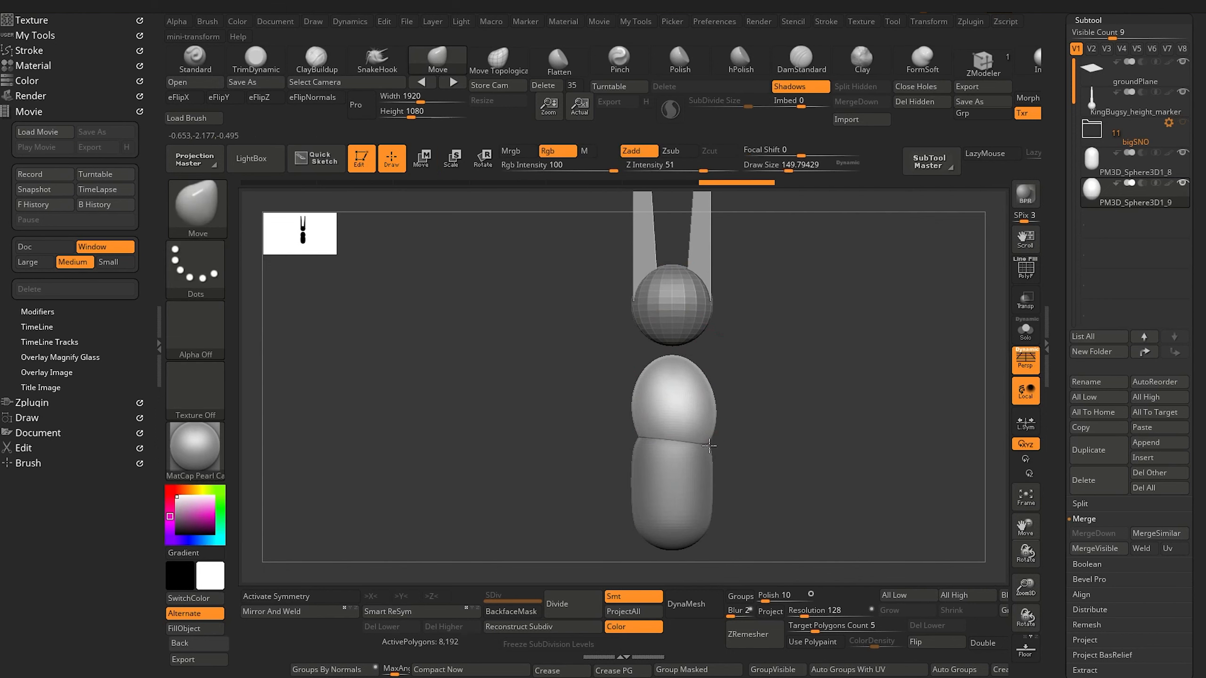
Pull the chest form's lower side outward with the Move brush, turn on X symmetry and apply Mirror And Weld.
left_click_drag(709, 446, 709, 447)
left_click_drag(704, 442, 708, 448)
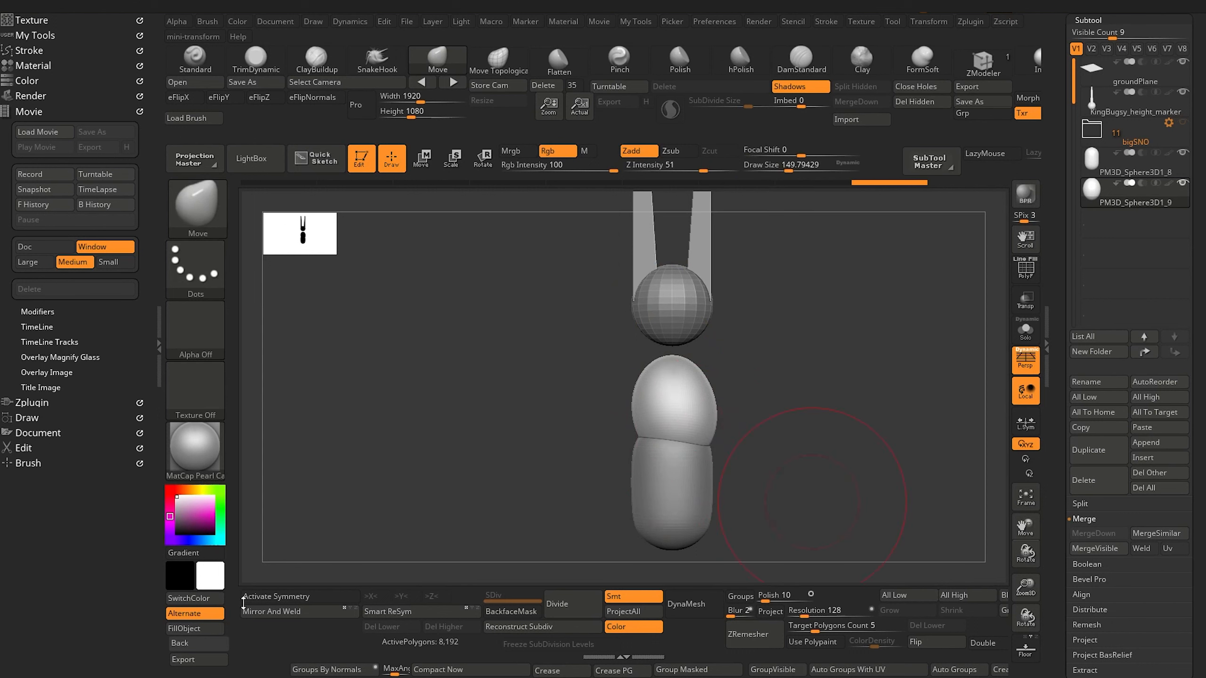
left_click(281, 597)
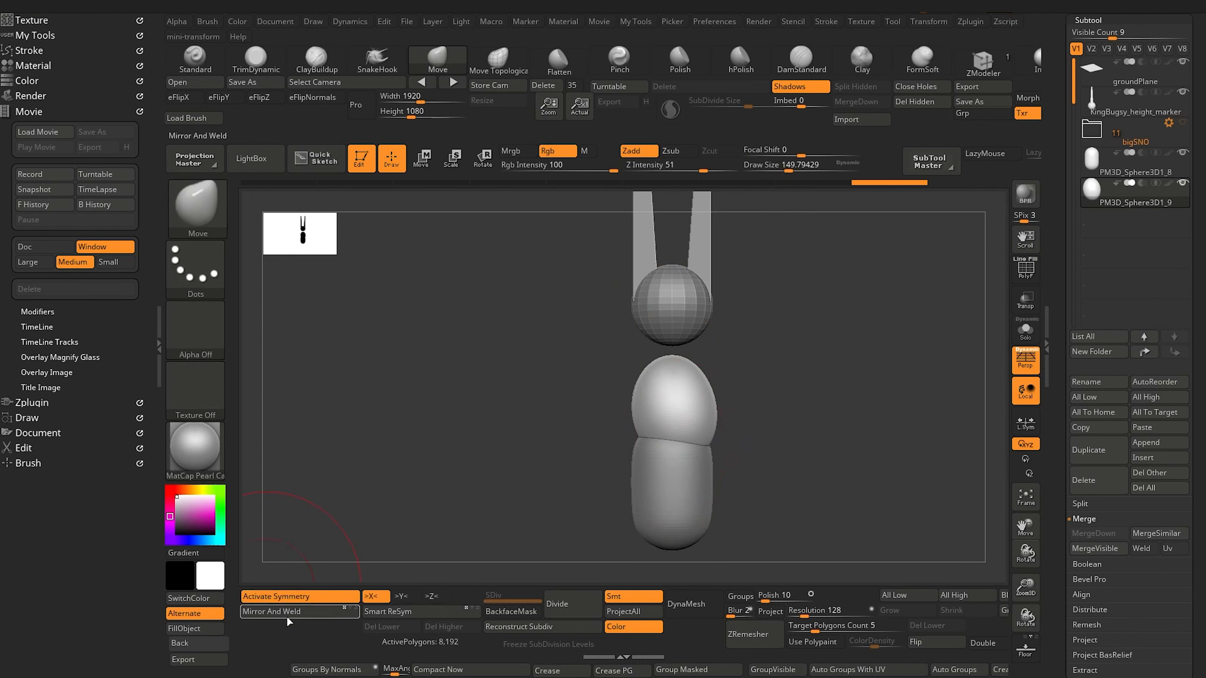
left_click(282, 612)
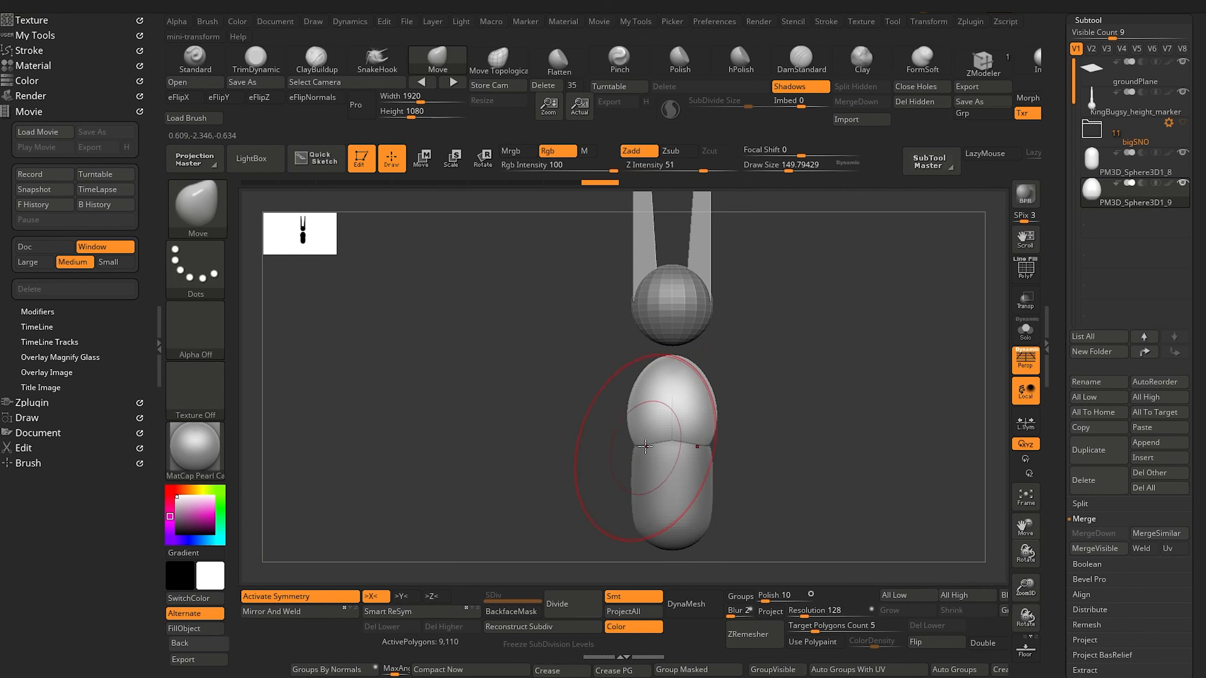
Widen the chest form's lower sides symmetrically with the Move brush into a broader egg shape overlapping the capsule.
left_click_drag(628, 461, 626, 463)
left_click_drag(627, 453, 624, 457)
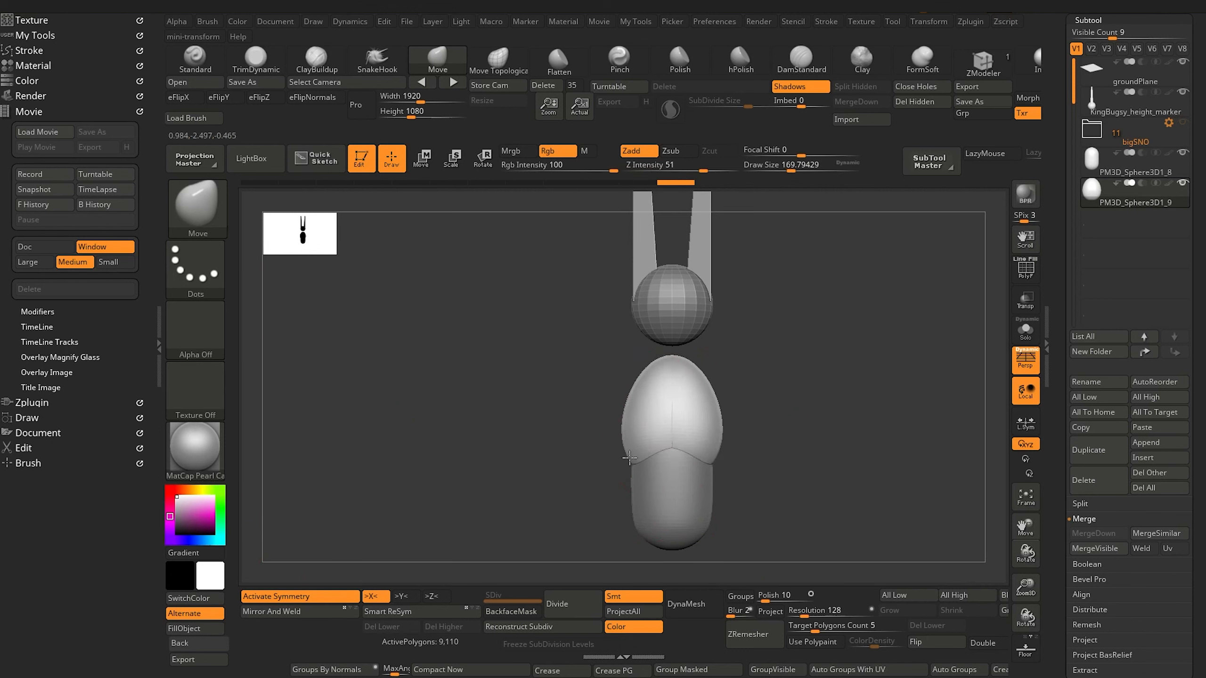
key("bracketright")
mouse_move(645, 393)
left_mouse_down()
mouse_move(636, 384)
mouse_move(671, 371)
left_mouse_up()
key("bracketleft")
key("bracketleft")
Activate the lower capsule subtool and push its lower edge inward in profile with the Move brush.
mouse_move(531, 409)
left_mouse_down("shift")
mouse_move(513, 431)
mouse_move(506, 422)
mouse_move(495, 334)
left_mouse_up("shift")
key("Up")
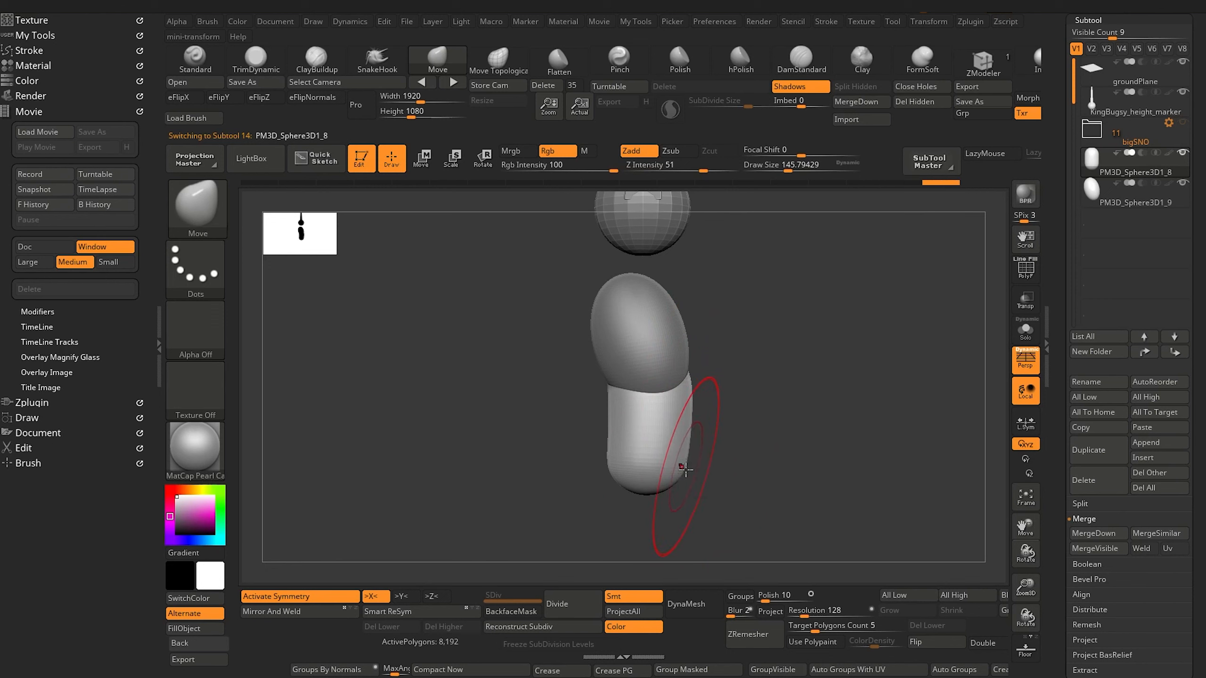
left_click_drag(685, 469, 678, 471)
mouse_move(518, 323)
left_mouse_down()
mouse_move(438, 313)
mouse_move(424, 407)
mouse_move(461, 431)
mouse_move(462, 357)
left_mouse_up()
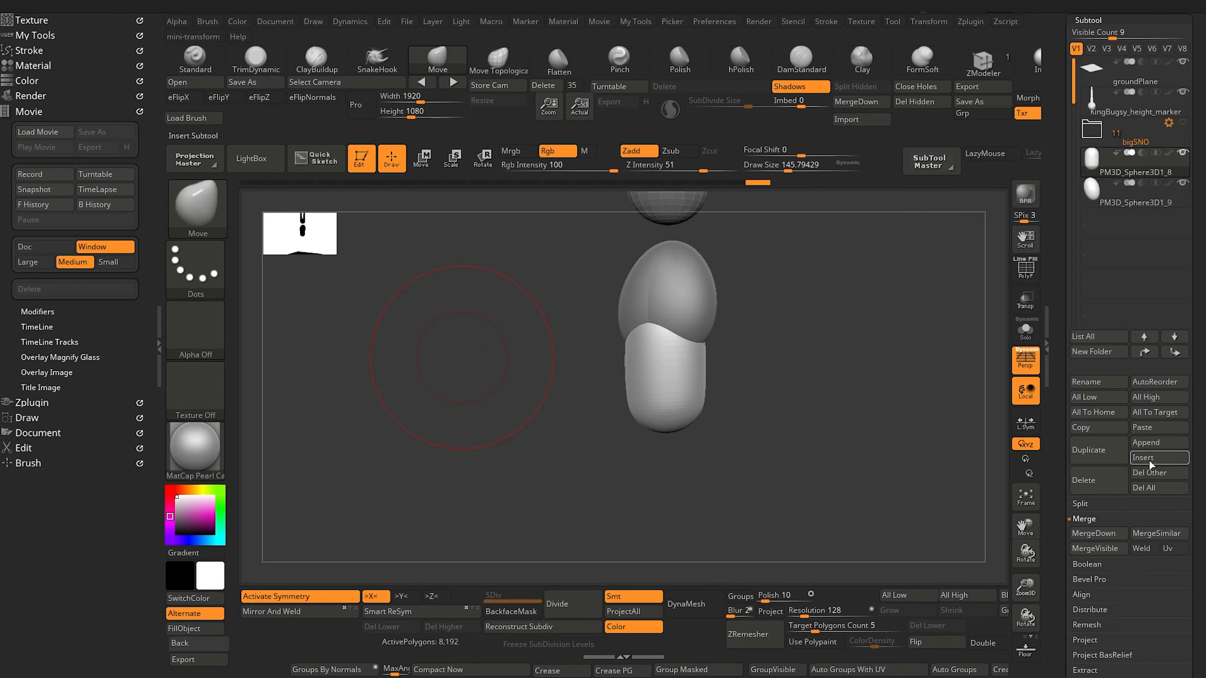
Append a Sphere3D subtool and move it straight down onto the capsule's lower end to form the pelvis.
left_click(1146, 443)
left_click(605, 476)
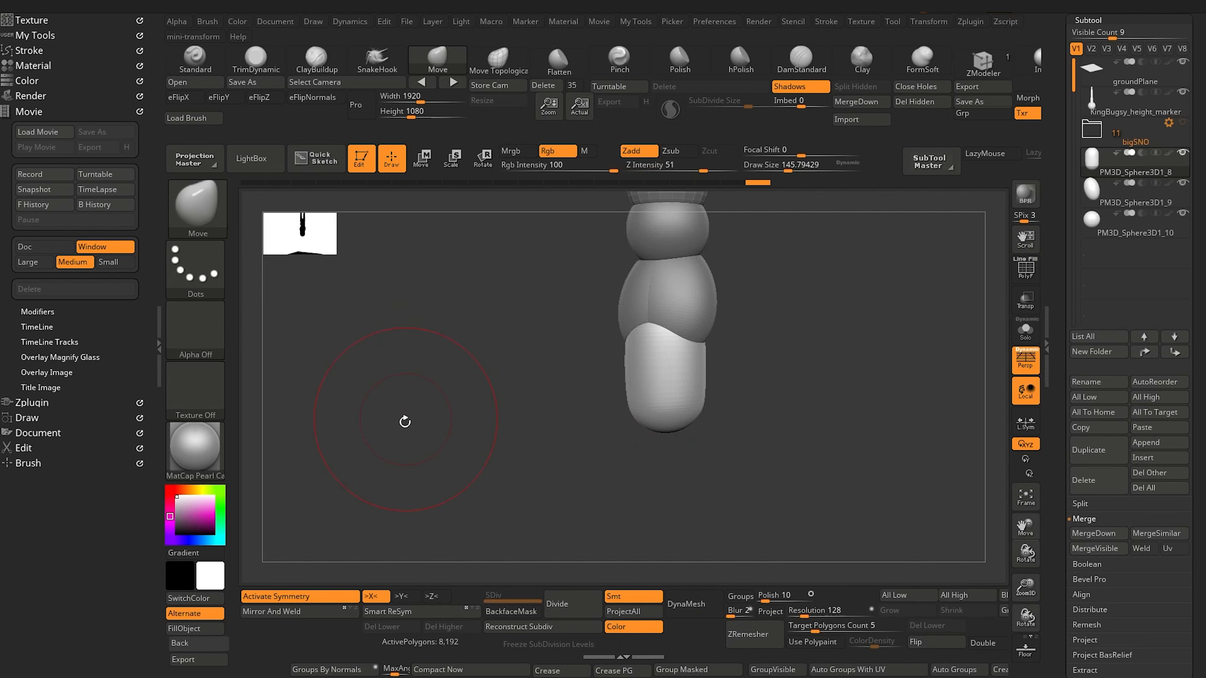
left_click_drag(405, 421, 429, 410)
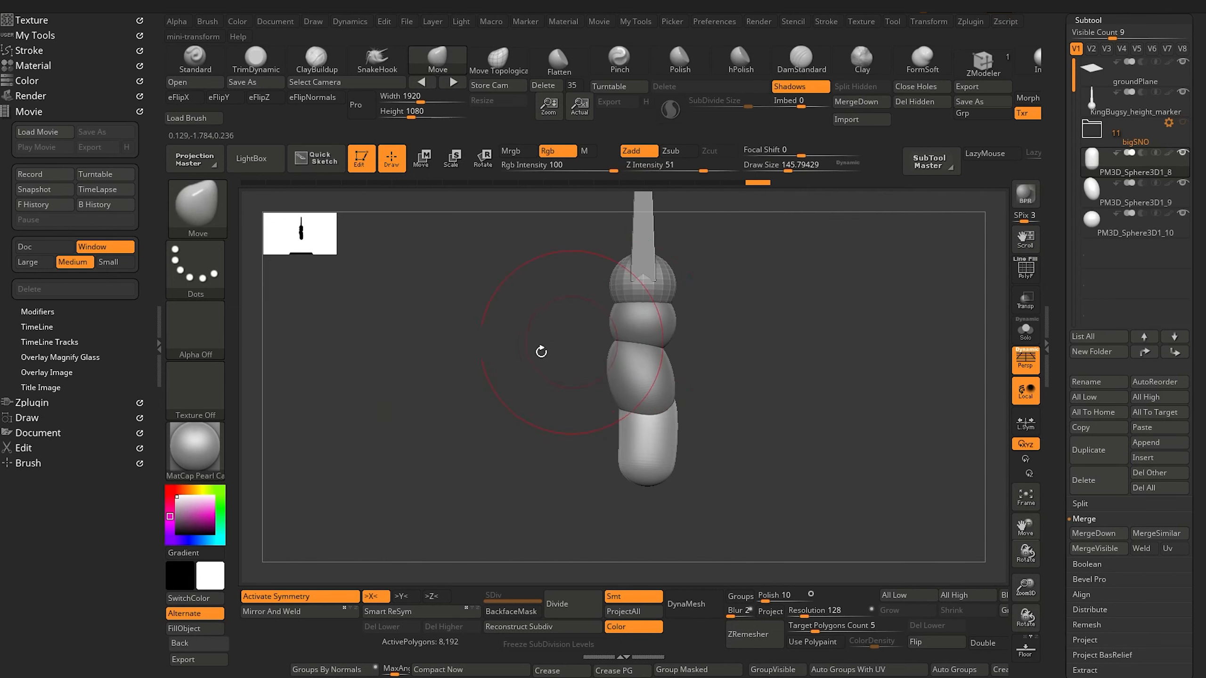
left_click(636, 326, "alt")
left_click(427, 164)
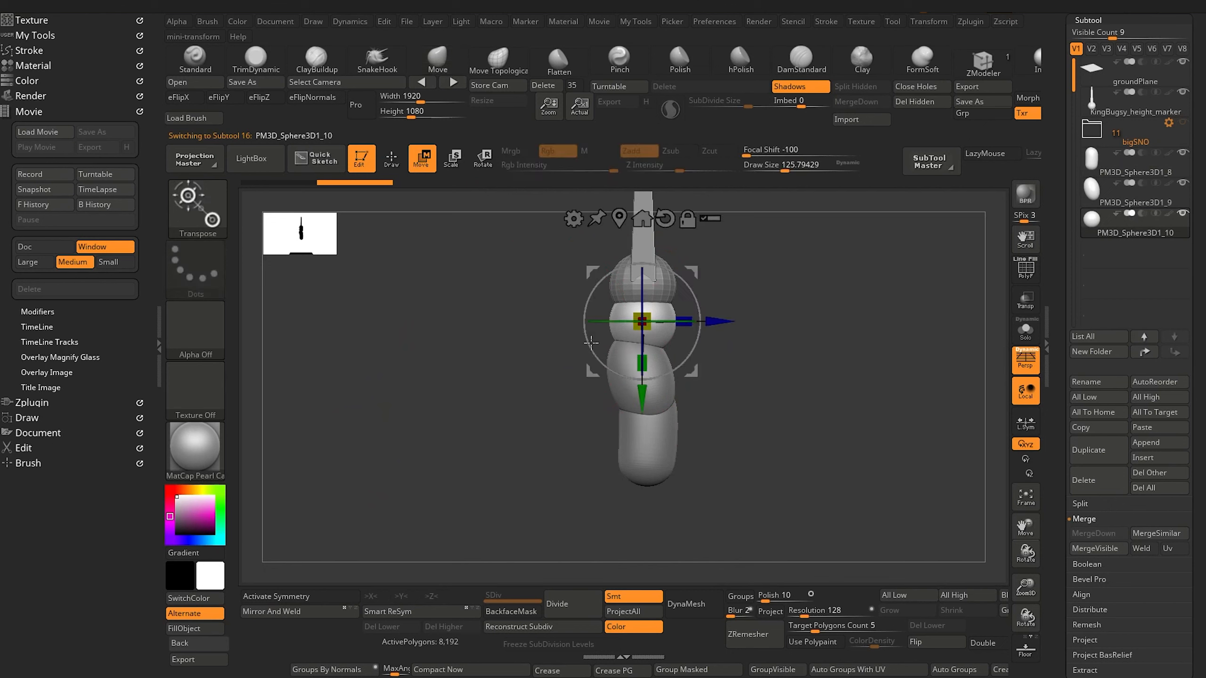
left_click_drag(647, 420, 650, 554)
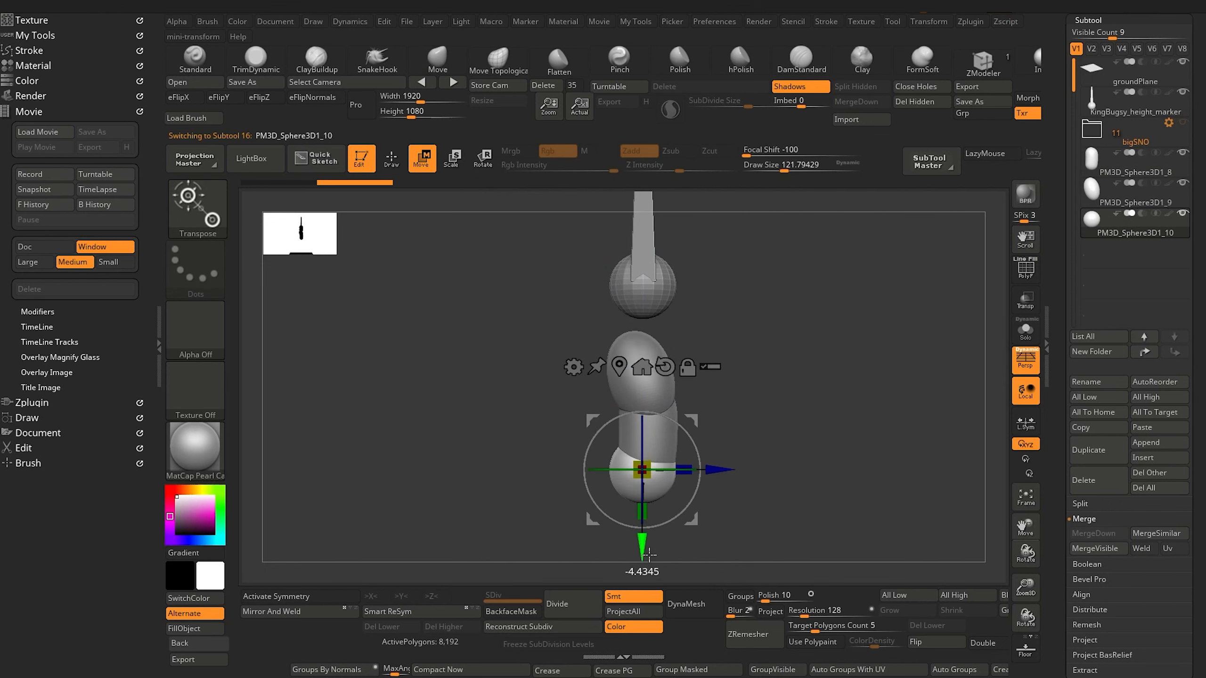
left_click_drag(517, 458, 384, 406, "alt")
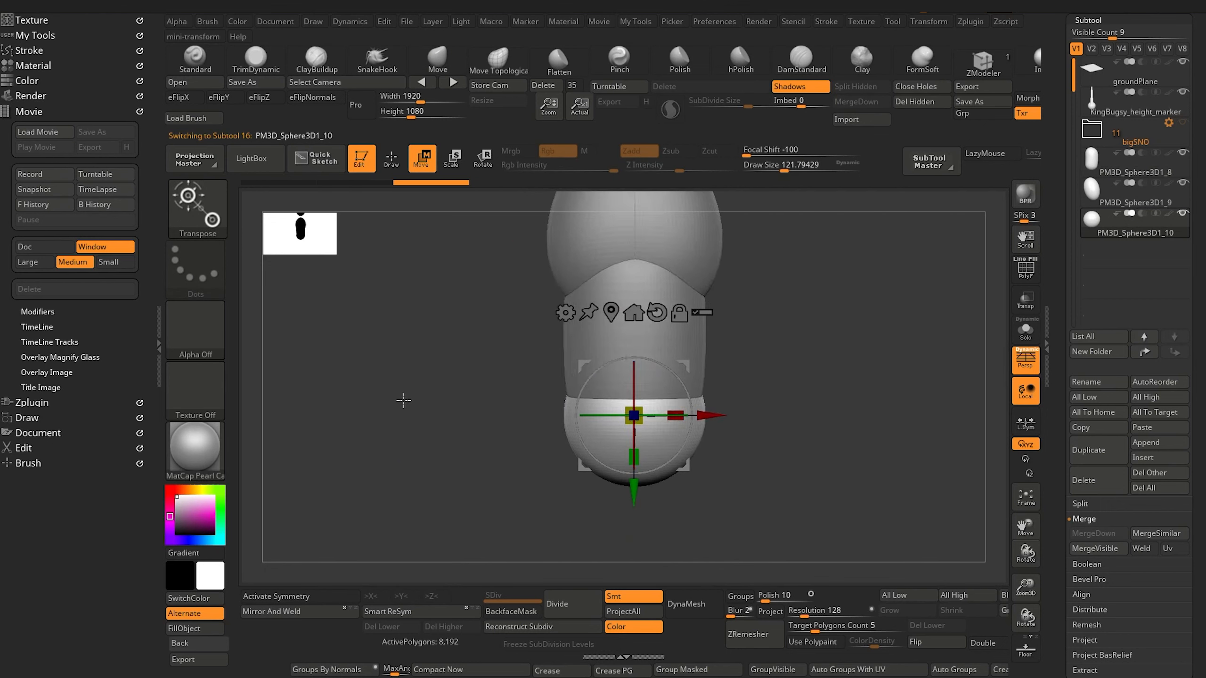
left_click_drag(634, 493, 639, 504)
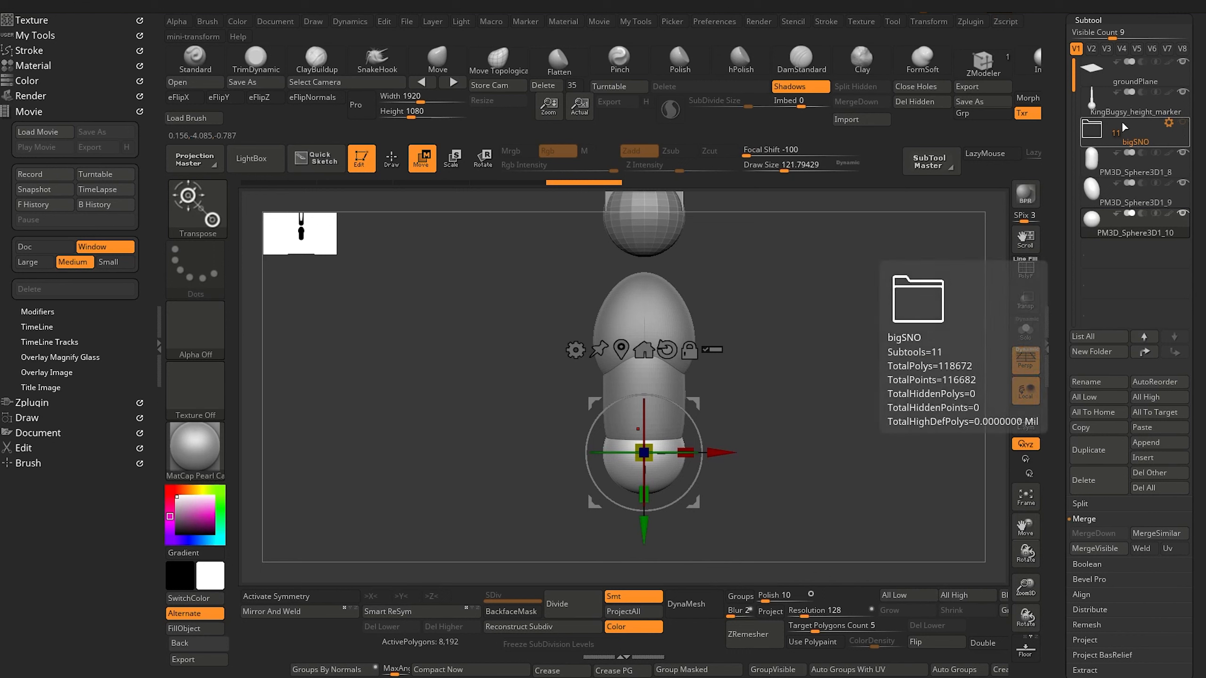
Create a subtool folder named Bugsy and gather the KingBugsy height marker, capsule, chest form and pelvis sphere in it.
left_click(1092, 162)
left_click(1099, 352)
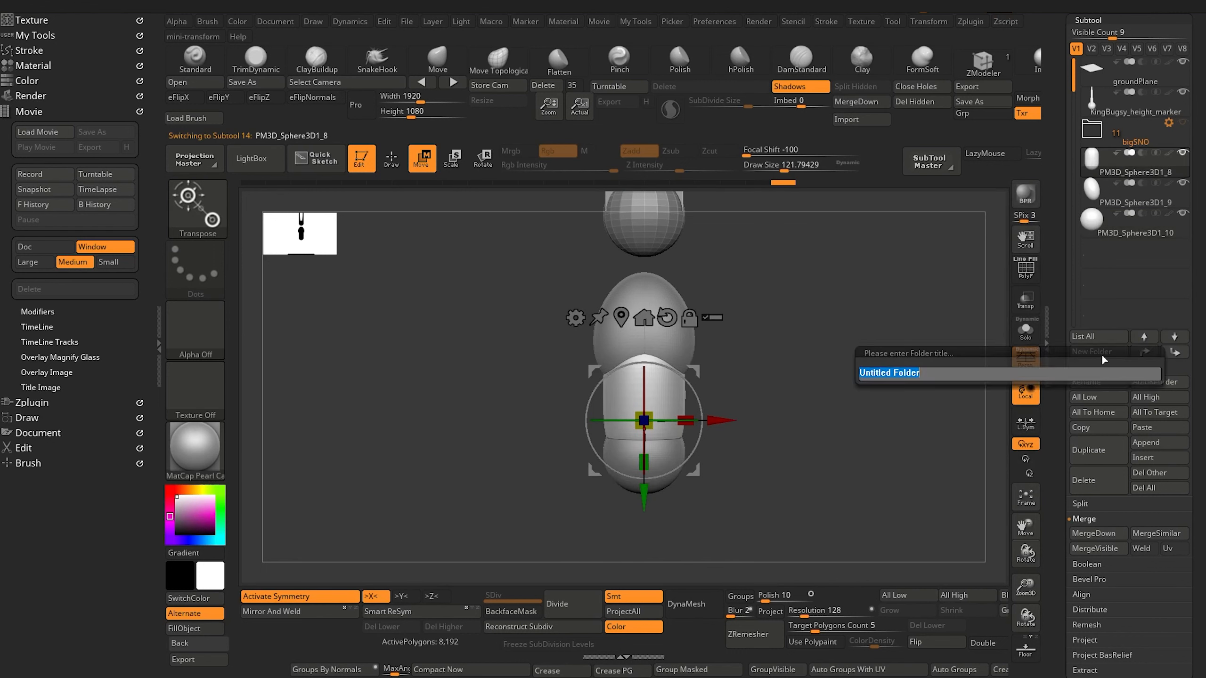
type("Bussy")
key("Return")
mouse_move(1103, 216)
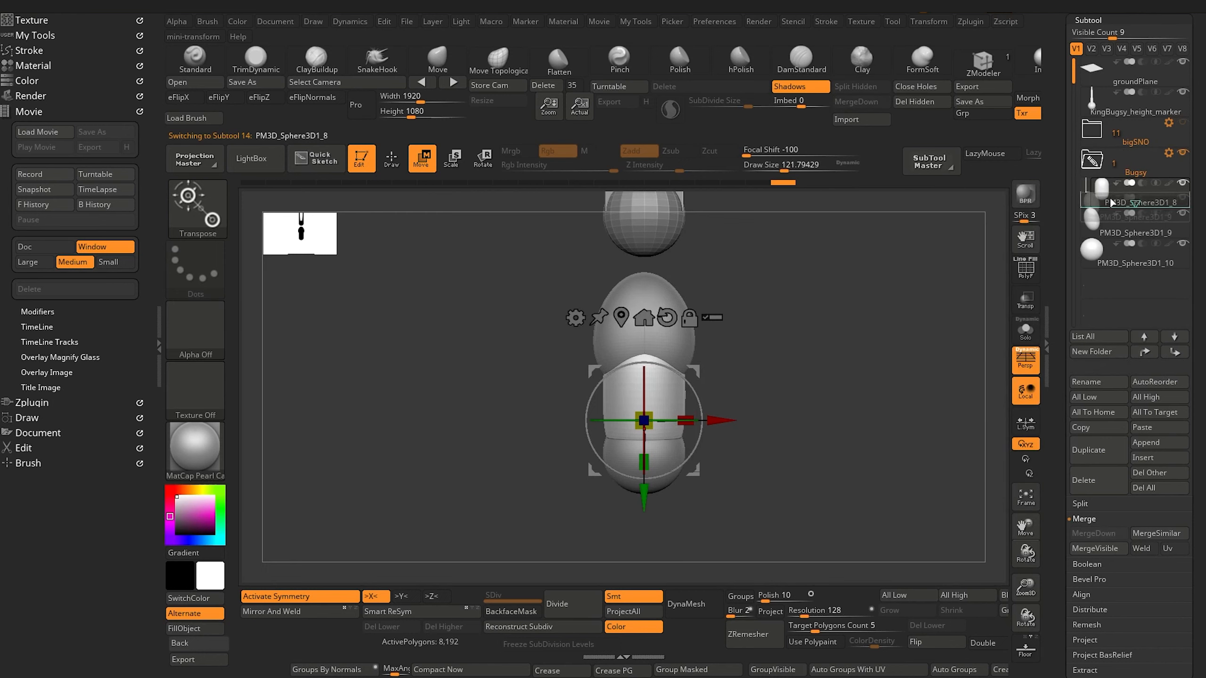
left_click(1091, 160)
Show the bigSNO folder in place of Bugsy and examine how the mannequin's waist, pelvis and thigh pieces overlap from front and back.
left_click(1182, 91)
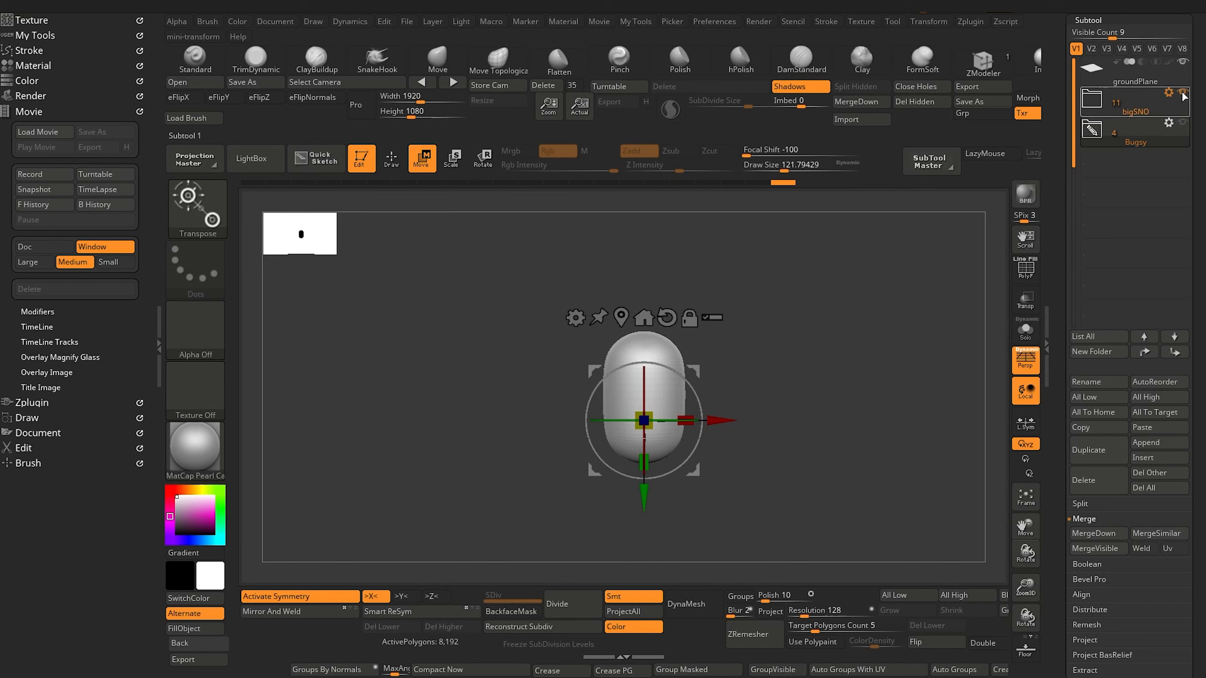
left_click_drag(820, 464, 841, 449, "alt")
left_click(1139, 100)
left_click_drag(755, 401, 657, 469)
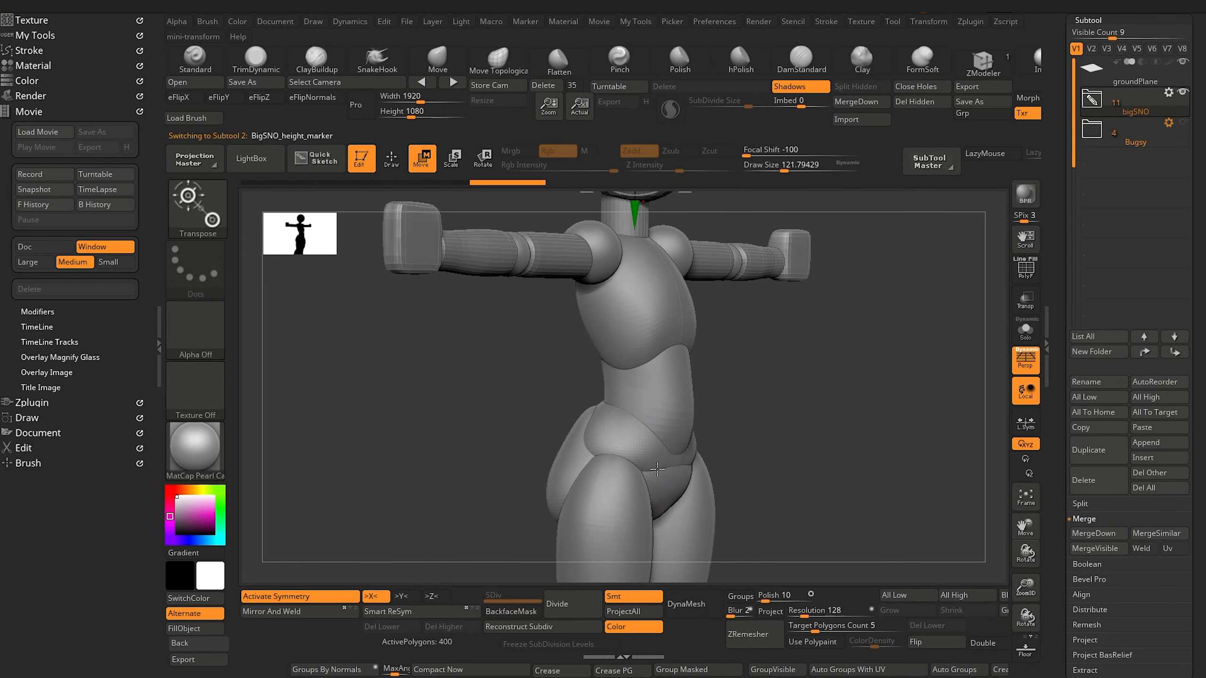
left_click(638, 439, "alt")
mouse_move(716, 432)
left_mouse_down()
mouse_move(817, 453)
mouse_move(815, 439)
mouse_move(466, 431)
mouse_move(458, 450)
mouse_move(417, 350)
left_mouse_up()
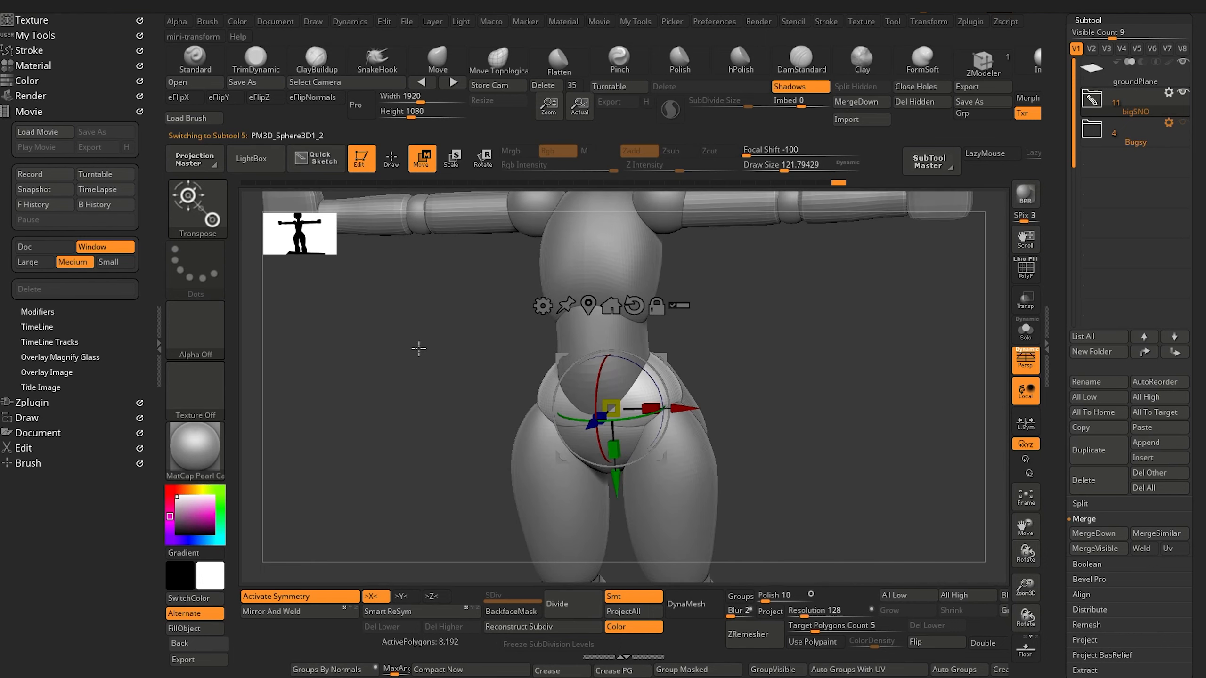
key("q")
left_click_drag(405, 274, 589, 451)
left_click_drag(526, 431, 375, 432)
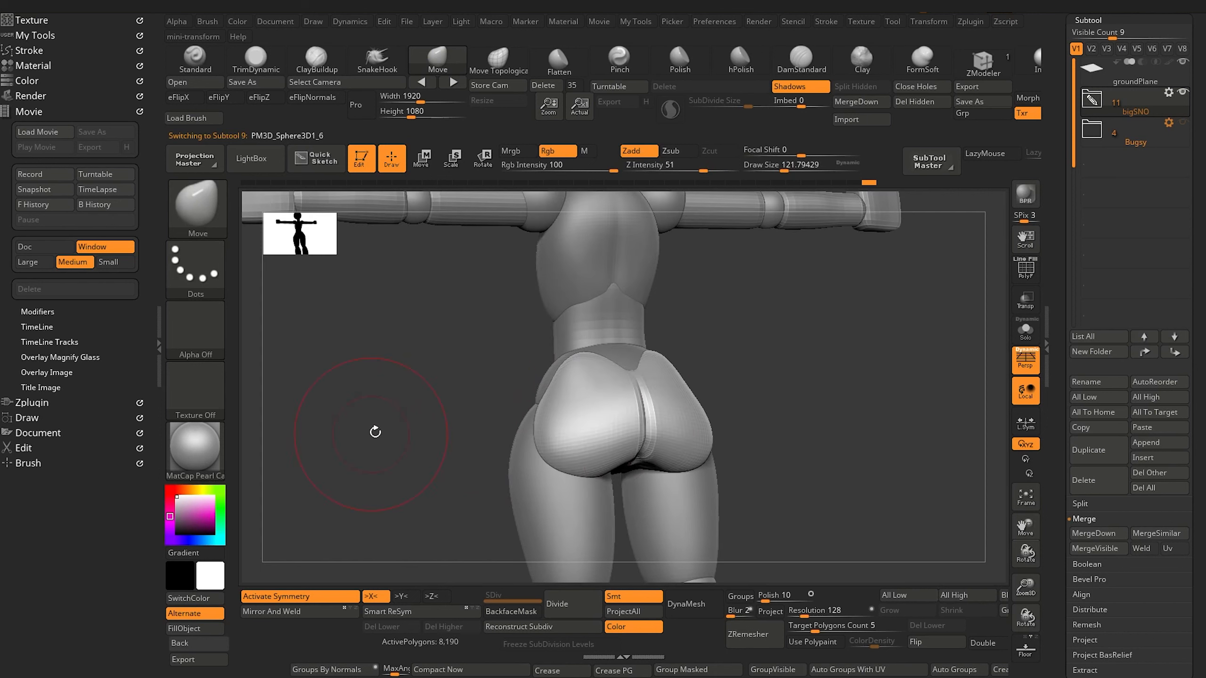
Turn on polyframe and isolate the bigSNO buttocks piece briefly, examining its shape alone and in place on the body.
left_click(1024, 269)
left_click(1025, 330)
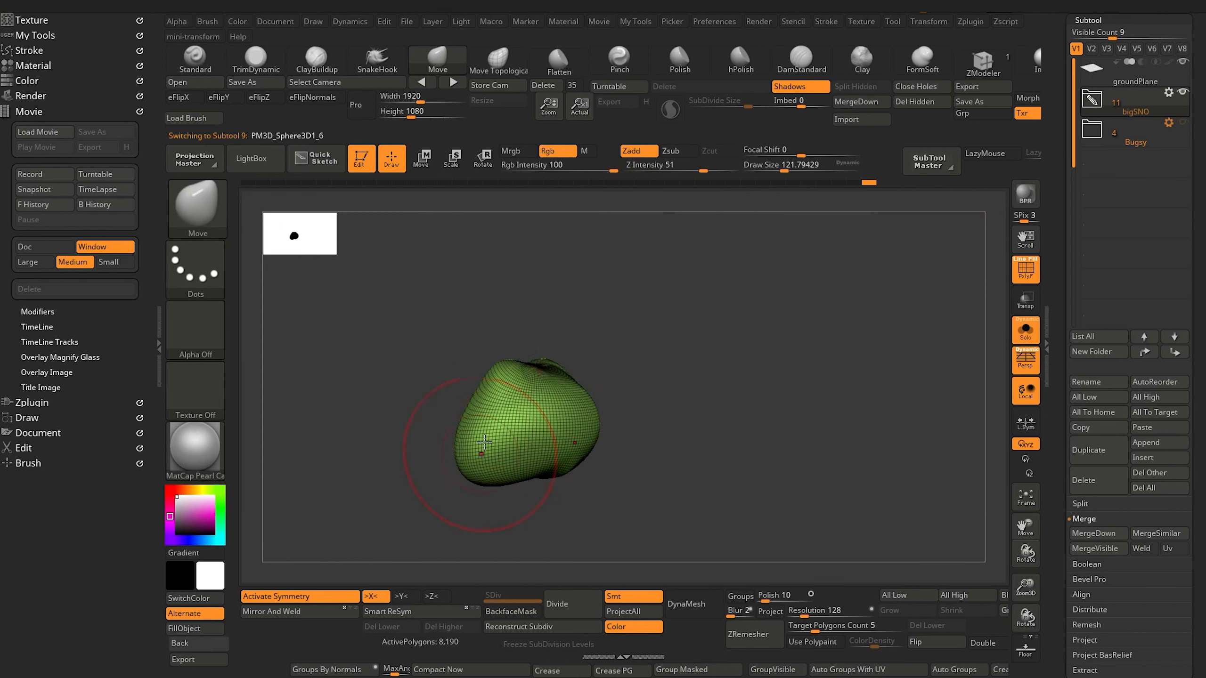
left_click(1024, 332)
left_click_drag(385, 420, 440, 375)
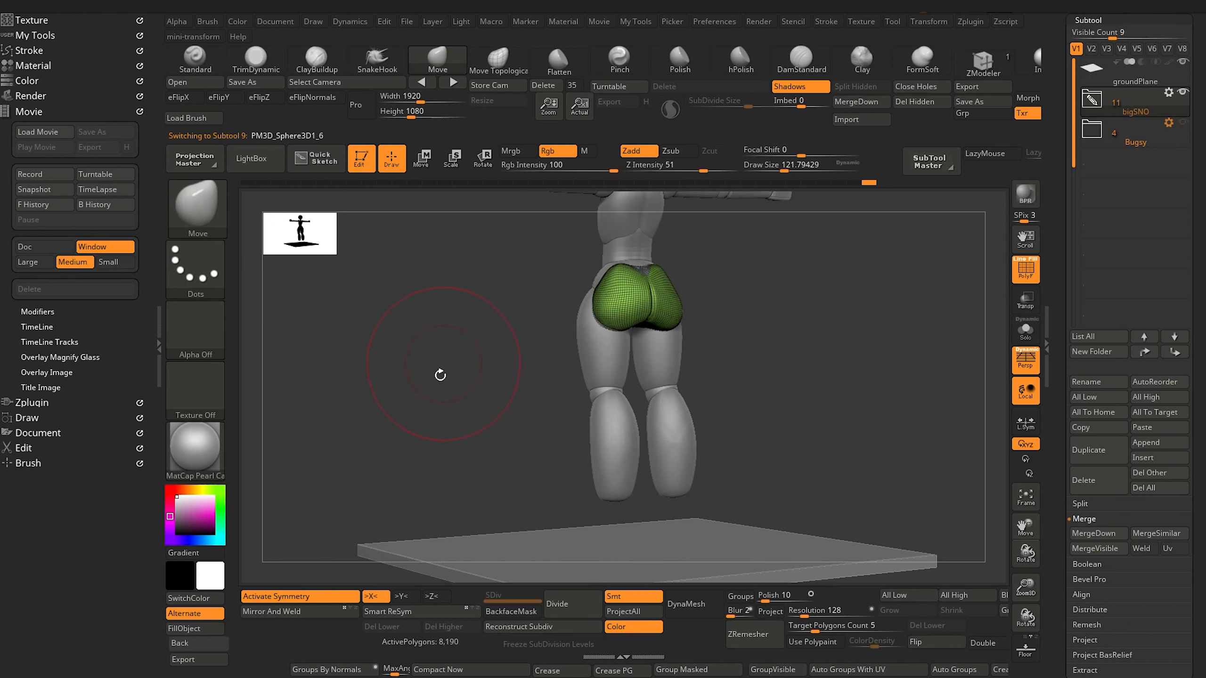
left_click_drag(418, 417, 458, 431)
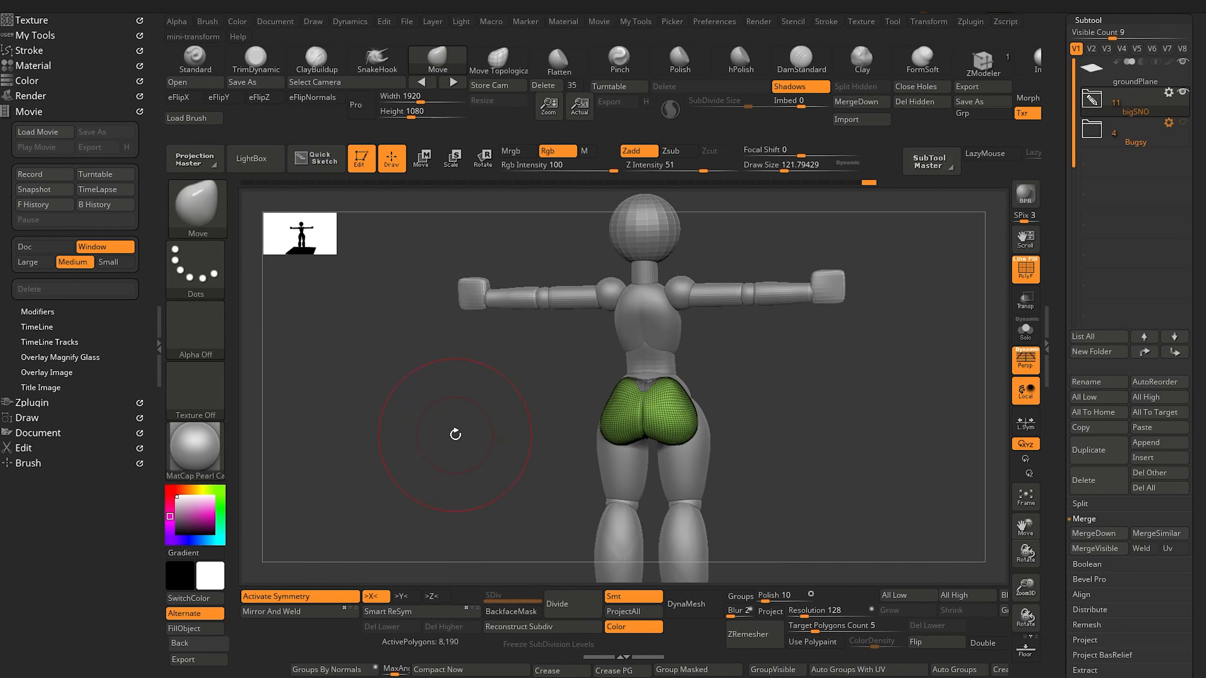
Hide the bigSNO folder, show the Bugsy folder again and activate its pelvis sphere.
left_click(1182, 95)
left_click(1182, 123)
left_click(672, 401, "alt")
left_click_drag(503, 505, 487, 469)
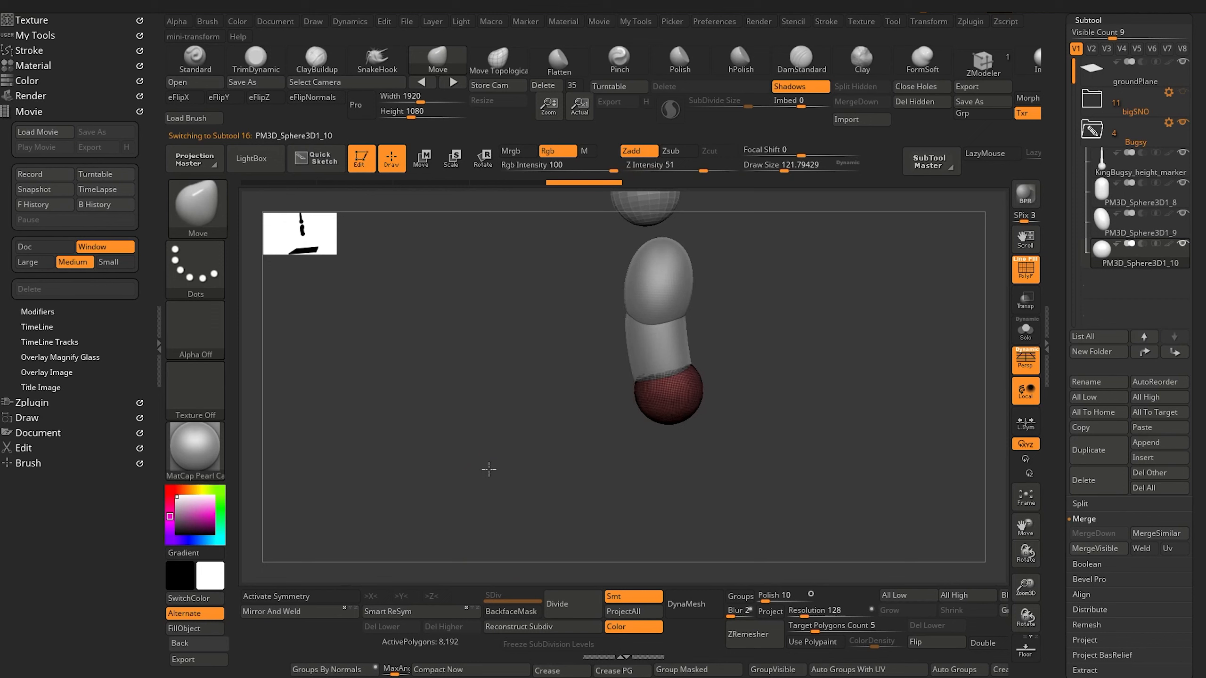
right_click_drag(487, 469, 476, 461, "ctrl")
left_click_drag(475, 462, 506, 384)
Pull the waist capsule's lower front edge down over the pelvis sphere with the Move brush and push the sphere's front slightly inward.
left_click(677, 405, "alt")
key("x")
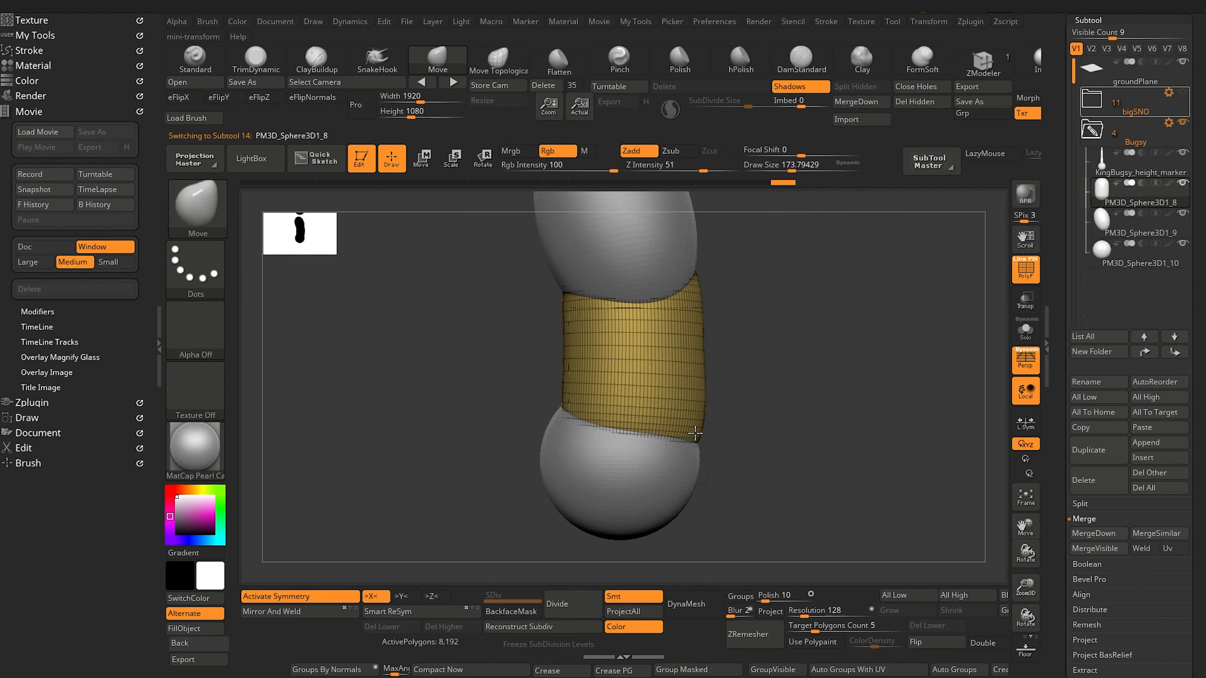
left_click(687, 487, "alt")
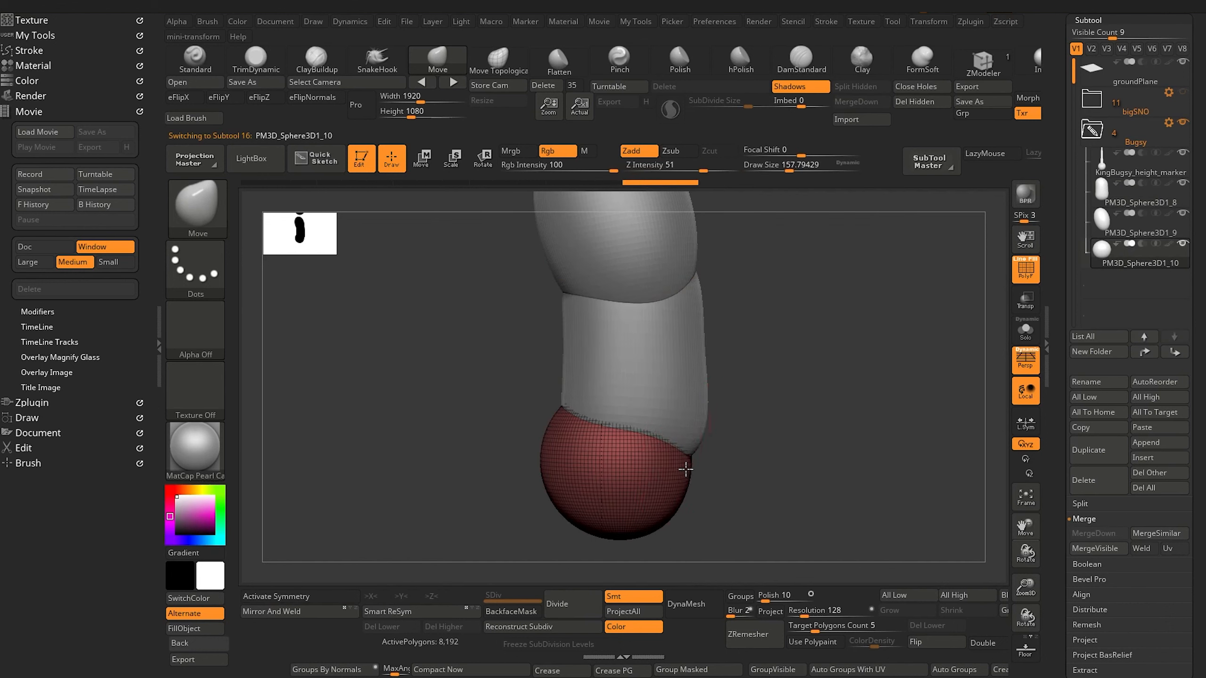
mouse_move(507, 405)
left_mouse_down()
mouse_move(415, 391)
mouse_move(469, 412)
left_mouse_up()
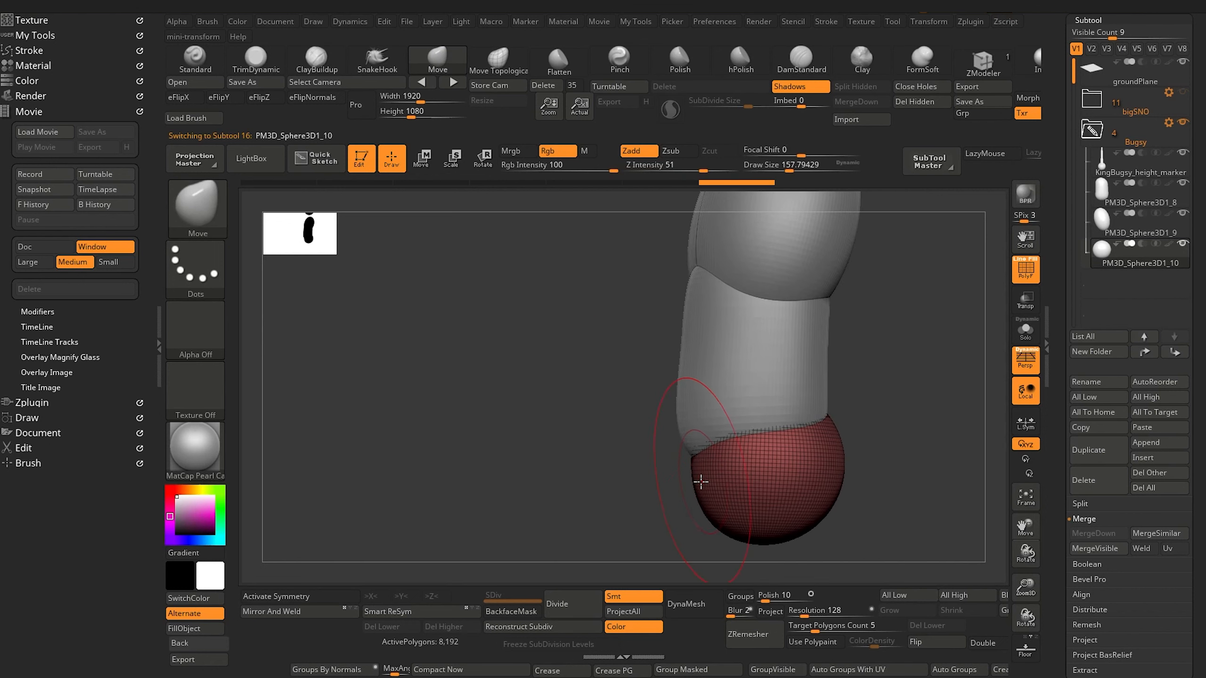
left_click_drag(687, 458, 584, 422)
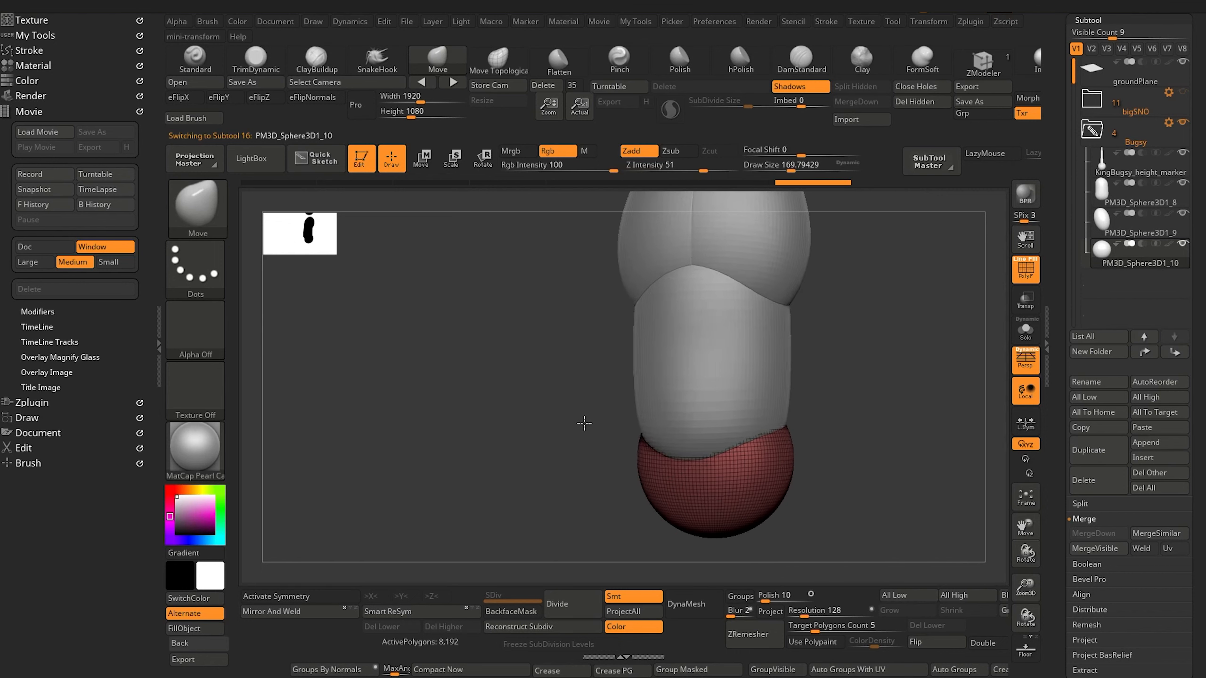
Draw the waist capsule's lower front centre down into a curved point and slim its sides symmetrically with the Move brush.
left_click(689, 457, "alt")
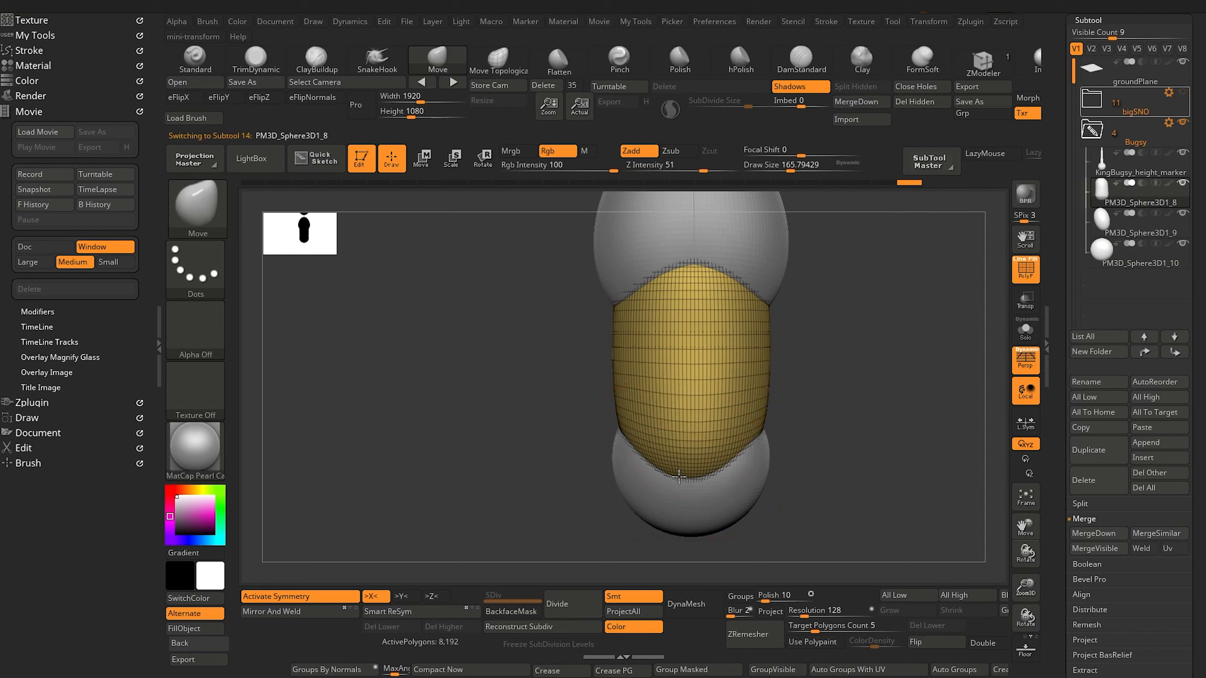
left_click_drag(610, 363, 613, 357)
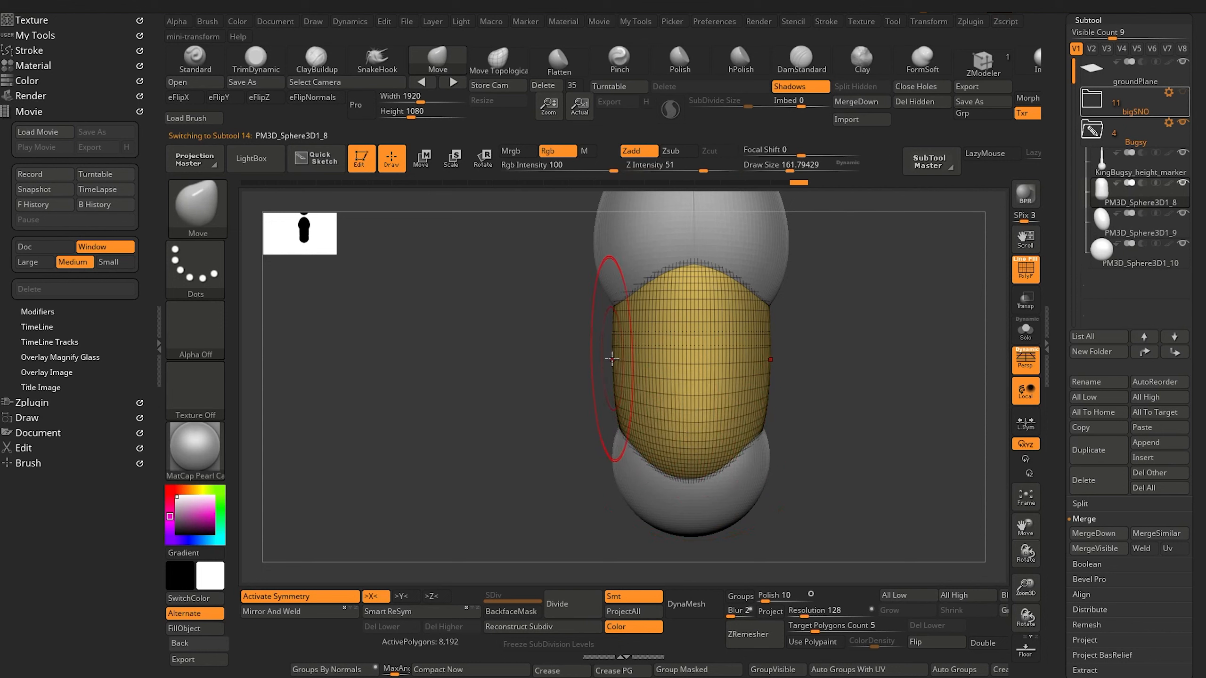
left_click_drag(690, 476, 690, 482)
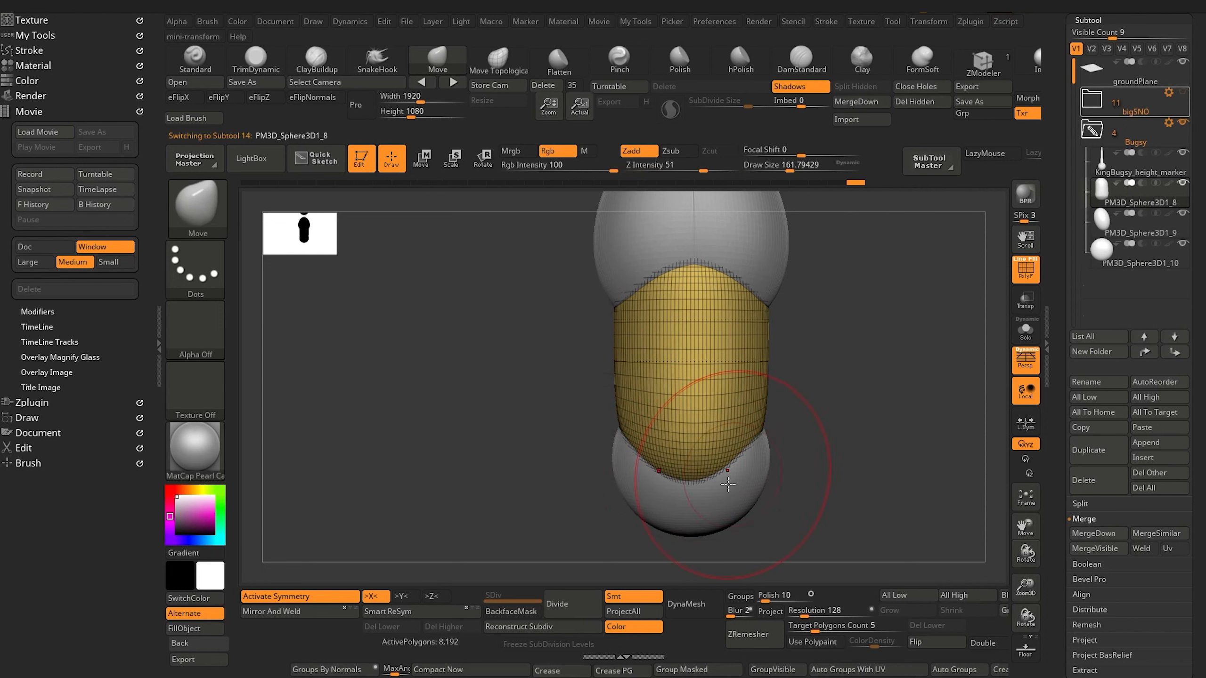
Reduce the brush draw size to about 62 and examine the waist's curved lower edge across the pelvis sphere.
left_click_drag(607, 503, 565, 358)
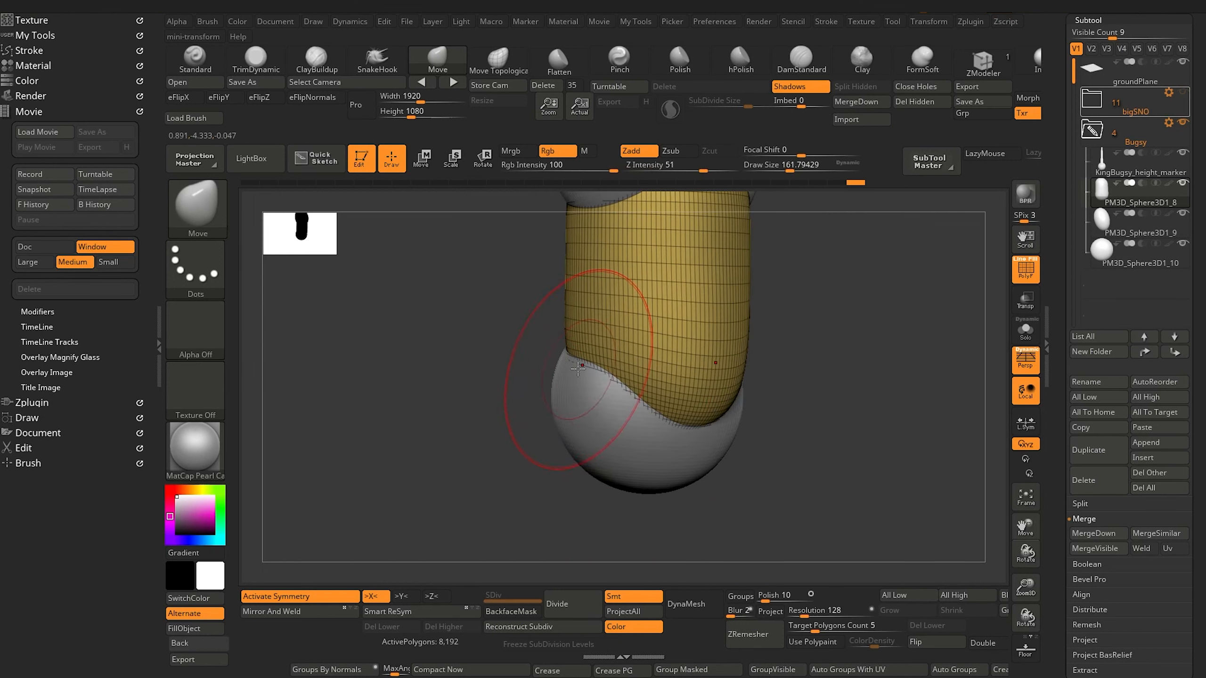
key("bracketleft")
key("bracketleft")
key("bracketleft")
key("bracketleft")
key("bracketleft")
key("bracketleft")
key("bracketleft")
key("bracketleft")
key("bracketleft")
key("bracketleft")
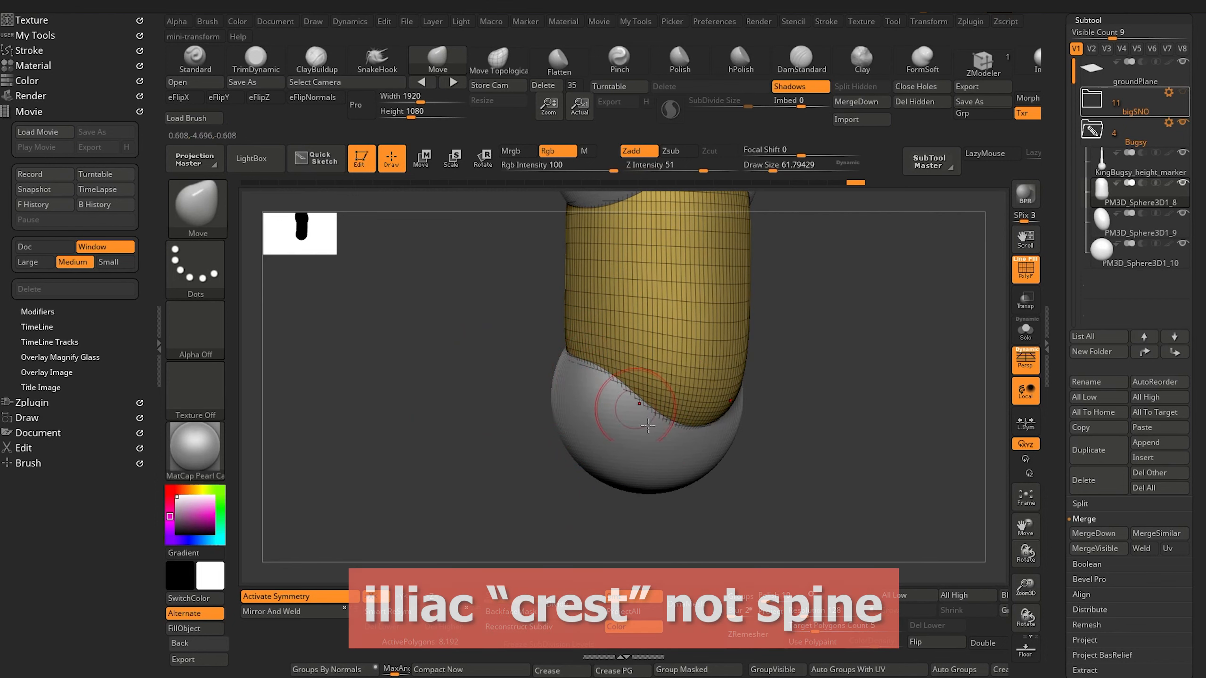
mouse_move(503, 417)
left_mouse_down()
mouse_move(452, 422)
mouse_move(501, 415)
left_mouse_up()
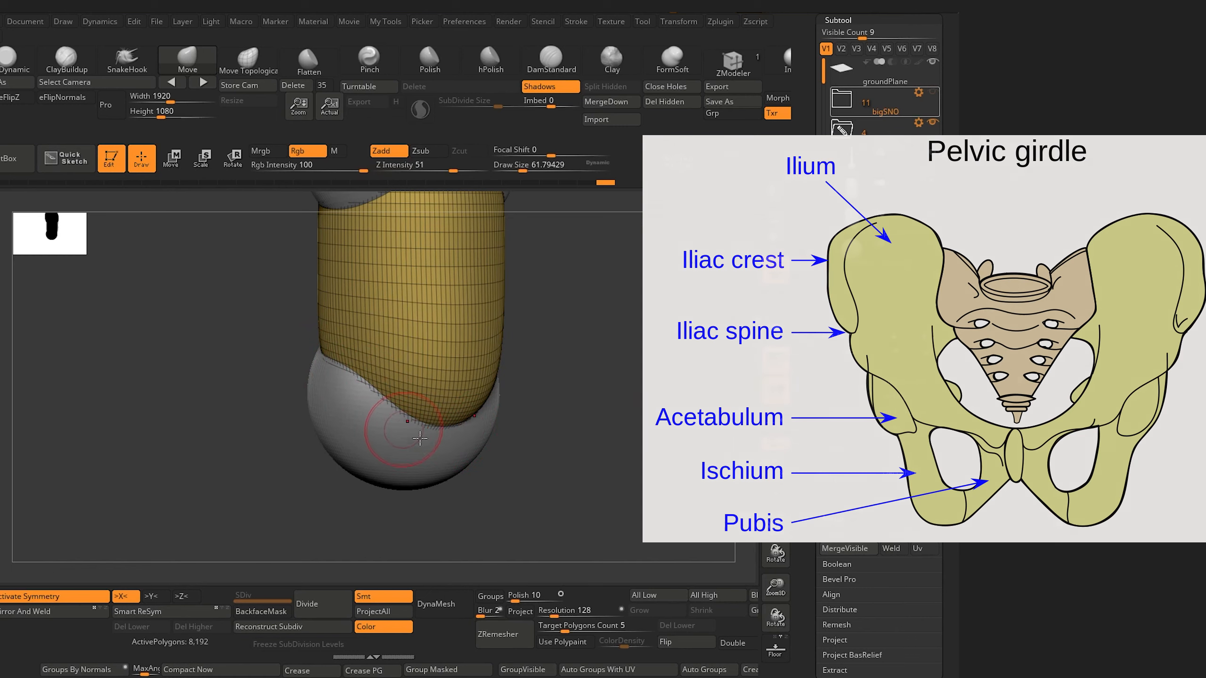
left_click_drag(242, 418, 243, 371)
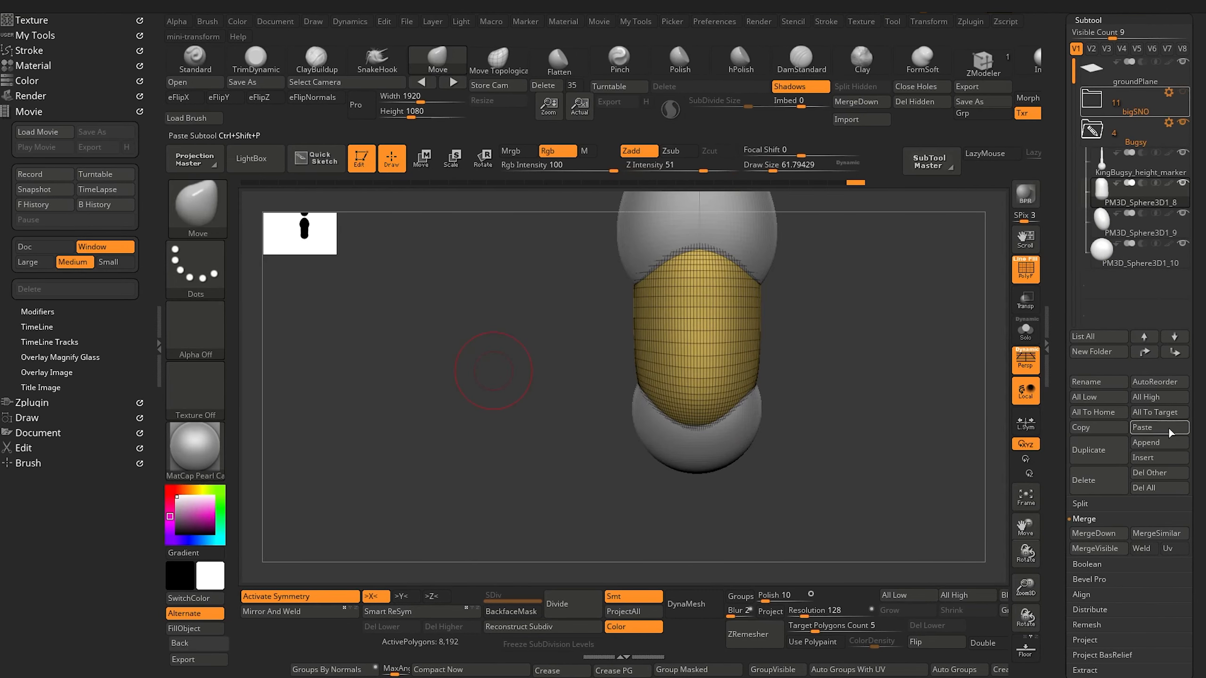
Append another Sphere3D subtool, activate it and move it down and sideways to just below one side of the pelvis.
left_click(1145, 457)
left_click(598, 487)
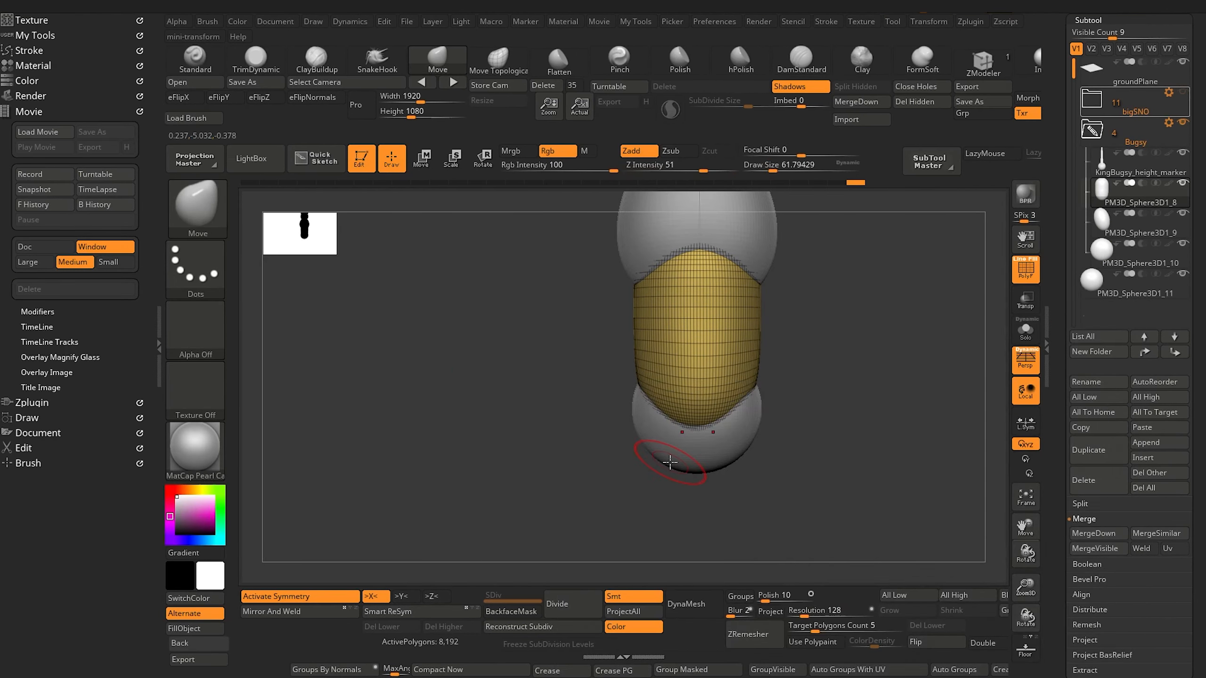
left_click(1102, 296)
key("w")
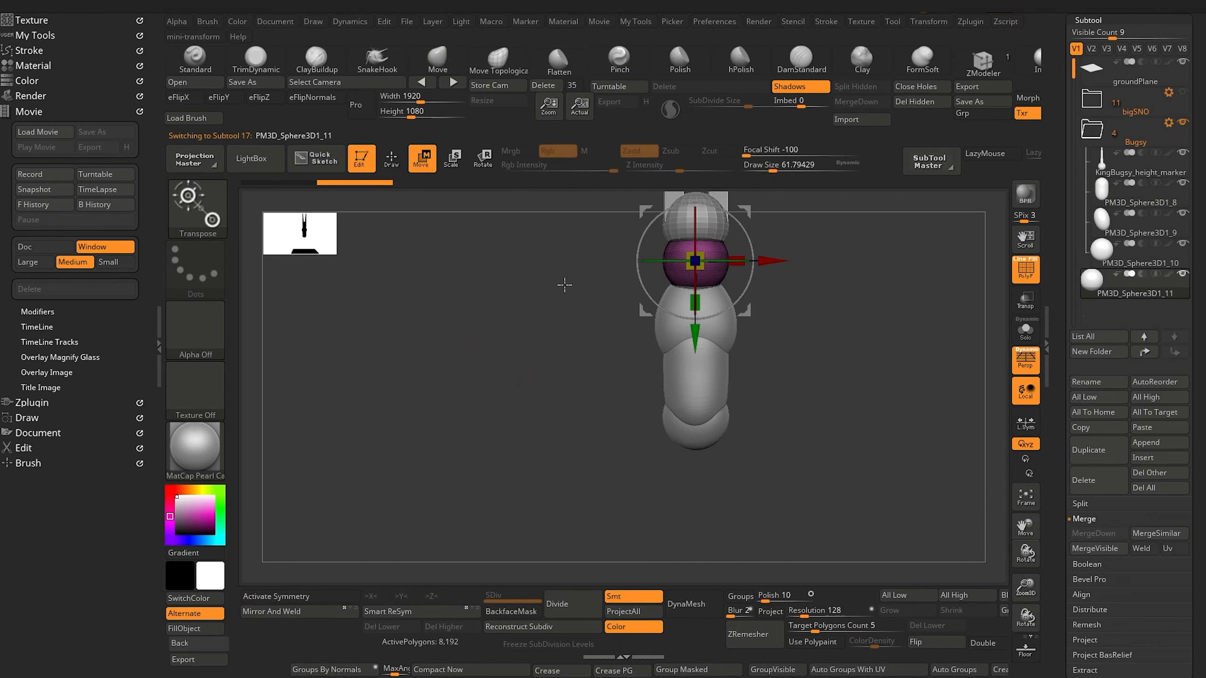
left_click_drag(694, 344, 694, 553)
left_click_drag(777, 477, 735, 477)
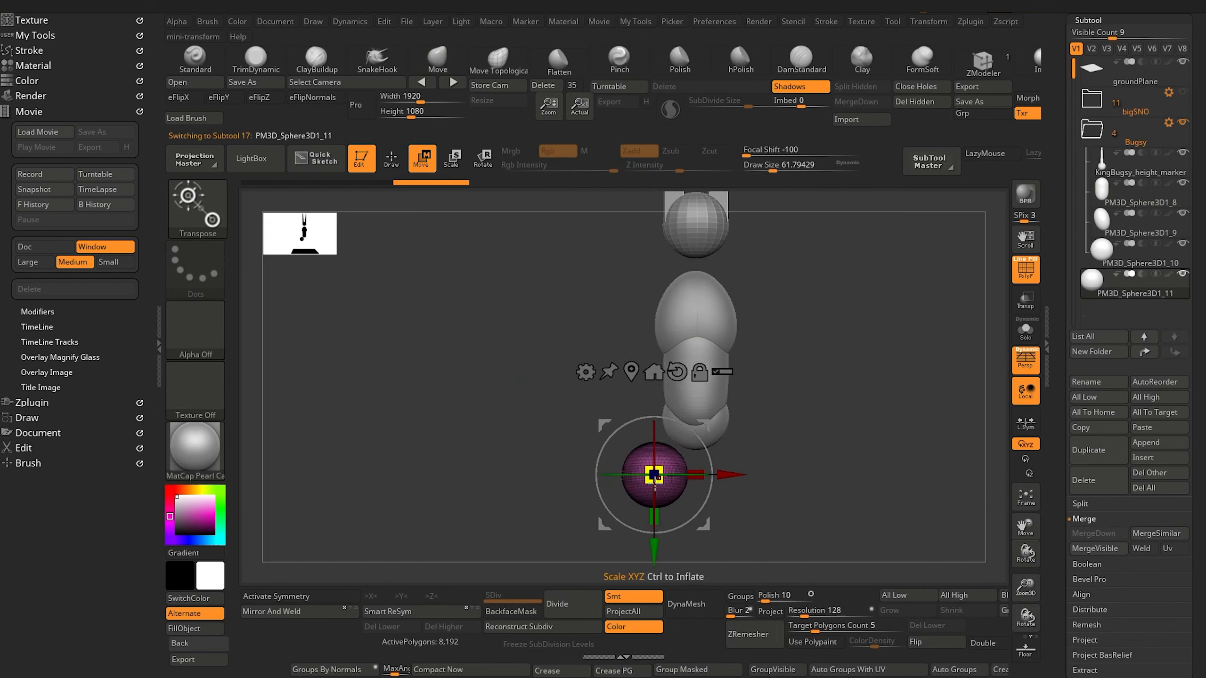
Stretch the new sphere vertically into a long thigh form and fit it beneath the side of the pelvis.
left_click_drag(654, 518, 658, 578)
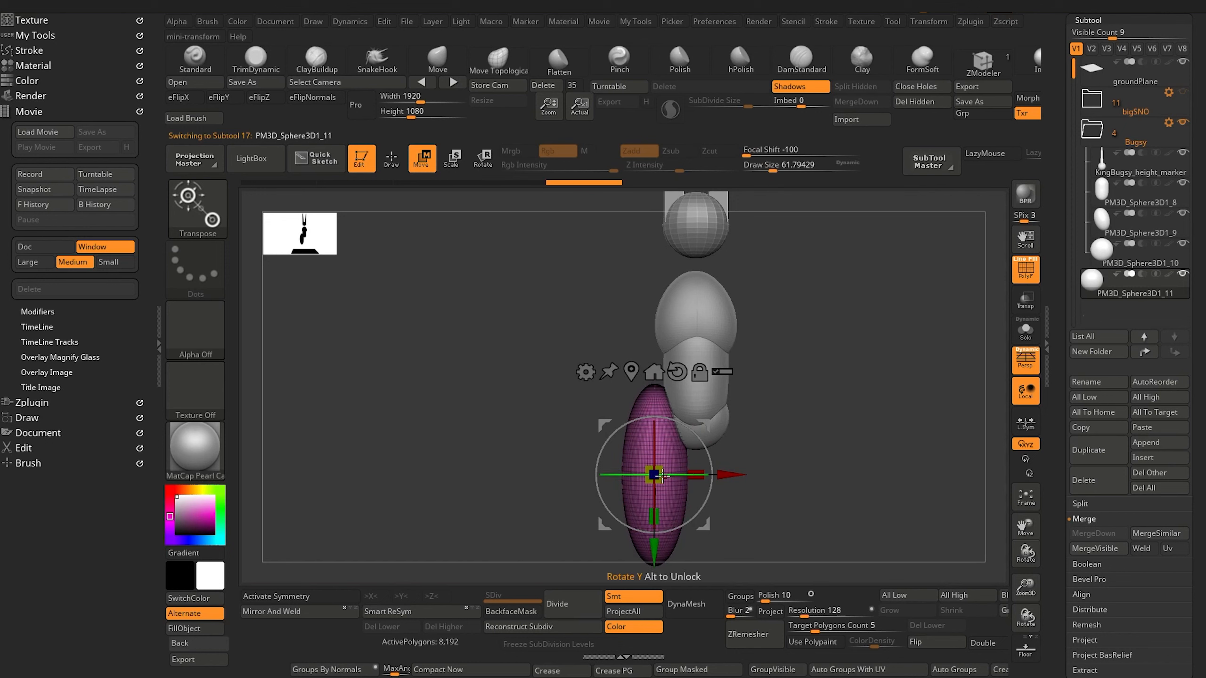
left_click_drag(654, 474, 656, 477)
left_click_drag(733, 476, 748, 483)
With the gizmo pivot at the thigh's upper end, tilt the thigh slightly in profile and lengthen it downward.
left_click_drag(479, 418, 521, 390)
left_click_drag(670, 492, 624, 412, "alt")
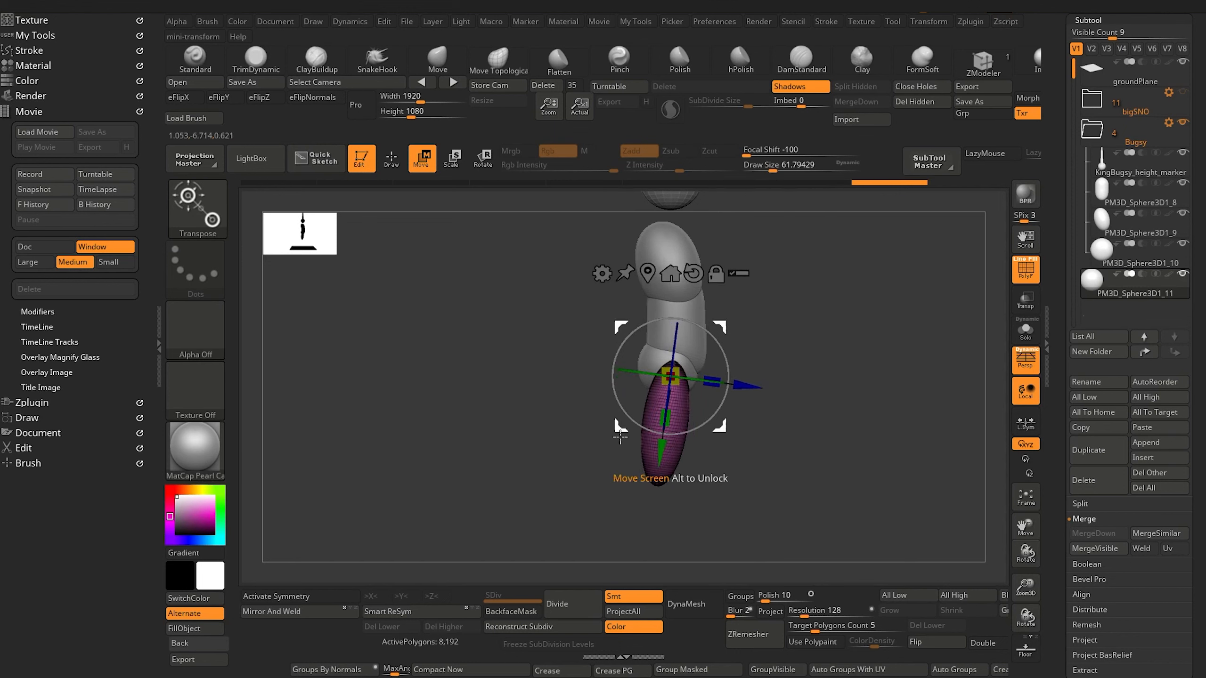
left_click_drag(588, 468, 493, 454, "alt")
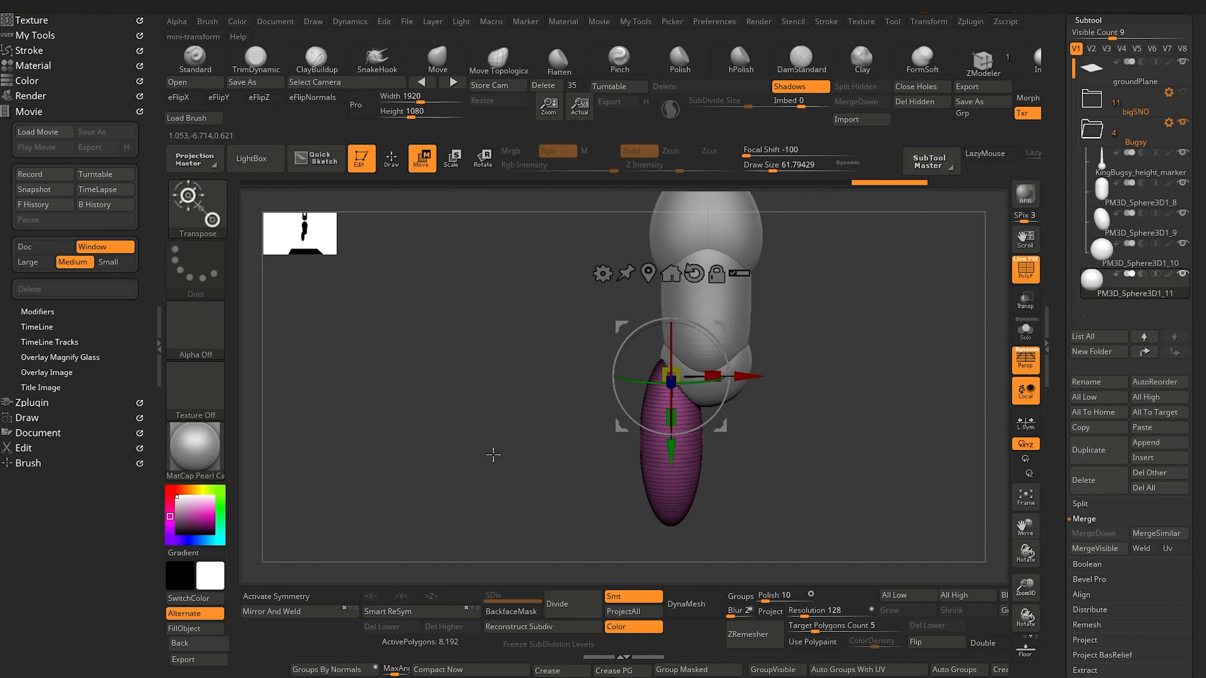
left_click_drag(669, 433, 670, 431)
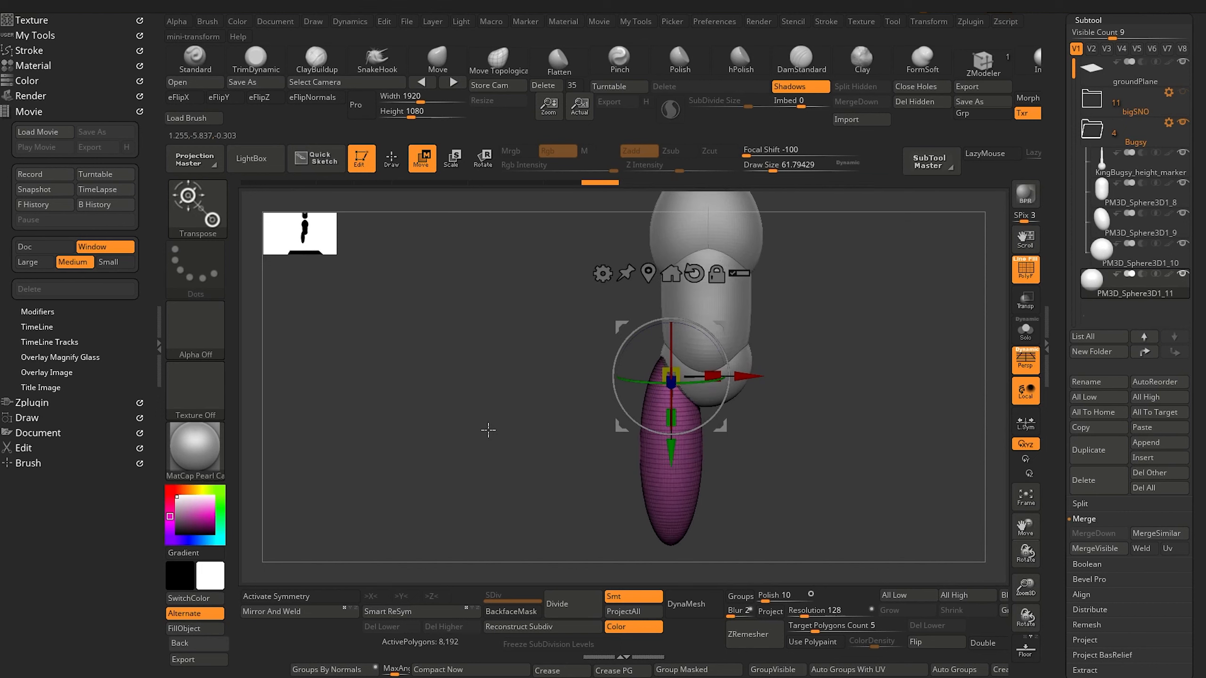
left_click_drag(487, 430, 556, 405)
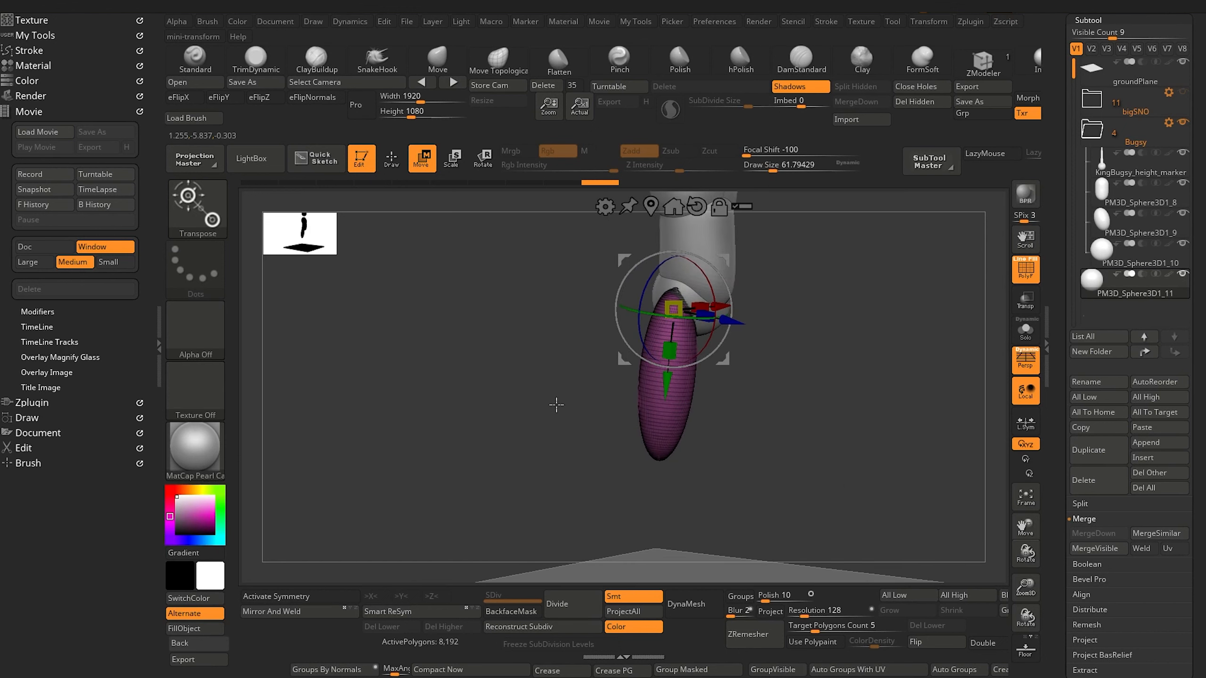
Append another Sphere3D subtool, activate it and move it down beneath the thigh's lower end as the knee.
left_click(1151, 445)
left_click(597, 486)
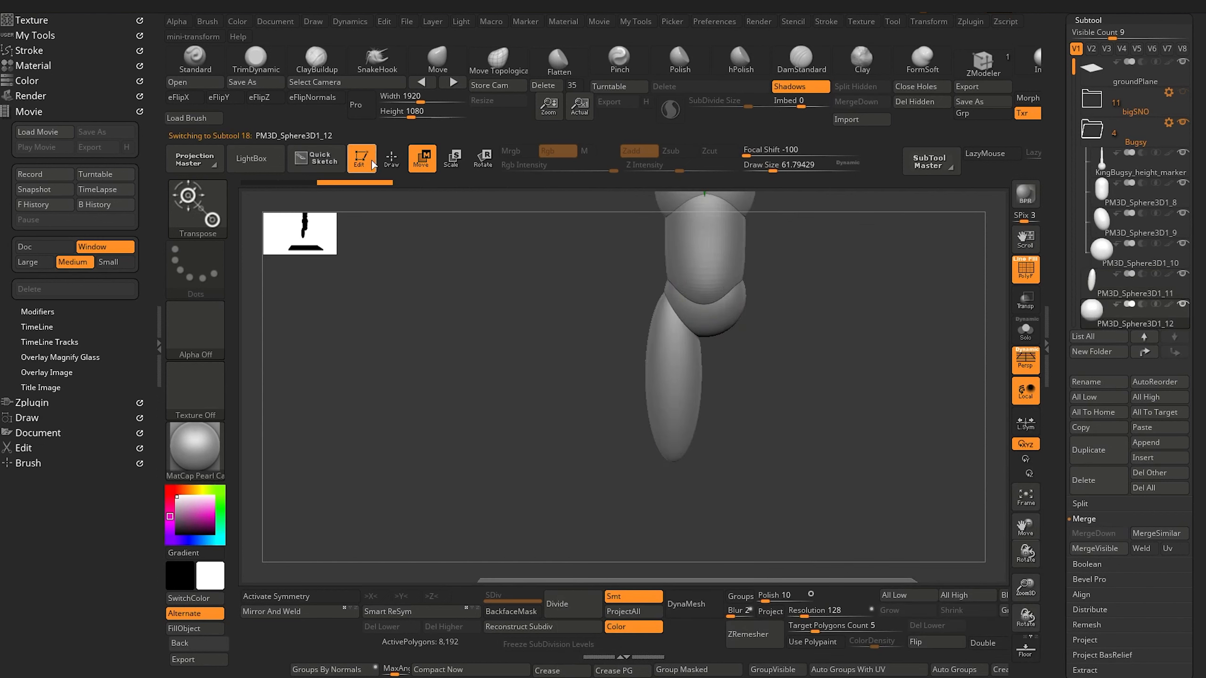
left_click_drag(560, 403, 562, 337, "alt")
left_click_drag(727, 389, 727, 600)
left_click_drag(802, 527, 783, 527)
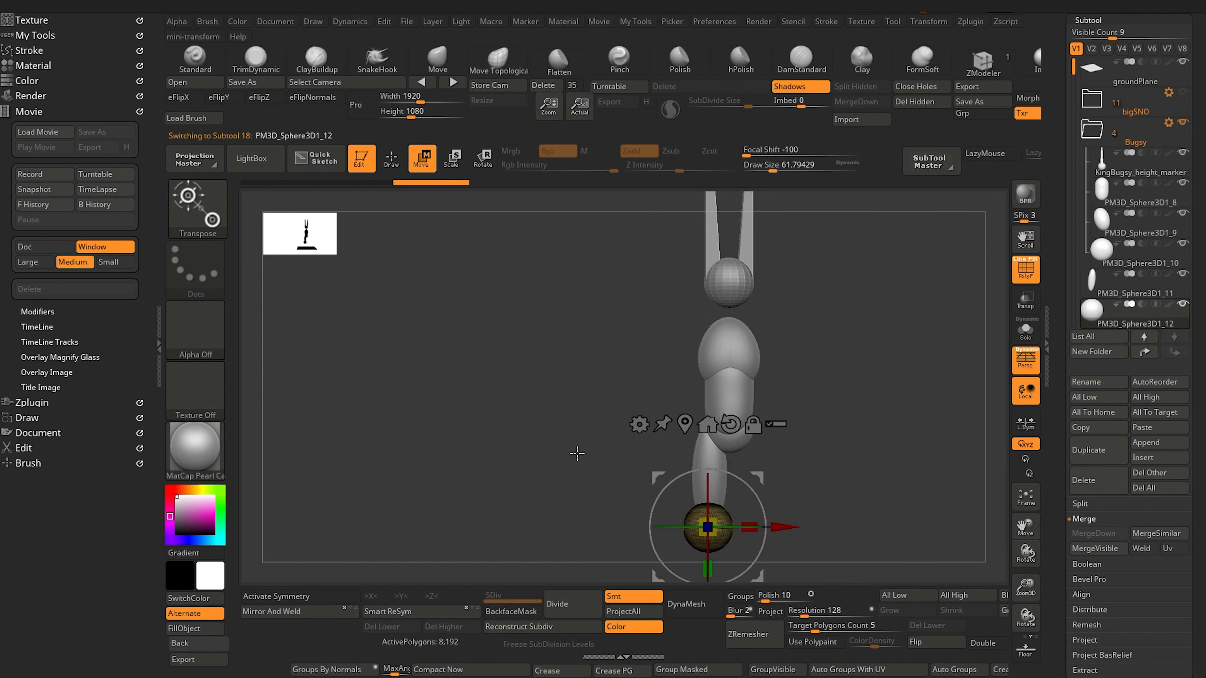
left_click_drag(578, 453, 538, 382, "shift")
left_click_drag(749, 397, 732, 395)
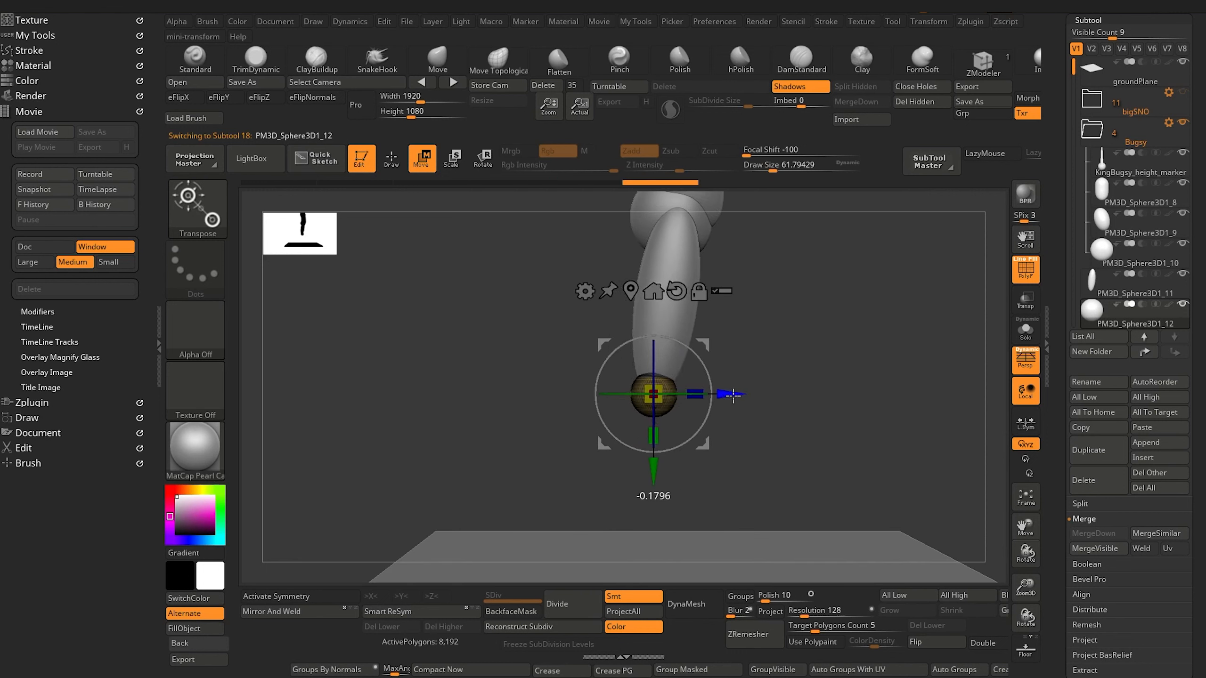
Centre the knee sphere under the thigh and adjust its overall size to fit the thigh's end.
left_click_drag(462, 385, 503, 467, "shift")
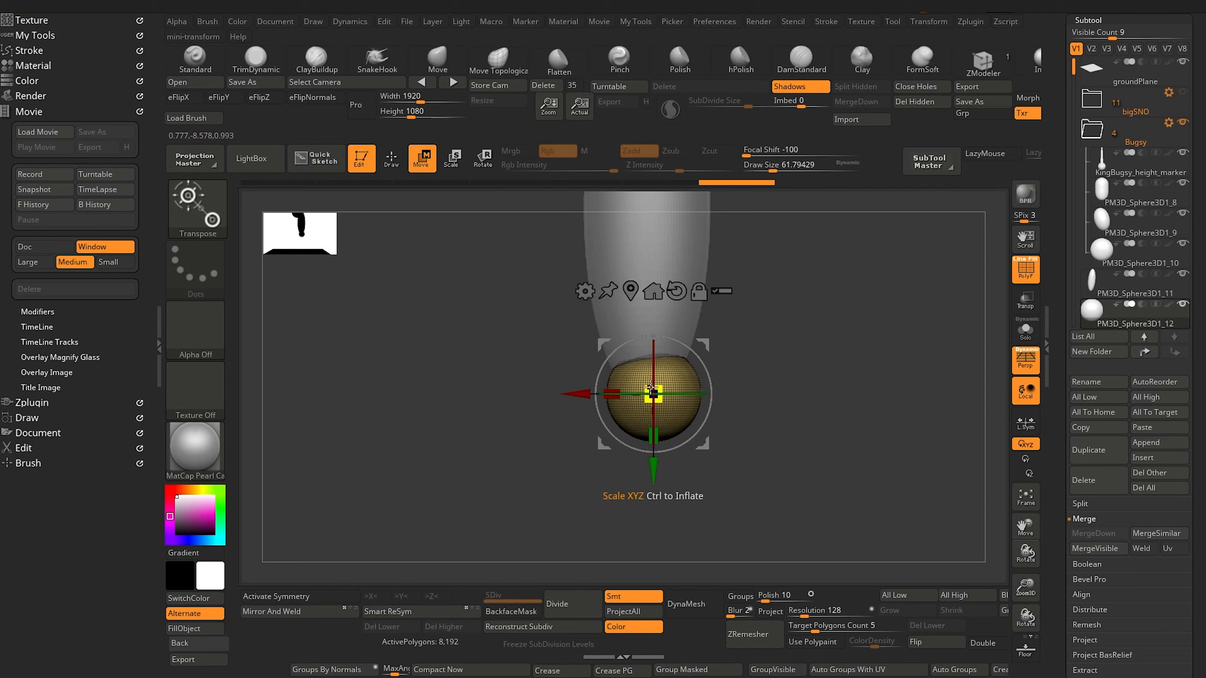
left_click_drag(579, 397, 572, 397)
left_click_drag(650, 388, 645, 390)
right_click_drag(645, 390, 637, 332, "ctrl")
left_click(394, 161)
left_click_drag(477, 348, 492, 455, "alt")
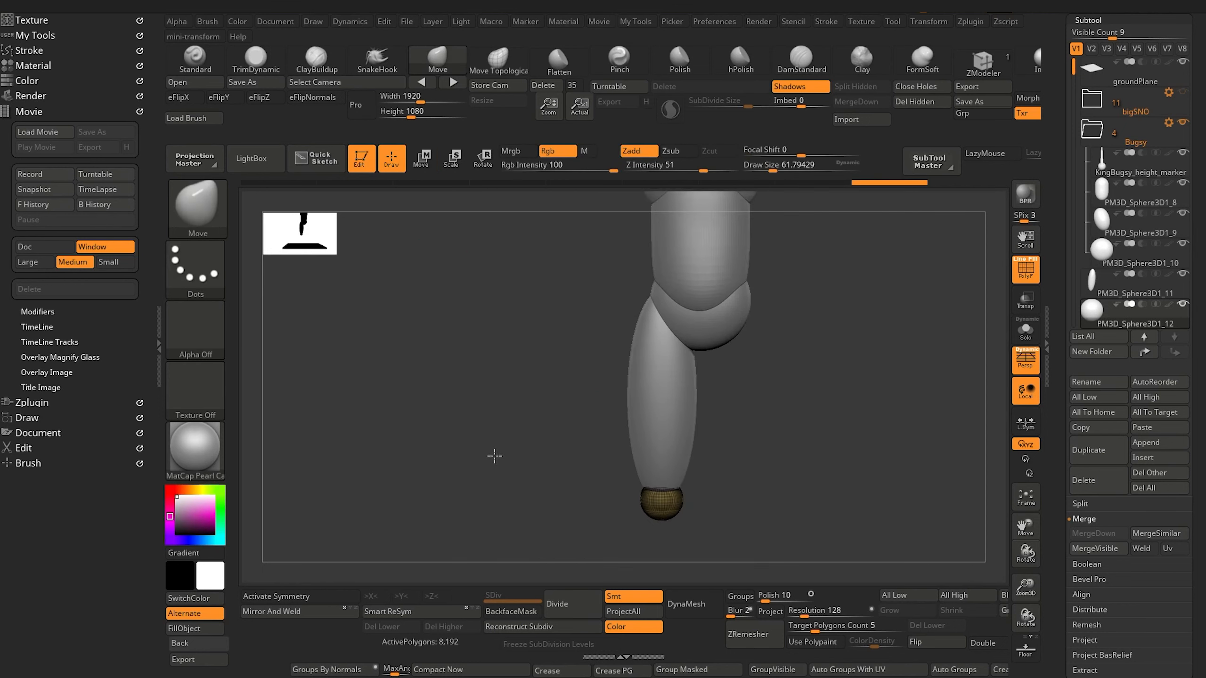
Select the thigh and reshape its lower sides with the Move brush, raising the draw size to about 162.
left_click(644, 432, "alt")
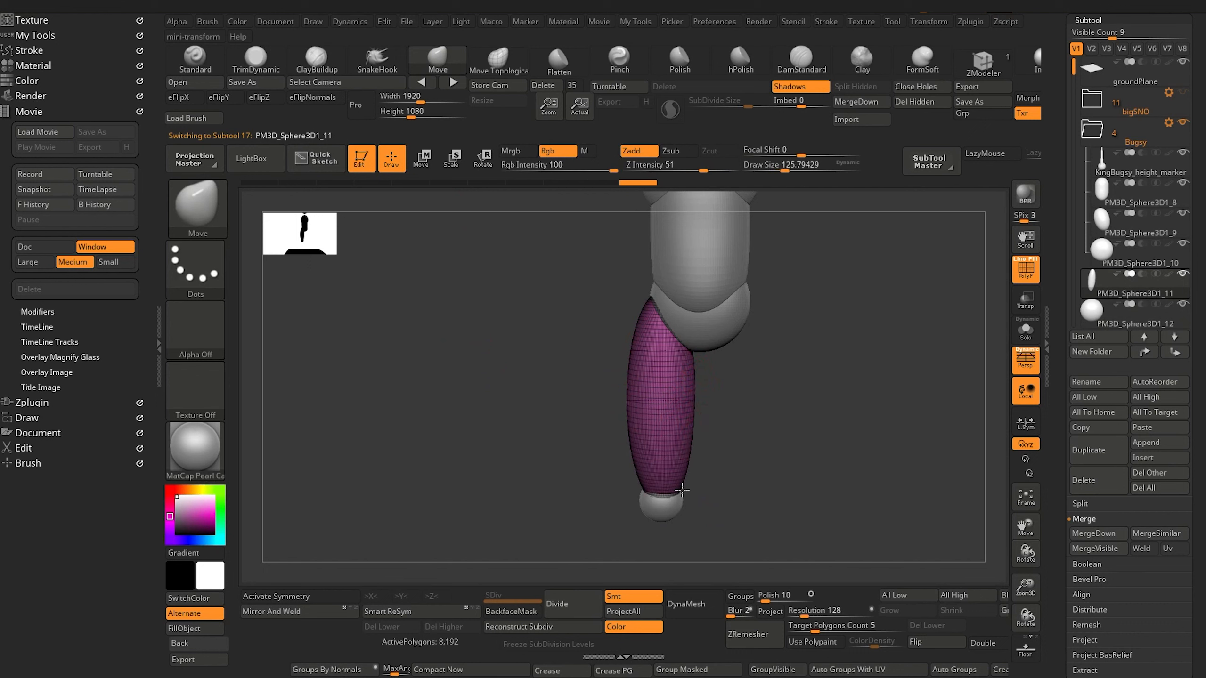
left_click_drag(691, 435, 688, 433)
left_click_drag(634, 463, 636, 462)
key("bracketright")
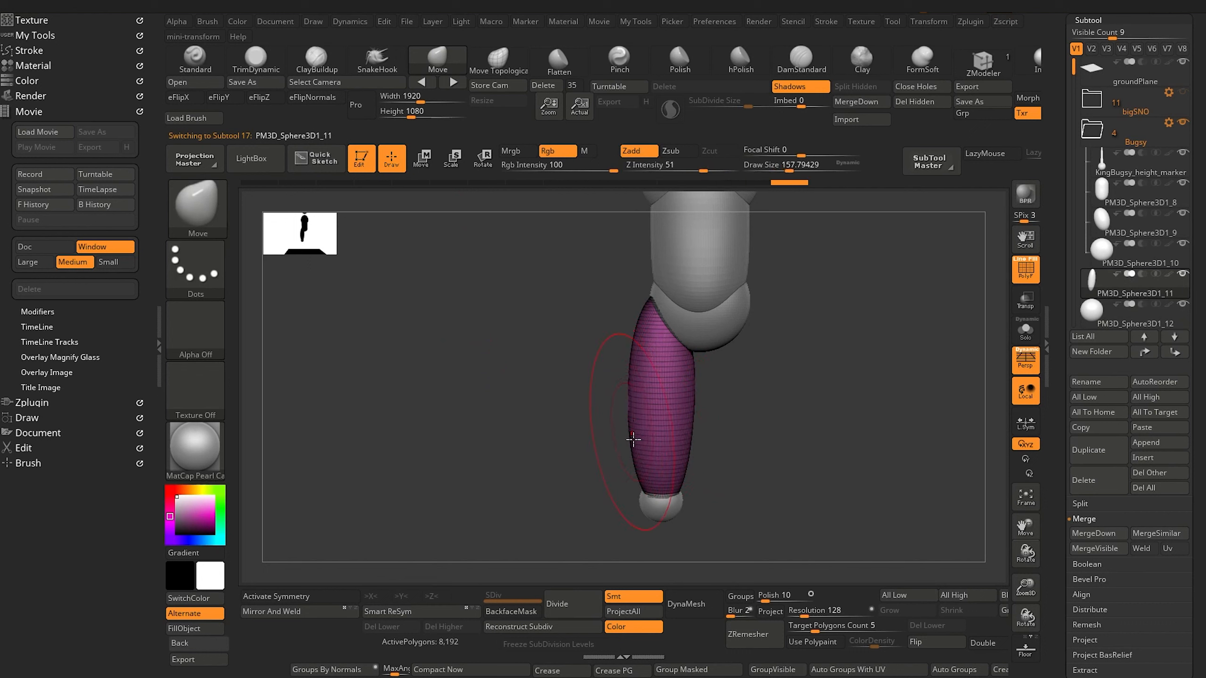
key("bracketright")
left_click_drag(693, 423, 689, 422)
left_click_drag(514, 347, 560, 351)
left_click_drag(549, 416, 552, 451, "alt")
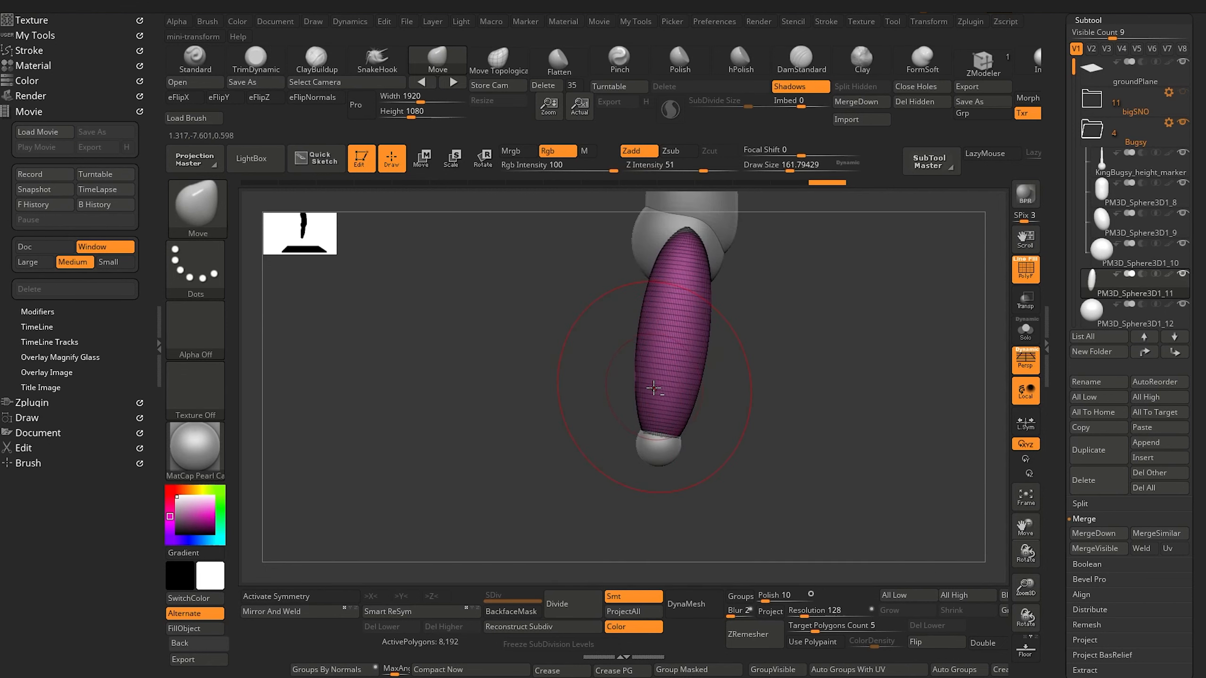
Duplicate the thigh and fit the copy between the knee sphere and the ground plane as the lower leg.
left_click(1088, 449)
left_click(421, 156)
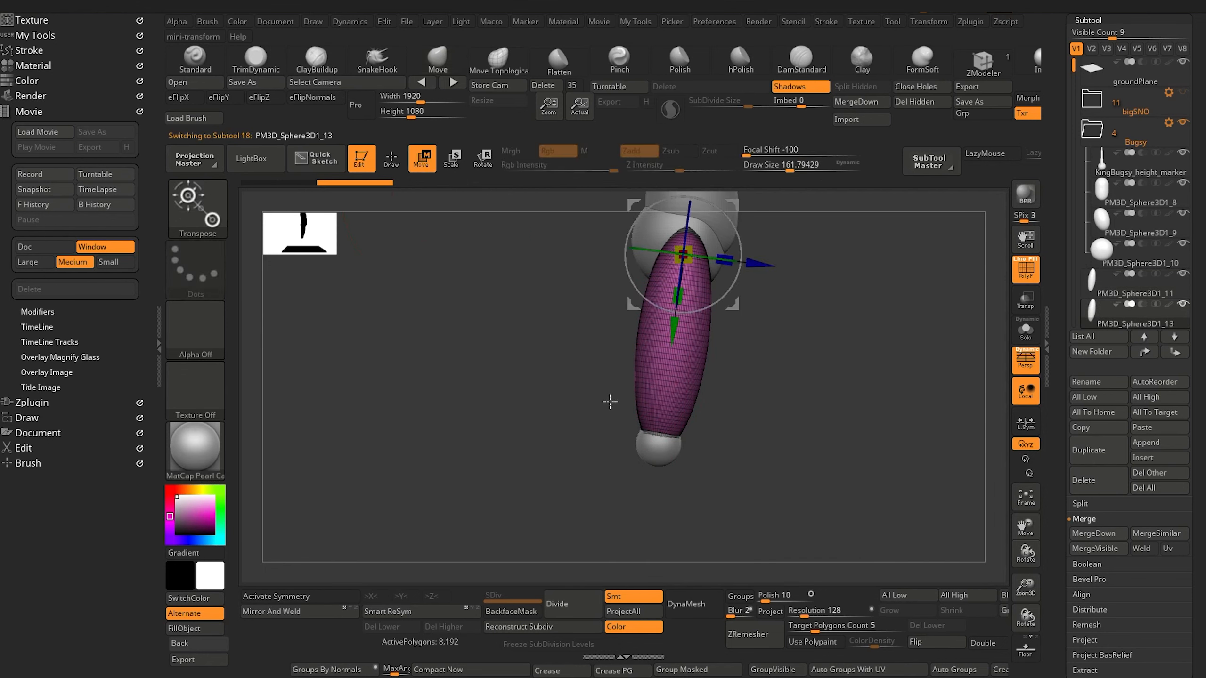
left_click_drag(674, 332, 648, 531)
left_click_drag(525, 437, 525, 308, "alt")
left_click_drag(724, 359, 683, 349)
left_click_drag(546, 340, 521, 337, "shift")
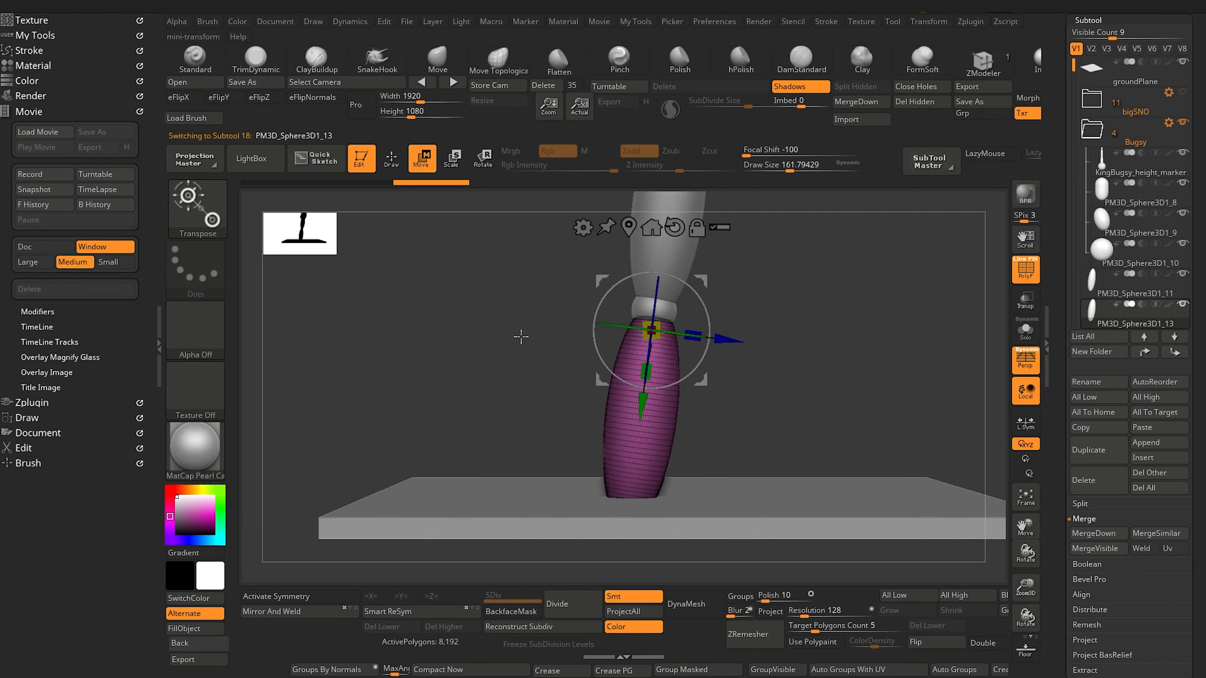
left_click_drag(729, 341, 715, 339)
left_click_drag(625, 405, 626, 391)
mouse_move(515, 387)
left_mouse_down()
mouse_move(413, 382)
mouse_move(442, 334)
mouse_move(513, 418)
mouse_move(568, 419)
mouse_move(446, 417)
mouse_move(463, 411)
mouse_move(567, 455)
mouse_move(517, 357)
mouse_move(544, 309)
left_mouse_up()
Reshape the lower leg's front and back contours with the Move brush at a draw size of about 194.
key("q")
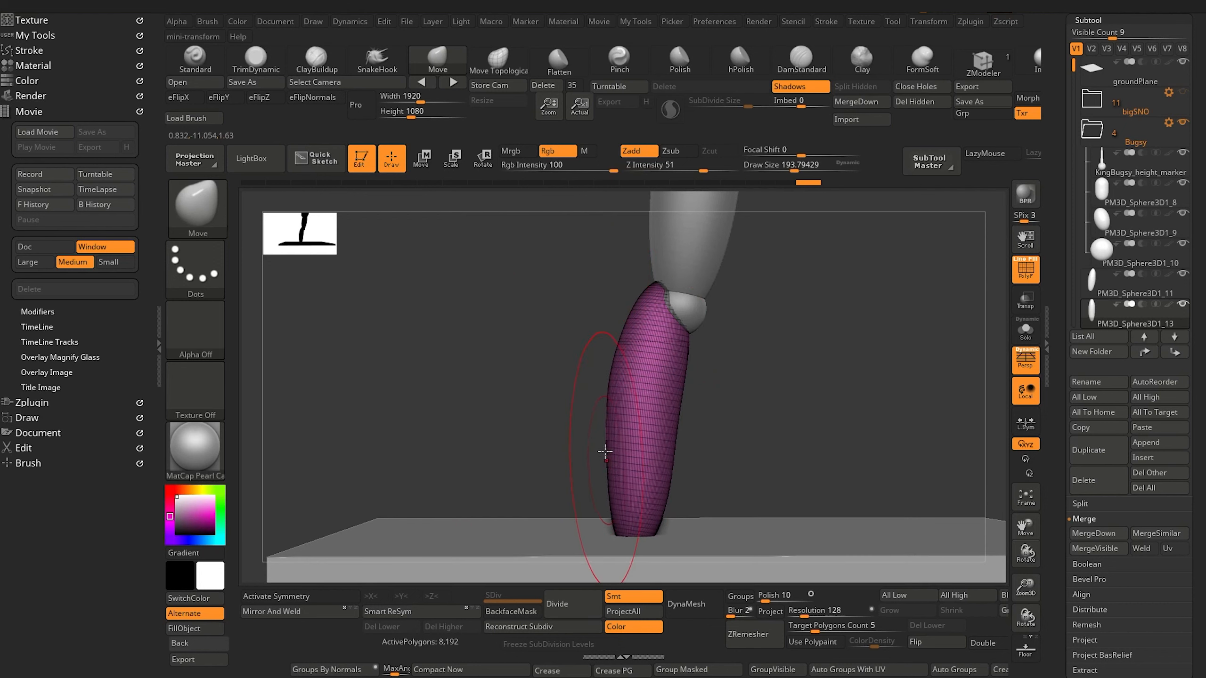
left_click_drag(665, 487, 659, 486)
left_click_drag(565, 409, 486, 407)
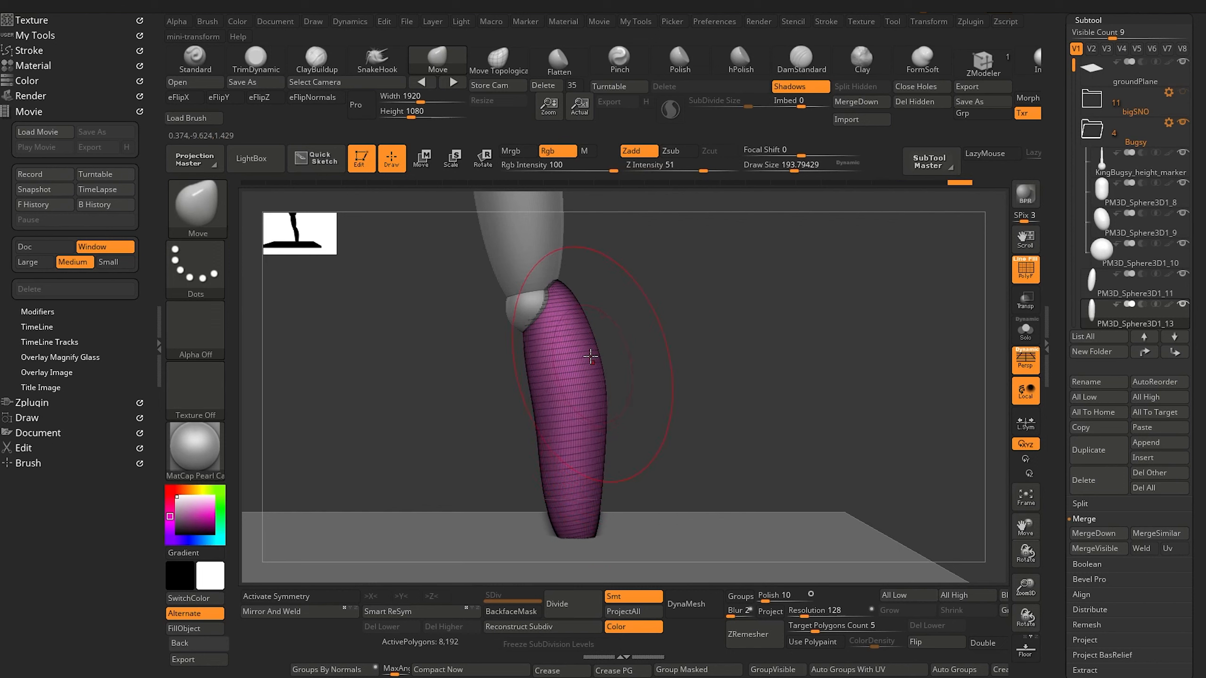
left_click_drag(586, 315, 584, 315)
left_click_drag(604, 398, 600, 398)
Select the thigh and adjust its profile with the Move brush at a draw size of about 186.
mouse_move(462, 344)
left_mouse_down("alt")
mouse_move(517, 460)
mouse_move(503, 397)
left_mouse_up("alt")
left_click(587, 423, "alt")
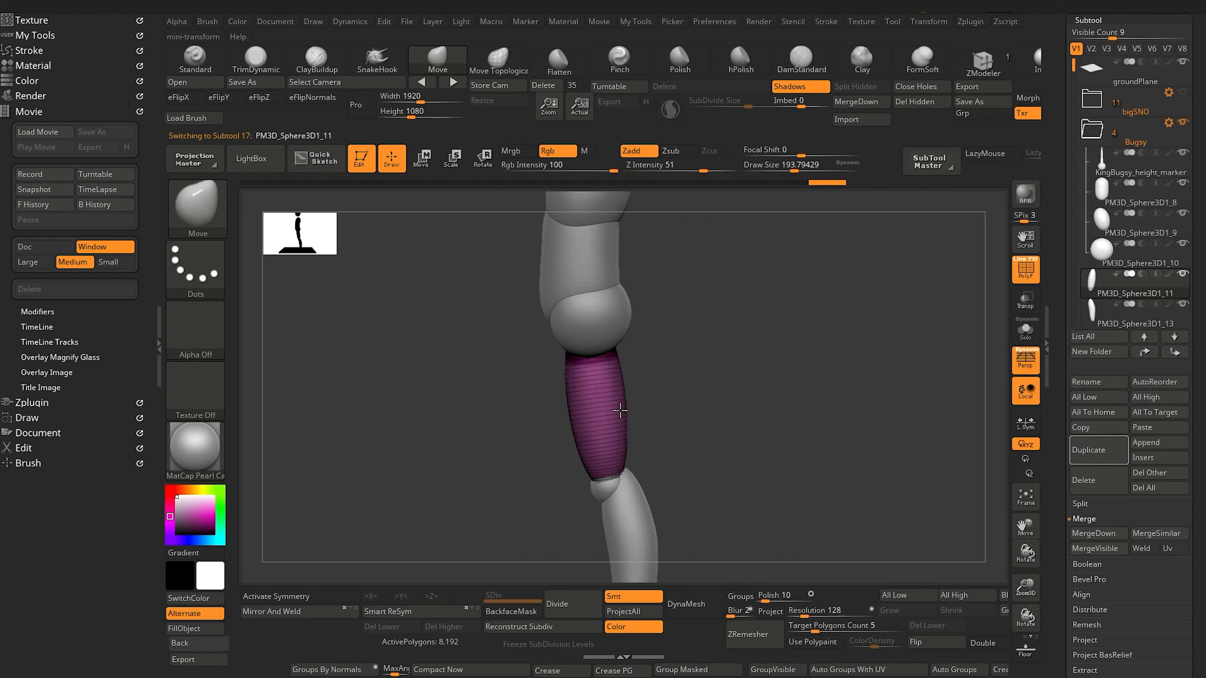
left_click_drag(620, 411, 623, 448)
key("ctrl+z")
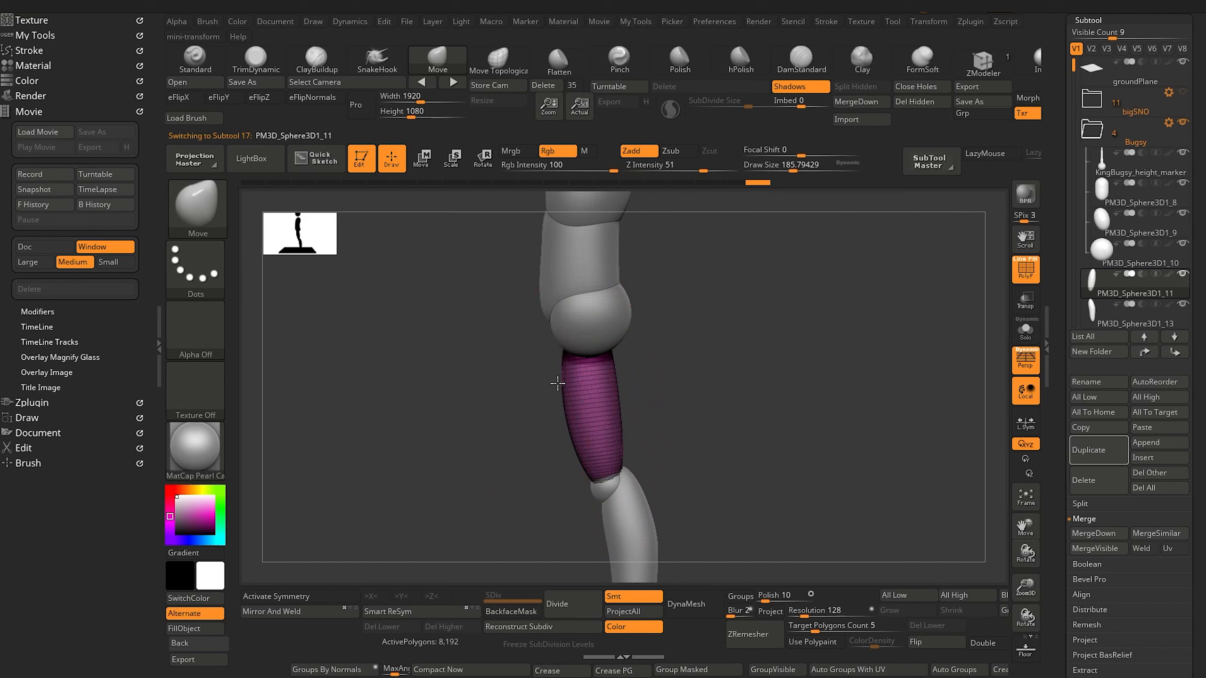
left_click_drag(557, 384, 558, 362)
Mirror and weld the thigh, knee sphere and lower leg across X to create the opposite leg.
mouse_move(455, 380)
left_mouse_down("shift")
mouse_move(532, 386)
mouse_move(412, 297)
left_mouse_up("shift")
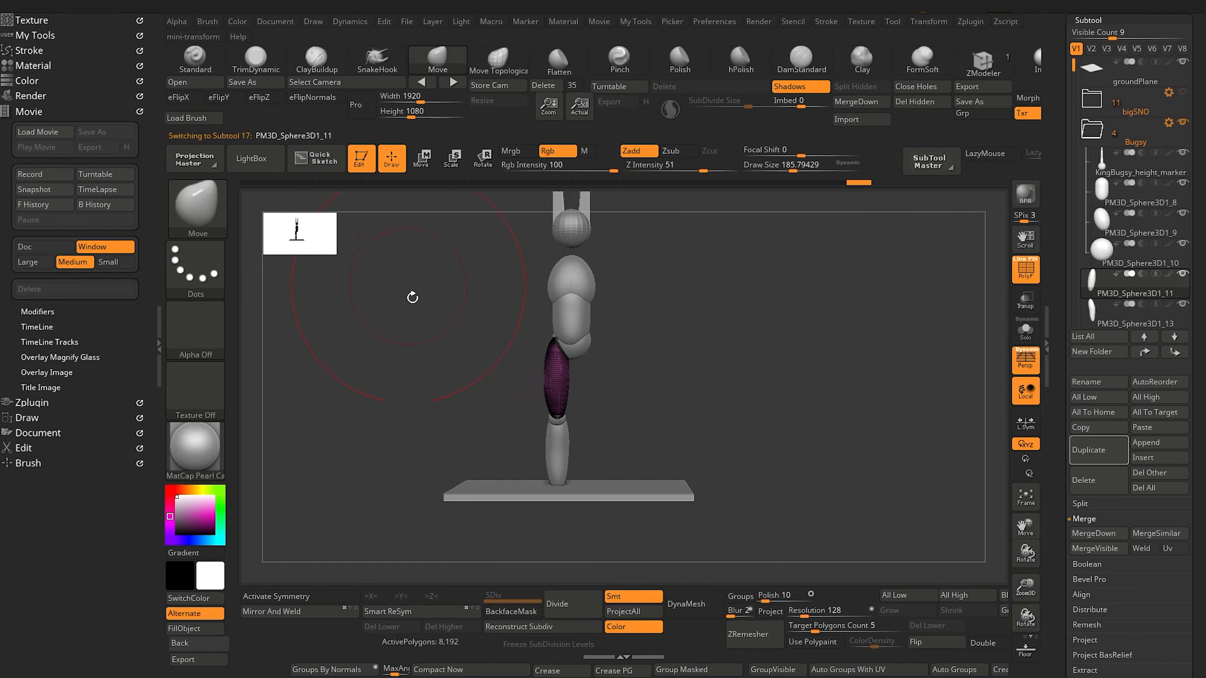
left_click_drag(405, 383, 424, 444, "alt")
left_click_drag(424, 409, 415, 366, "shift")
left_click(285, 596)
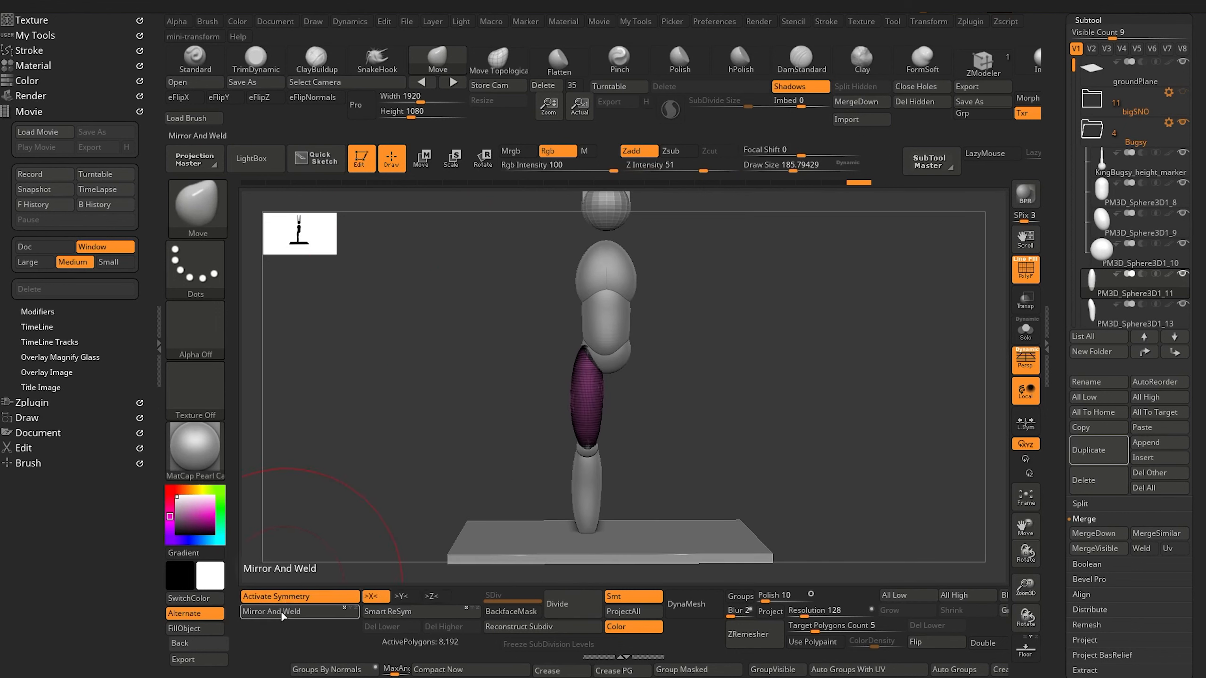
left_click(282, 612)
left_click(587, 448, "alt")
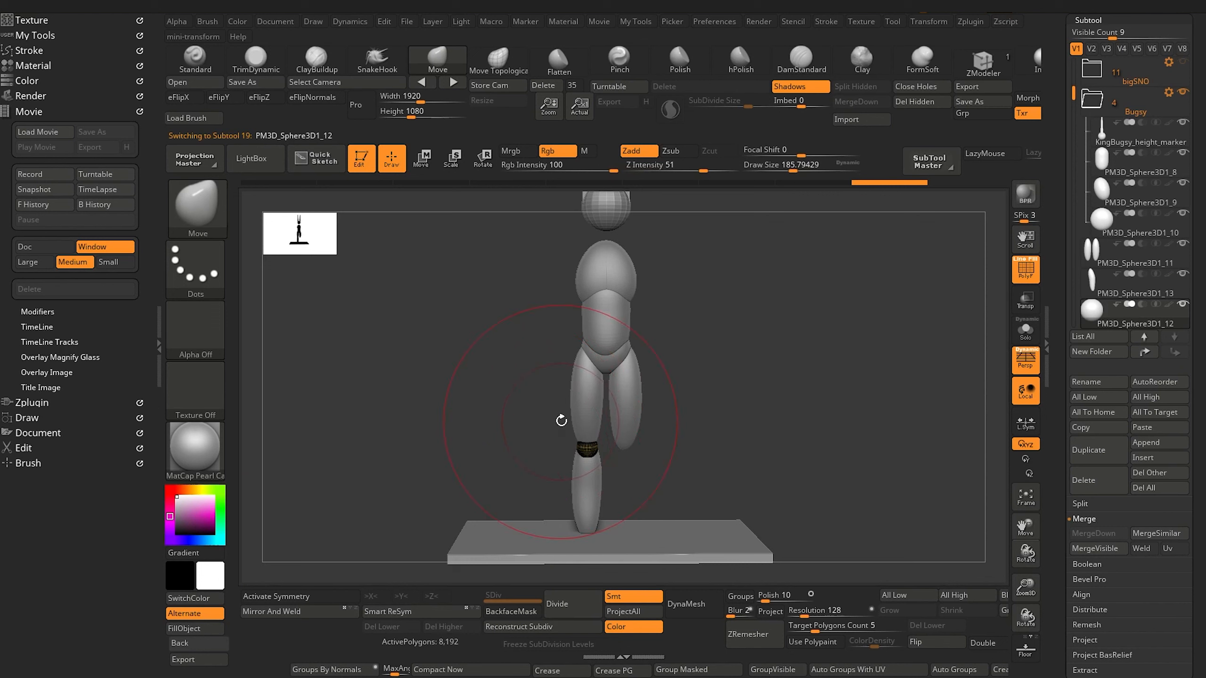
left_click(285, 596)
left_click(273, 612)
left_click(587, 494, "alt")
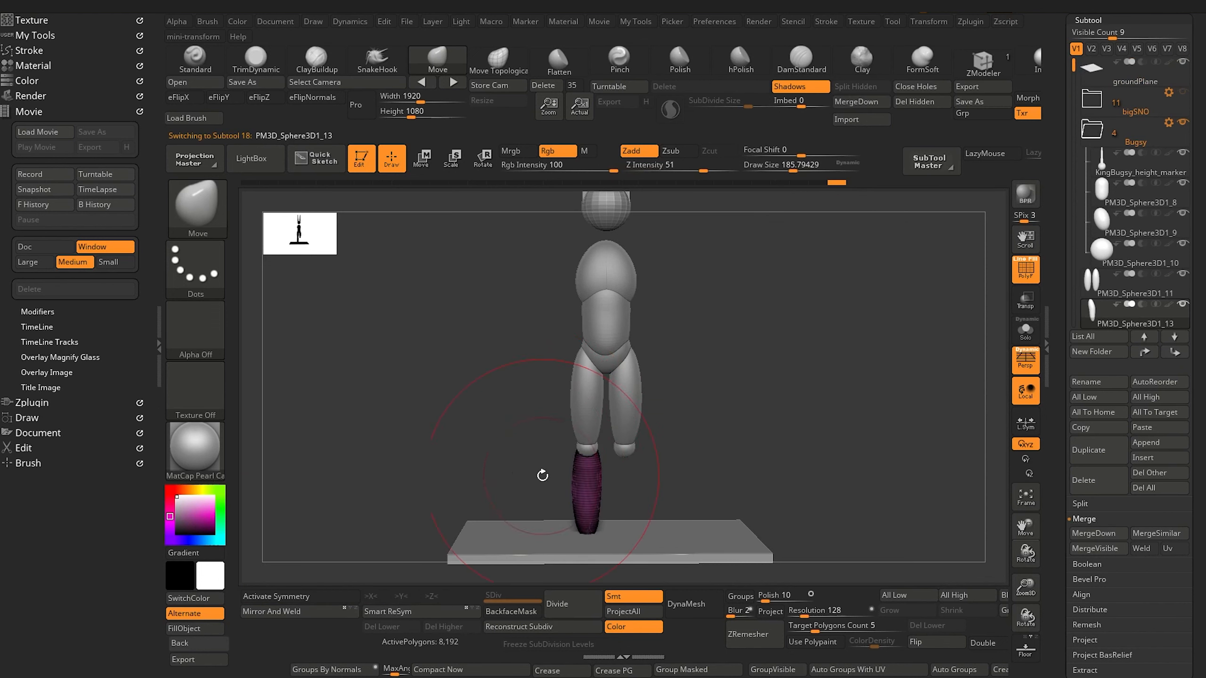
left_click(285, 596)
left_click(278, 612)
Select the mirrored thighs and reshape their lower inner contours symmetrically with the Move Topological brush.
left_click_drag(430, 350, 526, 532)
left_click_drag(511, 288, 514, 334, "alt")
left_click(589, 372, "alt")
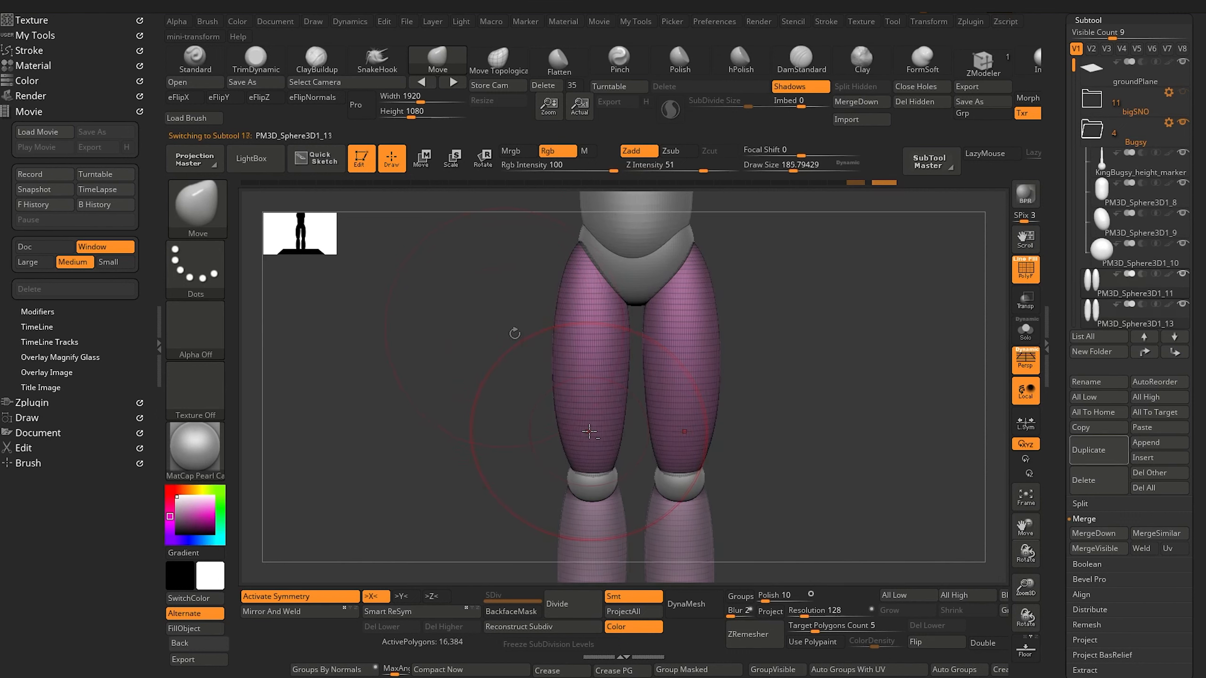
key("ctrl+shift+d")
left_click(493, 61)
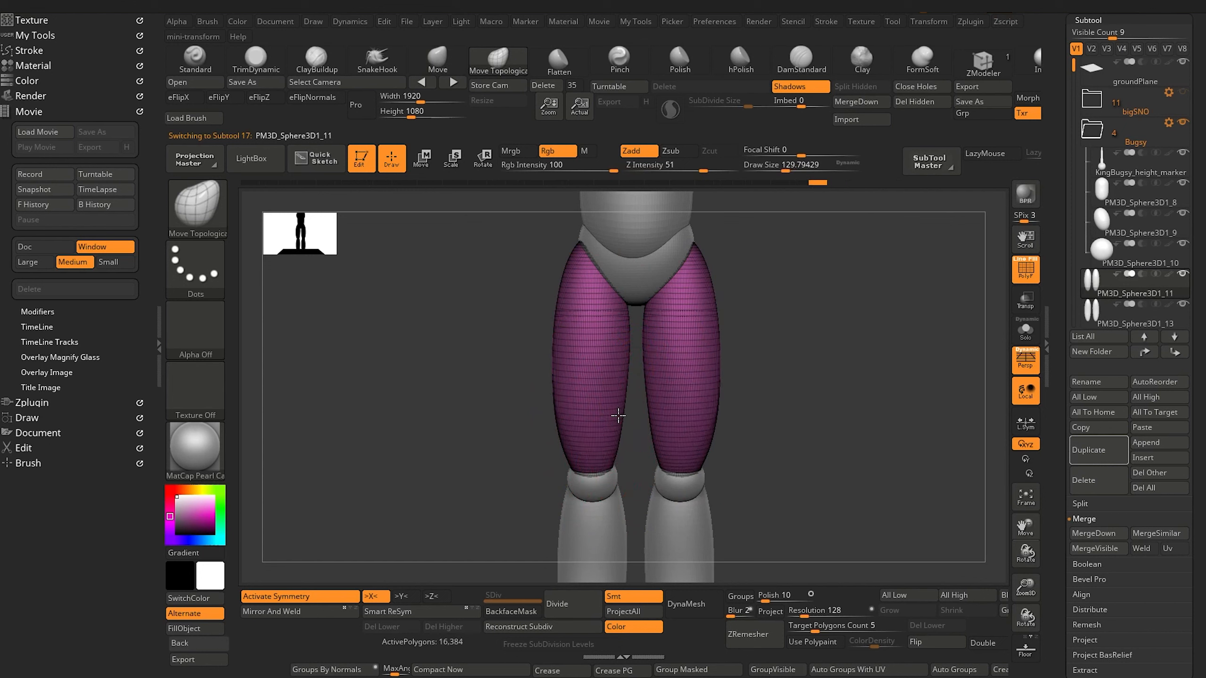
left_click_drag(612, 463, 614, 461)
left_click_drag(621, 411, 621, 415)
key("]")
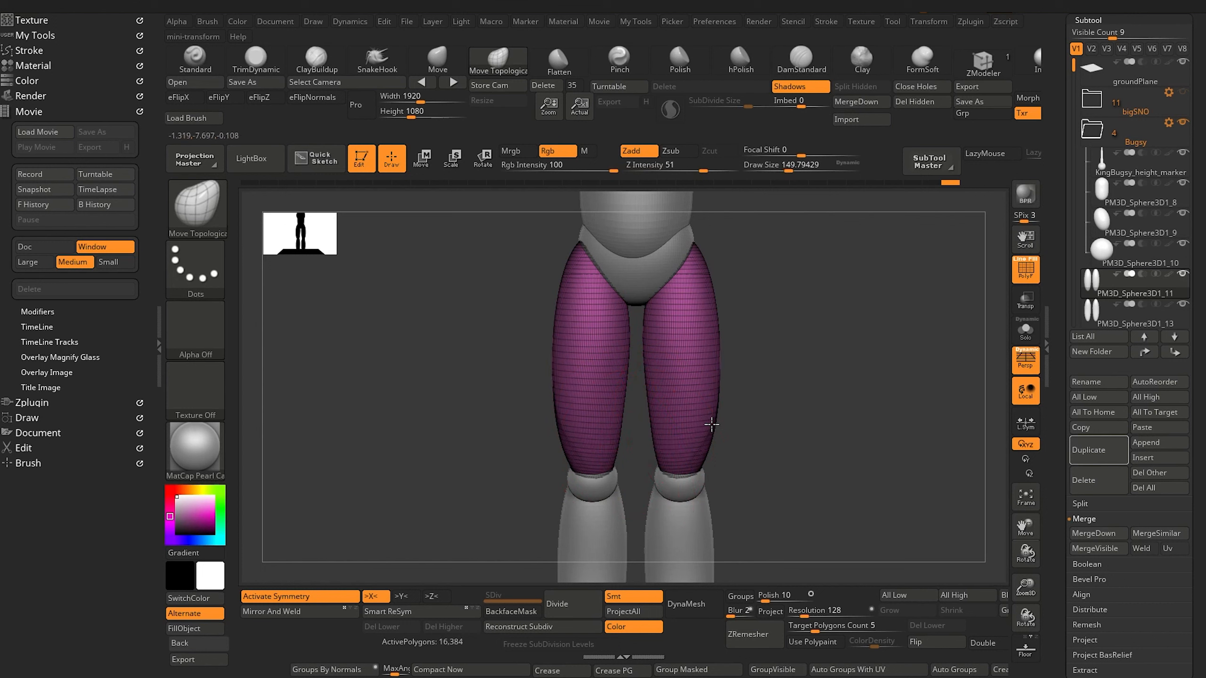
left_click(437, 59)
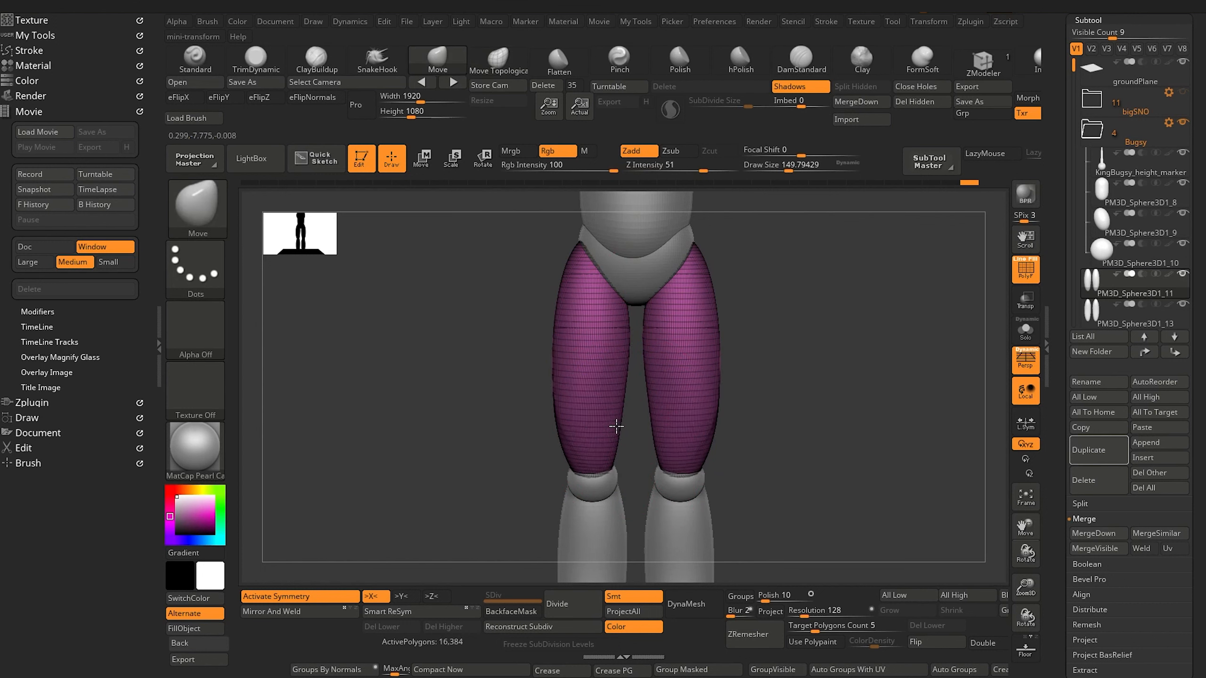
key("ctrl+z")
left_click(498, 59)
Refine the thighs' inner and outer contours with Move Topological, raising the draw size to about 174.
left_click_drag(616, 422, 619, 425)
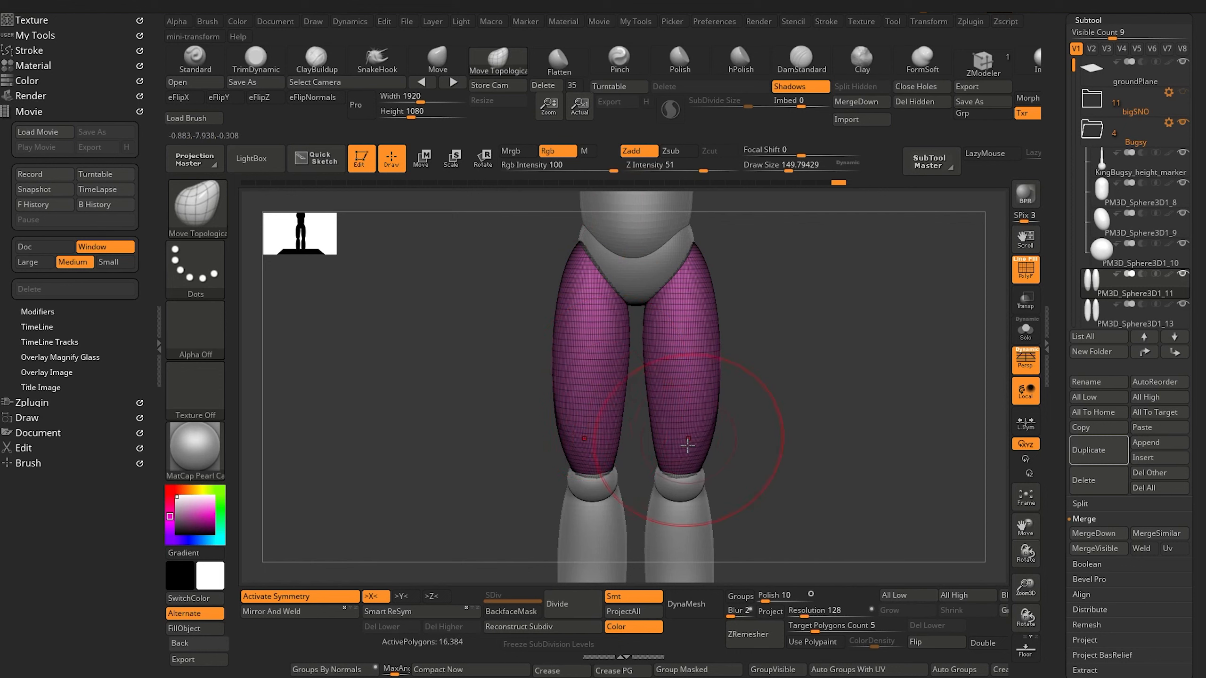
left_click_drag(714, 401, 712, 402)
key("bracketright")
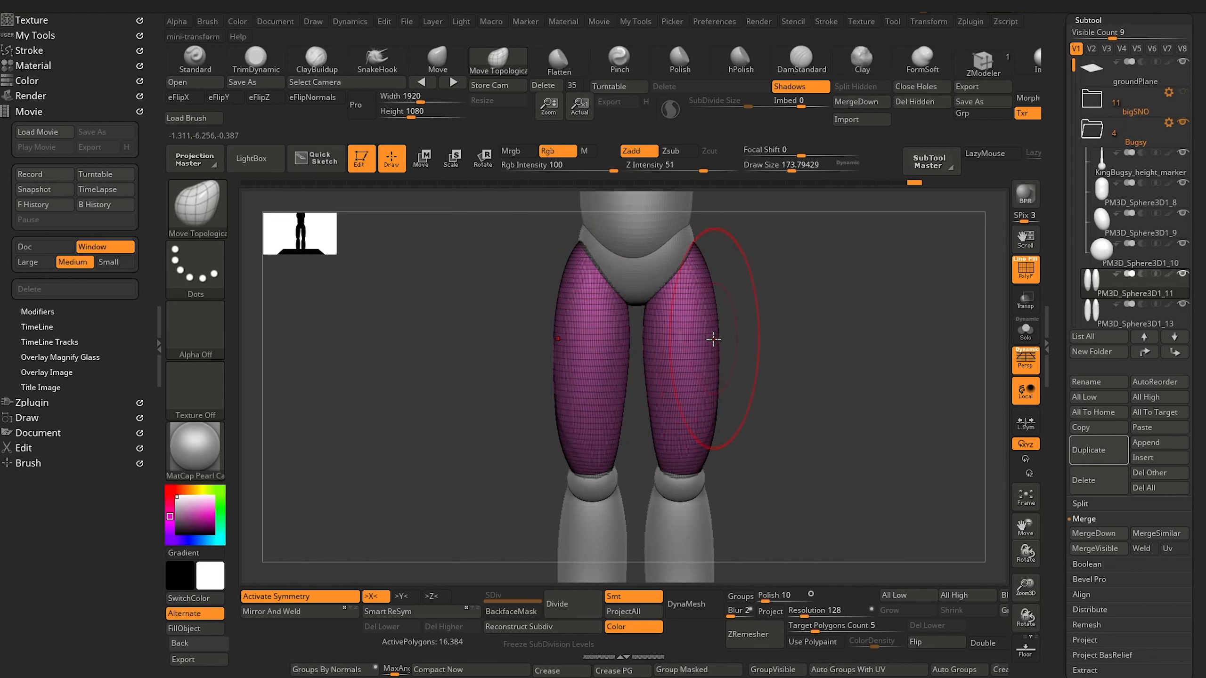
left_click_drag(712, 339, 709, 297)
Reshape the pelvis sphere's profile, and curve the waist inward above it, with the Move Topological brush.
left_click_drag(484, 350, 439, 267, "alt")
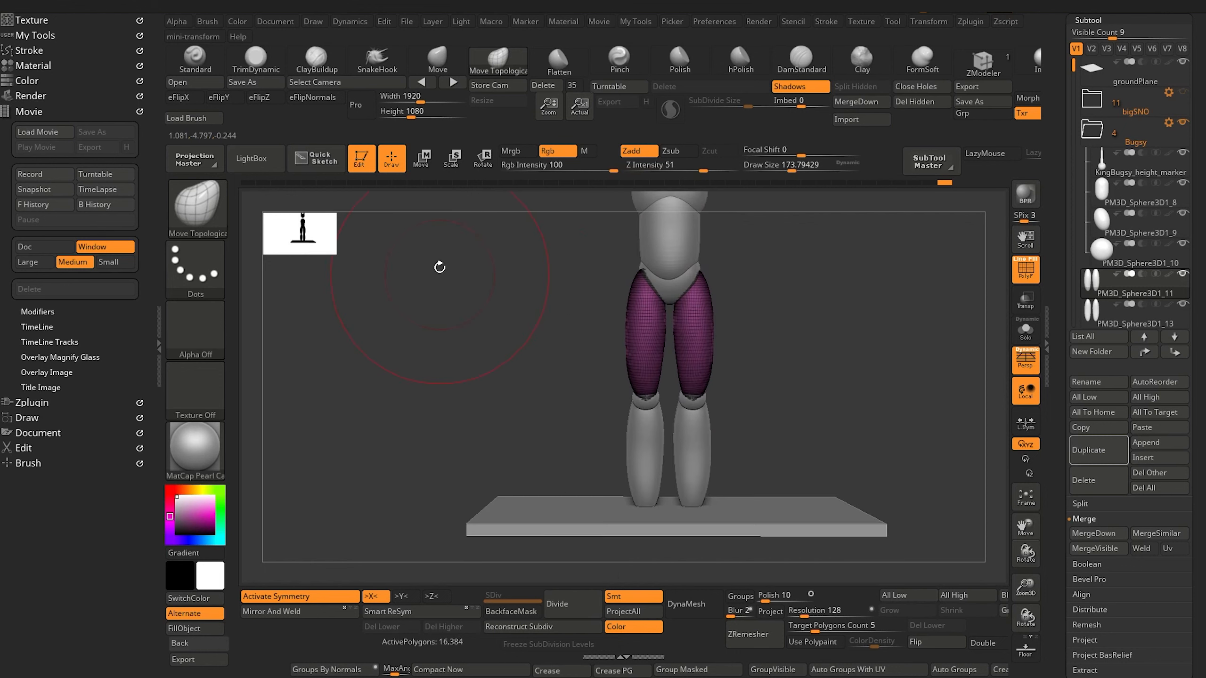
mouse_move(439, 350)
left_mouse_down("alt")
mouse_move(455, 444)
mouse_move(464, 424)
mouse_move(581, 422)
mouse_move(529, 416)
mouse_move(538, 422)
mouse_move(474, 436)
mouse_move(480, 393)
mouse_move(498, 439)
mouse_move(483, 497)
left_mouse_up("alt")
left_click(667, 387, "alt")
left_click(736, 450, "alt")
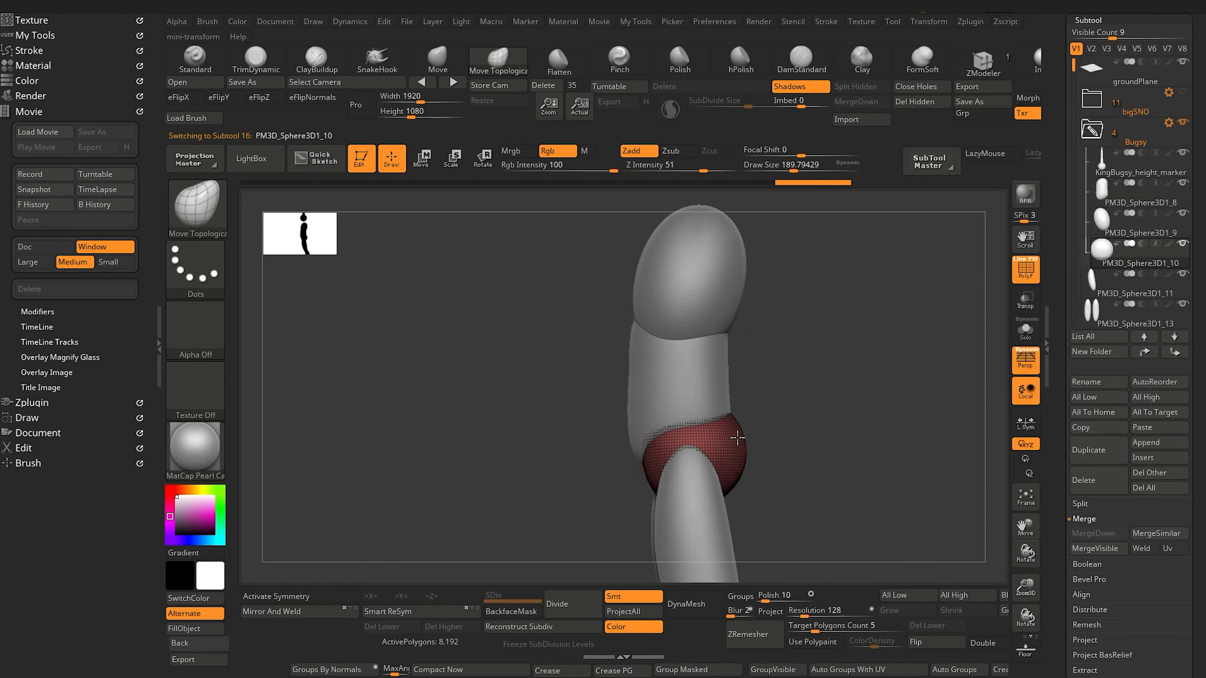
key("[")
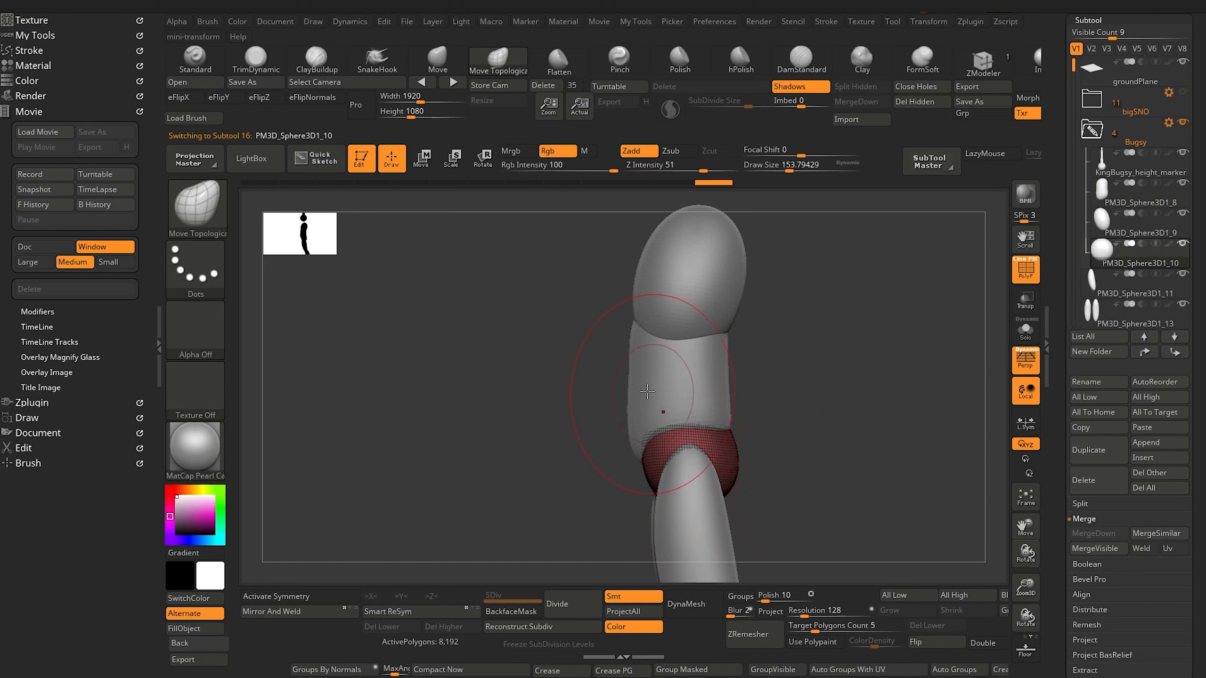
left_click(695, 384, "alt")
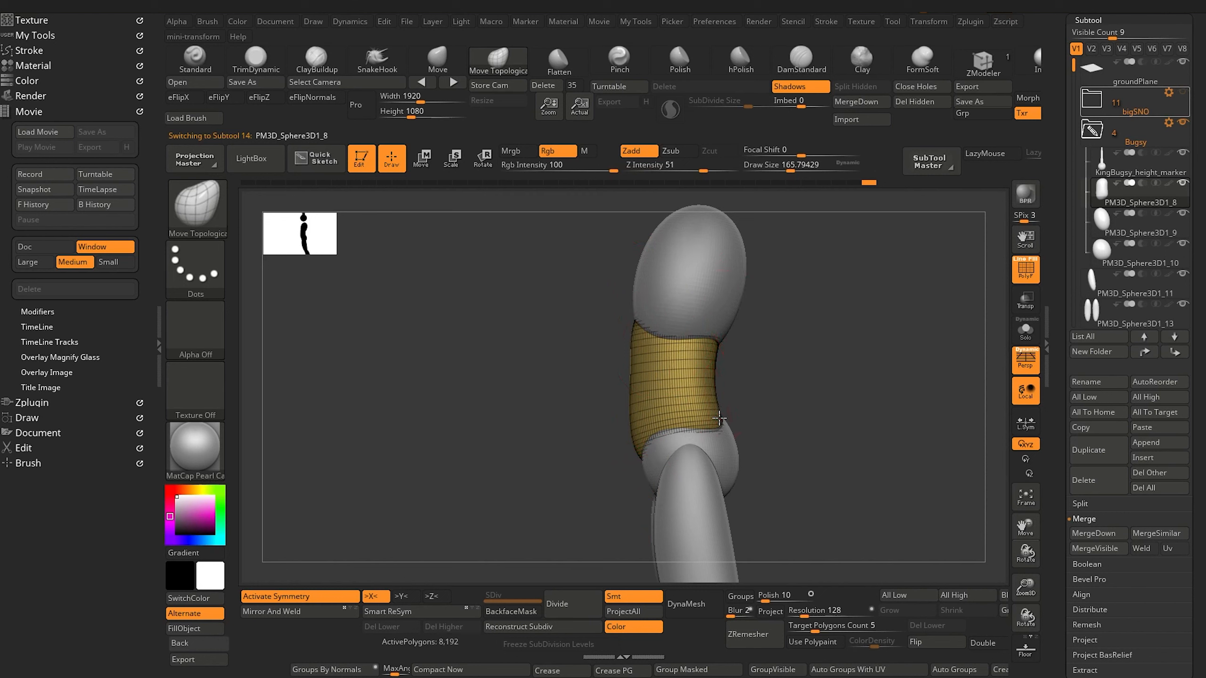
left_click_drag(563, 353, 505, 396)
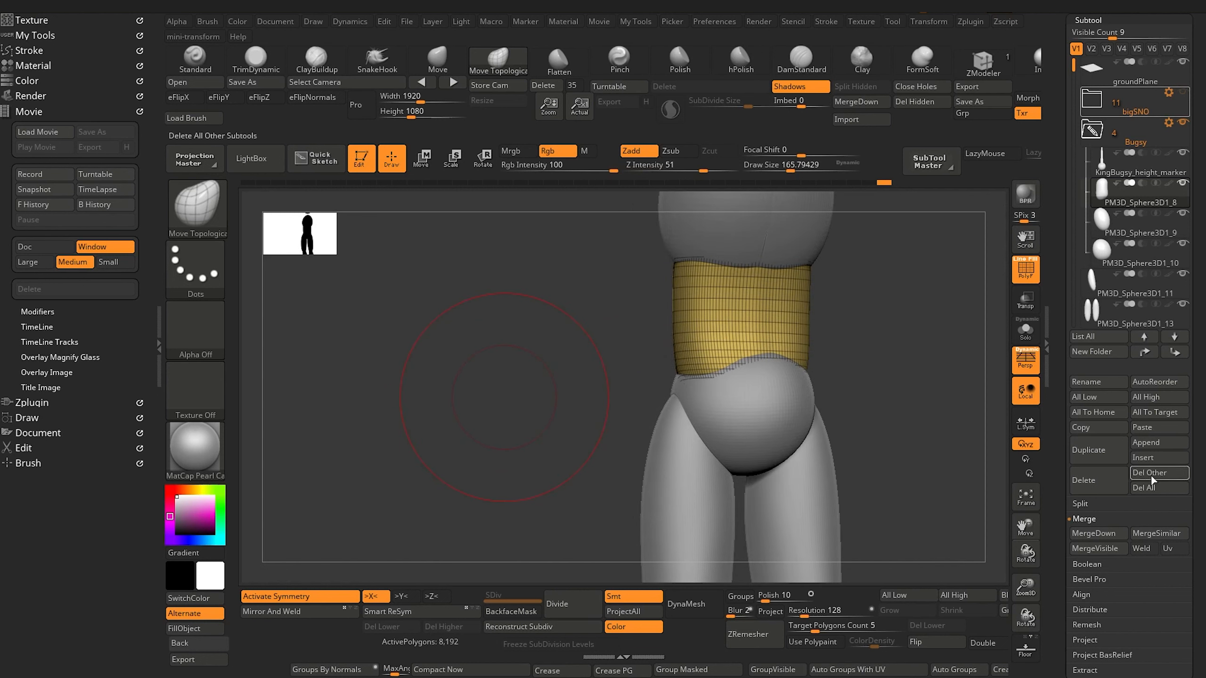
Append another Sphere3D subtool, activate it and move it down and in depth so it protrudes from the pelvis.
left_click(1164, 442)
left_click(603, 479)
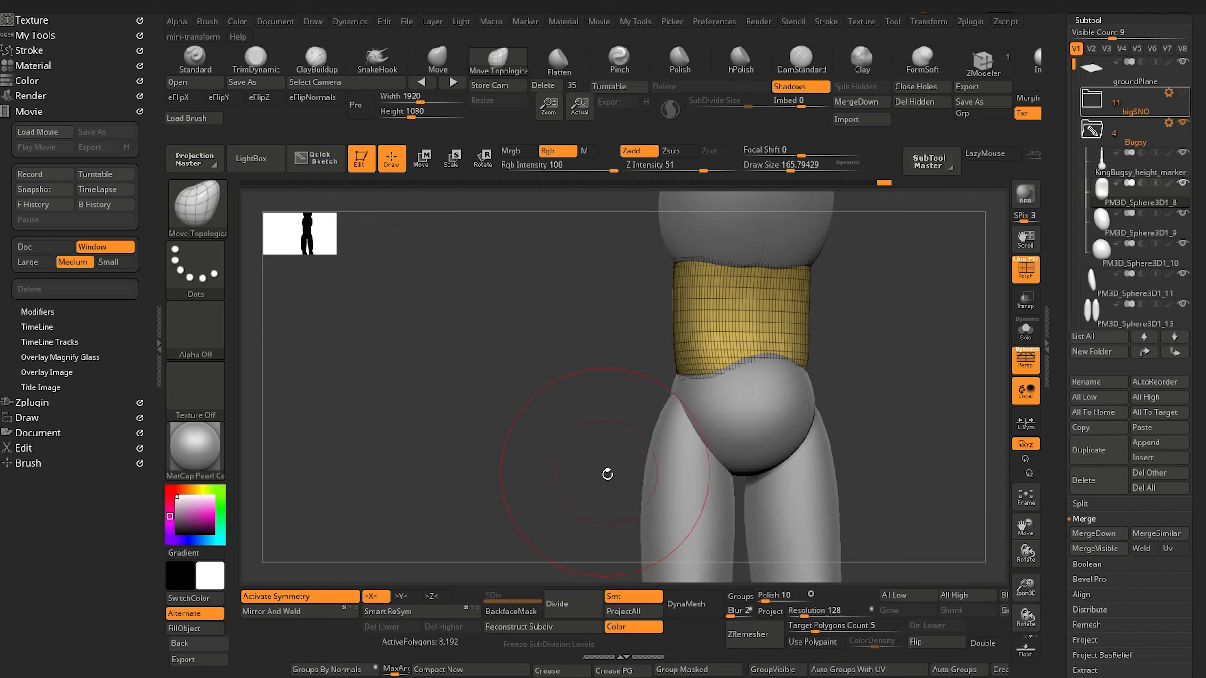
left_click_drag(469, 436, 476, 342)
left_click(733, 292, "alt")
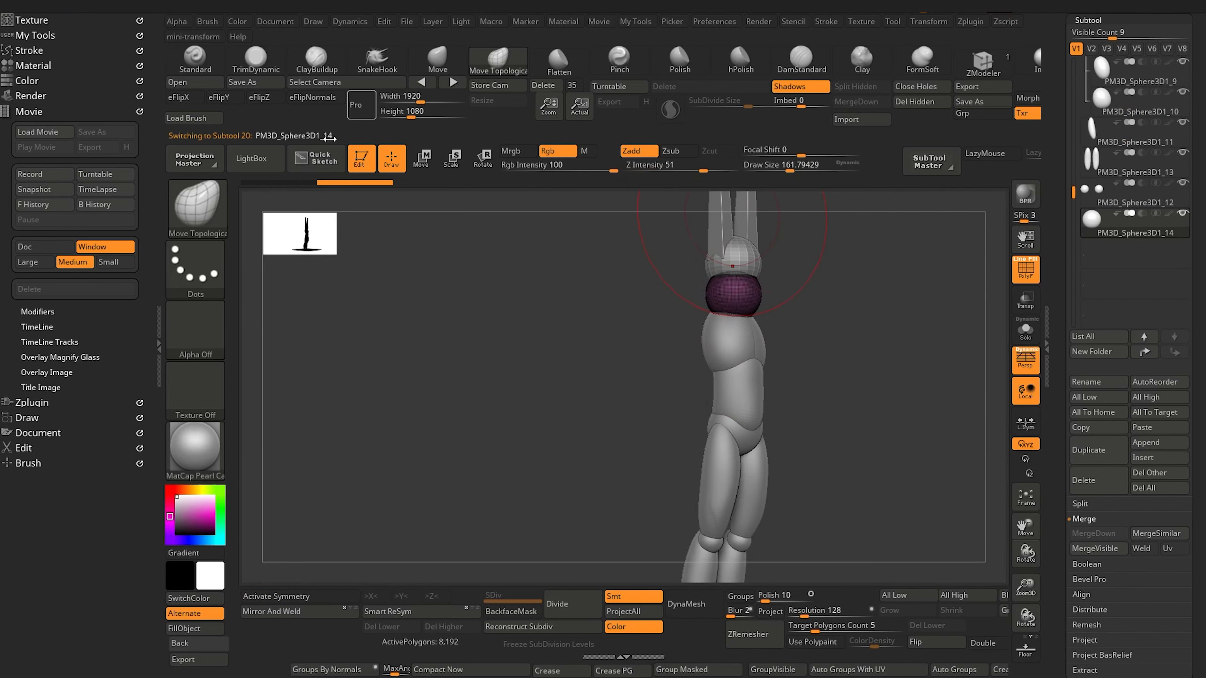
key("w")
left_click_drag(733, 371, 733, 481)
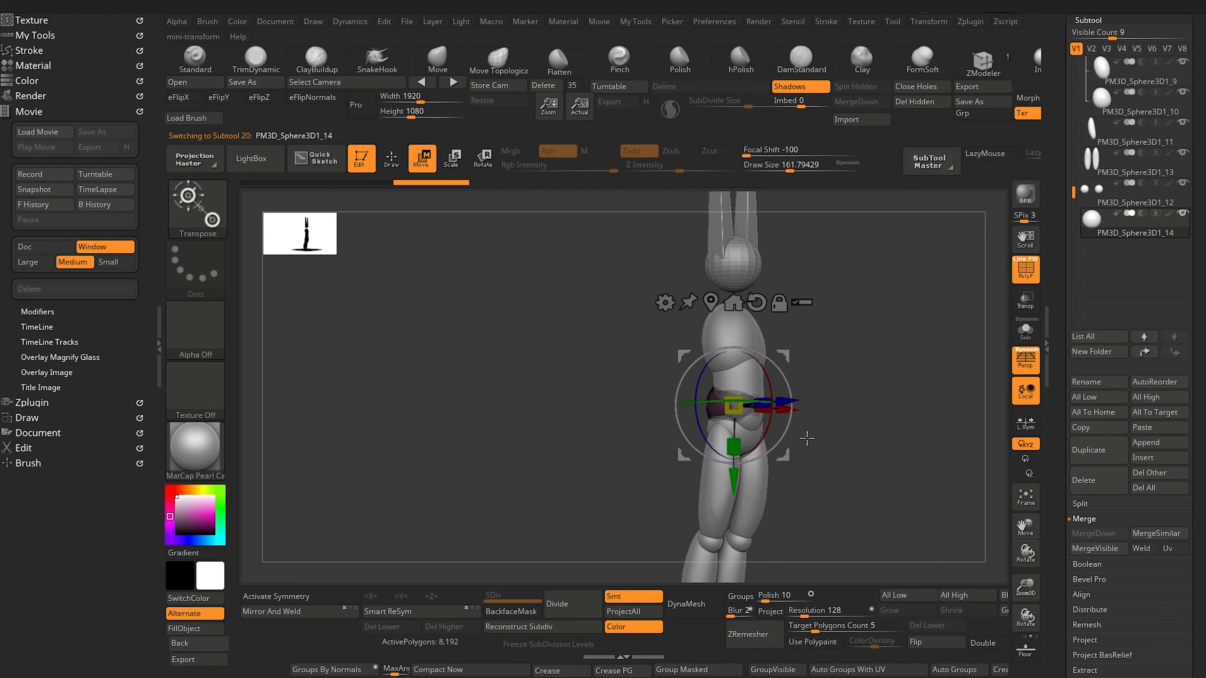
left_click_drag(570, 436, 639, 518, "alt")
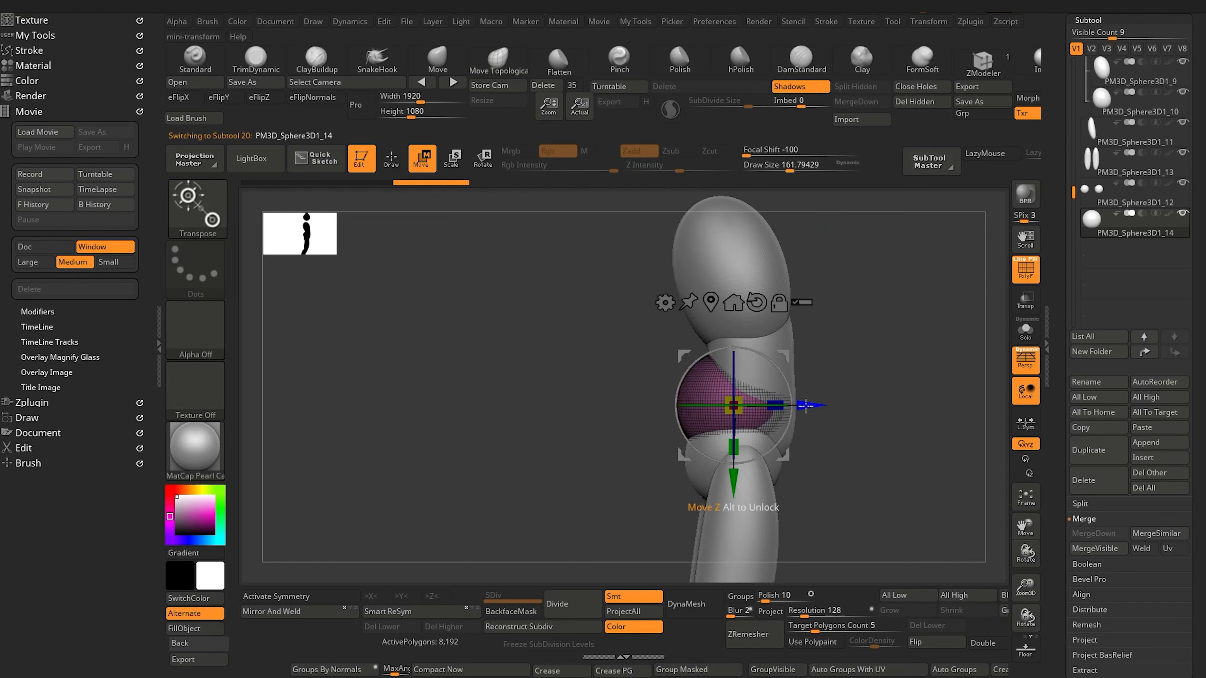
left_click_drag(809, 406, 795, 406)
left_click_drag(728, 495, 728, 551)
Push the upper side of the buttocks sphere into the pelvis with the Move Topological brush, raising the draw size to about 218.
left_click_drag(547, 426, 349, 263)
key("q")
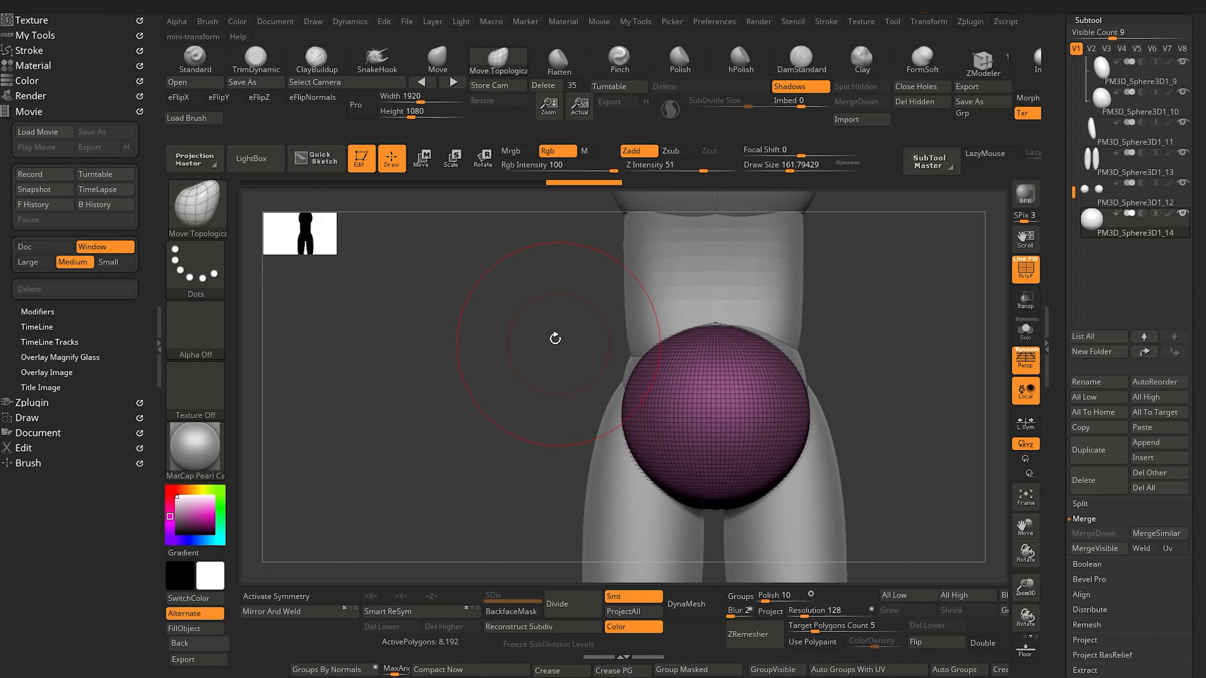
key("bracketright")
left_click_drag(452, 365, 633, 298)
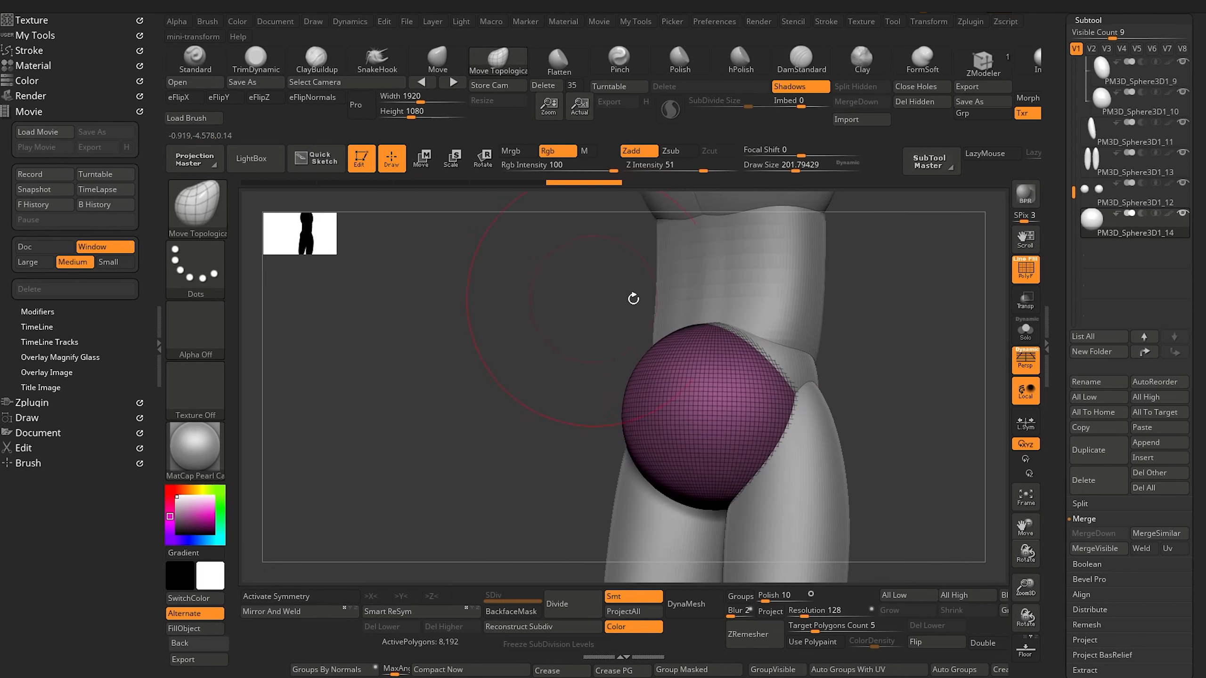
left_click_drag(541, 362, 517, 363)
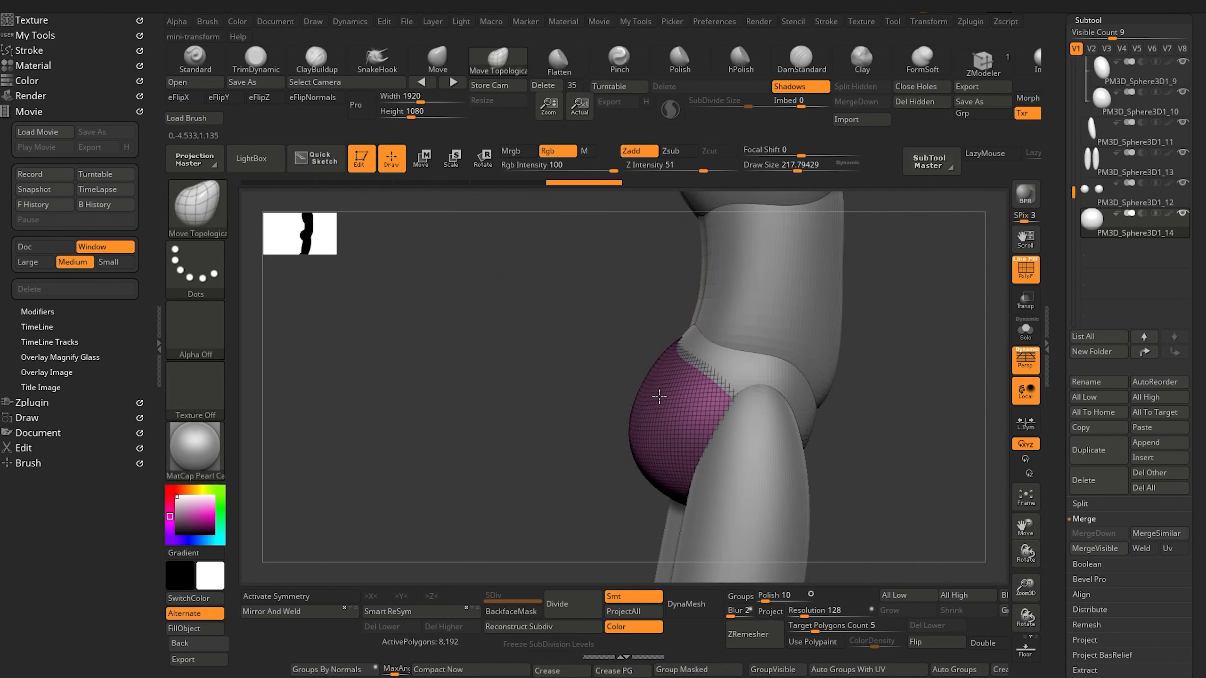
left_click_drag(614, 370, 638, 377)
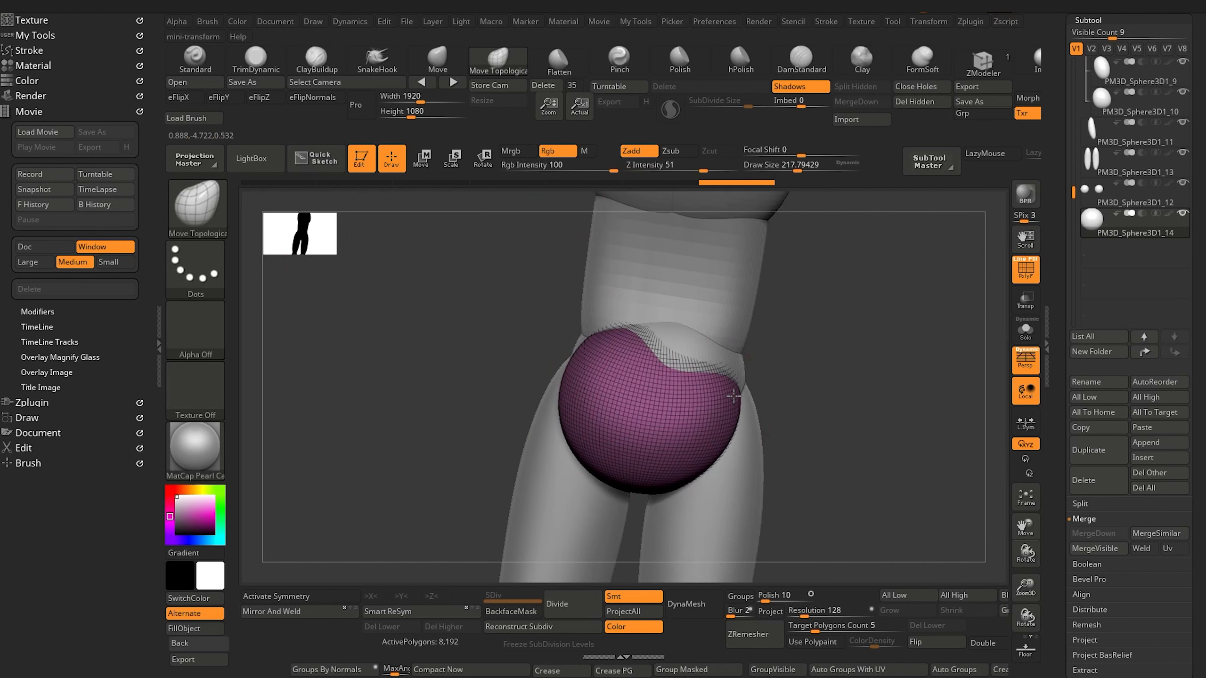
Turn on X symmetry, apply Mirror And Weld to the buttocks sphere, and pull its lower sides outward with Move Topological.
left_click(278, 597)
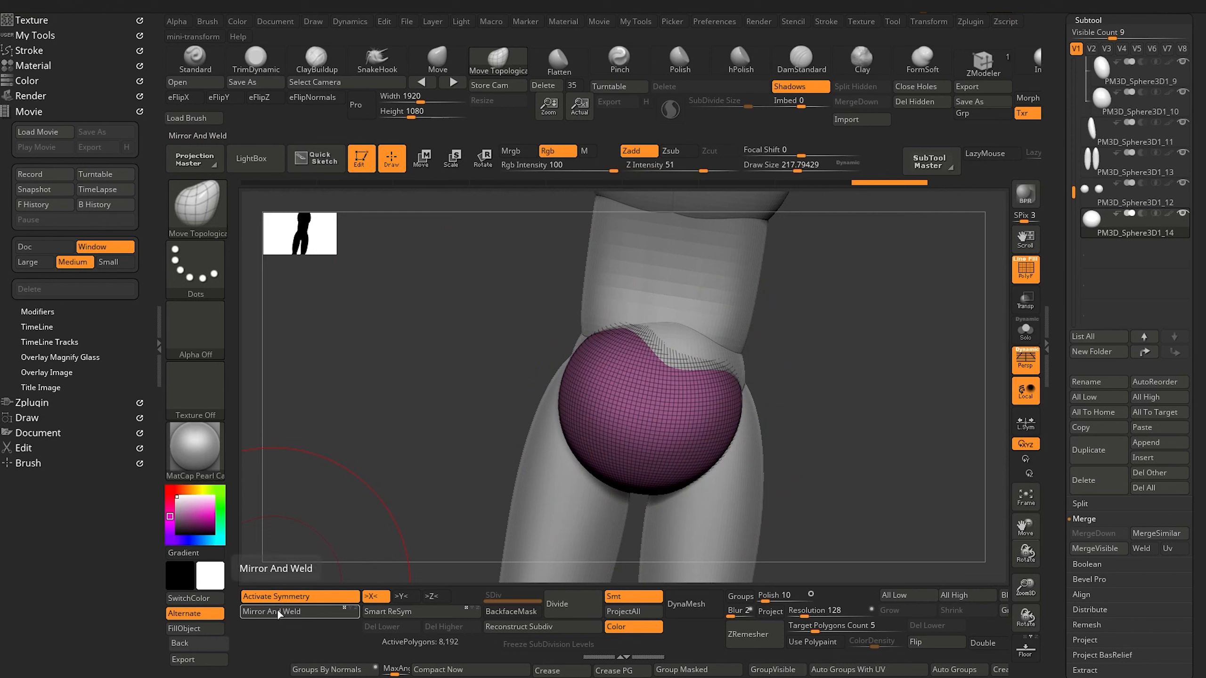
left_click(279, 613)
mouse_move(665, 472)
left_mouse_down()
mouse_move(691, 479)
mouse_move(640, 495)
mouse_move(631, 482)
mouse_move(711, 481)
left_mouse_up()
key("[")
left_click_drag(729, 399, 738, 398)
key("[")
left_click_drag(496, 348, 479, 347)
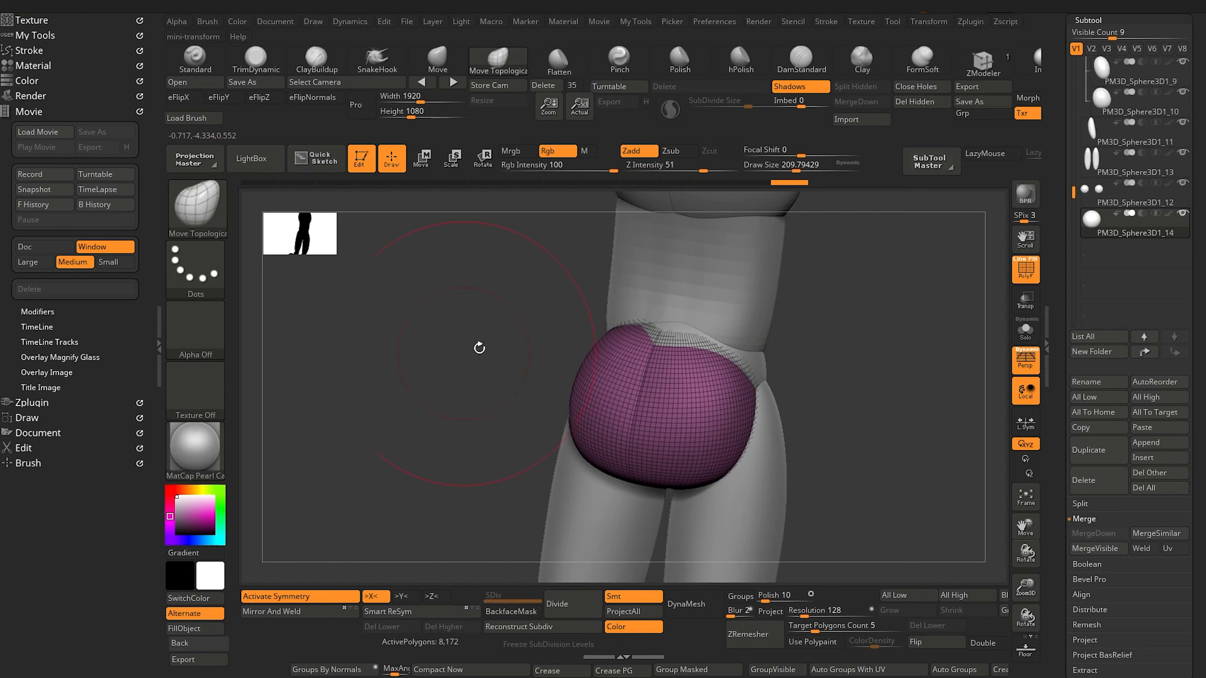
Reshape the buttocks' upper edge where it meets the waist with Move Topological, reducing the draw size to about 206.
left_click_drag(656, 344, 734, 347)
key("[")
key("[")
key("[")
left_click_drag(518, 336, 546, 338)
left_click_drag(655, 343, 659, 338)
left_click_drag(467, 363, 503, 369)
left_click_drag(531, 313, 332, 306)
Pull the buttocks' top centre down into a notch with symmetry on and a draw size of about 114, and hide the polyframe.
left_click(750, 366, "alt")
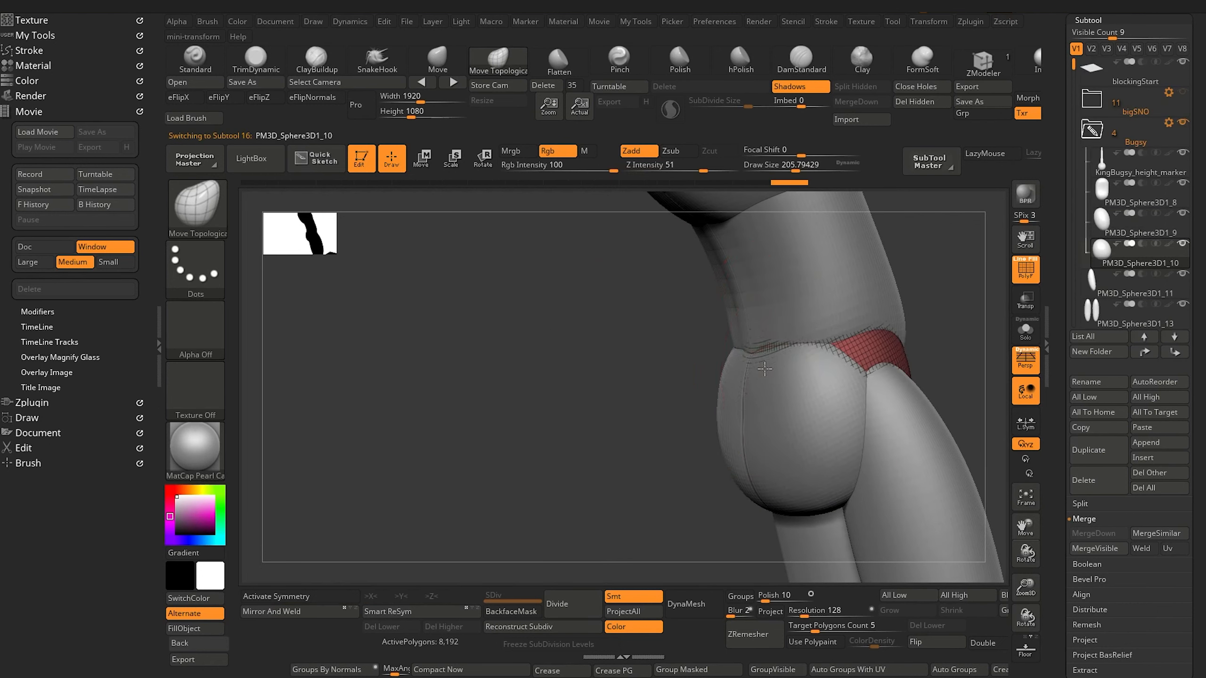
left_click_drag(582, 348, 552, 323)
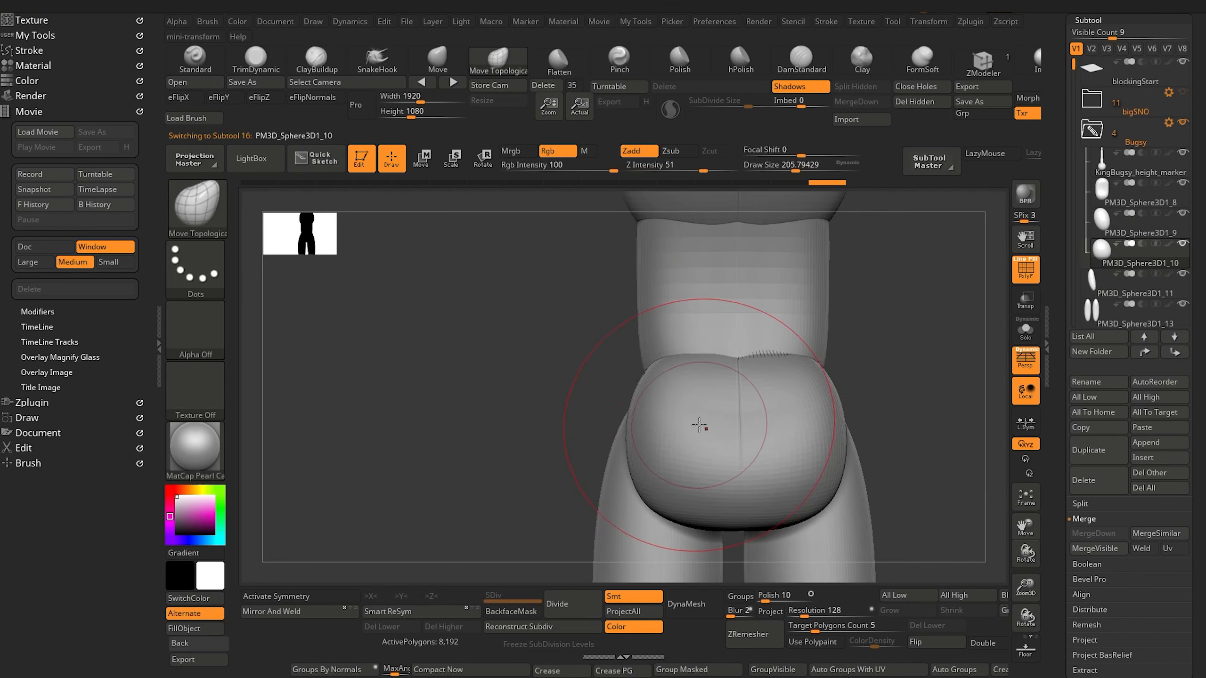
left_click(738, 368, "alt")
key("x")
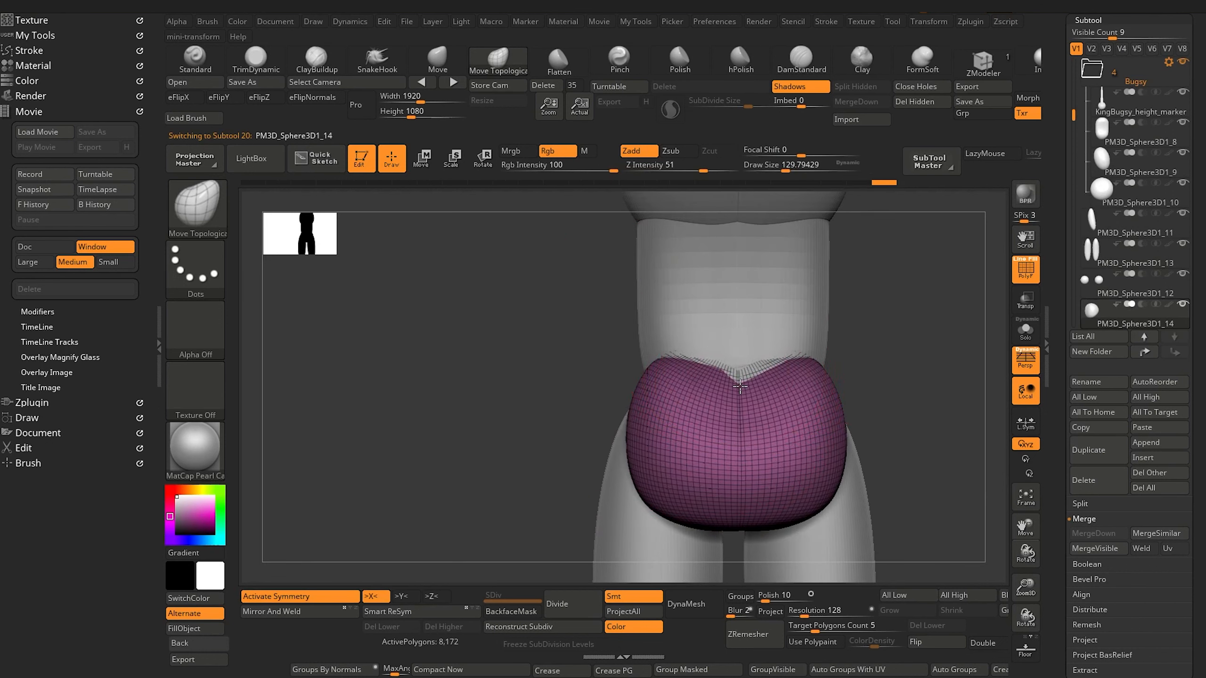
left_click(1024, 268)
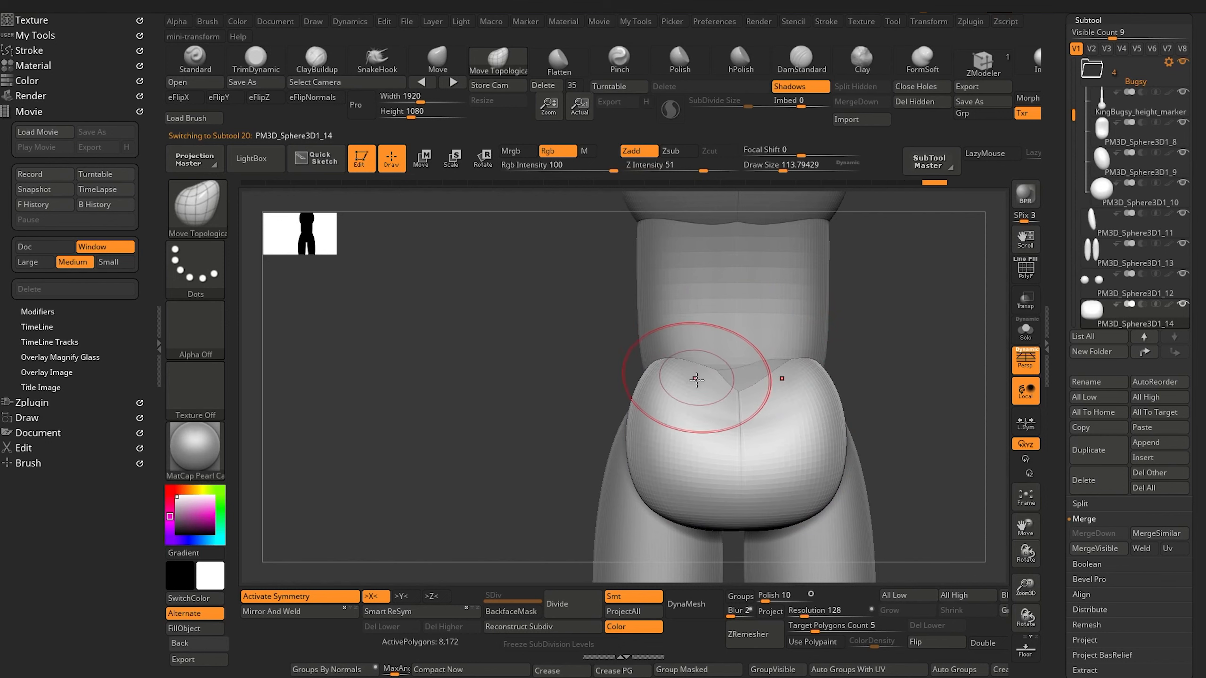
Select the pelvis, turn on its symmetry, adjust its rear contour with Move Topological, and reselect the buttocks.
left_click_drag(541, 366, 548, 369)
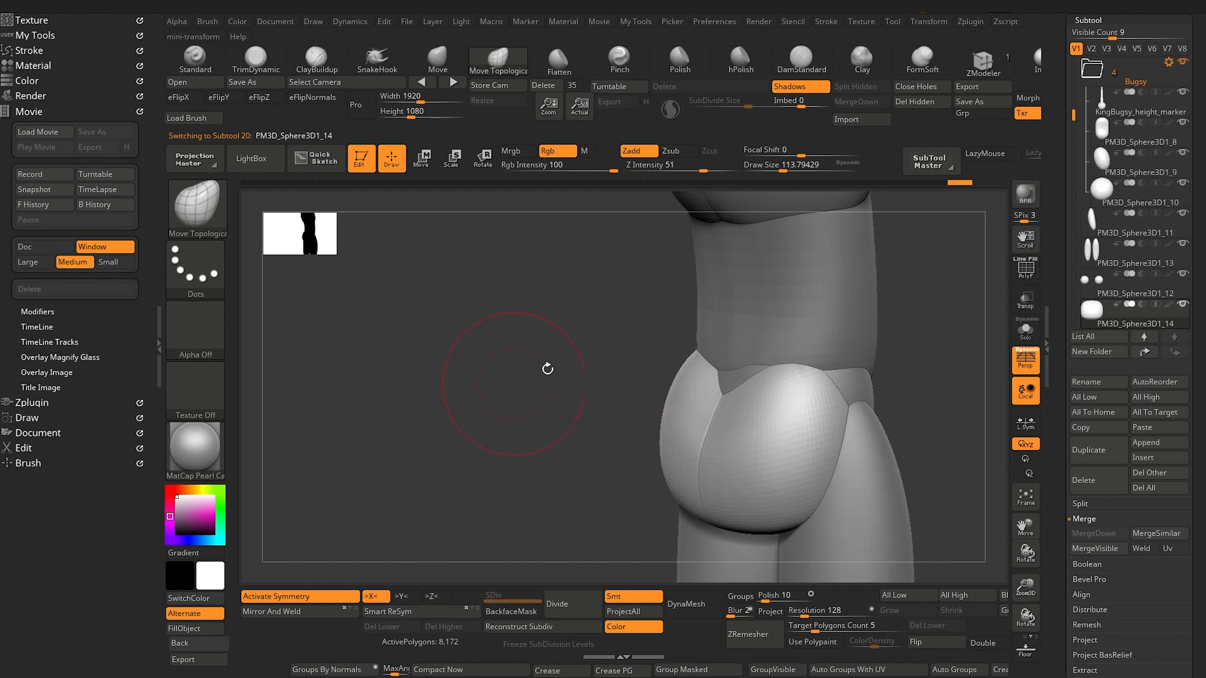
left_click(731, 380, "alt")
left_click(306, 597)
mouse_move(586, 371)
left_mouse_down()
mouse_move(567, 380)
mouse_move(541, 358)
mouse_move(479, 366)
mouse_move(601, 366)
left_mouse_up()
left_click(646, 403, "alt")
Square off the buttocks' outer sides and lower corners, and lift the bottom centre, with Move Topological at about 142 draw size.
left_click_drag(498, 385, 386, 394)
left_click_drag(600, 420, 608, 419)
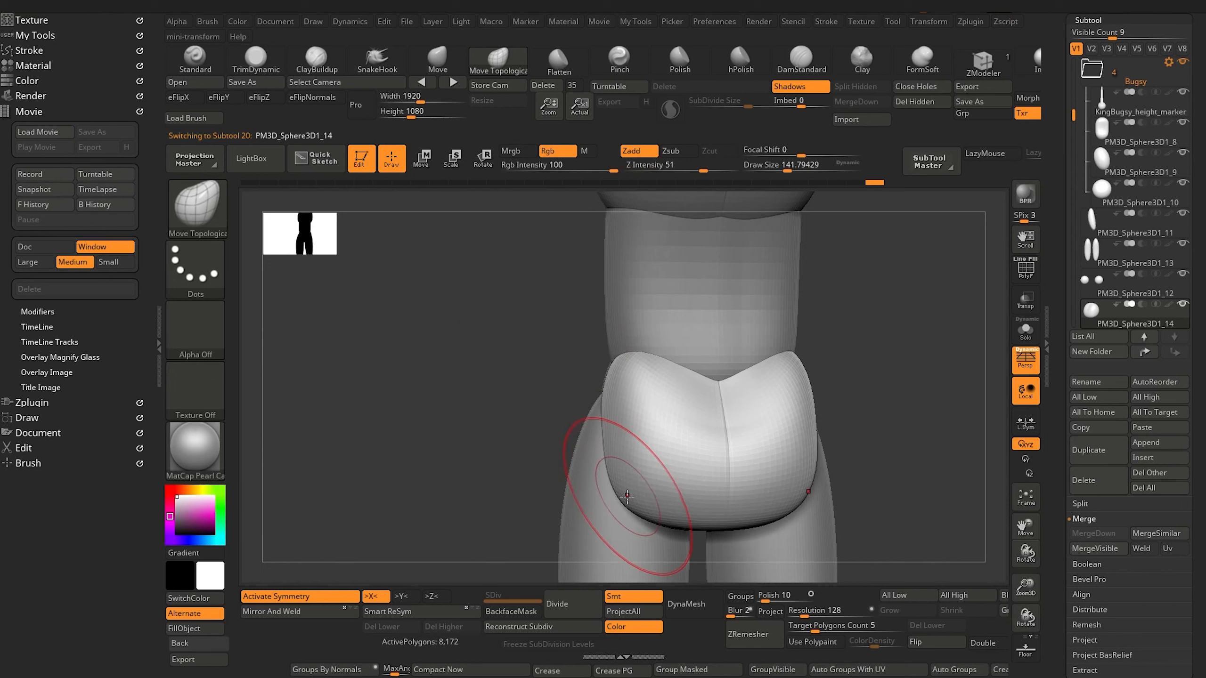
left_click_drag(626, 496, 614, 502)
left_click_drag(605, 449, 610, 447)
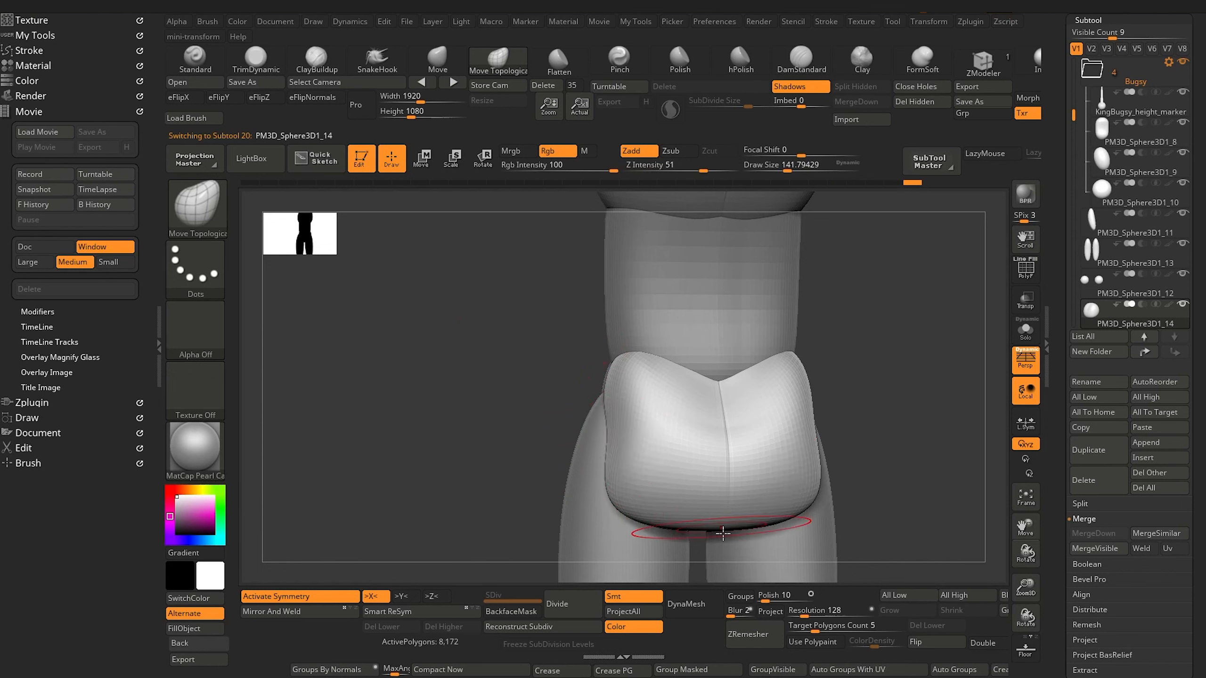
left_click_drag(507, 430, 522, 420)
key("bracketleft")
left_click_drag(713, 519, 714, 511)
left_click_drag(498, 406, 539, 338)
Carve a vertical crease down the centre of the buttocks with repeated DamStandard strokes, reducing the draw size to about 46.
left_click(801, 59)
left_click_drag(718, 353, 717, 430)
left_click_drag(572, 369, 582, 406)
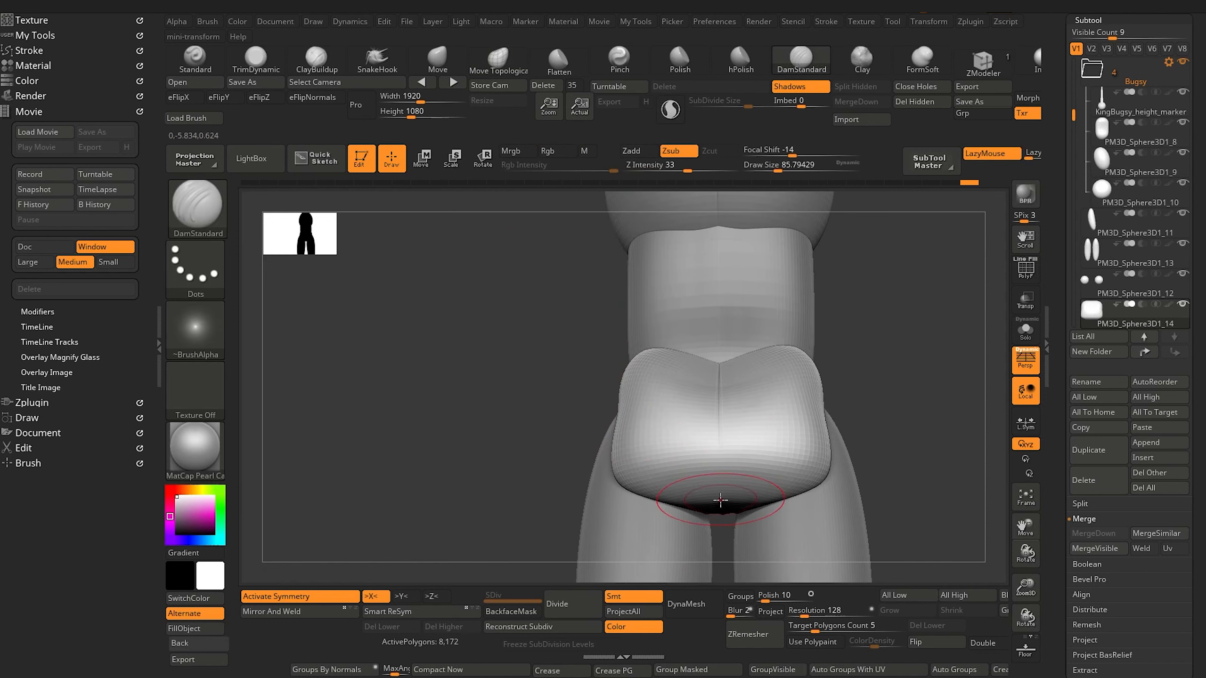
left_click_drag(713, 389, 725, 468)
left_click_drag(722, 423, 721, 492)
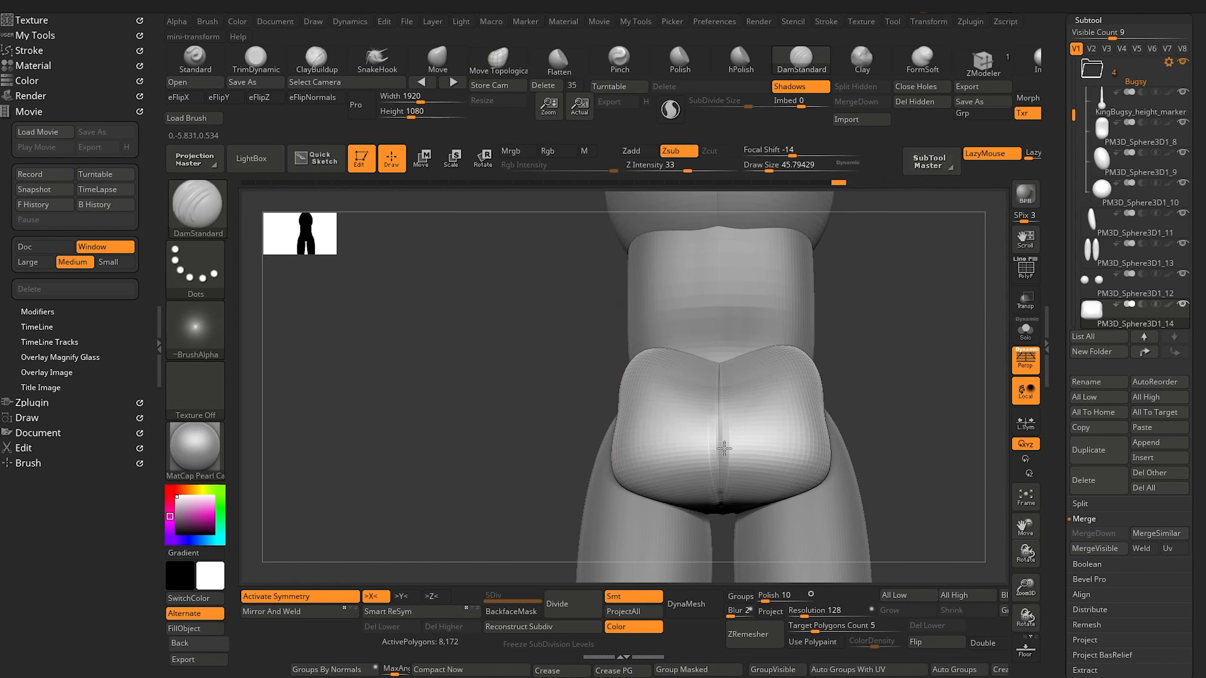
left_click_drag(721, 376, 721, 506)
mouse_move(546, 356)
left_mouse_down()
mouse_move(536, 361)
mouse_move(545, 330)
left_mouse_up()
left_click_drag(719, 430, 720, 494)
left_click_drag(720, 427, 720, 498)
mouse_move(527, 413)
left_mouse_down()
mouse_move(500, 476)
mouse_move(499, 334)
left_mouse_up()
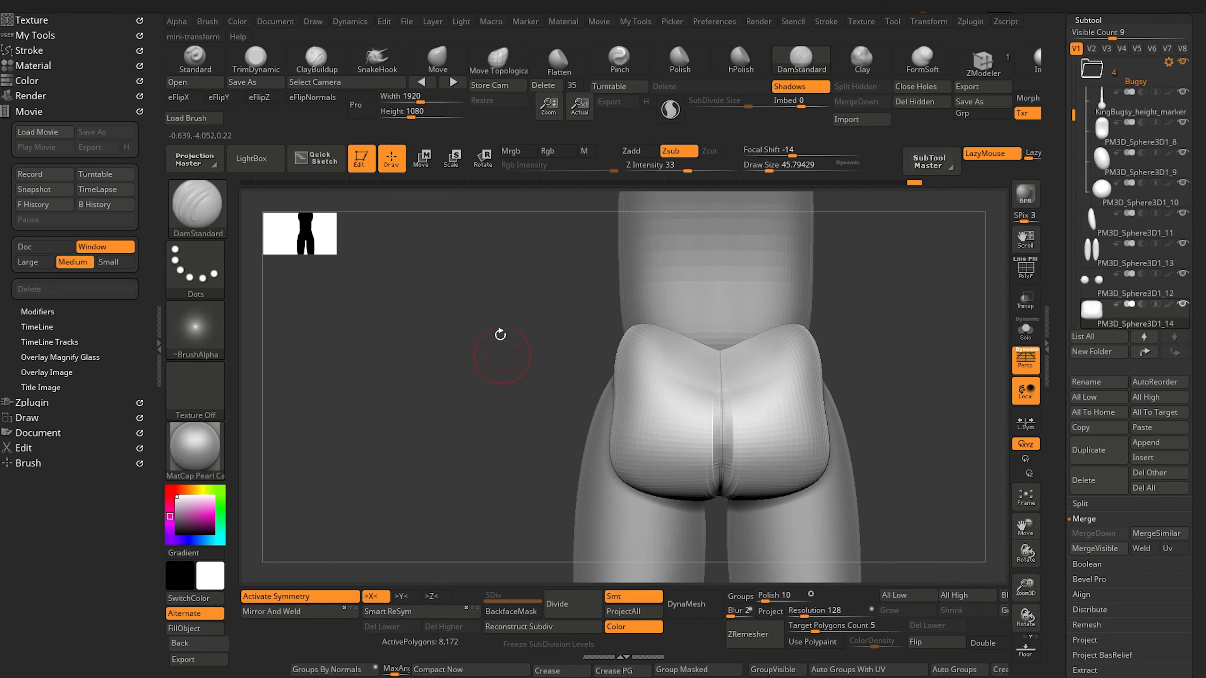
Refine the buttocks' outer and lower contours with Move Topological at a draw size of about 110.
left_click(493, 58)
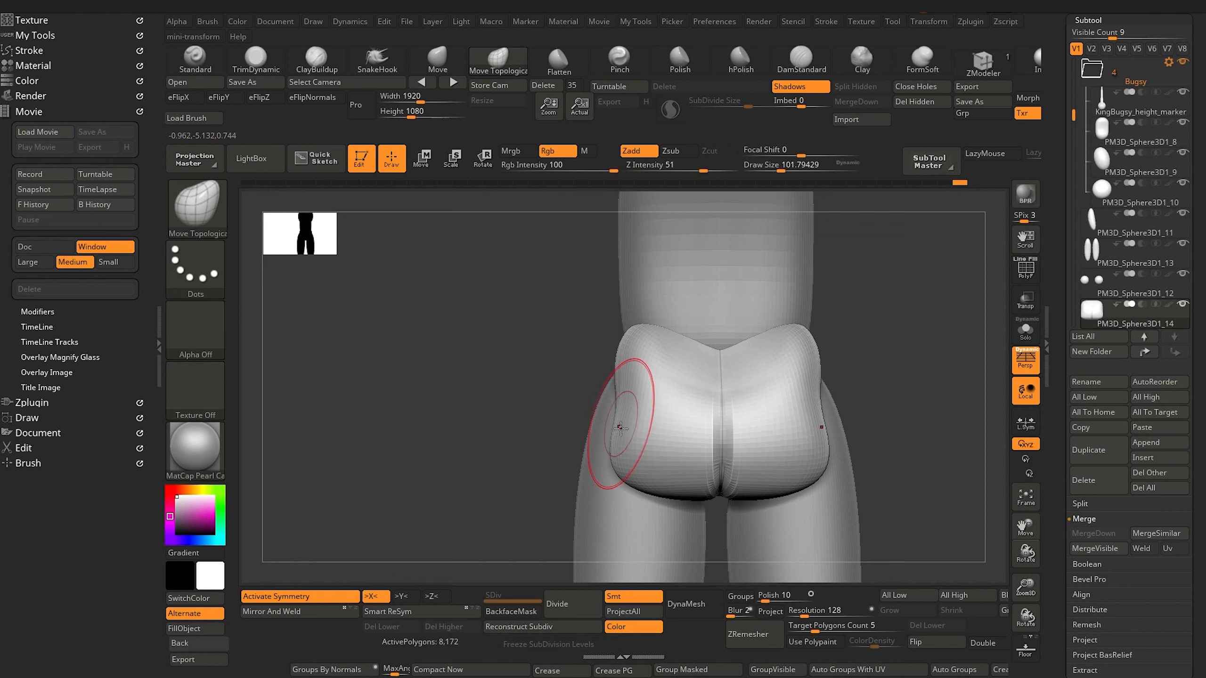
key("]")
mouse_move(638, 486)
left_mouse_down()
mouse_move(656, 494)
mouse_move(623, 479)
left_mouse_up()
left_click_drag(680, 506, 678, 502)
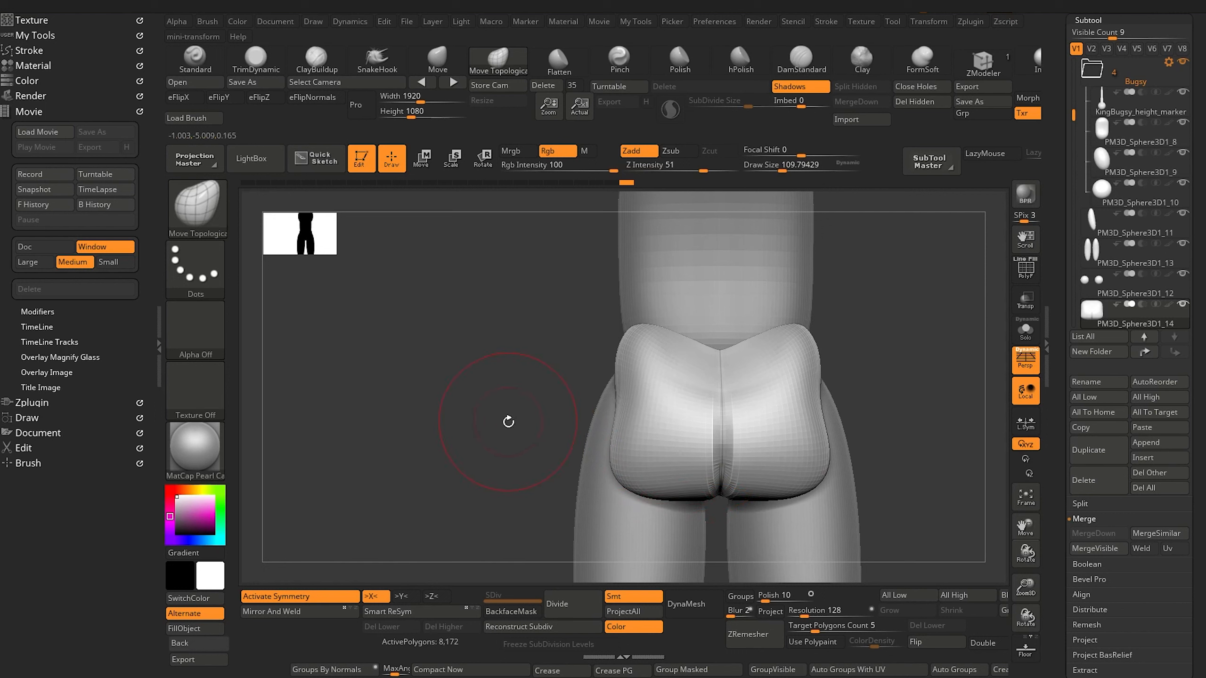
left_click_drag(508, 422, 515, 355, "alt")
Show the bigSNO folder in place of Bugsy to examine the reference figure's hips, and switch the visibility back to Bugsy.
left_click_drag(1053, 96, 1053, 180)
left_click(1093, 153)
left_click_drag(1075, 244, 1073, 159)
left_click(1182, 207)
left_click(1182, 177)
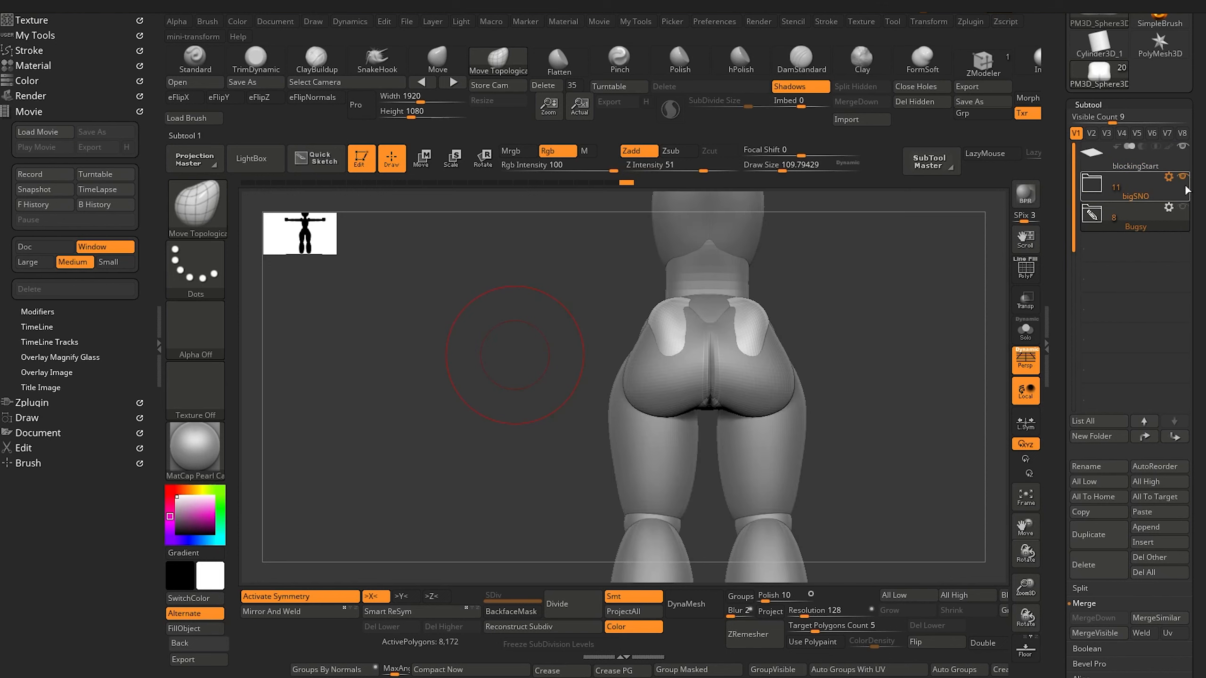
left_click_drag(498, 403, 550, 374)
left_click(1141, 187)
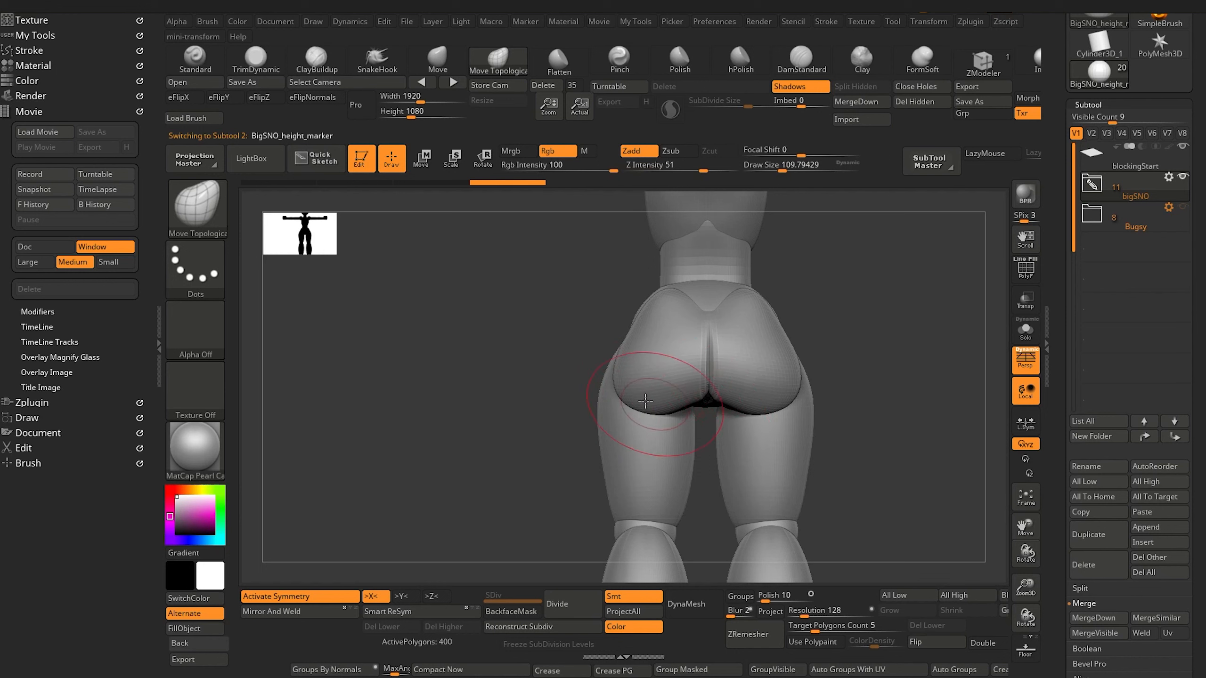
left_click_drag(563, 401, 456, 408)
left_click(1144, 217)
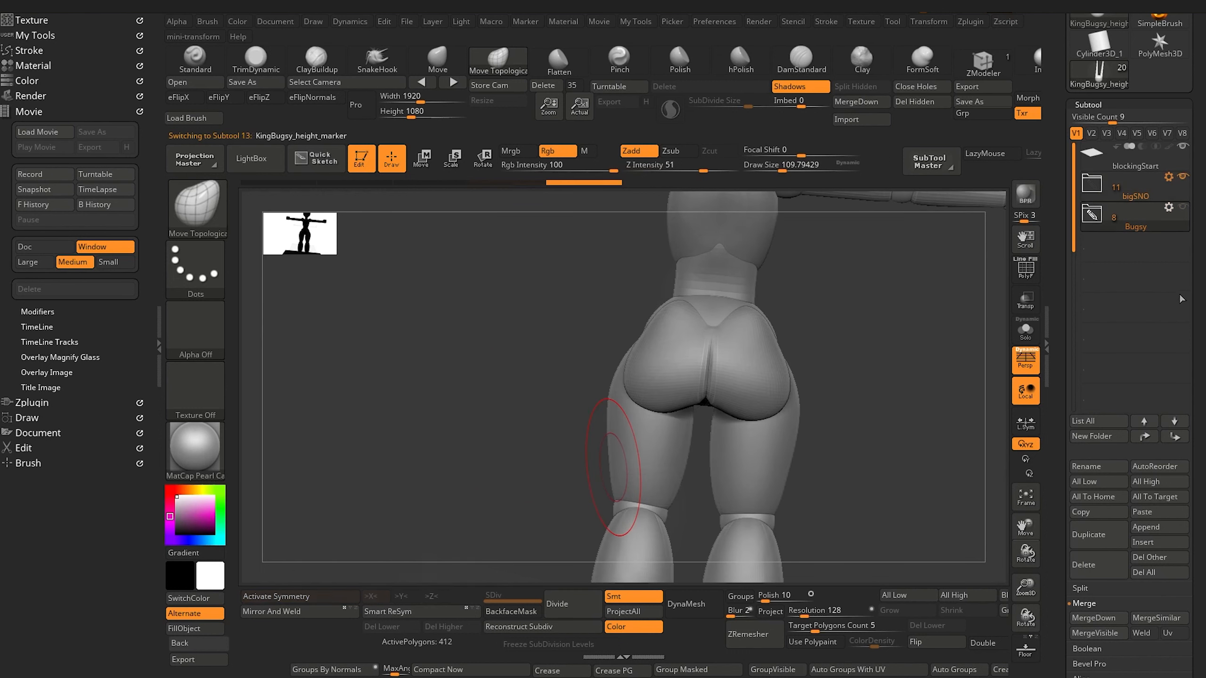
left_click(1183, 176)
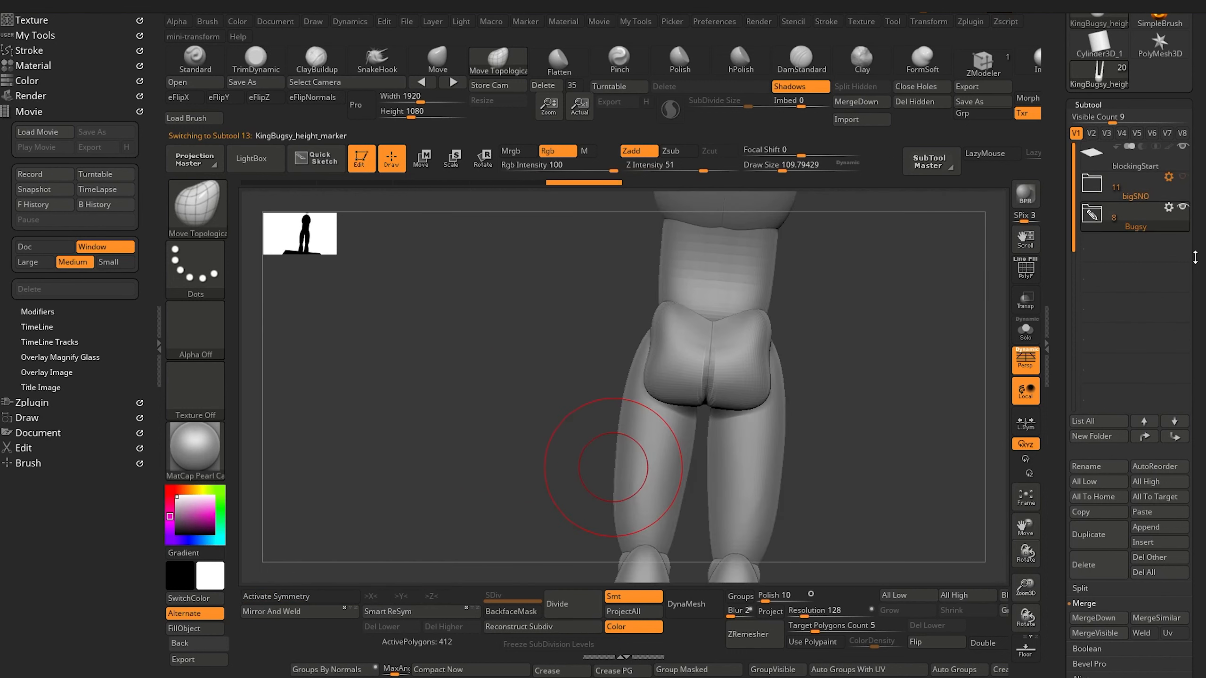
Reselect the buttocks with symmetry on and refine the crease's upper end with Move Topological, reducing the draw size to about 74.
left_click_drag(454, 412, 480, 412, "shift")
left_click_drag(592, 432, 530, 410, "alt")
key("x")
left_click(709, 392, "alt")
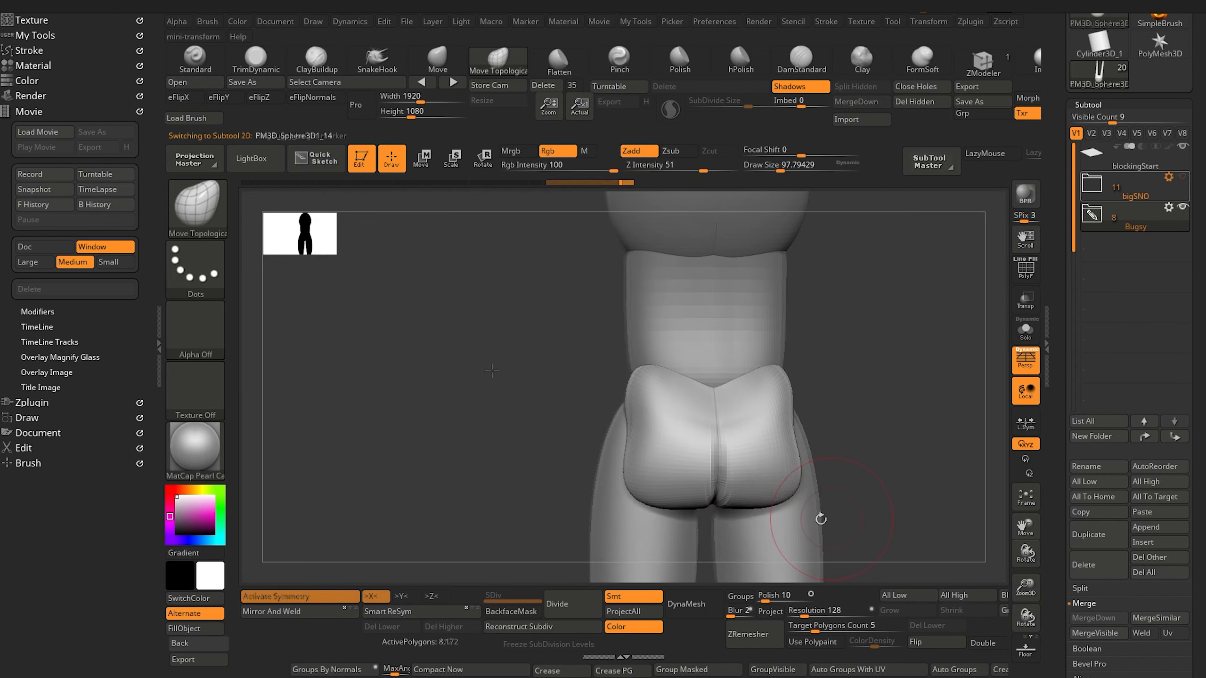
left_click_drag(522, 434, 496, 433)
key("bracketleft")
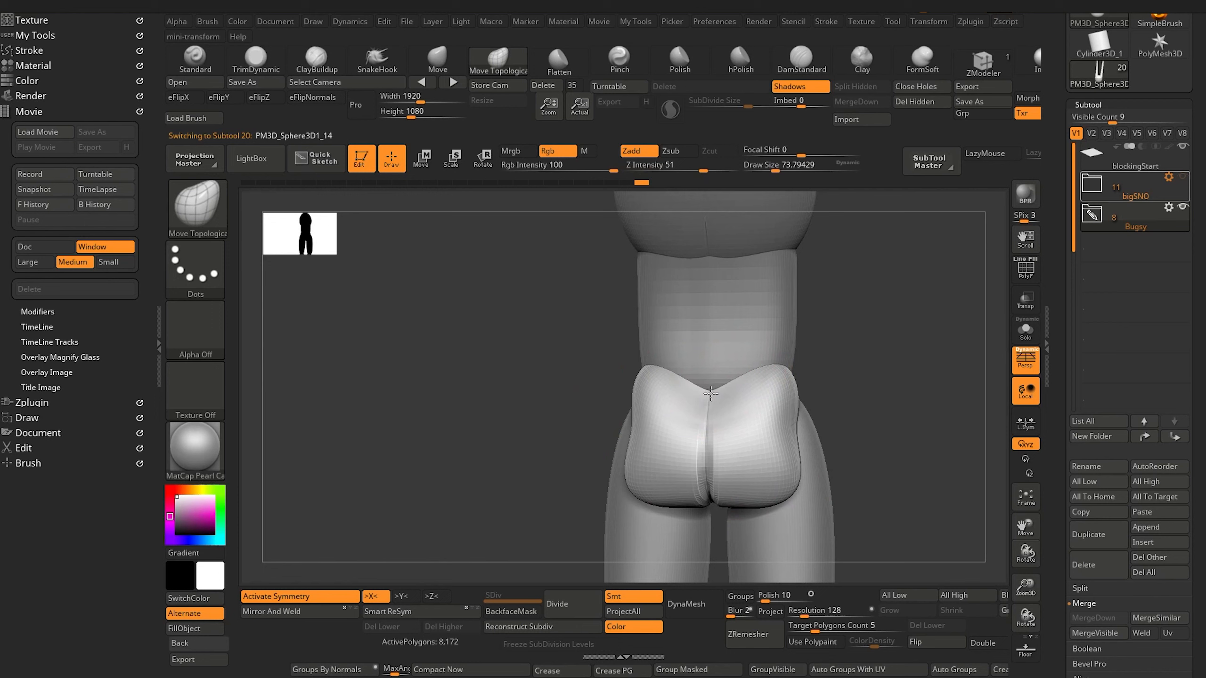
Select the pelvis and round its lower front point between the thighs with Move Topological, raising the draw size to about 90.
left_click_drag(502, 378, 327, 383, "shift")
left_click_drag(350, 377, 446, 386, "alt")
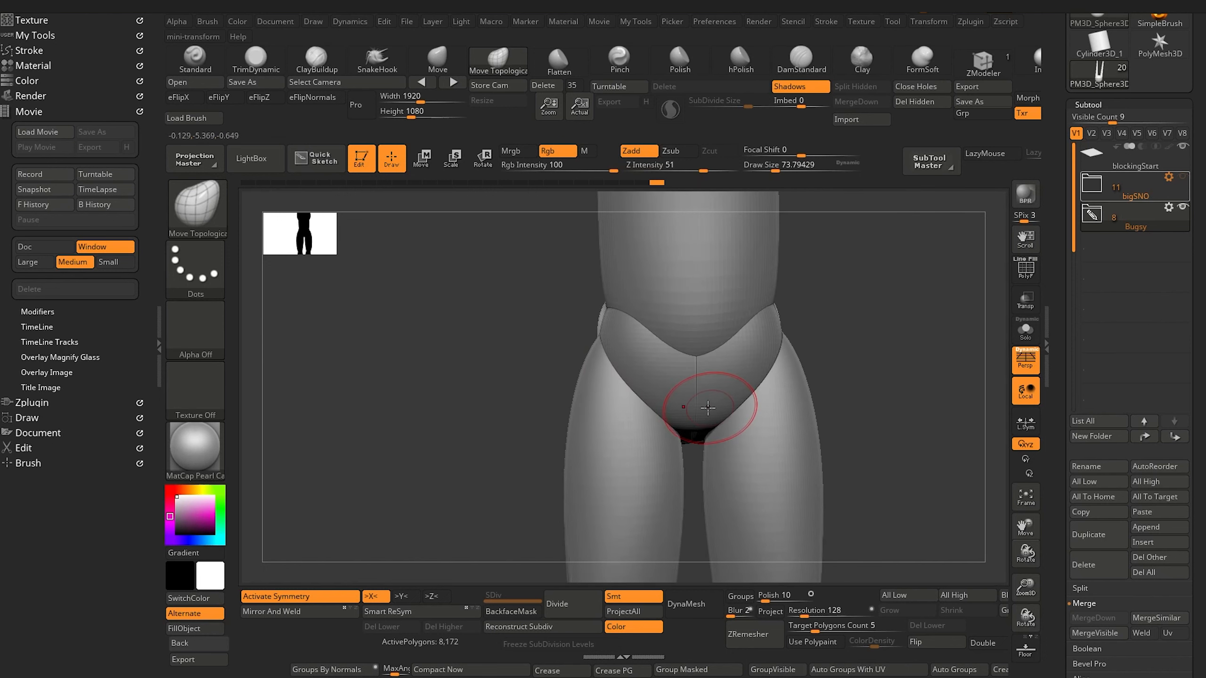
left_click(680, 407, "alt")
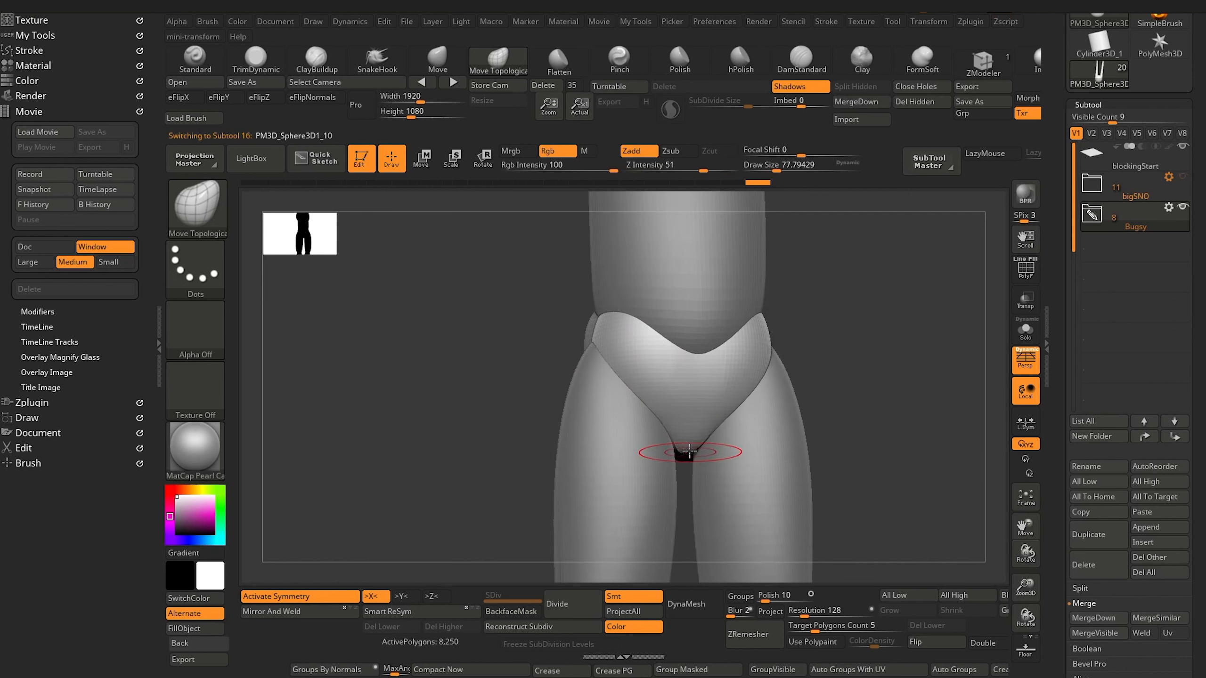
right_click_drag(680, 440, 586, 360)
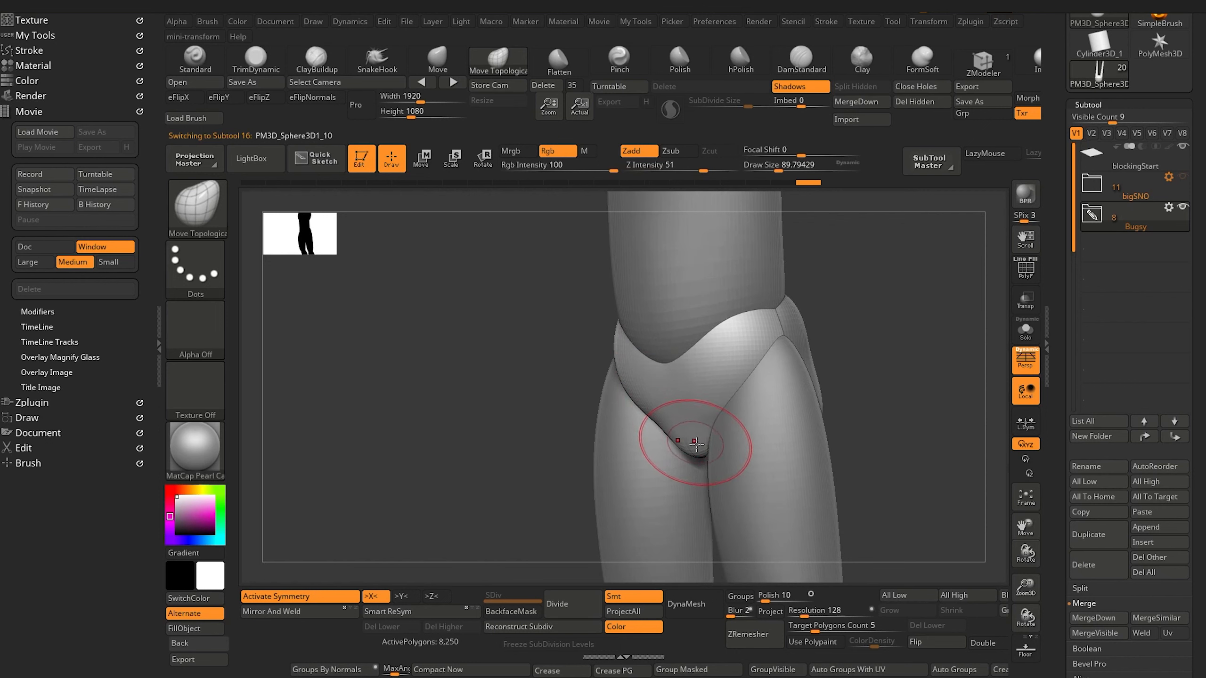
mouse_move(695, 443)
right_mouse_down()
mouse_move(554, 423)
mouse_move(679, 452)
right_mouse_up()
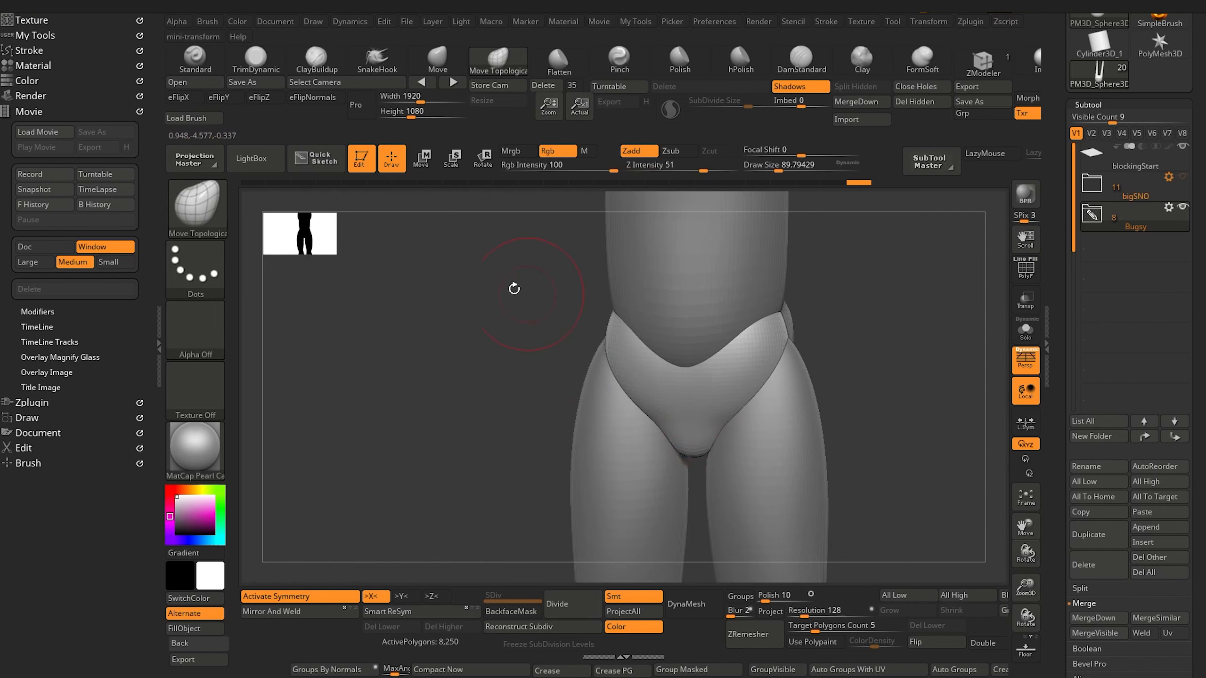
Smooth the pelvis's front and side surface with the Smooth brush and refine its contour with Move Topological.
right_click_drag(515, 289, 519, 455, "ctrl")
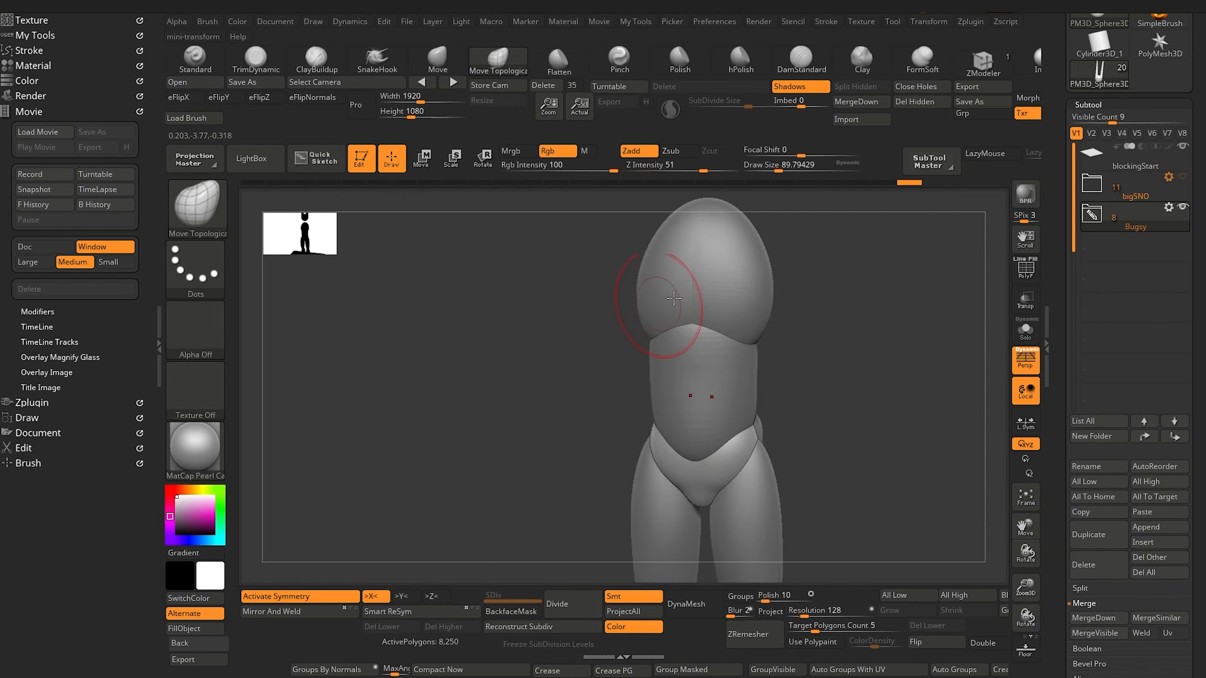
right_click_drag(574, 339, 451, 467, "alt")
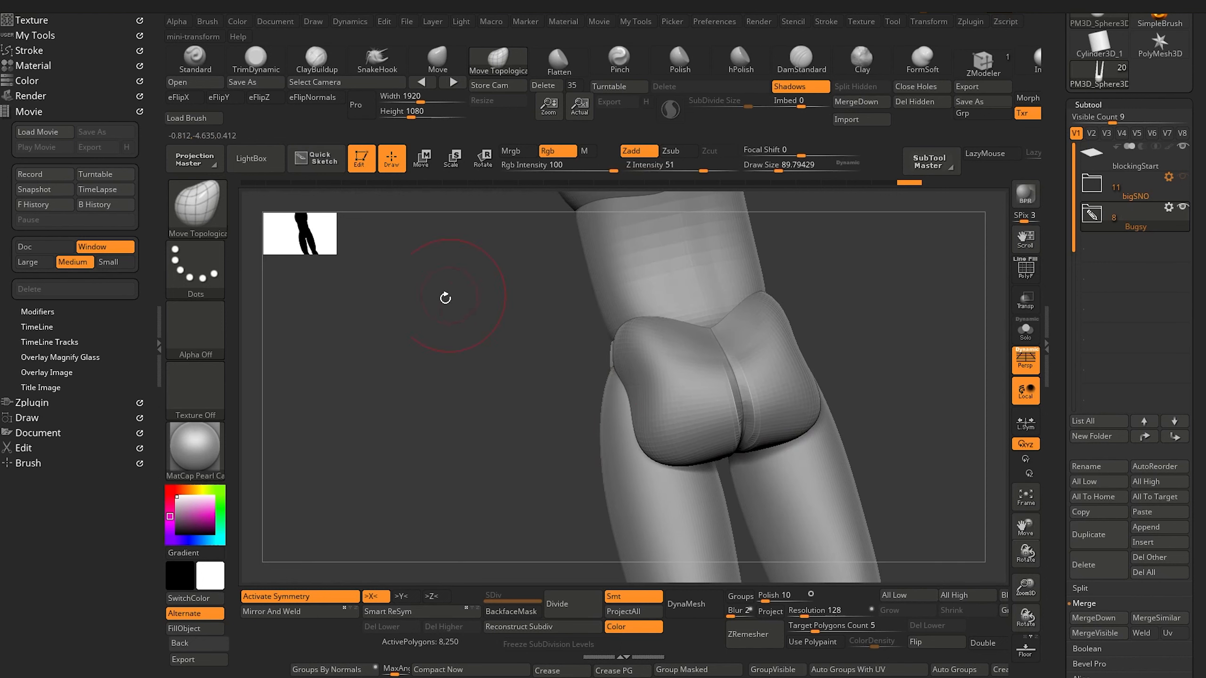
mouse_move(444, 298)
right_mouse_down()
mouse_move(479, 407)
mouse_move(433, 422)
mouse_move(617, 432)
mouse_move(516, 443)
mouse_move(692, 456)
mouse_move(527, 410)
mouse_move(574, 352)
right_mouse_up()
key("shift")
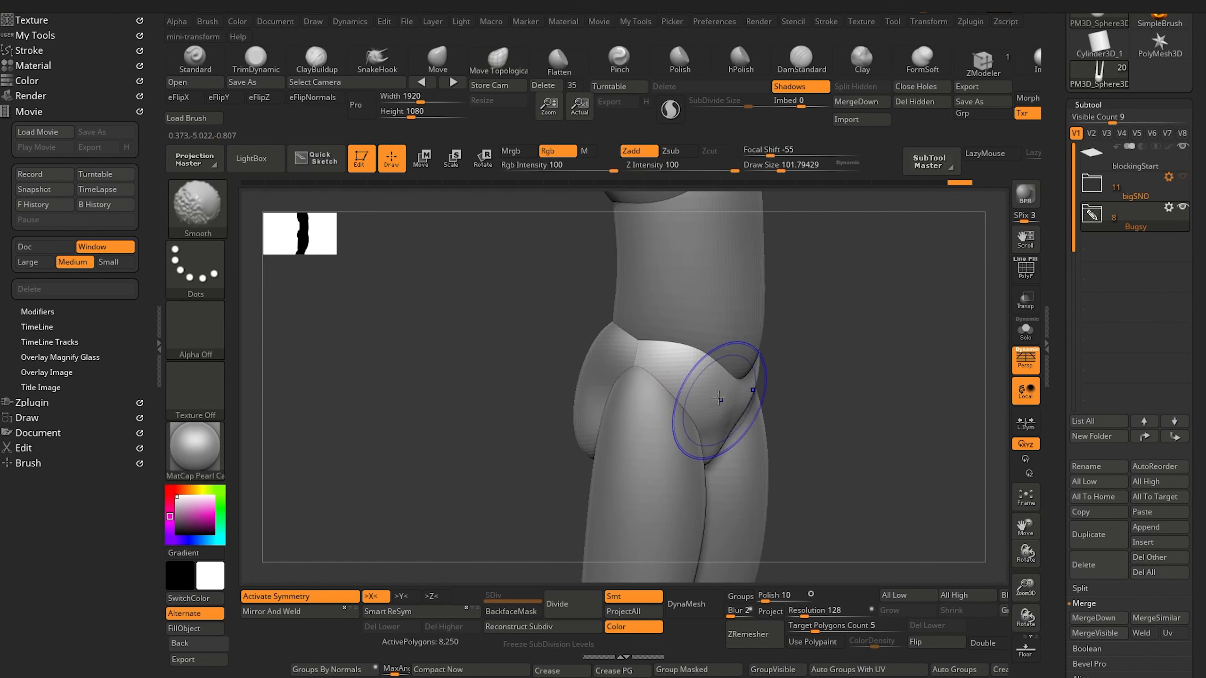
mouse_move(485, 380)
right_mouse_down()
mouse_move(474, 431)
mouse_move(676, 404)
right_mouse_up()
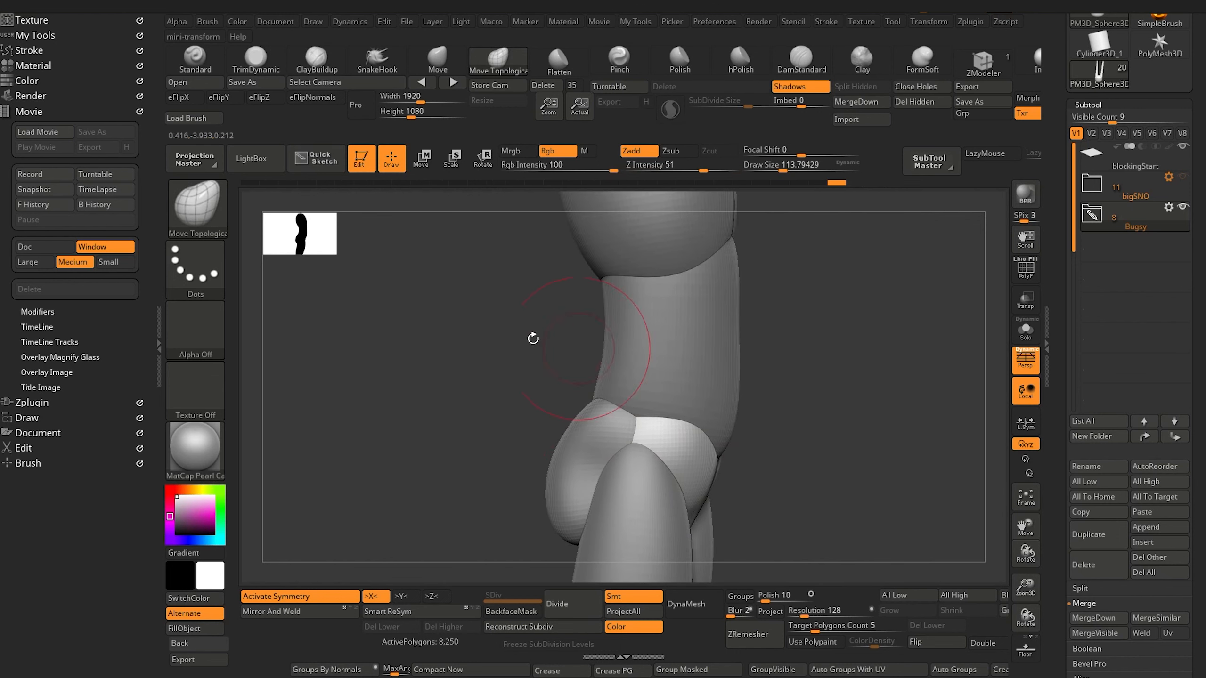
Select the abdomen and reshape its lower front edge and front profile with Move Topological, raising the draw size to about 150.
mouse_move(533, 338)
right_mouse_down()
mouse_move(557, 350)
mouse_move(517, 321)
right_mouse_up()
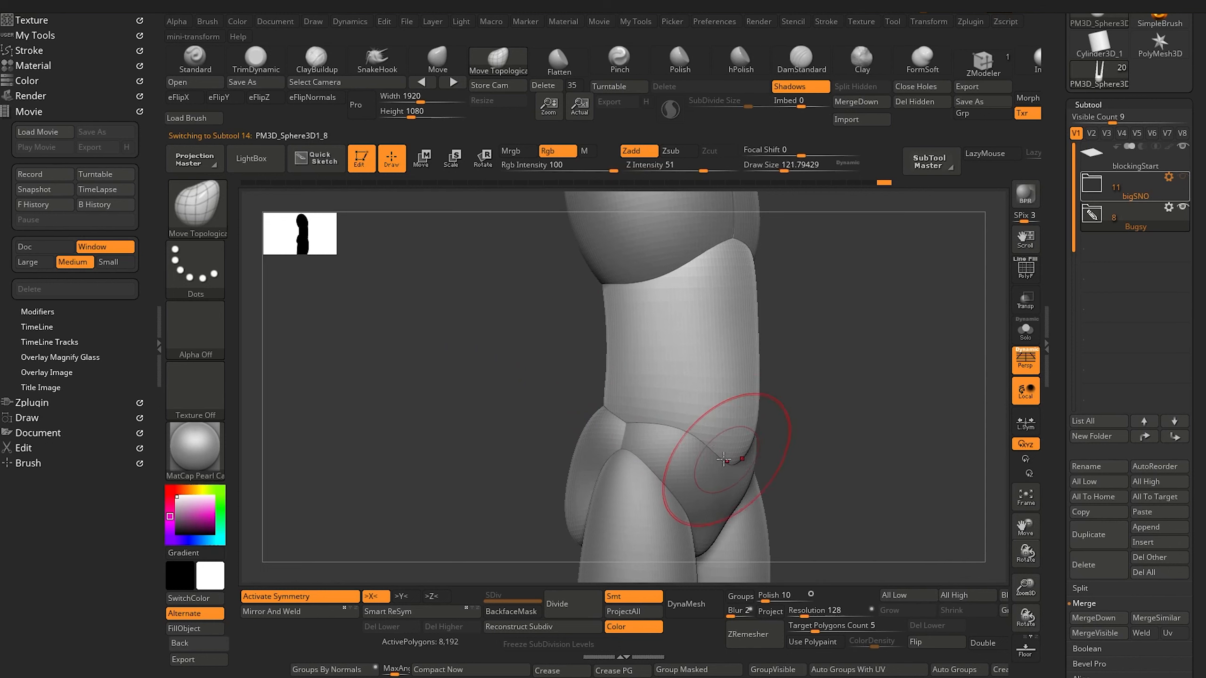
mouse_move(723, 469)
right_mouse_down()
mouse_move(474, 318)
mouse_move(503, 403)
mouse_move(716, 459)
right_mouse_up()
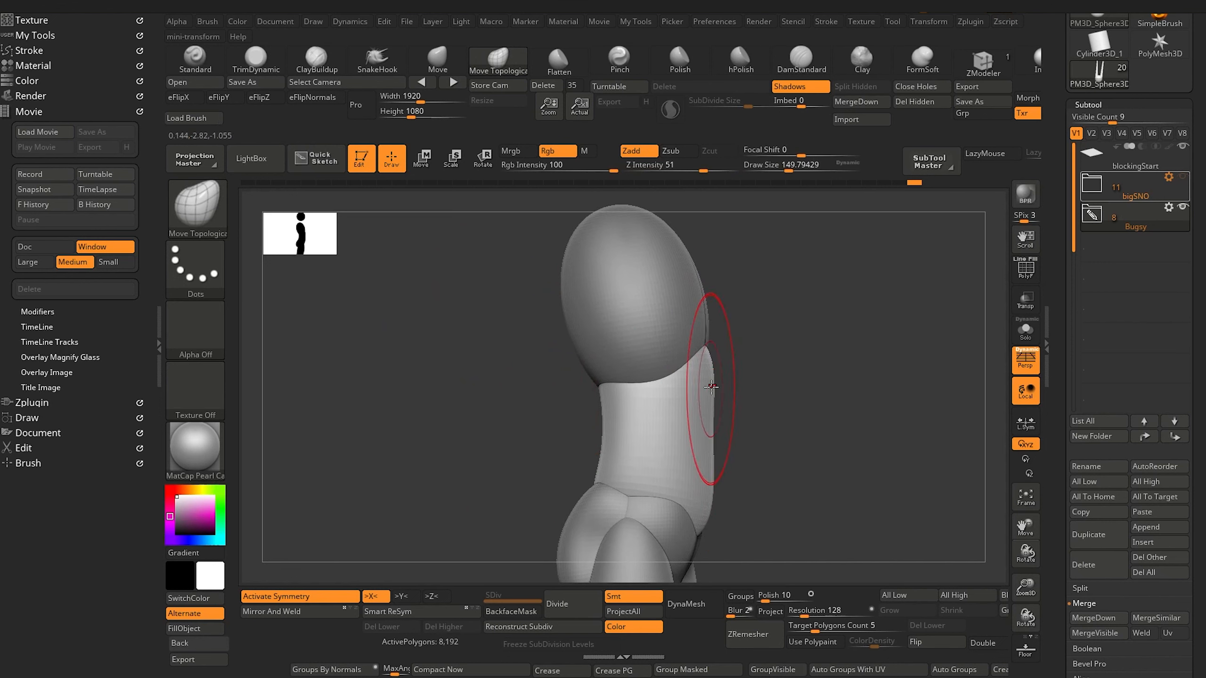
mouse_move(663, 353)
right_mouse_down()
mouse_move(498, 366)
mouse_move(514, 385)
right_mouse_up()
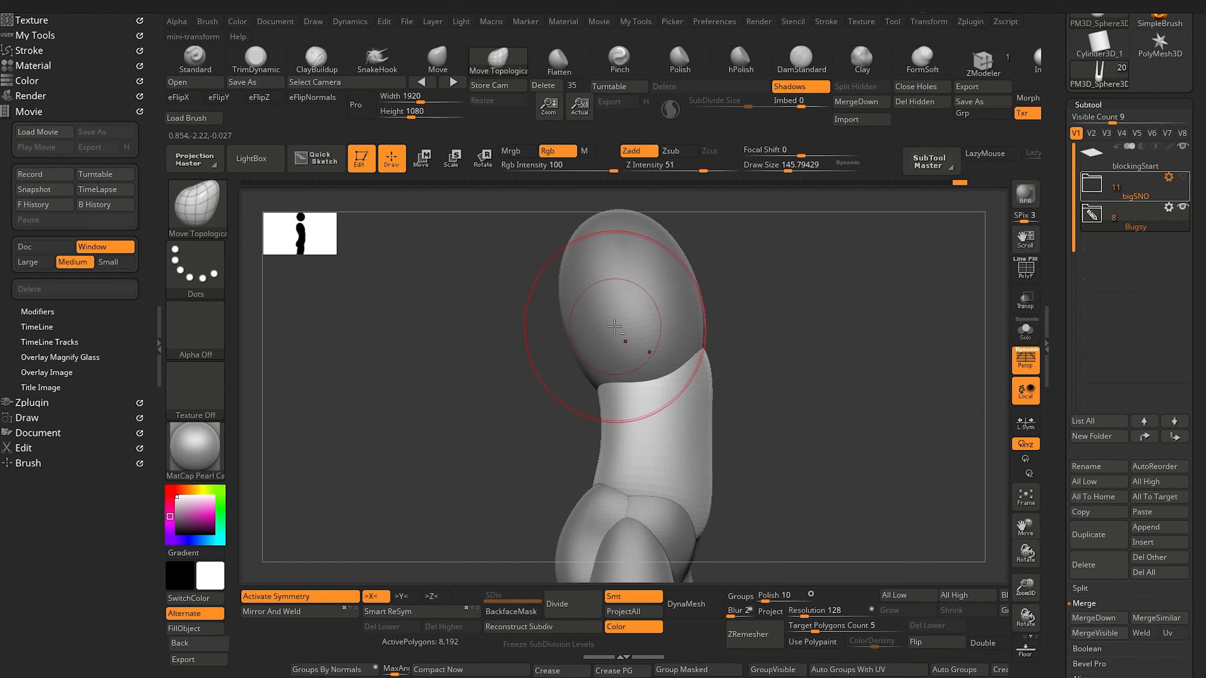
Select the ribcage and shape its lower costal arch and side profile with Move Topological, with a draw size of about 150.
left_click(617, 346, "alt")
key("shift")
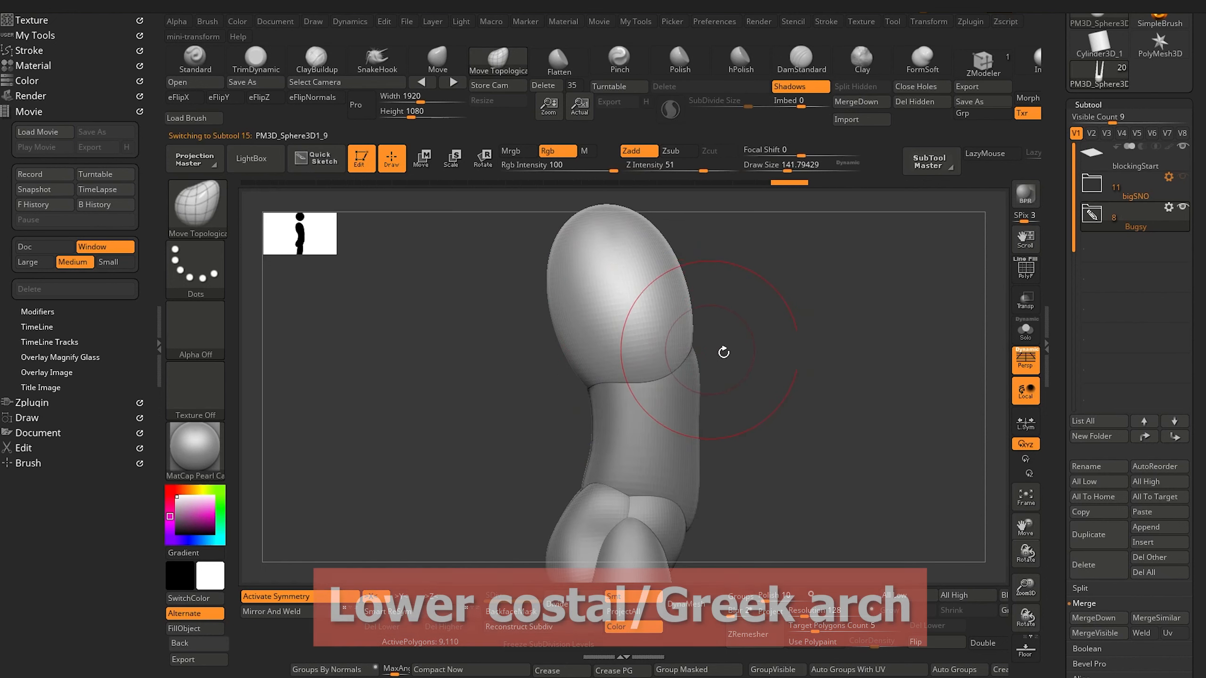
left_click_drag(724, 350, 734, 357)
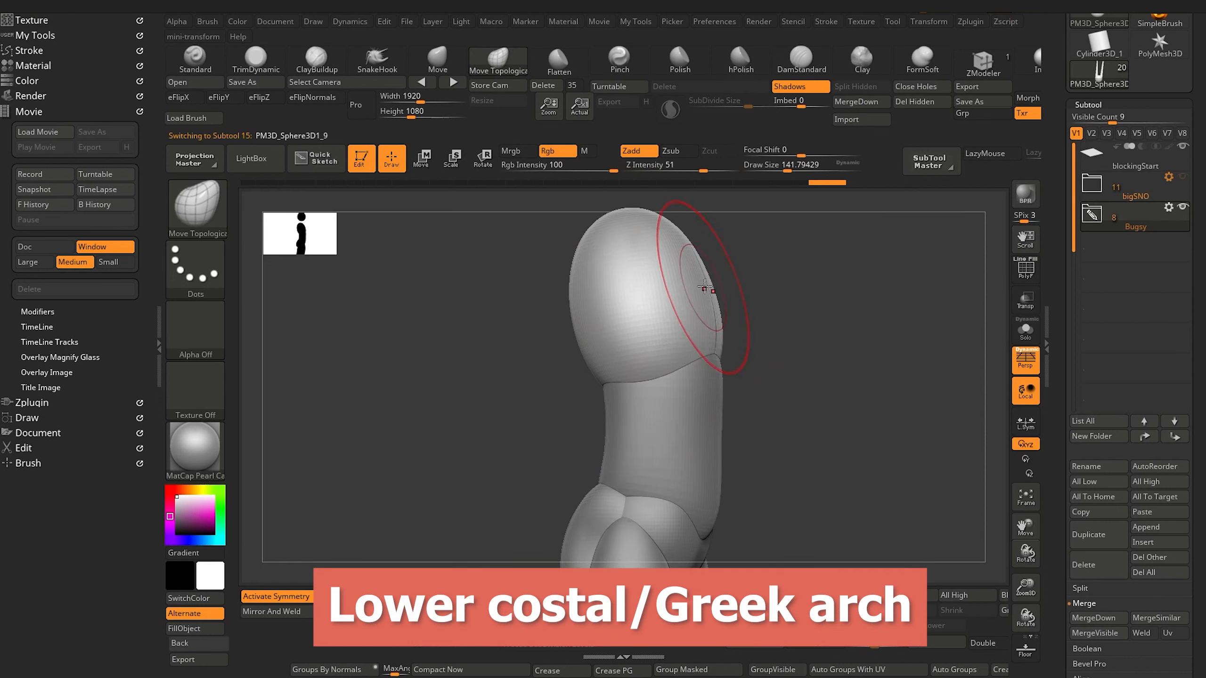
left_click_drag(529, 367, 559, 370)
left_click_drag(688, 352, 707, 369)
left_click_drag(527, 400, 579, 375)
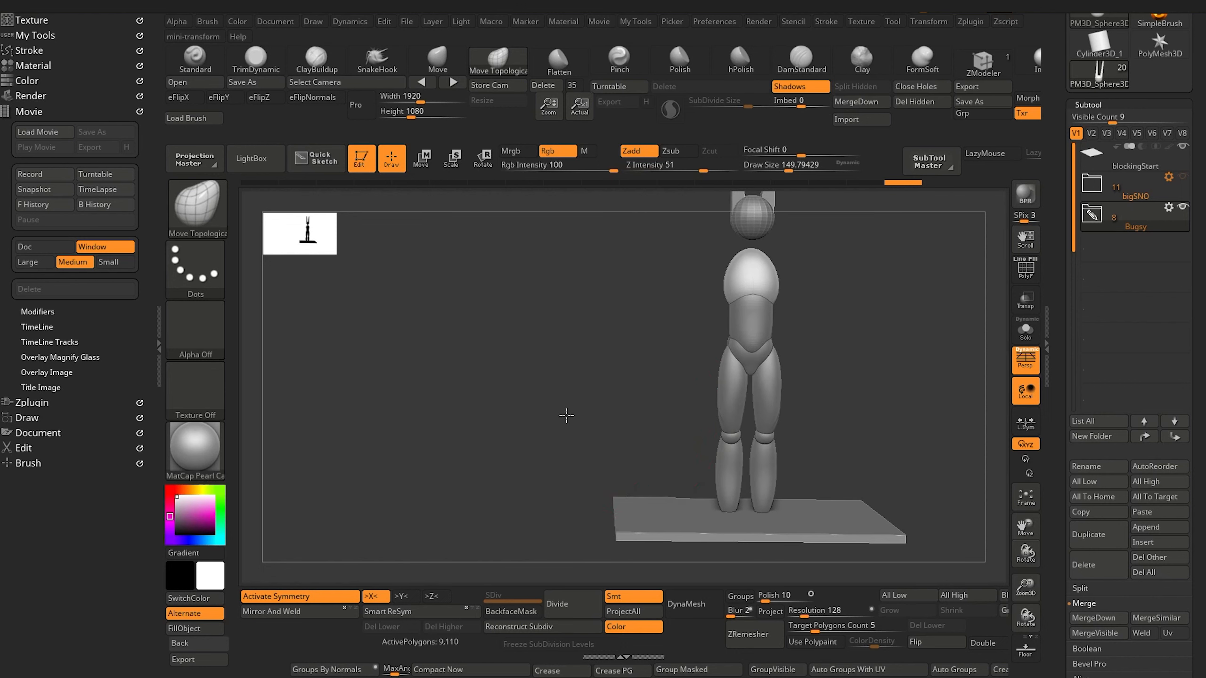
Append a cylinder primitive to the tool and select it as the active subtool for the neck.
left_click_drag(566, 415, 725, 505)
mouse_move(523, 410)
left_mouse_down()
mouse_move(474, 431)
mouse_move(541, 395)
left_mouse_up()
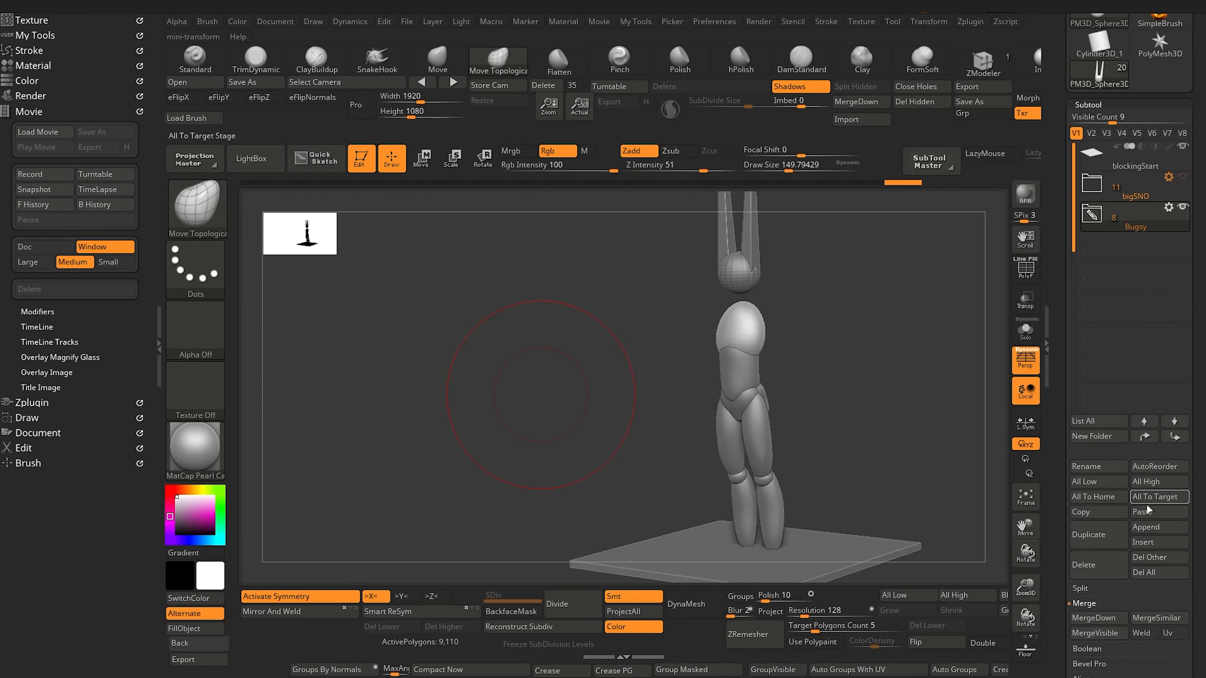
left_click(1157, 529)
left_click(788, 417)
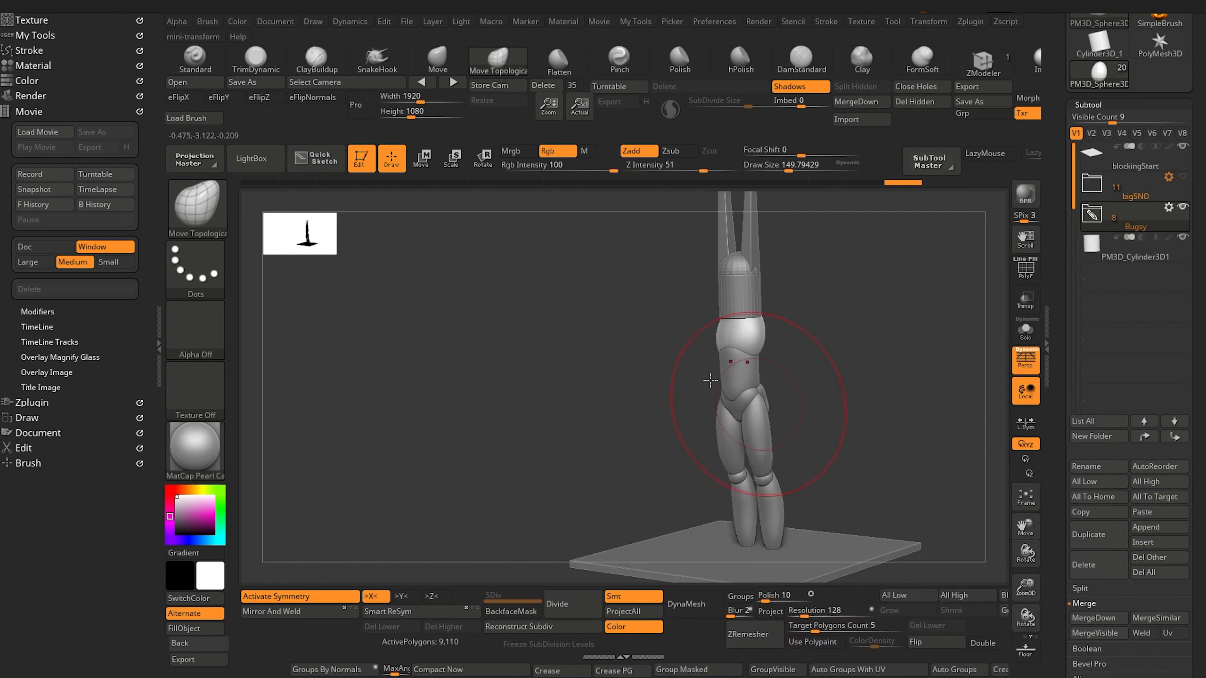
left_click_drag(705, 377, 641, 430)
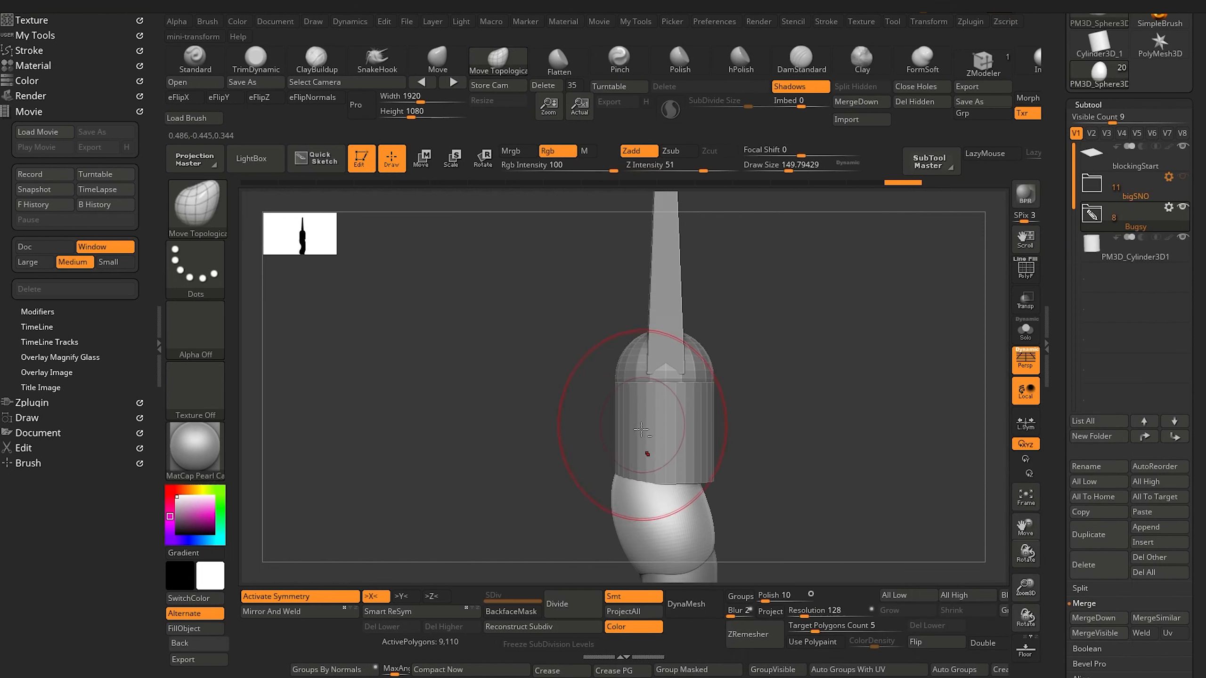
left_click(643, 455, "alt")
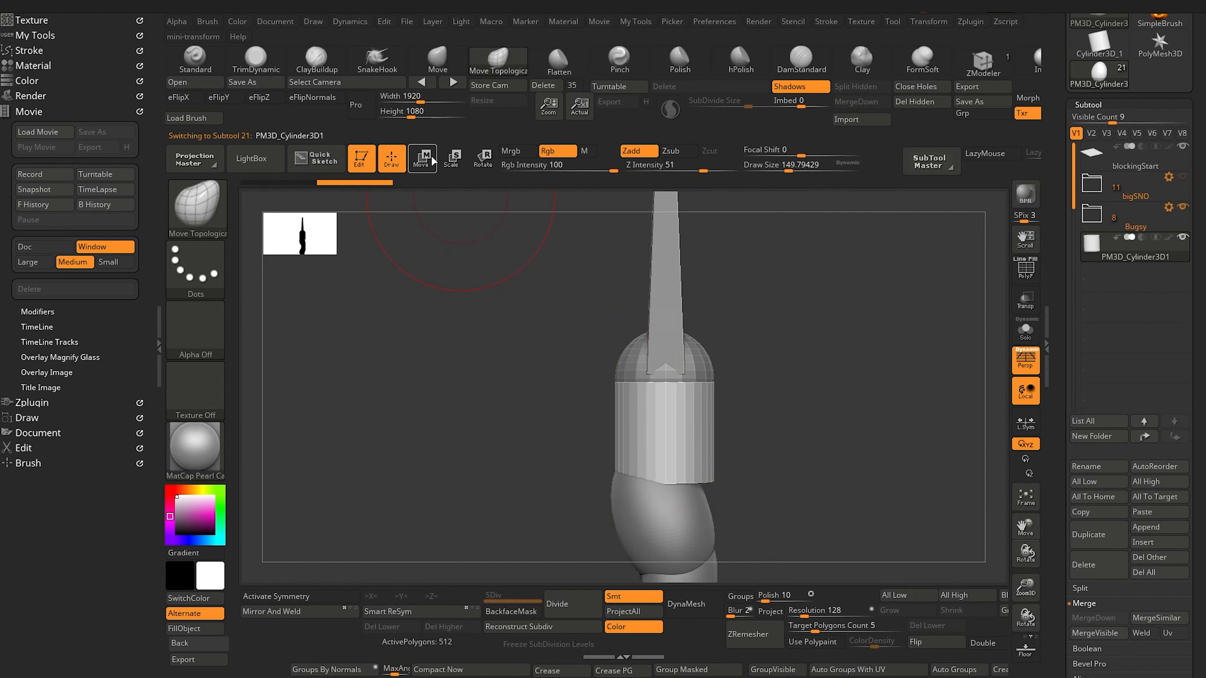
Scale the cylinder down to neck size and shift it slightly backward so it joins the head and ribcage.
left_click(450, 159)
left_click_drag(663, 431, 644, 418)
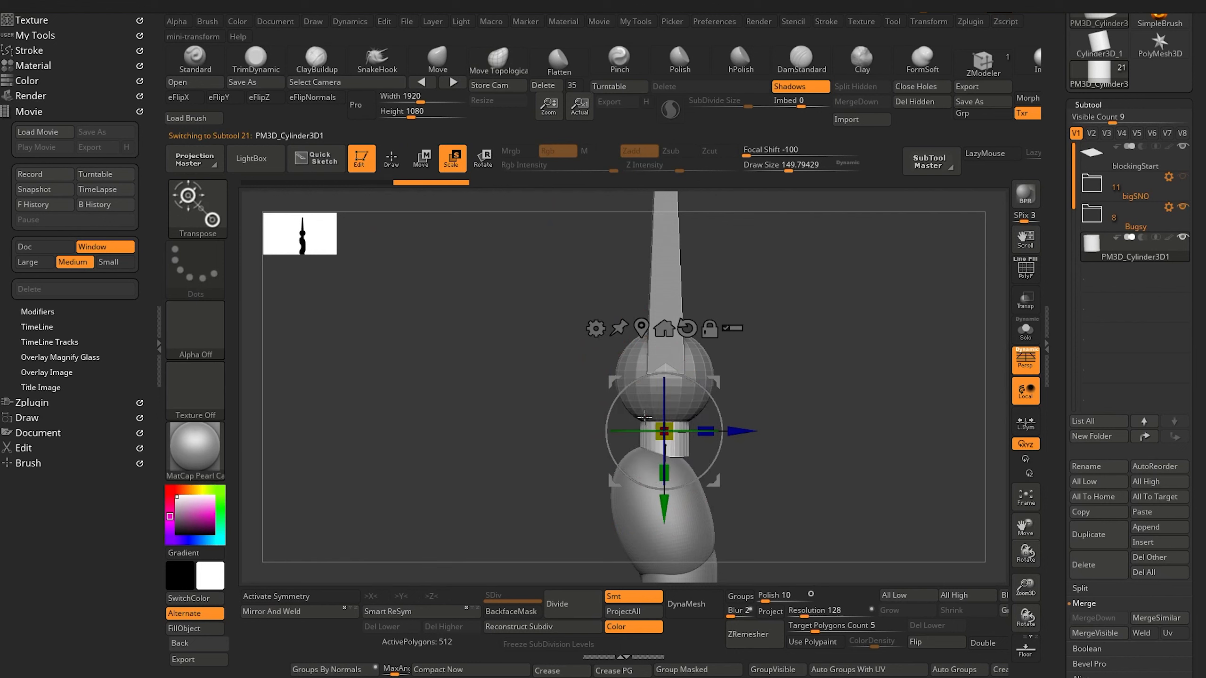
left_click_drag(734, 431, 721, 430)
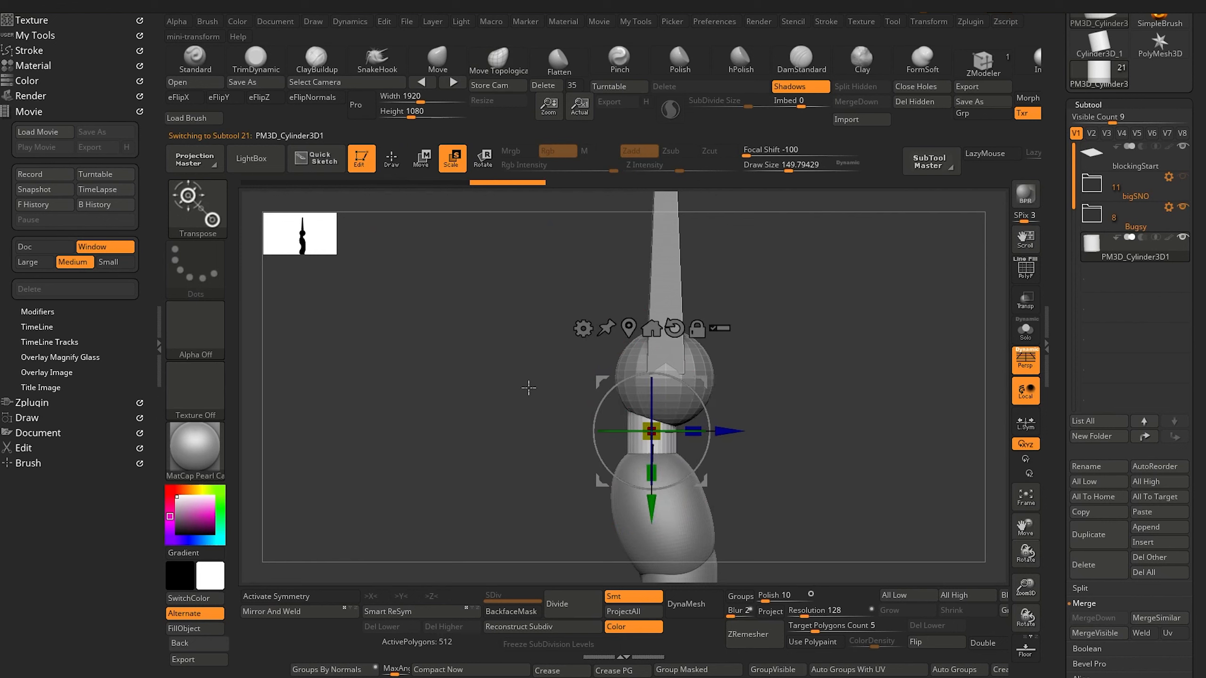
left_click_drag(523, 379, 614, 422, "alt")
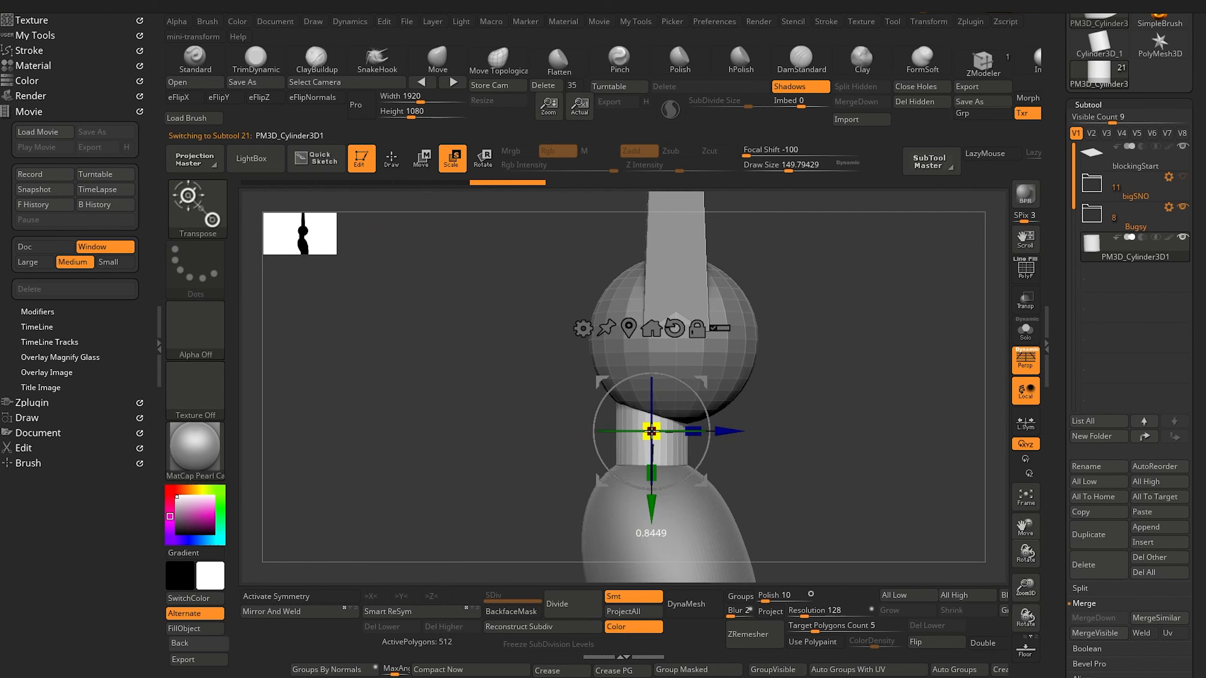
left_click_drag(489, 392, 459, 390, "shift")
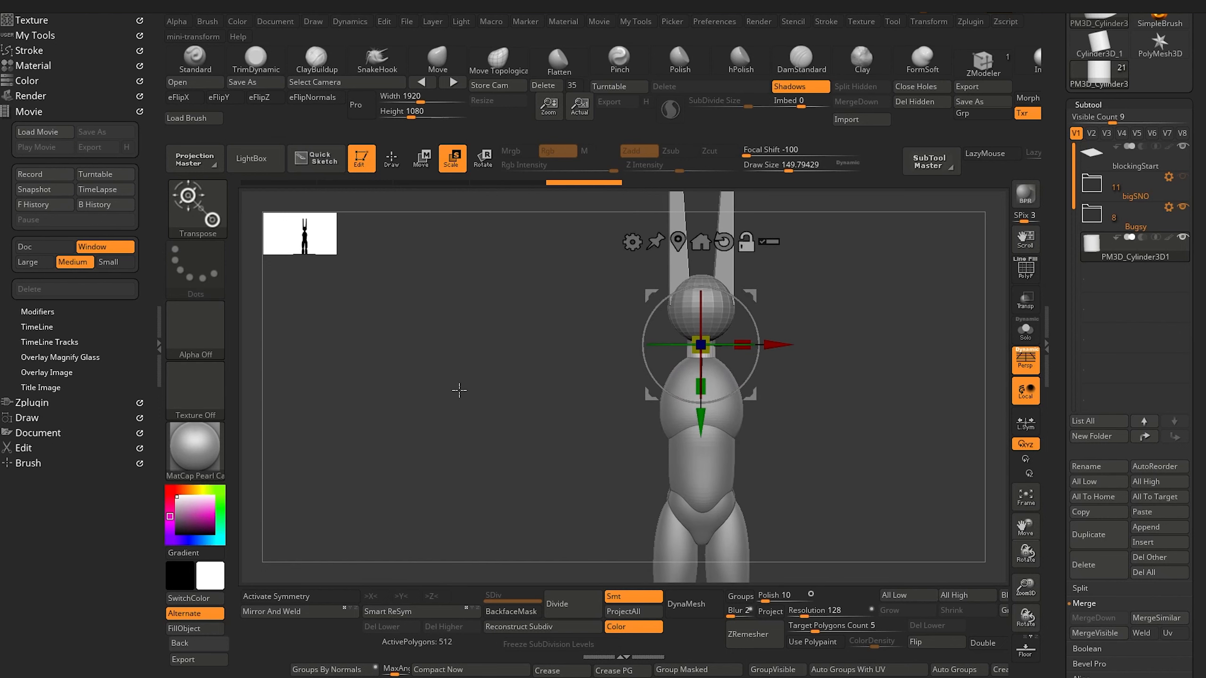
Append a Sphere3D, select it, and lower it to shoulder height on the upper ribcage.
left_click(391, 158)
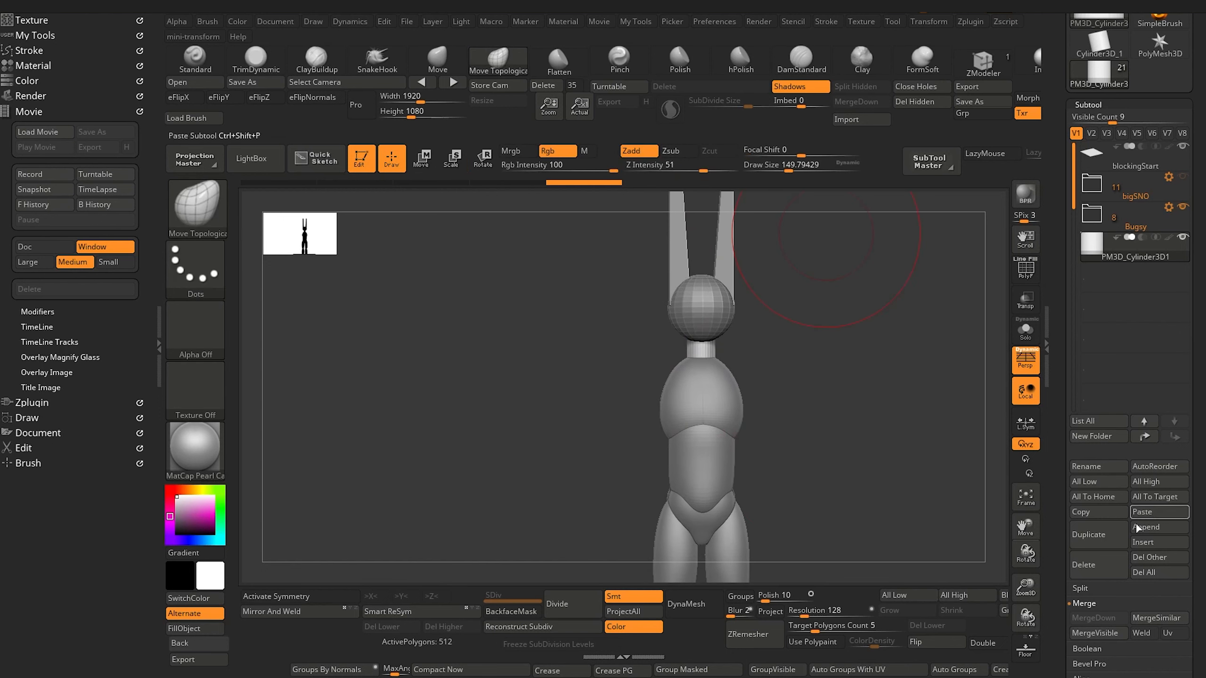
left_click(1150, 527)
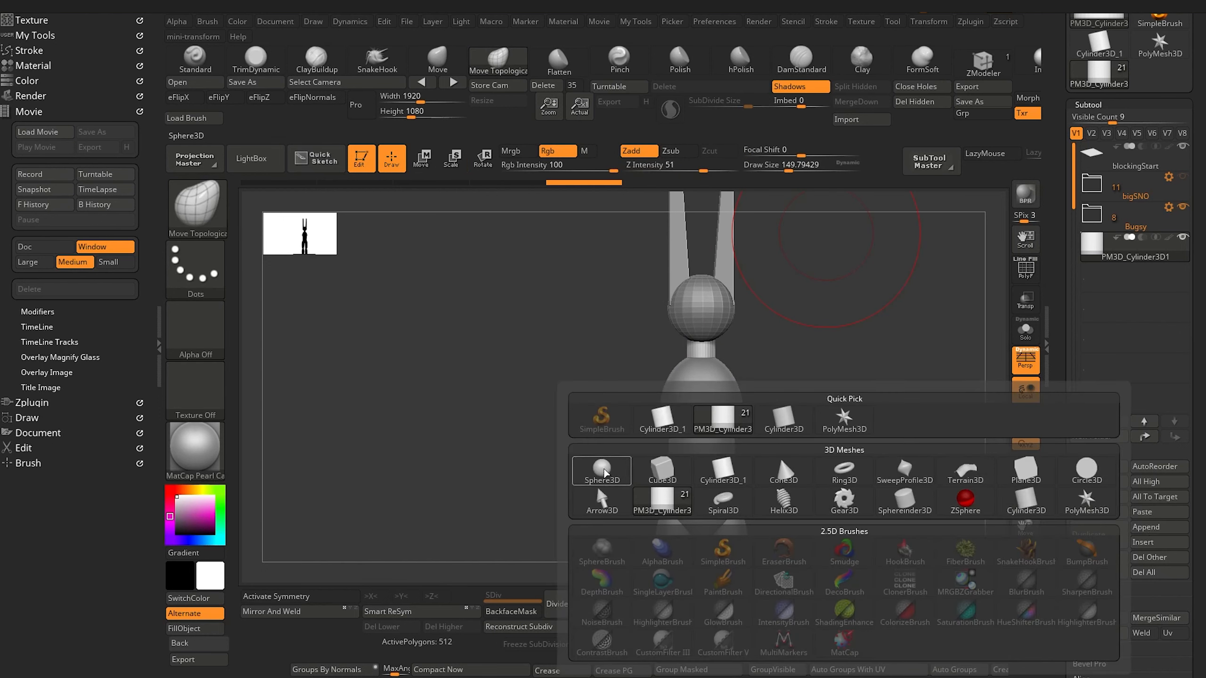
left_click(602, 471)
left_click(1093, 280)
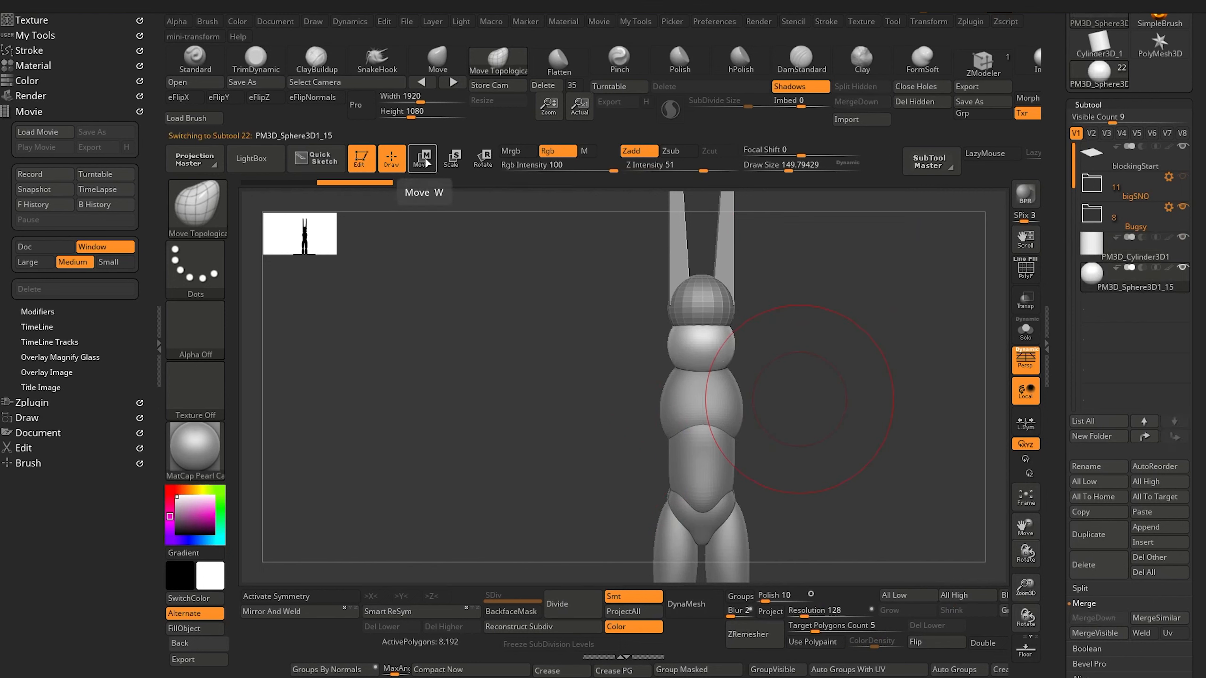
left_click(424, 159)
left_click_drag(704, 423, 703, 451)
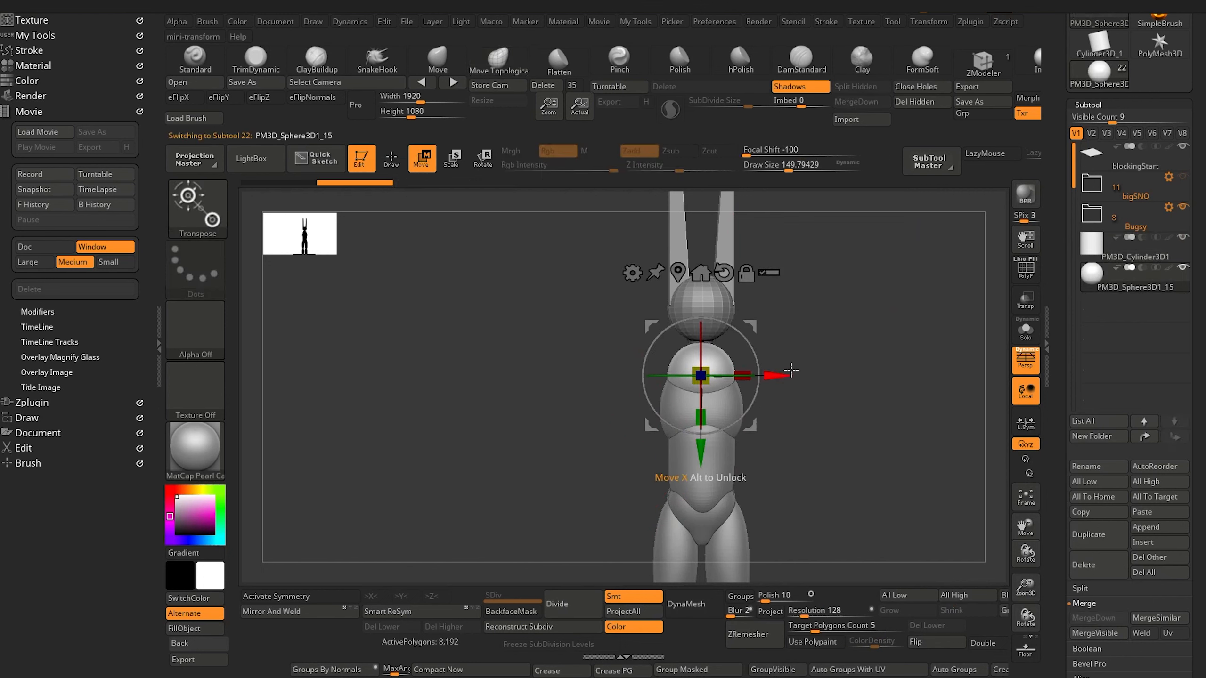
Move the new sphere out beside the upper ribcage as the shoulder joint, scale it down and fine-tune its height.
left_click_drag(782, 378, 600, 351)
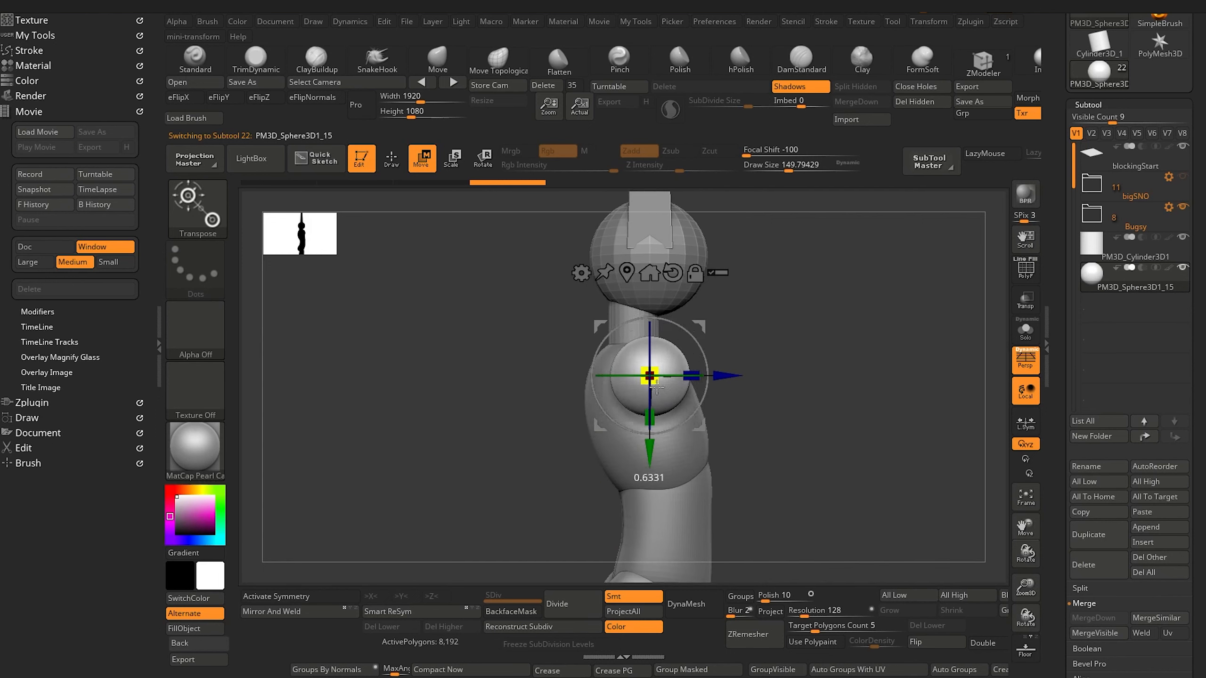
left_click_drag(545, 383, 464, 381)
left_click_drag(653, 455, 653, 447)
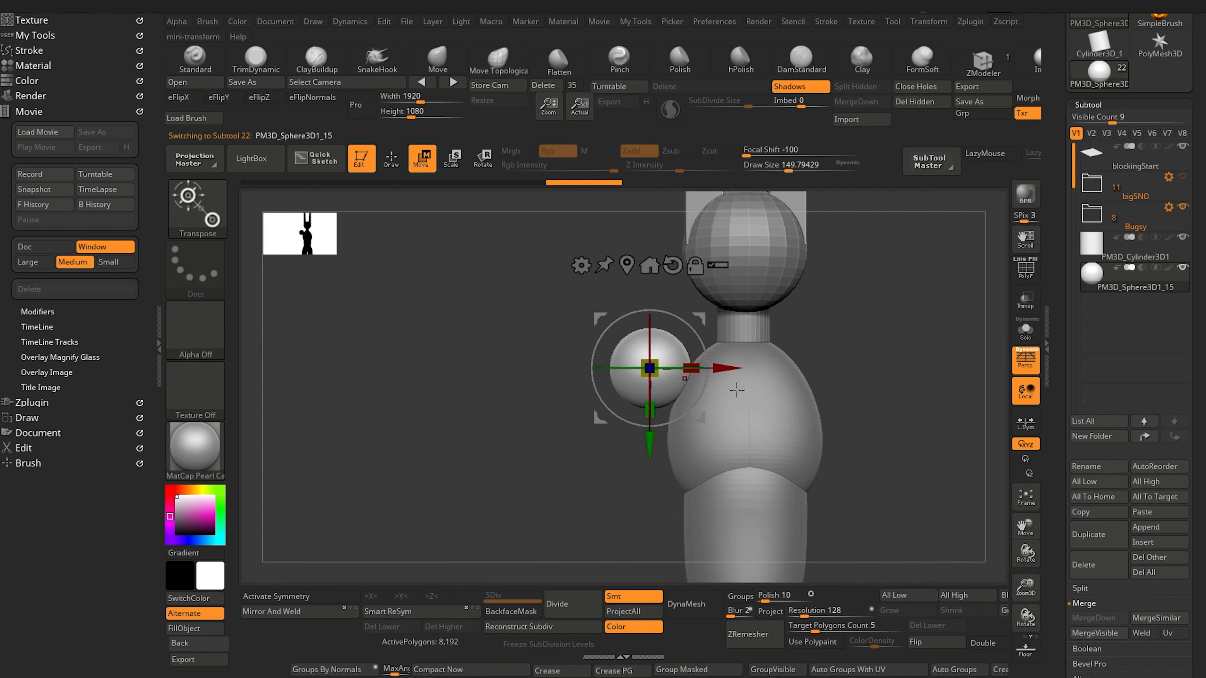
left_click_drag(735, 379, 421, 343)
left_click_drag(591, 370, 596, 371)
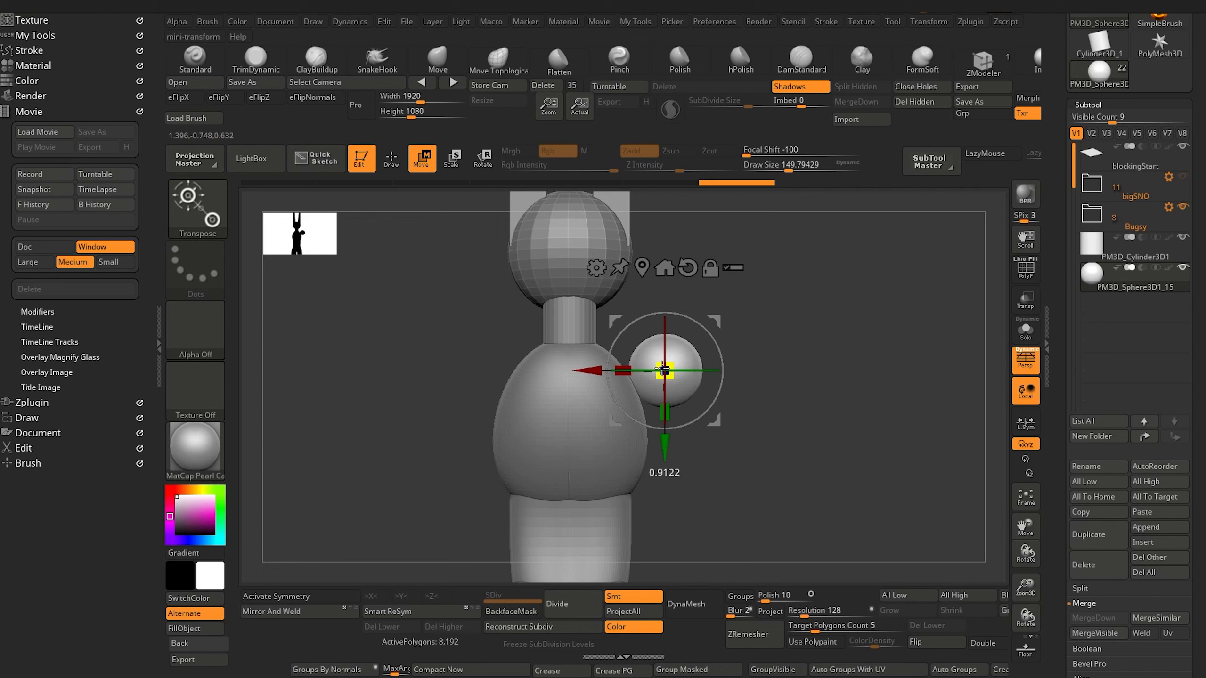
left_click_drag(380, 343, 341, 334, "alt")
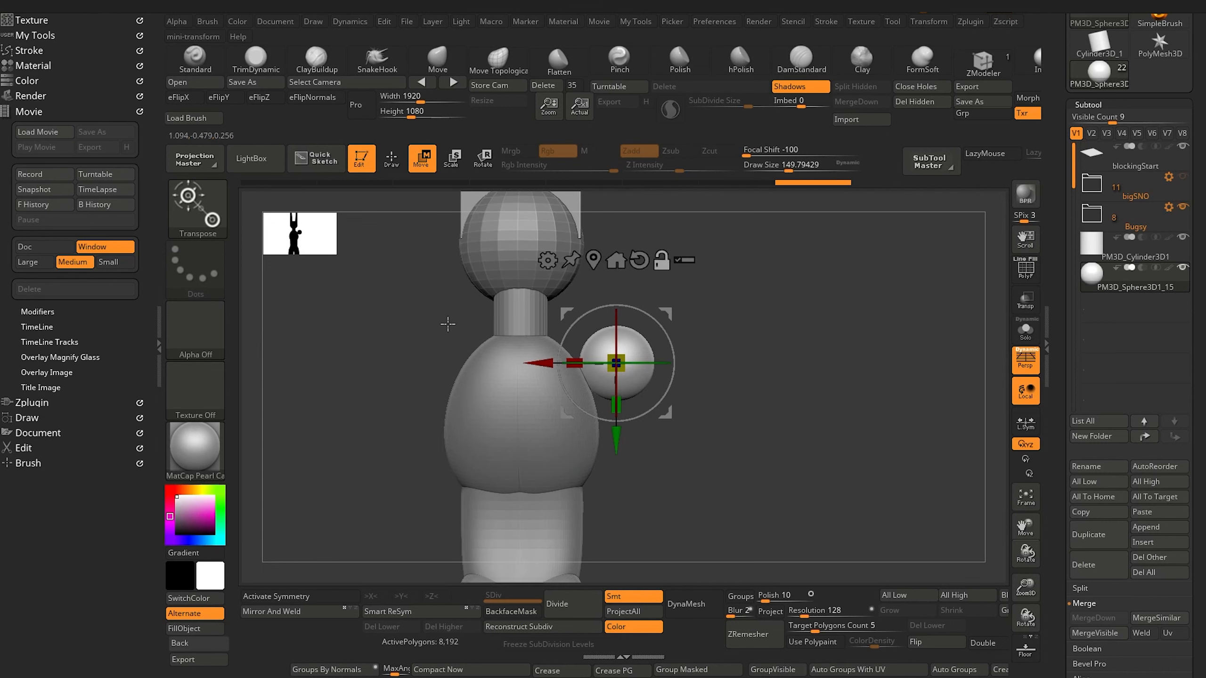
Duplicate the shoulder sphere, stretch and scale the copy into a horizontal upper arm, and align it with the shoulder.
left_click(1100, 540)
left_click_drag(573, 363, 652, 357)
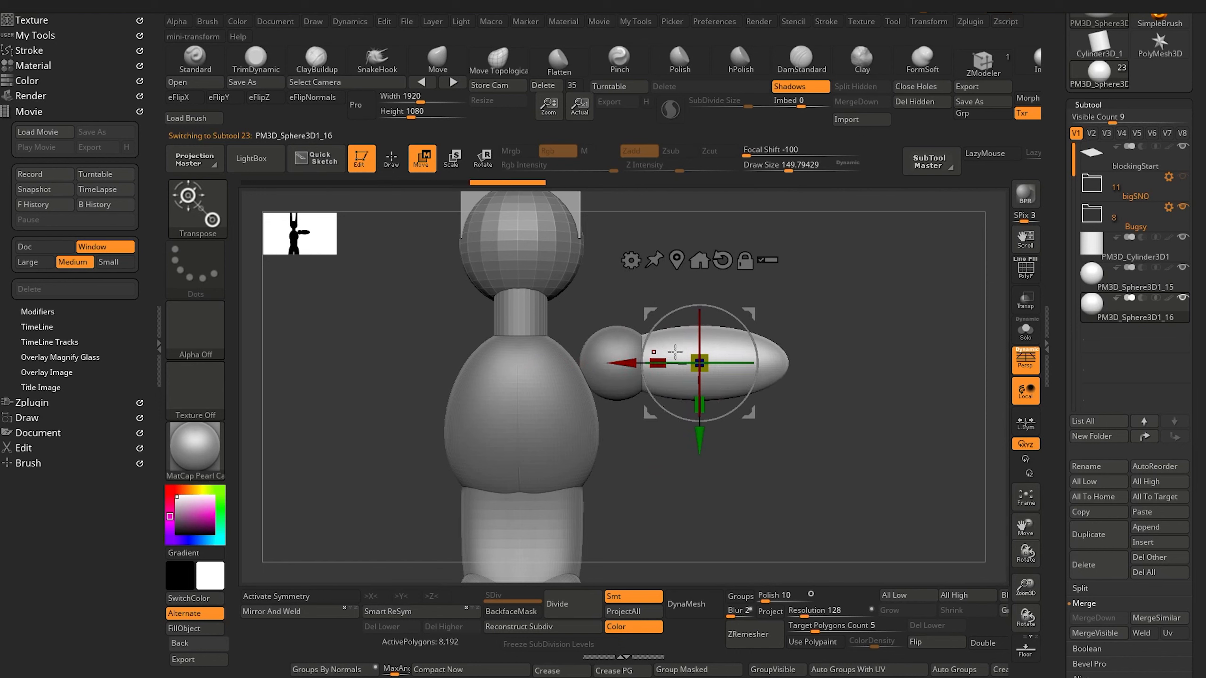
left_click_drag(607, 361, 588, 361)
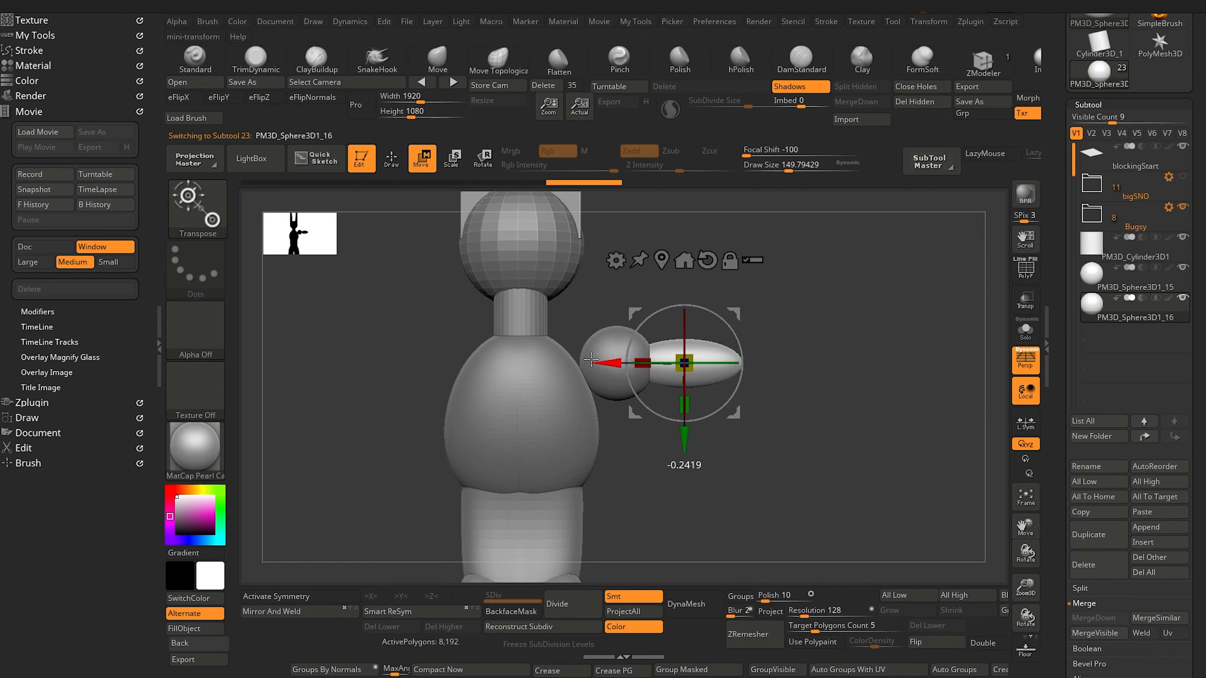
left_click_drag(680, 448, 680, 447)
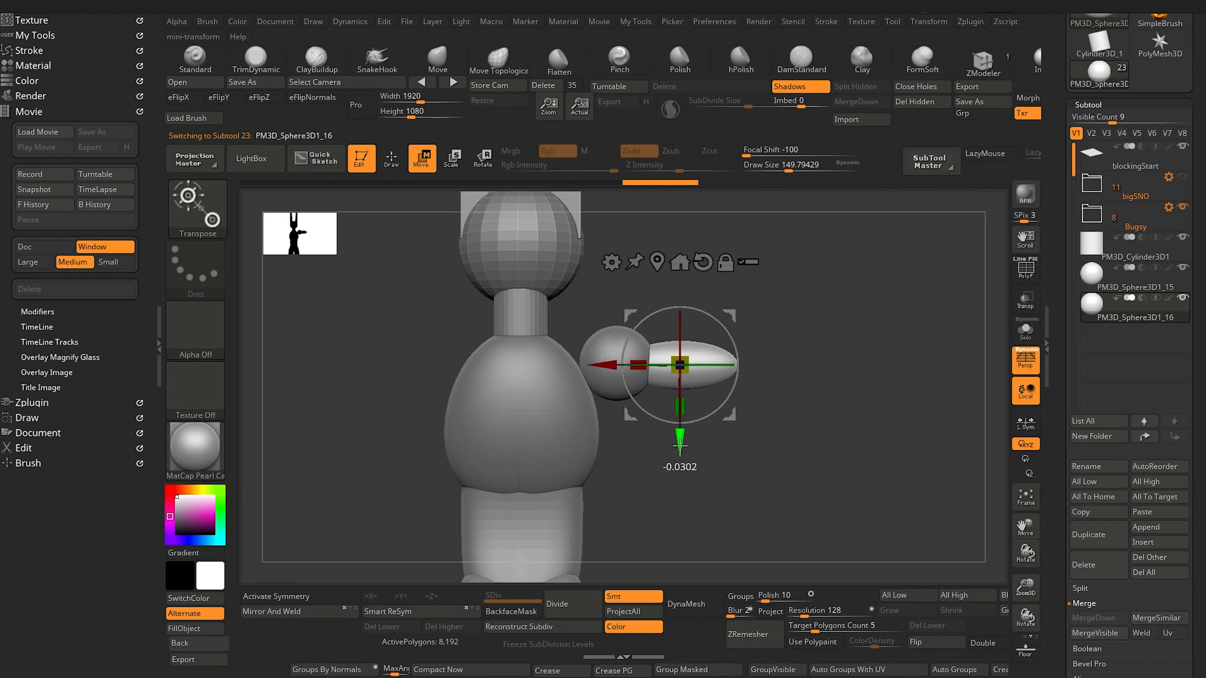
left_click_drag(399, 323, 304, 337)
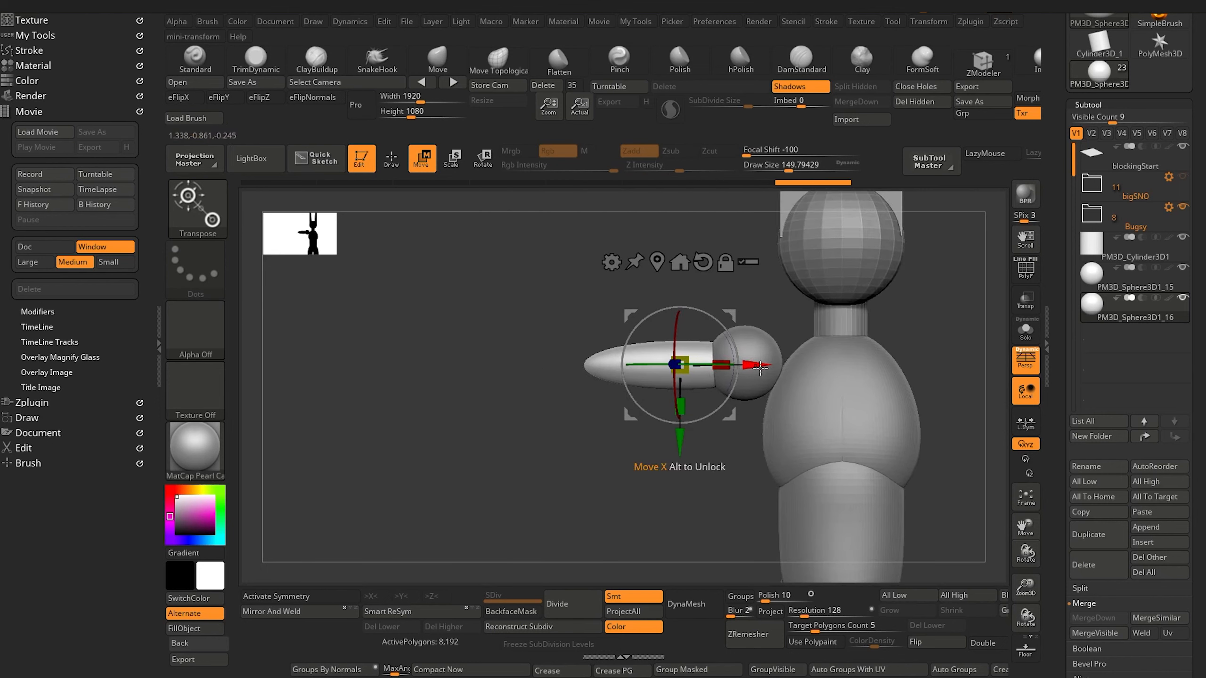
left_click_drag(679, 443, 684, 455)
left_click_drag(565, 410, 441, 359)
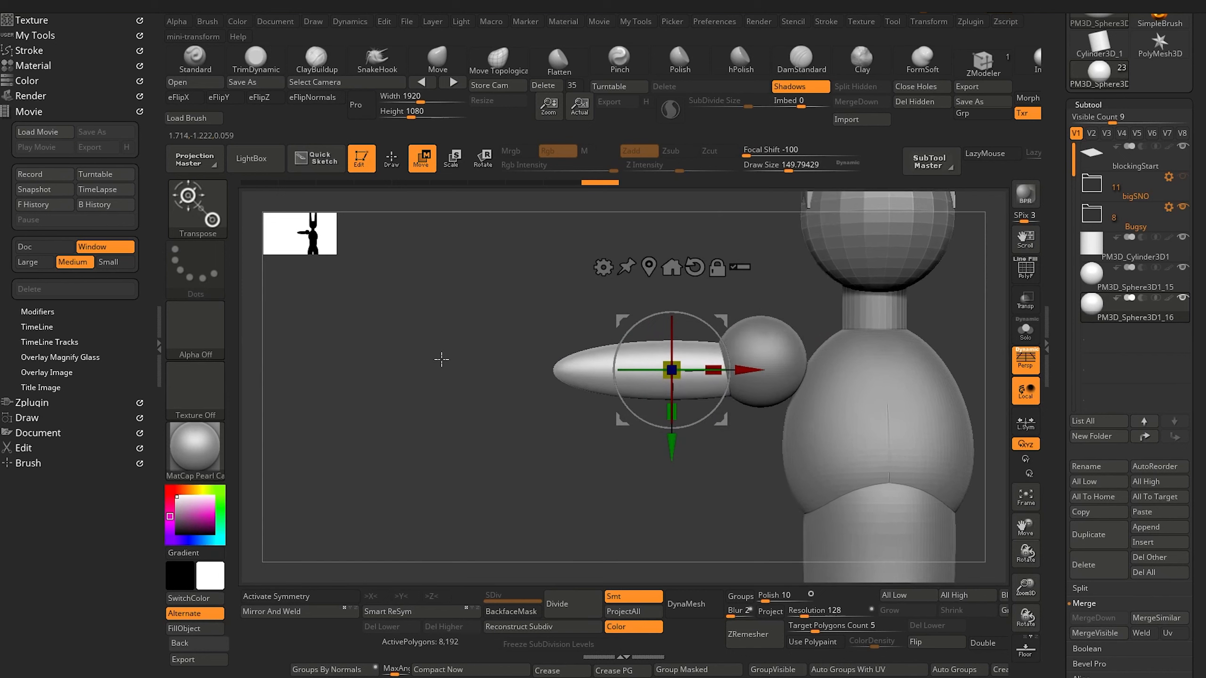
Duplicate the shoulder sphere, move the copy to the upper arm's outer end and scale it down as the elbow joint.
left_click(788, 371, "alt")
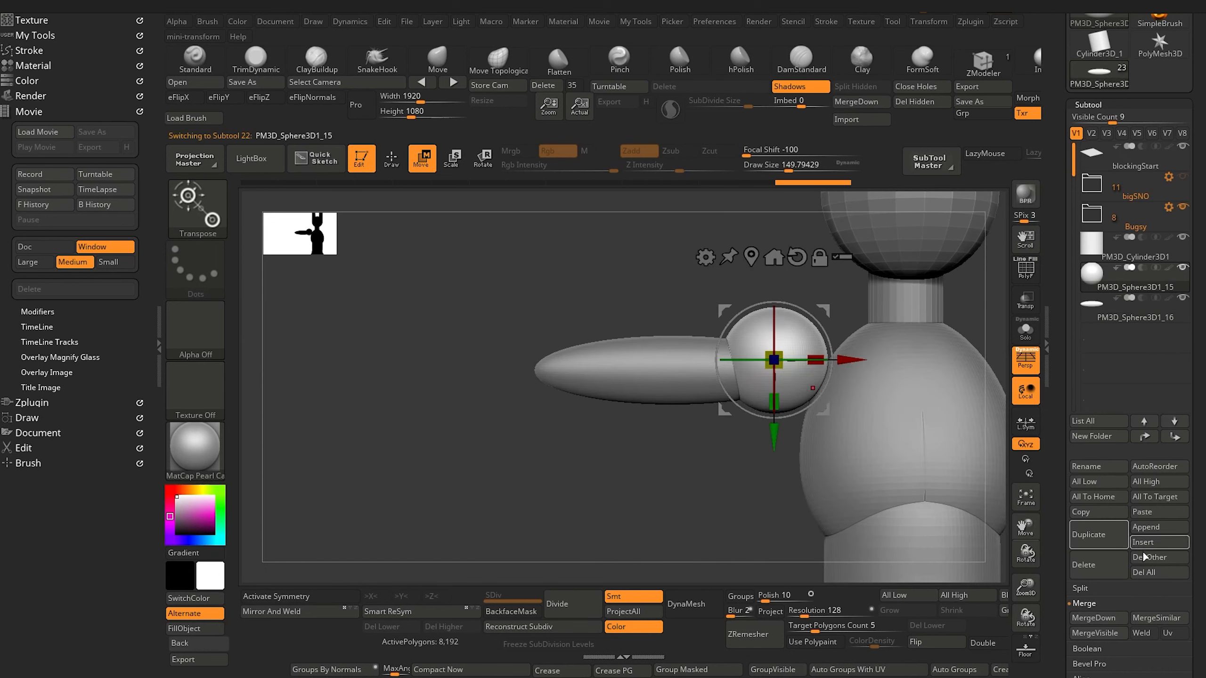
left_click_drag(853, 362, 618, 361)
left_click_drag(543, 449, 543, 460)
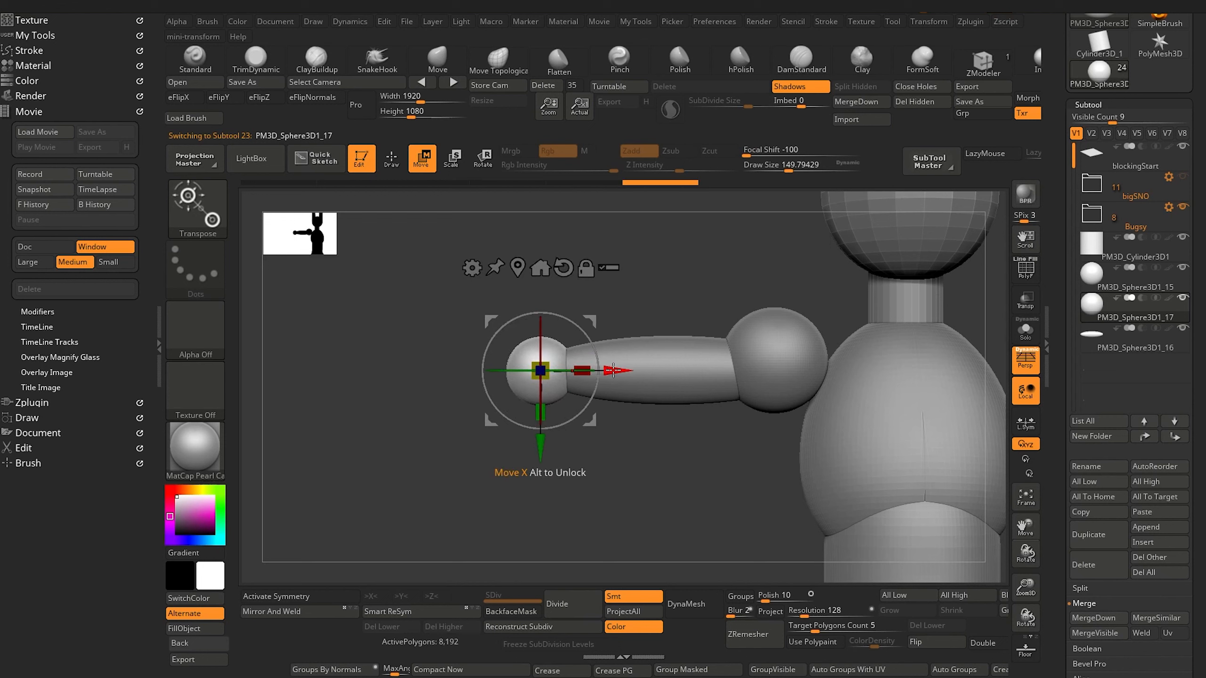
left_click_drag(612, 372, 620, 372)
left_click_drag(376, 357, 593, 378)
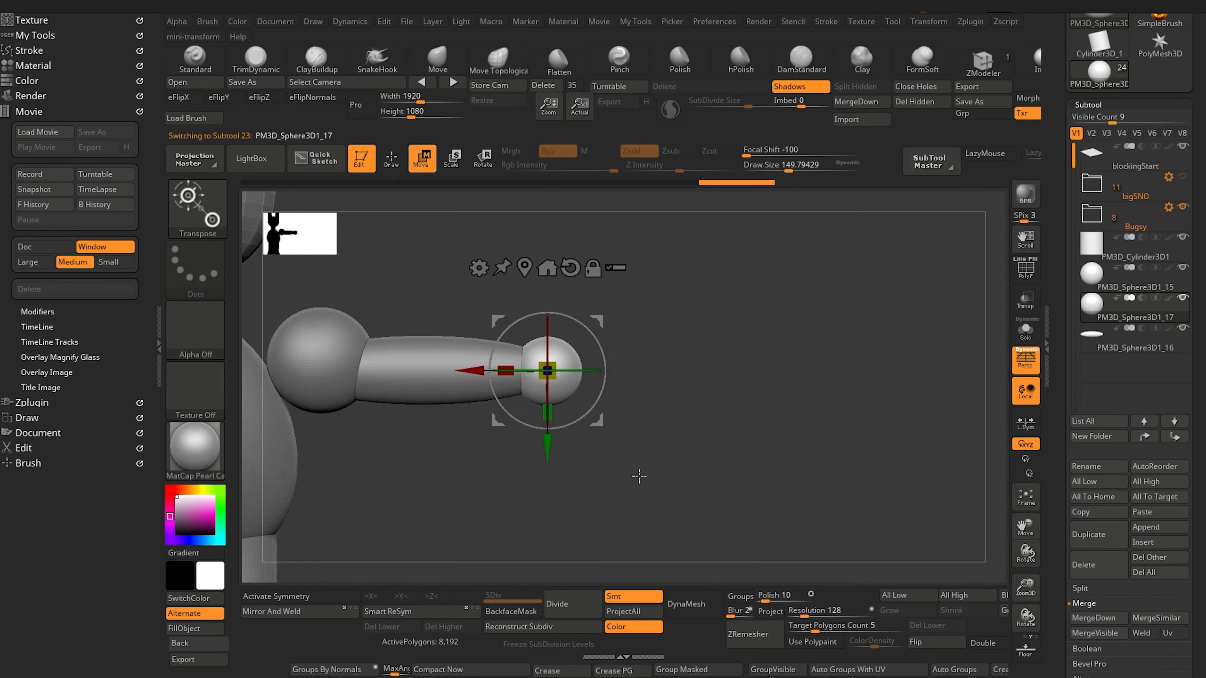
left_click_drag(638, 474, 651, 506, "alt")
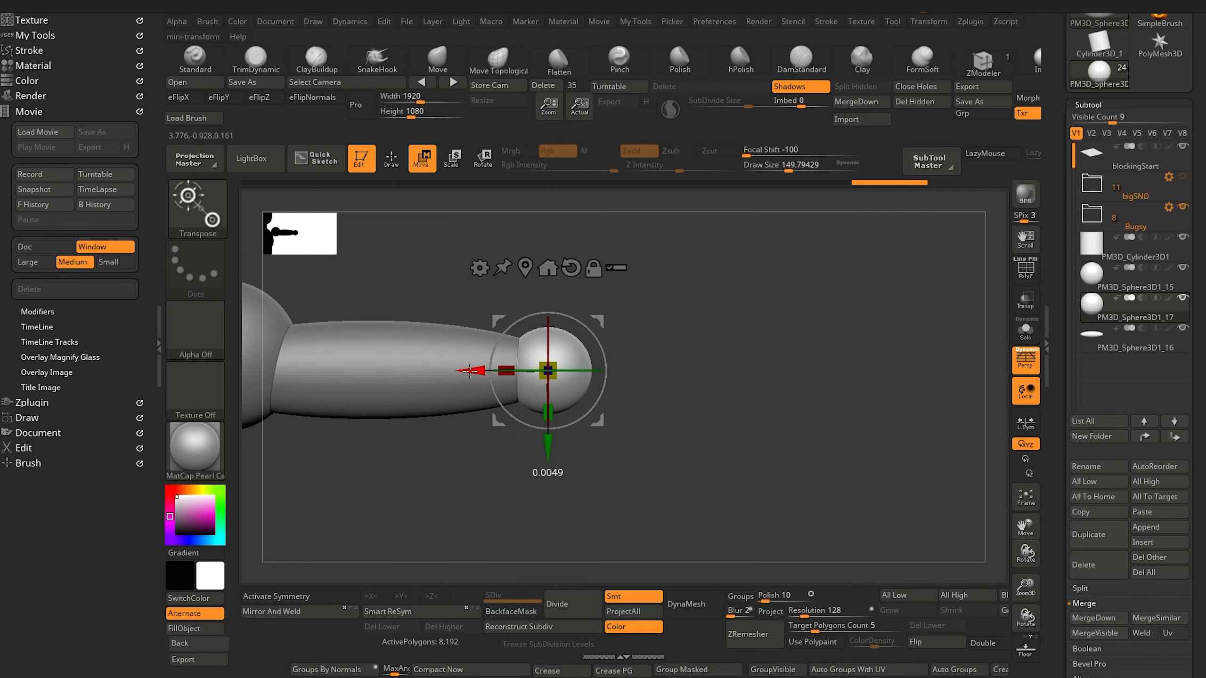
Duplicate the upper arm, align the copy beyond the elbow as the forearm, and return to the Move Topological brush.
left_click(428, 356, "alt")
left_click_drag(463, 485, 471, 401)
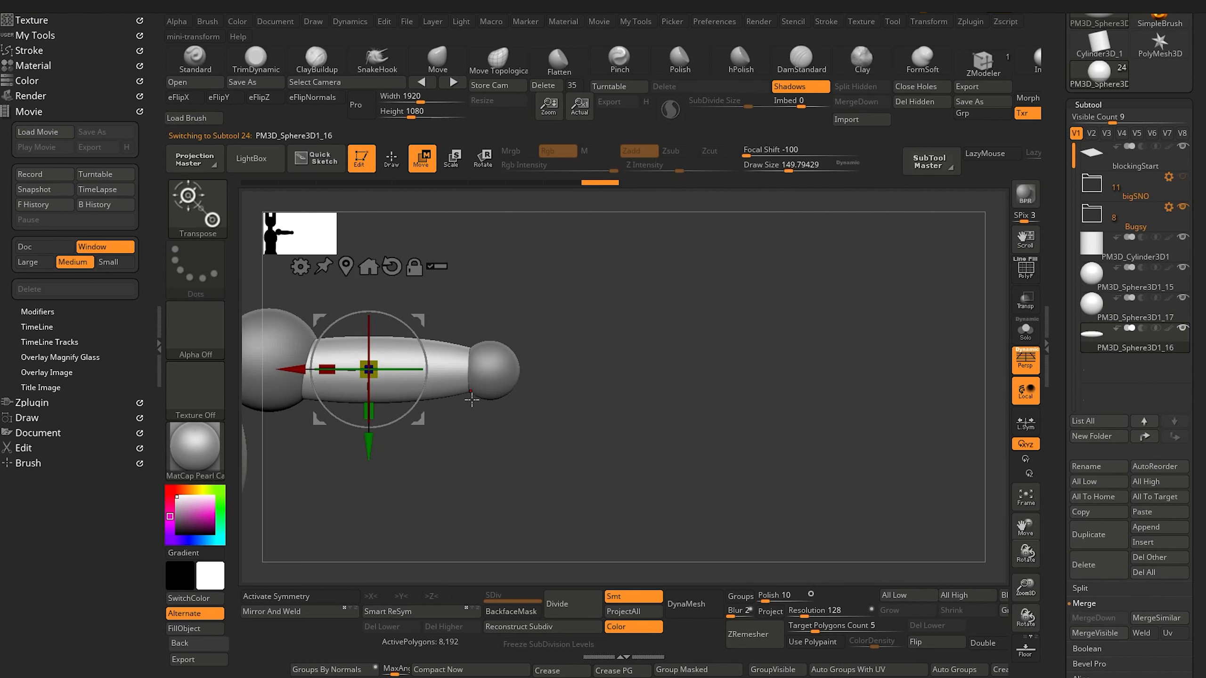
left_click(1086, 534)
left_click_drag(292, 370, 516, 403)
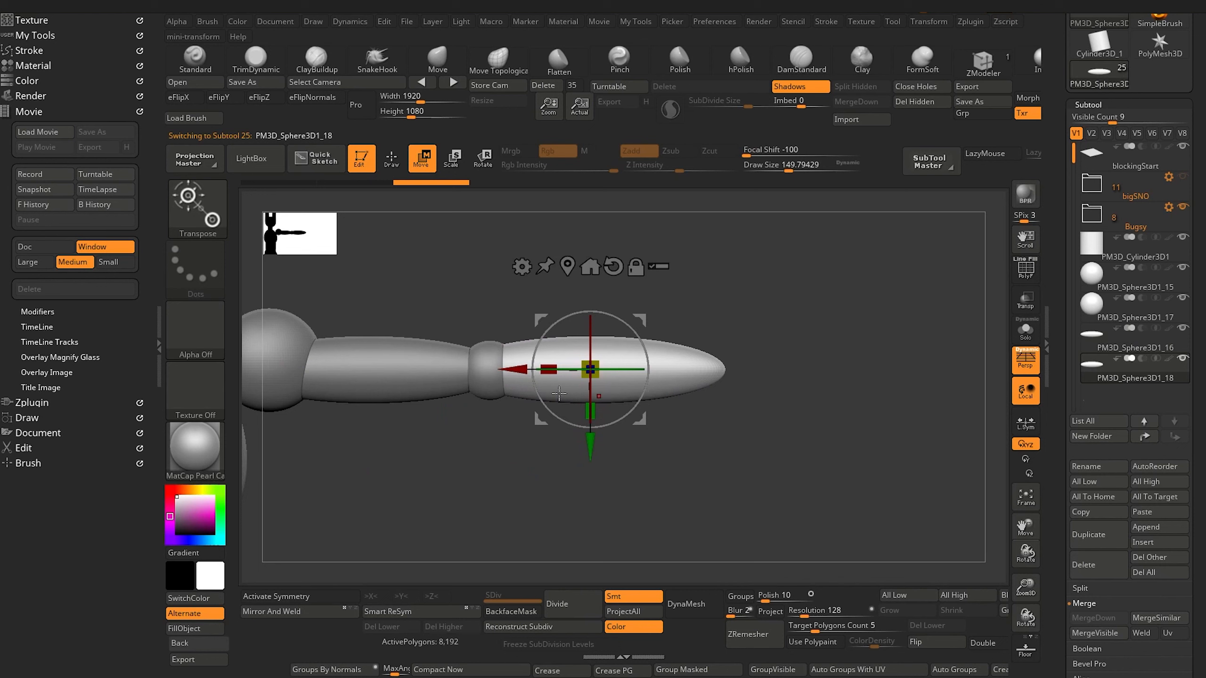
left_click_drag(666, 450, 448, 320)
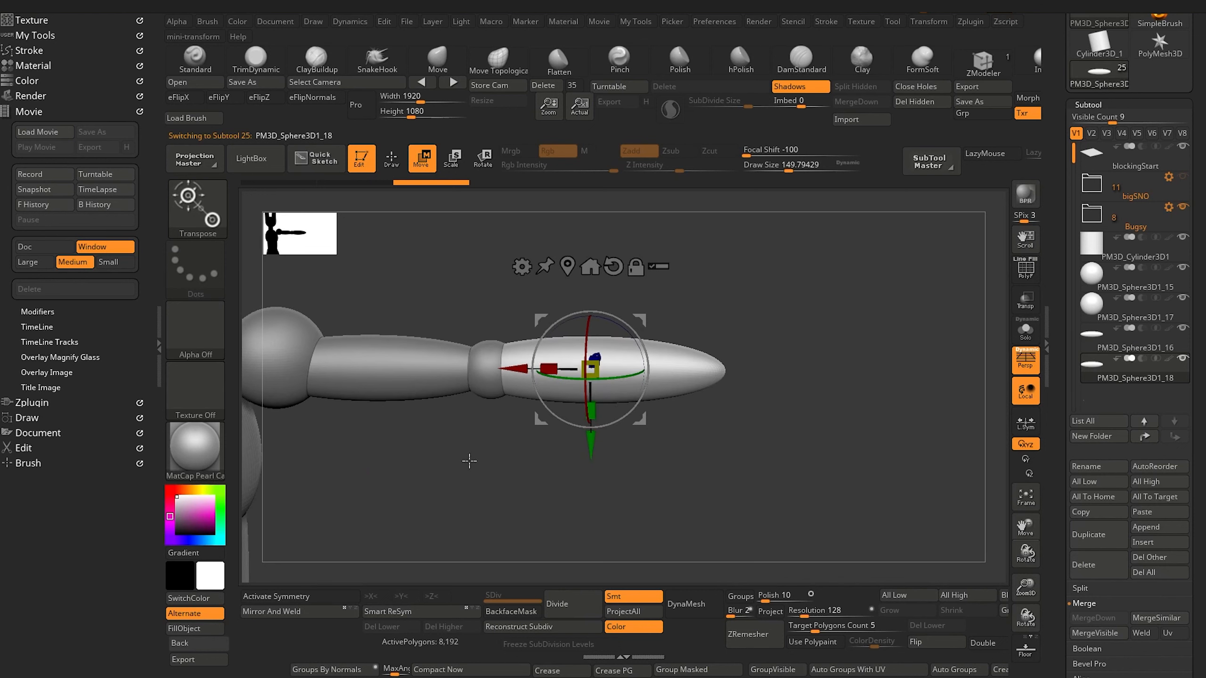
left_click_drag(469, 461, 396, 439)
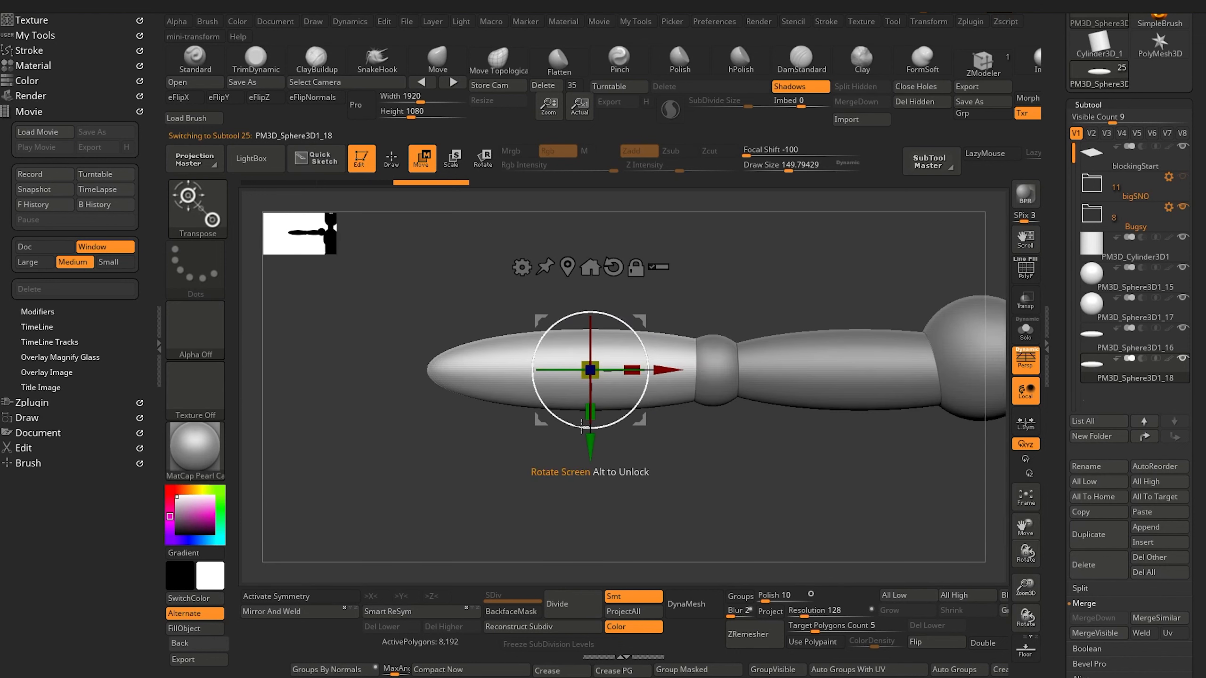
left_click_drag(590, 451, 590, 455)
mouse_move(444, 445)
left_mouse_down("alt")
mouse_move(503, 447)
mouse_move(438, 431)
left_mouse_up("alt")
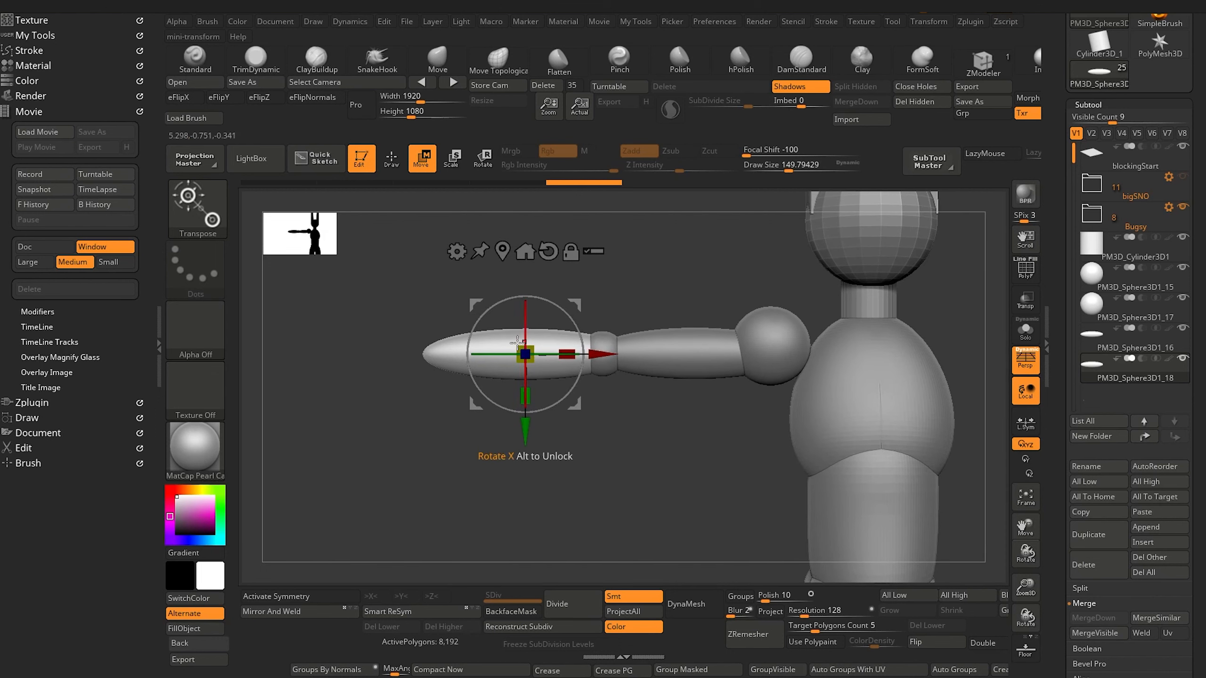
left_click_drag(571, 512, 602, 425, "alt")
key("q")
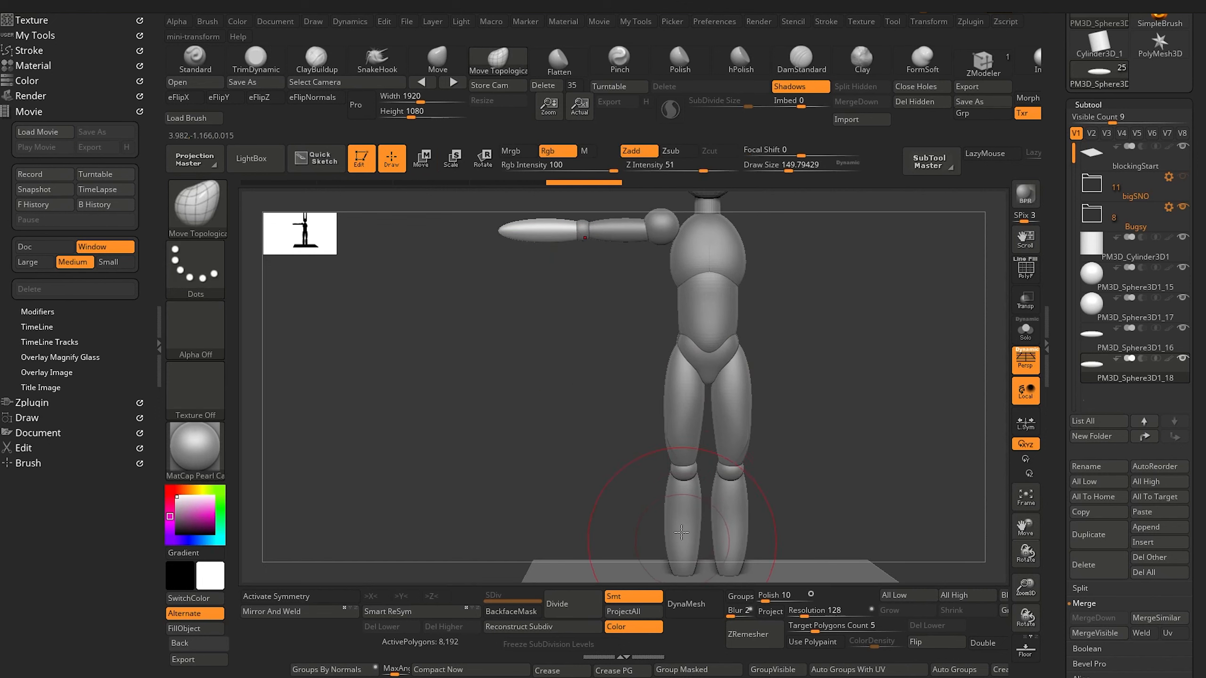
left_click_drag(502, 369, 536, 507, "alt")
left_click_drag(515, 459, 652, 486, "alt")
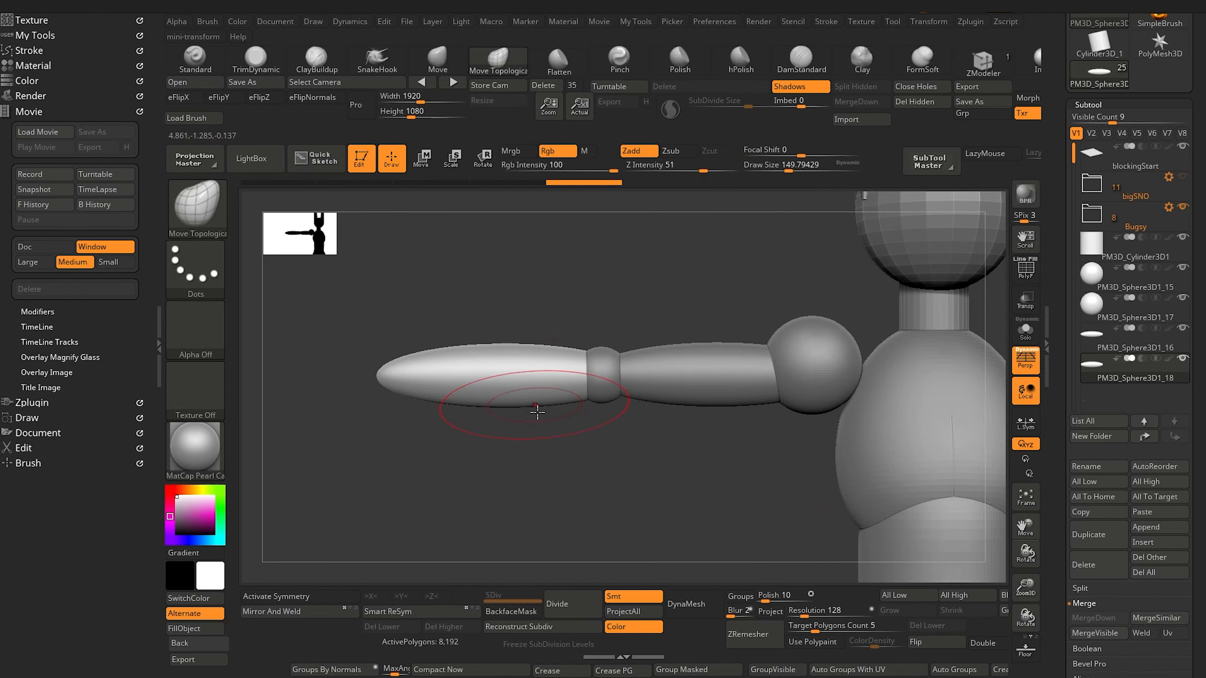
mouse_move(559, 469)
left_mouse_down()
mouse_move(567, 515)
mouse_move(564, 458)
mouse_move(565, 485)
mouse_move(480, 409)
left_mouse_up()
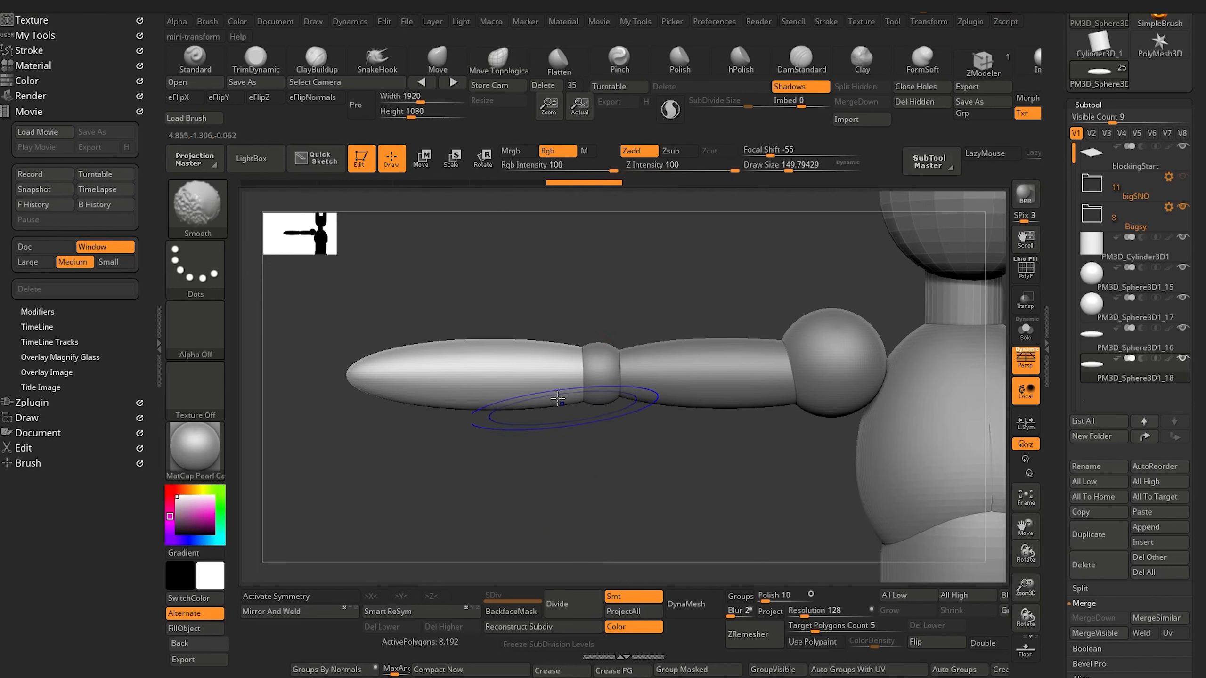
key("b")
key("m")
key("v")
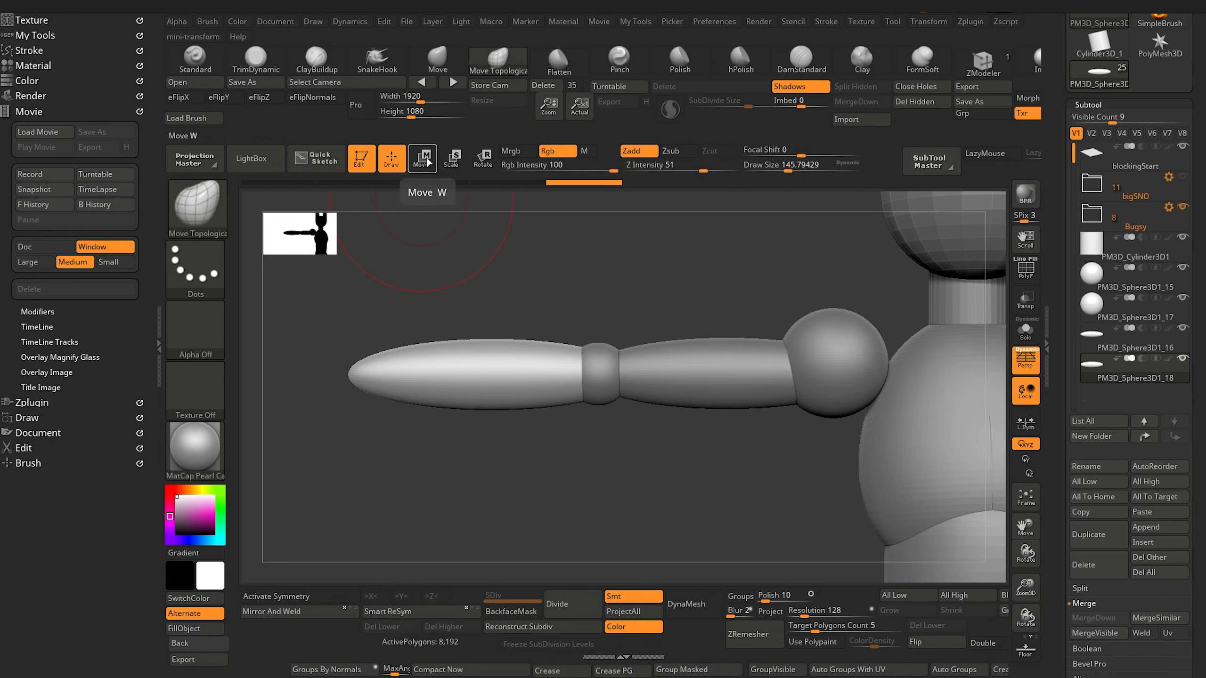
left_click(748, 406, "alt")
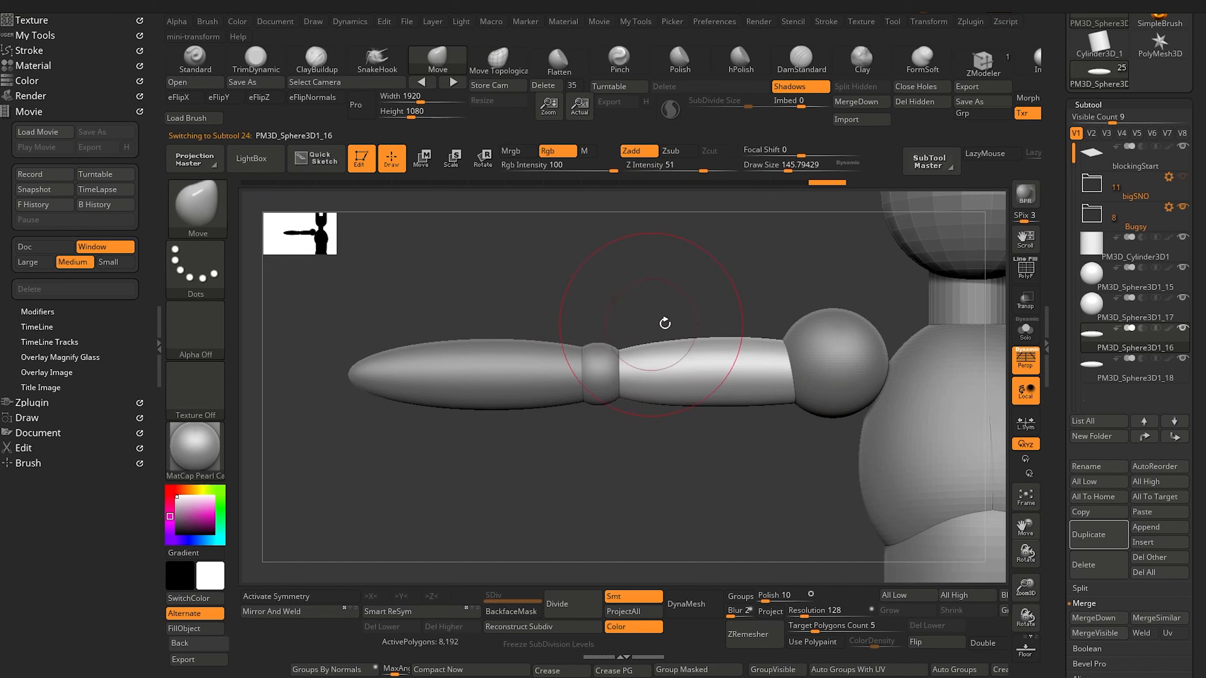
right_click_drag(704, 341, 669, 318, "ctrl")
left_click(499, 371, "alt")
key("bracketright")
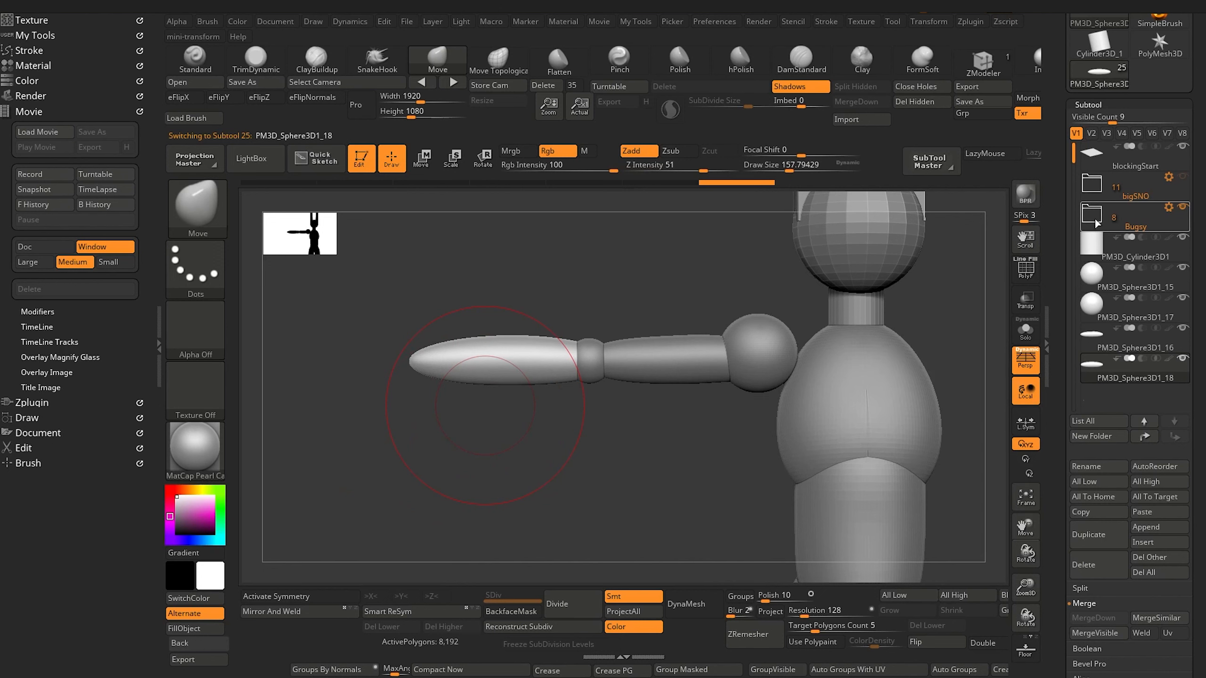
Reshape the forearm with the Move Topological brush, tapering its sides and broadening the pointed wrist end.
left_click_drag(467, 396, 523, 401)
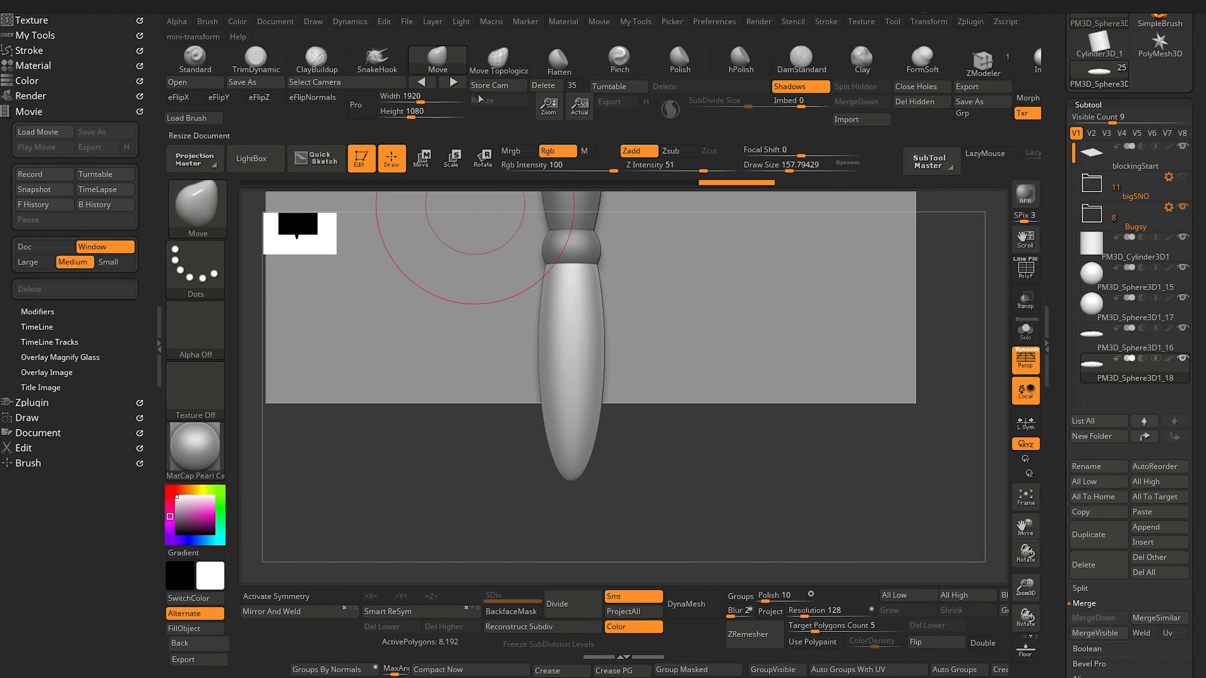
left_click(497, 59)
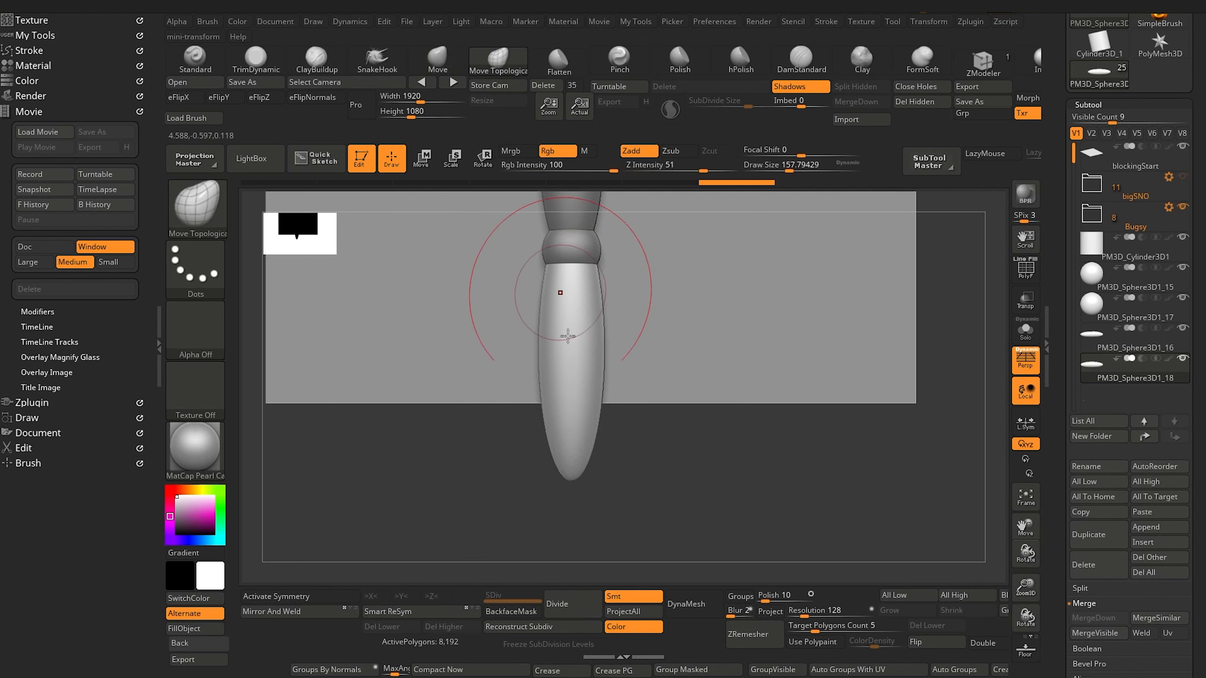
key("bracketleft")
left_click_drag(599, 418, 591, 420)
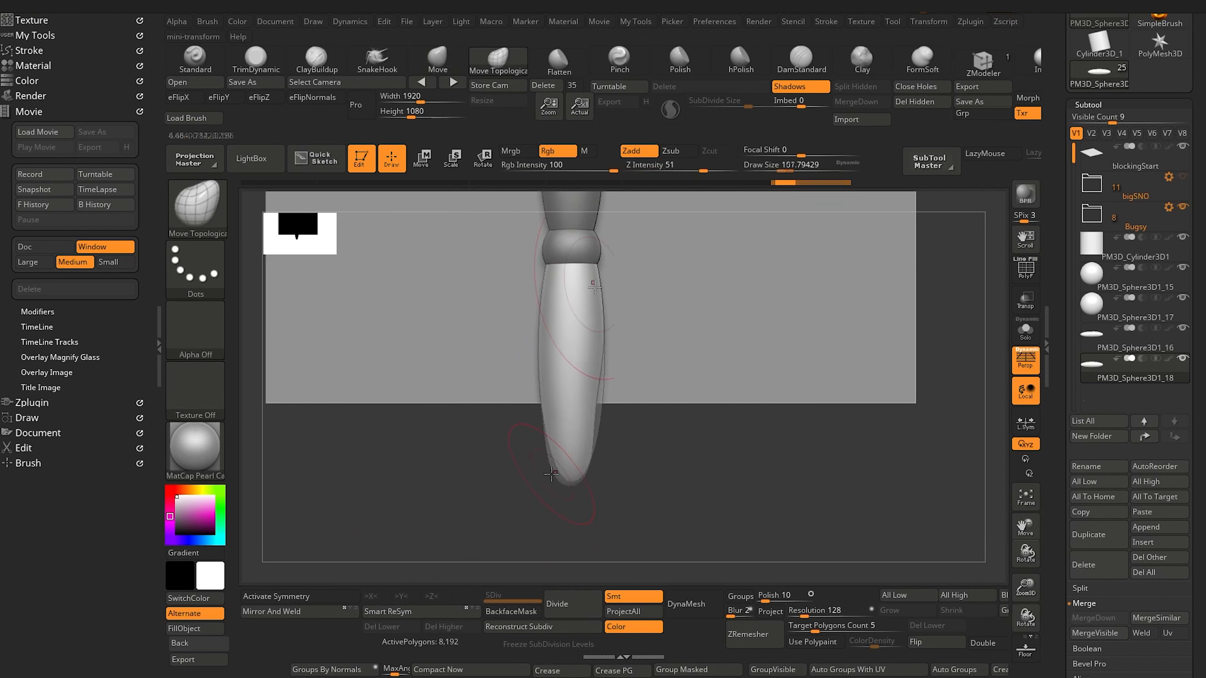
left_click_drag(558, 467, 547, 475)
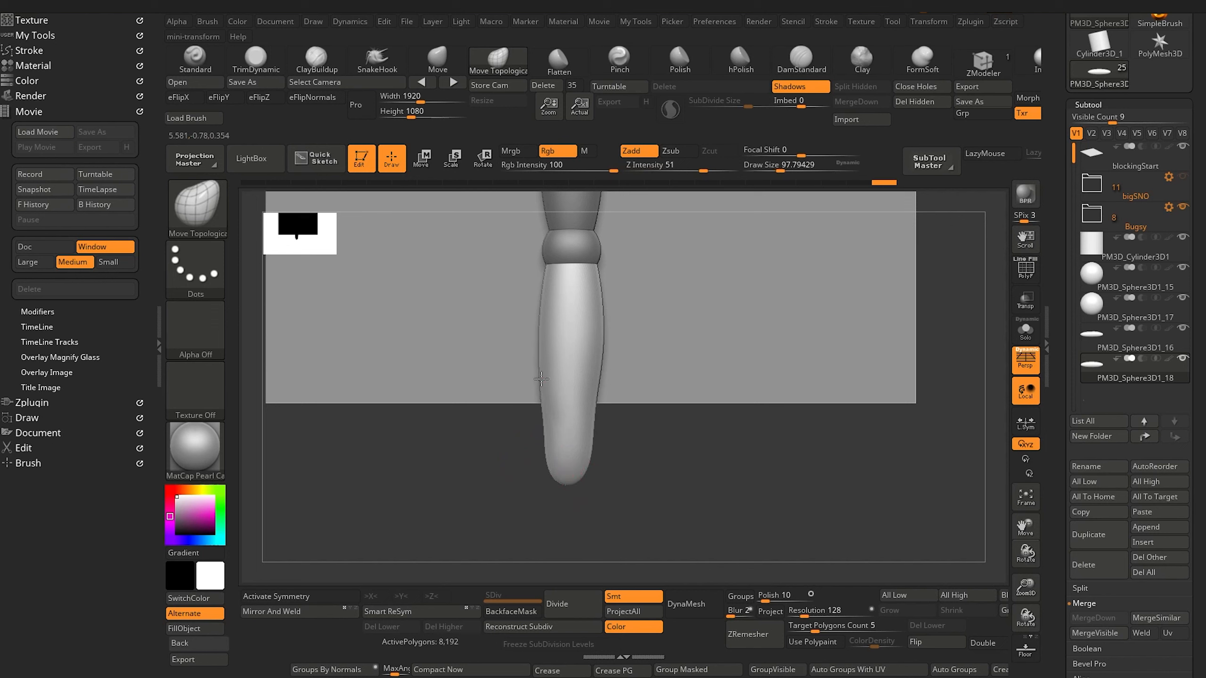
mouse_move(501, 566)
left_mouse_down()
mouse_move(500, 469)
mouse_move(564, 389)
left_mouse_up()
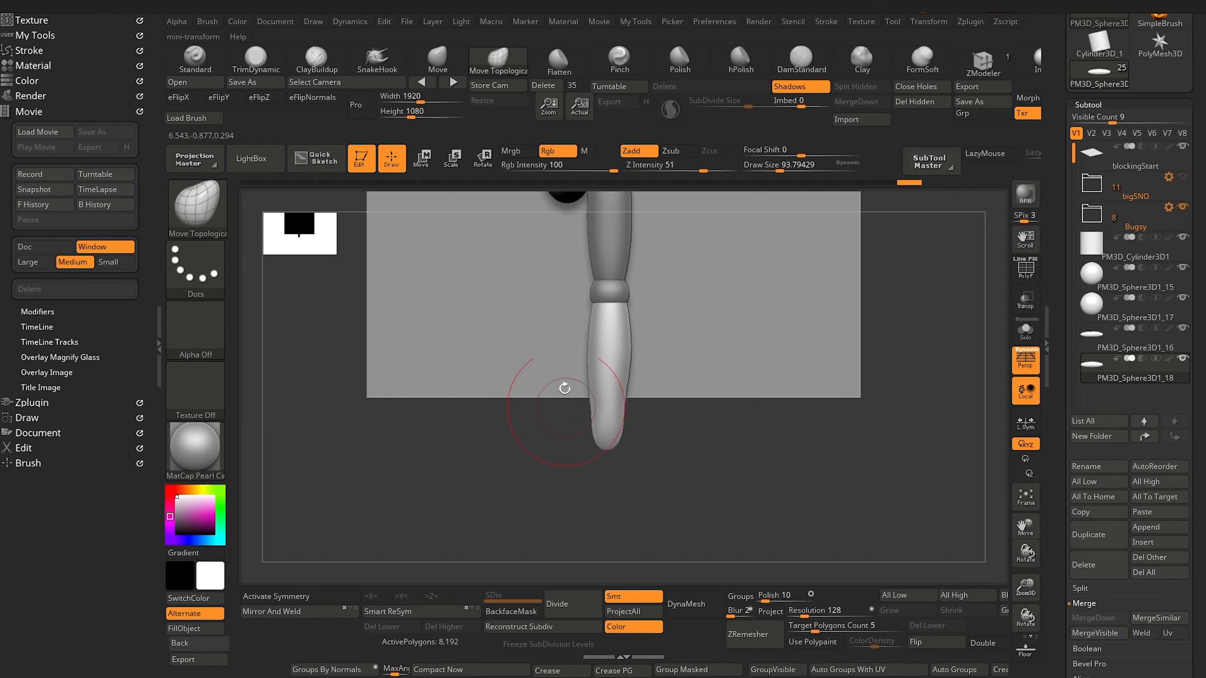
Move the neck cylinder and the shoulder, elbow, upper arm and forearm subtools into the Bugsy folder.
left_click_drag(522, 483, 392, 370)
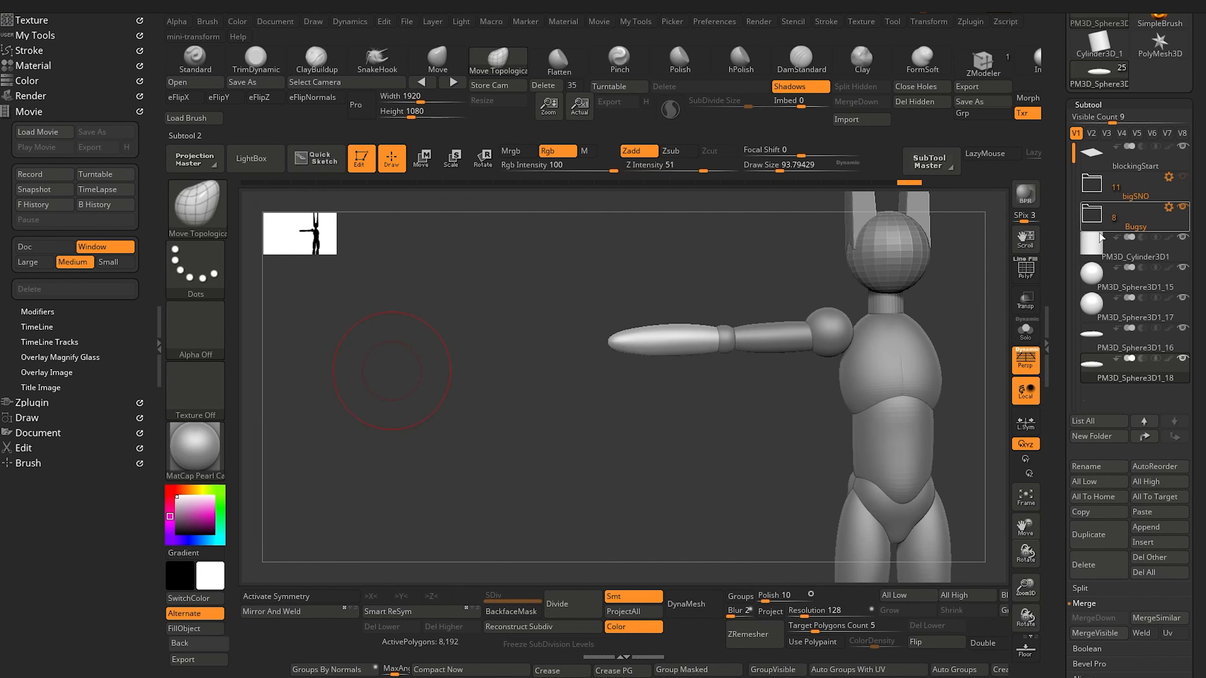
left_click_drag(1093, 248, 1094, 219)
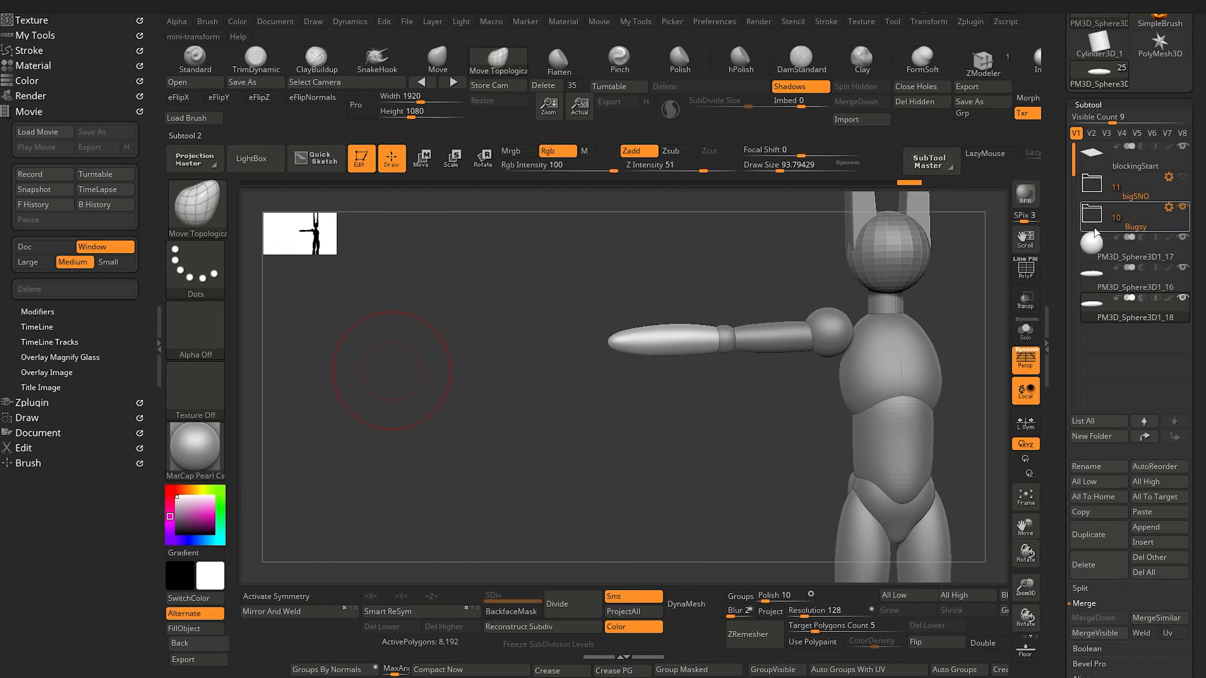
left_click_drag(1093, 248, 1094, 219)
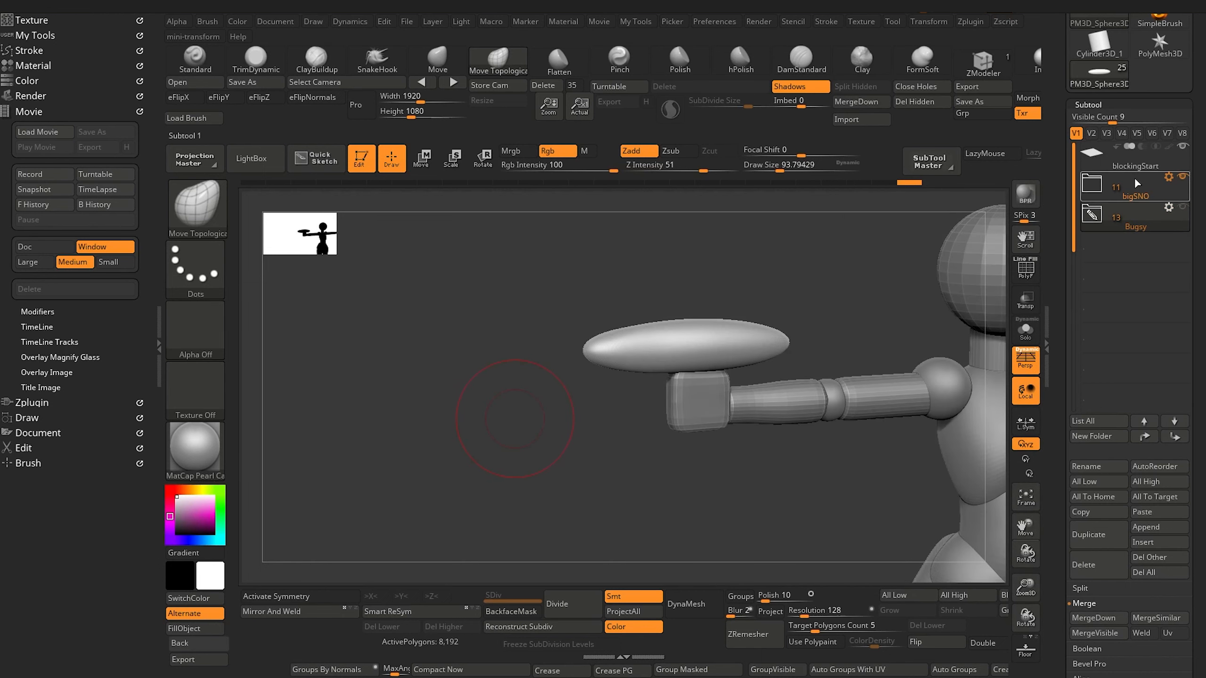
Switch to the bigSNO reference figure and examine its hand block and forearm from several angles.
left_click(1132, 195)
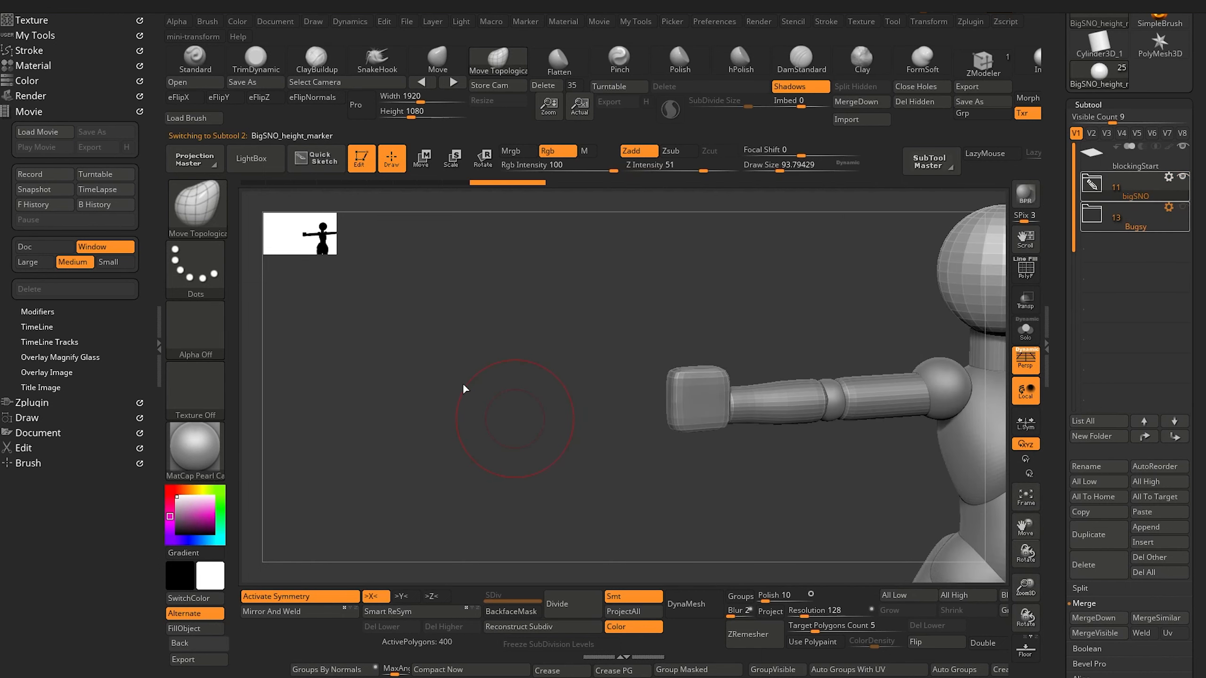
left_click_drag(462, 386, 359, 459)
left_click_drag(352, 354, 438, 331)
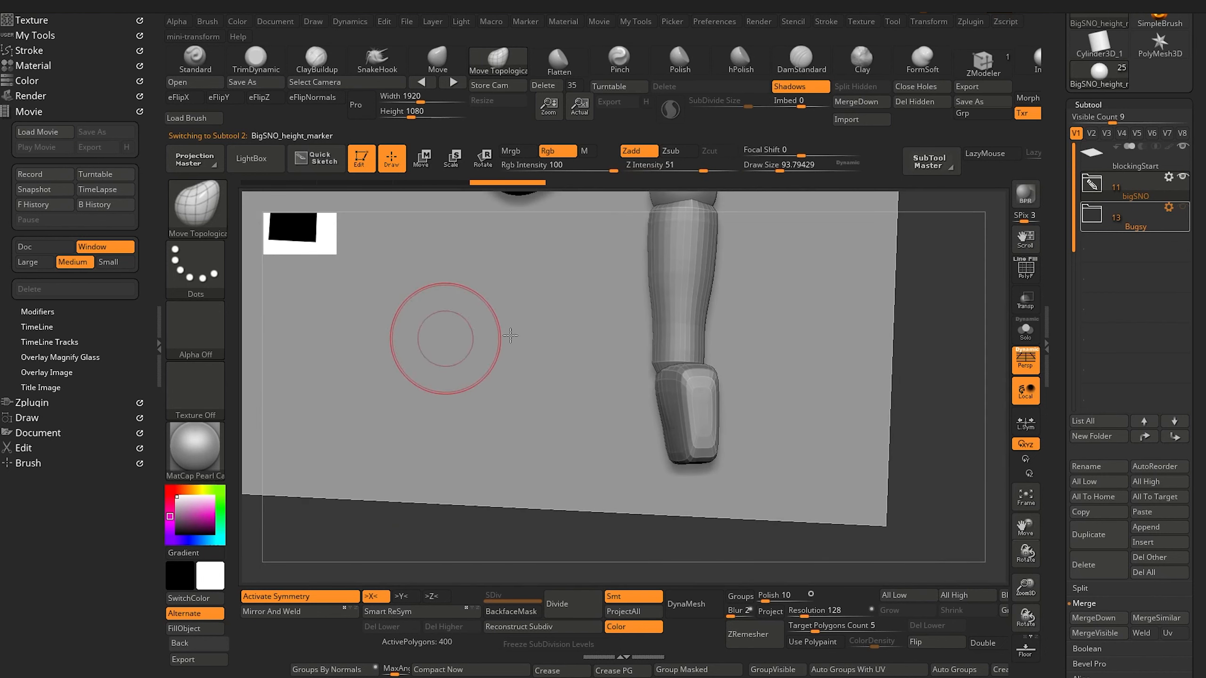
left_click(719, 403, "alt")
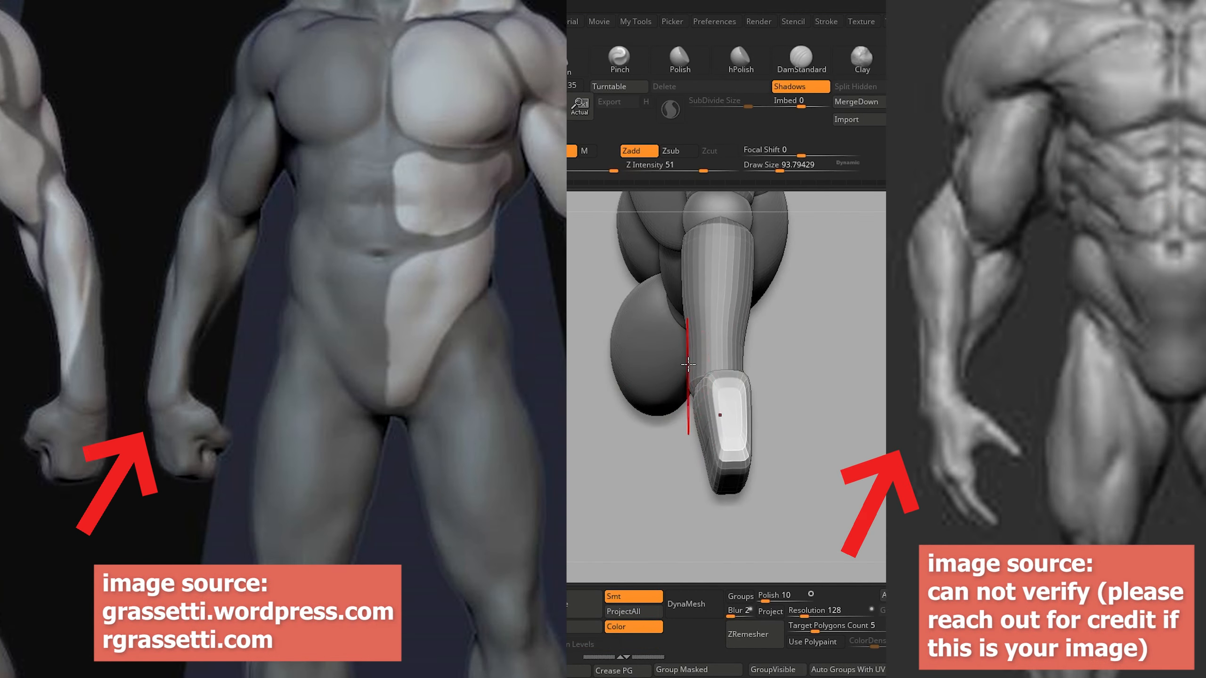
left_click_drag(593, 342, 560, 353)
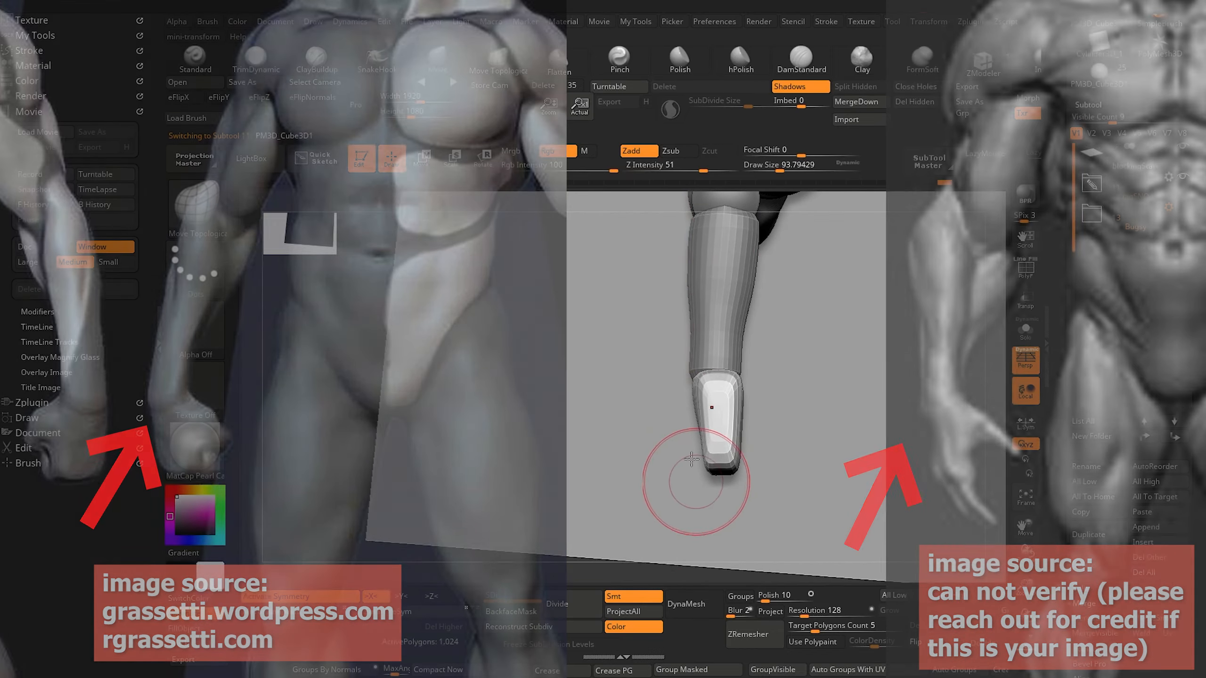
mouse_move(323, 328)
left_mouse_down()
mouse_move(347, 280)
mouse_move(387, 511)
mouse_move(396, 439)
mouse_move(430, 408)
mouse_move(444, 458)
left_mouse_up()
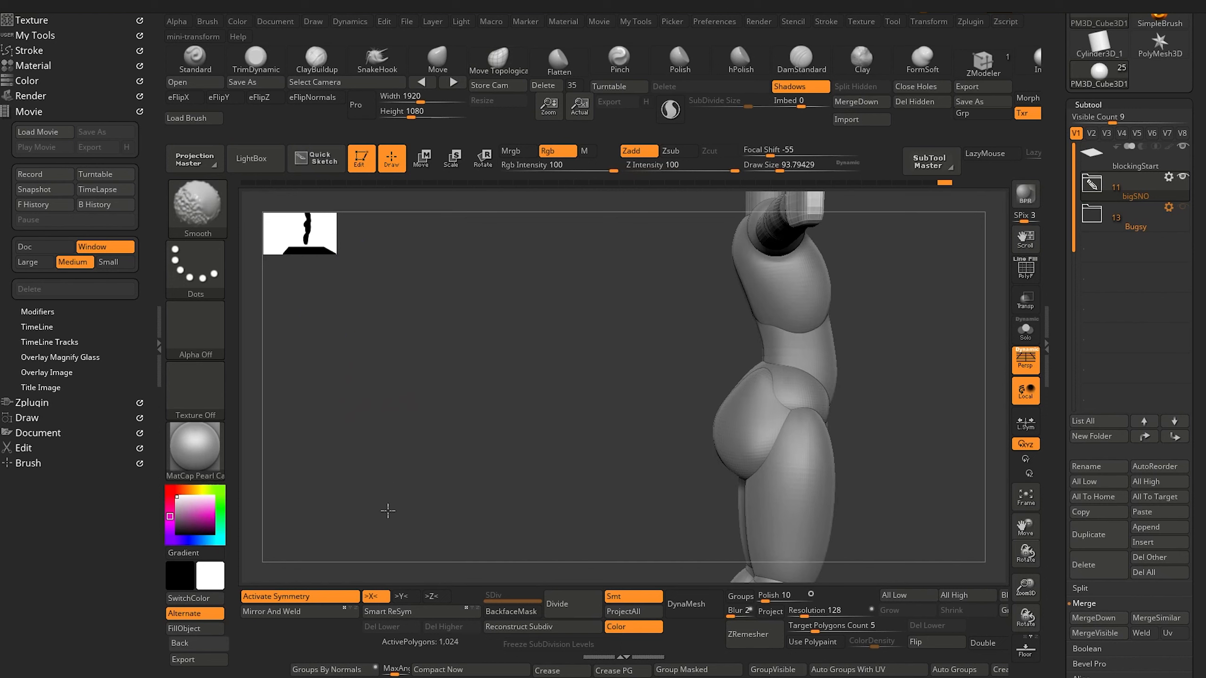
Return to the Bugsy figure's forearm subtool and append a cube primitive.
left_click(1111, 220)
left_click(1102, 253)
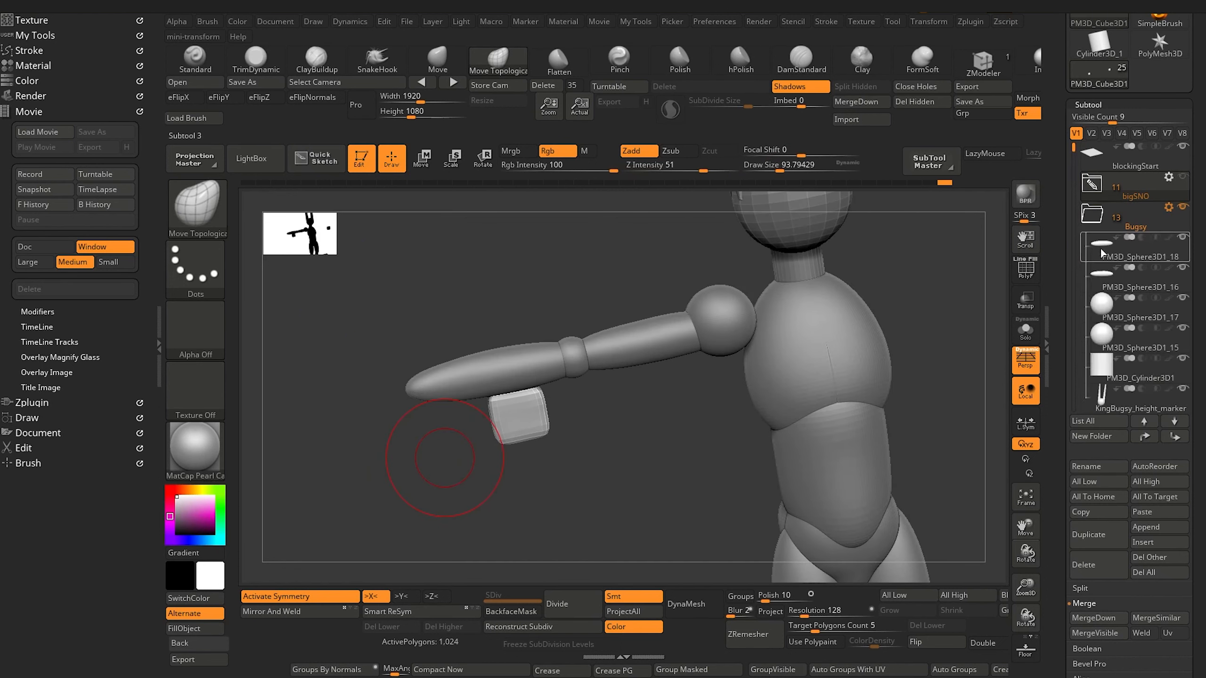
left_click_drag(363, 438, 438, 409)
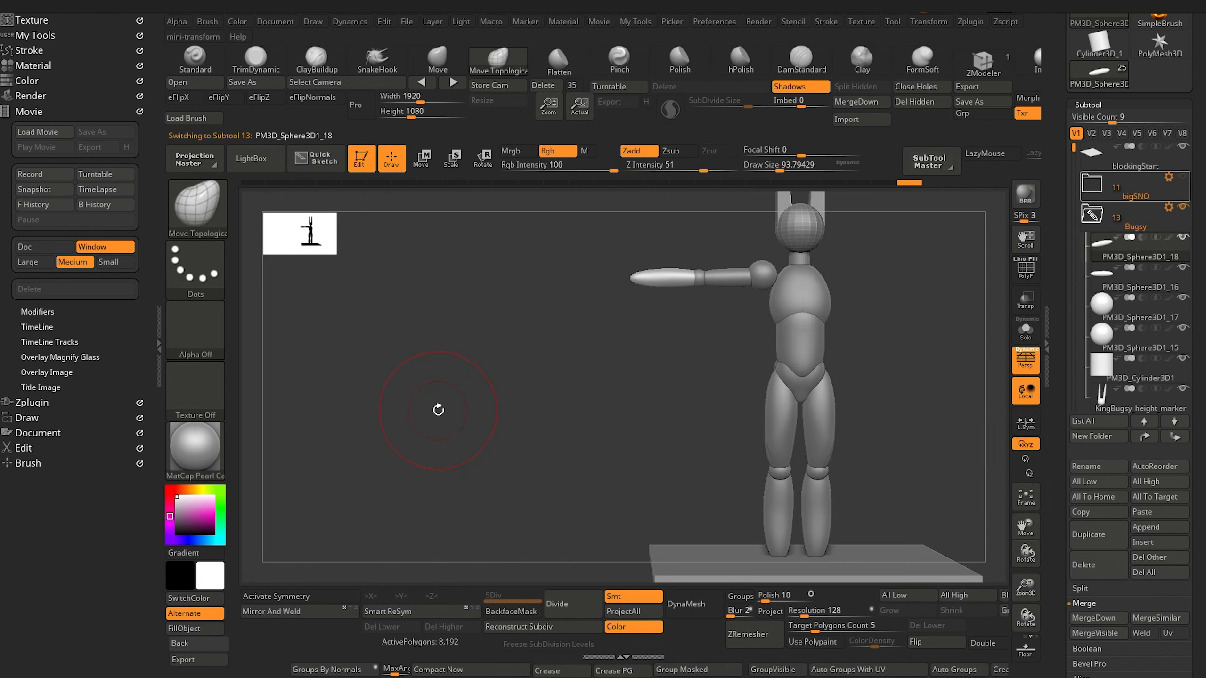
left_click(1154, 528)
left_click(663, 475)
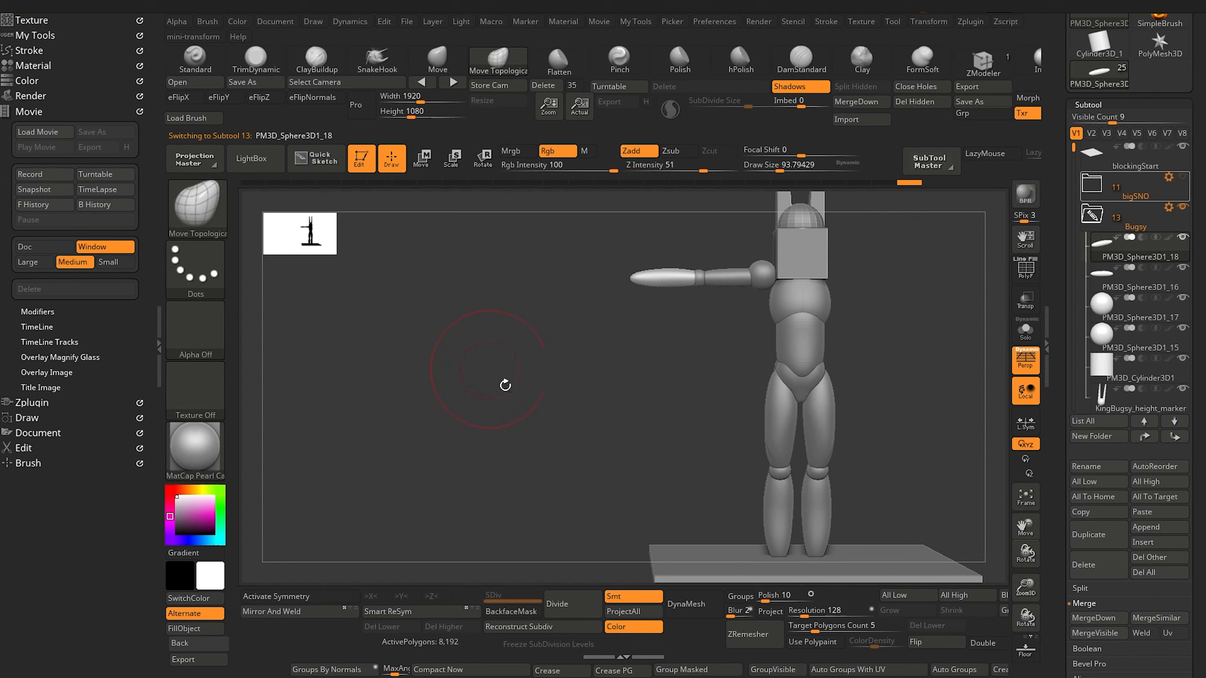
Select the appended cube and move it out along the arm and down to the forearm's outer end.
left_click_drag(520, 380, 509, 480, "alt")
left_click(748, 376, "alt")
left_click(422, 159)
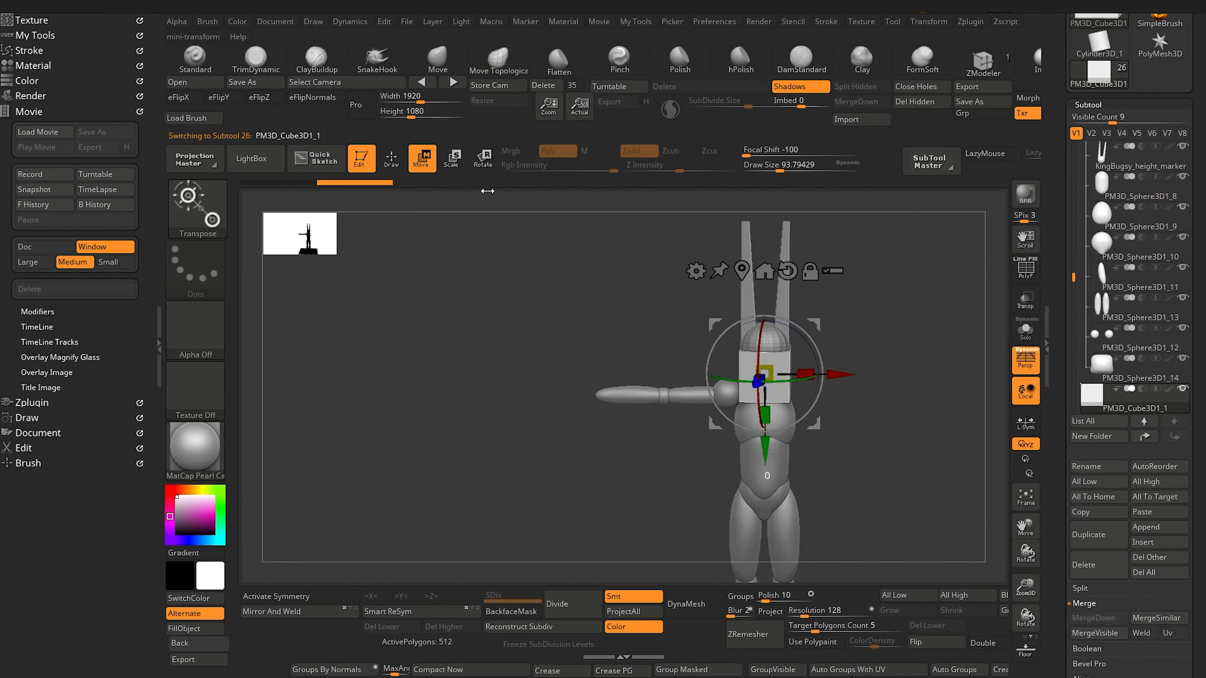
left_click_drag(841, 374, 659, 373)
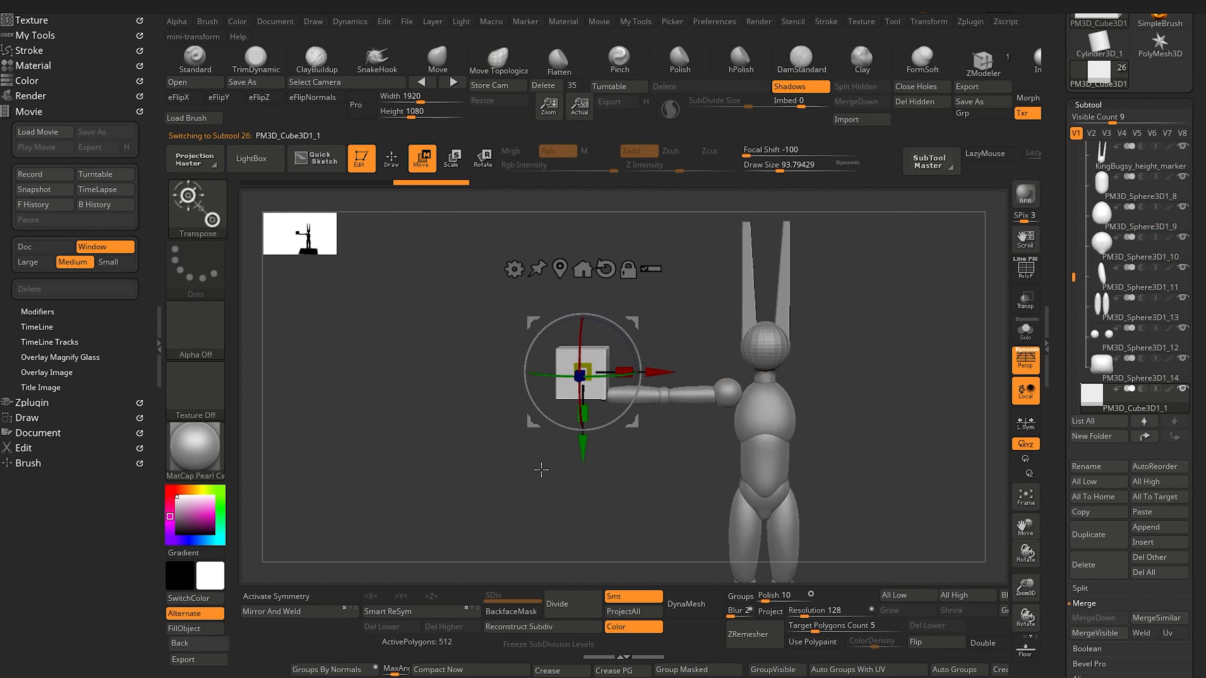
left_click_drag(541, 470, 495, 515, "shift")
left_click_drag(583, 453, 584, 486)
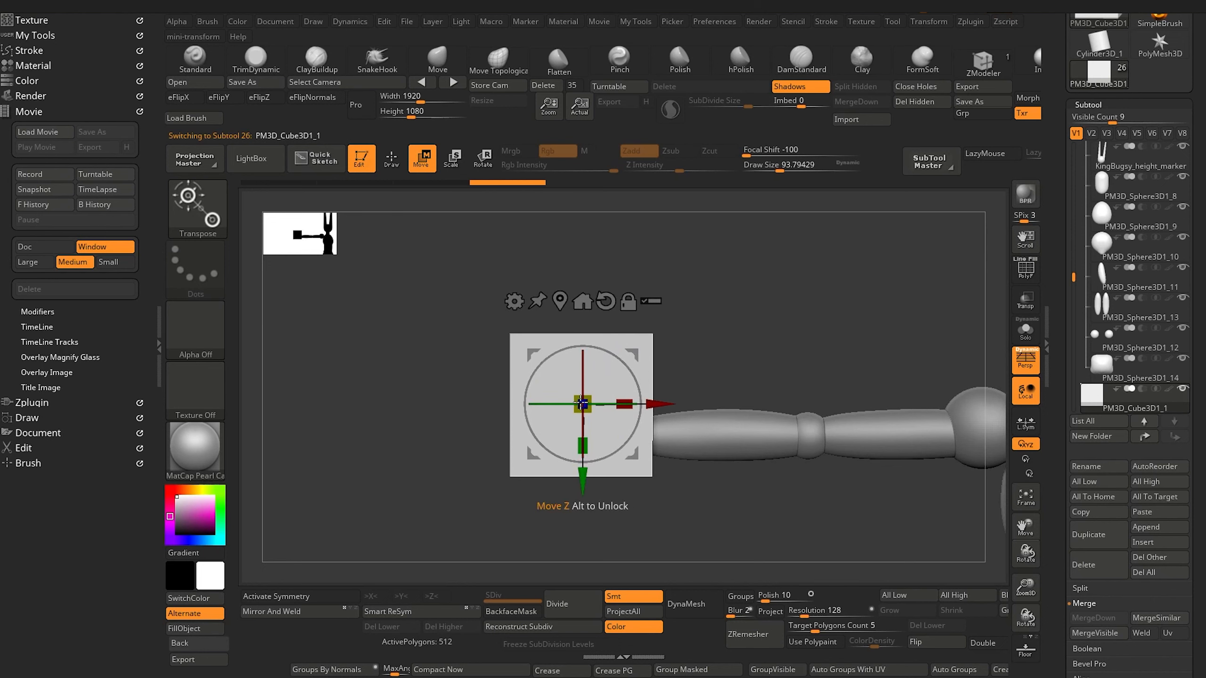
Scale the cube down as the hand, fit it against the wrist and narrow its depth.
left_click_drag(577, 400, 599, 423)
left_click_drag(667, 406, 682, 407)
left_click_drag(599, 485, 600, 497)
left_click_drag(442, 451, 466, 409)
left_click_drag(651, 417, 629, 425)
left_click_drag(462, 377, 375, 365)
left_click(393, 160)
Round the hand cube's edges with the Smooth deformation.
left_click_drag(1059, 481, 1077, 392)
left_click(1085, 460)
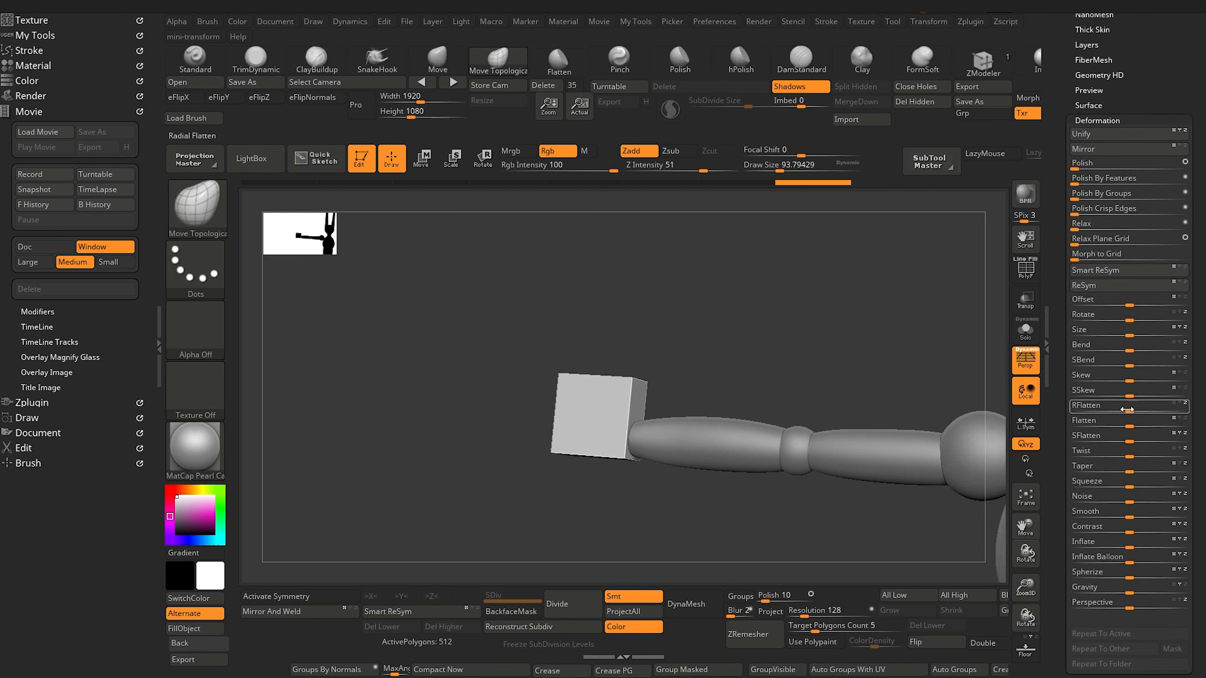
left_click_drag(1168, 521, 1168, 515)
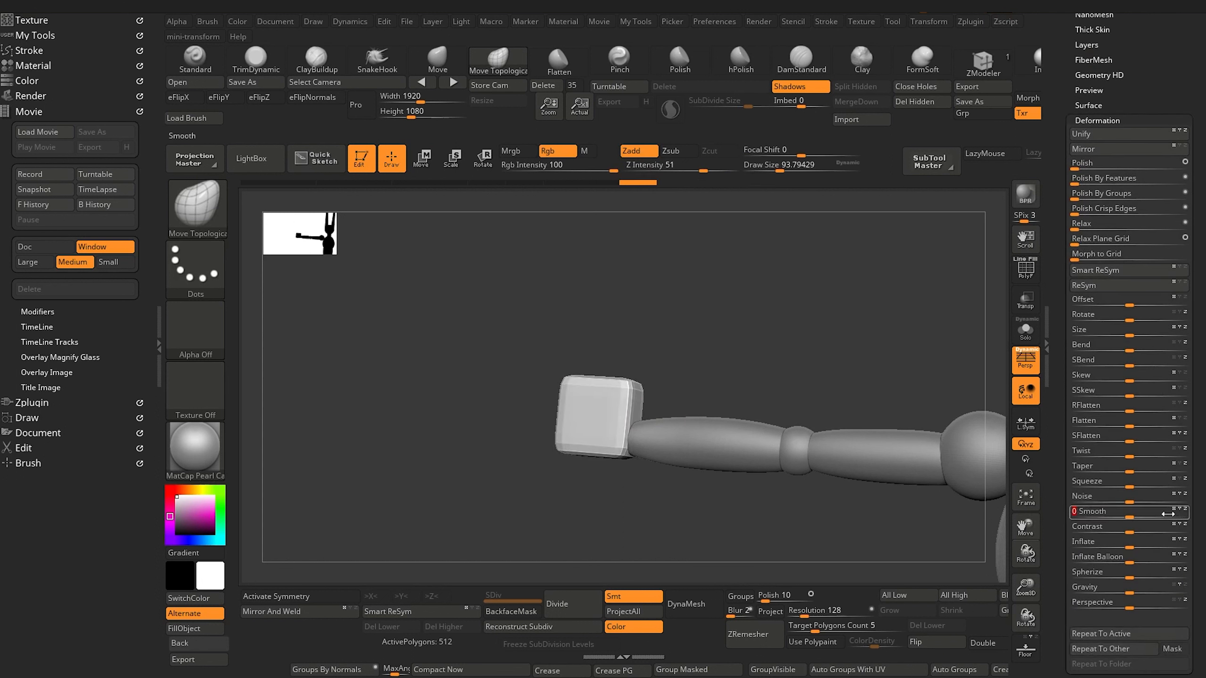
Mask one lengthwise half of the hand cube, invert the mask and adjust the unmasked half with the transform gizmo.
mouse_move(393, 444)
left_mouse_down()
mouse_move(444, 460)
mouse_move(398, 485)
left_mouse_up()
left_click_drag(423, 419, 394, 444, "alt")
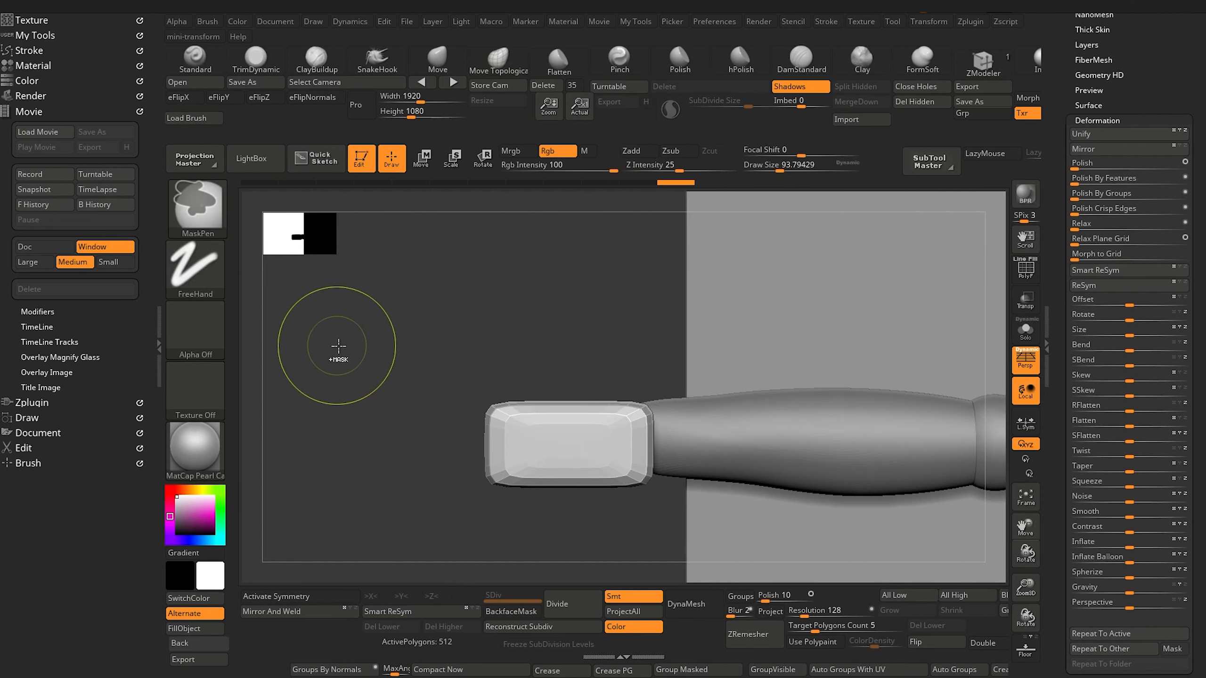
left_click_drag(355, 351, 690, 445, "ctrl")
left_click(398, 463, "ctrl")
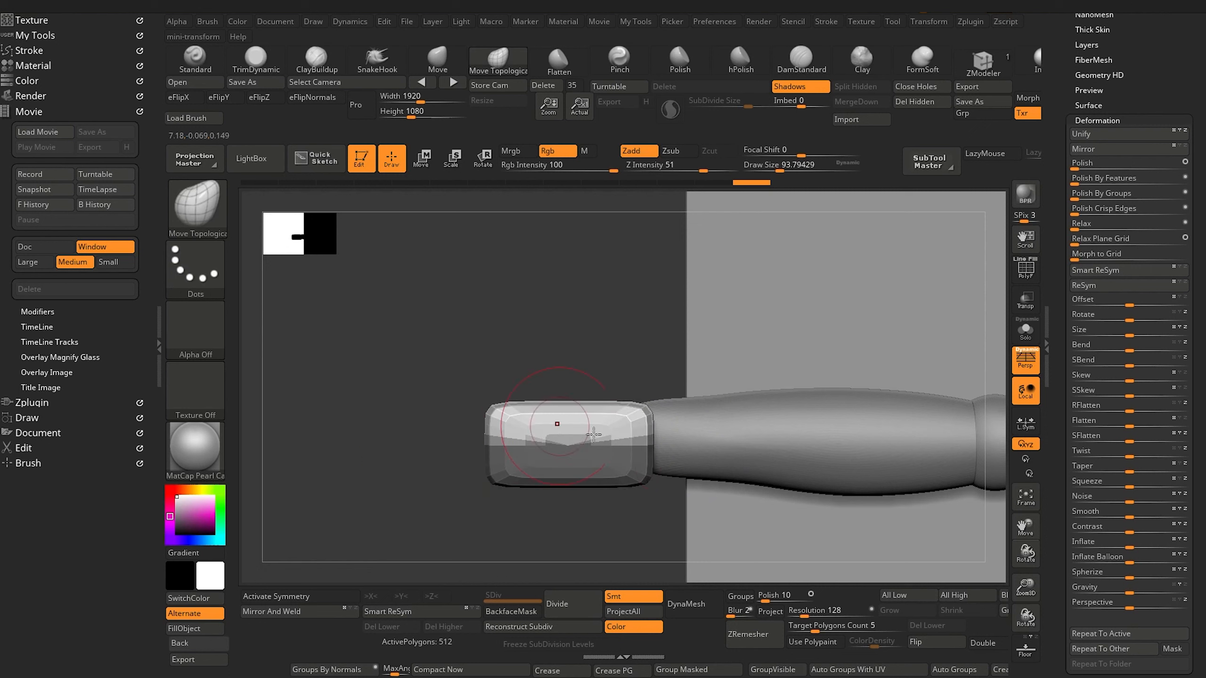
left_click(489, 166)
left_click_drag(645, 443, 714, 443, "alt")
left_click_drag(597, 482, 599, 492)
mouse_move(377, 444)
left_mouse_down()
mouse_move(382, 371)
mouse_move(369, 425)
mouse_move(355, 418)
mouse_move(397, 420)
mouse_move(411, 388)
mouse_move(487, 495)
mouse_move(544, 495)
mouse_move(583, 534)
mouse_move(589, 472)
left_mouse_up()
left_click(391, 162)
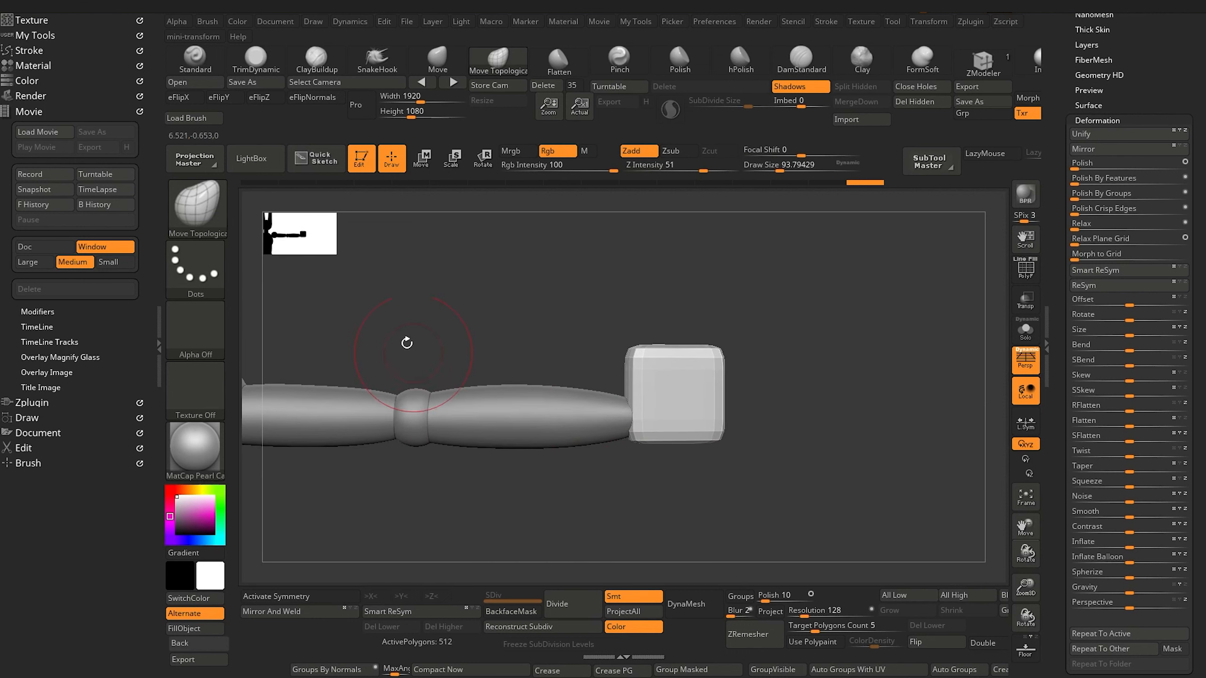
Select the forearm and push its upper contour outward toward the wrist with an enlarged Move Topological brush.
left_click(526, 419, "alt")
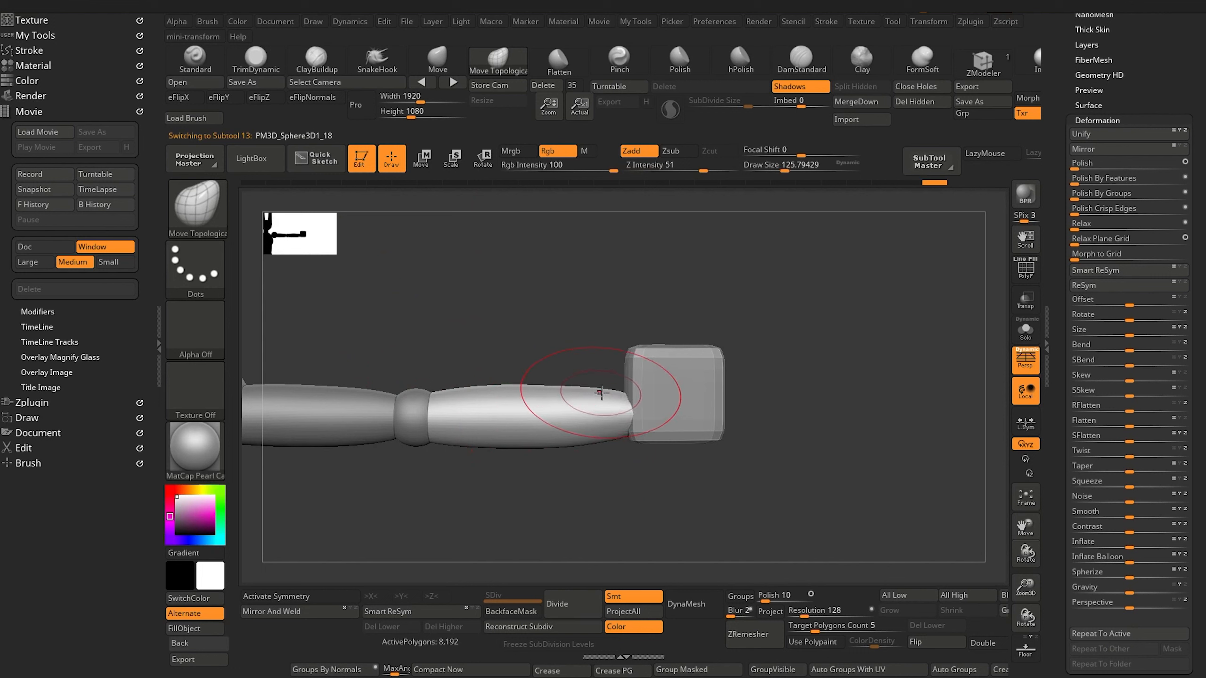
left_click_drag(624, 394, 623, 390)
left_click_drag(581, 387, 536, 382)
key("bracketright")
left_click_drag(458, 391, 462, 387)
left_click_drag(621, 392, 619, 390)
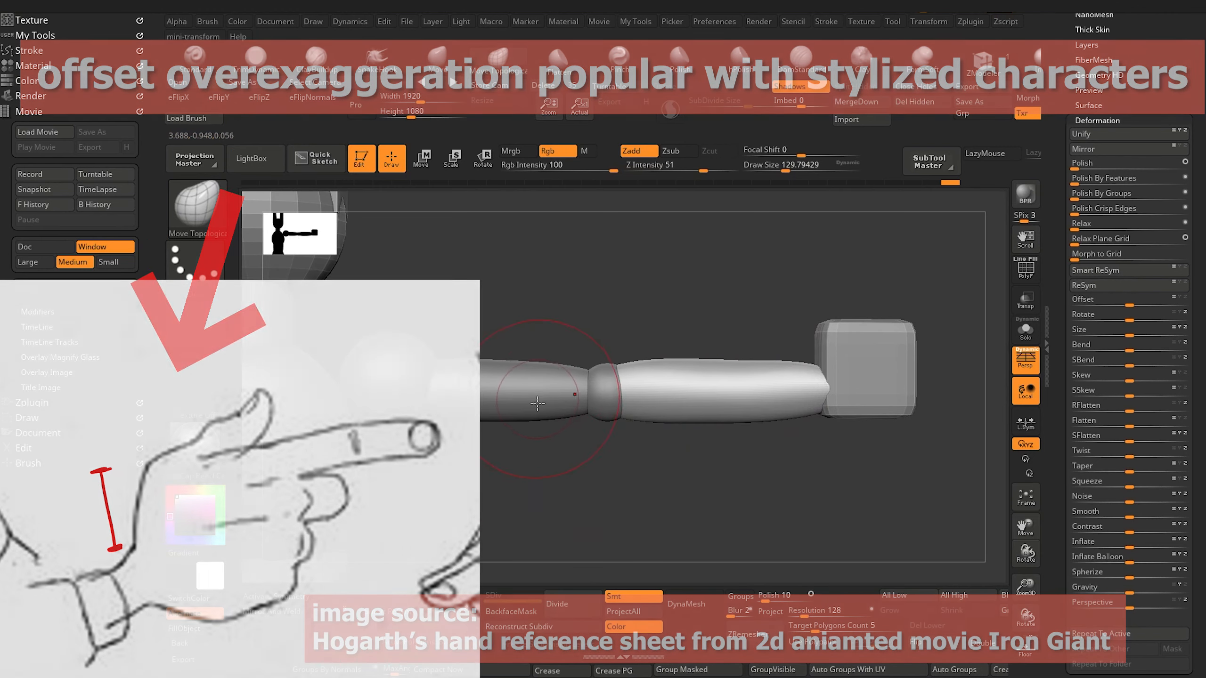
Fill out the upper arm's contour toward the elbow with Move Topological and refine the adjoining forearm.
left_click(537, 402, "alt")
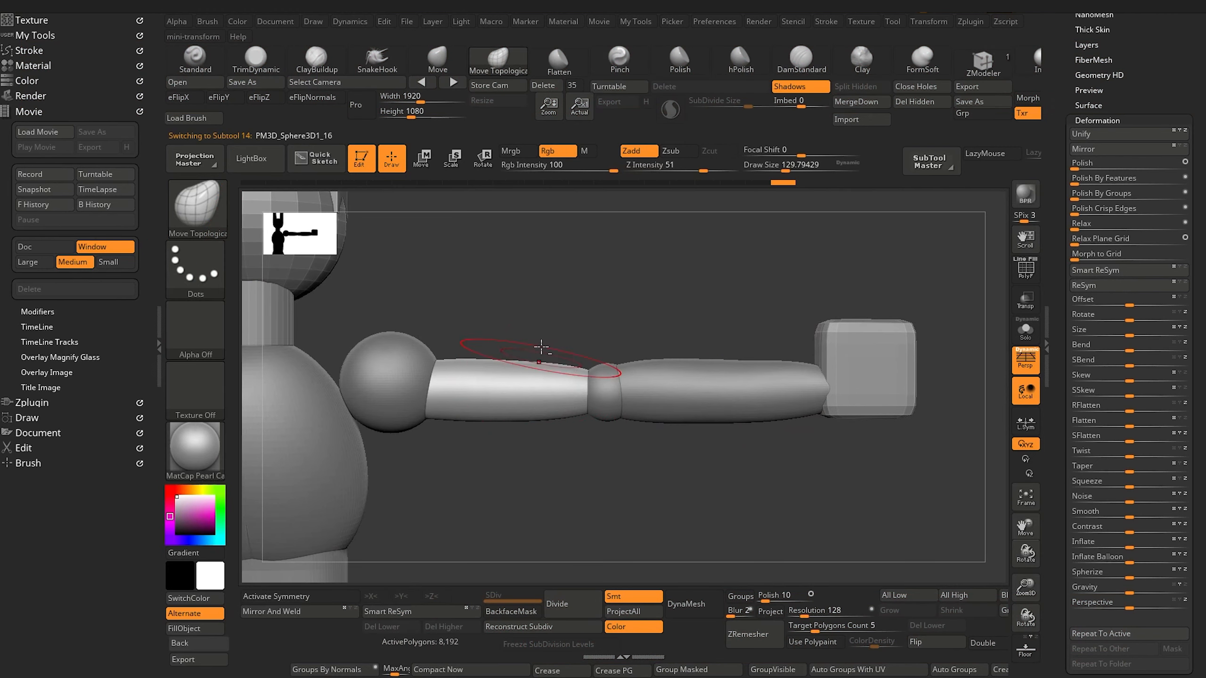
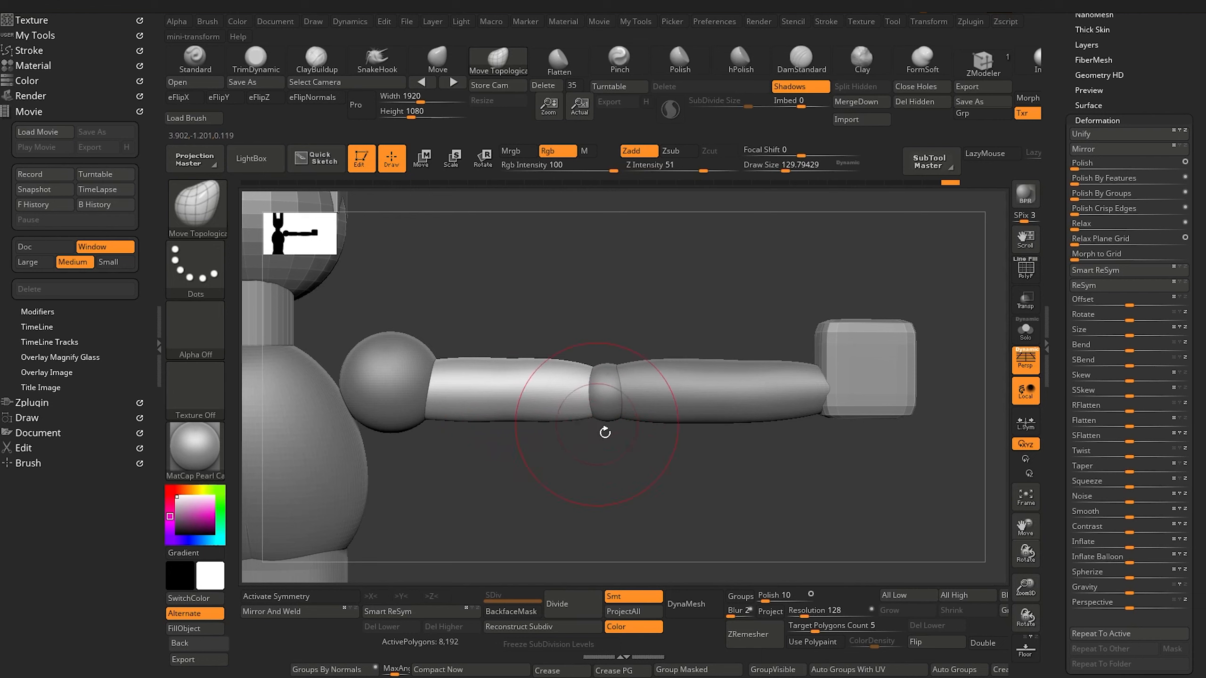
mouse_move(604, 433)
left_mouse_down()
mouse_move(331, 423)
mouse_move(519, 365)
mouse_move(522, 354)
mouse_move(504, 352)
left_mouse_up()
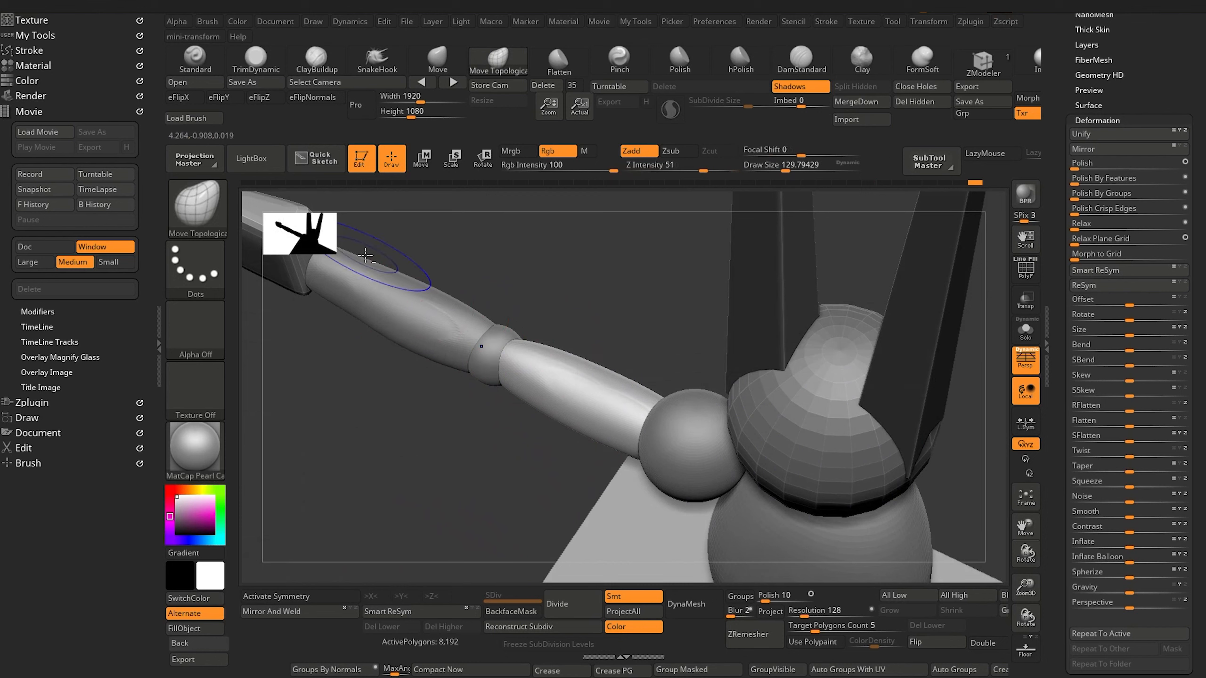
left_click_drag(390, 264, 405, 281, "shift")
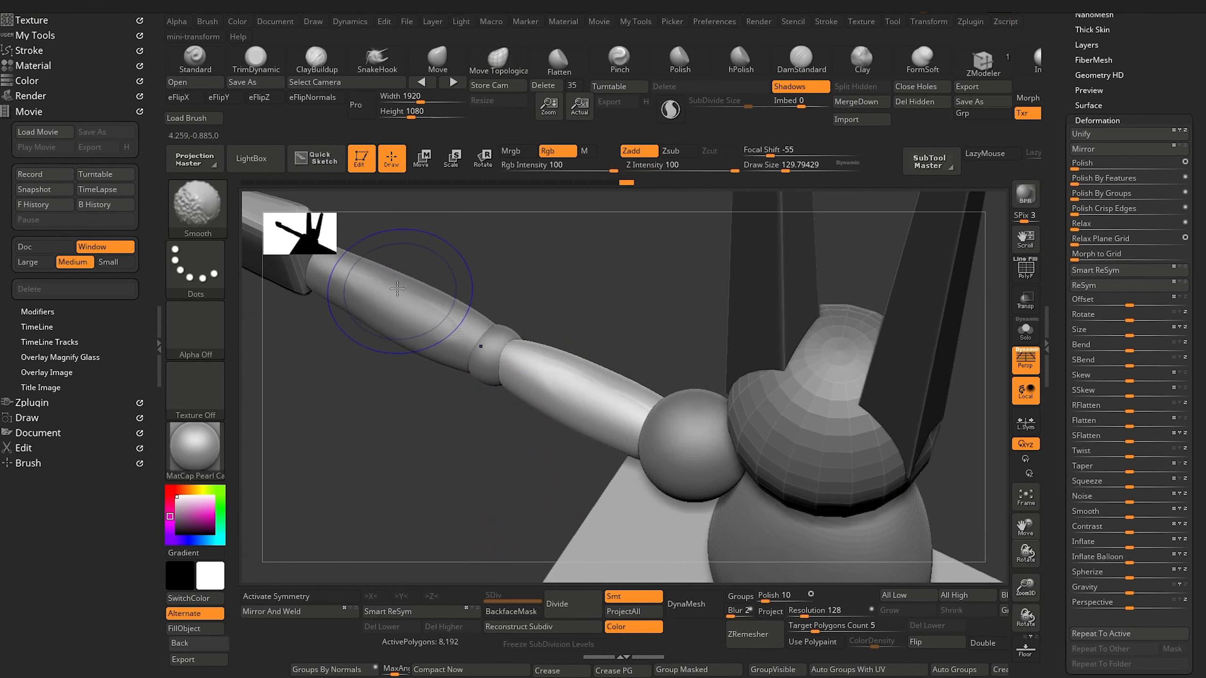
left_click(429, 334, "alt")
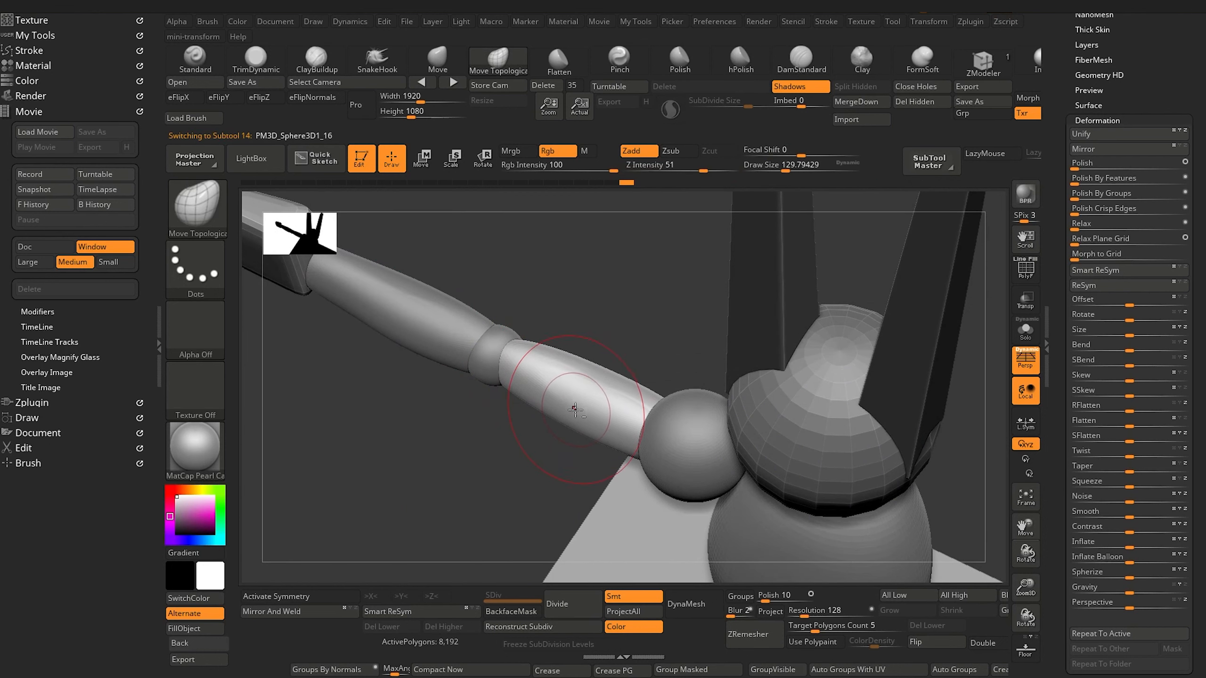
Smooth the upper arm's surface toward the elbow.
key("shift")
key("shift")
key("shift")
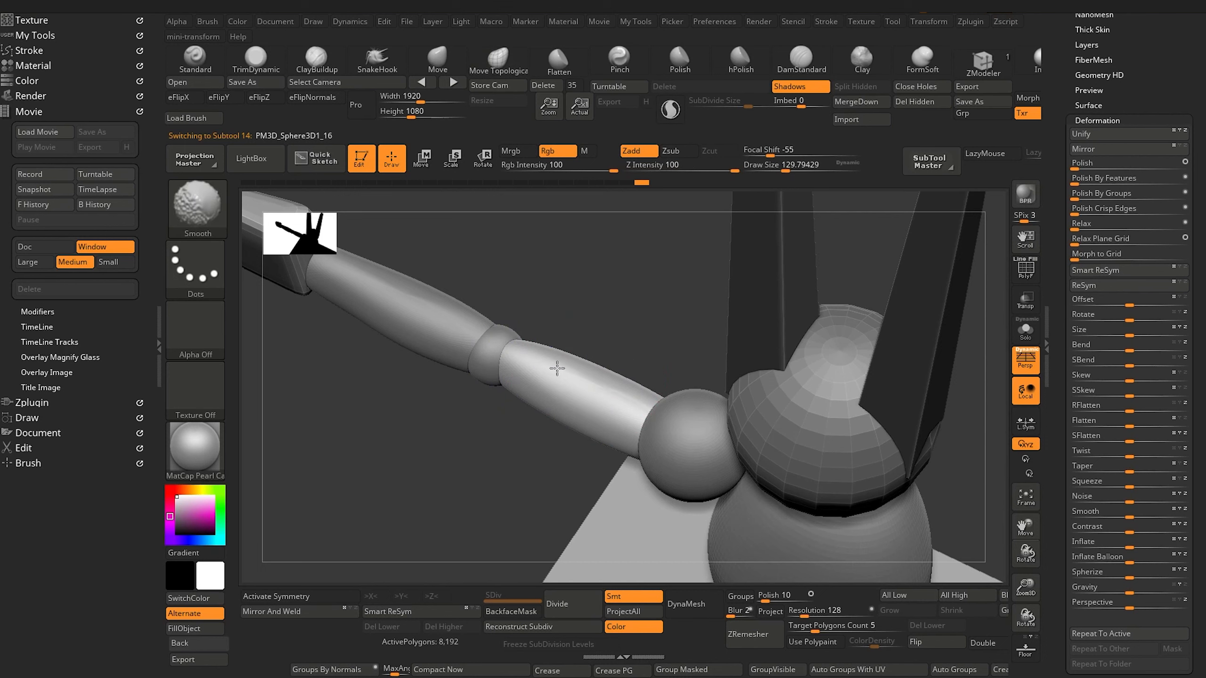
Select the hand block and shift it slightly along its Z axis to line it up with the wrist end of the forearm.
mouse_move(399, 383)
left_mouse_down()
mouse_move(414, 515)
mouse_move(342, 393)
mouse_move(368, 360)
mouse_move(385, 537)
left_mouse_up()
left_click_drag(384, 537, 285, 266)
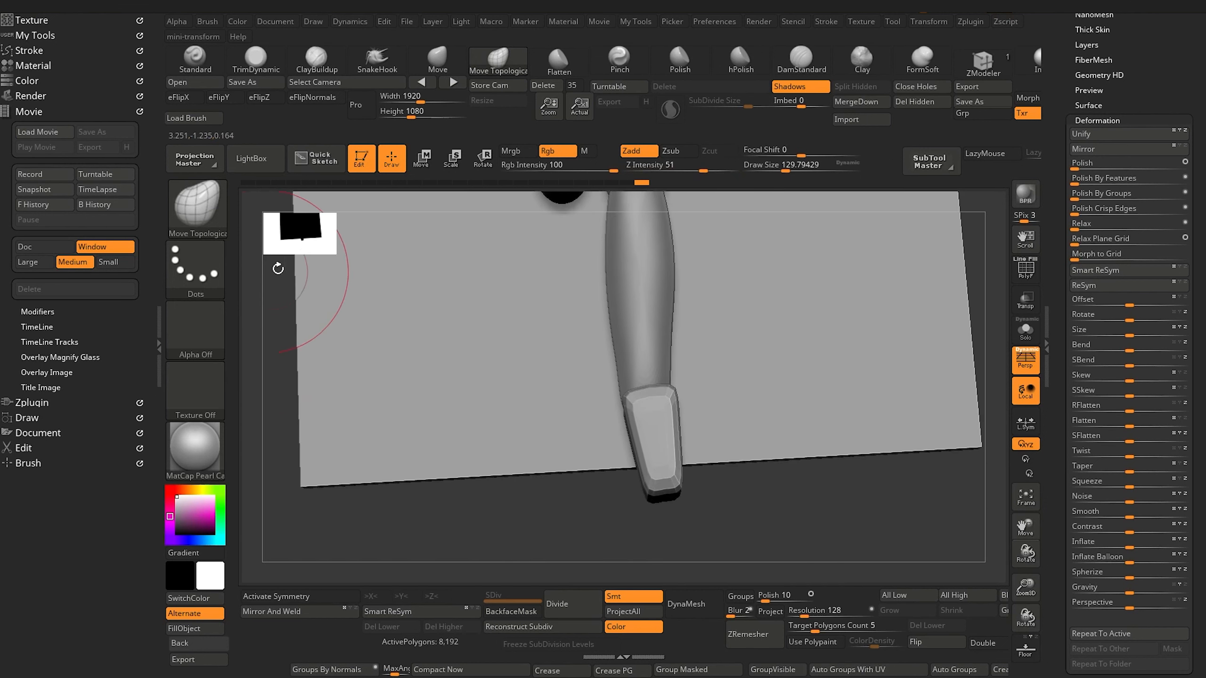
left_click(637, 435, "alt")
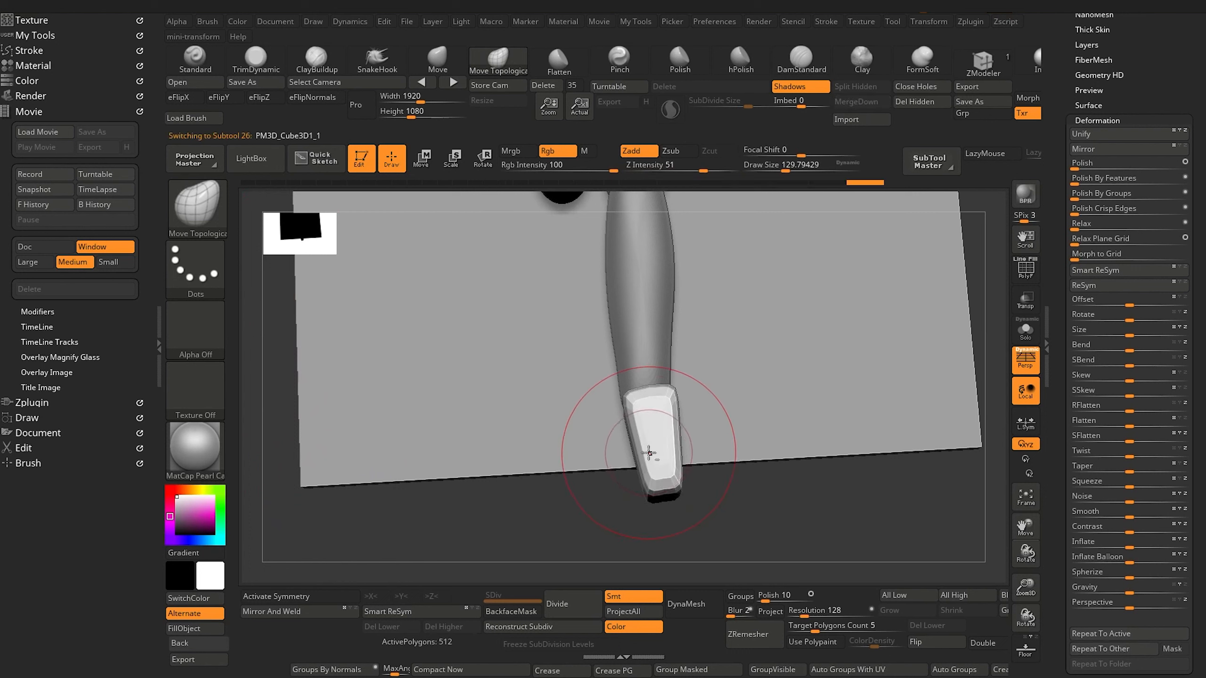
left_click(421, 158)
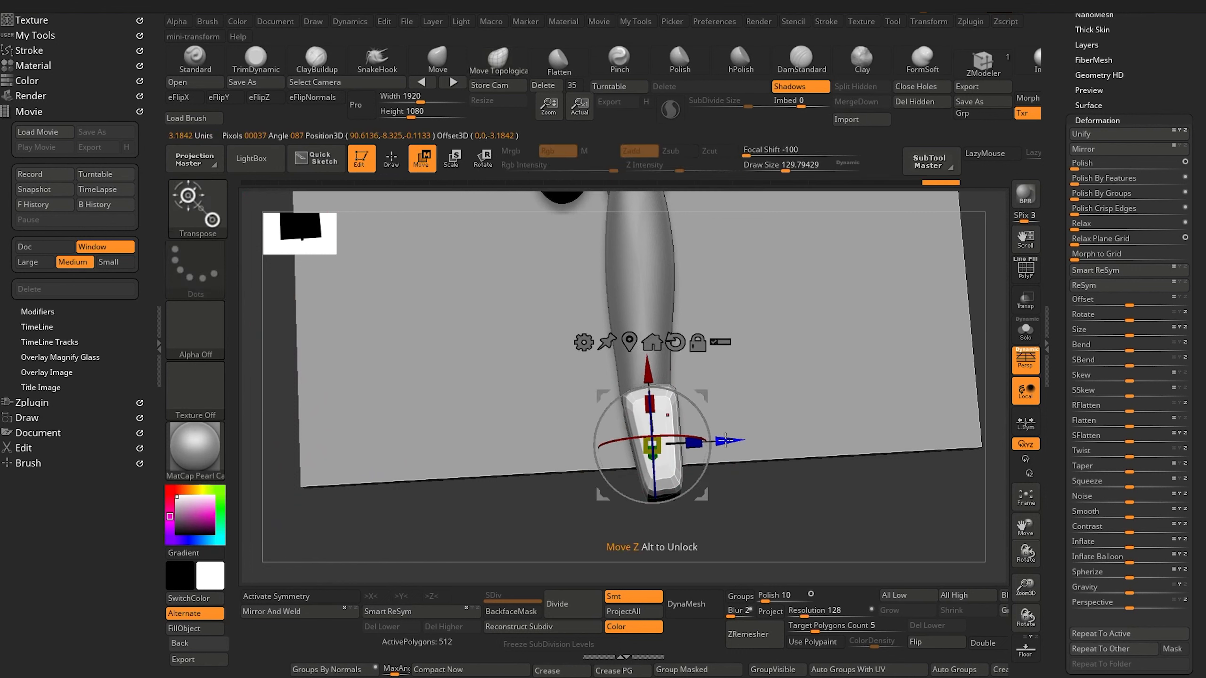
left_click_drag(725, 441, 733, 441)
left_click_drag(645, 528, 592, 515)
left_click_drag(578, 465, 569, 466)
left_click_drag(657, 535, 694, 534)
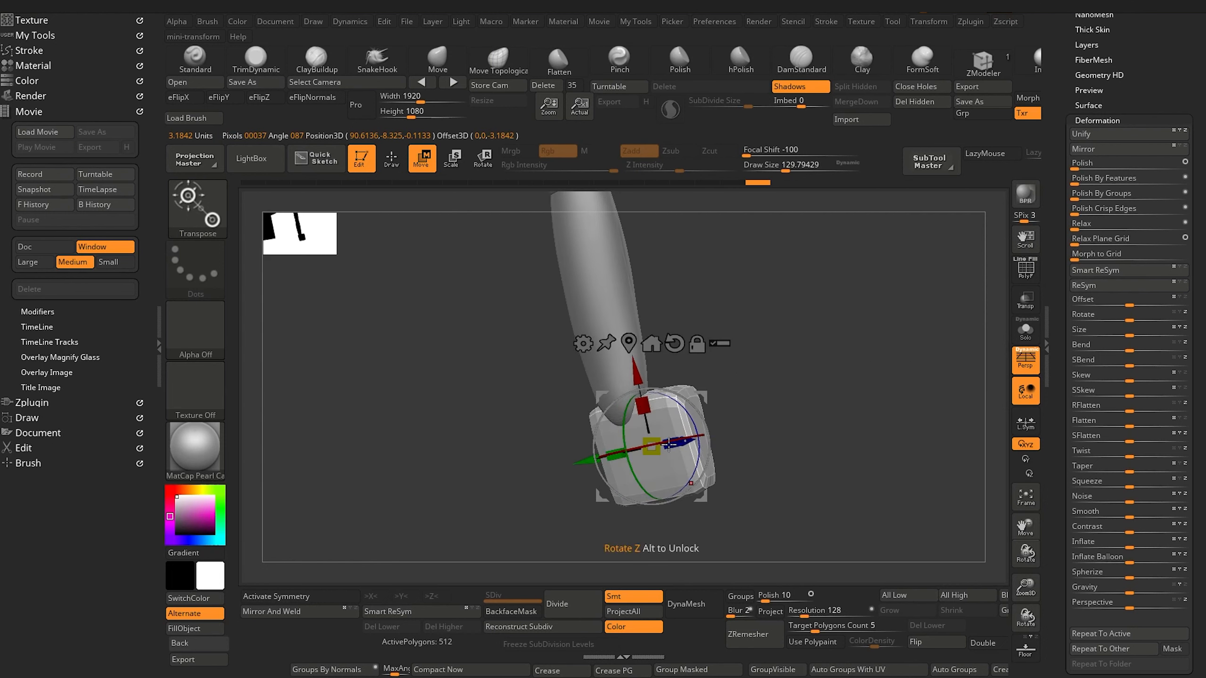
Select the forearm and reshape its side contours at the wrist and mid-length with the Move brush.
left_click(589, 363, "alt")
left_click_drag(563, 483, 520, 515)
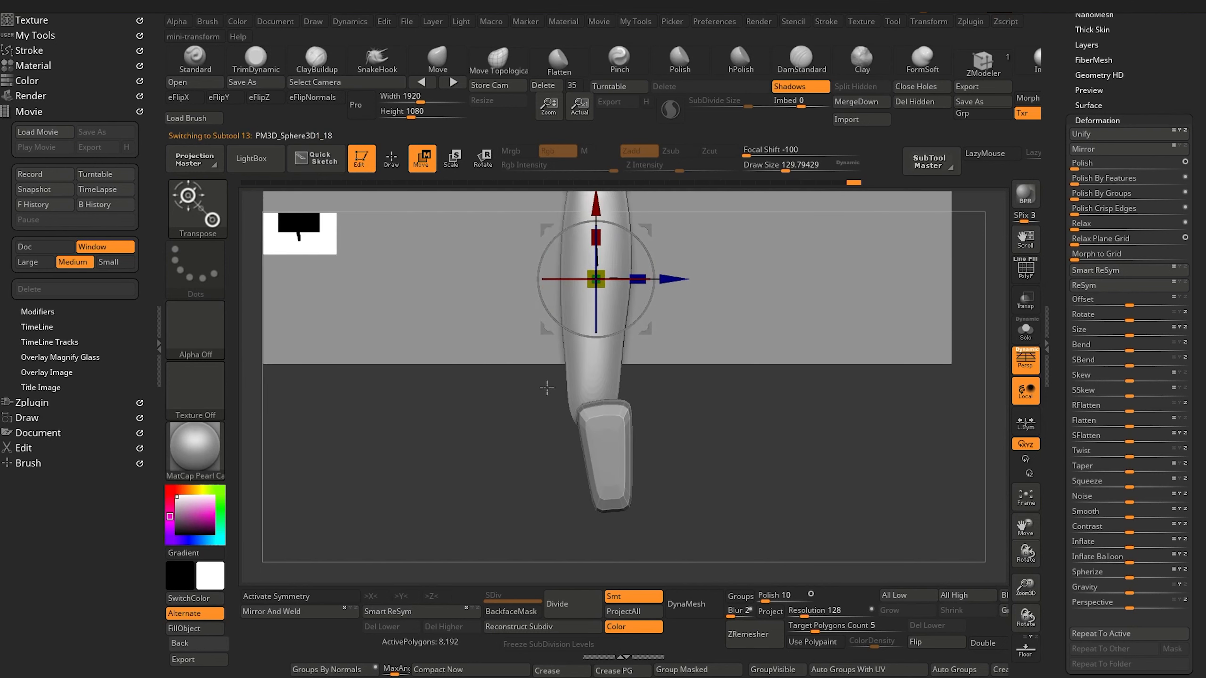
left_click(439, 70)
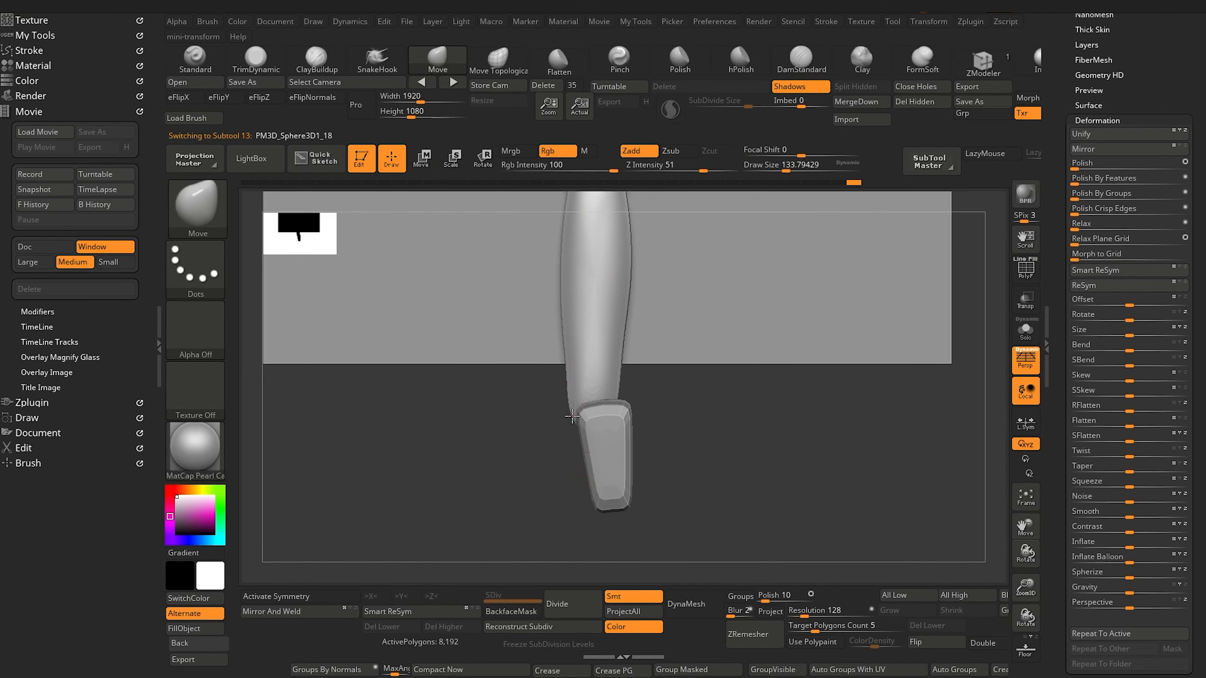
left_click_drag(572, 418, 571, 409)
mouse_move(665, 375)
left_mouse_down()
mouse_move(618, 401)
mouse_move(577, 384)
left_mouse_up()
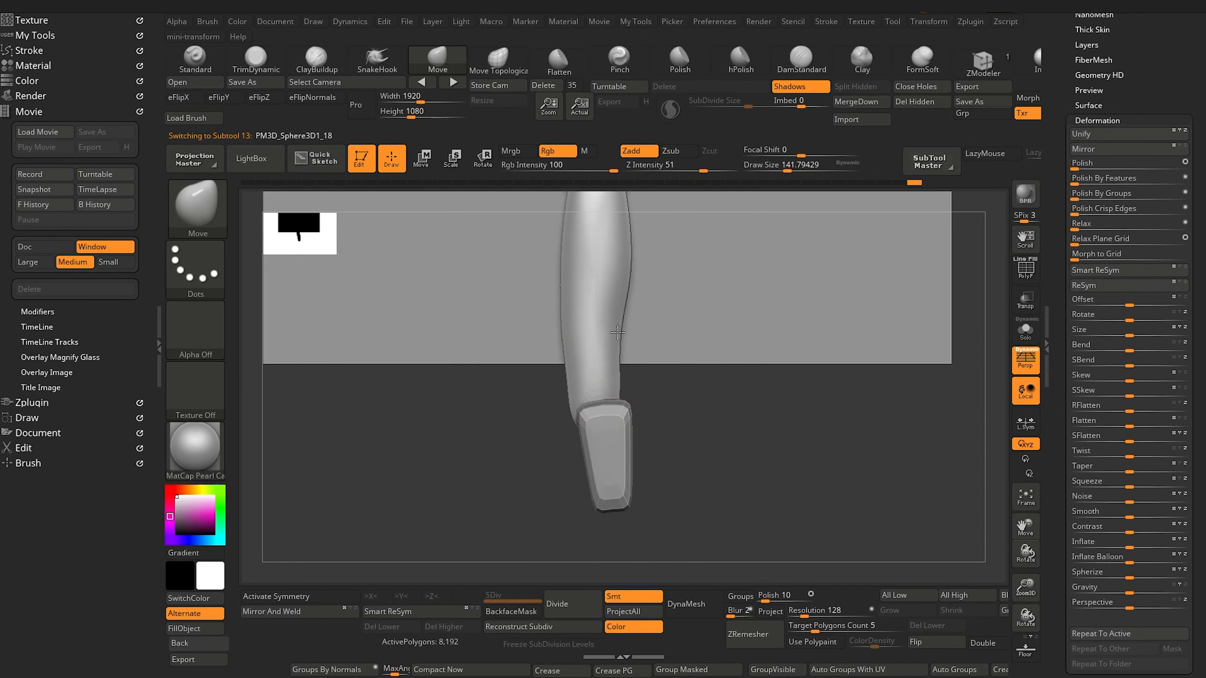
left_click_drag(617, 333, 622, 336)
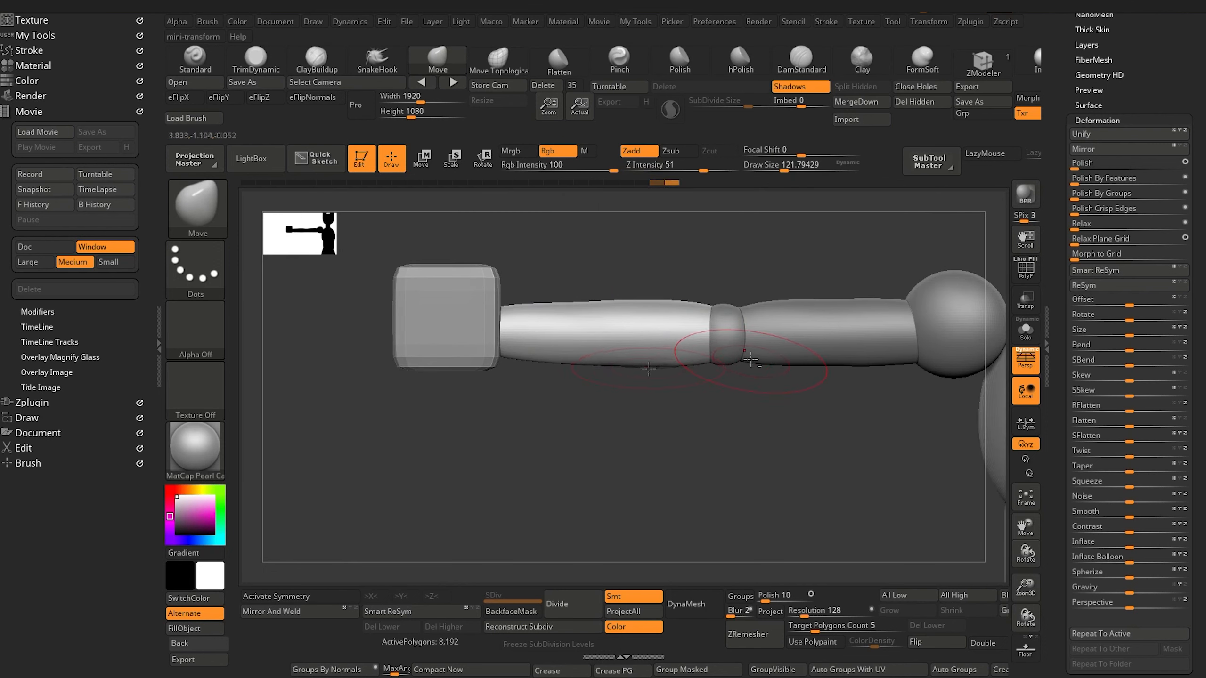
left_click(744, 361, "alt")
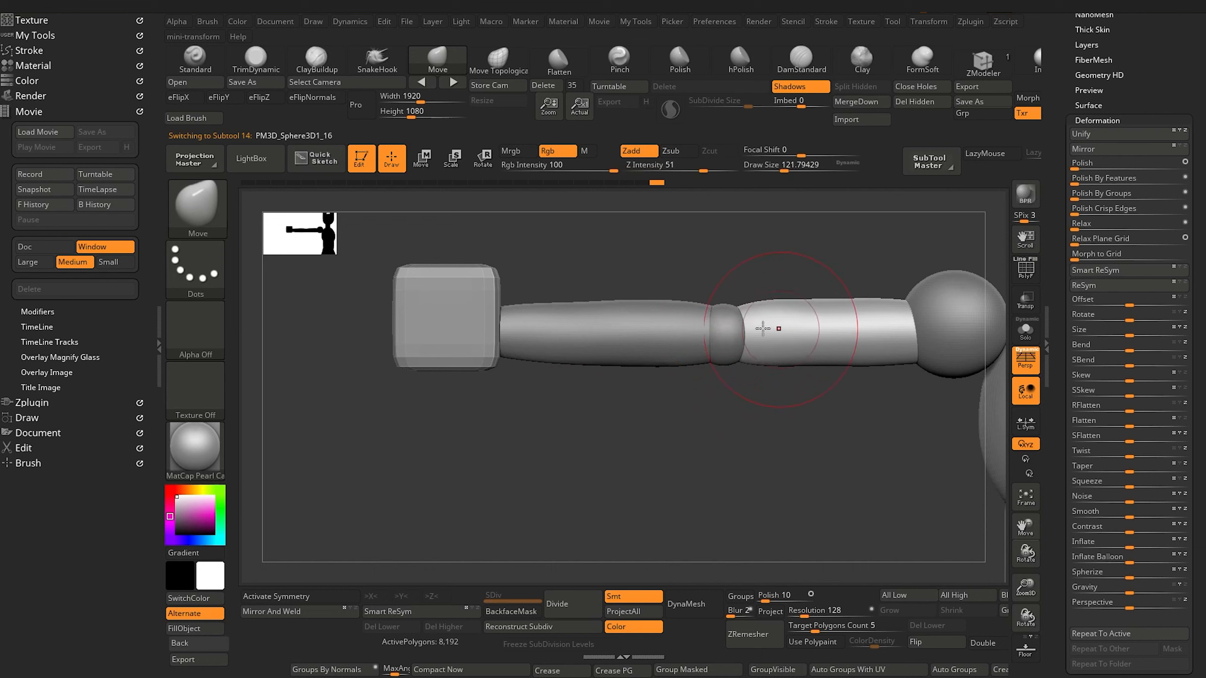
left_click_drag(664, 439, 678, 499)
left_click_drag(598, 401, 603, 501)
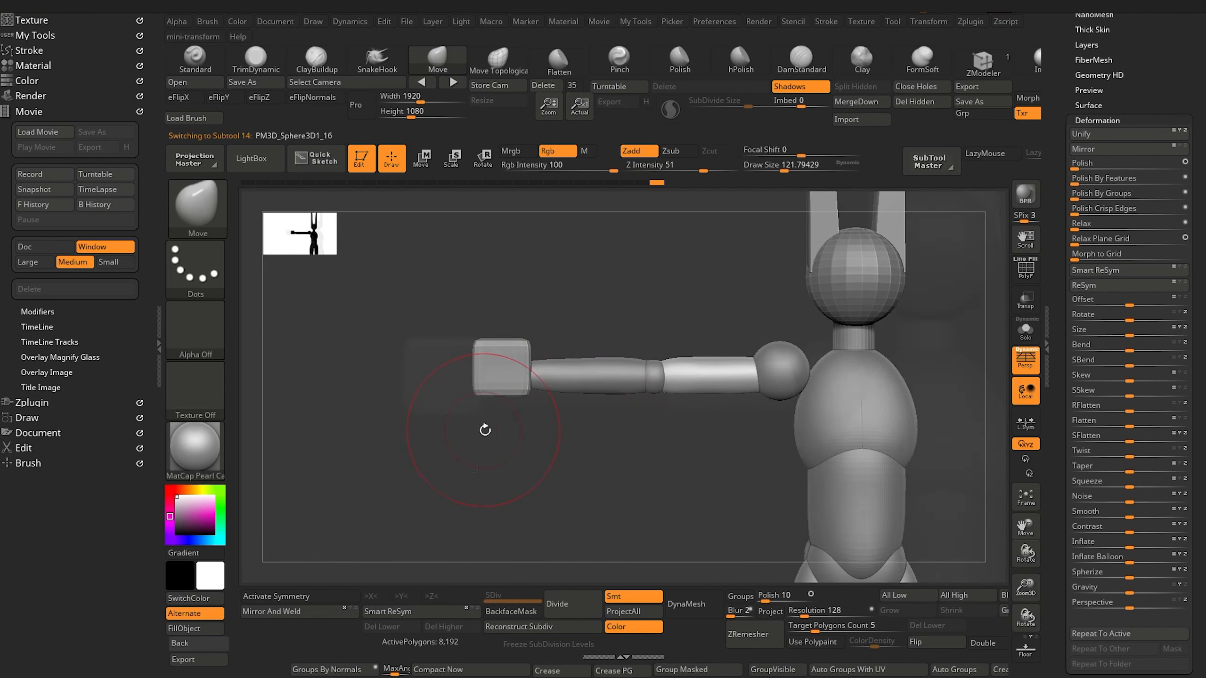
mouse_move(484, 430)
left_mouse_down()
mouse_move(470, 476)
mouse_move(758, 413)
left_mouse_up()
left_click_drag(554, 420, 504, 494)
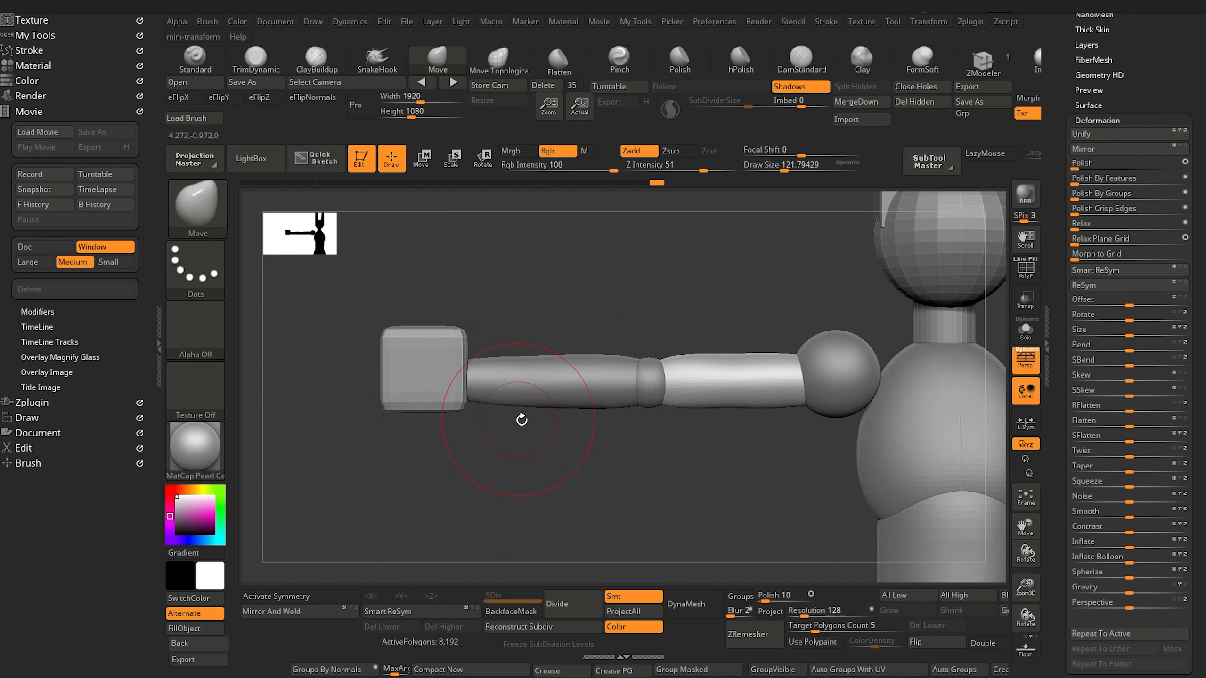
Try turning the hand block a quarter turn about the forearm's axis from a pivot placed at the wrist.
key("r")
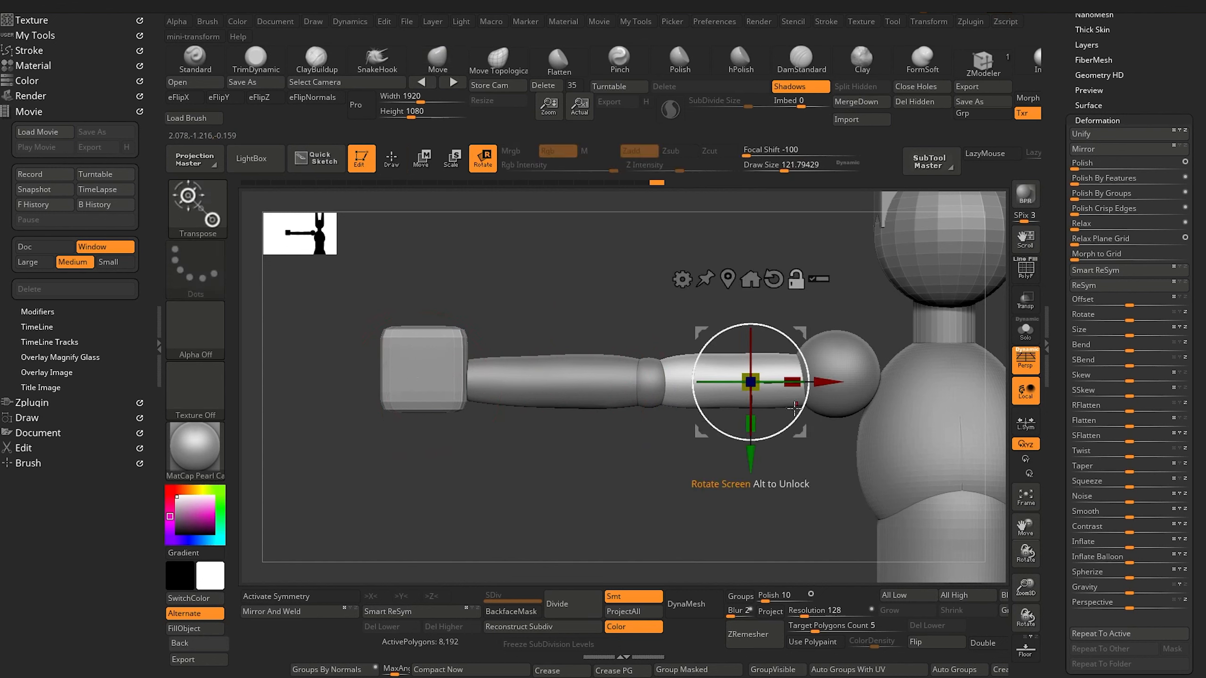
left_click(386, 335, "alt")
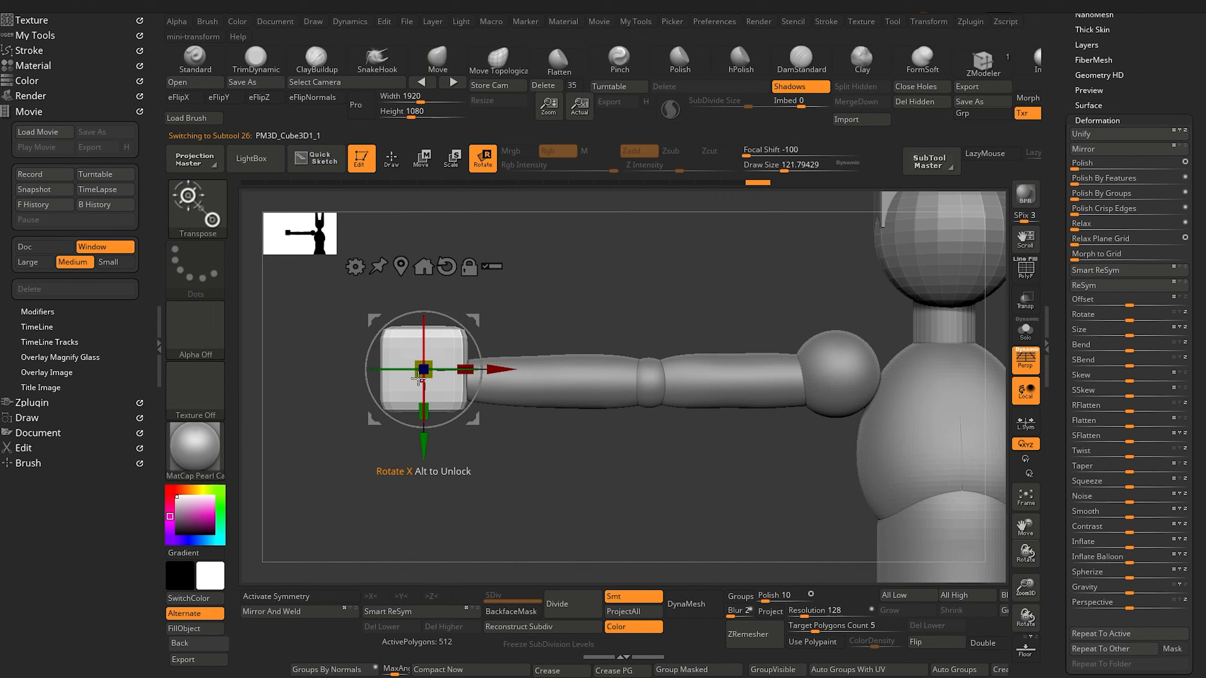
left_click_drag(499, 370, 539, 369, "alt")
left_click_drag(464, 349, 472, 435)
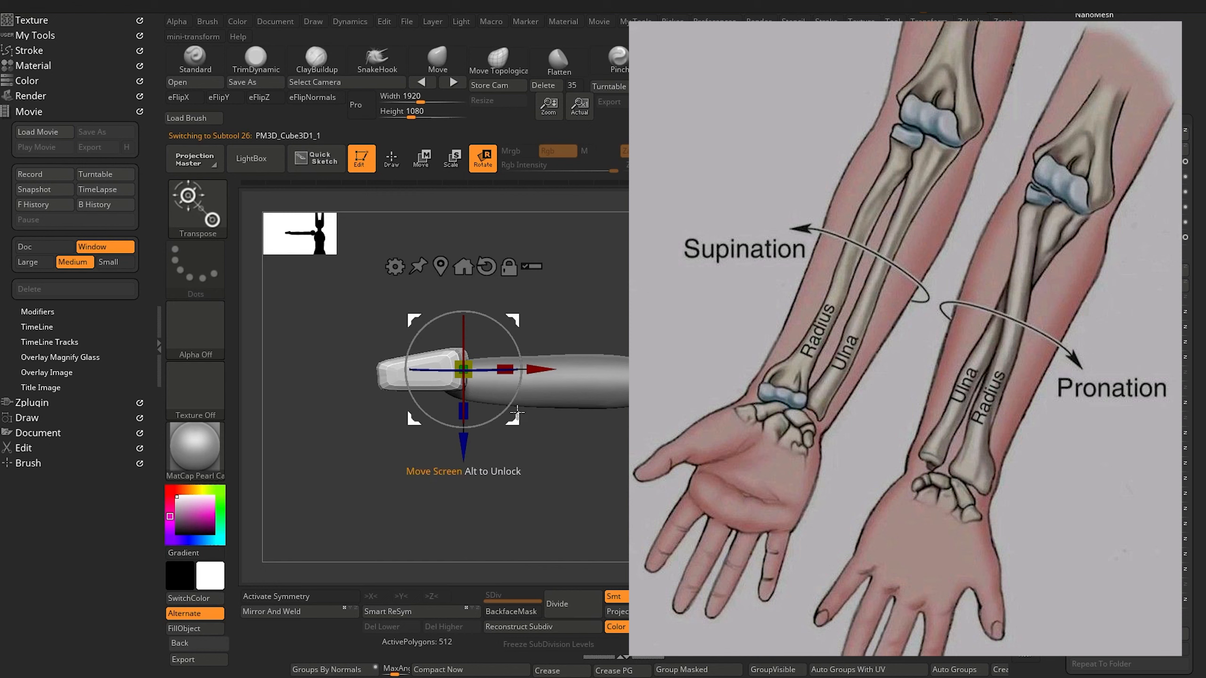
left_click_drag(438, 466, 438, 531)
left_click_drag(466, 444, 466, 451)
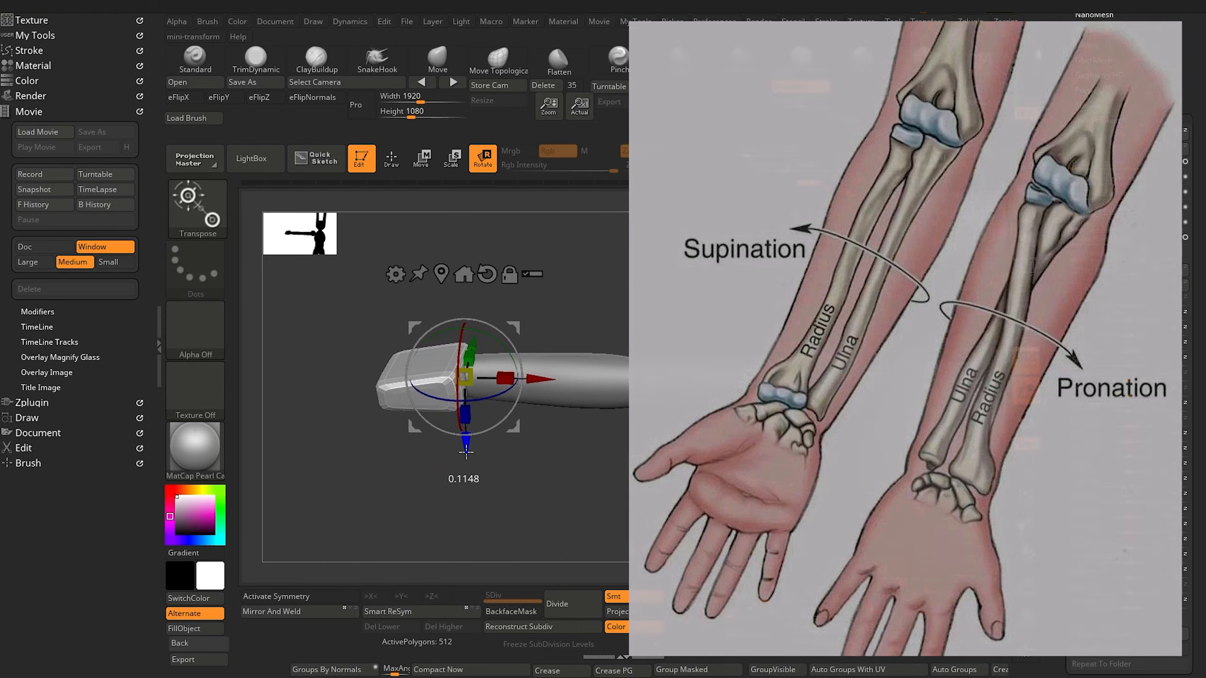
left_click_drag(442, 515, 425, 465, "alt")
key("q")
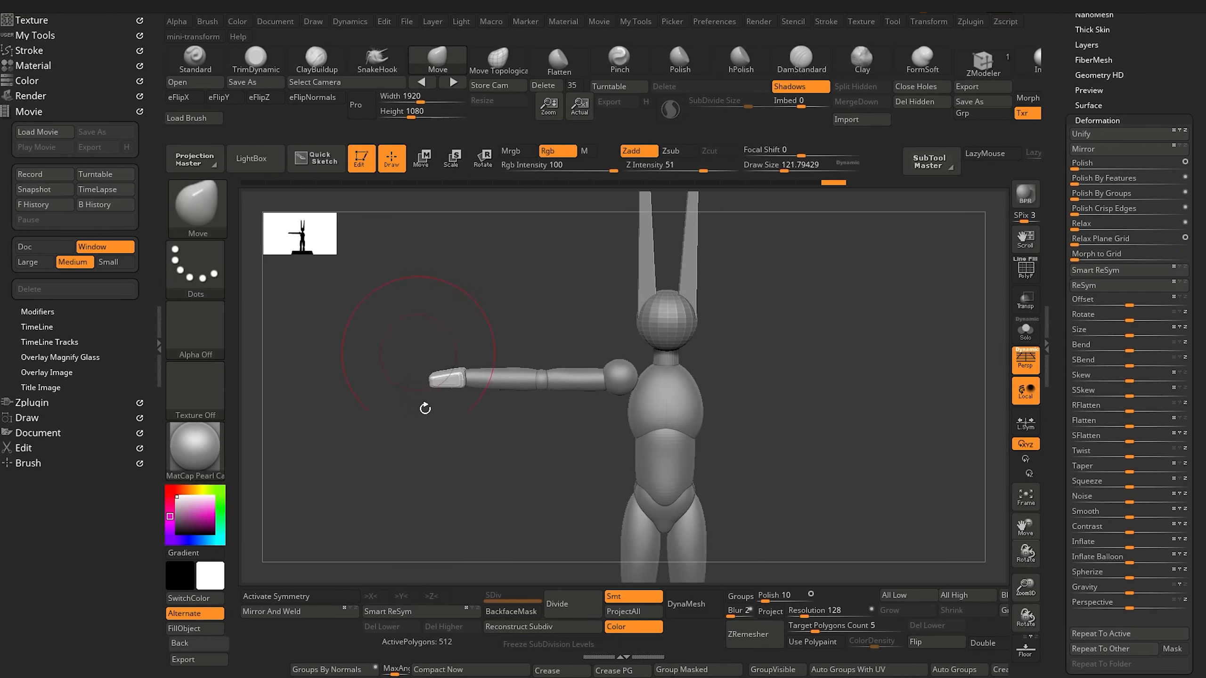
mouse_move(422, 410)
left_mouse_down()
mouse_move(461, 525)
mouse_move(451, 436)
mouse_move(456, 450)
left_mouse_up()
key("ctrl+z")
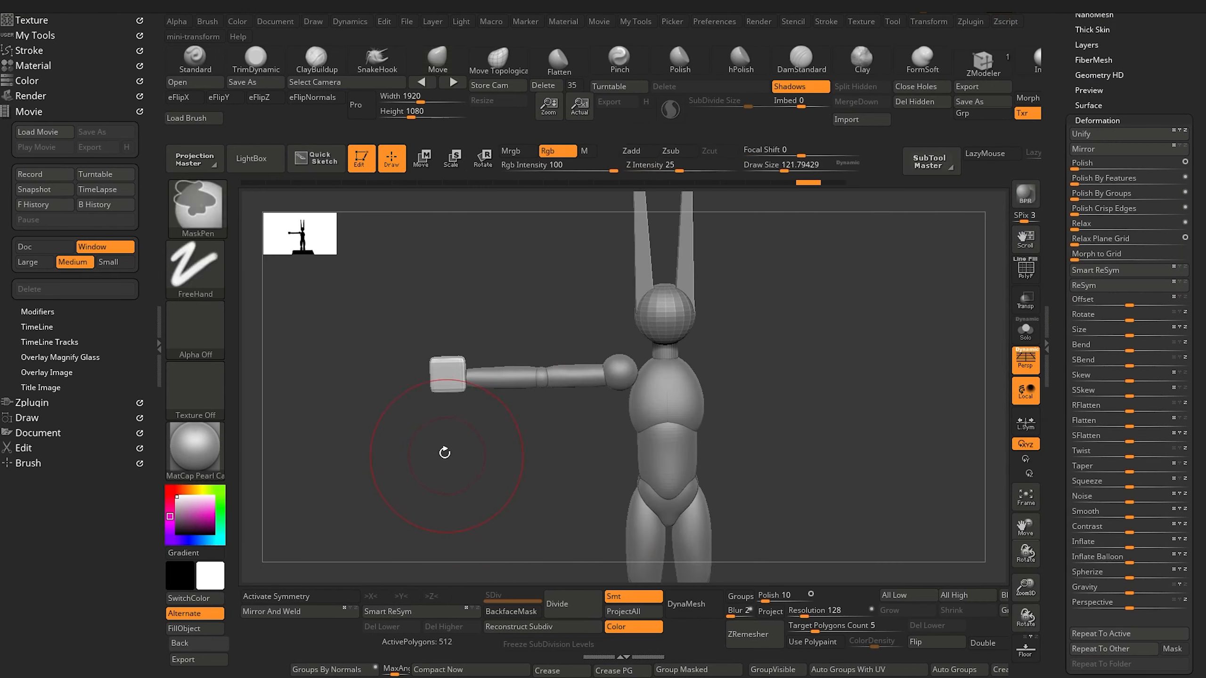
key("ctrl+z")
Select the forearm and pull its upper and lower contours slightly inward near the wrist with the Move brush.
mouse_move(382, 375)
left_mouse_down("alt")
mouse_move(407, 468)
mouse_move(376, 444)
mouse_move(441, 453)
mouse_move(394, 461)
mouse_move(421, 395)
left_mouse_up("alt")
mouse_move(426, 440)
left_mouse_down("alt")
mouse_move(428, 449)
mouse_move(539, 428)
mouse_move(487, 395)
left_mouse_up("alt")
left_click(487, 395, "alt")
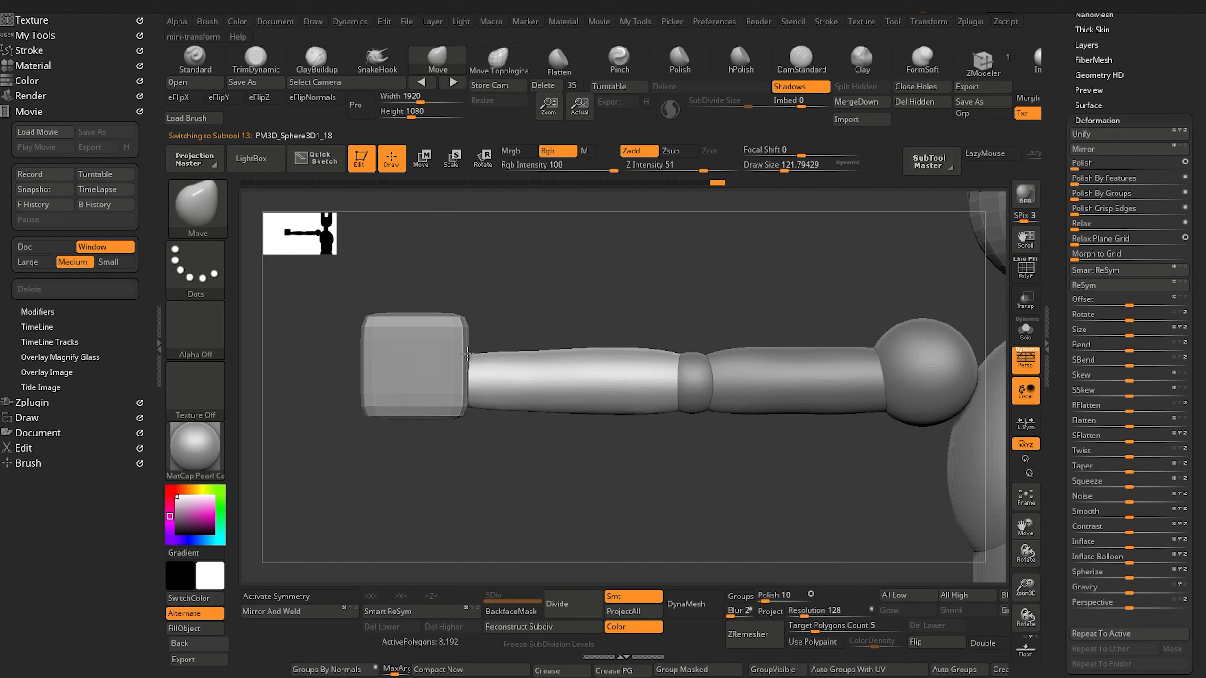
left_click_drag(467, 354, 468, 357)
left_click_drag(582, 352, 582, 356)
left_click_drag(587, 414, 587, 411)
Select the upper arm and refine its elbow end from several angles with the Move brush, reducing the brush size.
mouse_move(589, 495)
left_mouse_down("alt")
mouse_move(518, 383)
mouse_move(474, 479)
mouse_move(489, 537)
left_mouse_up("alt")
left_click_drag(489, 475, 503, 547, "alt")
left_click(651, 456, "alt")
left_click_drag(686, 497, 692, 512)
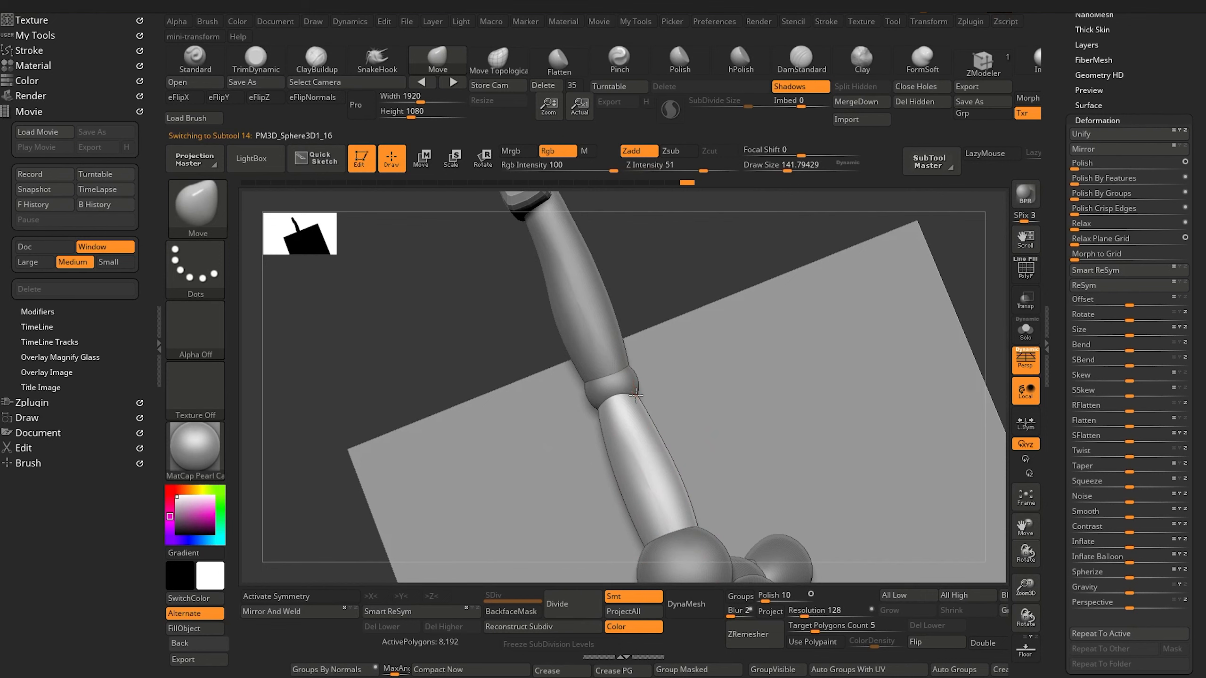
left_click_drag(635, 396, 632, 397)
mouse_move(428, 351)
left_mouse_down("shift")
mouse_move(406, 386)
mouse_move(323, 442)
left_mouse_up("shift")
key("bracketleft")
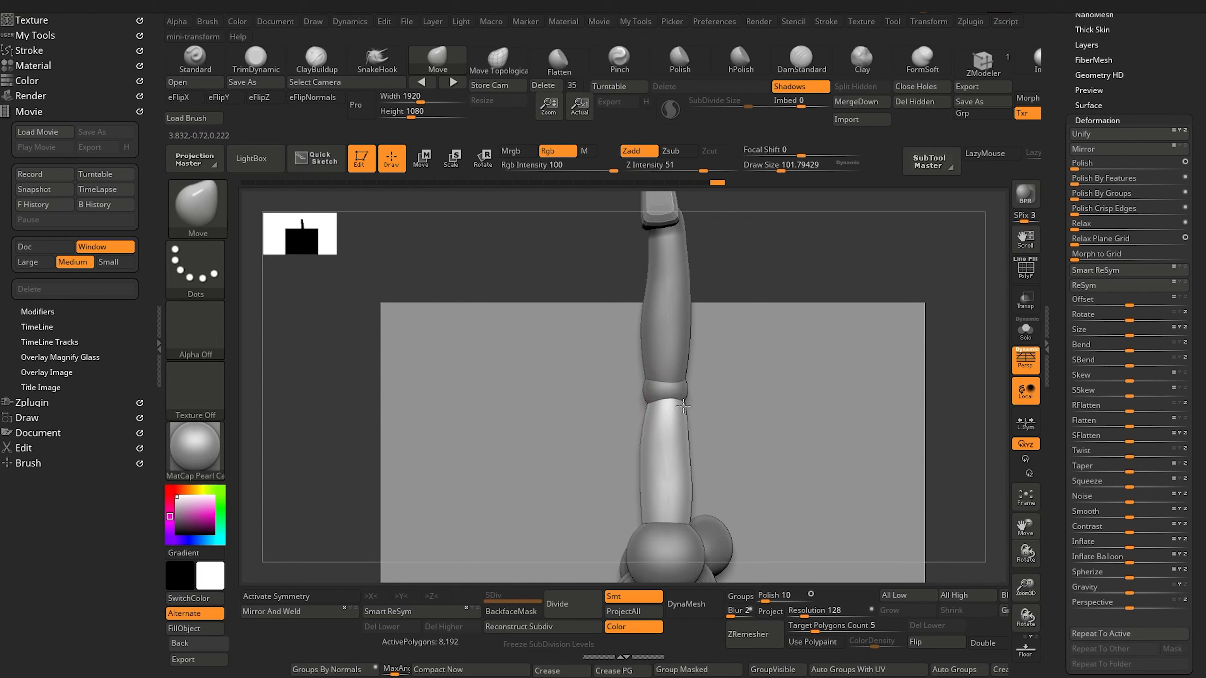
left_click_drag(404, 352, 293, 342)
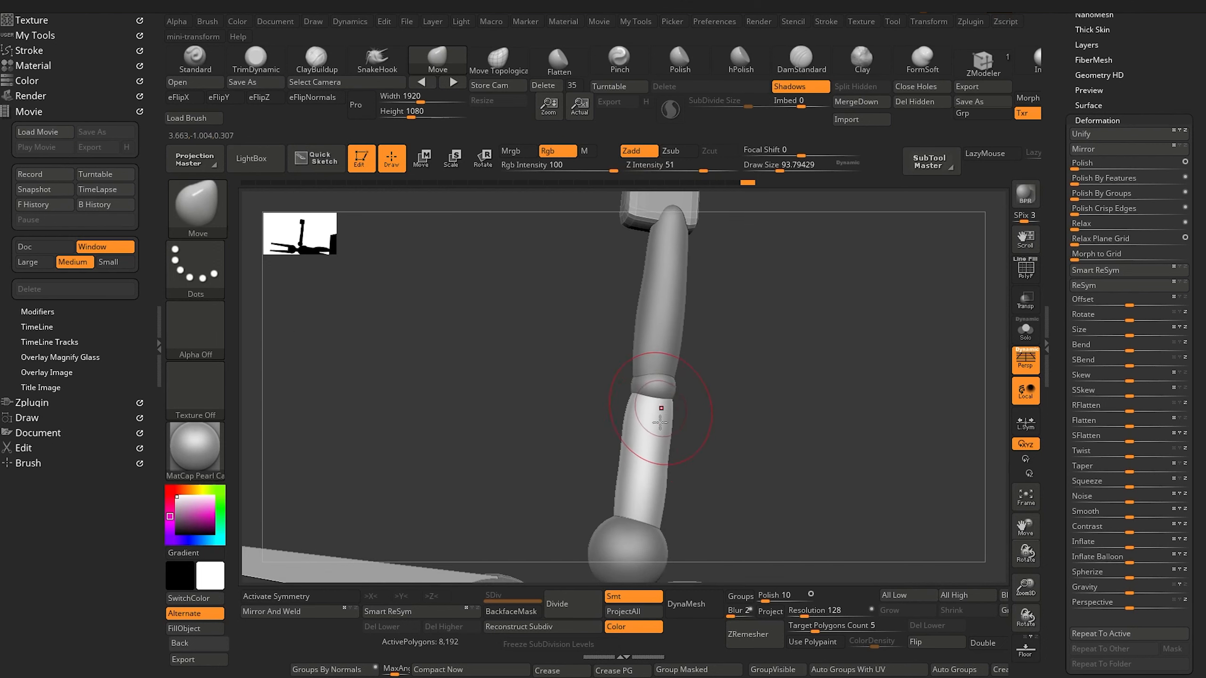
left_click_drag(415, 417, 445, 416)
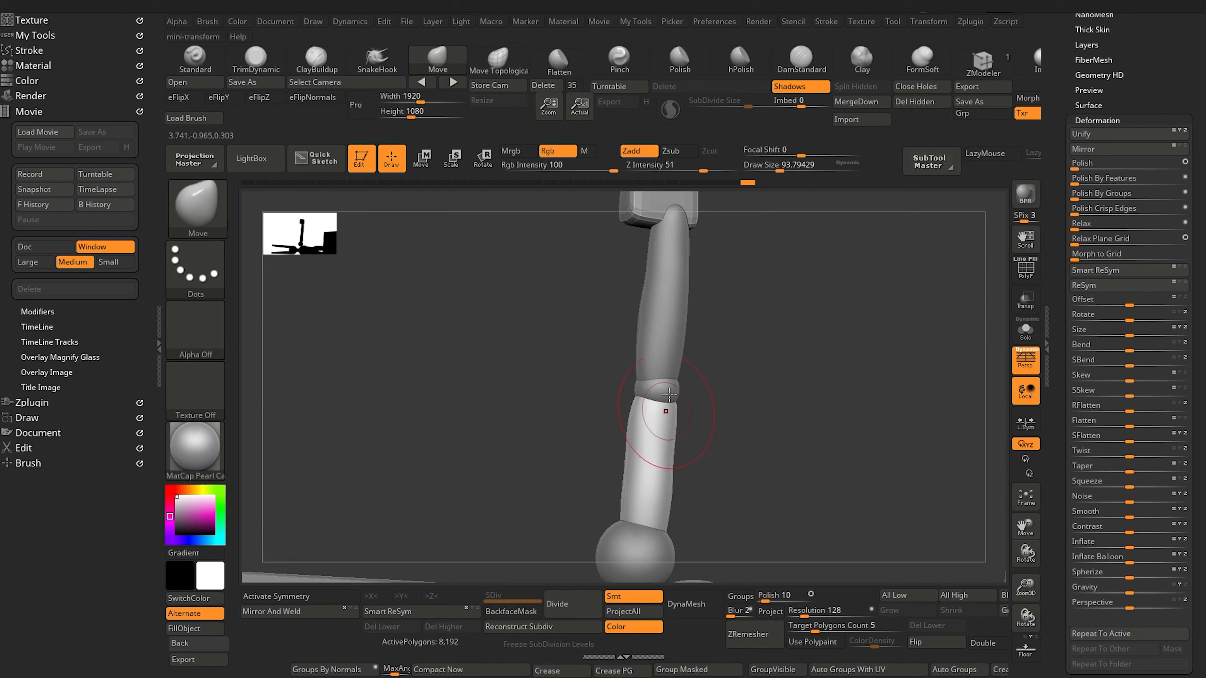
mouse_move(549, 394)
left_mouse_down()
mouse_move(463, 412)
mouse_move(528, 386)
mouse_move(409, 423)
mouse_move(428, 359)
left_mouse_up()
Select the shoulder sphere.
mouse_move(417, 431)
left_mouse_down()
mouse_move(411, 460)
mouse_move(409, 436)
mouse_move(427, 418)
left_mouse_up()
left_click(603, 363, "alt")
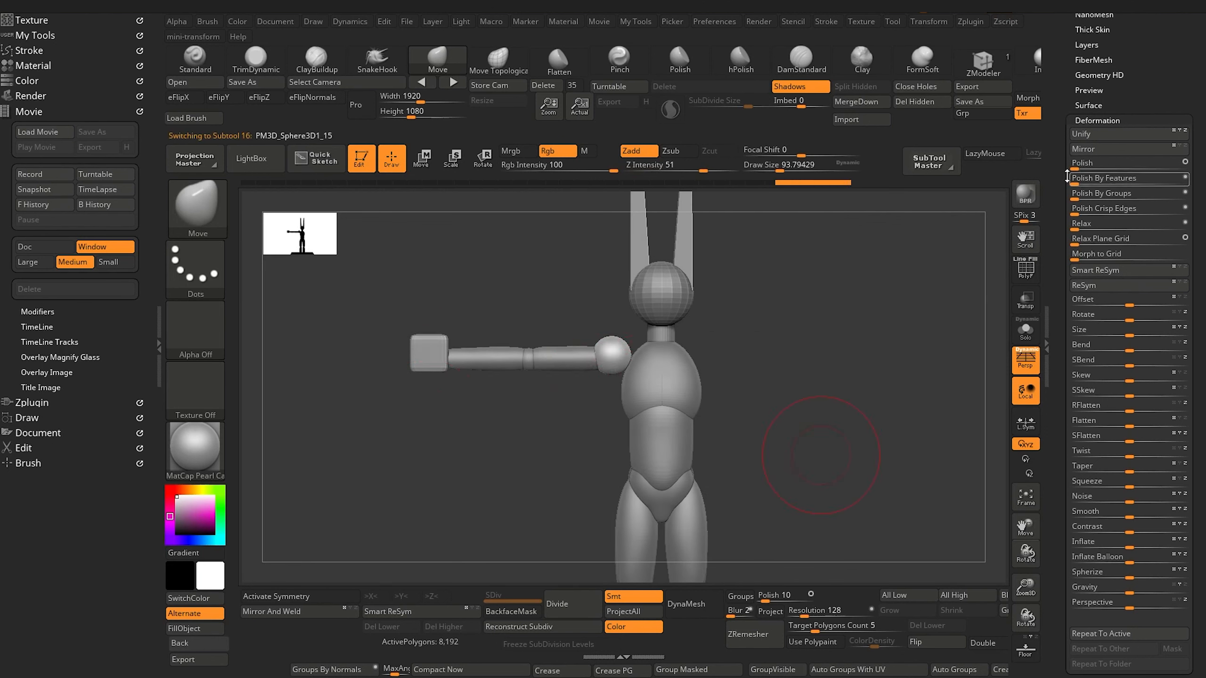
Turn on the polyframe display and make the forearm the active subtool.
left_click_drag(1067, 175, 1067, 386)
left_click(1088, 179)
key("shift+f")
left_click(497, 356, "alt")
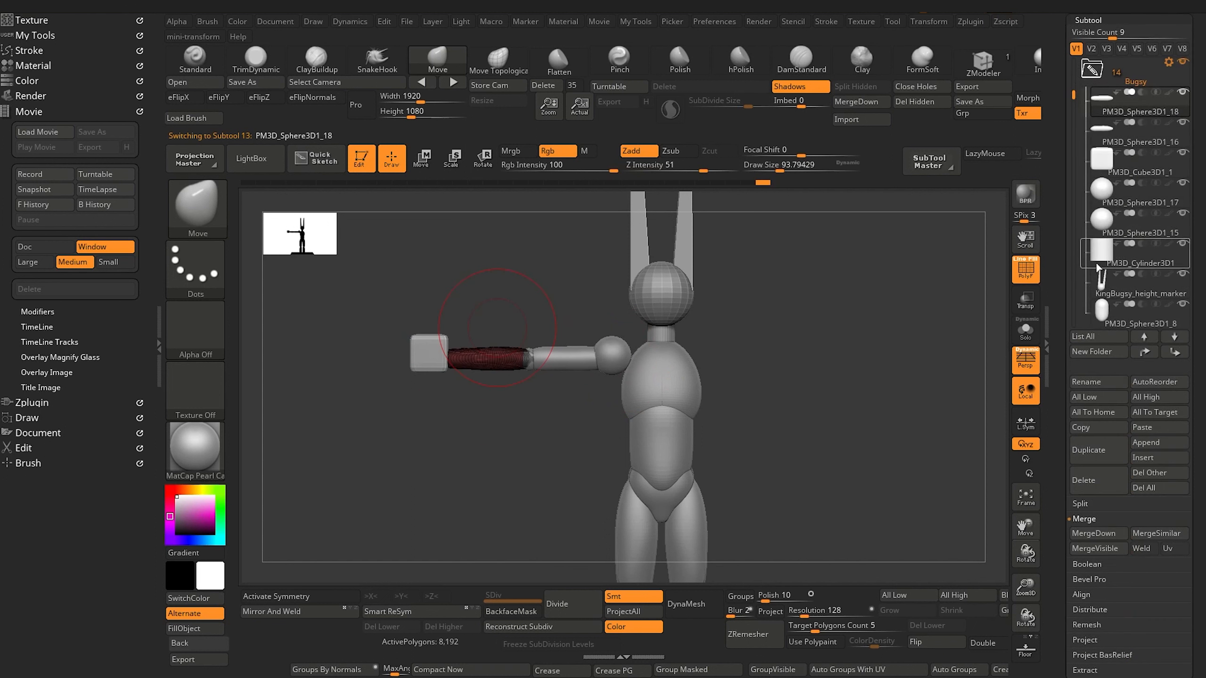
Merge the forearm down through the subtools below it until the hand, elbow, upper arm and shoulder form one subtool.
left_click_drag(1057, 513, 1064, 435)
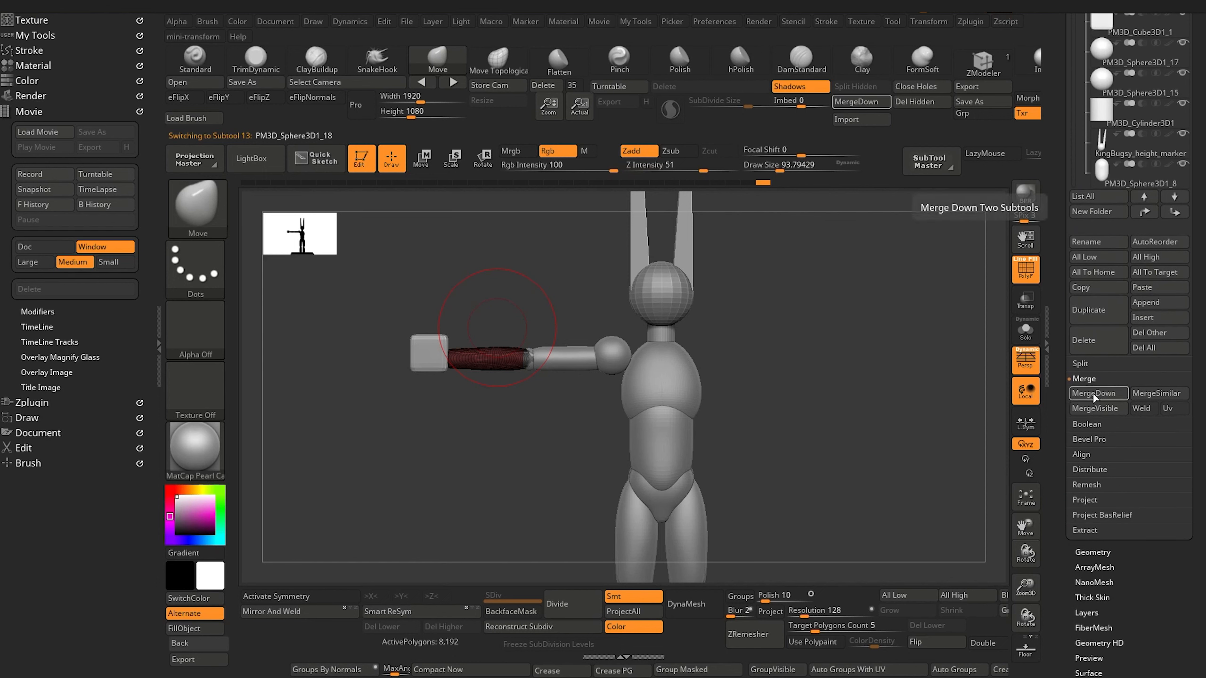
left_click_drag(1059, 280, 1058, 504)
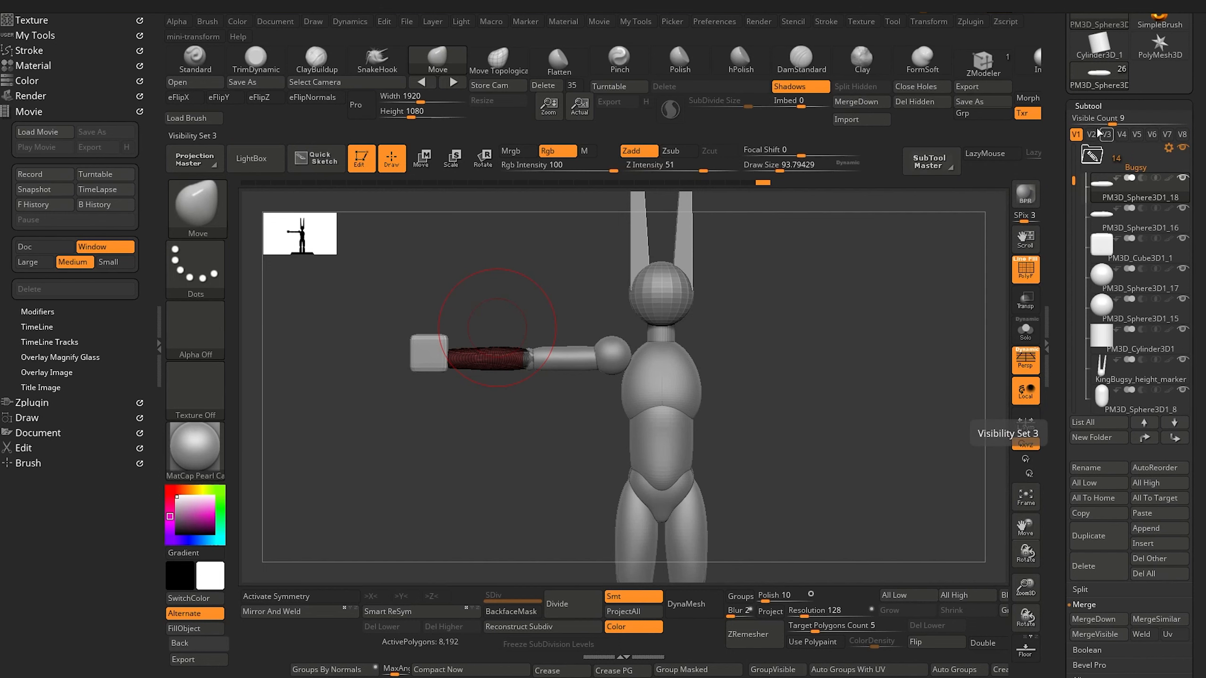
scroll(1072, 340, "down", 5)
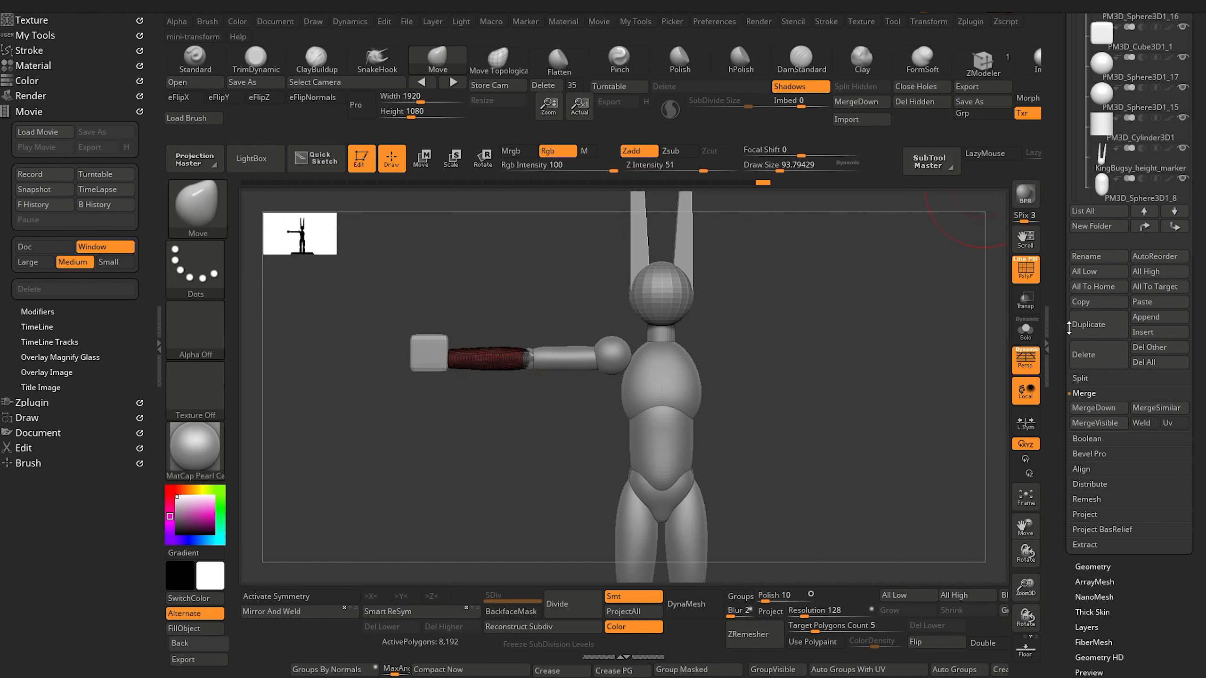
scroll(1069, 328, "up", 6)
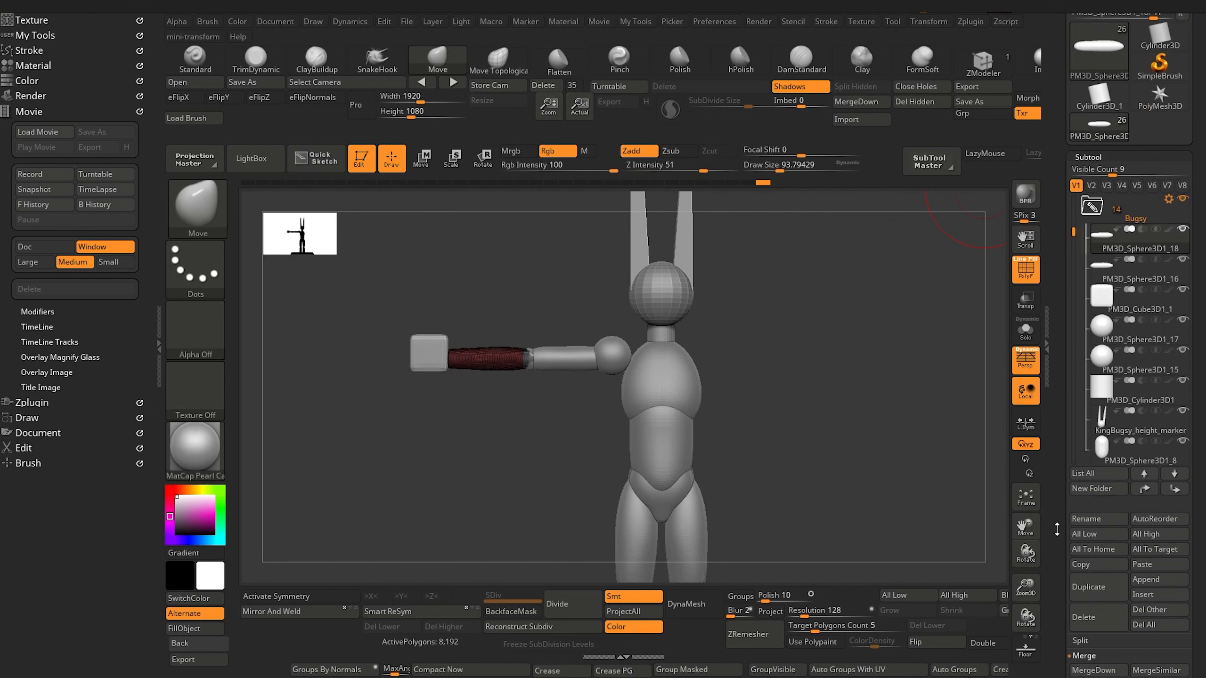
scroll(1056, 529, "down", 1)
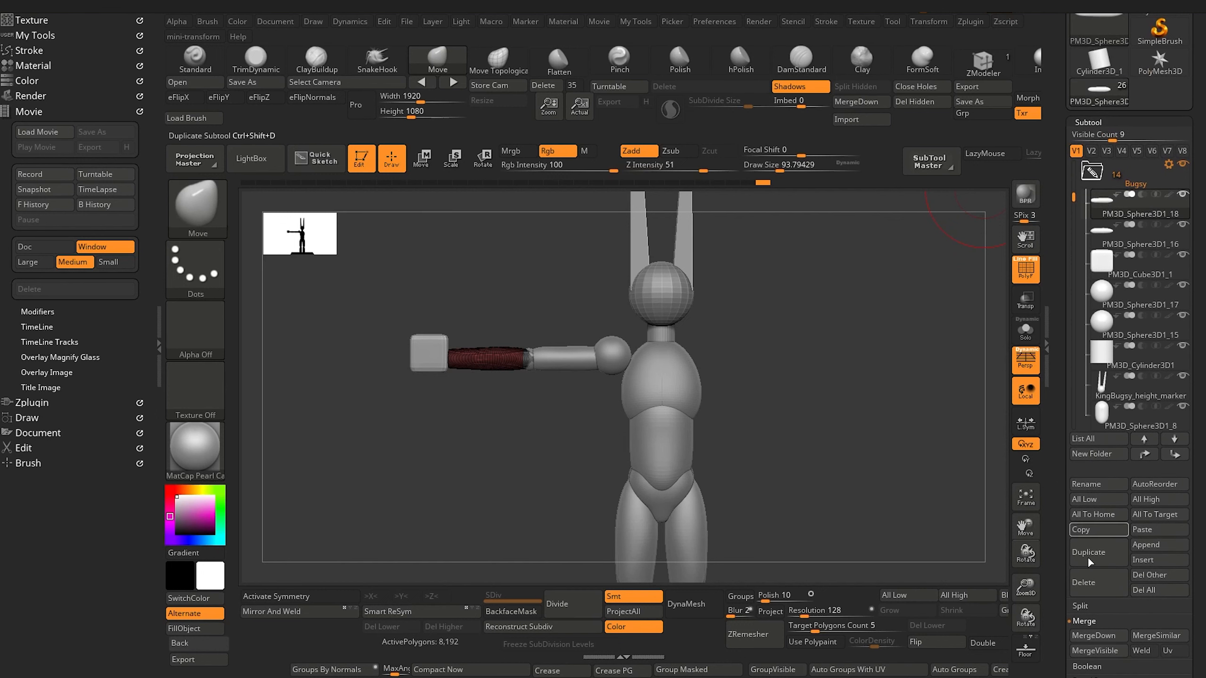
left_click(875, 103)
left_click(875, 103)
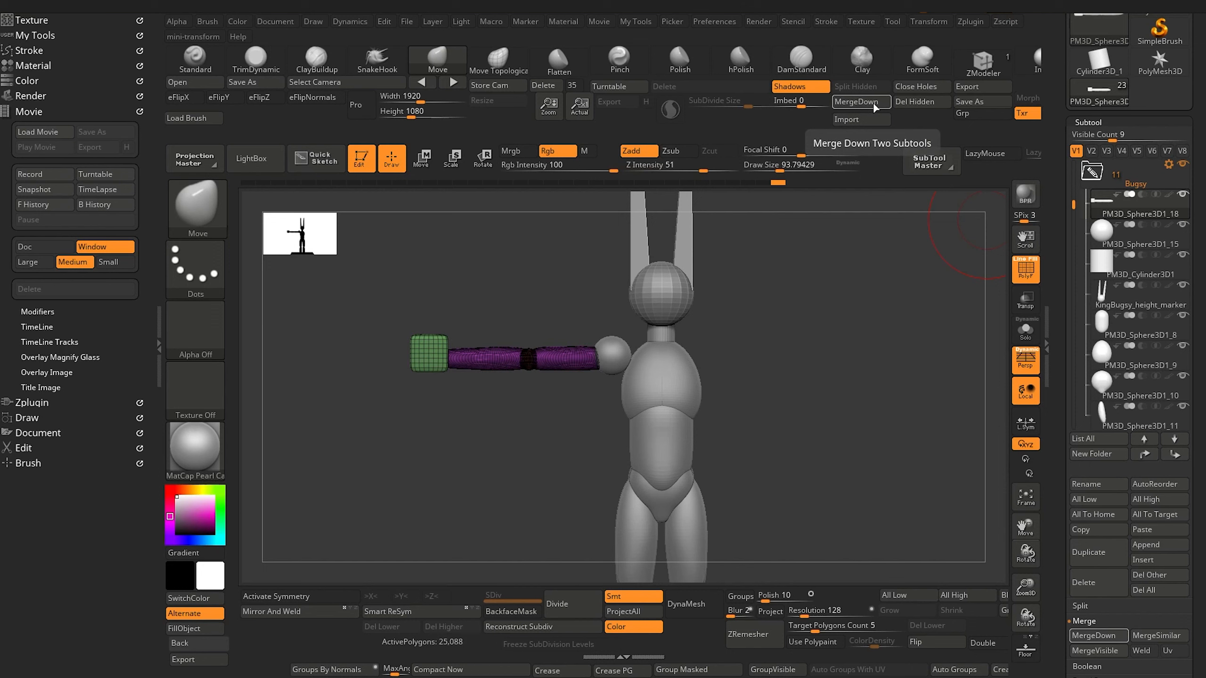
left_click(875, 102)
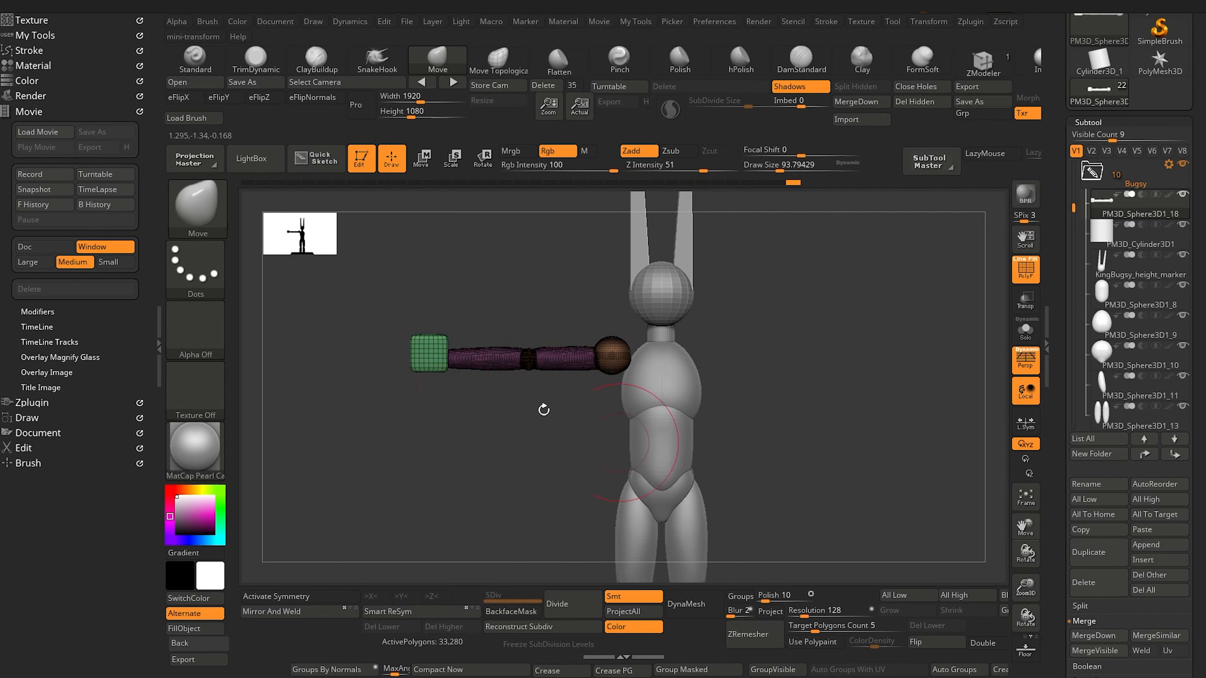
Activate X symmetry, Mirror And Weld the merged arm onto the opposite side of the body, and turn off the polyframe.
left_click(280, 597)
left_click(273, 611)
key("f")
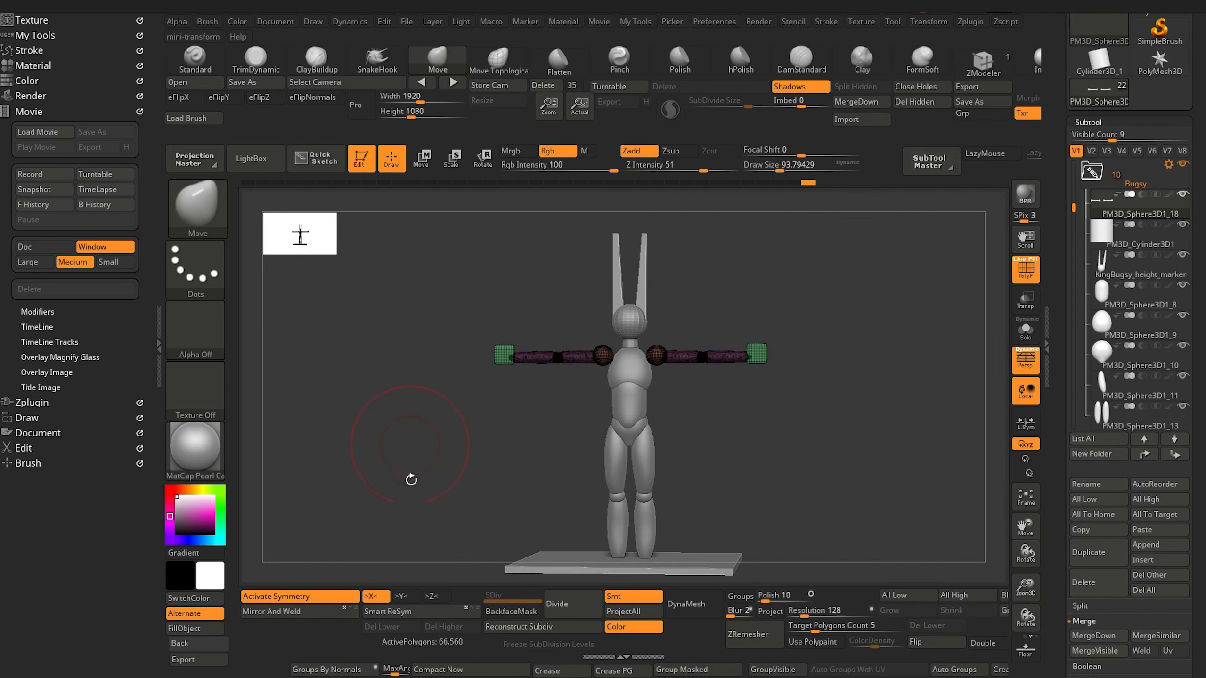
left_click_drag(411, 479, 438, 490)
left_click(1030, 281)
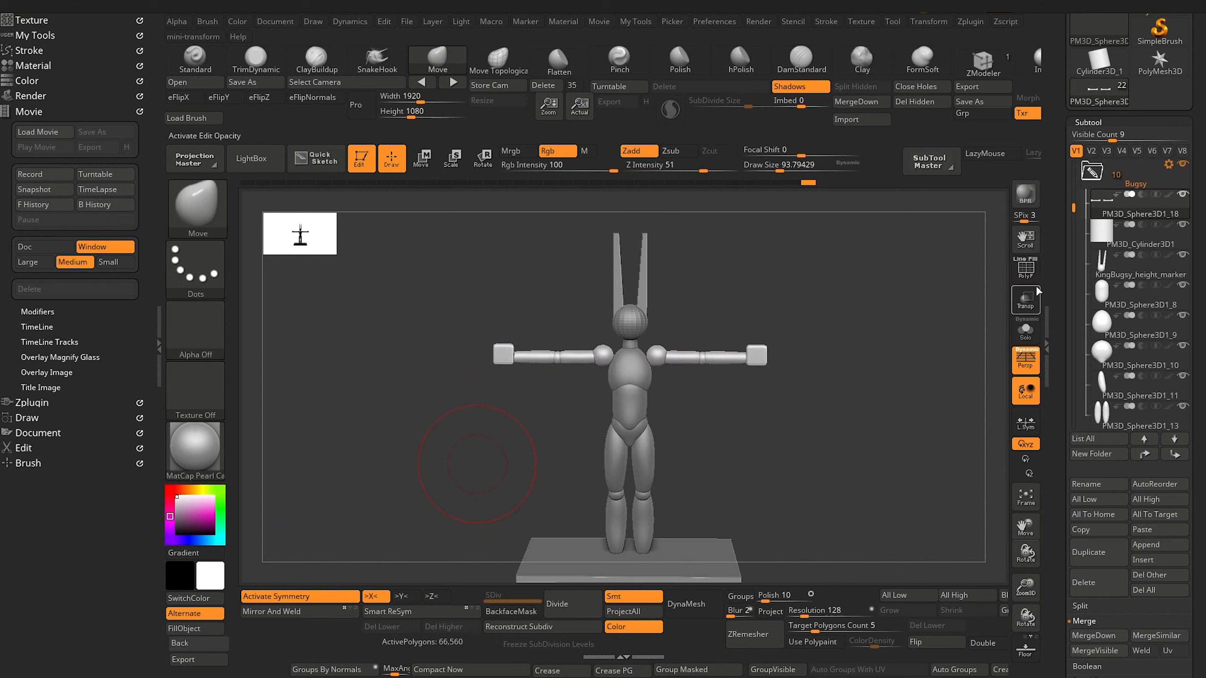
Try rotating both arms down from the T-pose around the shoulder joints with symmetry on.
mouse_move(379, 466)
left_mouse_down()
mouse_move(409, 439)
mouse_move(385, 452)
mouse_move(402, 430)
left_mouse_up()
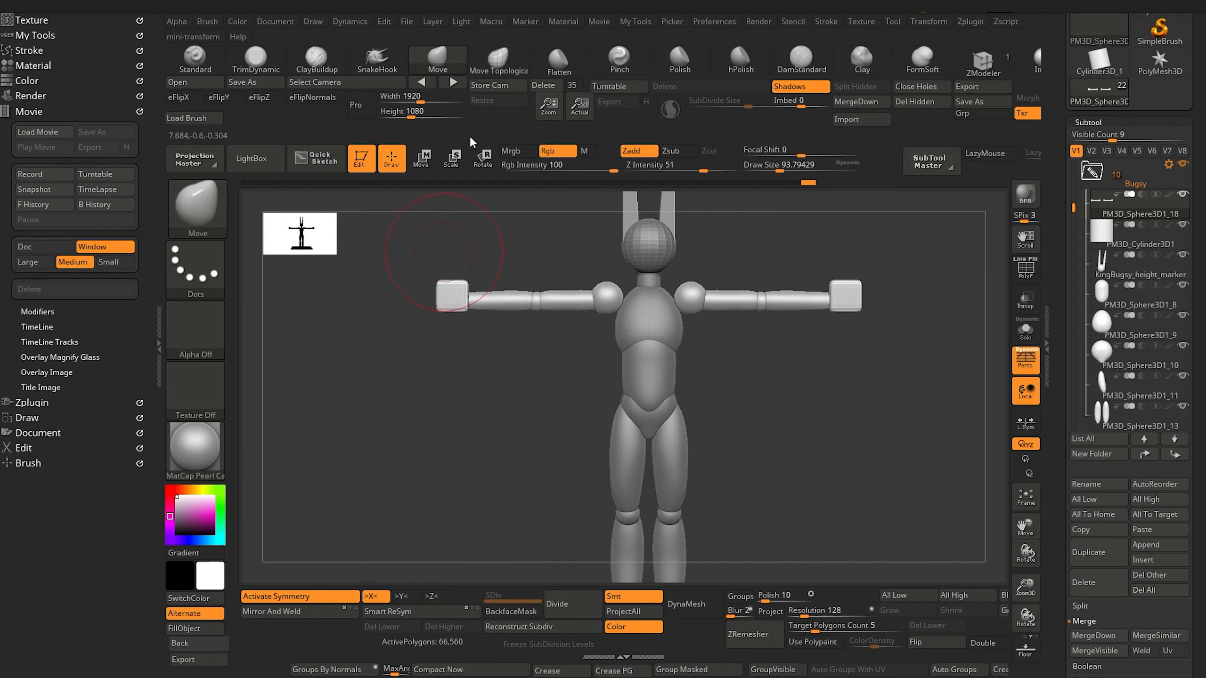
left_click(483, 158)
left_click_drag(604, 299, 642, 286, "alt")
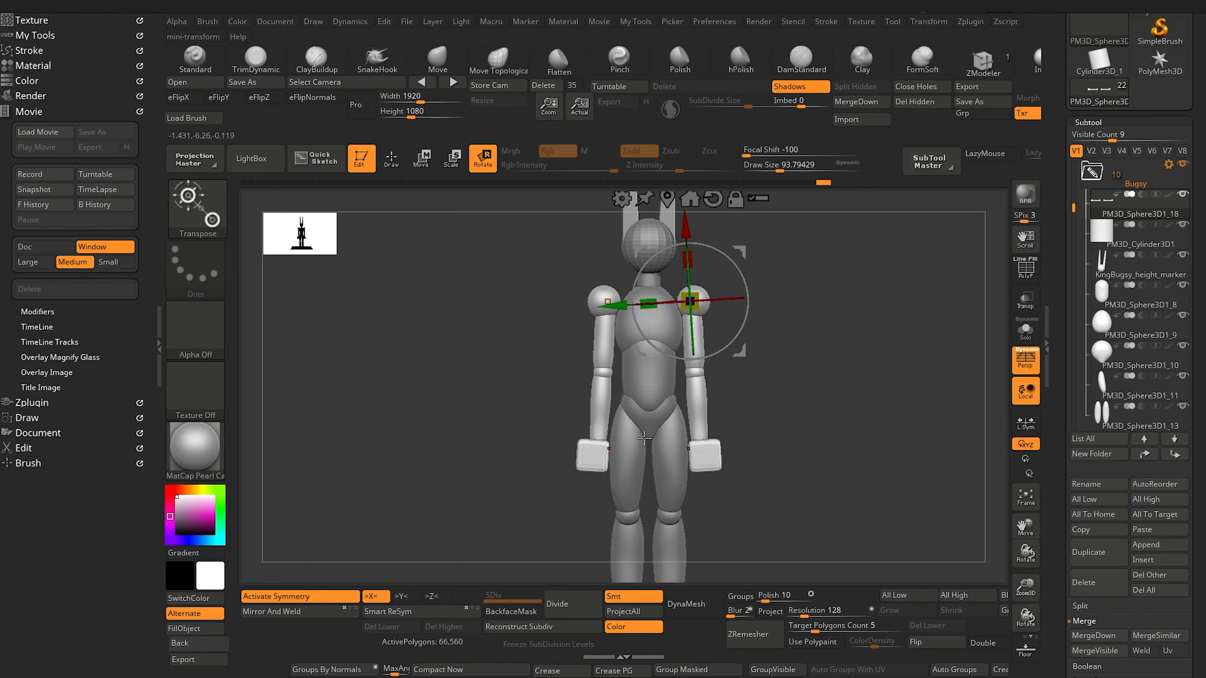
left_click_drag(448, 434, 462, 470)
key("ctrl+z")
left_click_drag(617, 300, 613, 302)
mouse_move(412, 350)
left_mouse_down("alt")
mouse_move(417, 386)
mouse_move(410, 371)
mouse_move(434, 354)
left_mouse_up("alt")
left_click_drag(607, 292, 606, 295)
left_click_drag(565, 337, 692, 479)
key("ctrl+z")
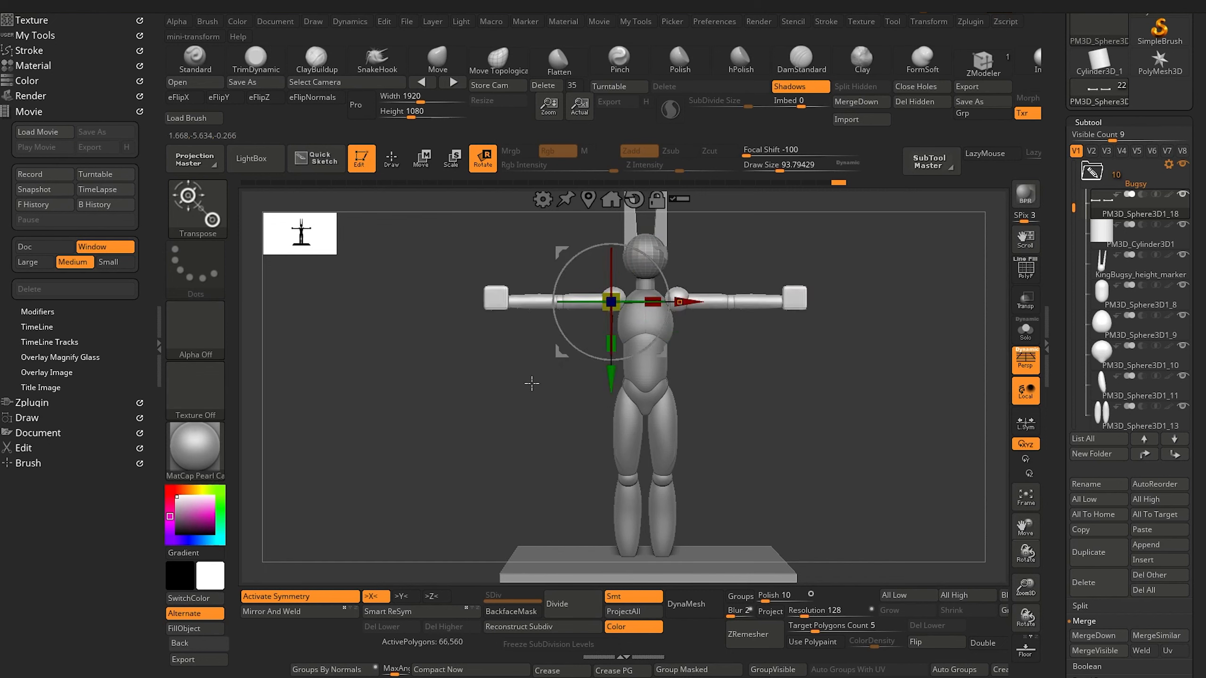
left_click_drag(478, 377, 487, 423, "alt")
key("q")
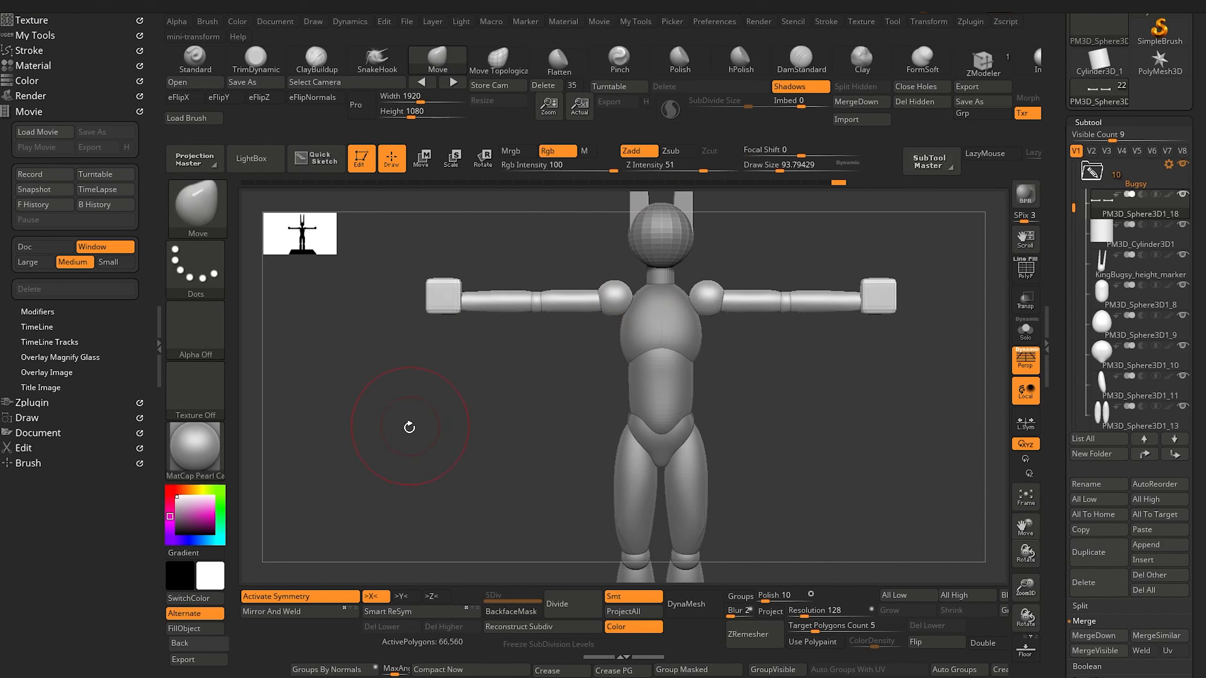
Hide the interface shelves and the side tray holding the Movie settings, and collapse the Bugsy subtool folder.
mouse_move(409, 426)
left_mouse_down("alt")
mouse_move(372, 372)
mouse_move(352, 403)
mouse_move(379, 355)
left_mouse_up("alt")
left_click_drag(378, 355, 515, 454, "alt")
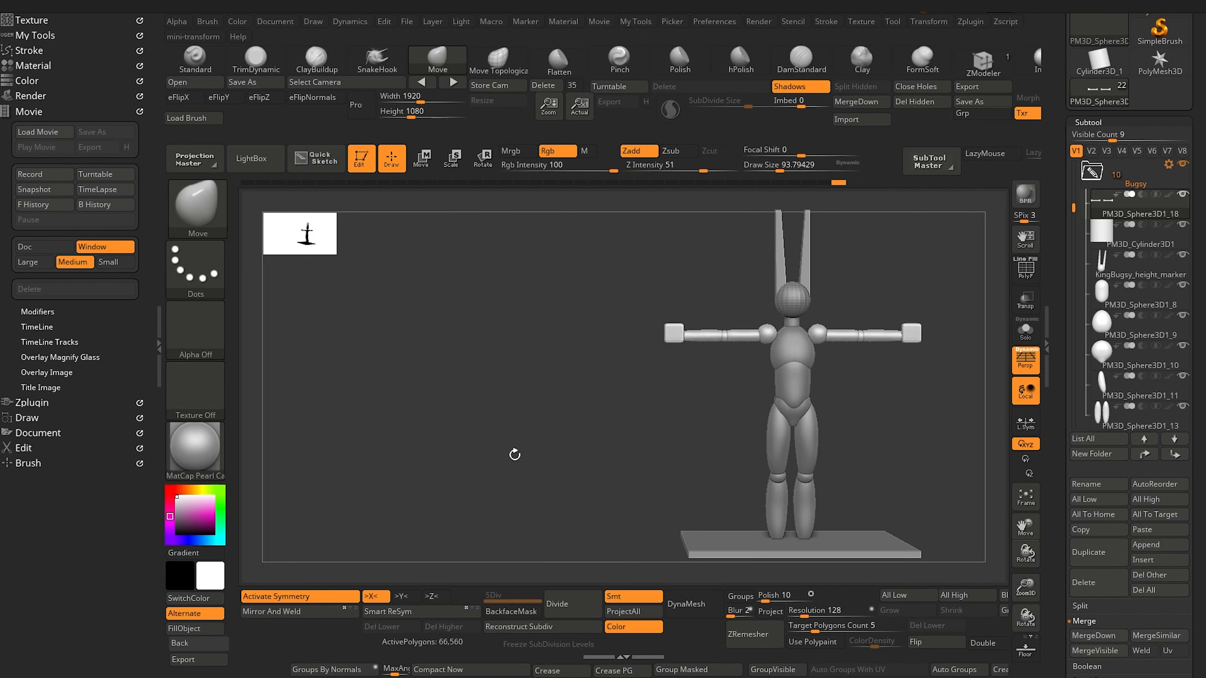
left_click_drag(433, 452, 479, 379, "alt")
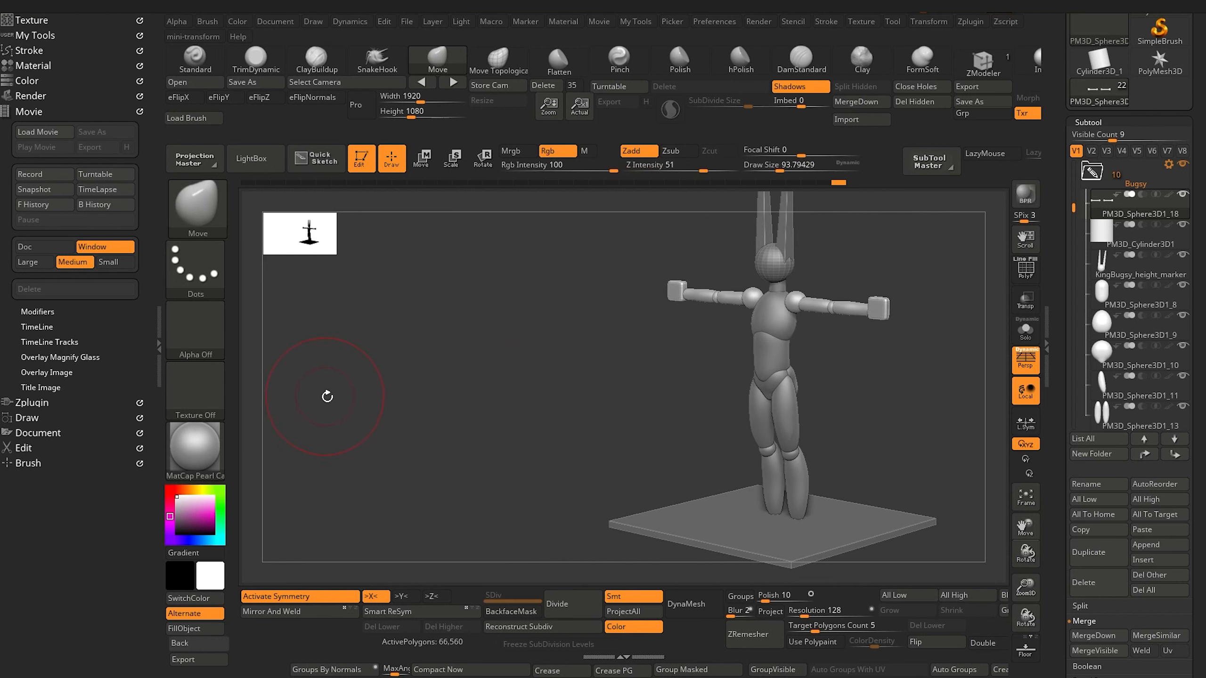
key("Tab")
left_click_drag(350, 433, 447, 422, "alt")
left_click(1091, 171)
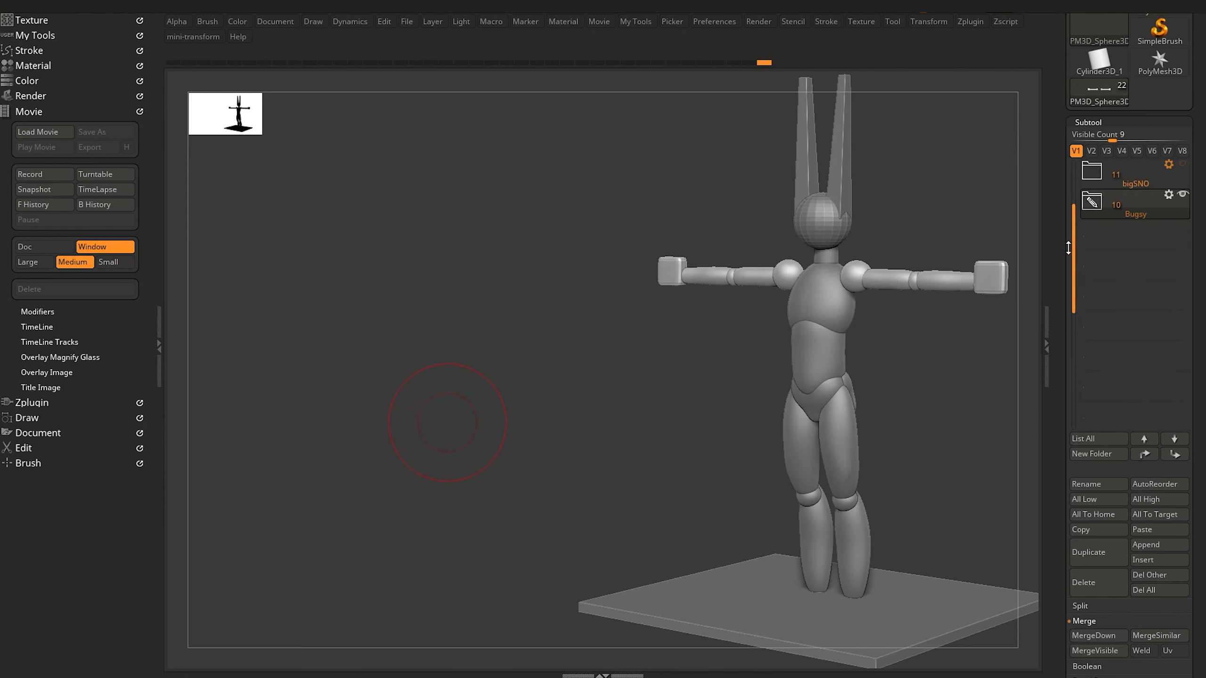
left_click(159, 328)
left_click_drag(296, 447, 382, 439)
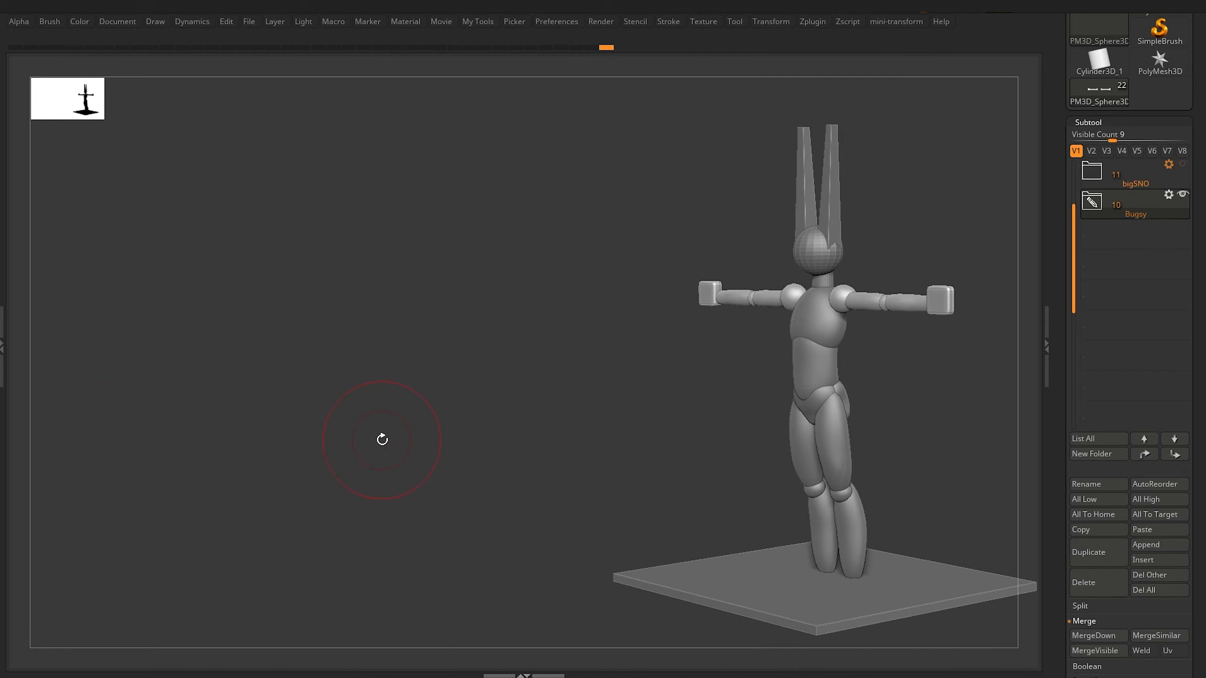
left_click(1047, 343)
left_click_drag(293, 428, 358, 437)
left_click(1201, 335)
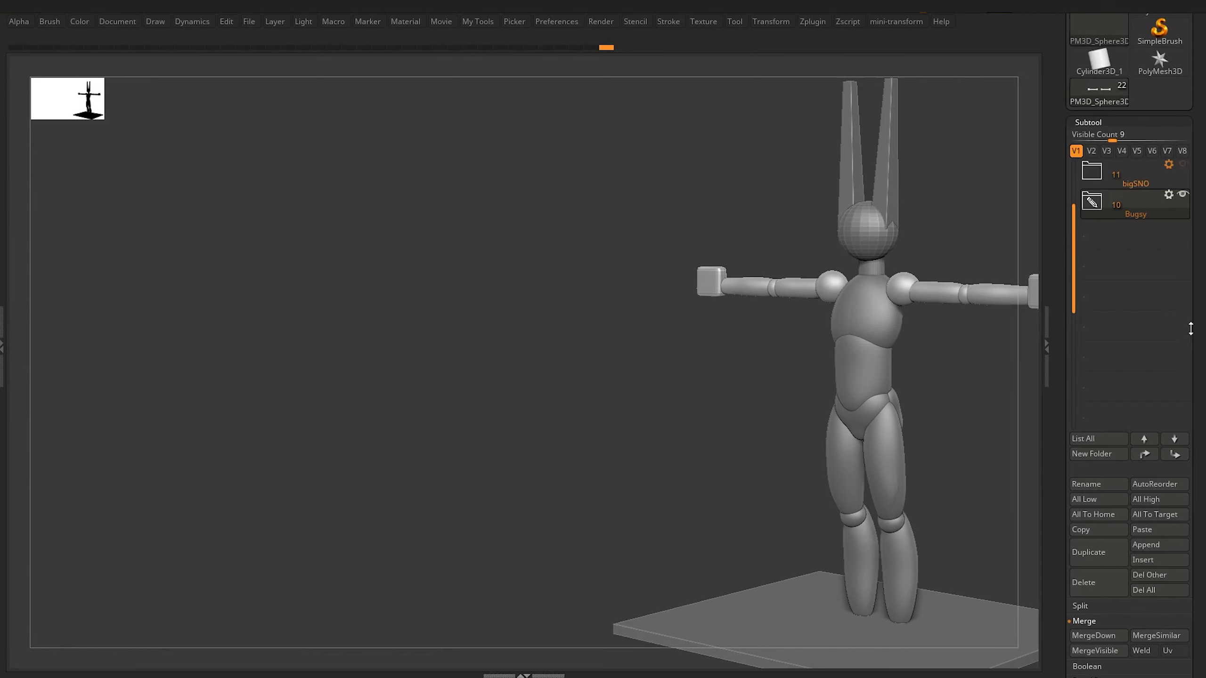
Hide the blockingStart platform and place the Bugsy figure in front three-quarter view at the right edge of the canvas.
left_click_drag(1074, 216, 1074, 176)
left_click(1183, 165)
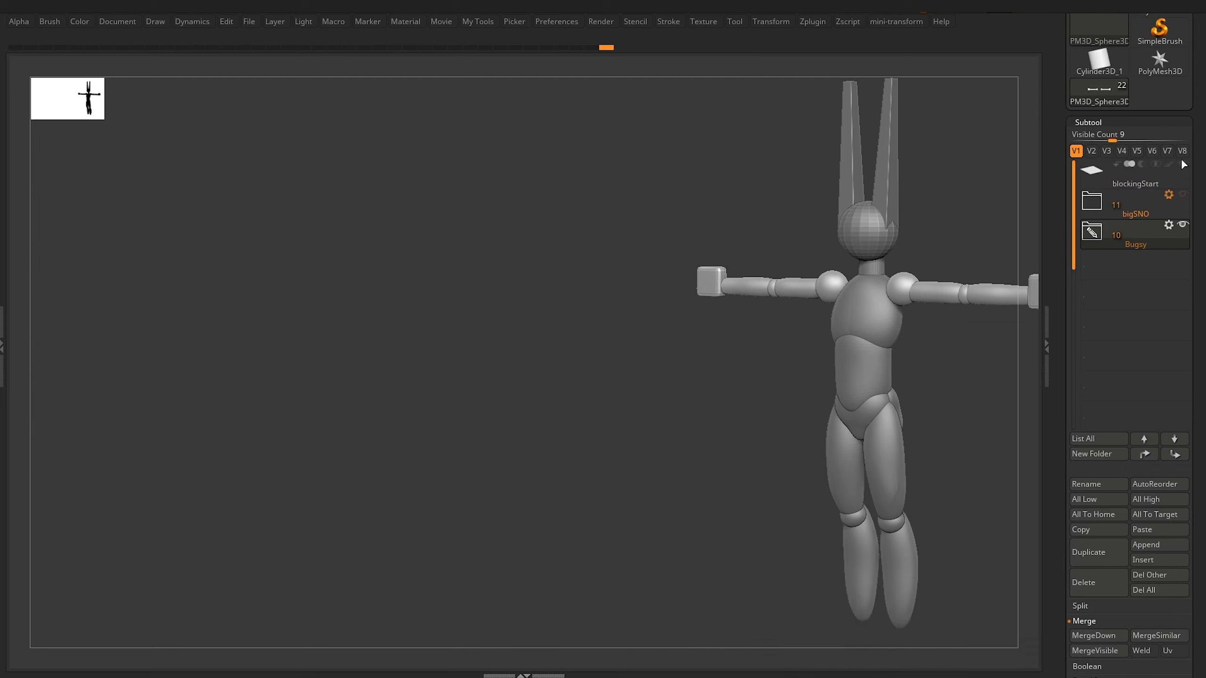
left_click_drag(326, 454, 381, 434)
left_click(1050, 347)
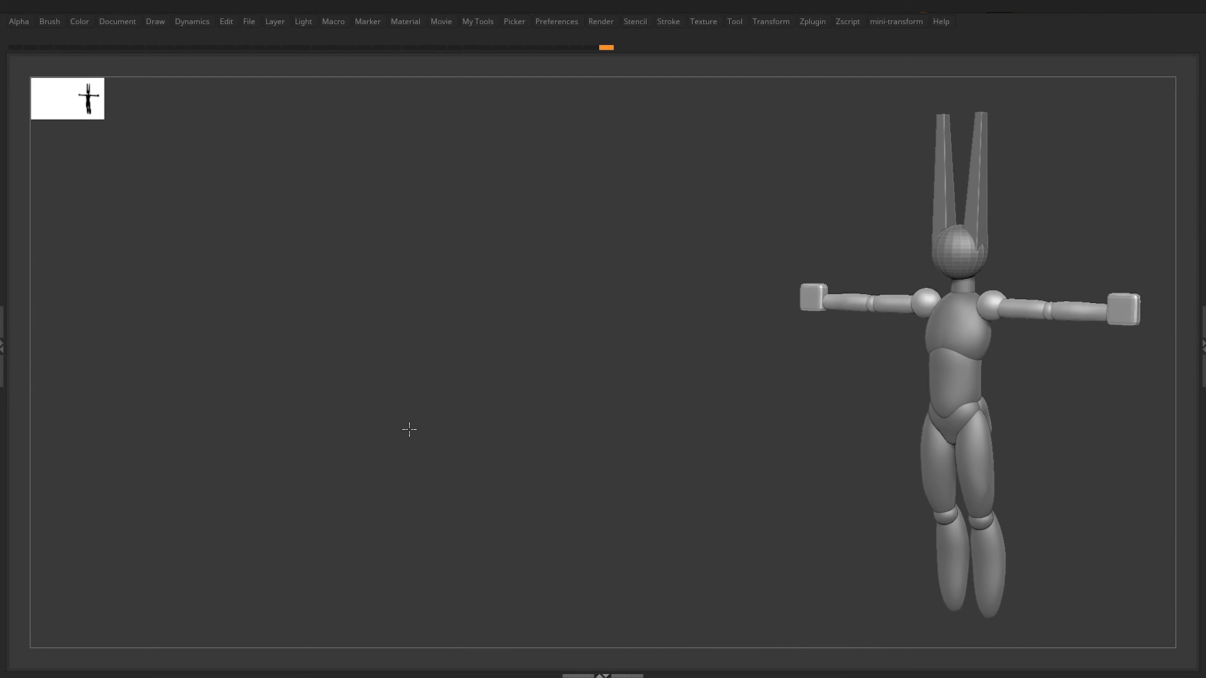
left_click_drag(421, 445, 403, 450)
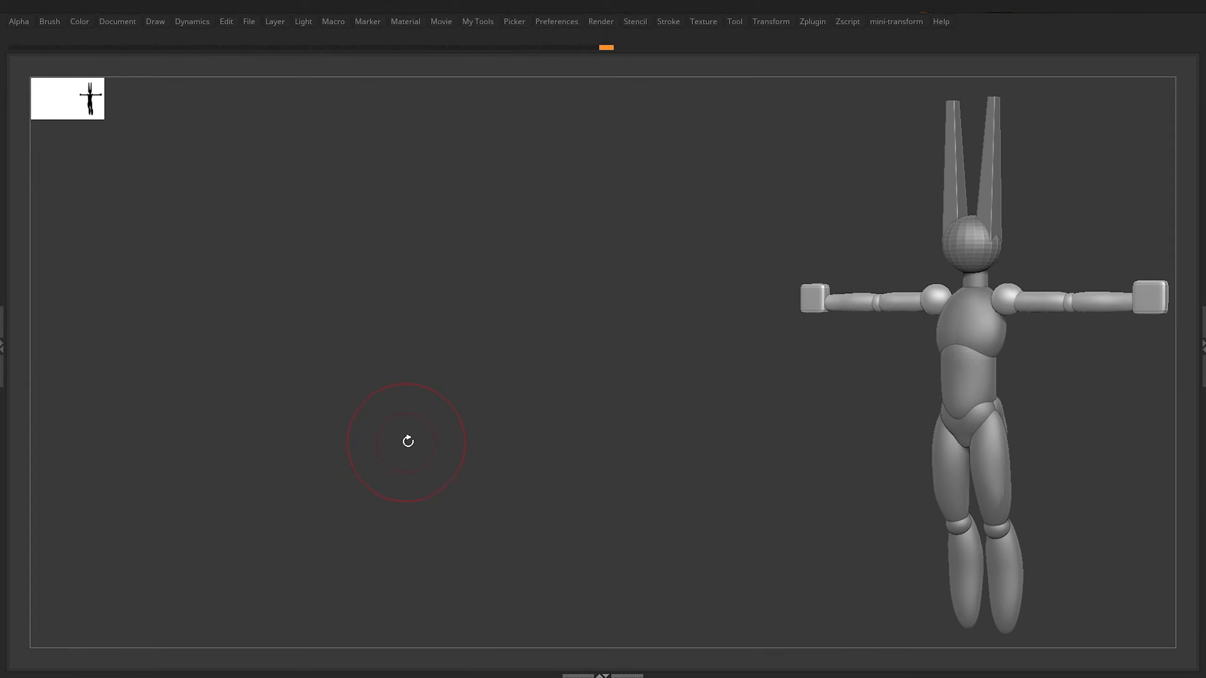
Drop a second Bugsy figure onto the canvas and turn it to a smaller rear three-quarter view beside the first.
left_click_drag(632, 354, 621, 449)
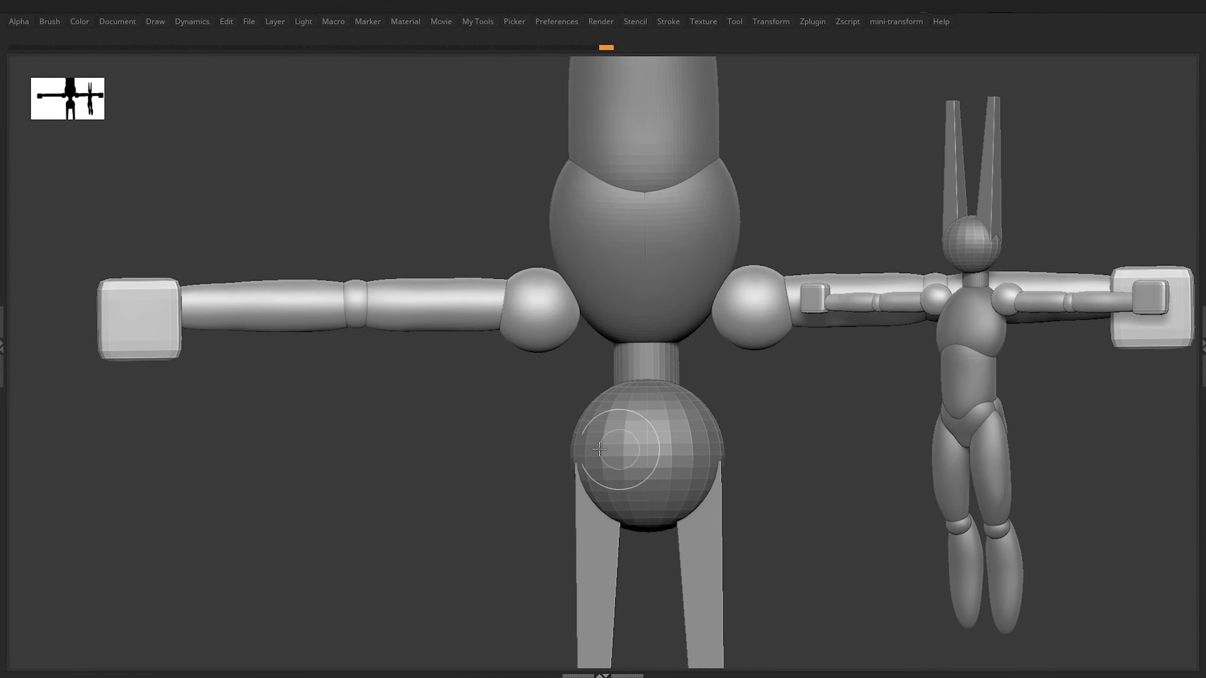
key("t")
left_click_drag(390, 549, 406, 374)
left_click_drag(407, 375, 369, 535, "alt")
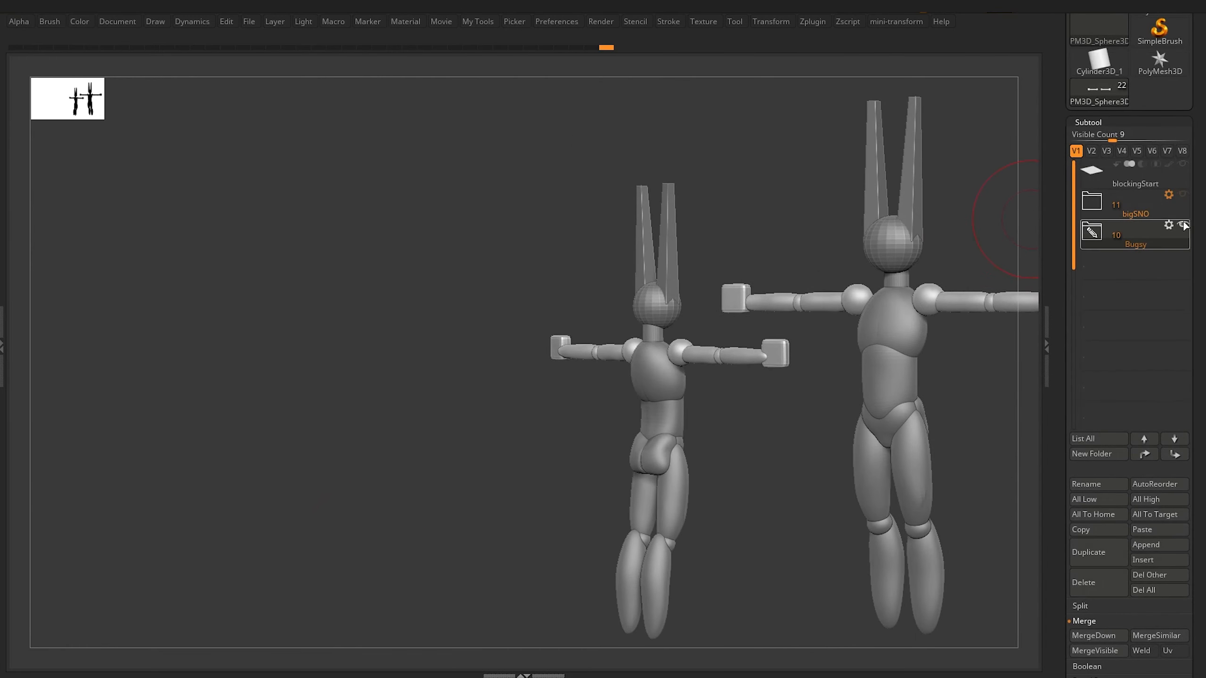
left_click(1183, 225)
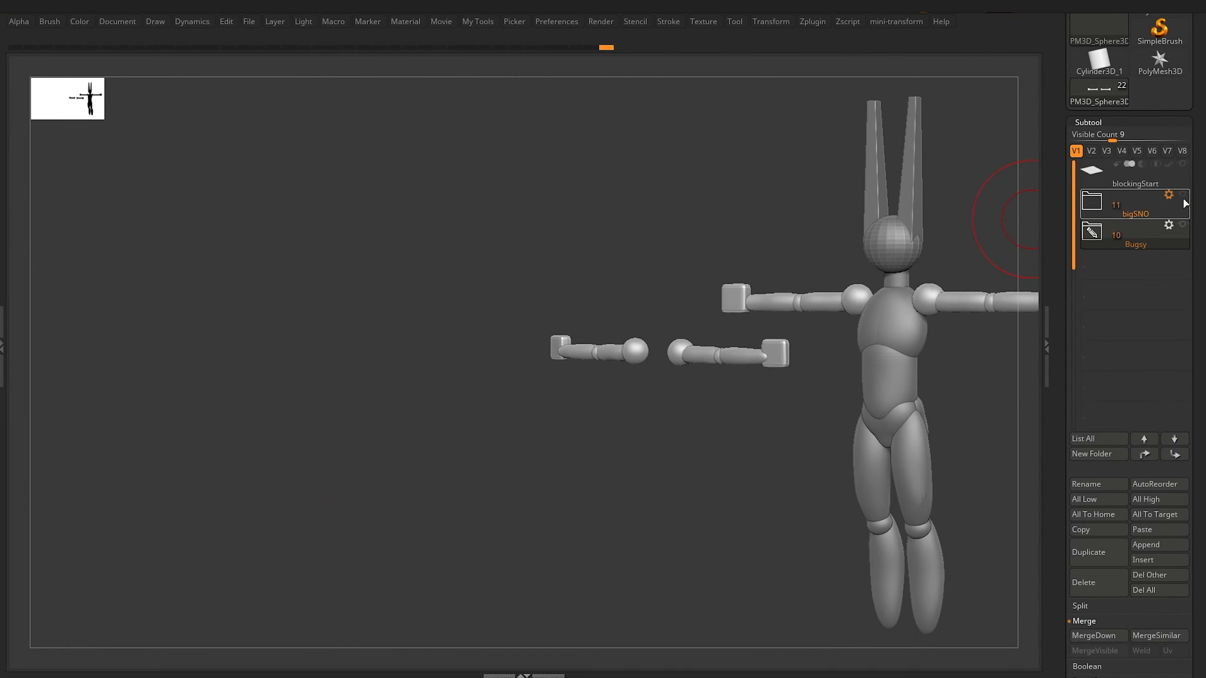
left_click(1183, 196)
left_click(1183, 194)
left_click(1183, 225)
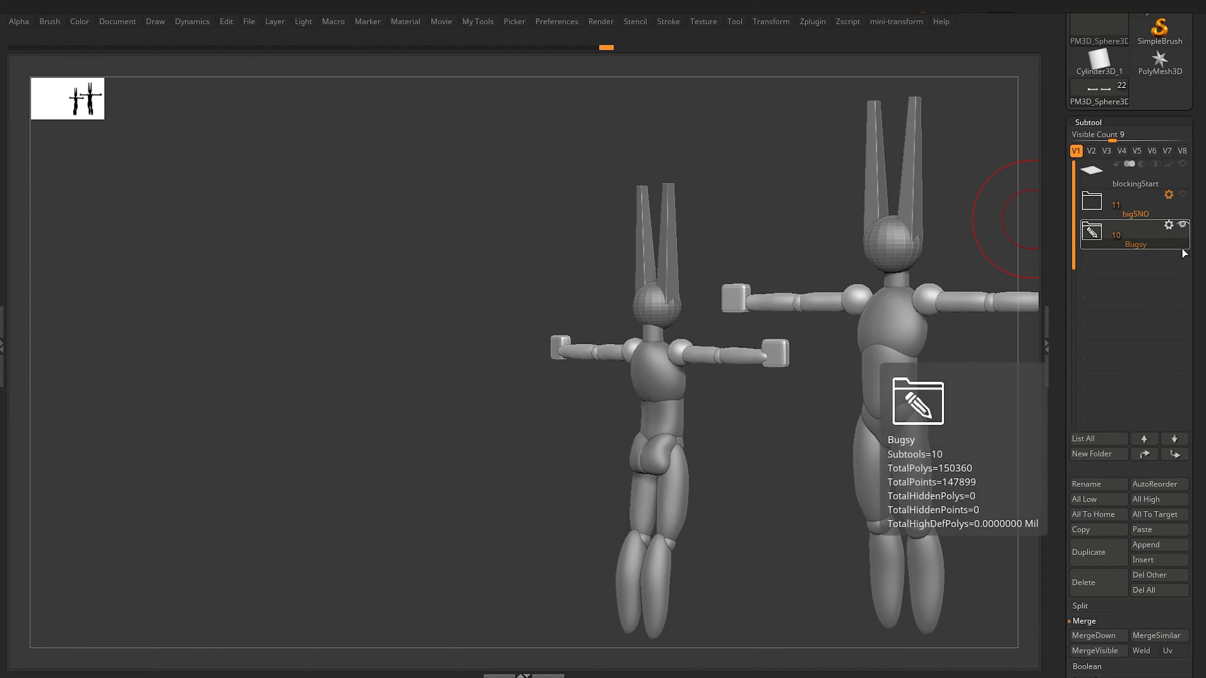
Drop a third figure onto the empty side of the canvas and make it editable in an upright rear view.
key("t")
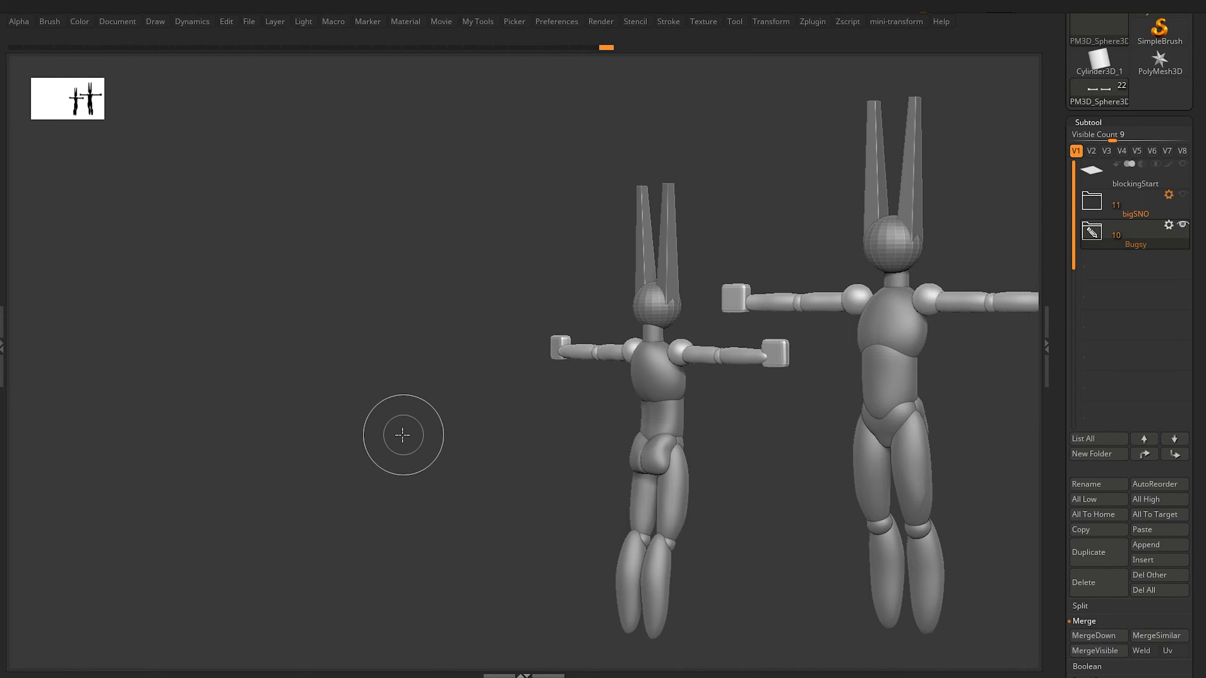
left_click_drag(356, 330, 366, 467)
key("t")
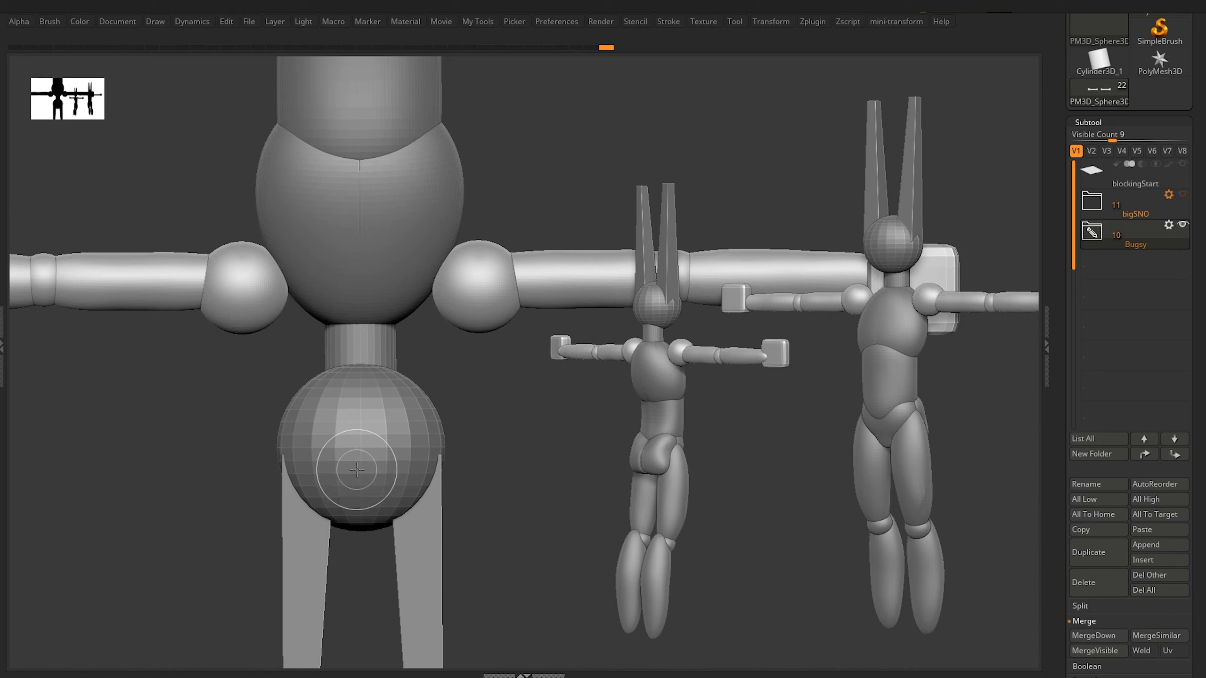
key("t")
left_click_drag(229, 412, 115, 302)
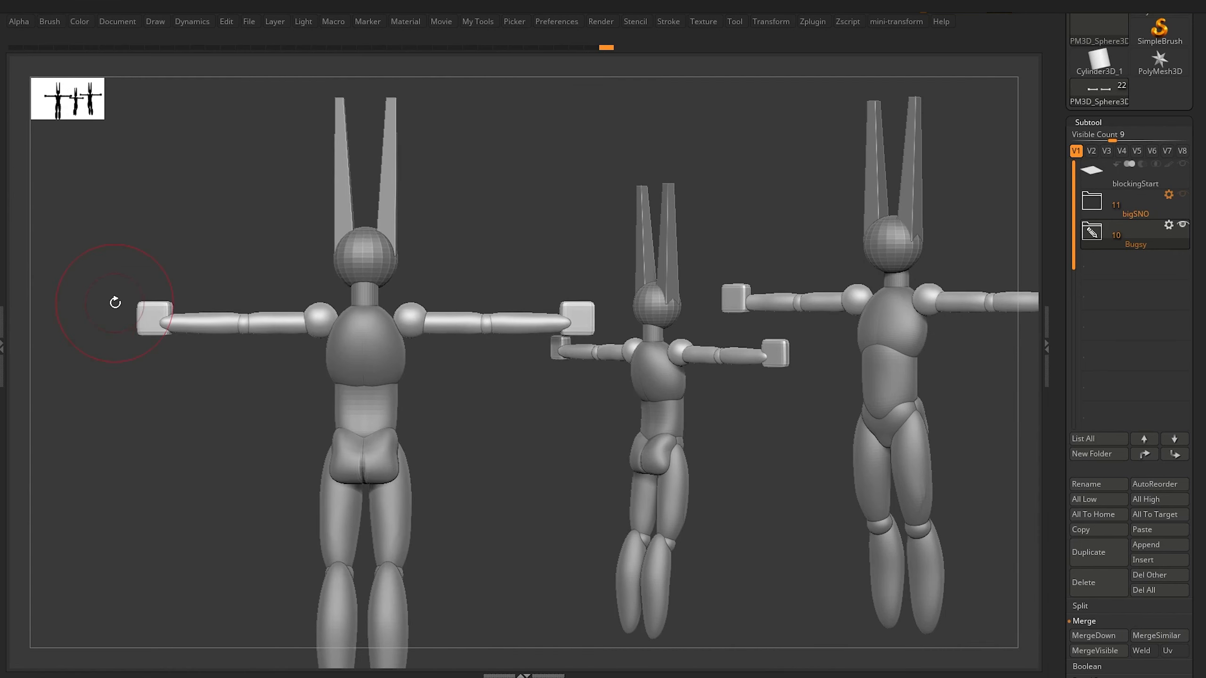
Swap the third figure to bigSNO by hiding the Bugsy folder and showing and activating bigSNO, in rear three-quarter view.
left_click(1182, 224)
left_click(1182, 194)
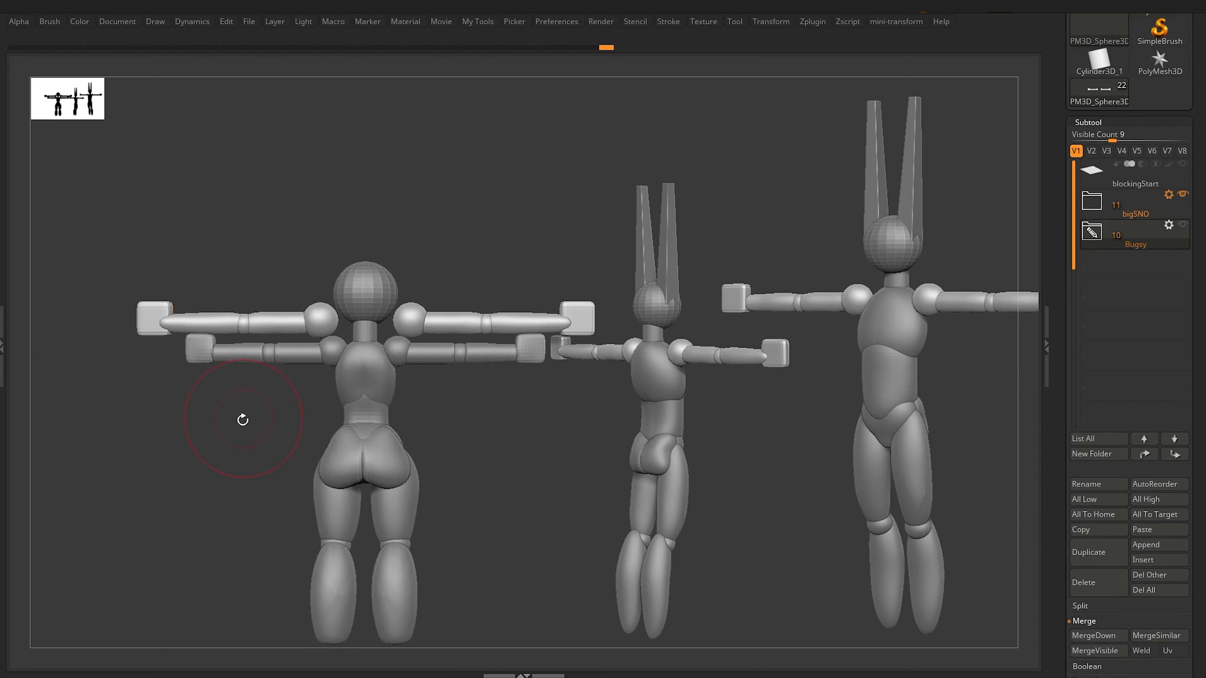
left_click_drag(242, 420, 245, 449)
left_click(1140, 209)
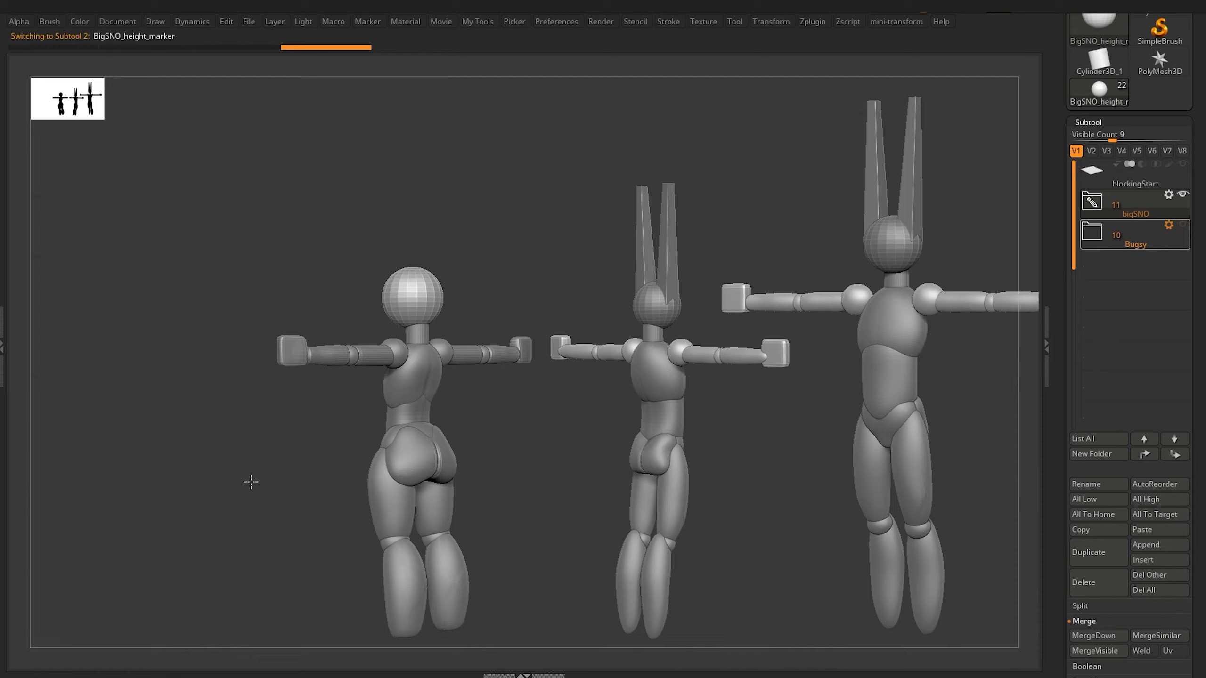
Drop another bigSNO figure onto the canvas and orient it in front three-quarter view at the far left of the lineup.
key("t")
left_click_drag(196, 283, 192, 427)
key("t")
left_click_drag(189, 495, 292, 443)
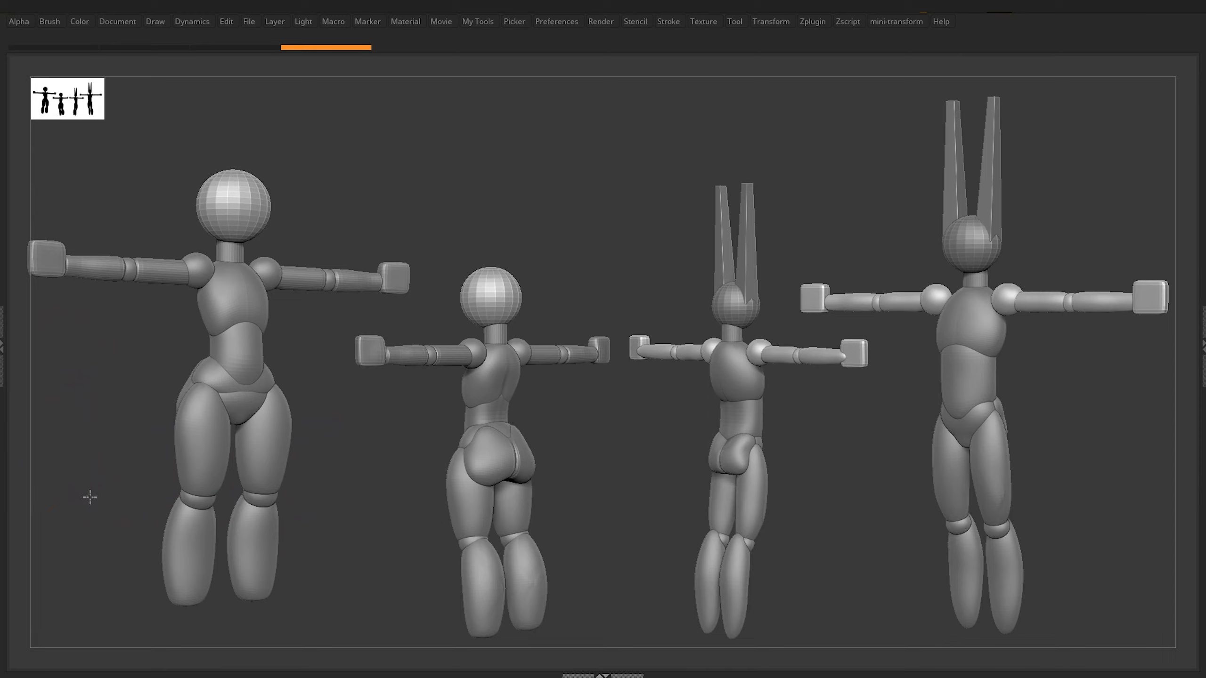
mouse_move(92, 495)
left_mouse_down()
mouse_move(103, 526)
mouse_move(98, 514)
left_mouse_up()
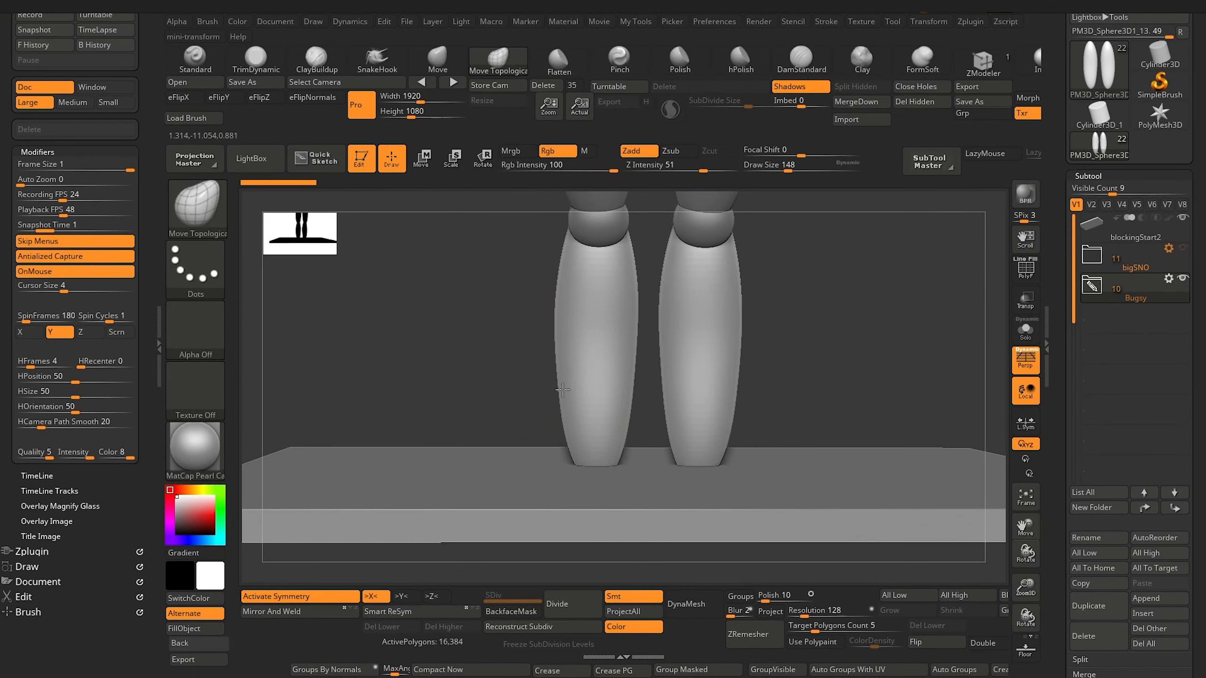
Taper the lower legs toward the ankles from the front with the Move Topological brush and smooth their surfaces.
left_click_drag(563, 389, 622, 397)
key("bracketright")
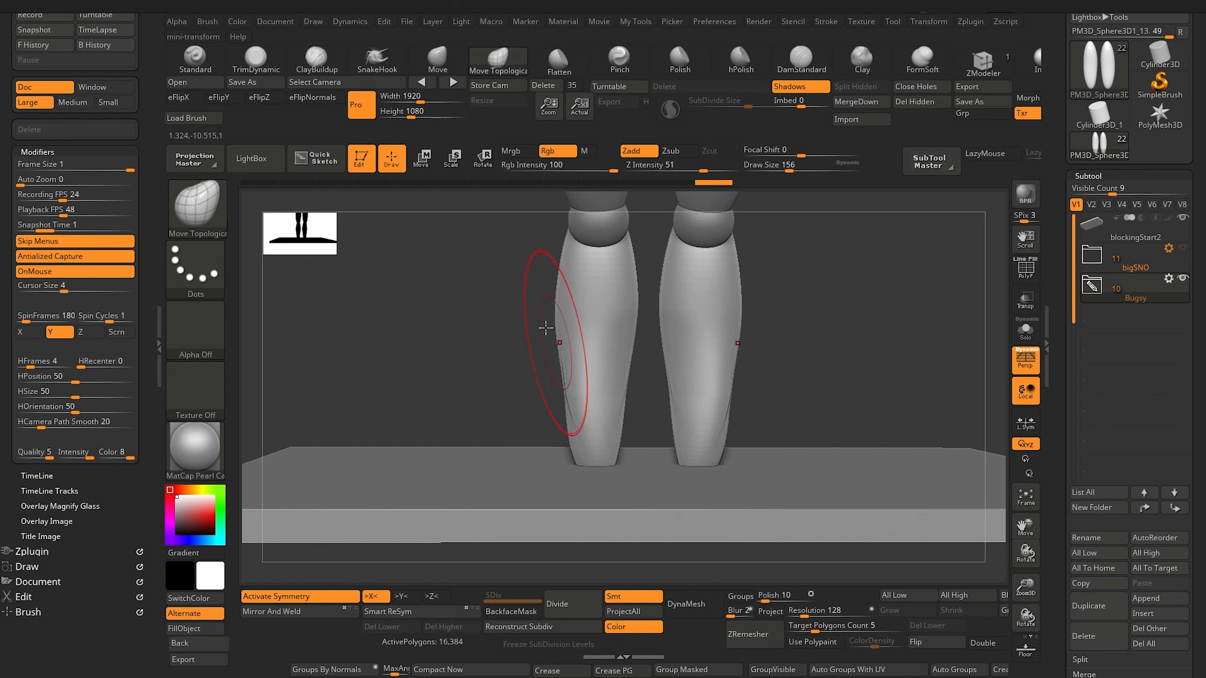
key("shift")
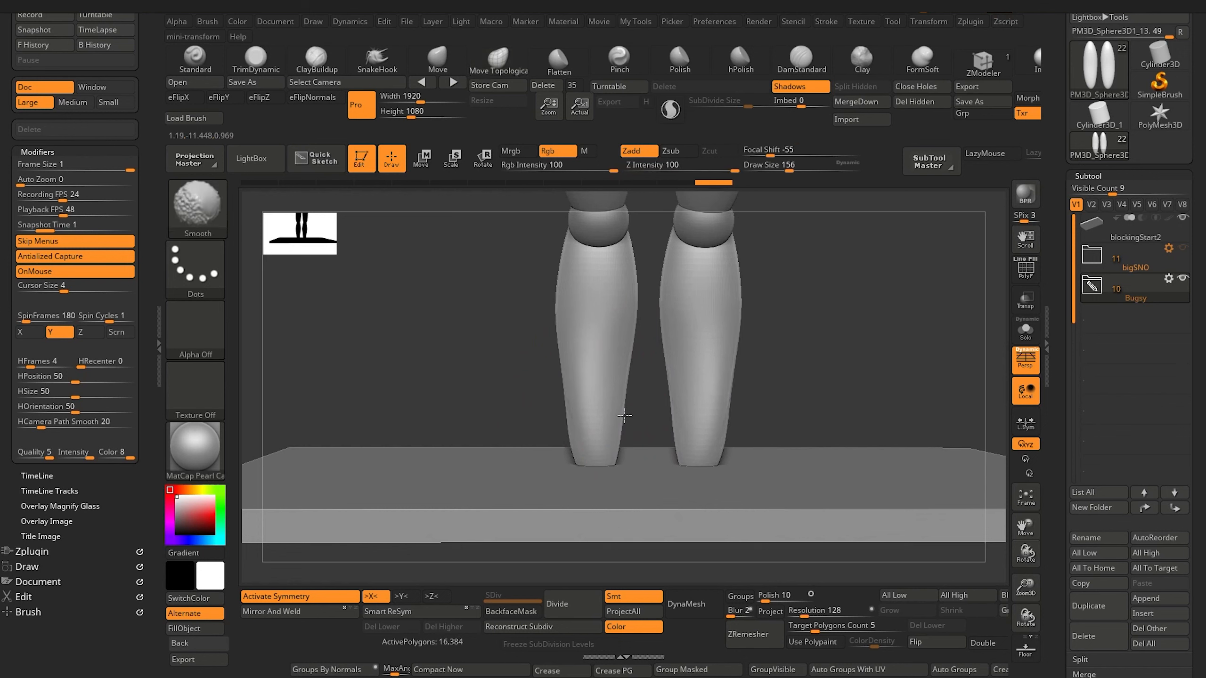
left_click_drag(624, 416, 559, 388, "shift")
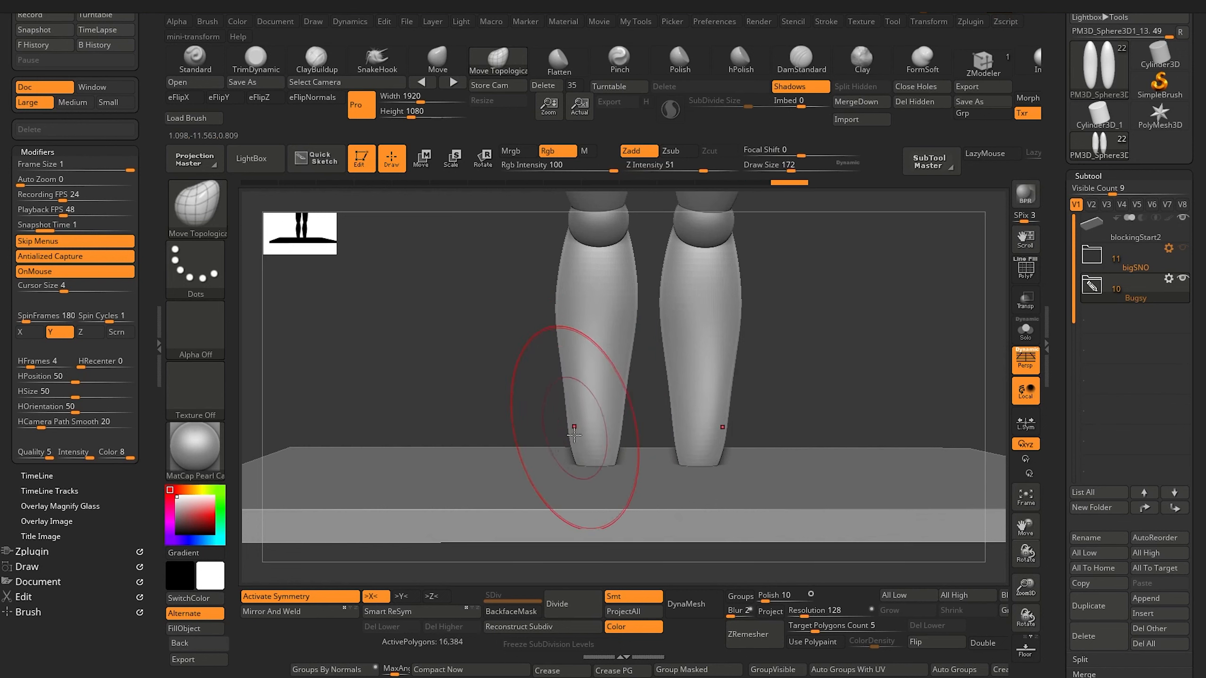
mouse_move(561, 364)
left_mouse_down()
mouse_move(607, 425)
mouse_move(591, 394)
left_mouse_up()
Refine the calf profile in side view and the inner contours of the lower legs in front view.
mouse_move(474, 312)
left_mouse_down("alt")
mouse_move(352, 216)
mouse_move(440, 327)
mouse_move(404, 385)
mouse_move(441, 396)
mouse_move(471, 369)
left_mouse_up("alt")
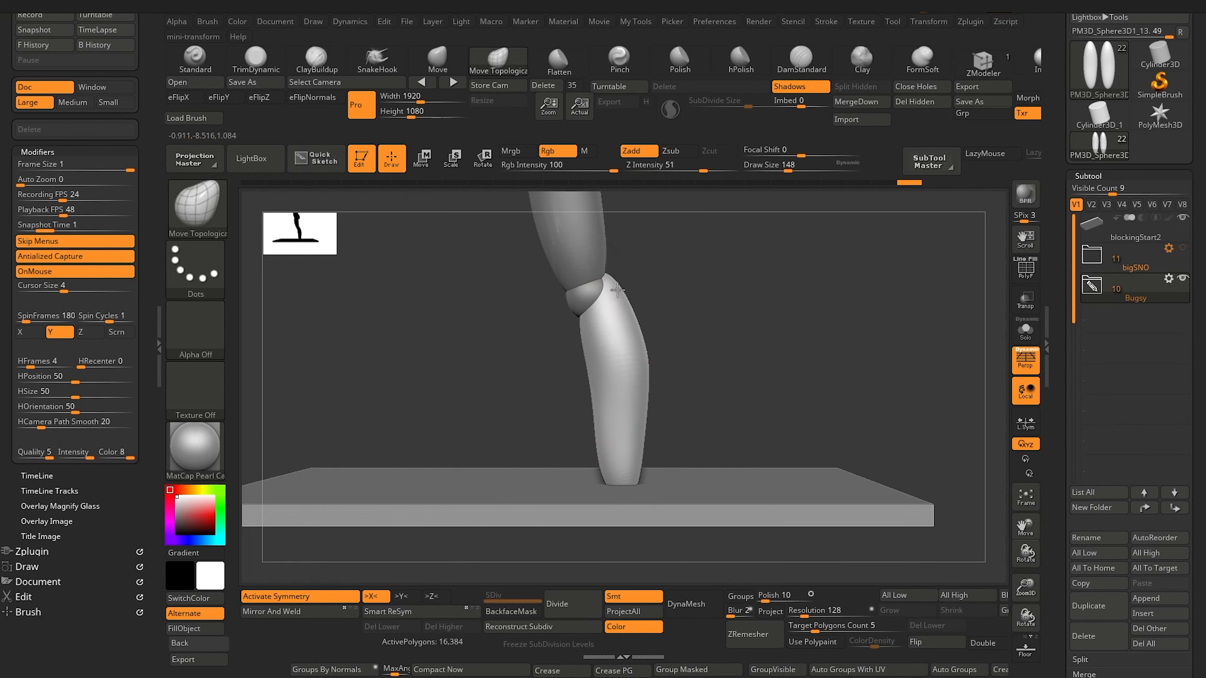
left_click_drag(458, 336, 578, 311)
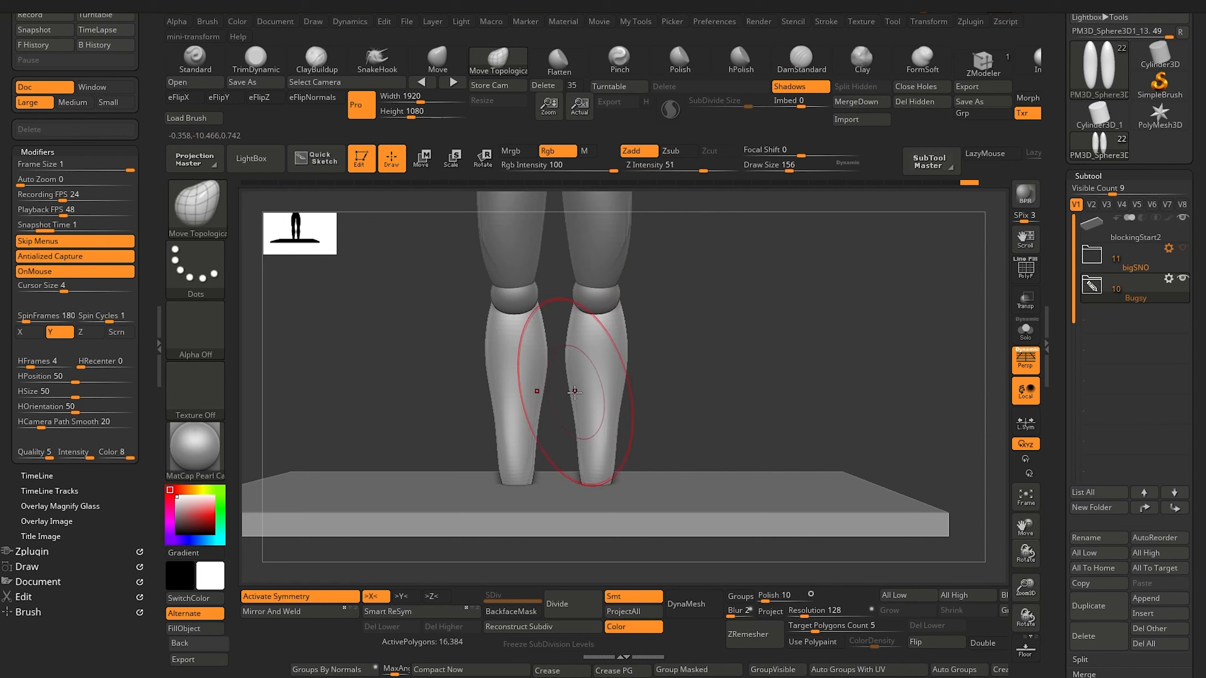
left_click_drag(407, 337, 481, 309, "alt")
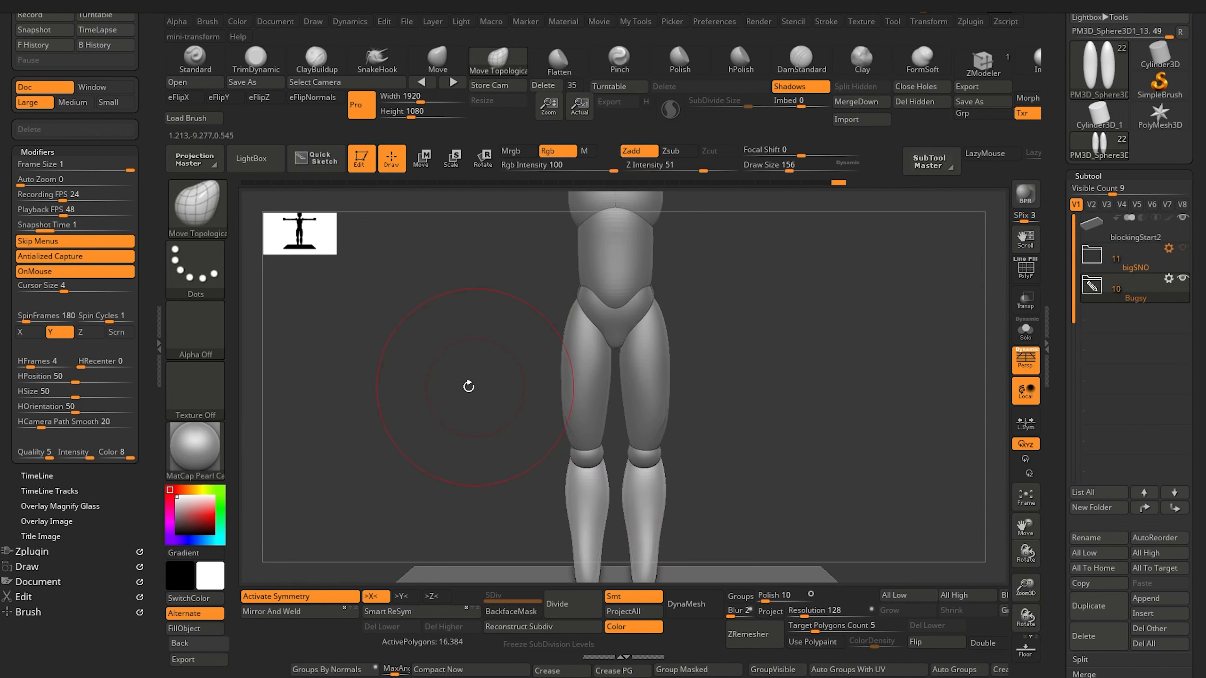
left_click_drag(469, 385, 478, 394, "alt")
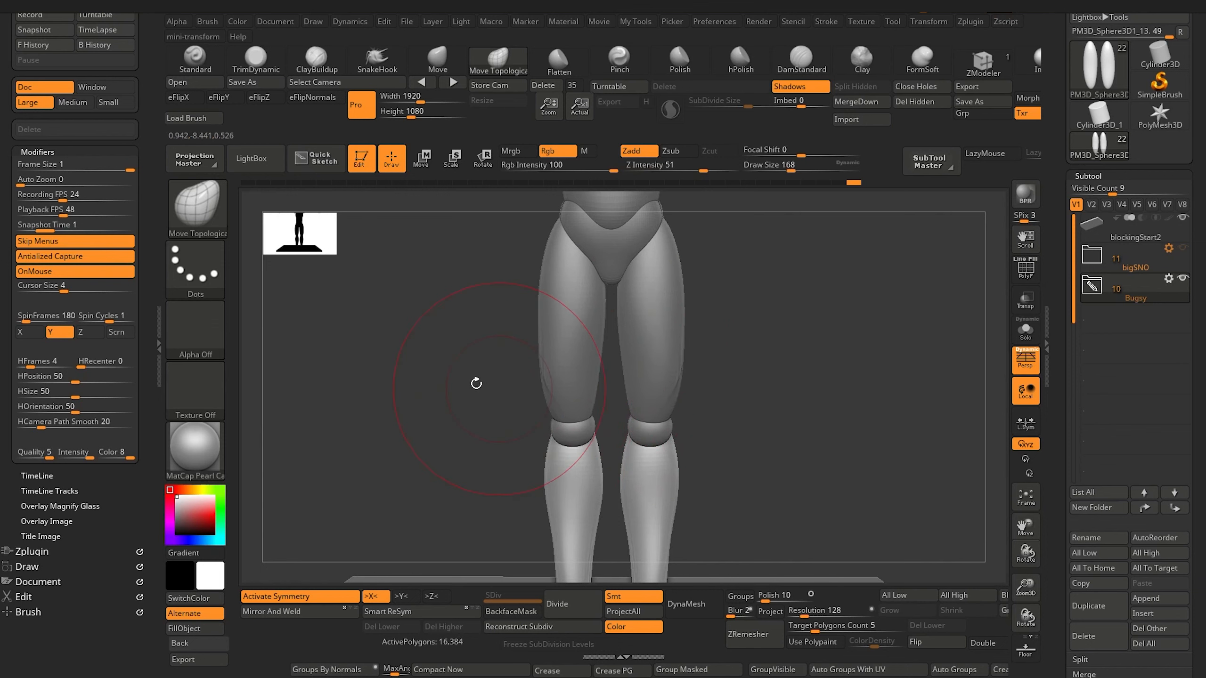
left_click_drag(476, 383, 466, 300, "alt")
Select the thighs and reshape their outer and inner contours just above the knees with the Move Topological brush.
left_click_drag(471, 360, 584, 403)
left_click(575, 402, "alt")
left_click_drag(436, 312, 449, 361)
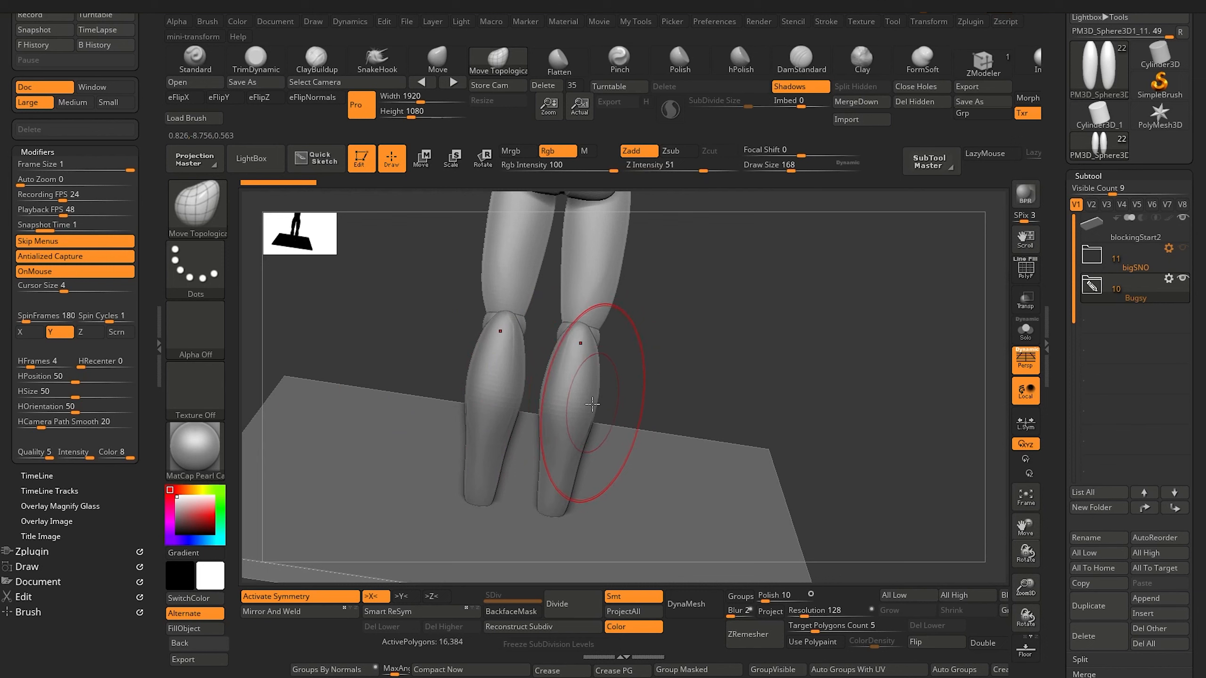
left_click_drag(669, 413, 558, 369)
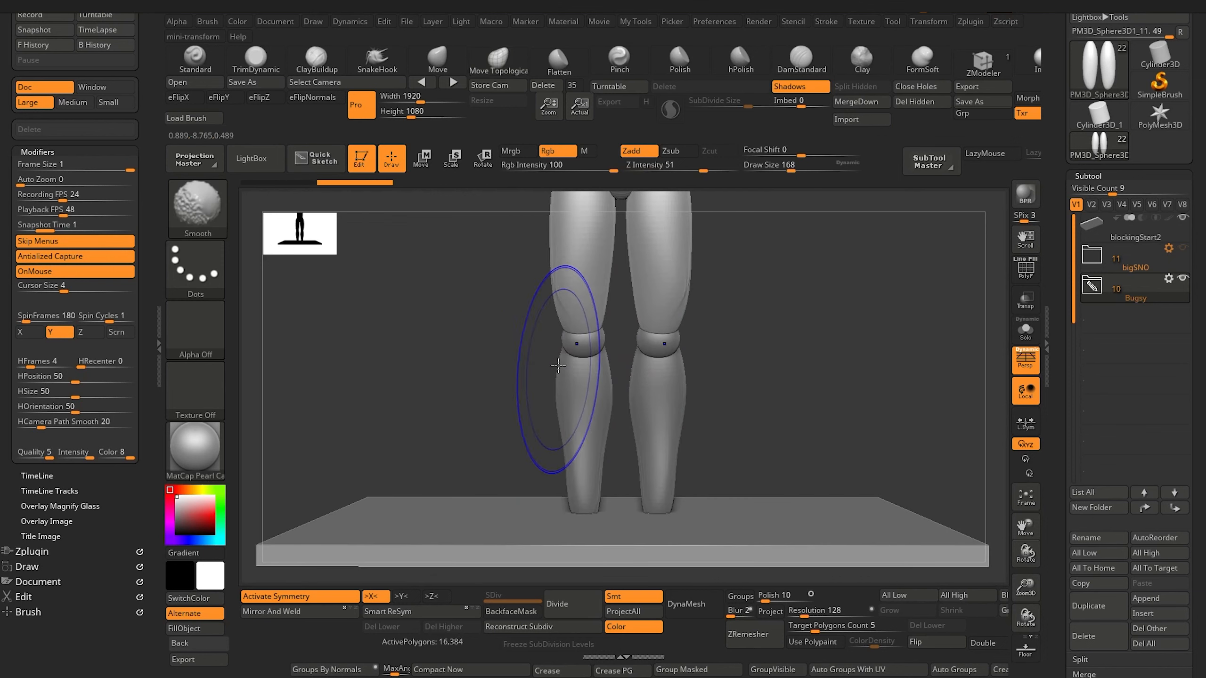
left_click_drag(435, 299, 444, 382, "alt")
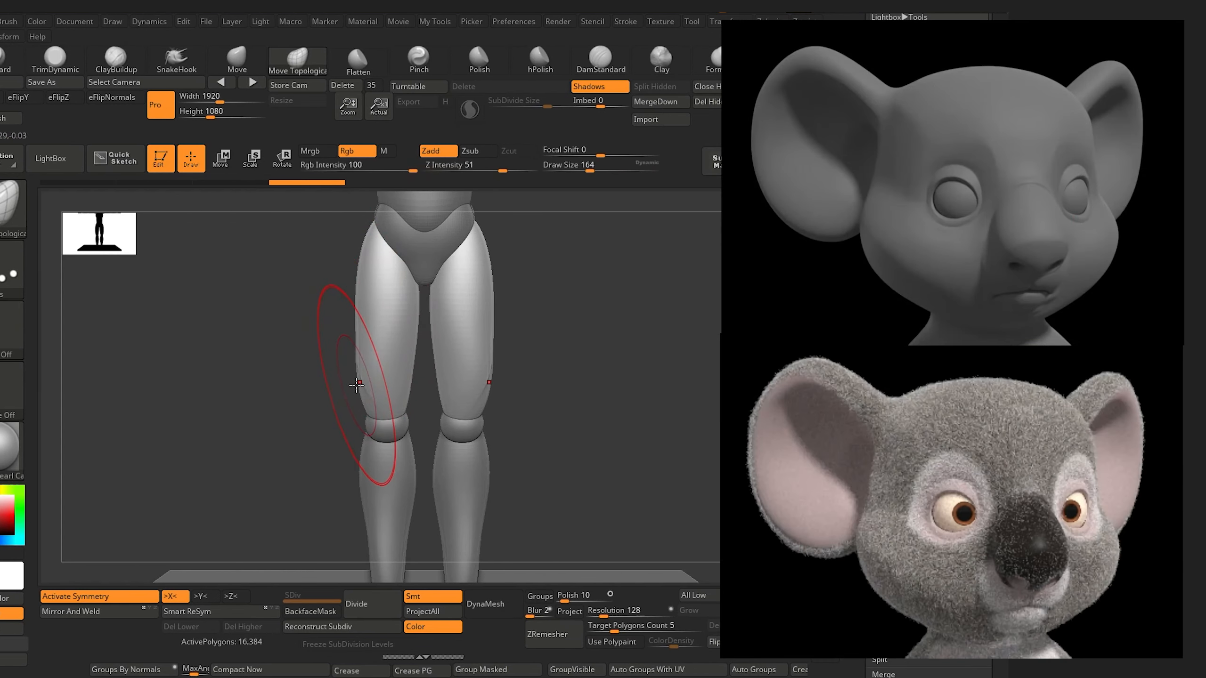
left_click_drag(357, 385, 355, 389)
key("bracketleft")
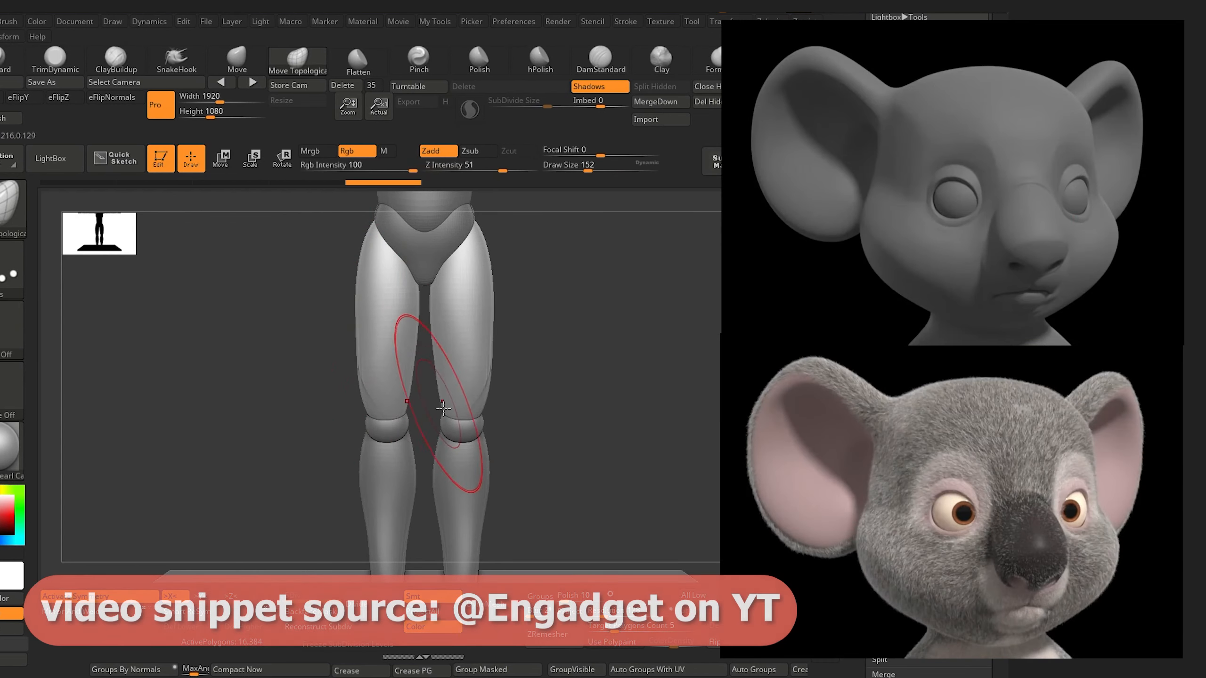
left_click_drag(438, 403, 488, 384)
left_click_drag(487, 407, 485, 374)
Select the pelvis and adjust its upper edge and sides so it widens slightly at the hips, using a smaller brush.
key("bracketleft")
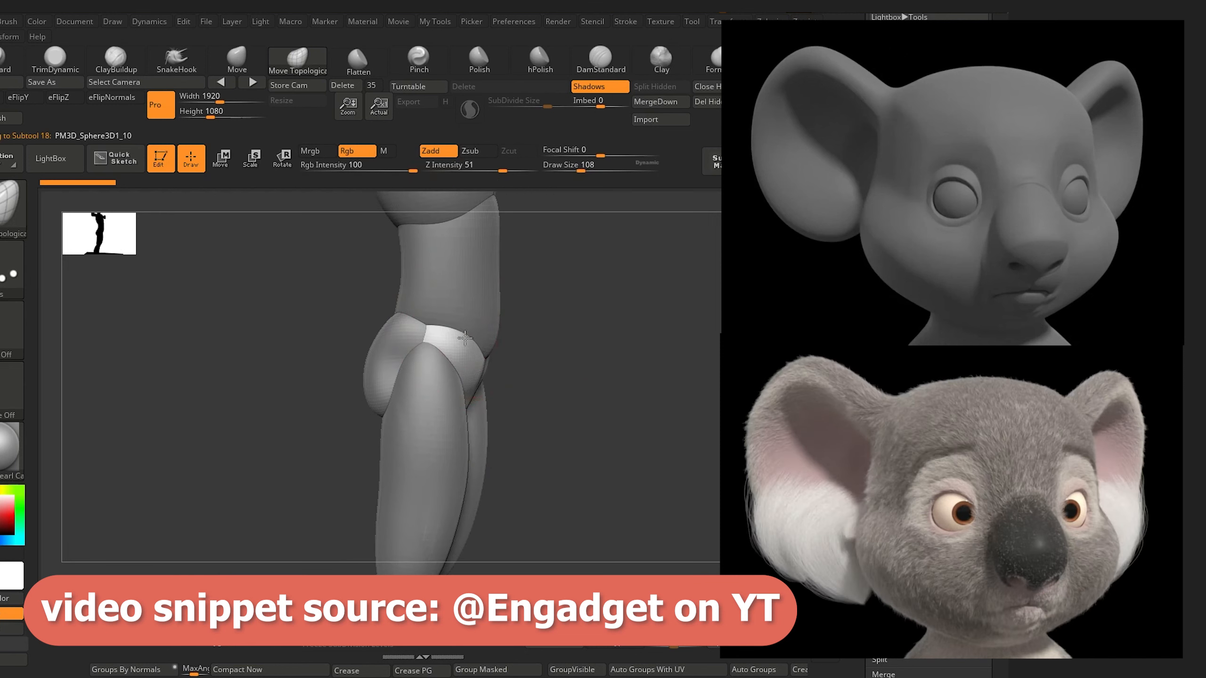
key("bracketleft")
left_click_drag(465, 338, 452, 336)
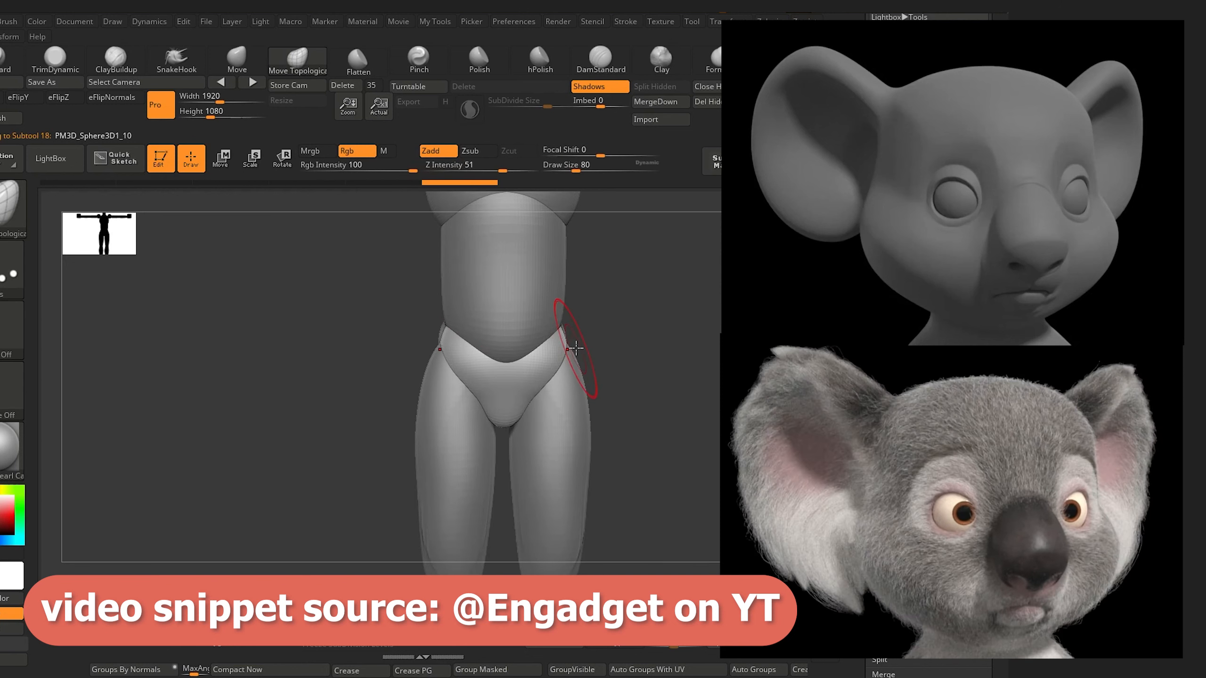
left_click_drag(561, 340, 570, 341)
left_click_drag(443, 304, 442, 314)
Select the abdomen and shape the lower back's curve where it meets the buttocks.
left_click(444, 306, "alt")
left_click_drag(360, 304, 463, 321)
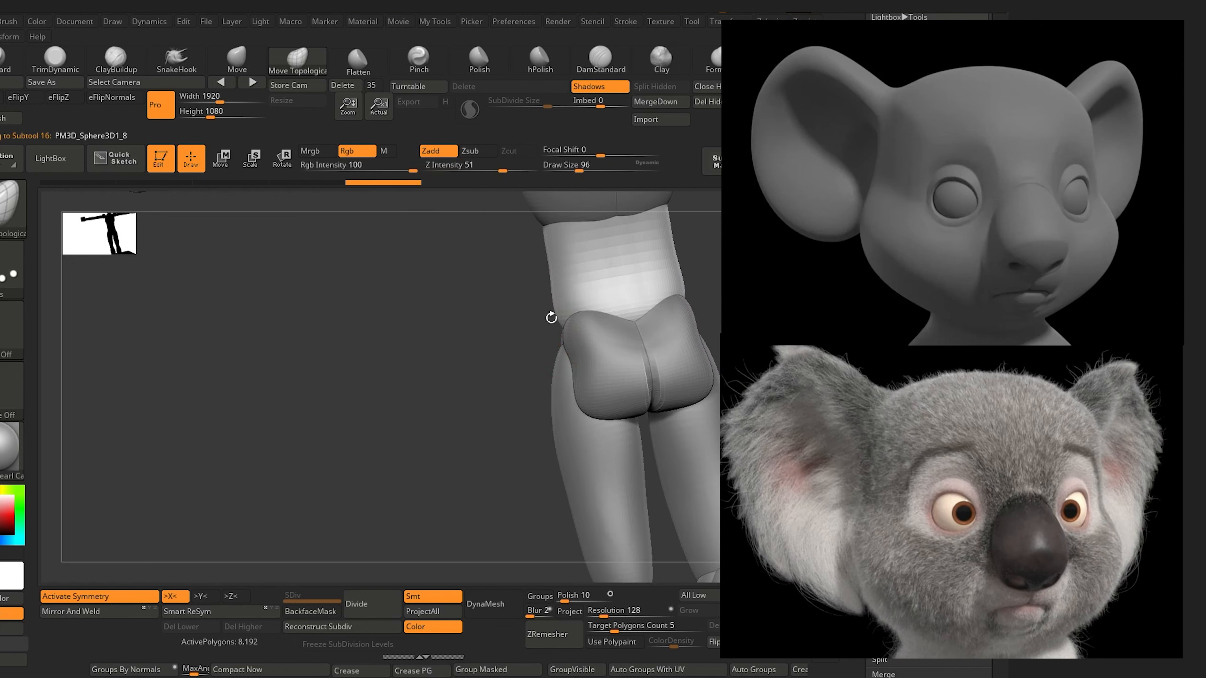
left_click_drag(550, 317, 482, 385)
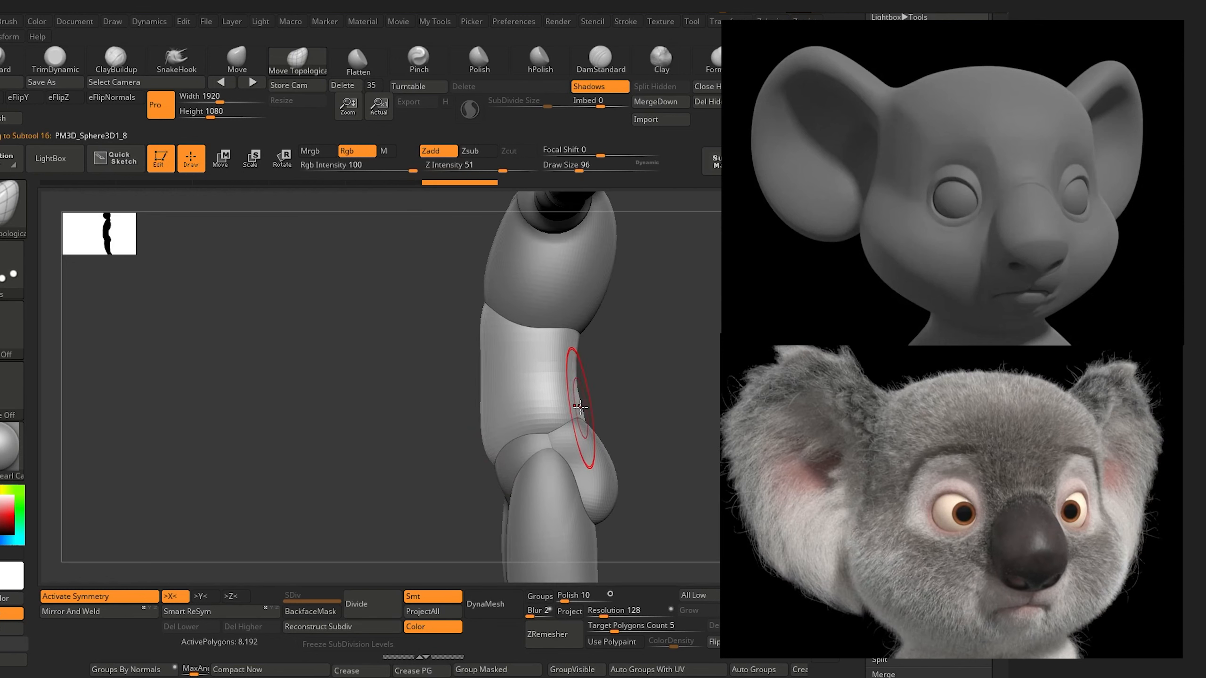
mouse_move(425, 337)
left_mouse_down()
mouse_move(320, 345)
mouse_move(347, 360)
mouse_move(366, 417)
mouse_move(382, 398)
left_mouse_up()
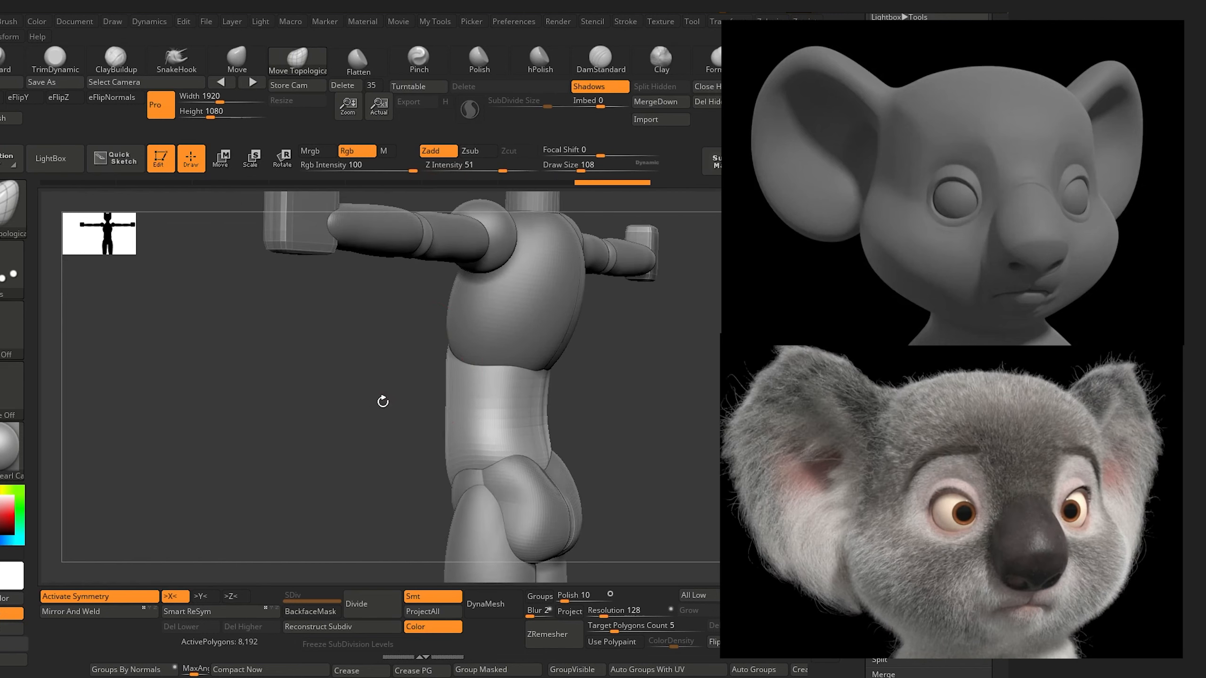
Select the rib cage and reshape its lower edge at the back where it overlaps the abdomen.
left_click(522, 351, "alt")
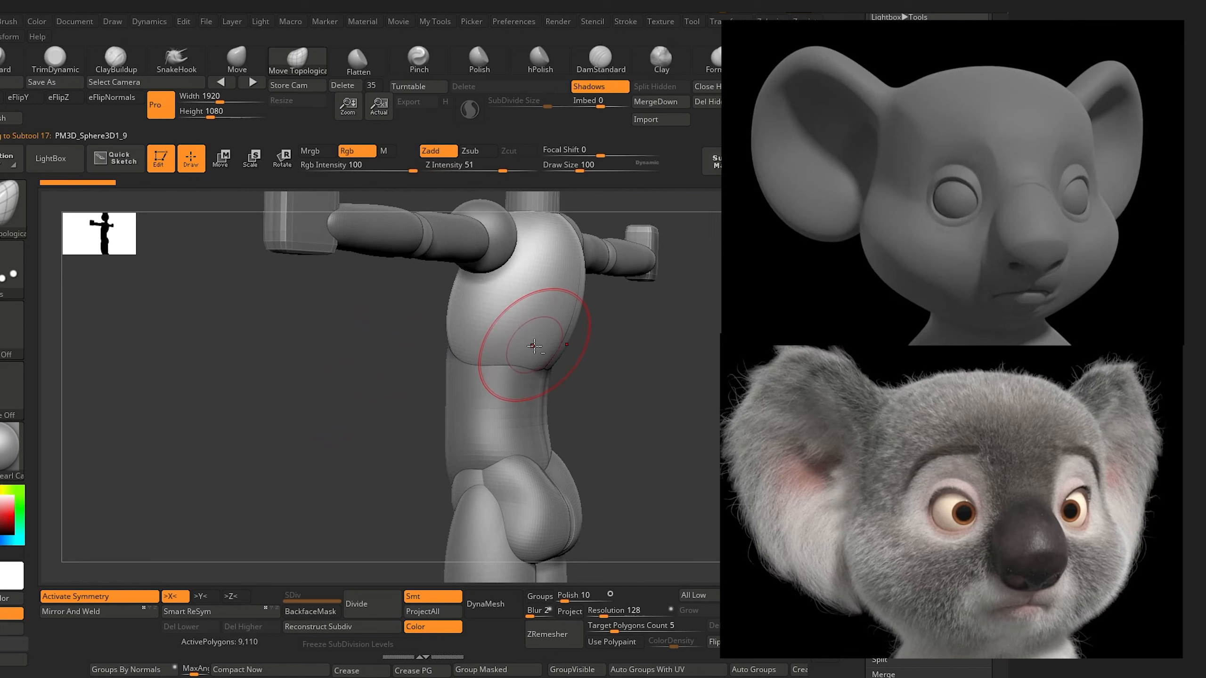
left_click_drag(532, 357, 530, 373)
left_click_drag(417, 382, 333, 384)
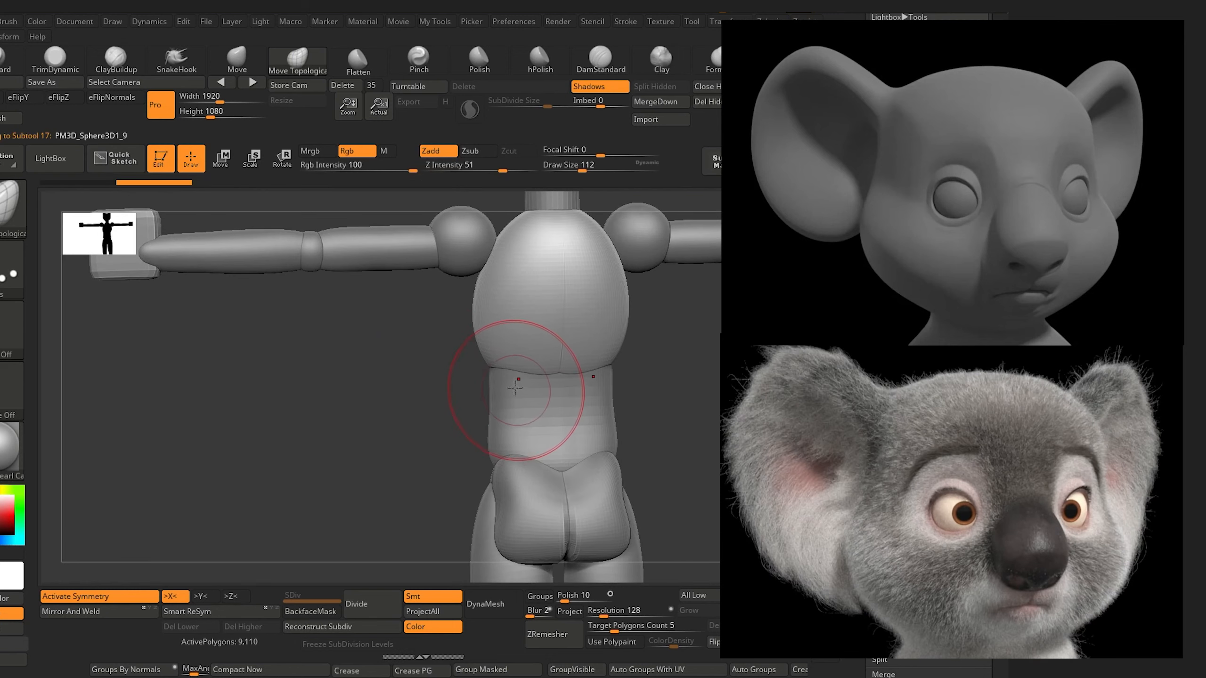
mouse_move(517, 369)
left_mouse_down()
mouse_move(496, 378)
mouse_move(559, 381)
left_mouse_up()
mouse_move(408, 404)
left_mouse_down()
mouse_move(452, 411)
mouse_move(403, 383)
left_mouse_up()
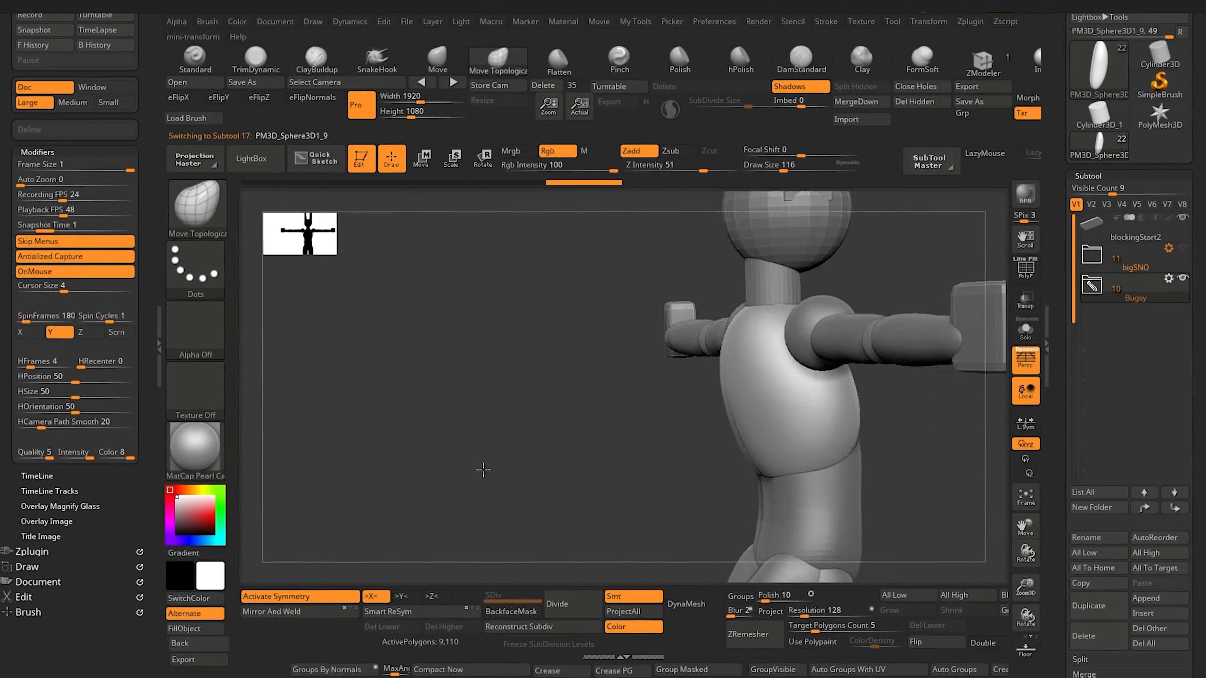
Carve a vertical spine groove along the back of the rib cage with the DamStandard brush at draw size 52.
left_click_drag(479, 471, 751, 442)
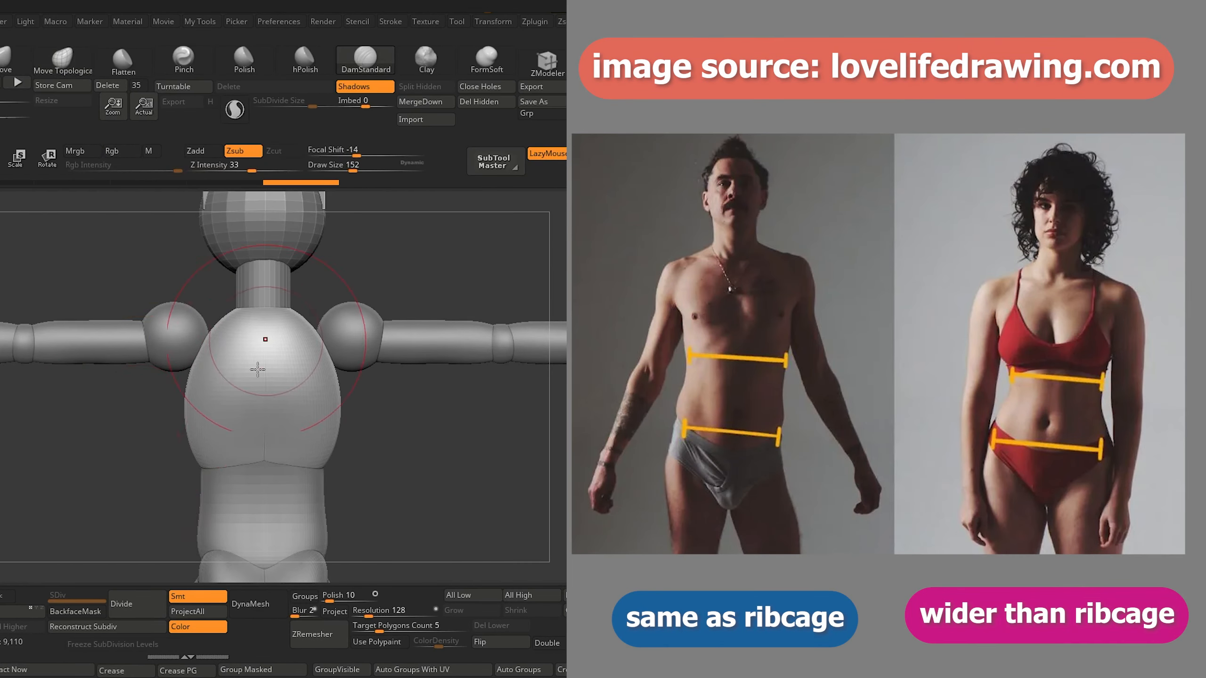
key("bracketleft")
key("bracketleft")
key("bracketleft")
key("bracketleft")
key("bracketleft")
key("bracketleft")
key("bracketleft")
left_click_drag(266, 453, 264, 327)
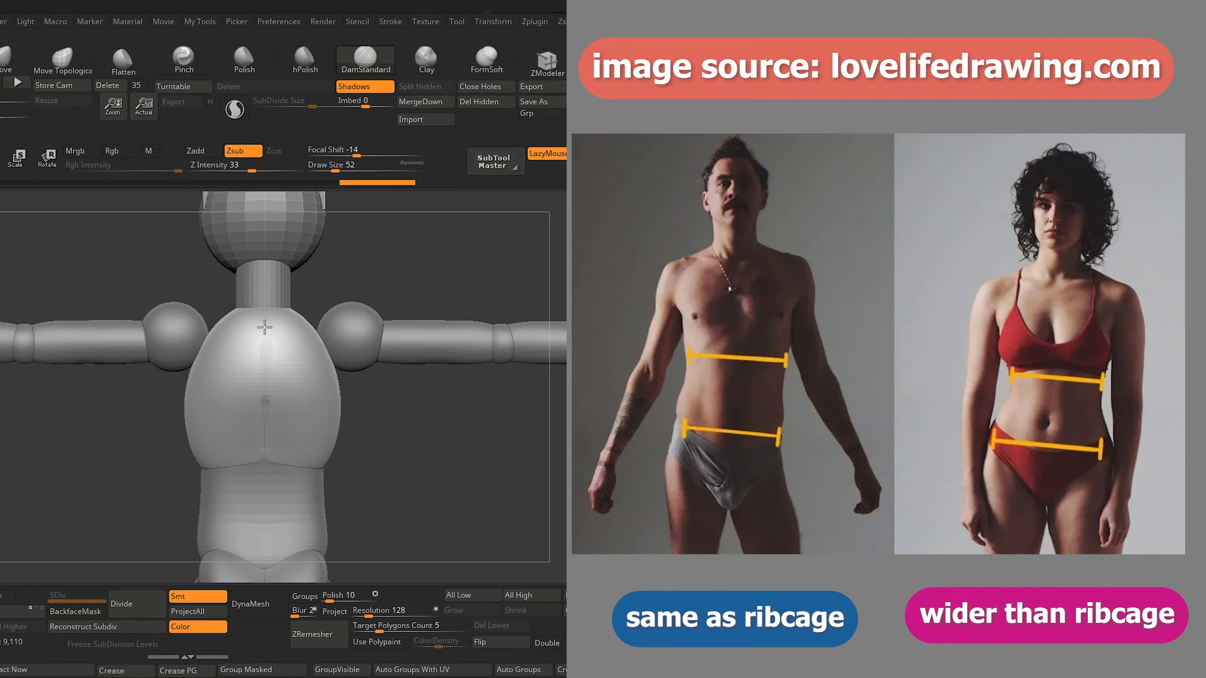
Select the abdomen and continue the DamStandard spine groove down its back to the pelvis.
left_click(229, 498, "alt")
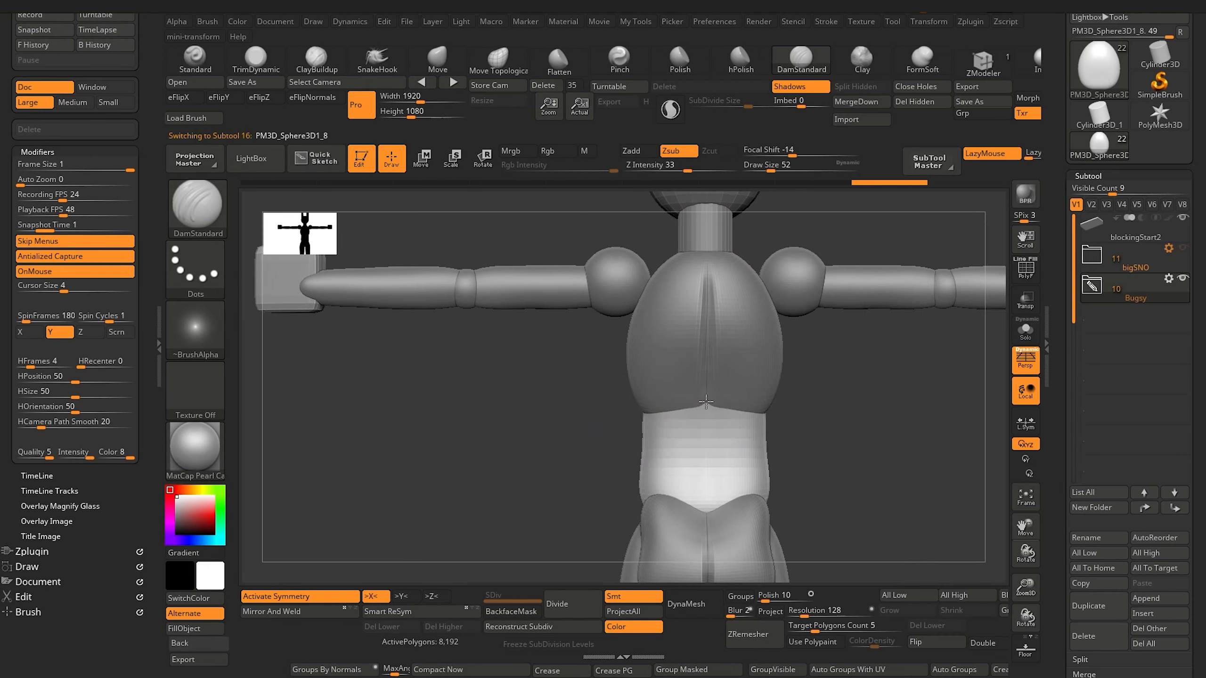
left_click_drag(706, 401, 704, 510)
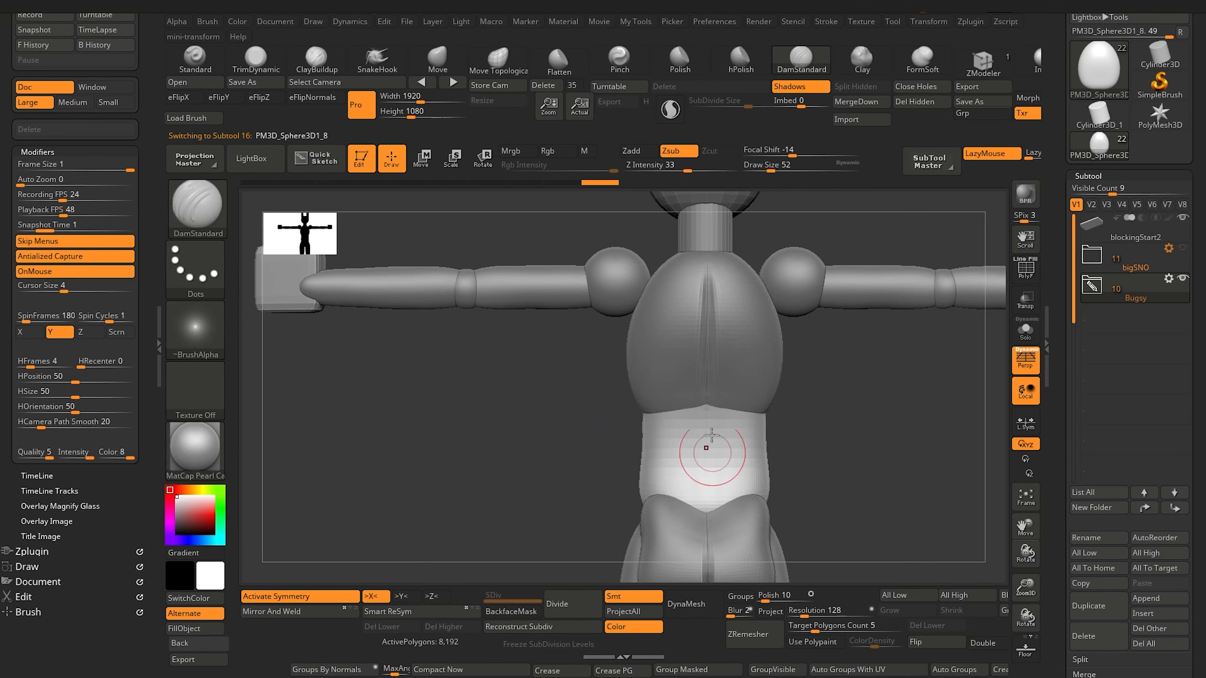
mouse_move(519, 333)
left_mouse_down()
mouse_move(496, 407)
mouse_move(506, 395)
mouse_move(612, 443)
mouse_move(613, 423)
mouse_move(560, 399)
mouse_move(611, 422)
mouse_move(638, 403)
mouse_move(503, 388)
mouse_move(602, 386)
mouse_move(574, 403)
mouse_move(593, 396)
mouse_move(611, 433)
mouse_move(626, 425)
mouse_move(541, 412)
mouse_move(586, 445)
mouse_move(527, 423)
mouse_move(542, 422)
left_mouse_up()
Select the rib cage, pull the curve of its back inward with the Move Topological brush, and smooth its surface.
left_click(681, 359, "alt")
left_click(724, 437, "alt")
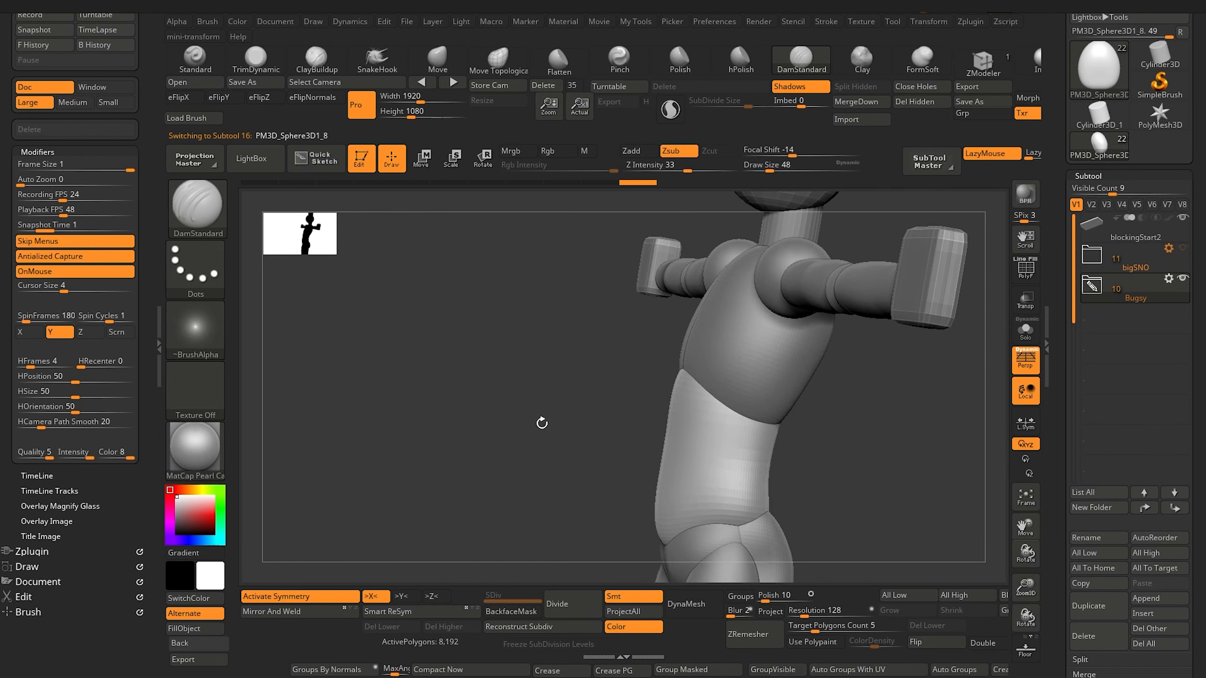
left_click(698, 362, "alt")
left_click_drag(661, 376, 632, 379)
left_click(506, 62)
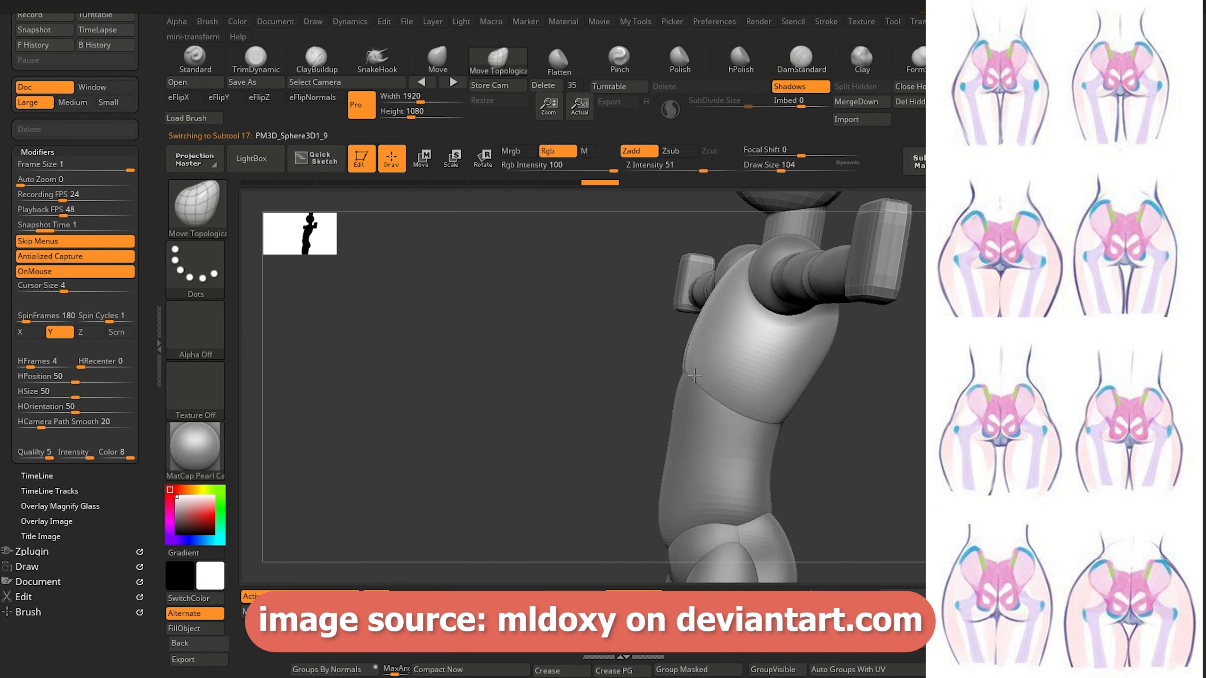
left_click_drag(628, 338, 666, 326)
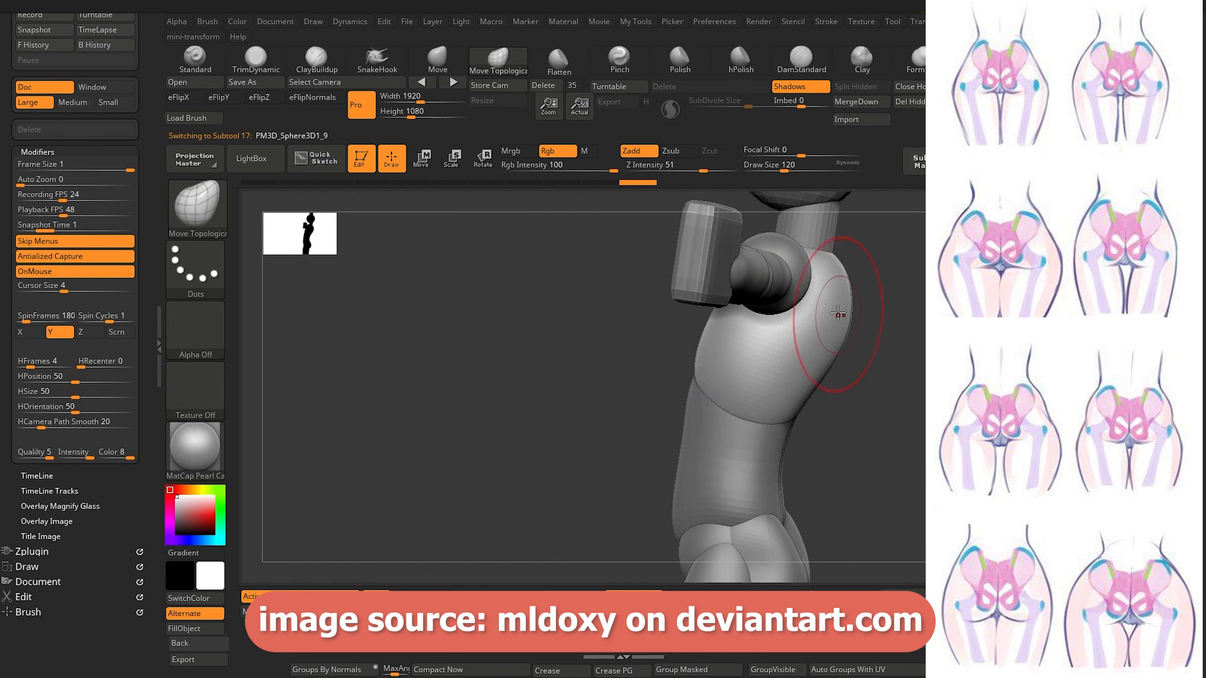
key("]")
left_click_drag(841, 328, 832, 325)
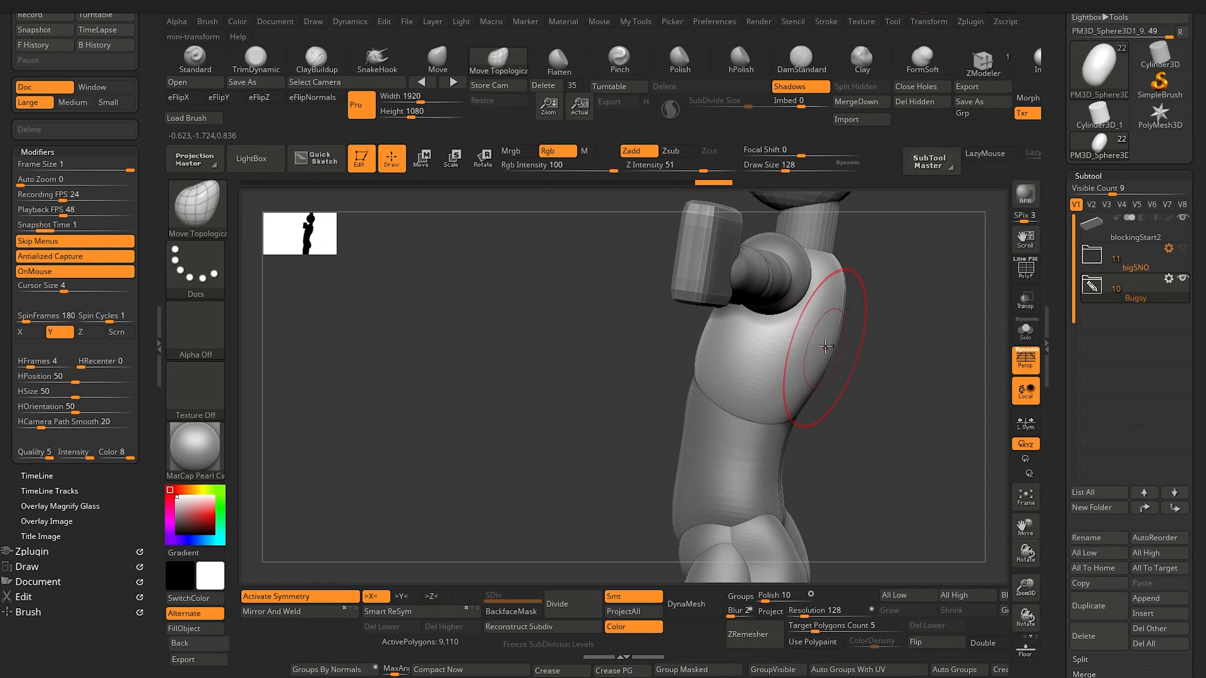
left_click_drag(823, 347, 807, 356)
left_click_drag(564, 355, 615, 358)
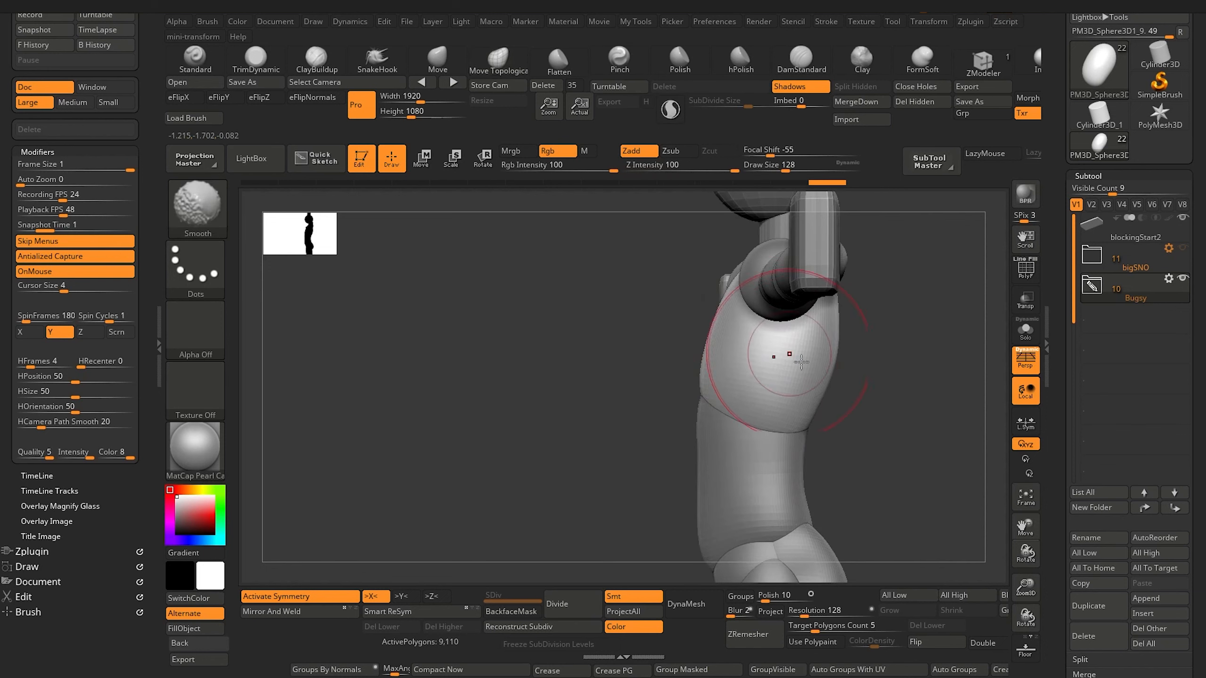
left_click_drag(866, 439, 868, 425)
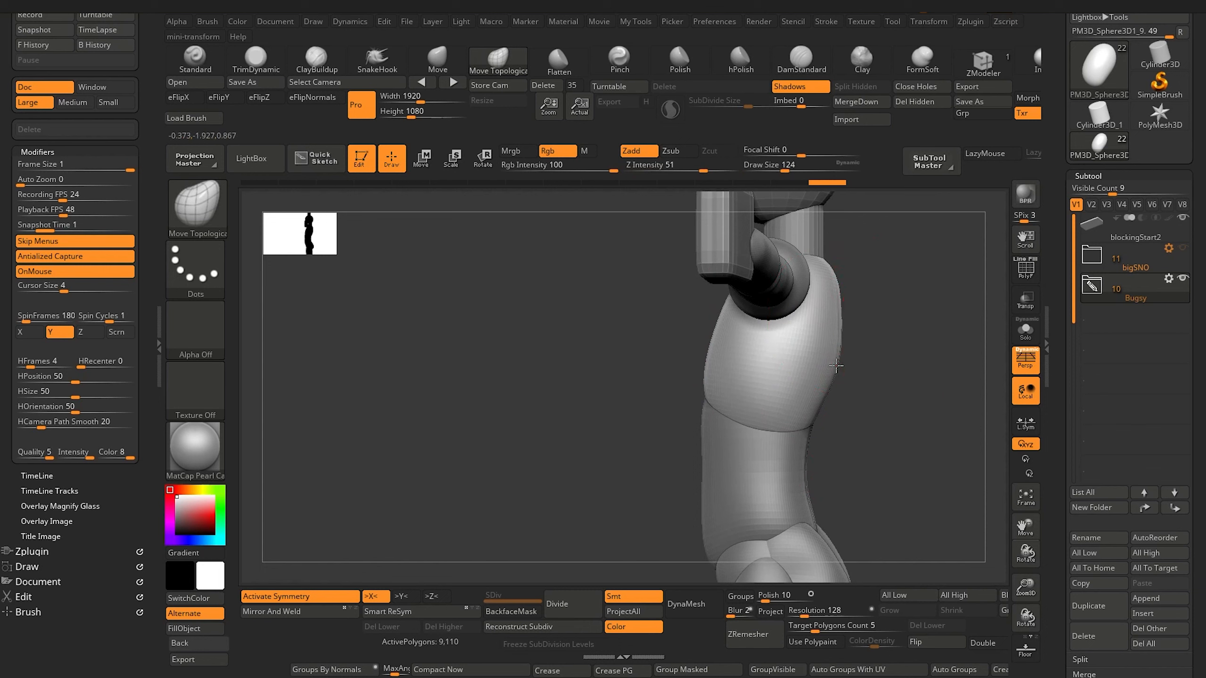
left_click_drag(635, 349, 583, 365)
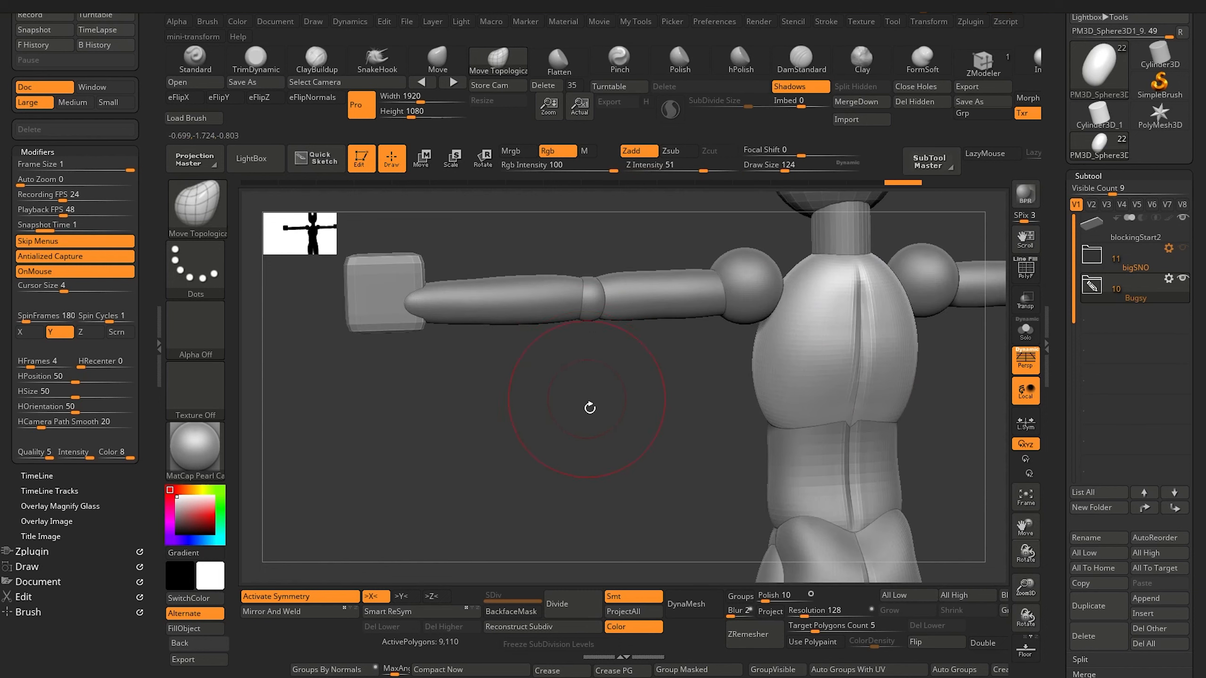
Insert a Sphere3D as a new subtool in the Bugsy model.
mouse_move(590, 407)
left_mouse_down("alt")
mouse_move(608, 299)
mouse_move(589, 395)
left_mouse_up("alt")
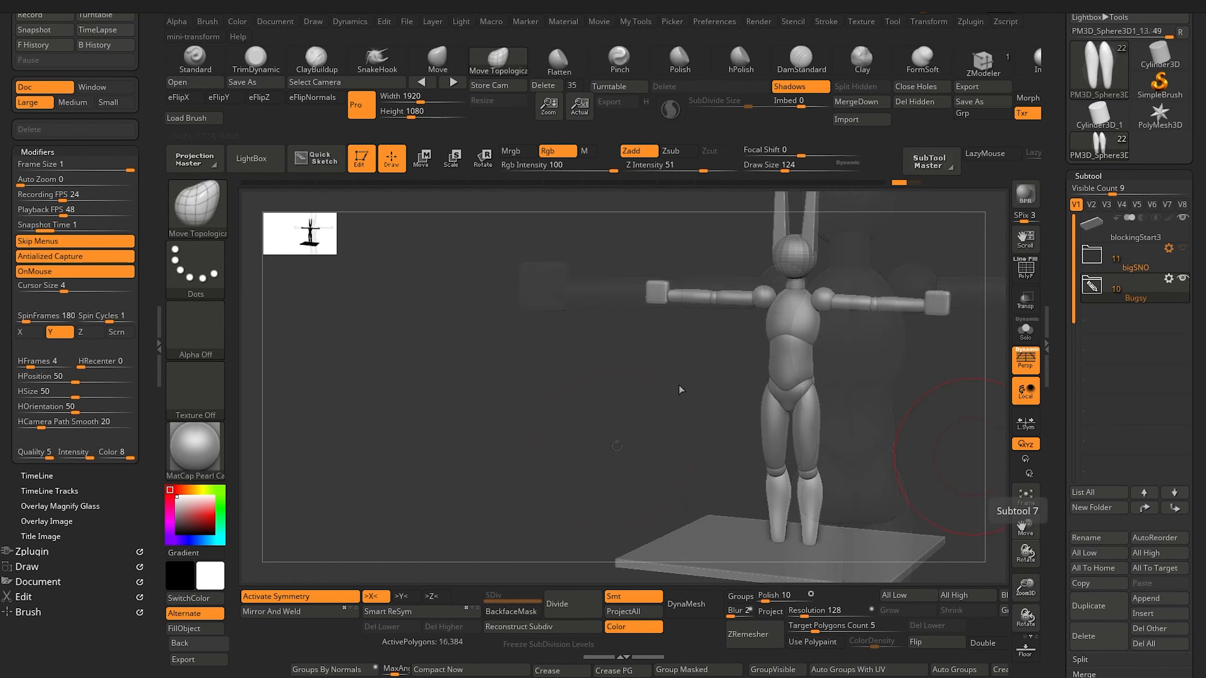
left_click_drag(588, 394, 518, 378)
left_click(1160, 602)
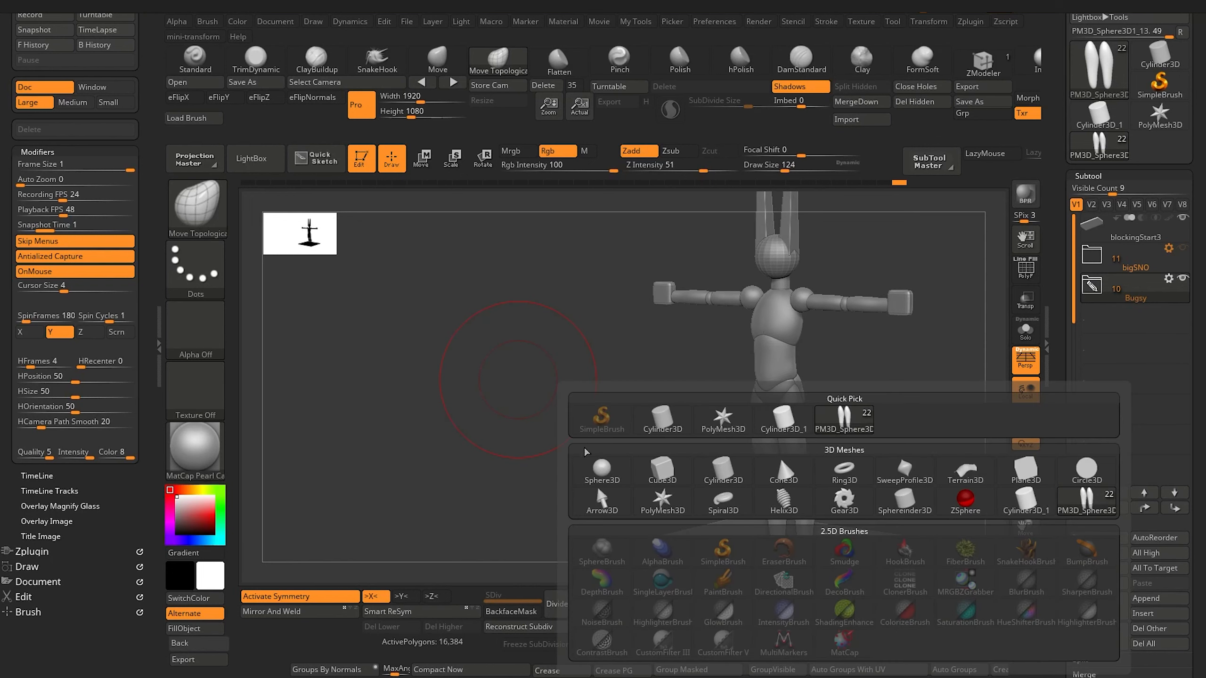
left_click(593, 465)
Select the inserted sphere and move it down from the neck to the upper chest in front view.
mouse_move(414, 416)
left_mouse_down("shift")
mouse_move(415, 399)
mouse_move(401, 573)
mouse_move(443, 463)
mouse_move(435, 404)
mouse_move(458, 436)
mouse_move(550, 430)
left_mouse_up("shift")
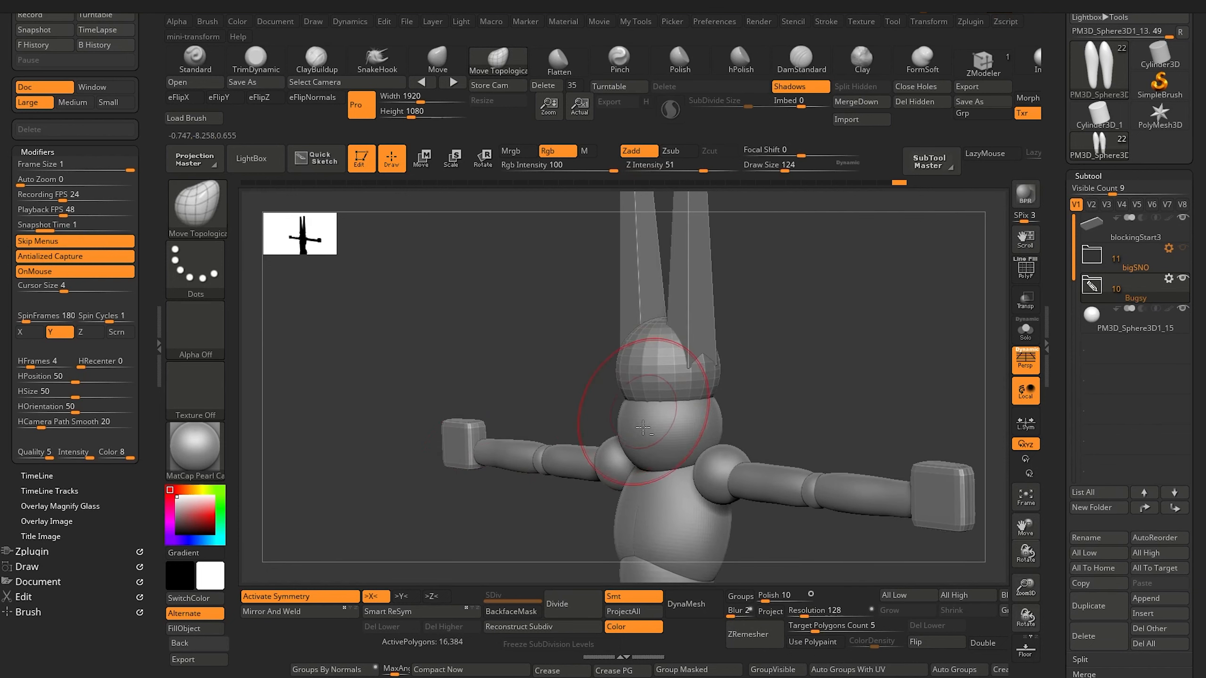
left_click(642, 427, "alt")
left_click_drag(469, 368, 384, 275, "shift")
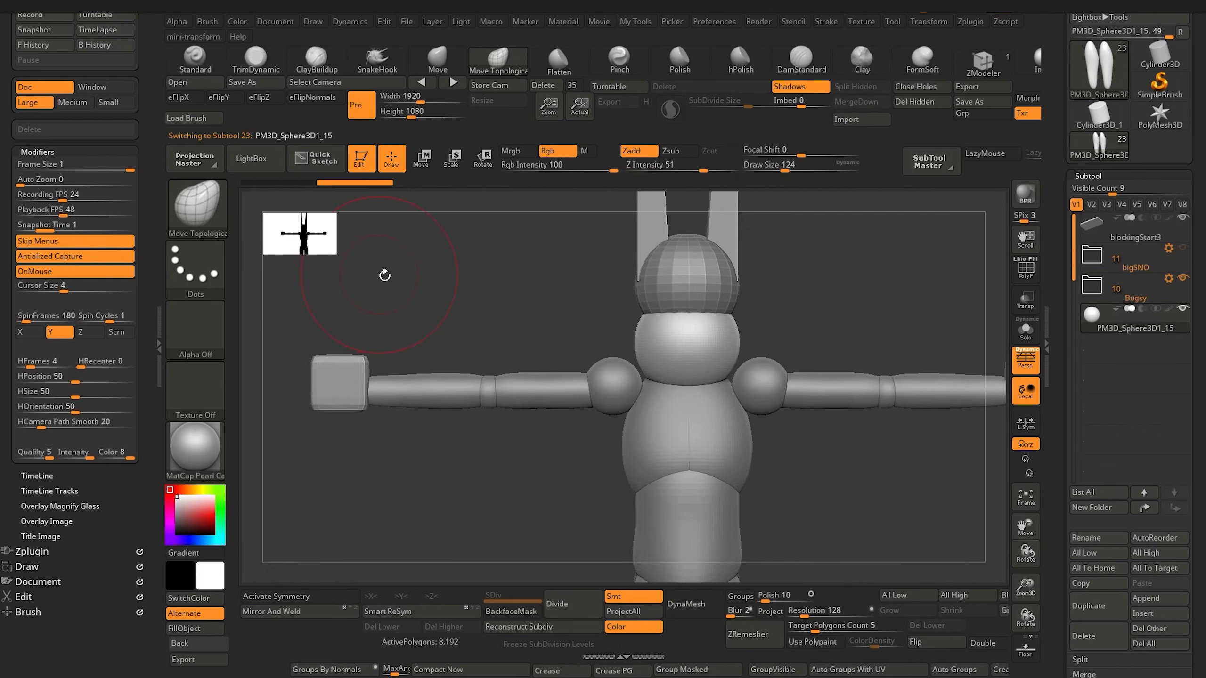
left_click(423, 164)
left_click_drag(687, 422, 692, 499)
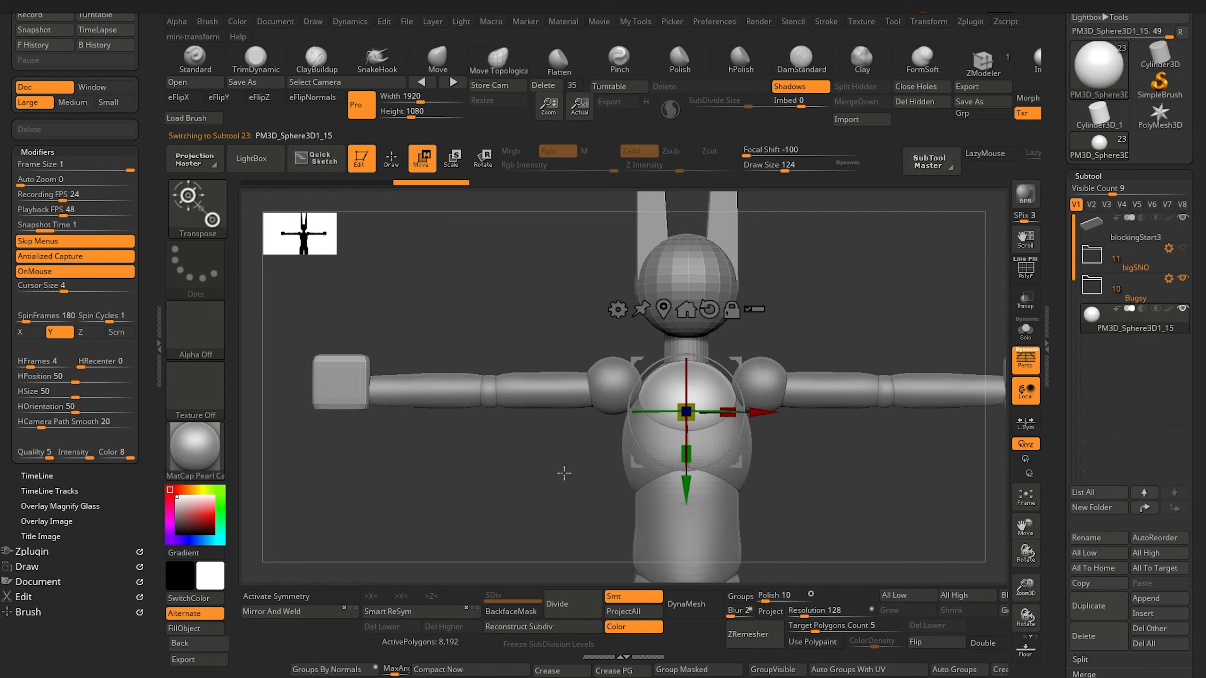
Shape the chest sphere into a broad upper-chest mass between the shoulders with the Move brush and X symmetry.
left_click_drag(563, 472, 515, 486, "shift")
left_click_drag(457, 443, 499, 473, "alt")
left_click(437, 59)
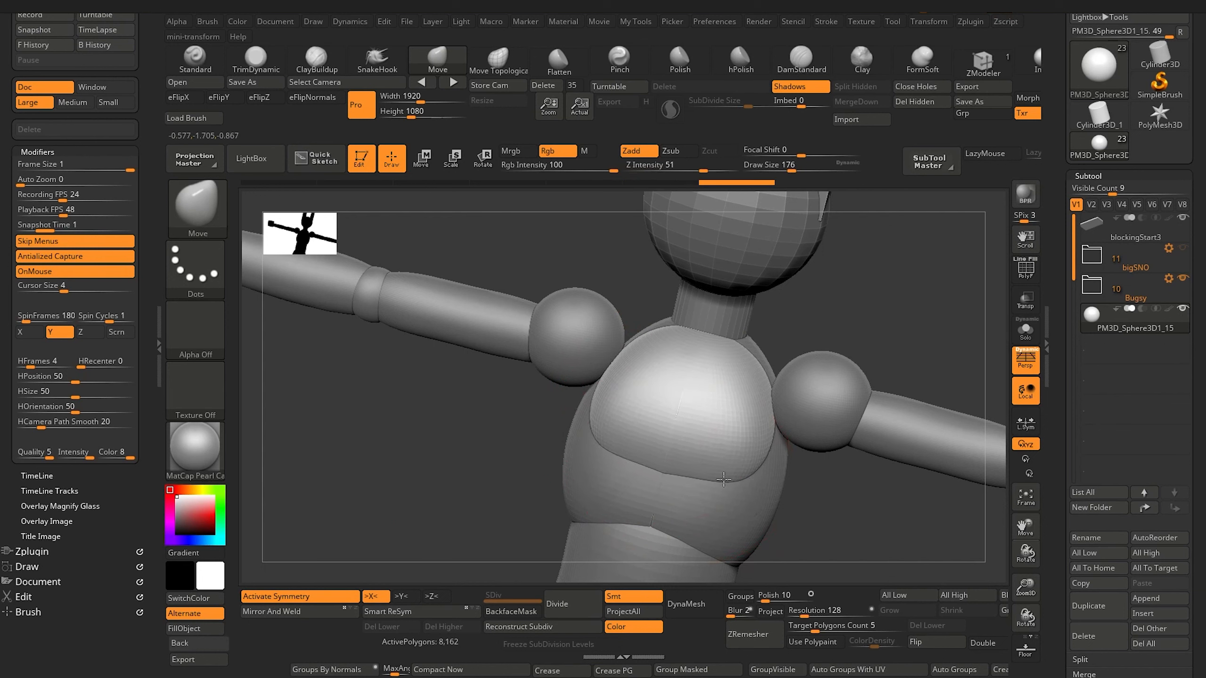
left_click_drag(517, 434, 545, 408)
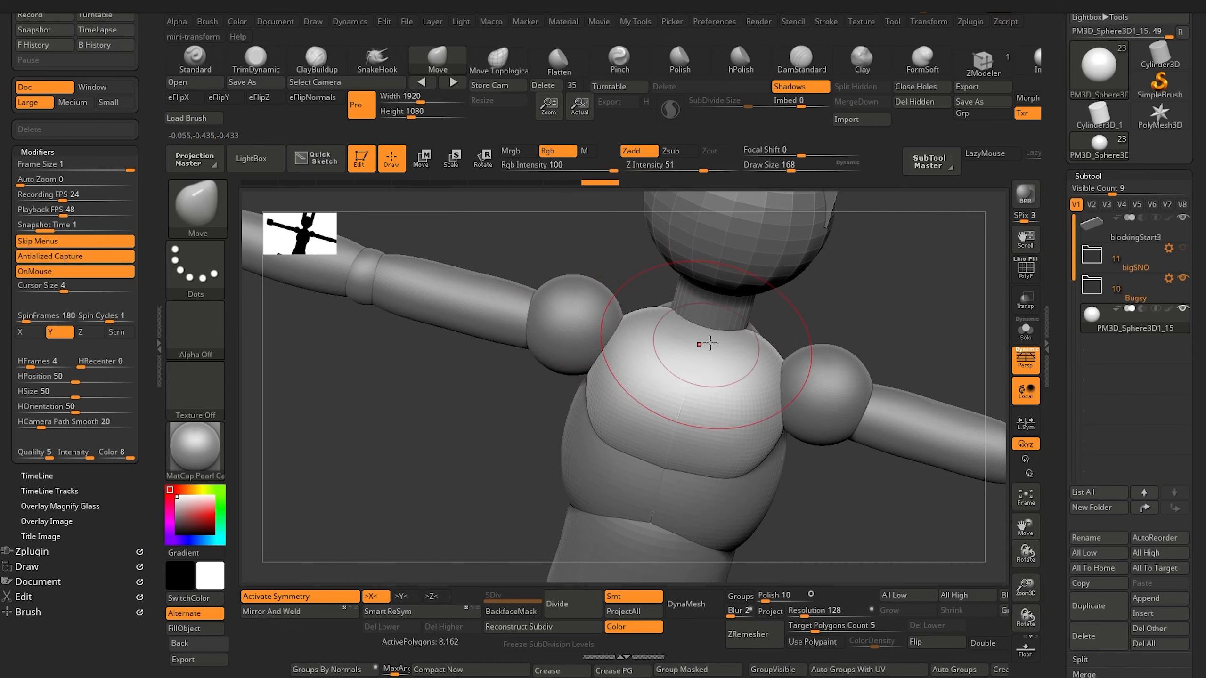
left_click_drag(789, 378, 803, 381)
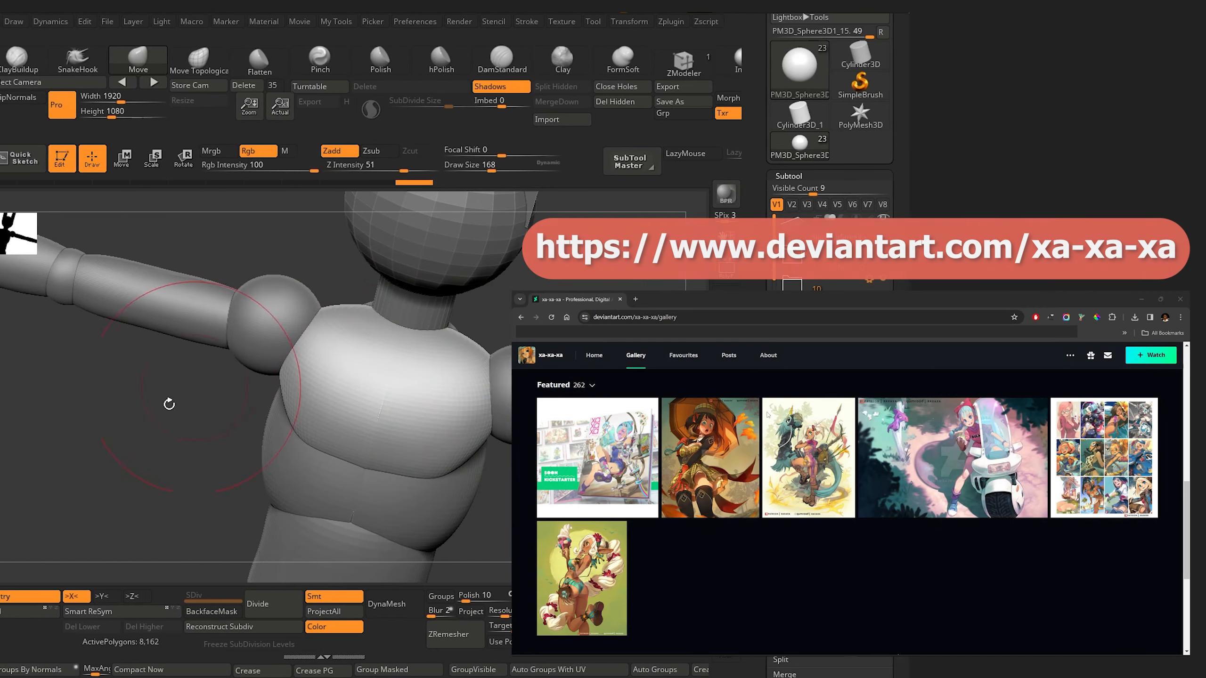
left_click_drag(465, 403, 292, 403)
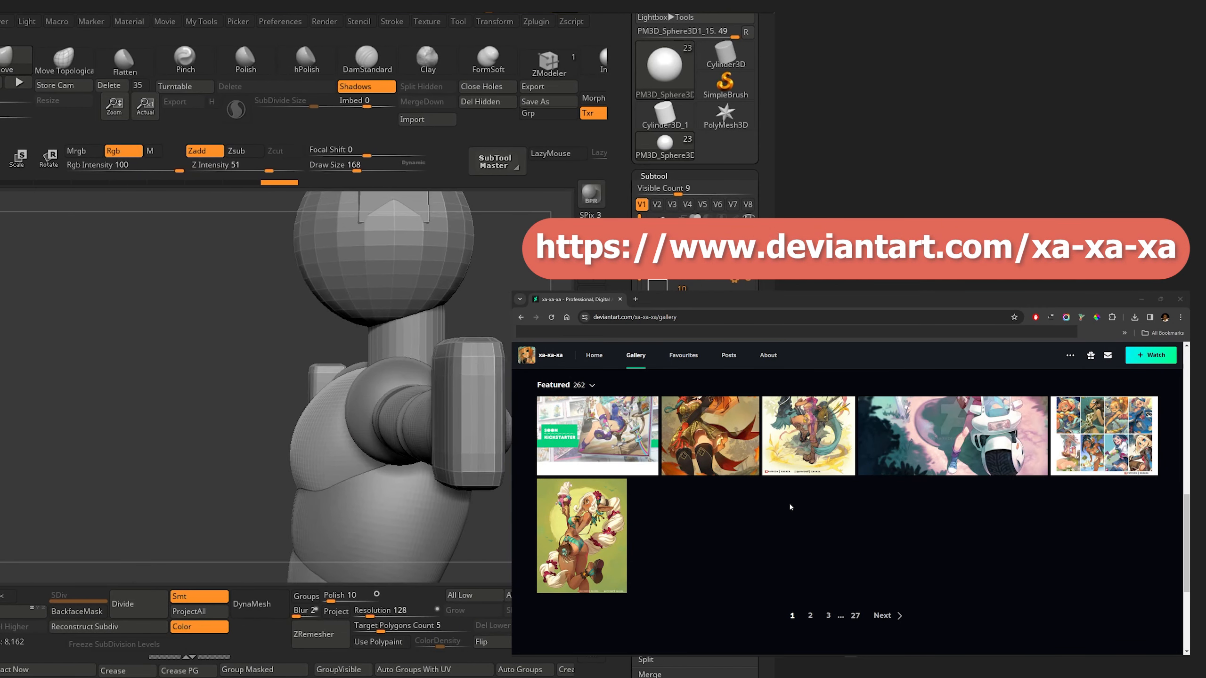
Open page 2 of the DeviantArt gallery and examine the Feca Goddess and Amalia character artworks.
left_click(810, 615)
scroll(810, 511, "down", 2)
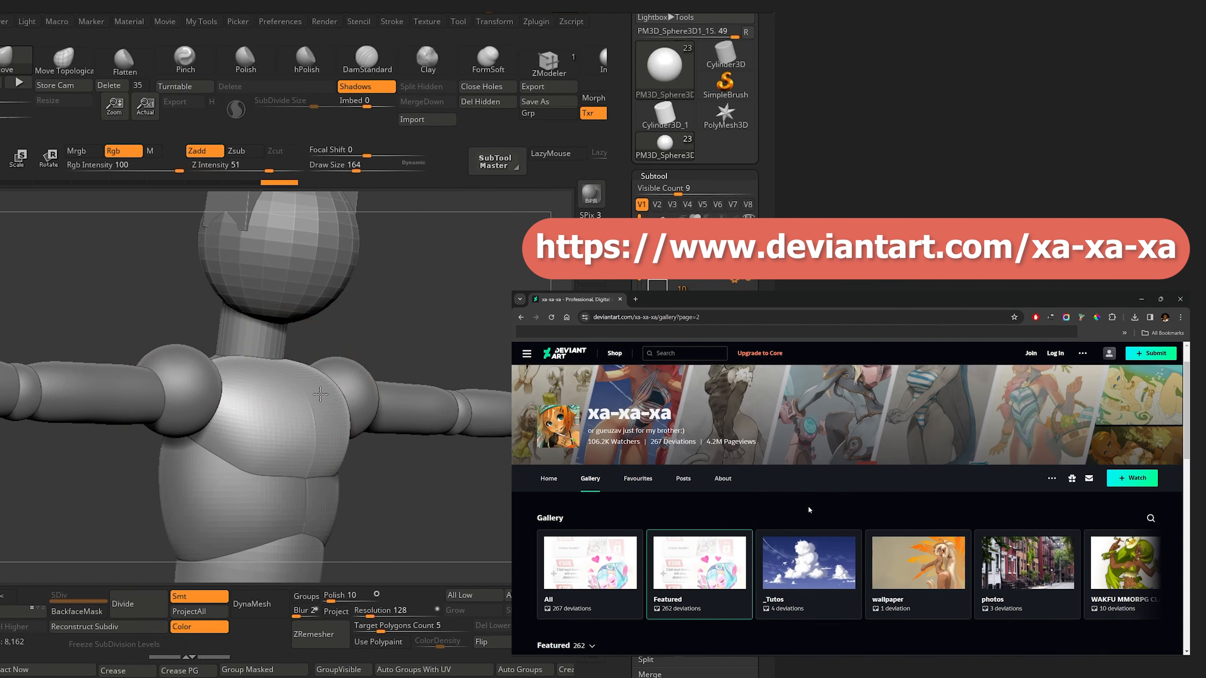
scroll(809, 507, "down", 4)
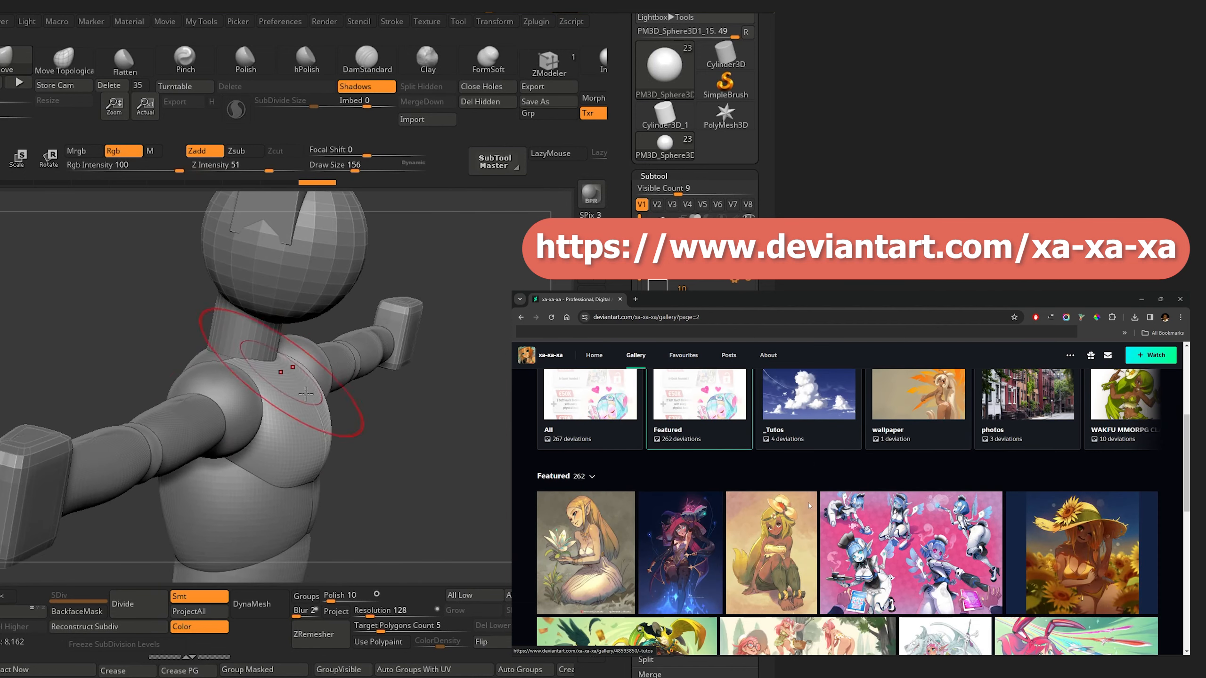
scroll(809, 507, "down", 1)
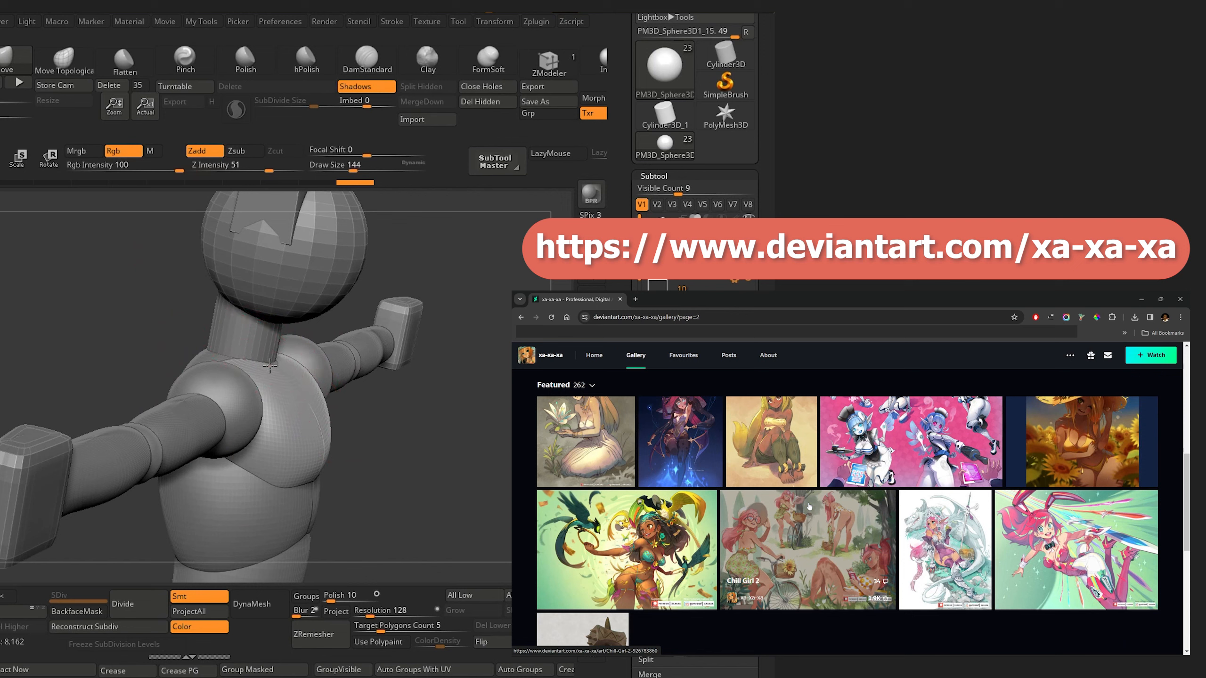
left_click(784, 527)
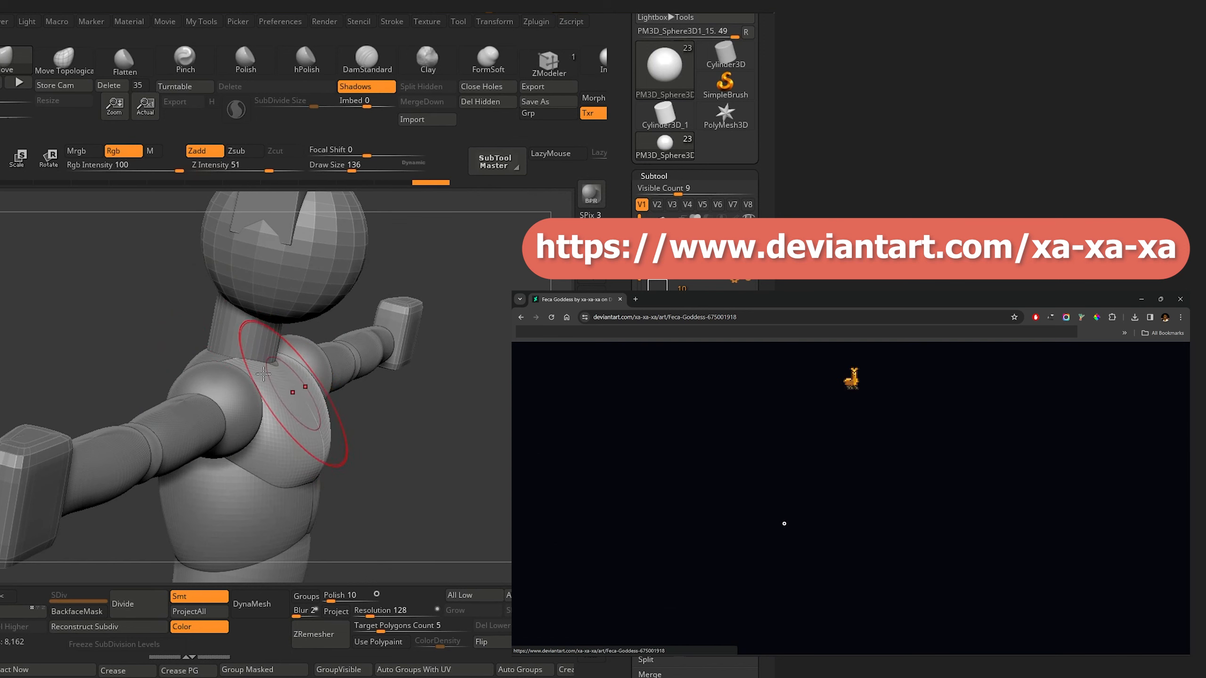
scroll(784, 521, "down", 2)
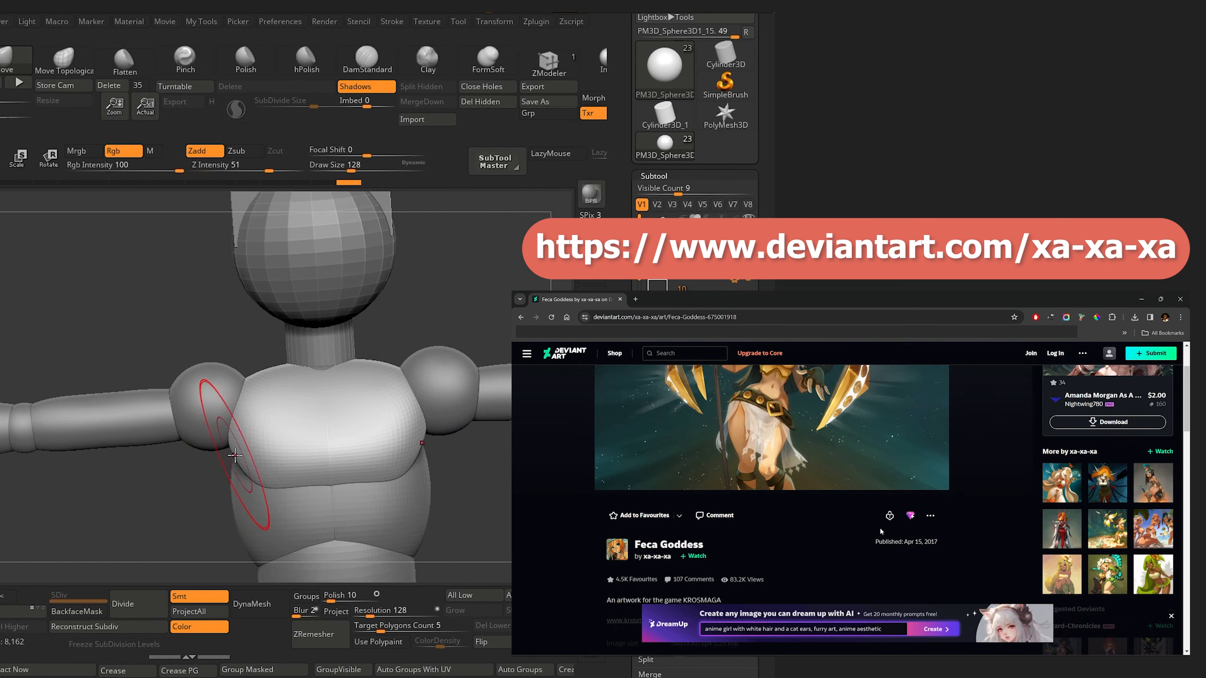
scroll(954, 530, "up", 1)
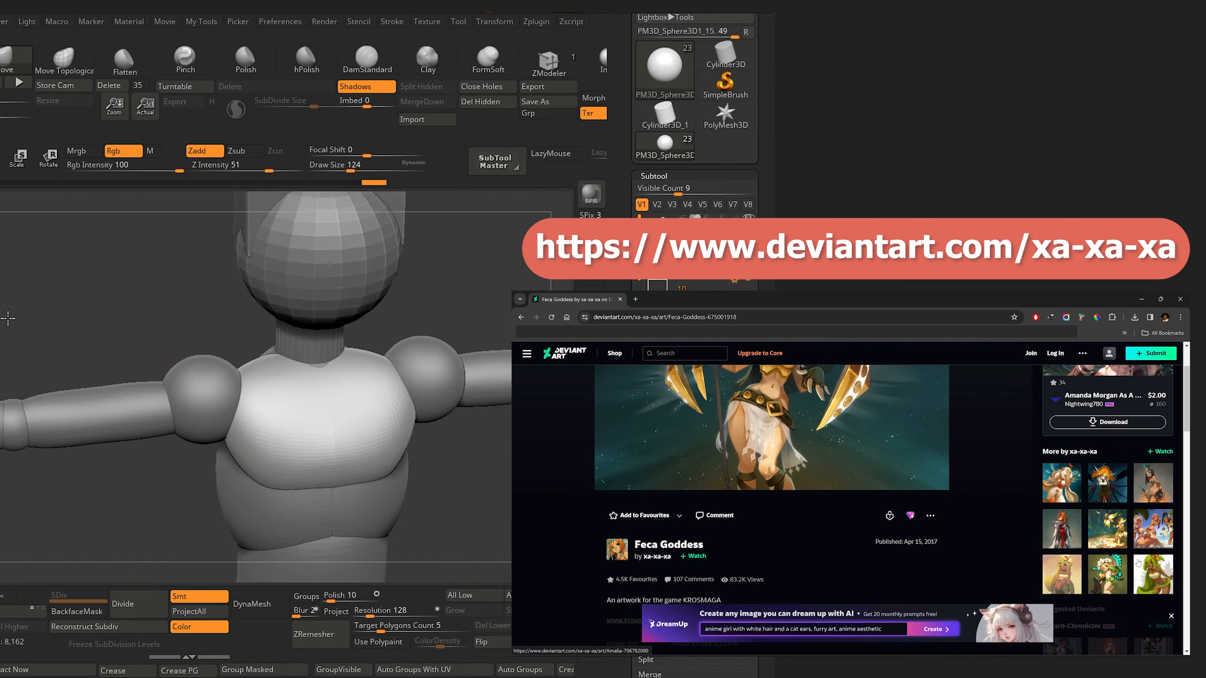
left_click(1125, 584)
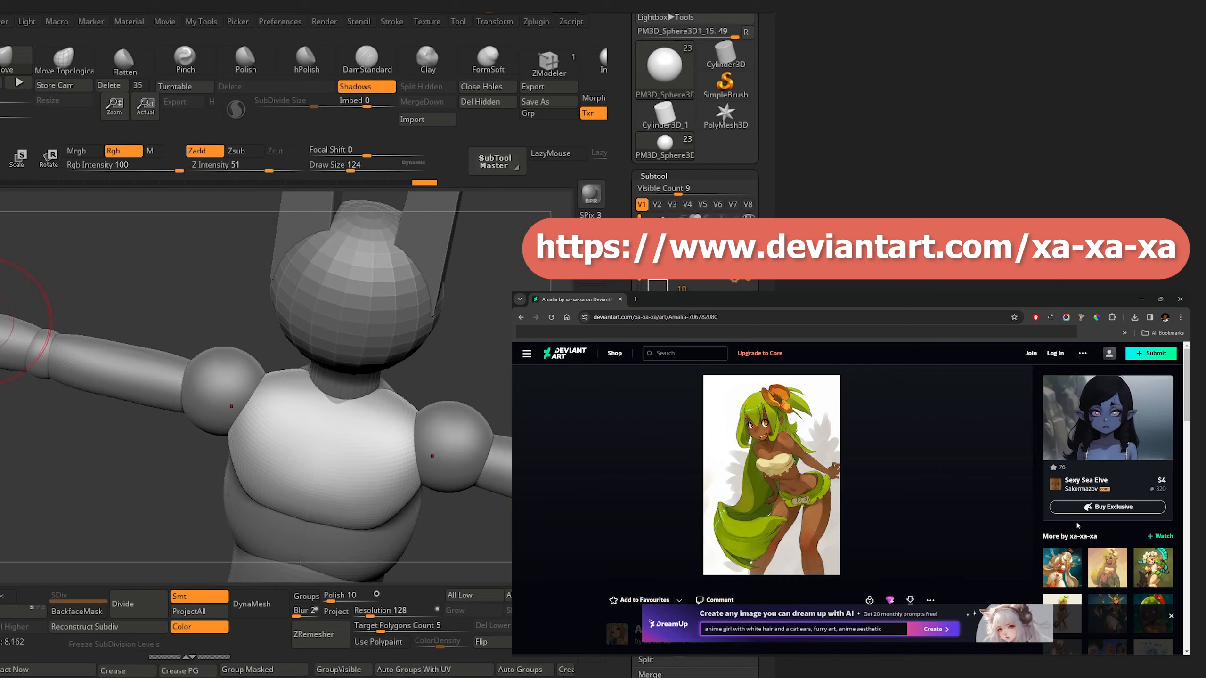
scroll(1101, 533, "down", 2)
scroll(1101, 533, "down", 1)
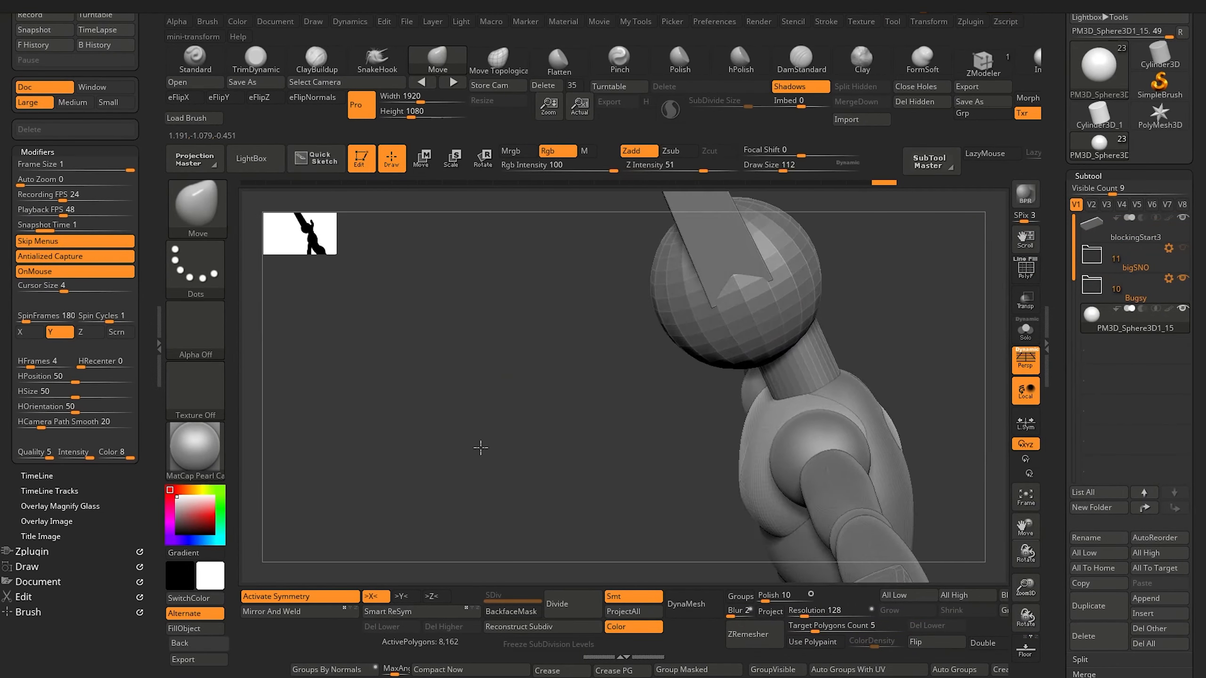
Refine the chest form's outline near the shoulder with the Move brush, checking it from front, side and back.
left_click_drag(481, 447, 708, 389)
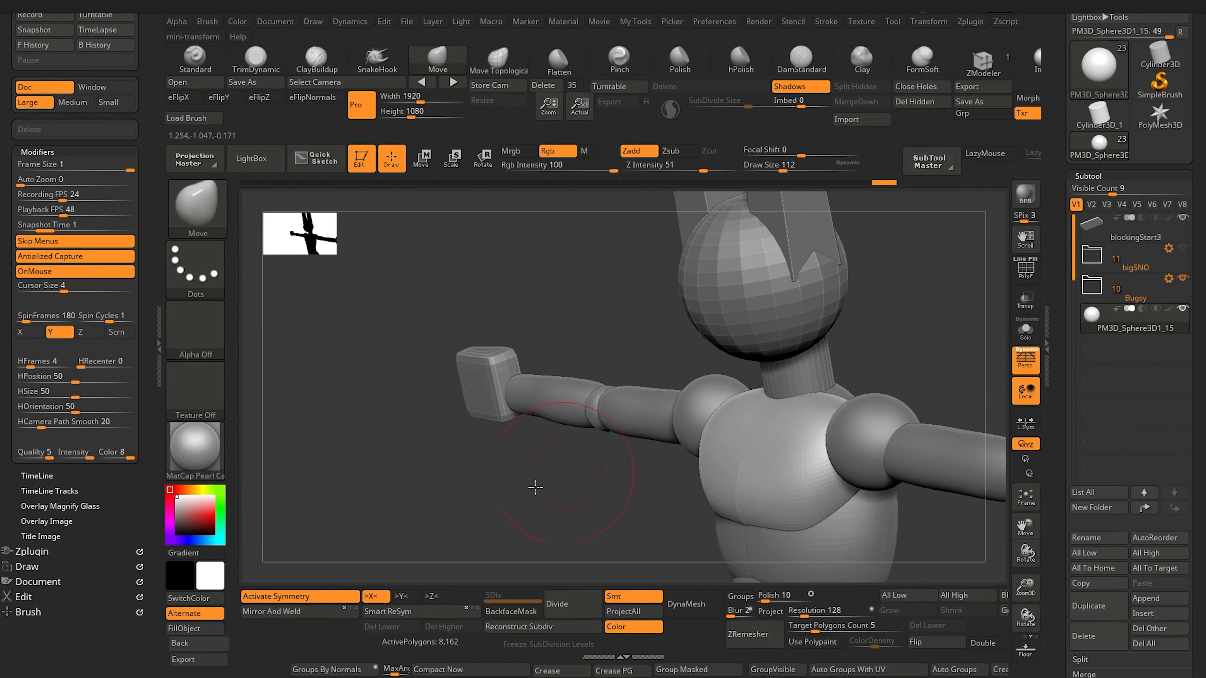
left_click_drag(535, 487, 730, 391)
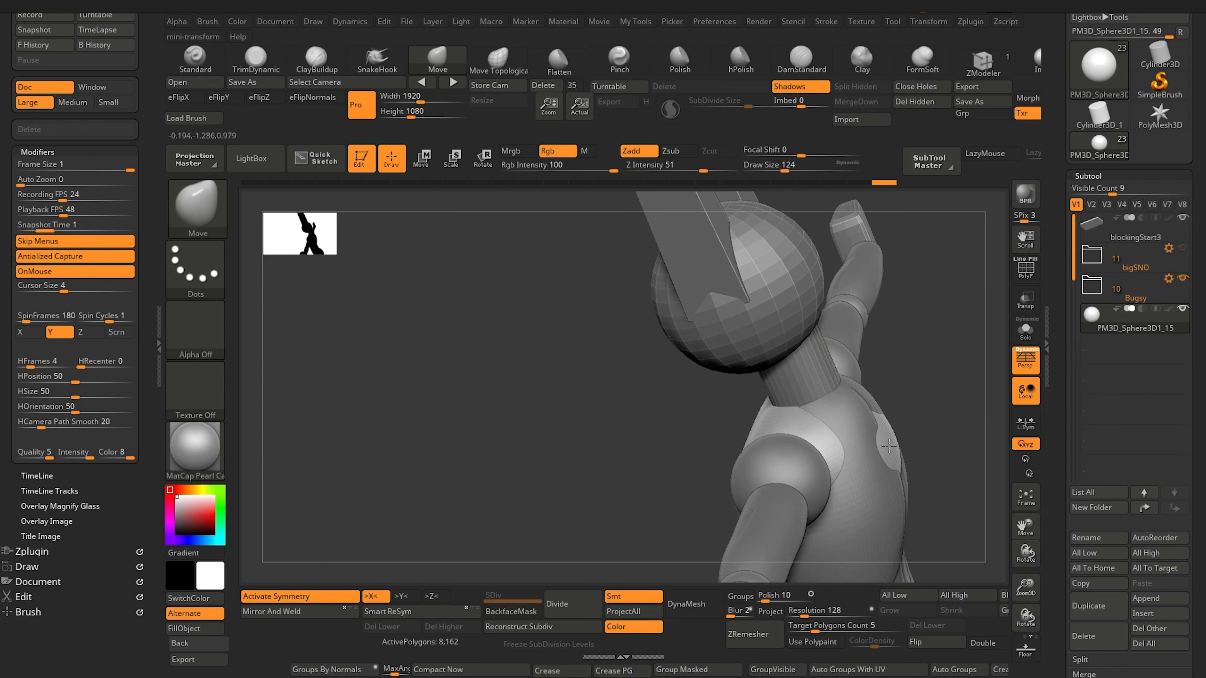
left_click_drag(850, 419, 836, 416)
mouse_move(609, 435)
left_mouse_down()
mouse_move(665, 415)
mouse_move(660, 456)
mouse_move(557, 344)
left_mouse_up()
left_click_drag(572, 472, 456, 390, "alt")
left_click_drag(511, 451, 605, 547)
mouse_move(101, 486)
left_mouse_down()
mouse_move(121, 517)
mouse_move(181, 503)
mouse_move(106, 482)
mouse_move(120, 498)
mouse_move(99, 474)
left_mouse_up()
left_click_drag(45, 445, 21, 435)
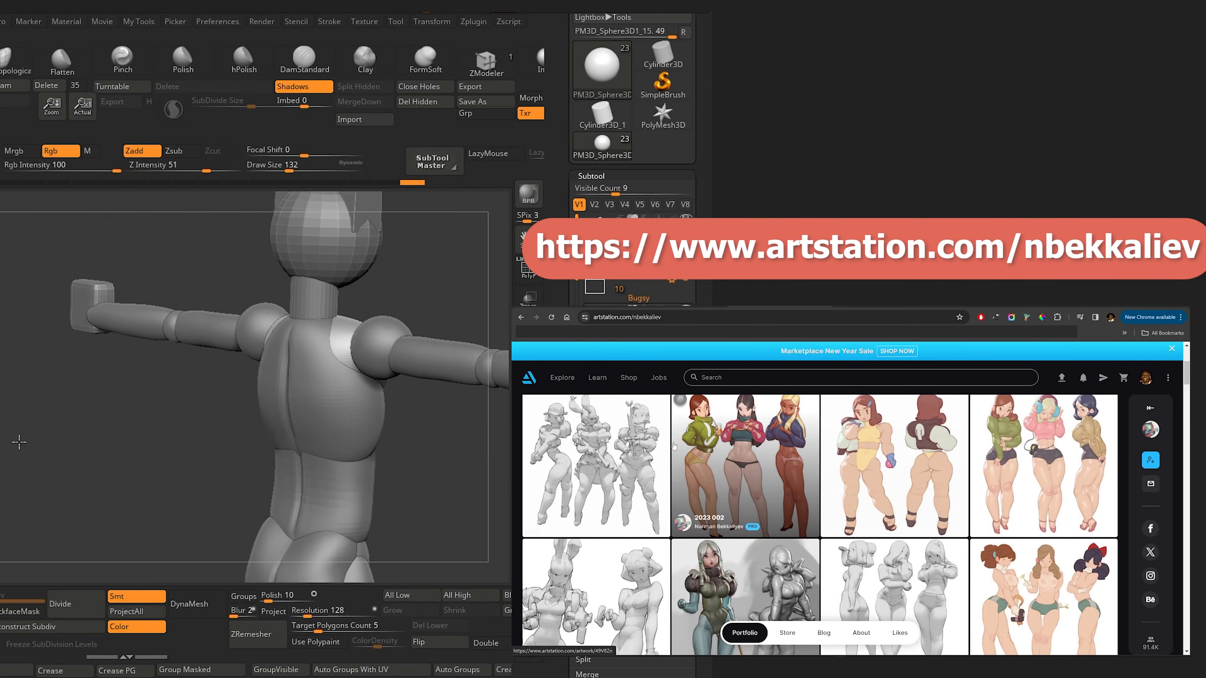
left_click_drag(22, 436, 0, 423, "alt")
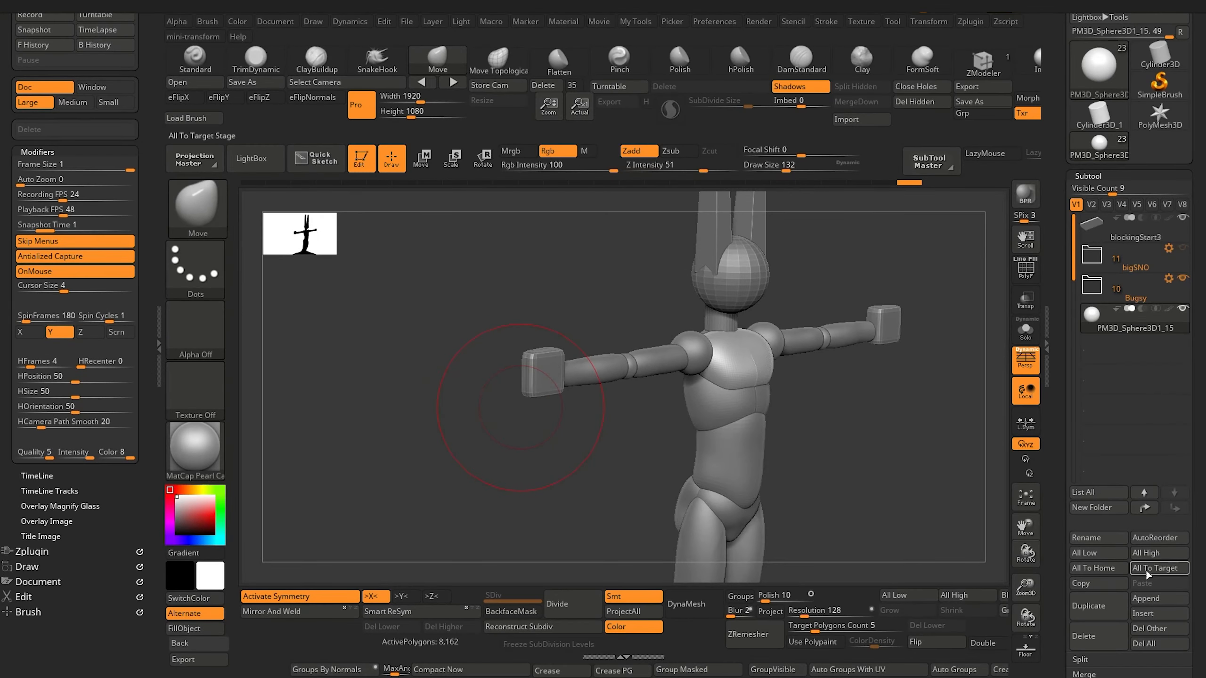
Append another Sphere3D as a new subtool and make it the active one in side view.
left_click(1148, 599)
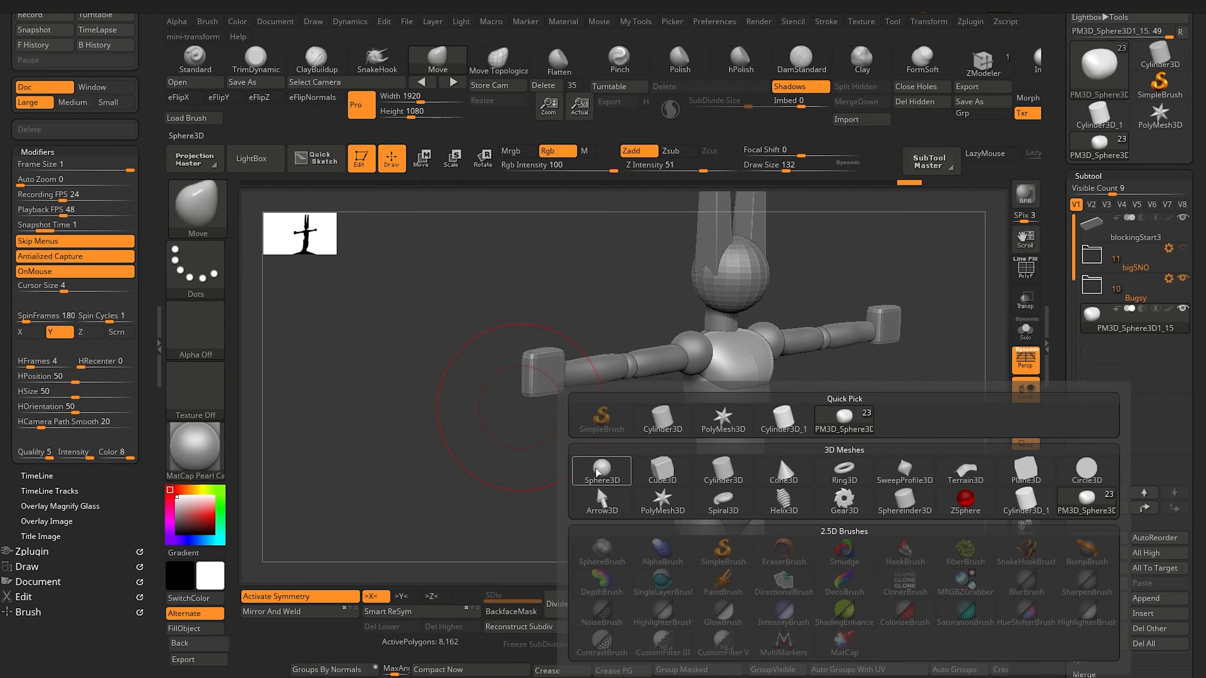
left_click(597, 471)
left_click_drag(399, 468, 430, 508, "shift")
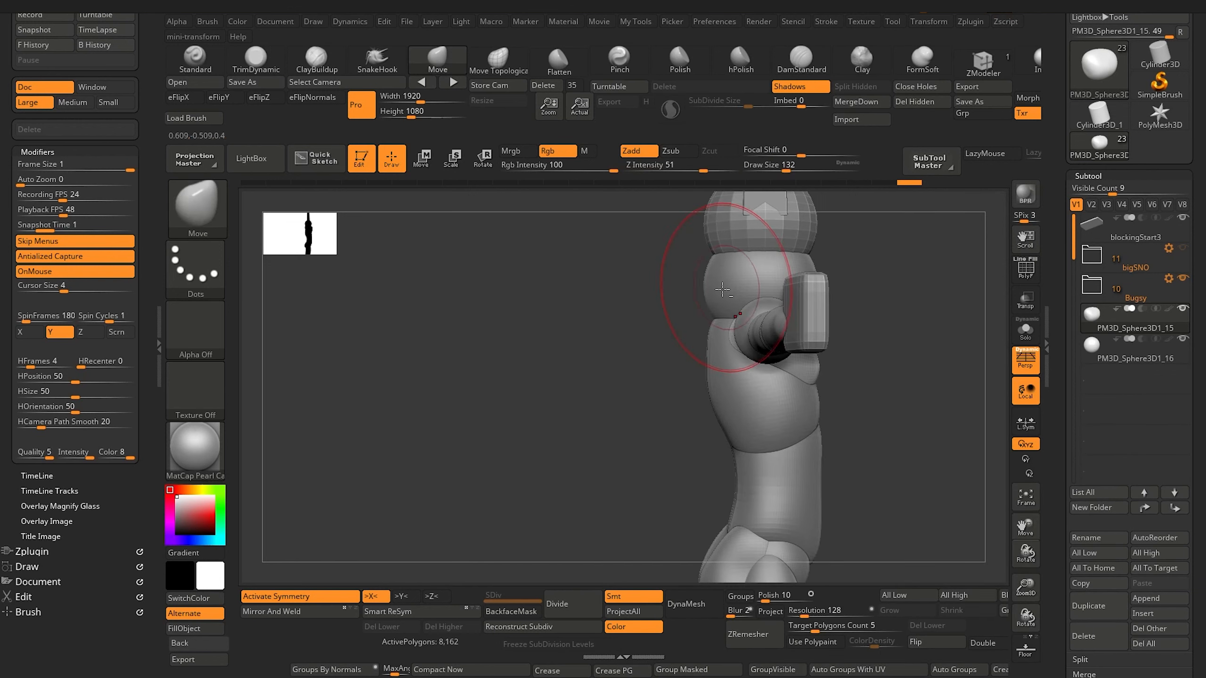
left_click(722, 290, "alt")
Move the new sphere backward and down from the neck onto Bugsy's upper back.
left_click_drag(483, 199, 476, 253, "alt")
key("w")
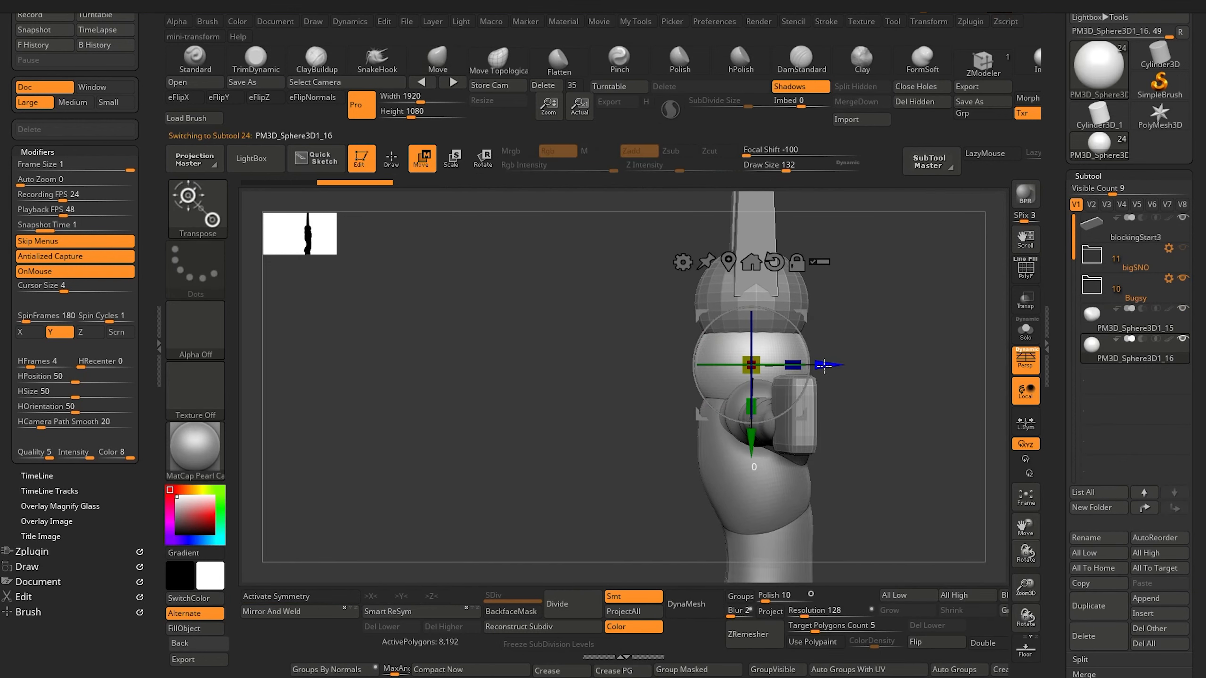
left_click_drag(823, 366, 780, 365)
left_click_drag(708, 440, 709, 502)
left_click_drag(522, 430, 562, 475)
mouse_move(542, 388)
left_mouse_down("shift")
mouse_move(560, 342)
mouse_move(637, 350)
left_mouse_up("shift")
Stretch the back sphere with the Move brush into an upper-back mass that tapers down along the spine.
left_click(445, 71)
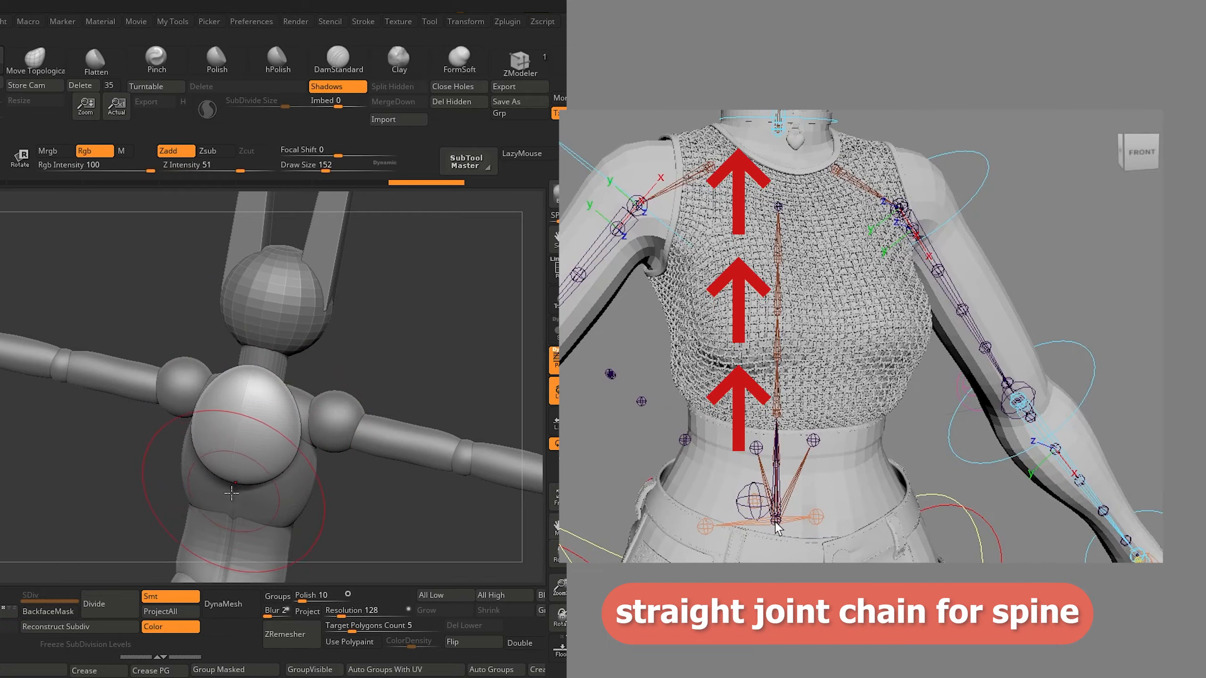
left_click_drag(165, 481, 192, 471)
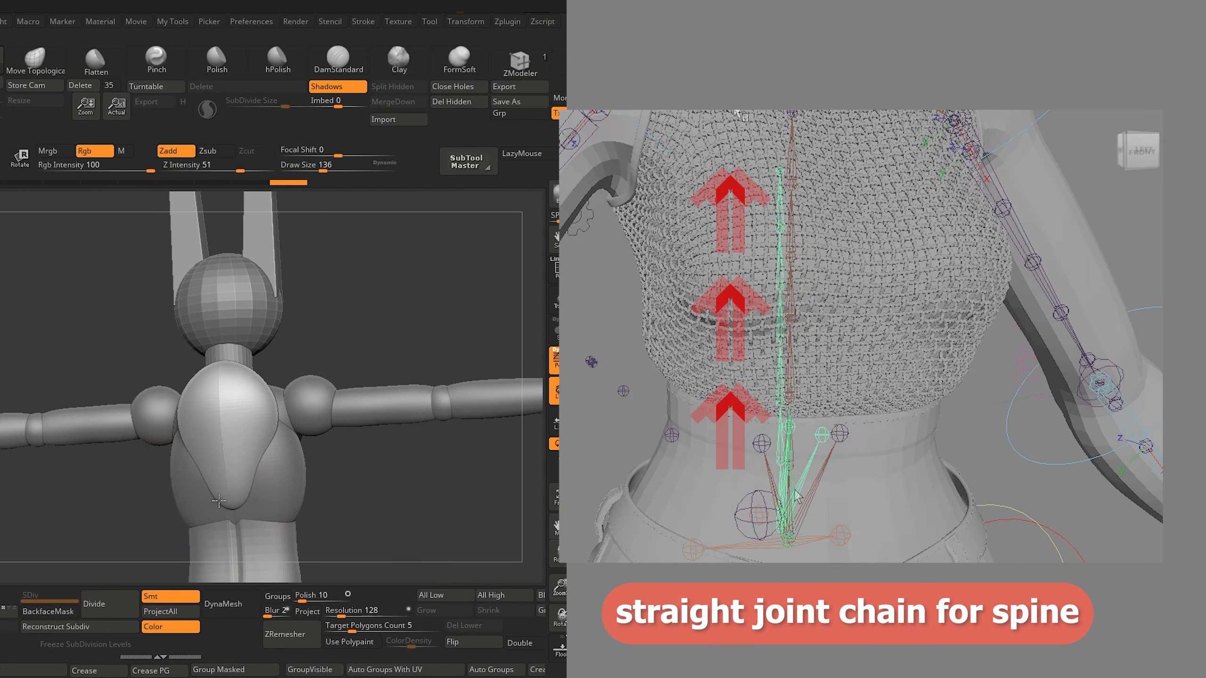
left_click_drag(203, 476, 234, 431)
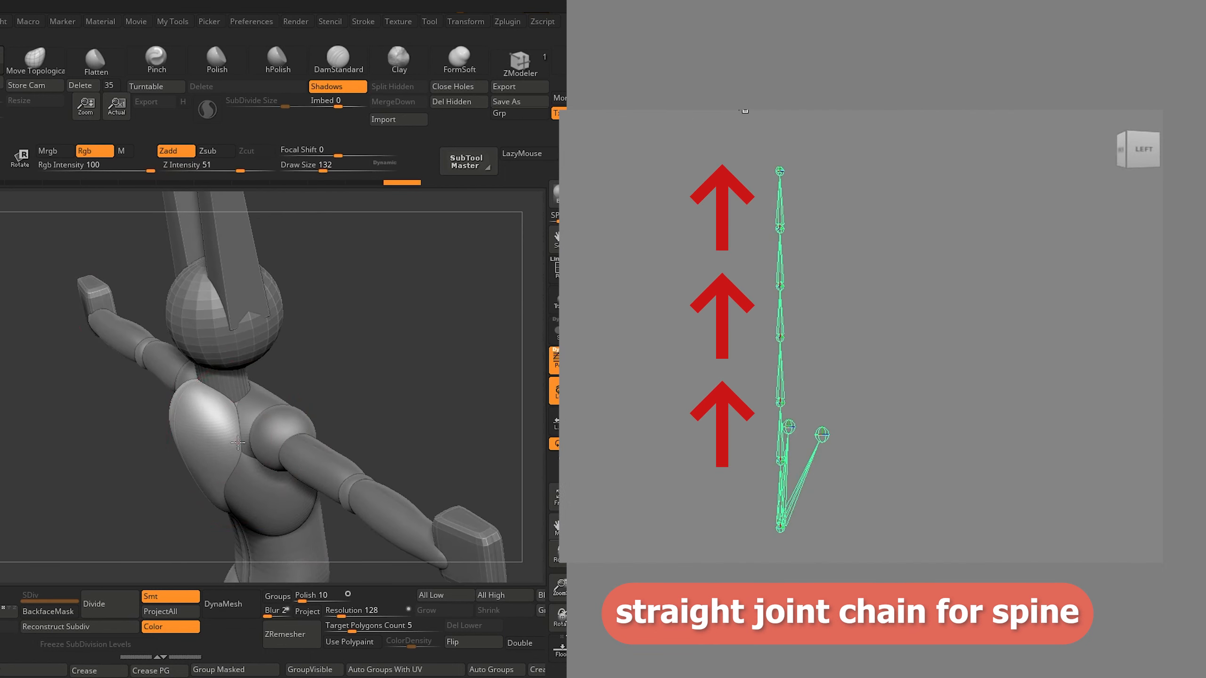
left_click_drag(43, 396, 238, 439)
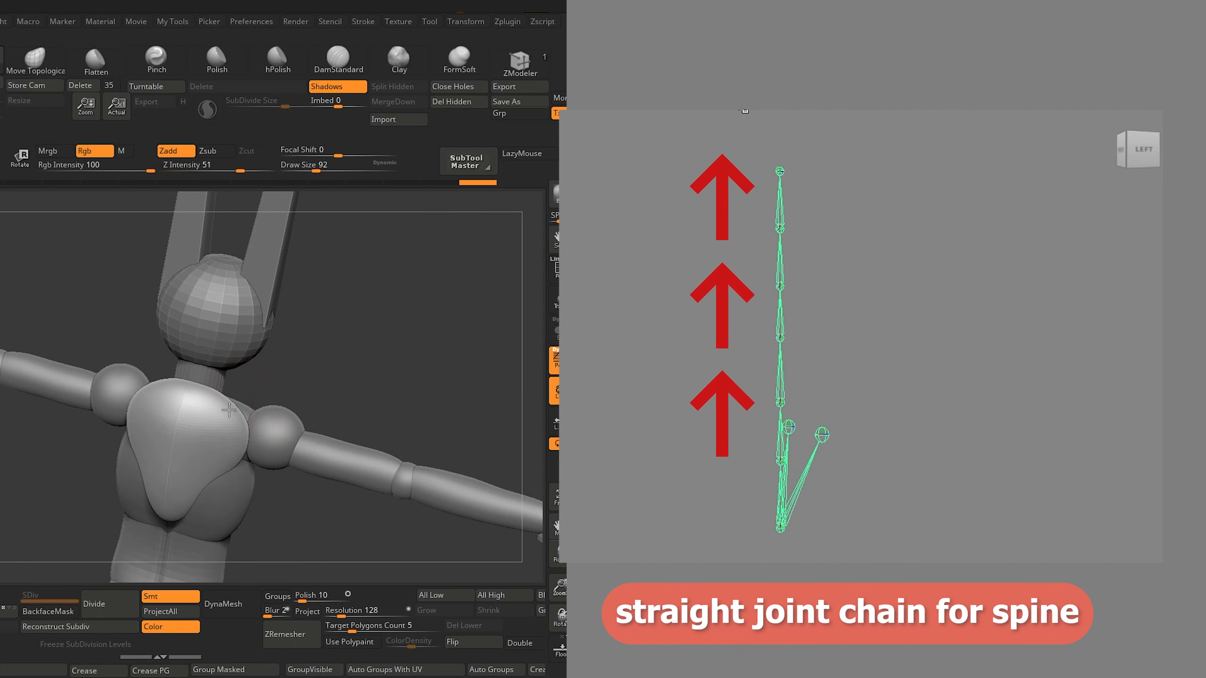
Adjust the top of the back form below the neck and refine its rear profile from the side.
left_click_drag(196, 388, 191, 381)
left_click_drag(85, 285, 3, 291)
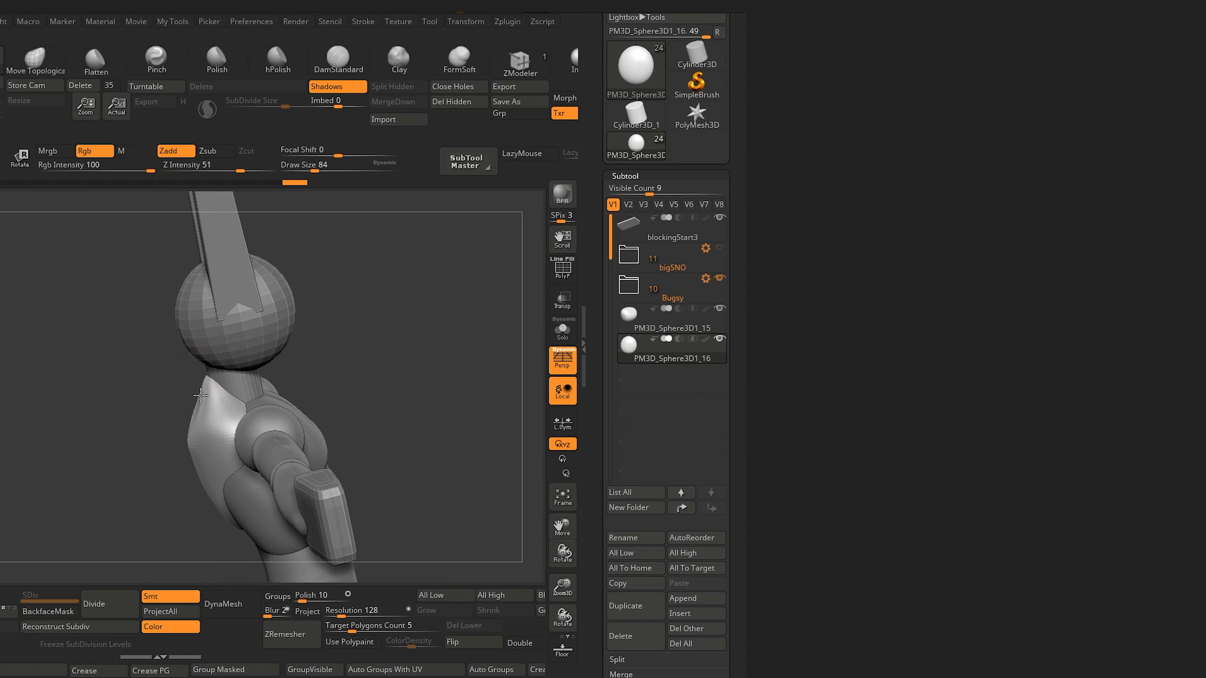
left_click_drag(200, 395, 197, 394)
left_click_drag(185, 436, 188, 437)
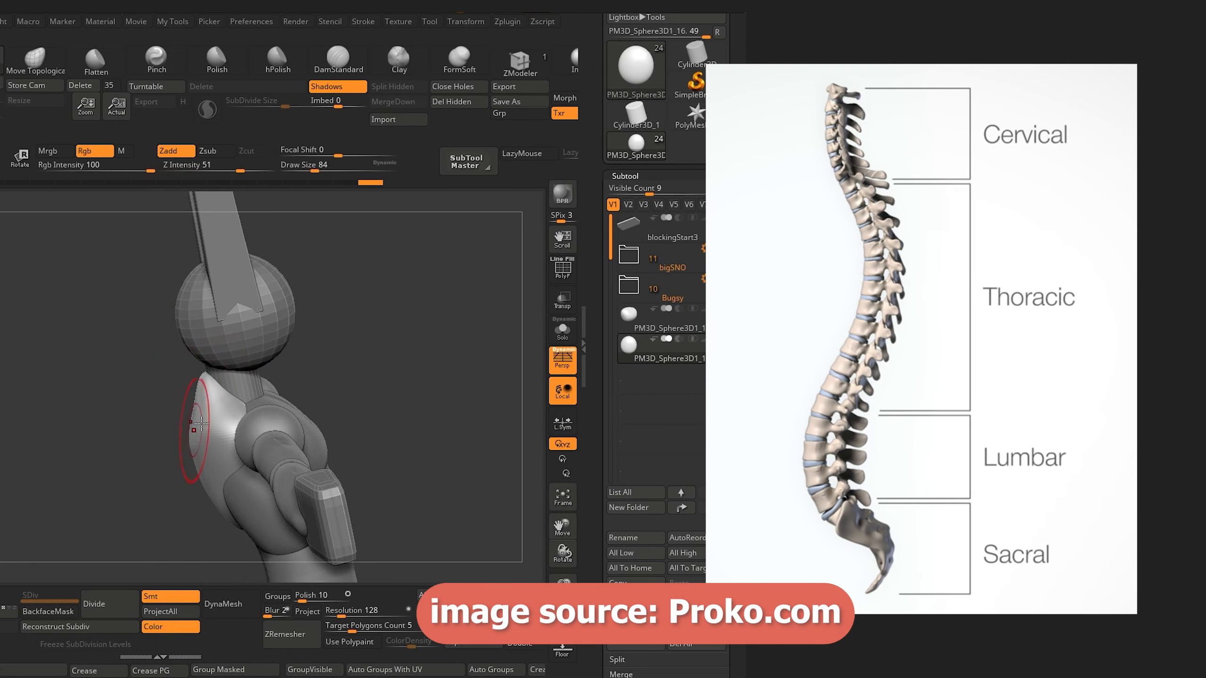
Reshape the back form's slope between the neck and shoulders in front view with the Move brush.
mouse_move(138, 378)
left_mouse_down()
mouse_move(82, 427)
mouse_move(35, 350)
mouse_move(71, 338)
mouse_move(48, 343)
left_mouse_up()
mouse_move(49, 343)
left_mouse_down("alt")
mouse_move(36, 344)
mouse_move(57, 387)
left_mouse_up("alt")
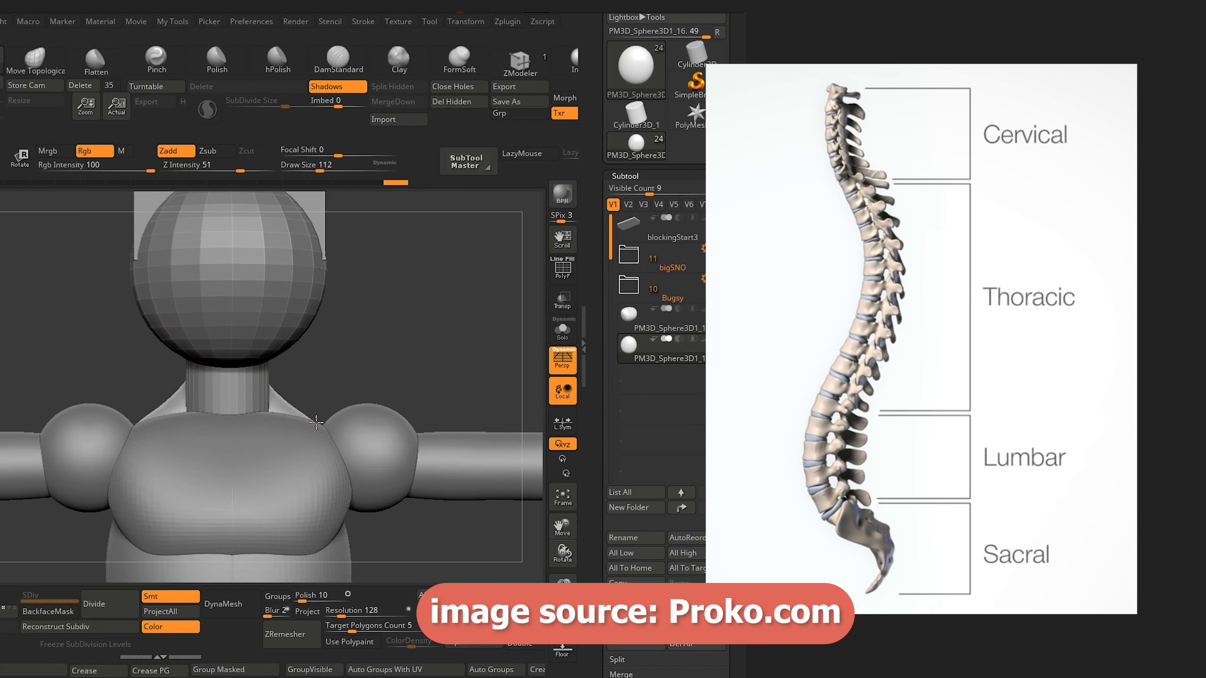
left_click_drag(315, 422, 306, 412)
left_click_drag(38, 338, 78, 361)
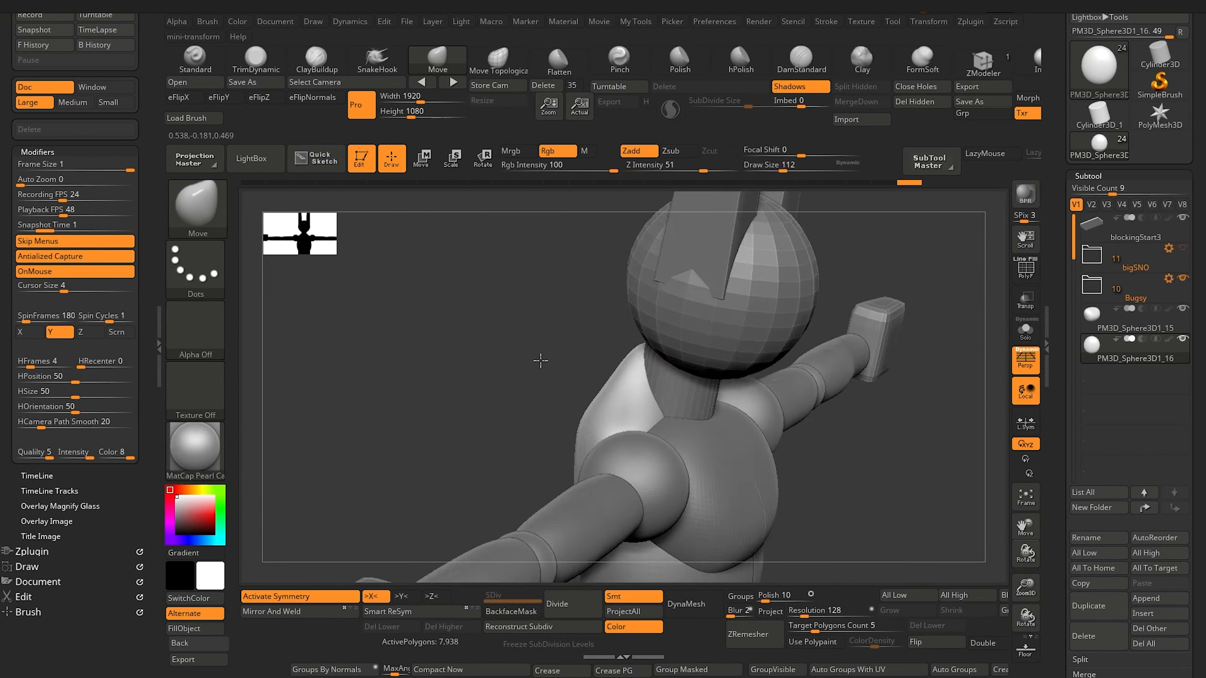
Smooth the surface of the upper-back form down to its tapered lower tip.
left_click_drag(540, 361, 603, 376)
mouse_move(532, 352)
left_mouse_down()
mouse_move(607, 369)
mouse_move(586, 349)
left_mouse_up()
key("shift")
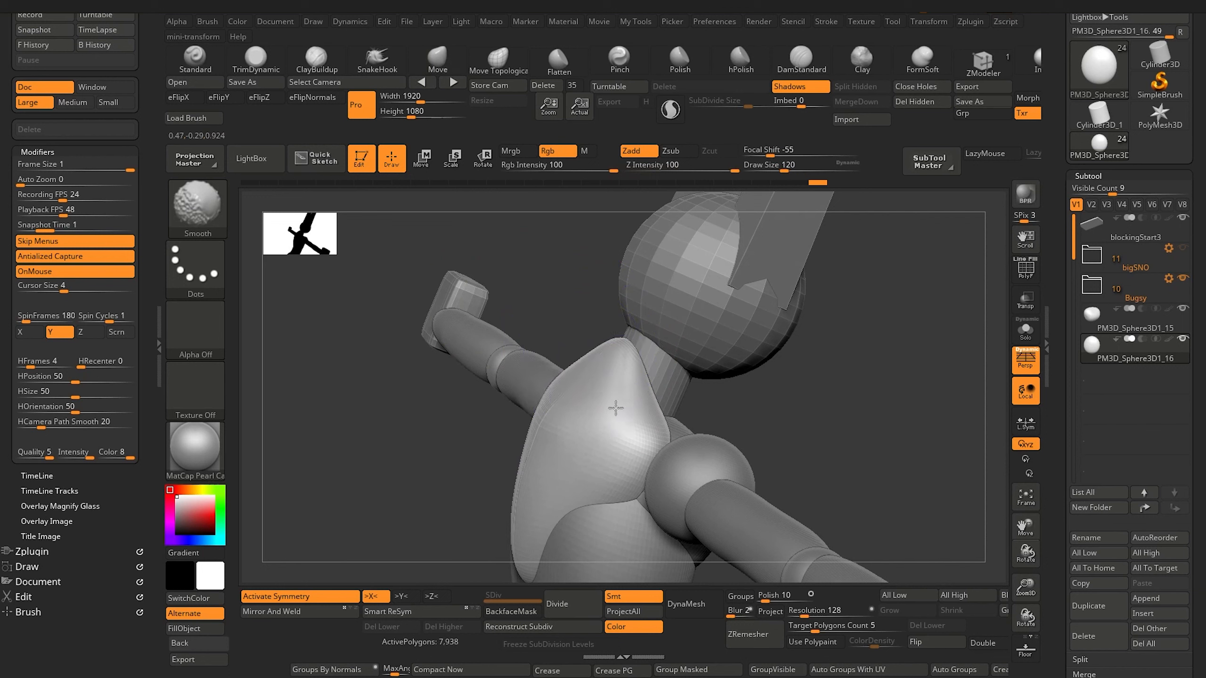
left_click_drag(566, 352, 587, 389)
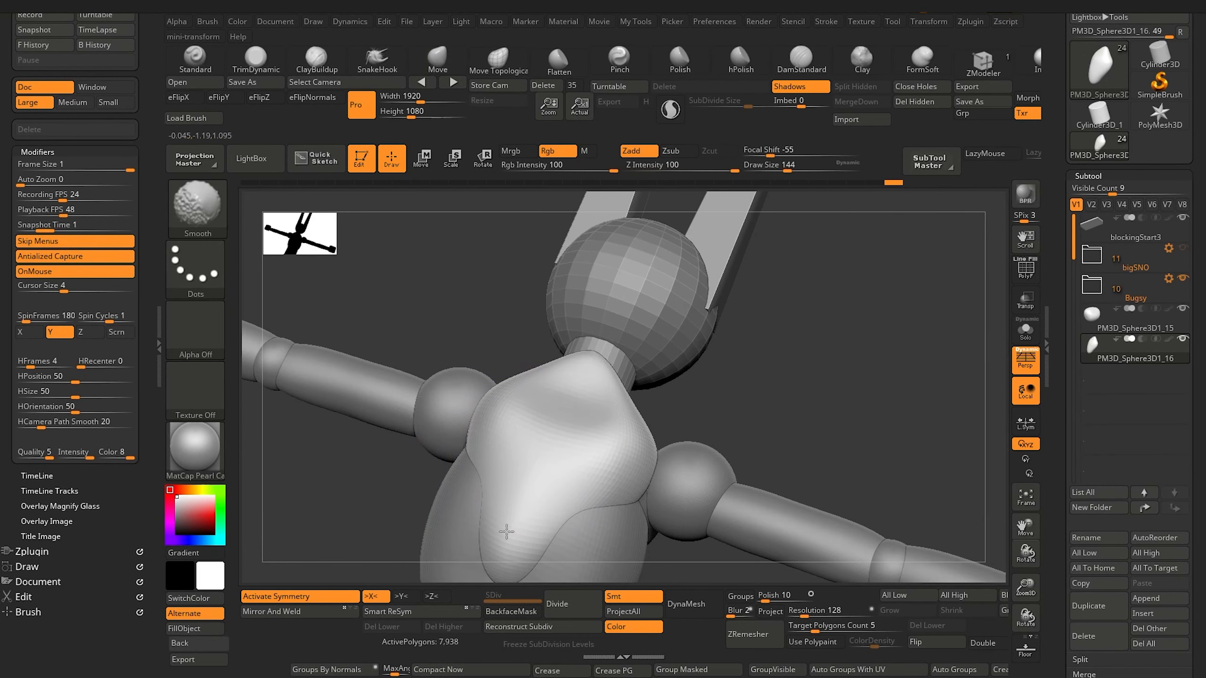
mouse_move(499, 577)
left_mouse_down()
mouse_move(342, 525)
mouse_move(353, 468)
mouse_move(408, 422)
left_mouse_up()
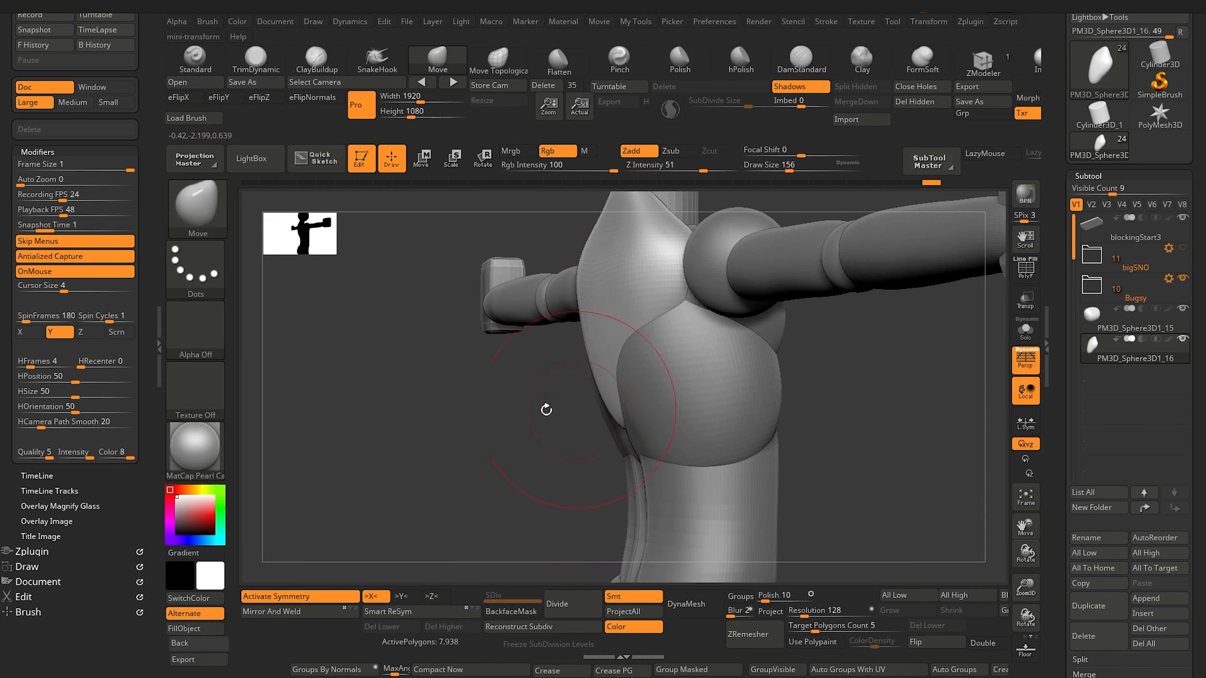
Adjust the outer sides of the upper-back form where they meet the shoulder spheres with the Move brush.
left_click_drag(546, 410, 518, 443)
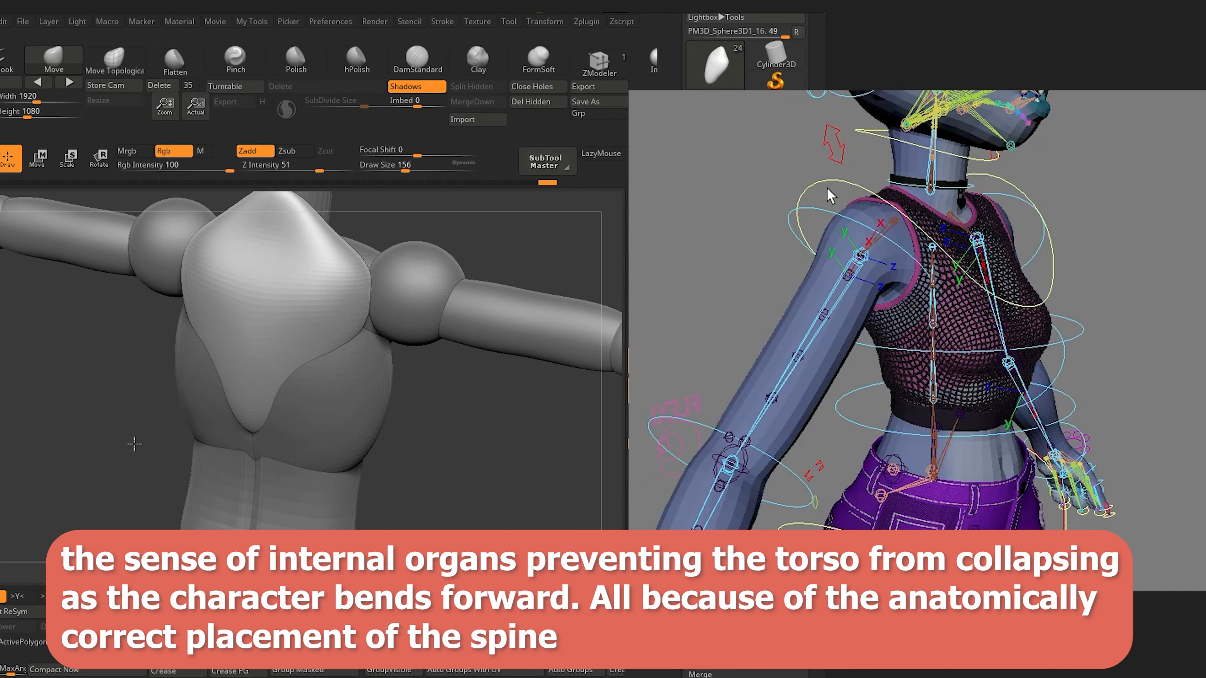
left_click(984, 177)
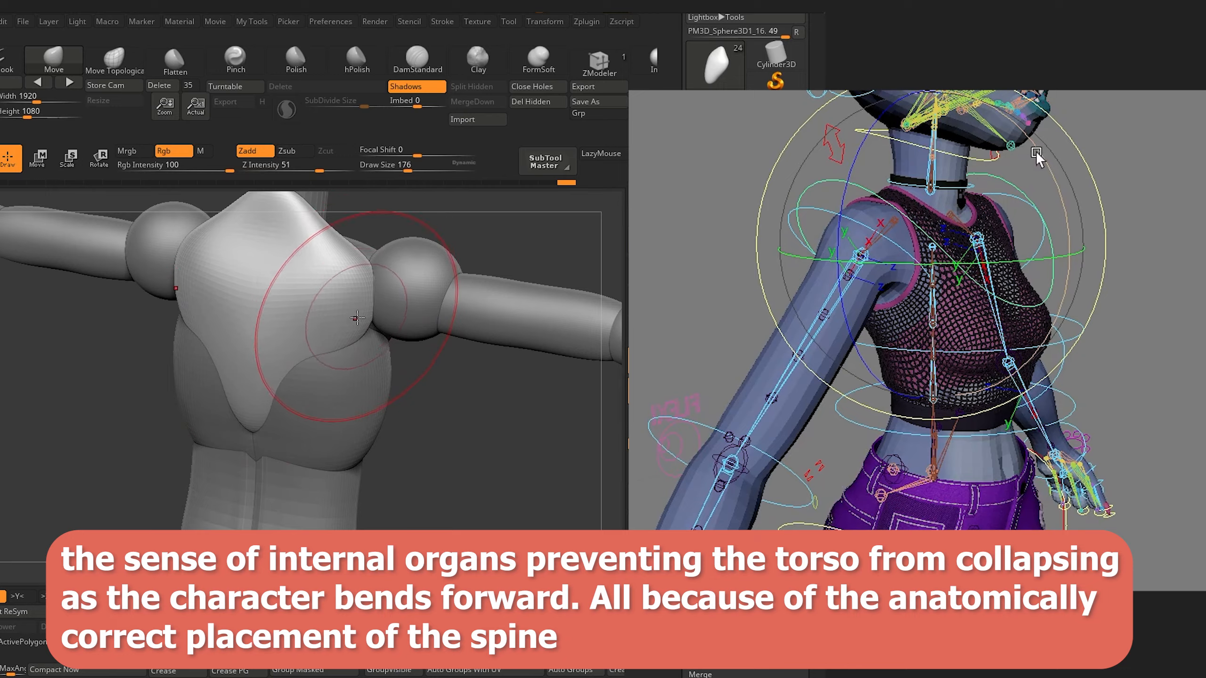
left_click_drag(110, 352, 95, 471)
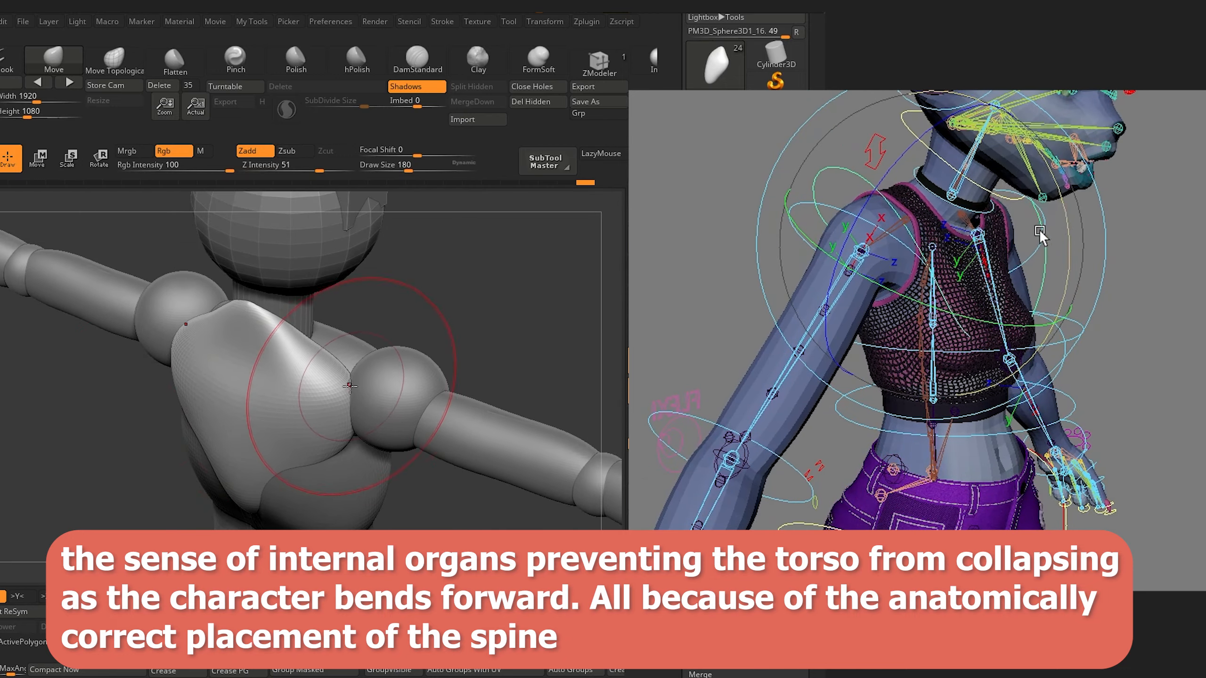
left_click_drag(349, 386, 353, 384)
mouse_move(116, 472)
left_mouse_down()
mouse_move(116, 450)
mouse_move(155, 445)
left_mouse_up()
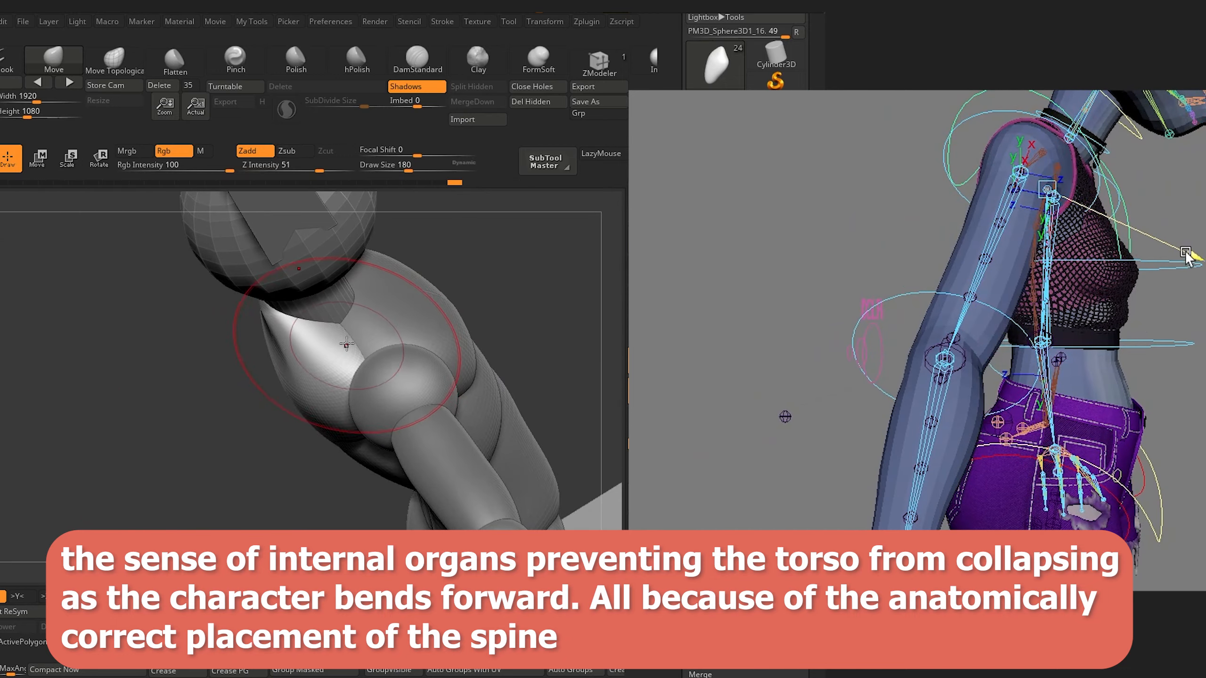
mouse_move(193, 409)
left_mouse_down()
mouse_move(202, 439)
mouse_move(224, 417)
left_mouse_up()
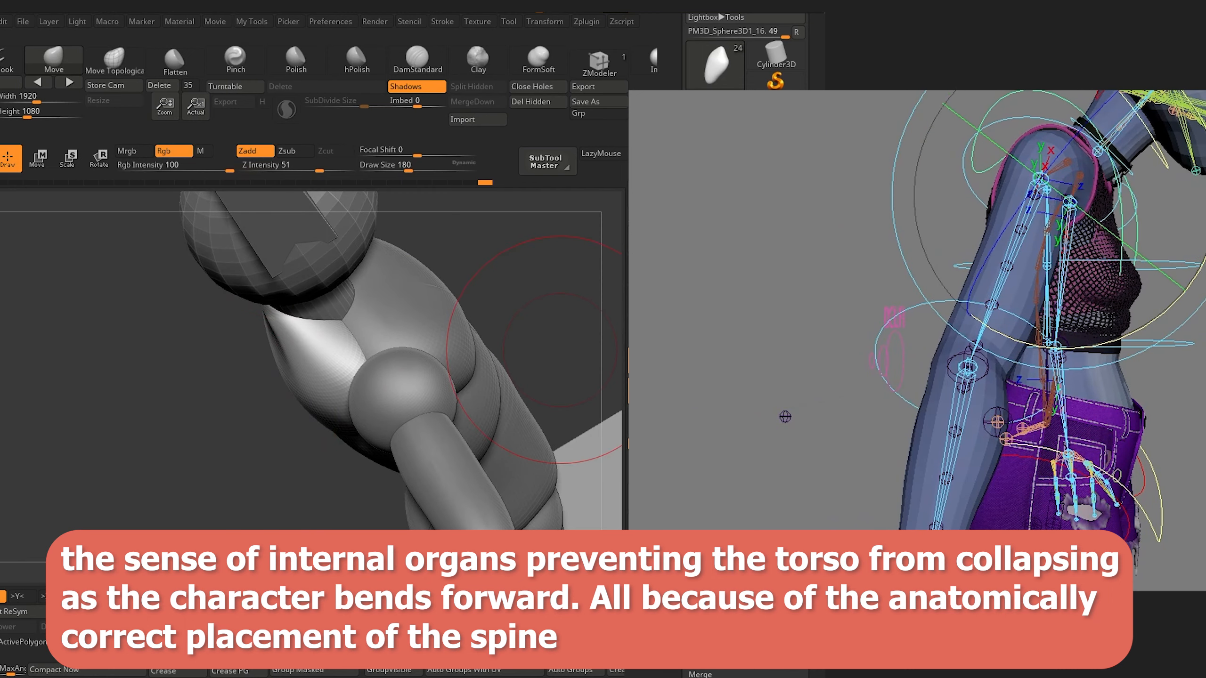
Refine the upper-back form's slopes between the neck and the shoulder spheres with the Move brush.
mouse_move(161, 404)
left_mouse_down()
mouse_move(165, 414)
mouse_move(170, 402)
left_mouse_up()
left_click_drag(412, 281, 402, 291)
key("[")
left_click_drag(338, 319, 330, 326)
mouse_move(186, 329)
left_mouse_down()
mouse_move(121, 455)
mouse_move(150, 439)
left_mouse_up()
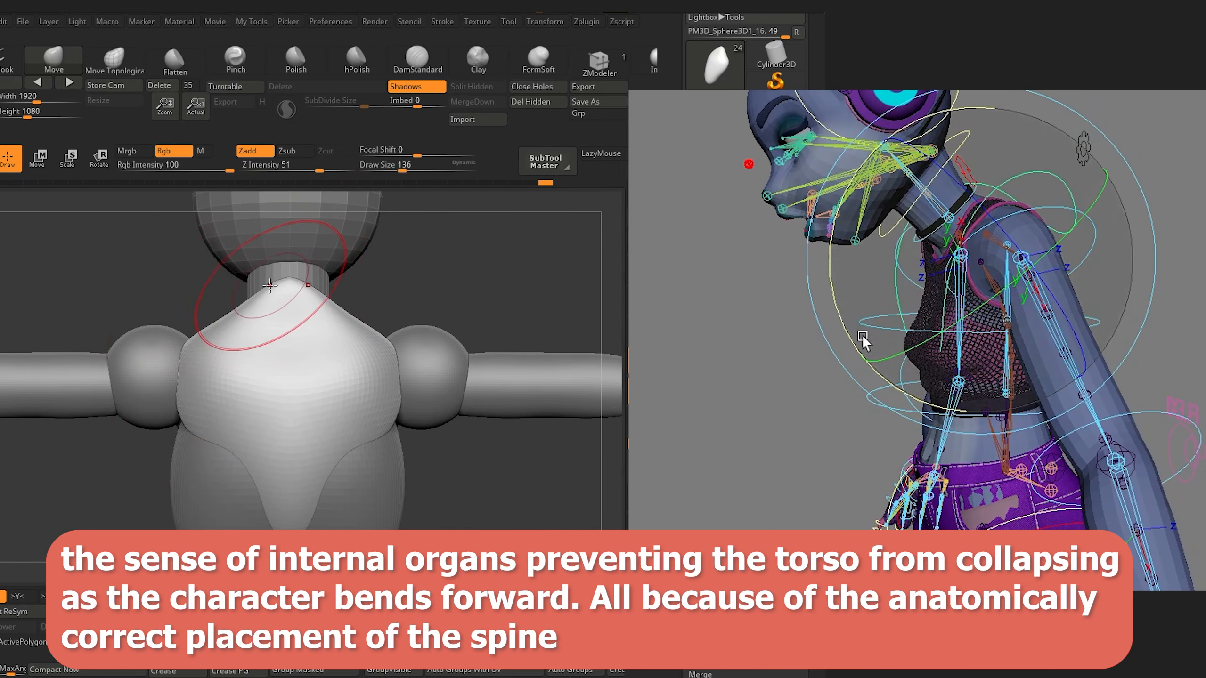
Broaden the top of the upper-back form at the nape and refine its rear profile with the Move brush.
mouse_move(269, 285)
left_mouse_down()
mouse_move(253, 270)
mouse_move(256, 311)
left_mouse_up()
key("[")
key("[")
key("[")
key("[")
key("]")
mouse_move(135, 452)
left_mouse_down()
mouse_move(41, 469)
mouse_move(158, 321)
left_mouse_up()
key("]")
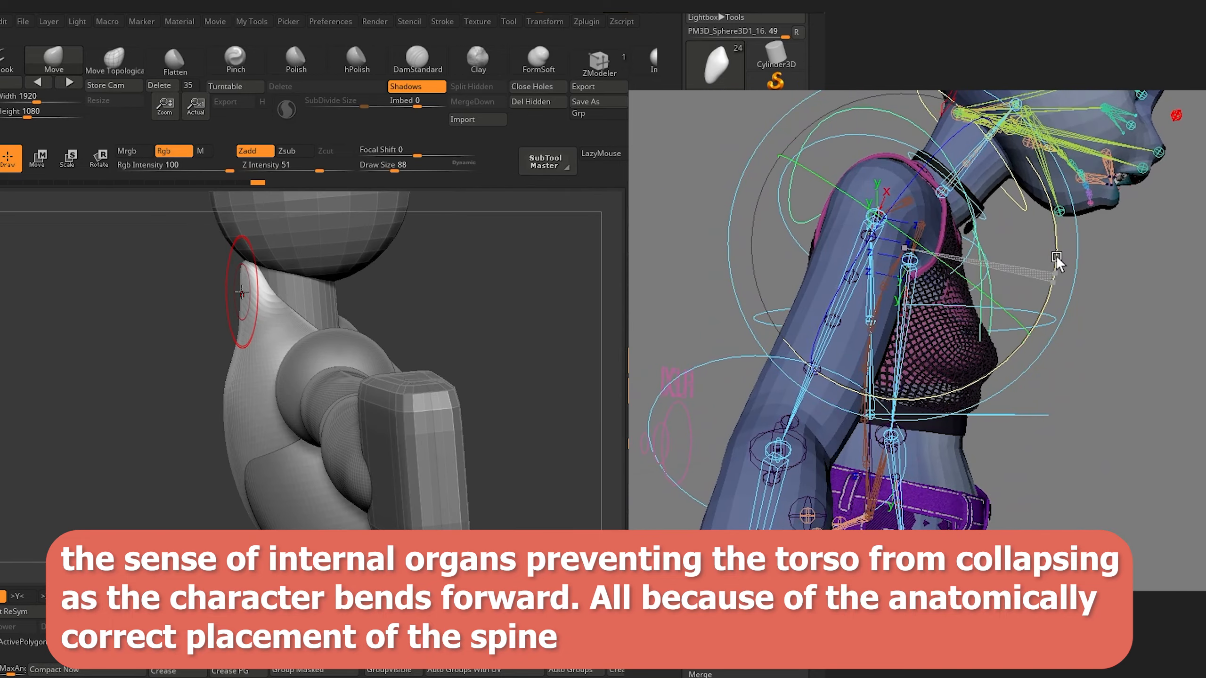
key("]")
left_click_drag(203, 360, 123, 399)
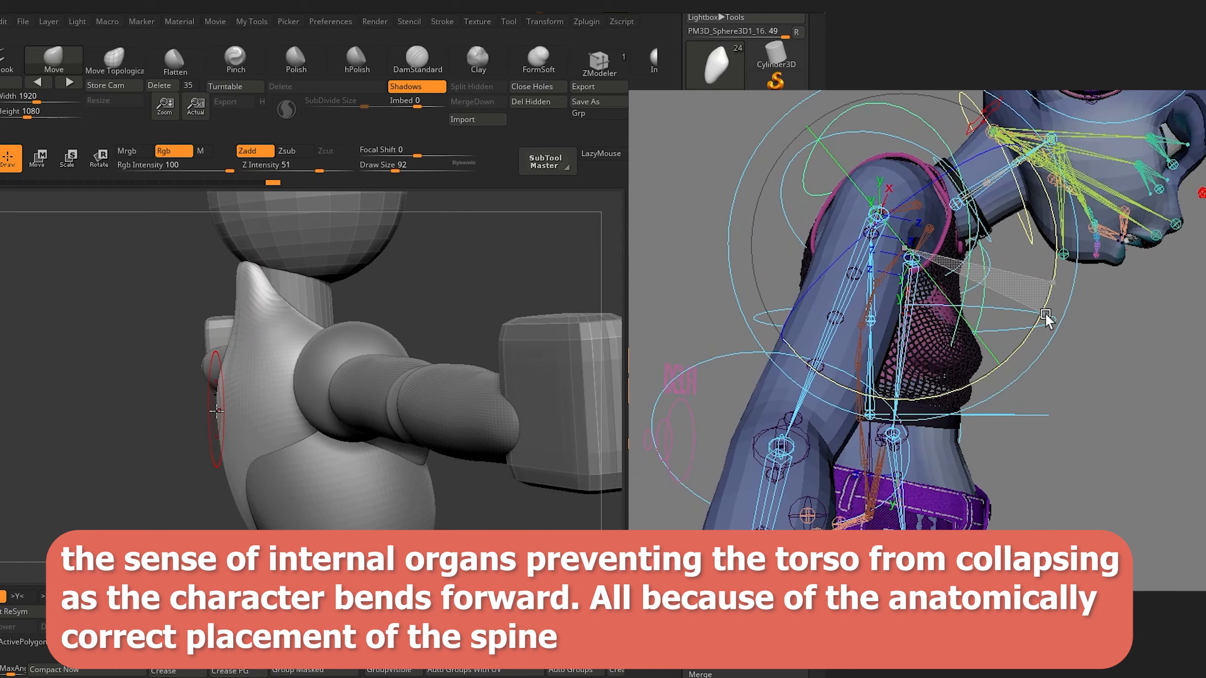
key("]")
left_click_drag(201, 415, 113, 410)
left_click_drag(102, 289, 63, 233, "shift")
Carve a vertical spine groove down the centre of the upper-back form with DamStandard and soften it.
left_click(416, 66)
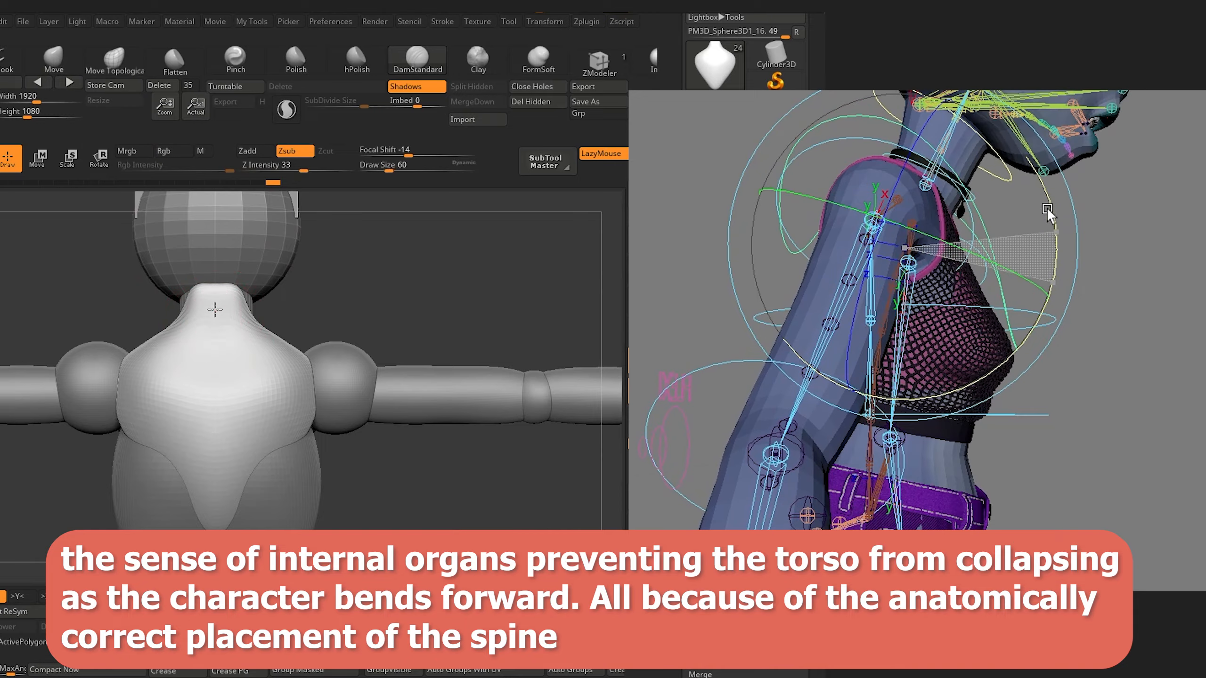
left_click_drag(215, 306, 215, 534)
mouse_move(18, 299)
left_mouse_down("alt")
mouse_move(41, 395)
mouse_move(104, 288)
mouse_move(75, 307)
mouse_move(72, 375)
mouse_move(221, 383)
left_mouse_up("alt")
left_click_drag(130, 450, 126, 354, "alt")
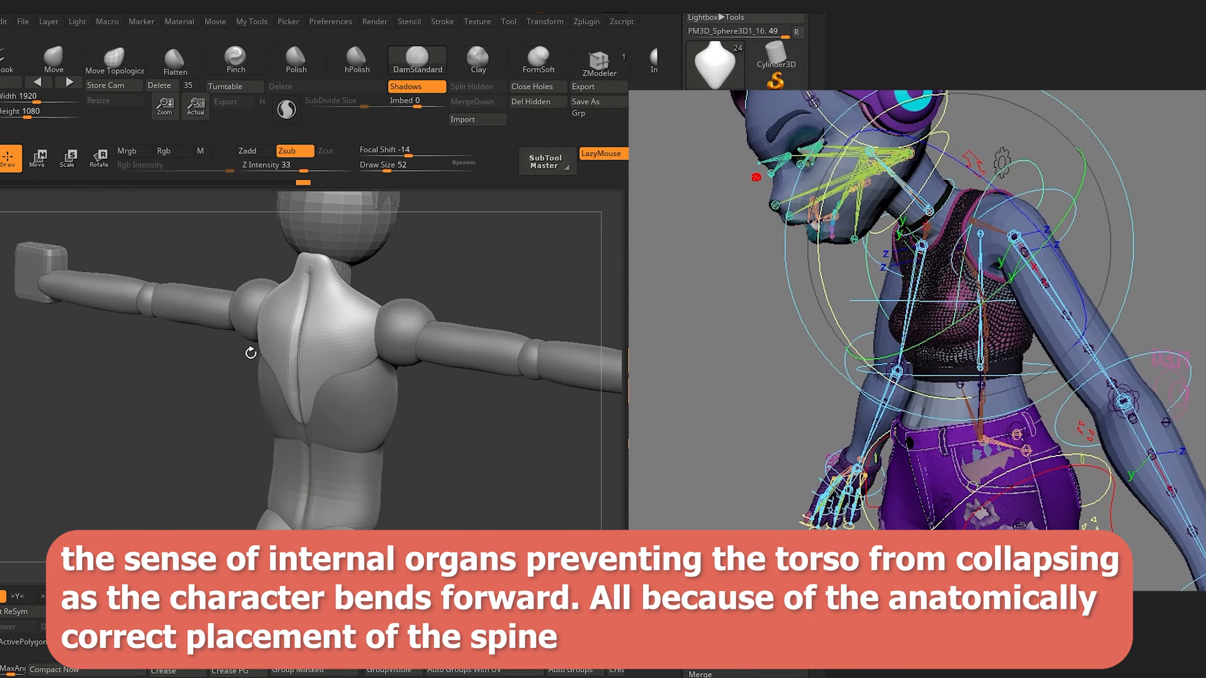
left_click_drag(204, 406, 233, 403)
left_click_drag(316, 389, 333, 235, "shift")
mouse_move(188, 425)
left_mouse_down()
mouse_move(126, 426)
mouse_move(145, 458)
mouse_move(149, 512)
left_mouse_up()
left_click_drag(173, 427, 209, 423)
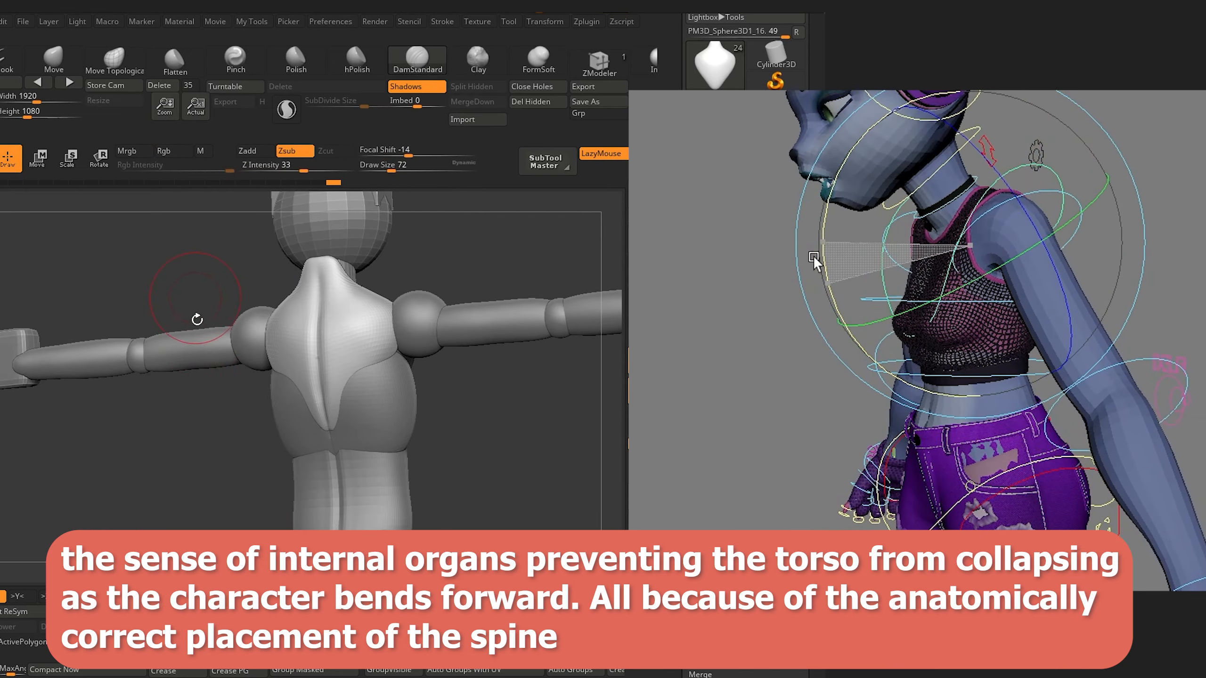
left_click_drag(196, 318, 294, 439)
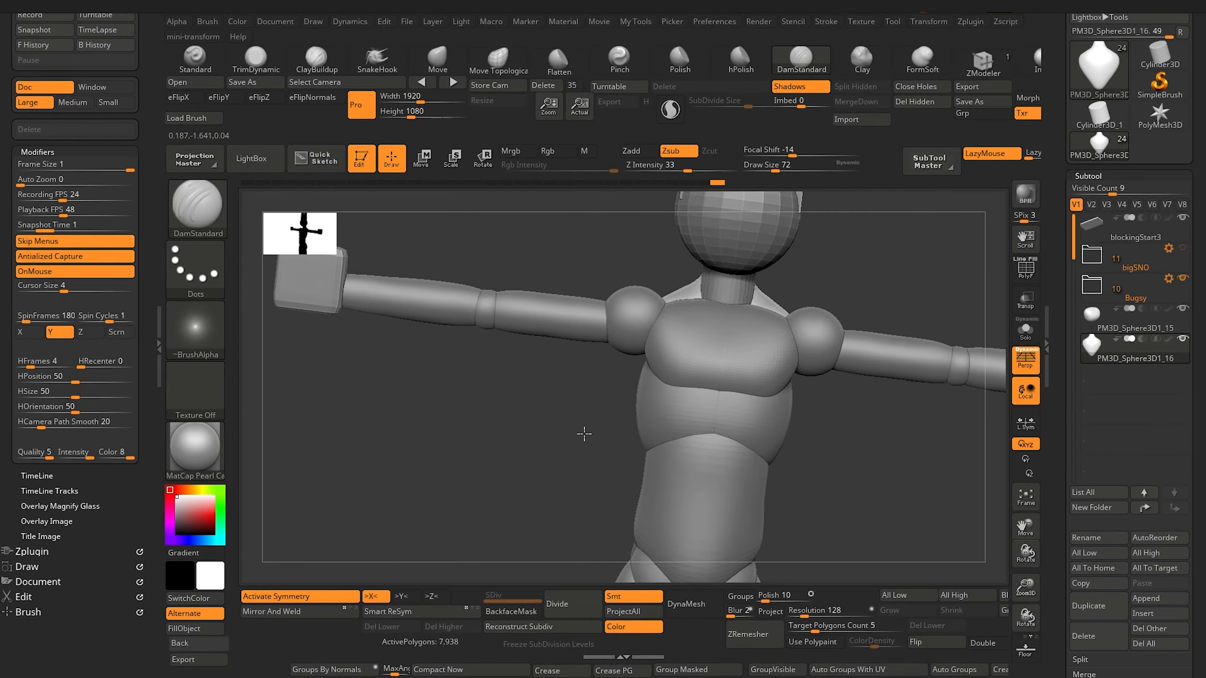
Refine the waist form's side profile between the ribcage and pelvis with the Move Topological brush.
left_click_drag(581, 431, 521, 388)
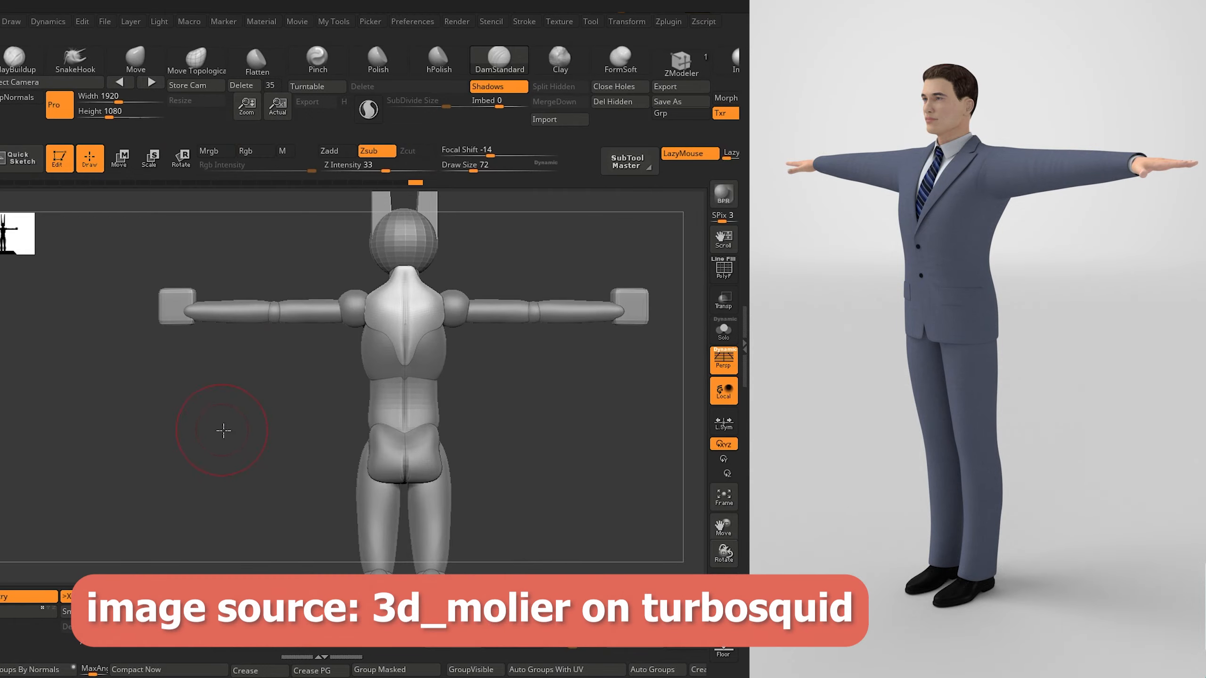
mouse_move(224, 423)
left_mouse_down()
mouse_move(258, 453)
mouse_move(232, 455)
mouse_move(229, 417)
mouse_move(209, 406)
mouse_move(165, 403)
left_mouse_up()
left_click_drag(466, 403, 534, 350)
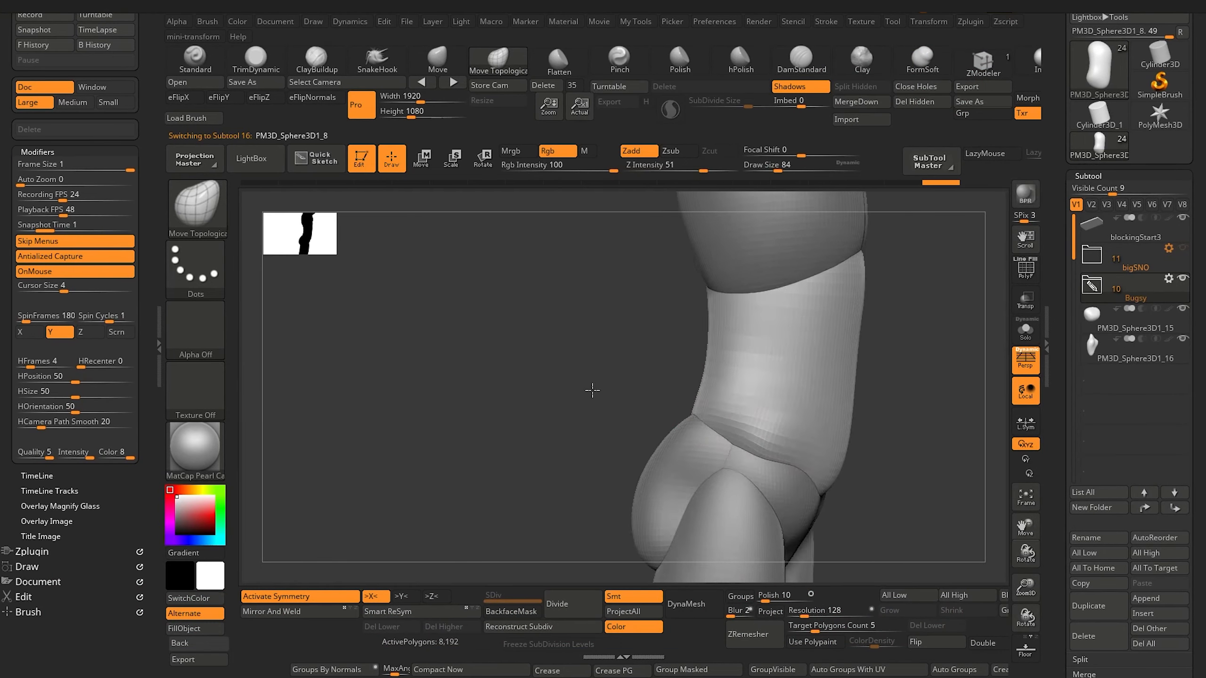
mouse_move(592, 391)
left_mouse_down()
mouse_move(733, 442)
mouse_move(552, 378)
mouse_move(567, 378)
left_mouse_up()
Reshape the upper thighs where they meet the hips and pelvis with the Move Topological brush.
left_click(697, 433, "alt")
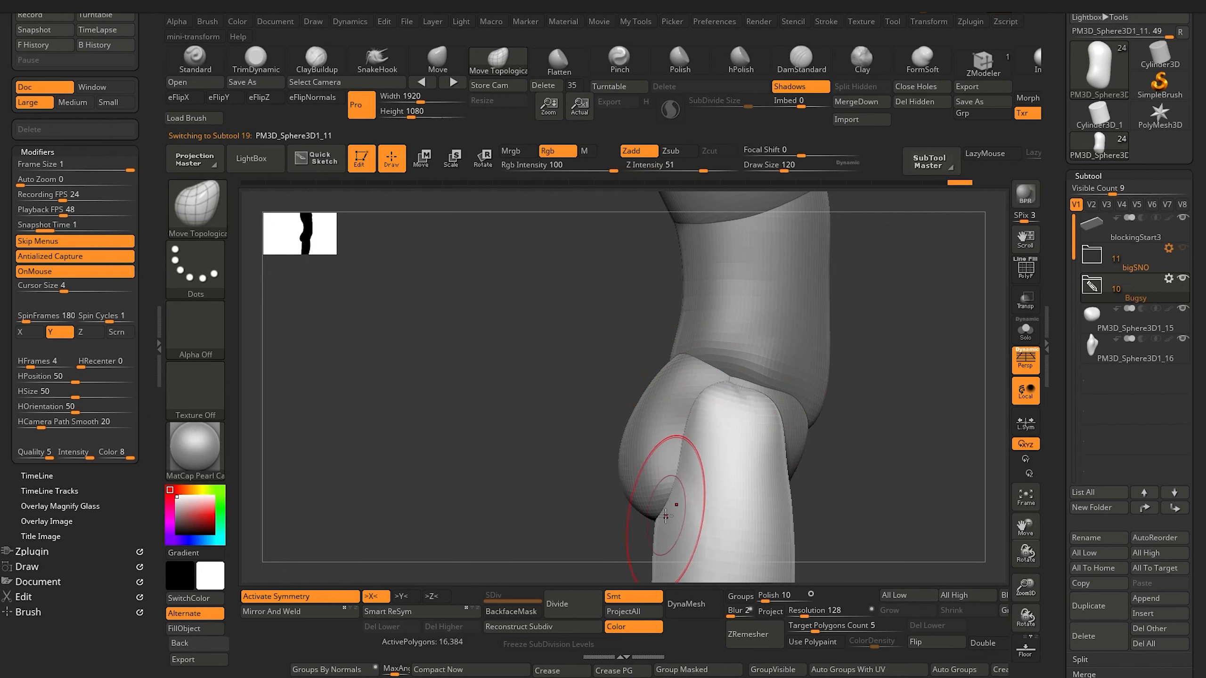
left_click_drag(557, 376, 518, 371, "shift")
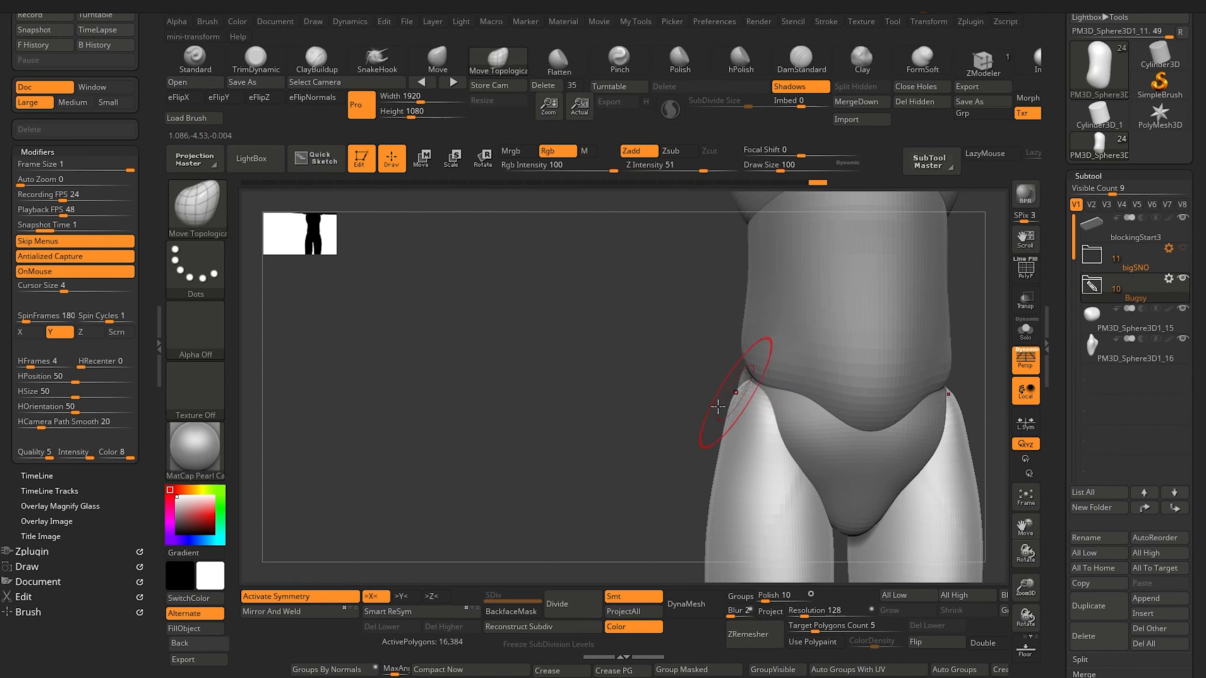
left_click_drag(718, 406, 713, 422, "shift")
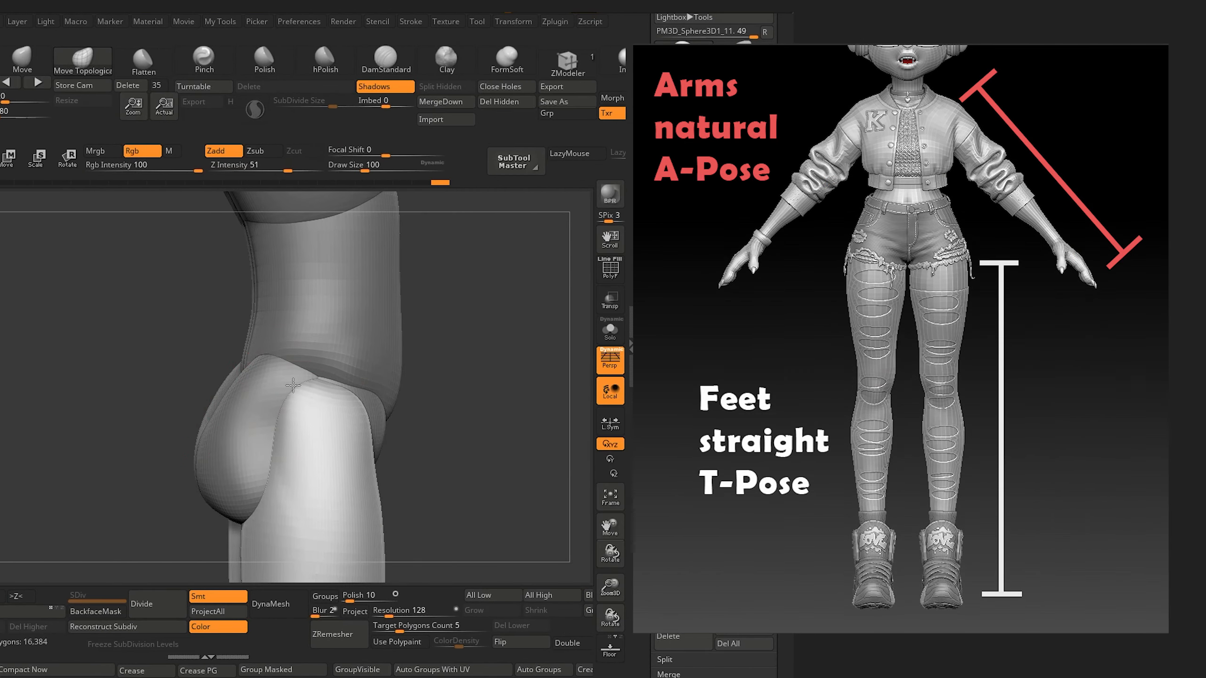
left_click_drag(134, 389, 9, 202, "alt")
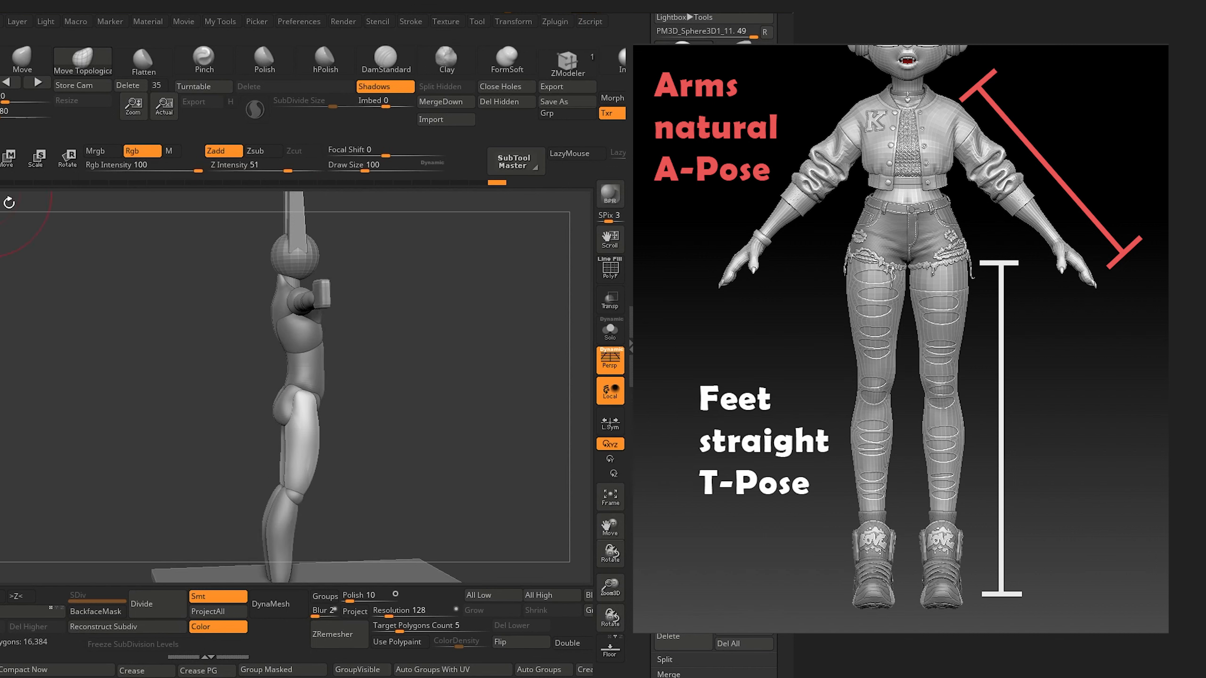
mouse_move(115, 360)
left_mouse_down()
mouse_move(82, 370)
mouse_move(89, 382)
mouse_move(51, 377)
mouse_move(48, 398)
mouse_move(98, 410)
mouse_move(162, 479)
left_mouse_up()
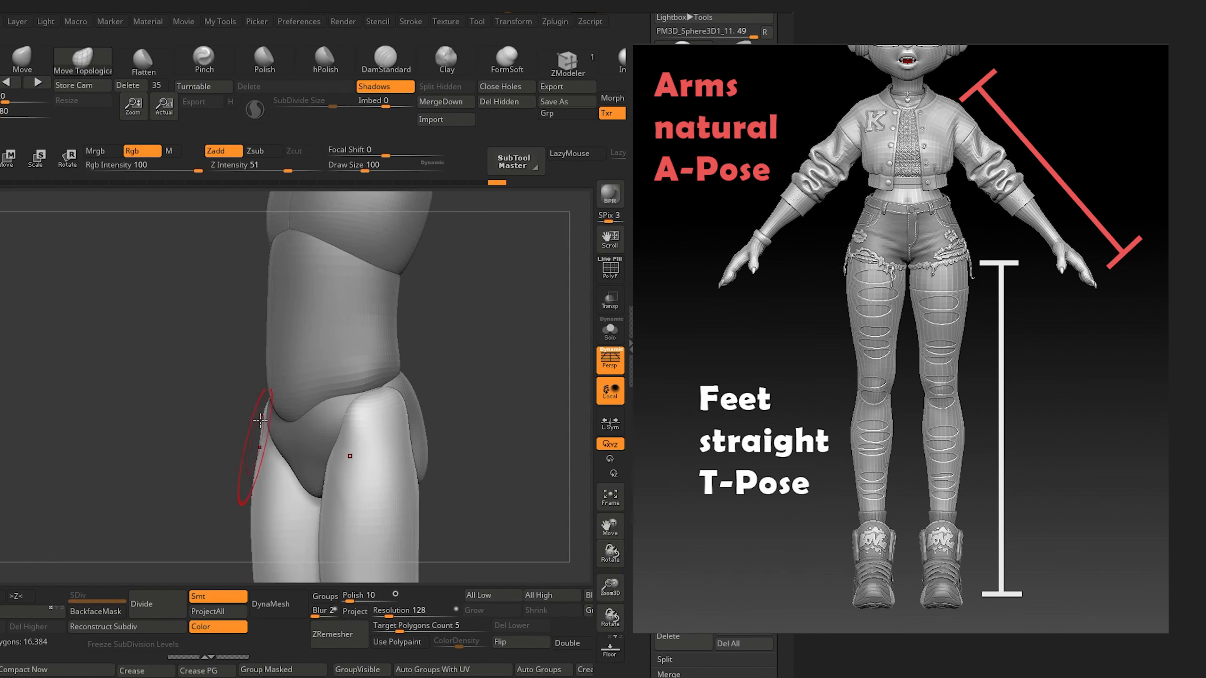
Select the waist form and examine the figure's posture and silhouette from the front and side.
left_click(318, 340, "alt")
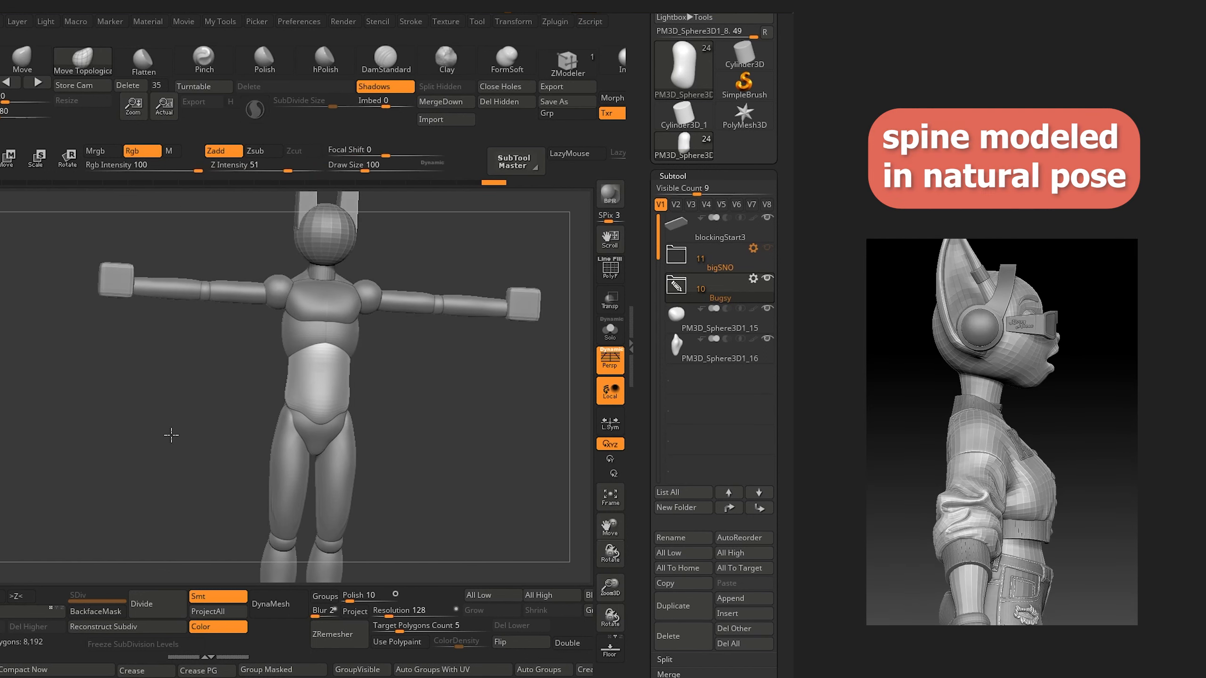
left_click_drag(172, 435, 195, 398)
left_click_drag(135, 370, 60, 423)
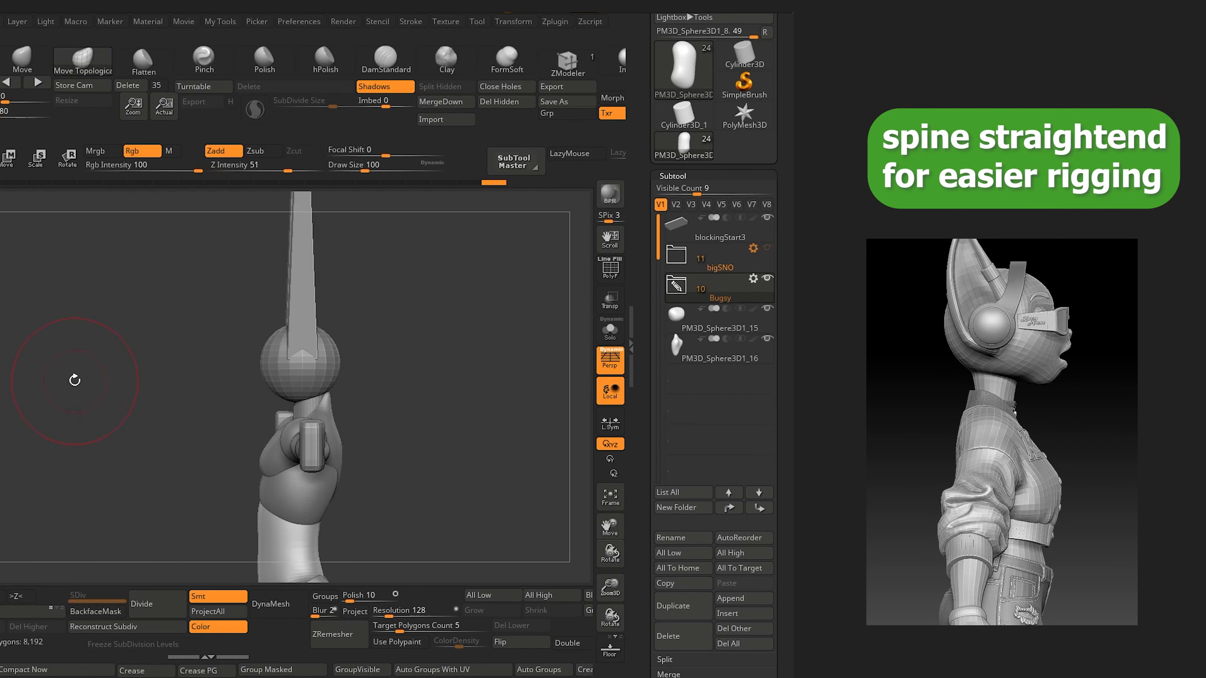
mouse_move(75, 380)
left_mouse_down()
mouse_move(55, 446)
mouse_move(62, 350)
mouse_move(96, 371)
left_mouse_up()
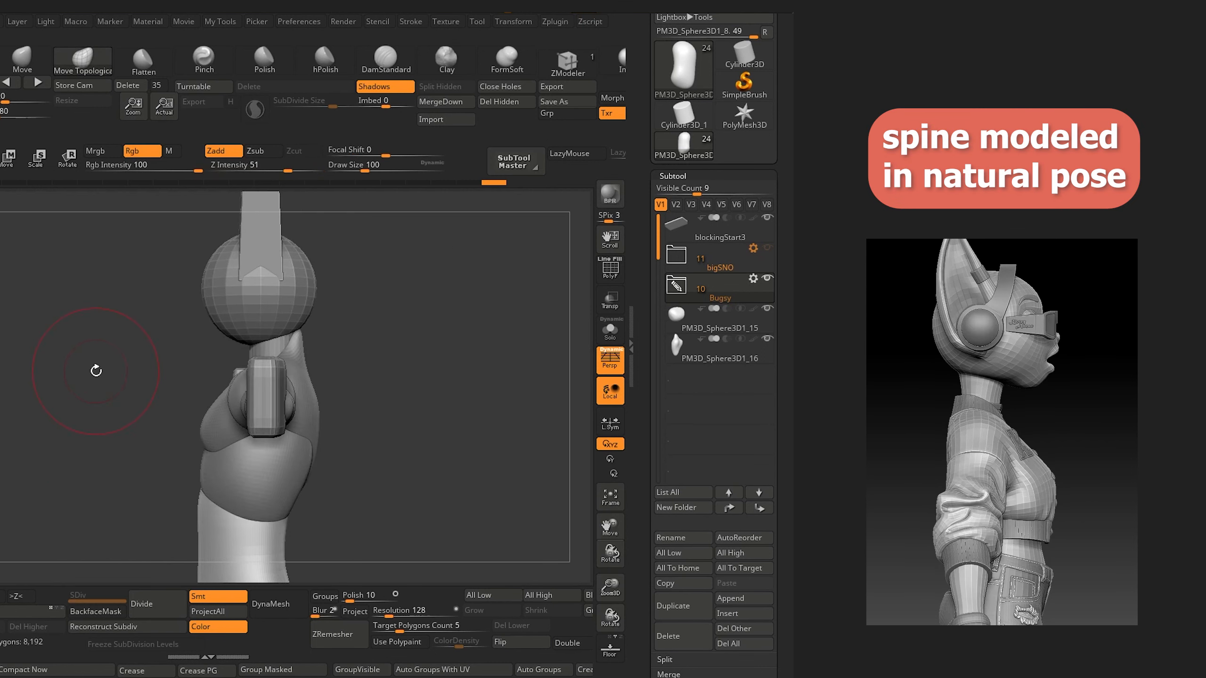
mouse_move(684, 145)
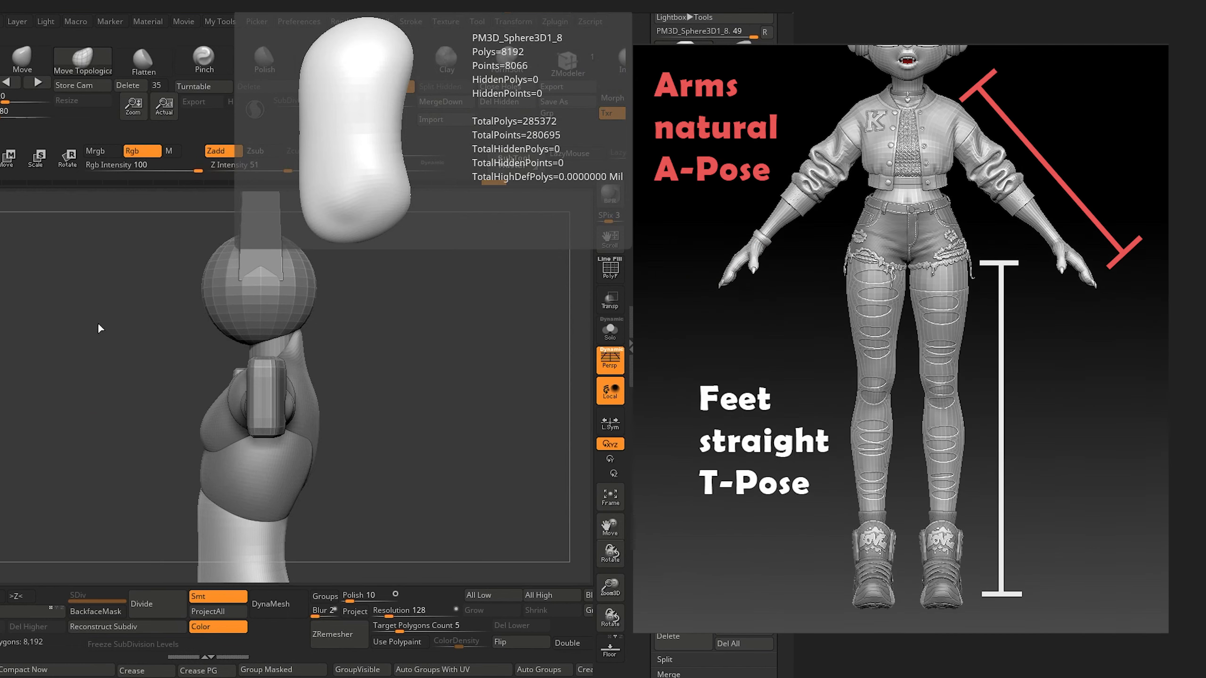
mouse_move(100, 328)
left_mouse_down()
mouse_move(72, 350)
mouse_move(77, 336)
mouse_move(87, 388)
mouse_move(57, 361)
mouse_move(45, 511)
mouse_move(64, 417)
mouse_move(92, 413)
left_mouse_up()
Adjust the upper-back form around the neck and above the shoulders with the Move Topological brush.
left_click(399, 481, "alt")
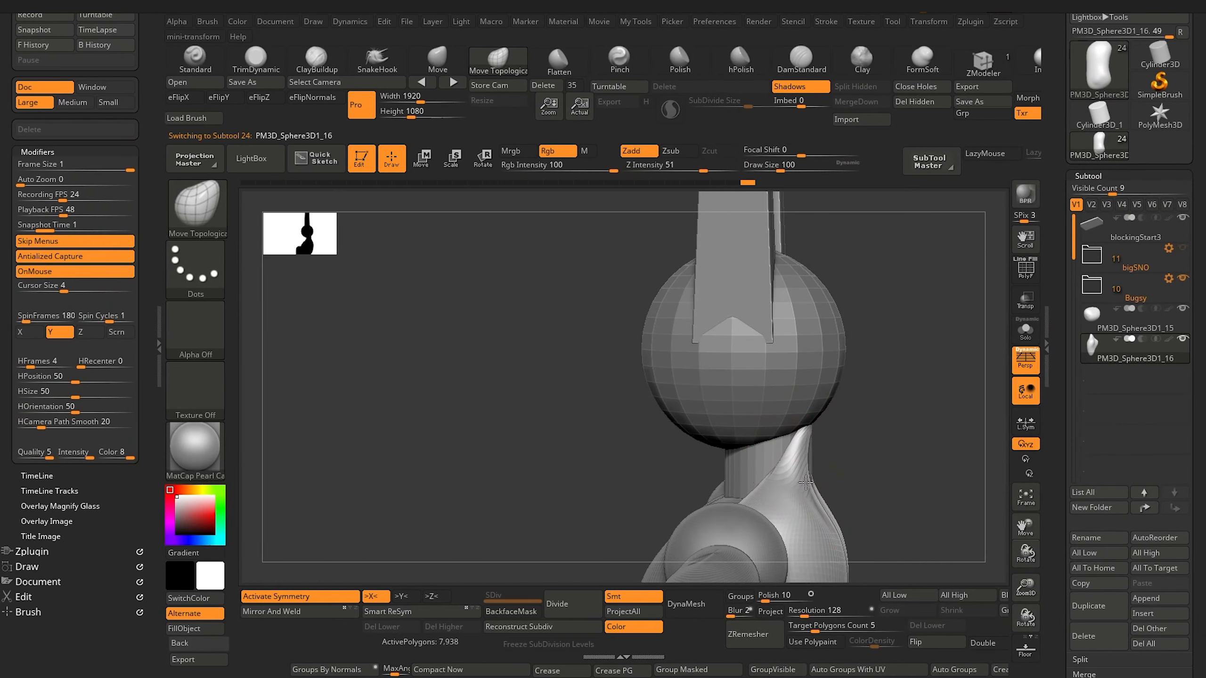
left_click_drag(596, 396, 534, 379)
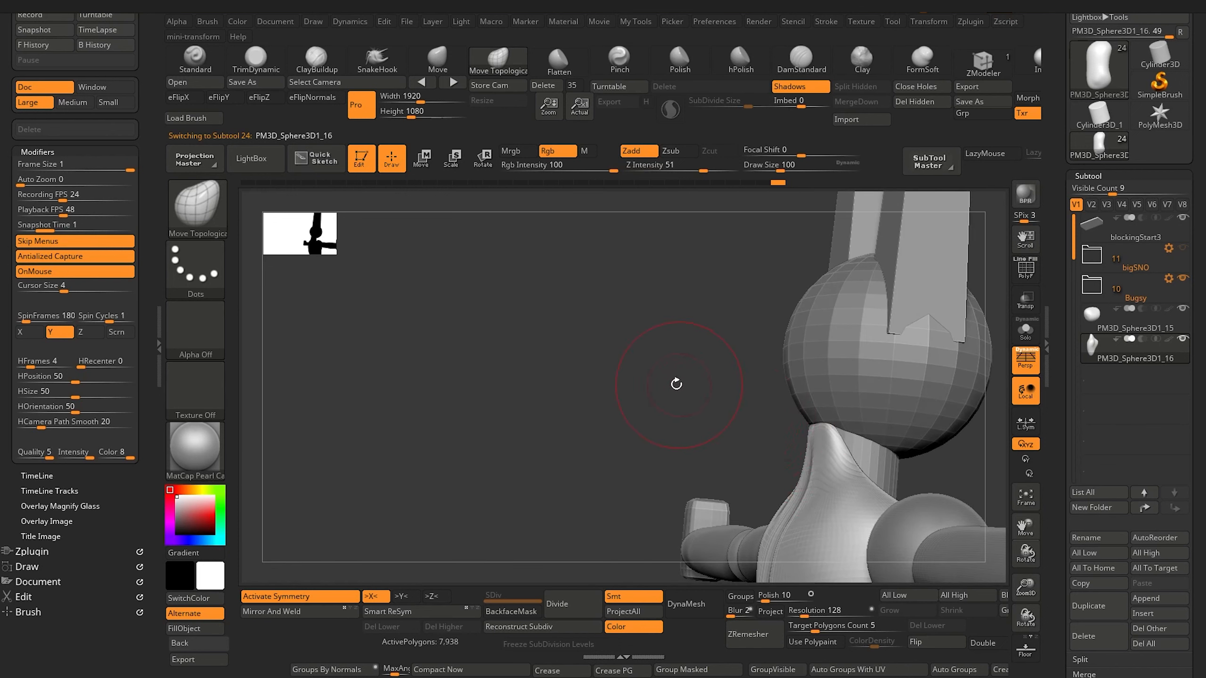
left_click_drag(676, 384, 531, 369)
left_click_drag(601, 391, 543, 399)
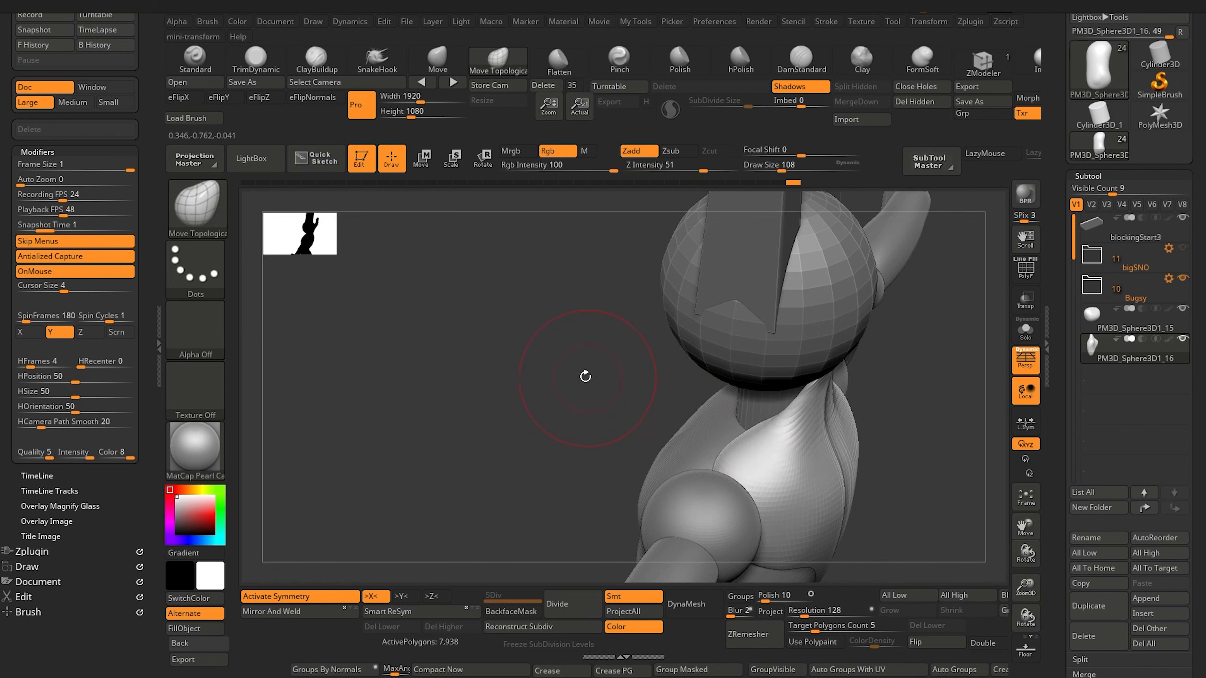
mouse_move(585, 377)
left_mouse_down()
mouse_move(574, 329)
mouse_move(598, 329)
mouse_move(573, 398)
mouse_move(586, 355)
mouse_move(446, 280)
mouse_move(503, 334)
mouse_move(427, 328)
mouse_move(441, 293)
mouse_move(471, 291)
mouse_move(457, 282)
mouse_move(535, 396)
left_mouse_up()
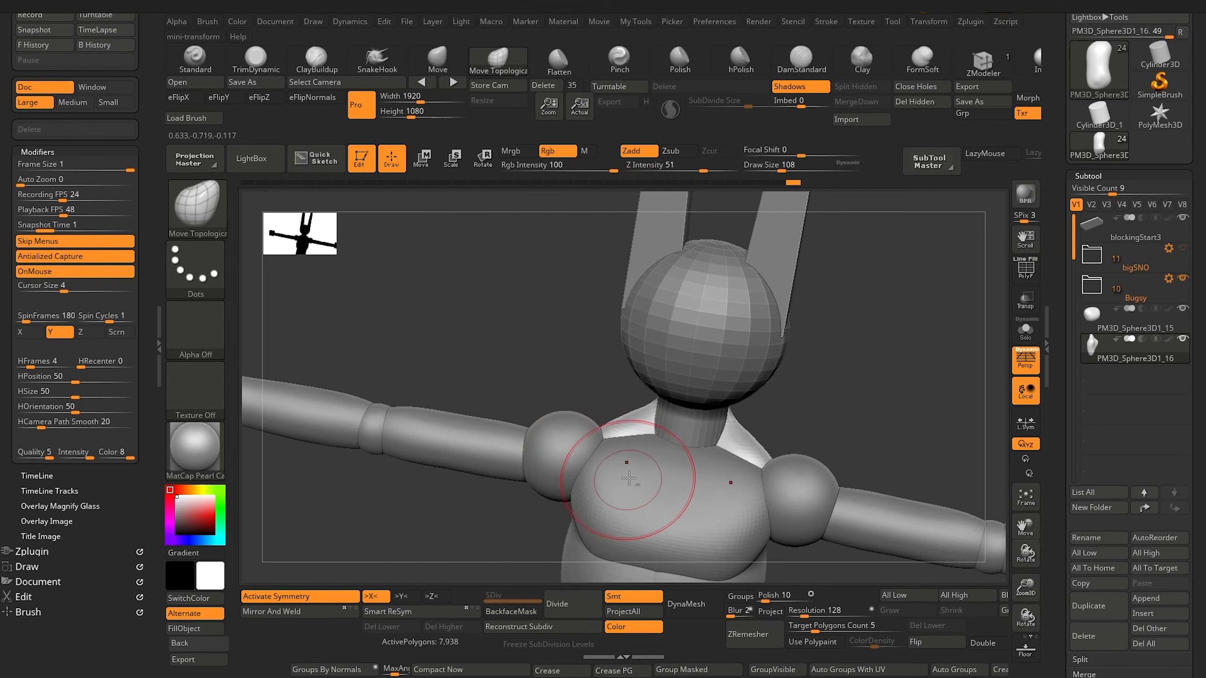
Reshape the chest form's upper edge around the neck base and shoulder spheres with the Move Topological brush.
left_click(613, 476, "alt")
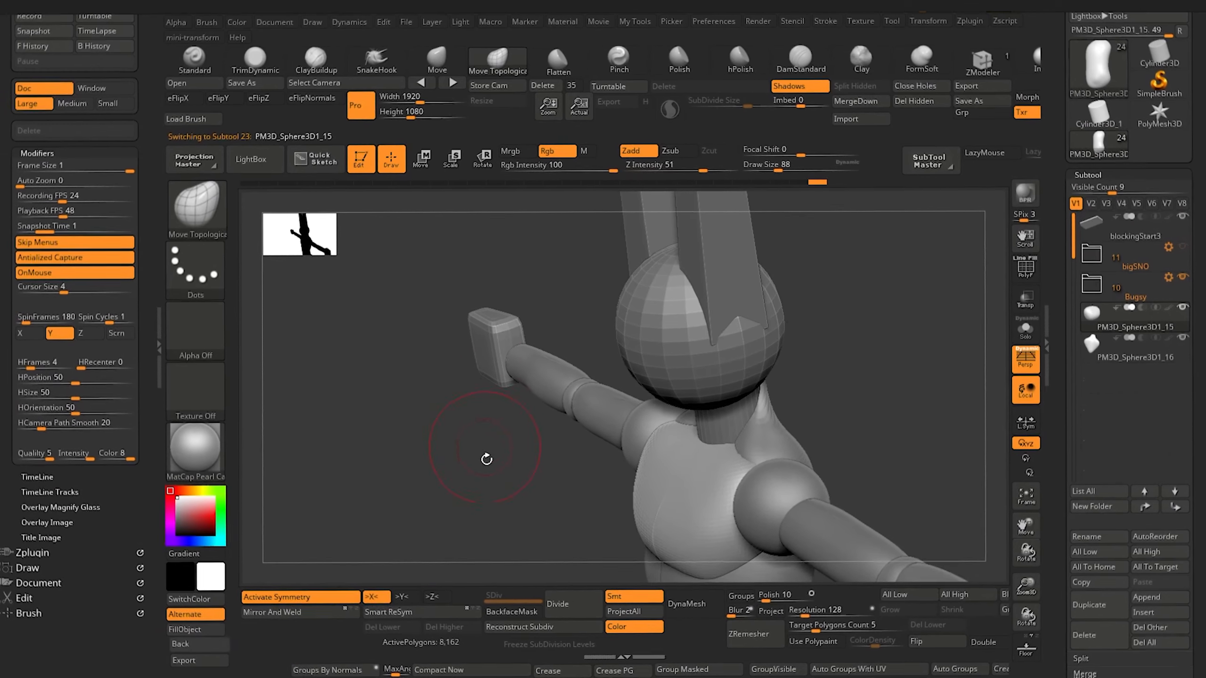
left_click_drag(484, 458, 551, 340)
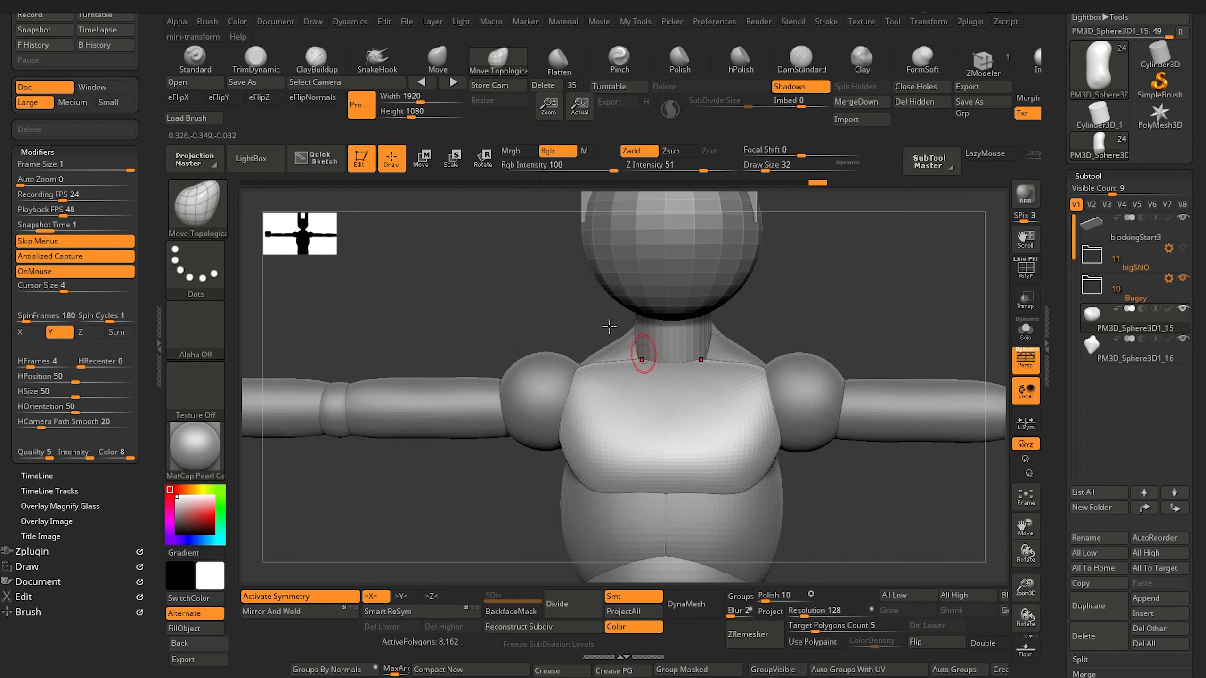
left_click_drag(609, 326, 509, 269, "alt")
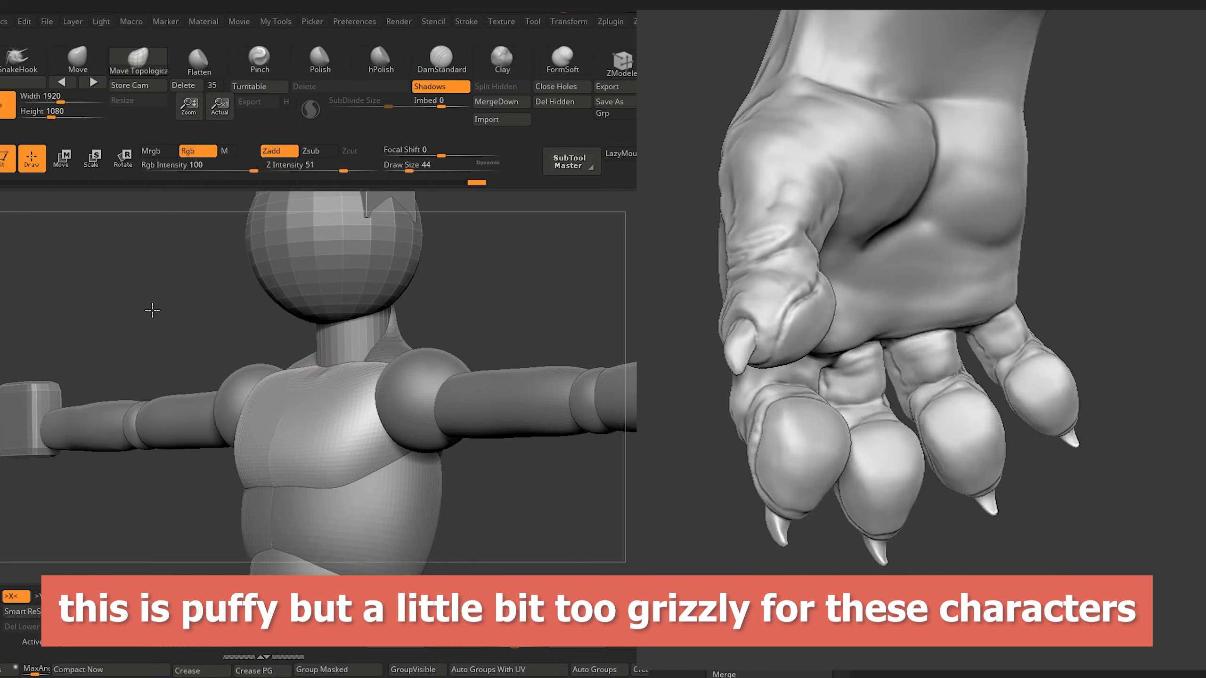
left_click_drag(152, 310, 202, 390)
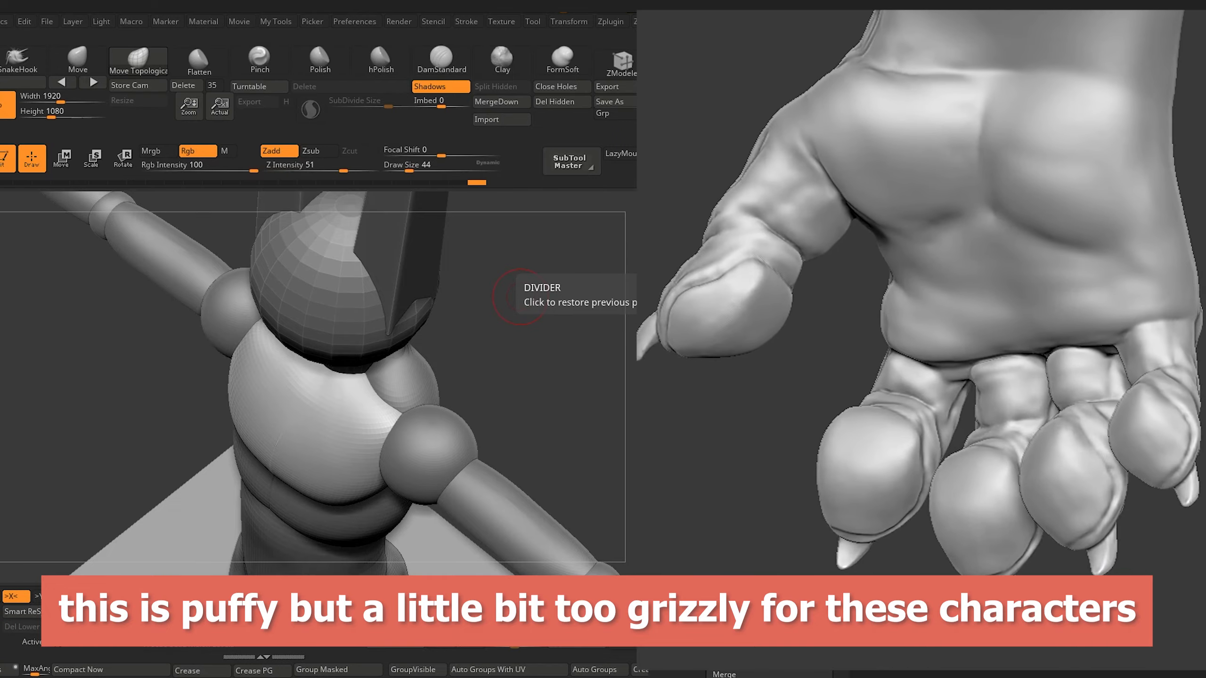
Build up the collarbones along the chest form's upper edge with ClayBuildup.
left_click_drag(520, 297, 102, 344)
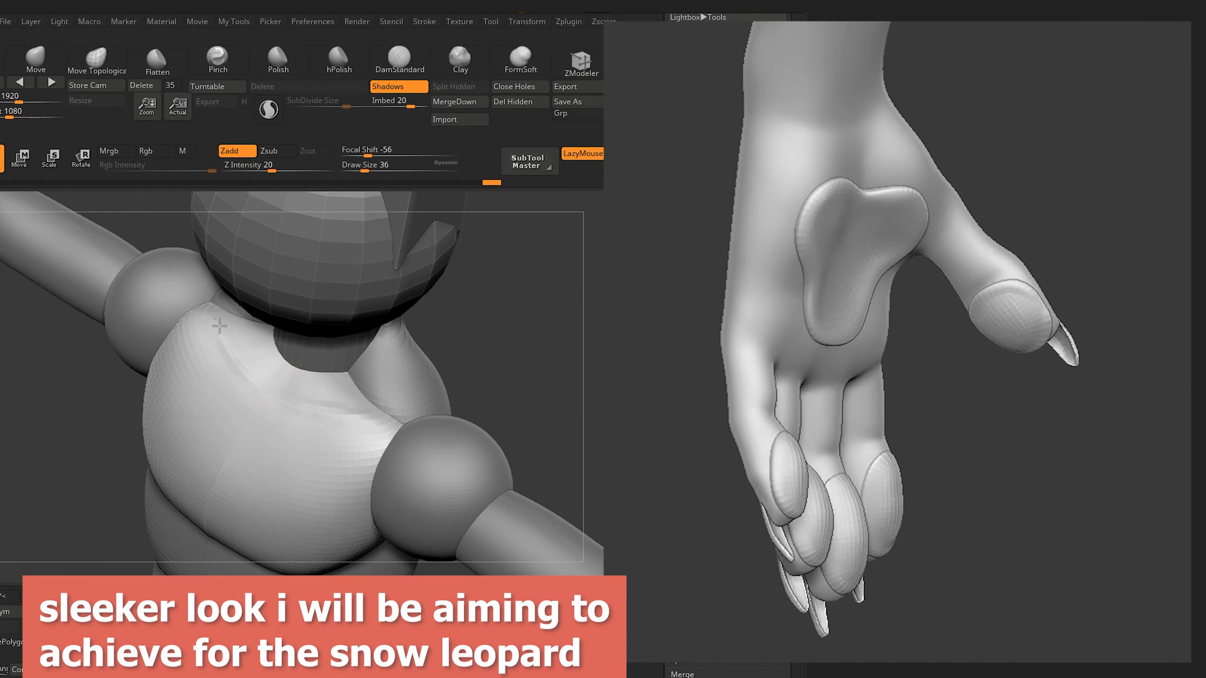
mouse_move(255, 396)
left_mouse_down()
mouse_move(282, 385)
mouse_move(258, 398)
left_mouse_up()
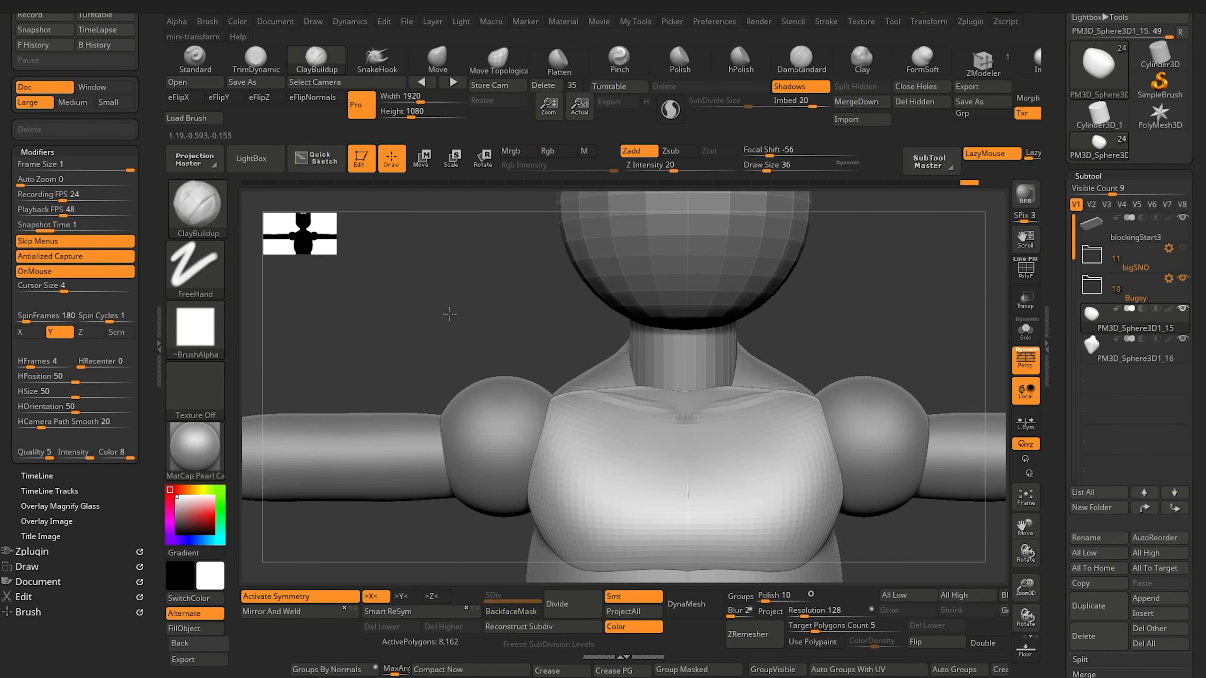
left_click_drag(483, 338, 429, 312)
left_click_drag(183, 312, 280, 328, "alt")
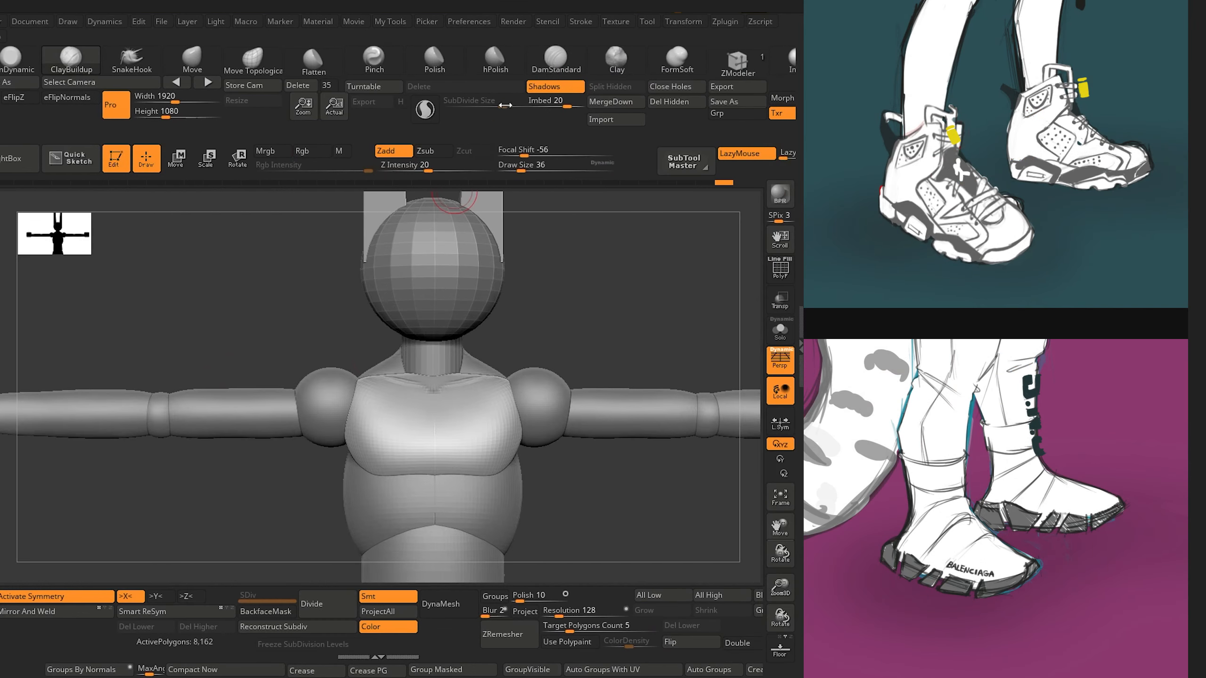
Carve a vertical sternum groove down the middle of the chest form with DamStandard.
left_click(556, 59)
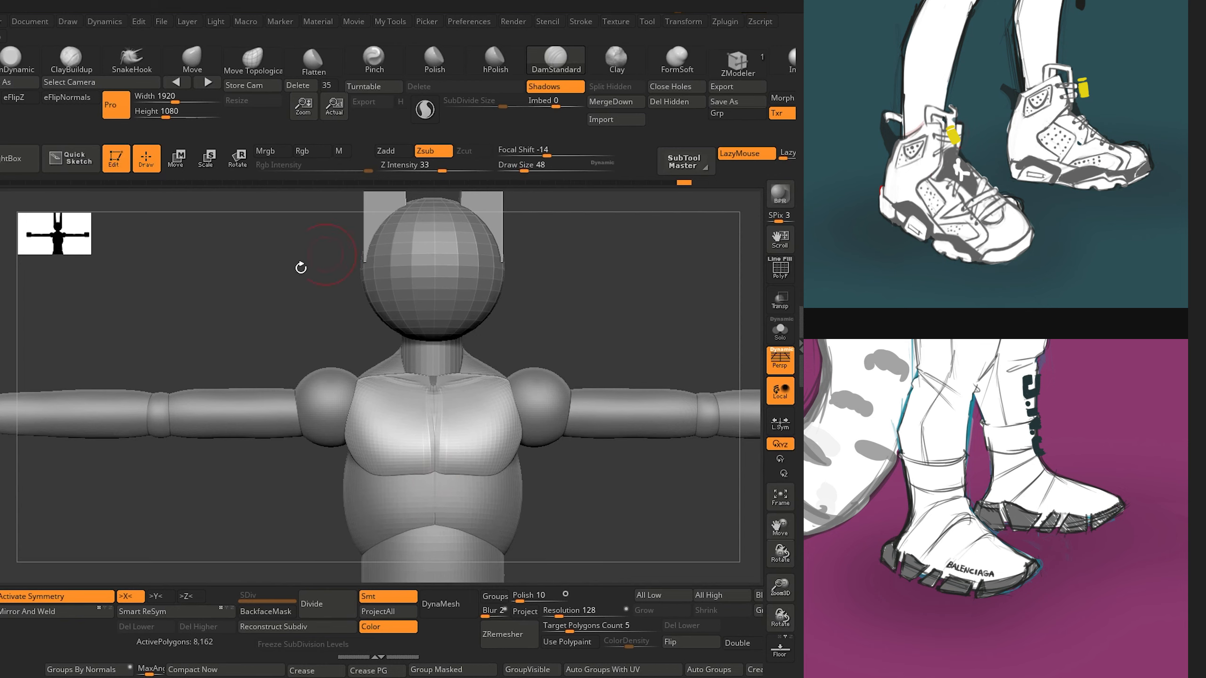
left_click_drag(301, 268, 197, 269, "alt")
left_click_drag(231, 354, 244, 247, "alt")
Examine the whole Bugsy figure's proportions from the front, three-quarter and back views.
left_click_drag(263, 441, 227, 441)
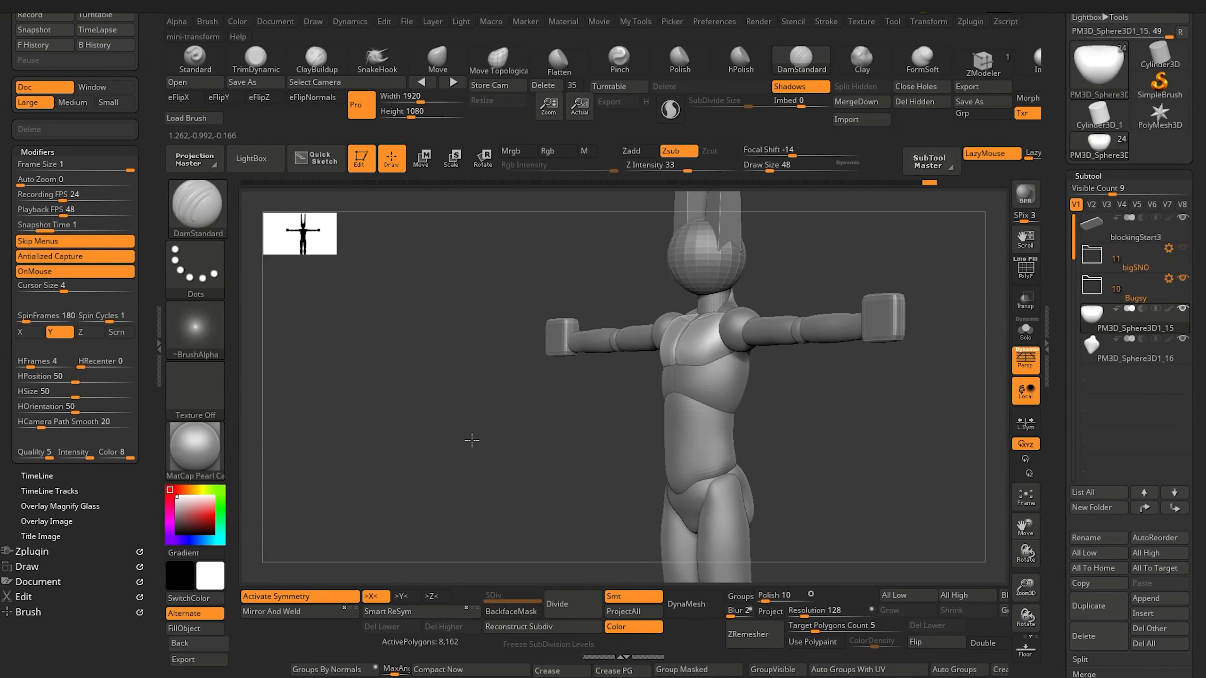
left_click_drag(472, 440, 480, 440)
left_click_drag(521, 335, 468, 319, "alt")
left_click_drag(504, 437, 515, 433)
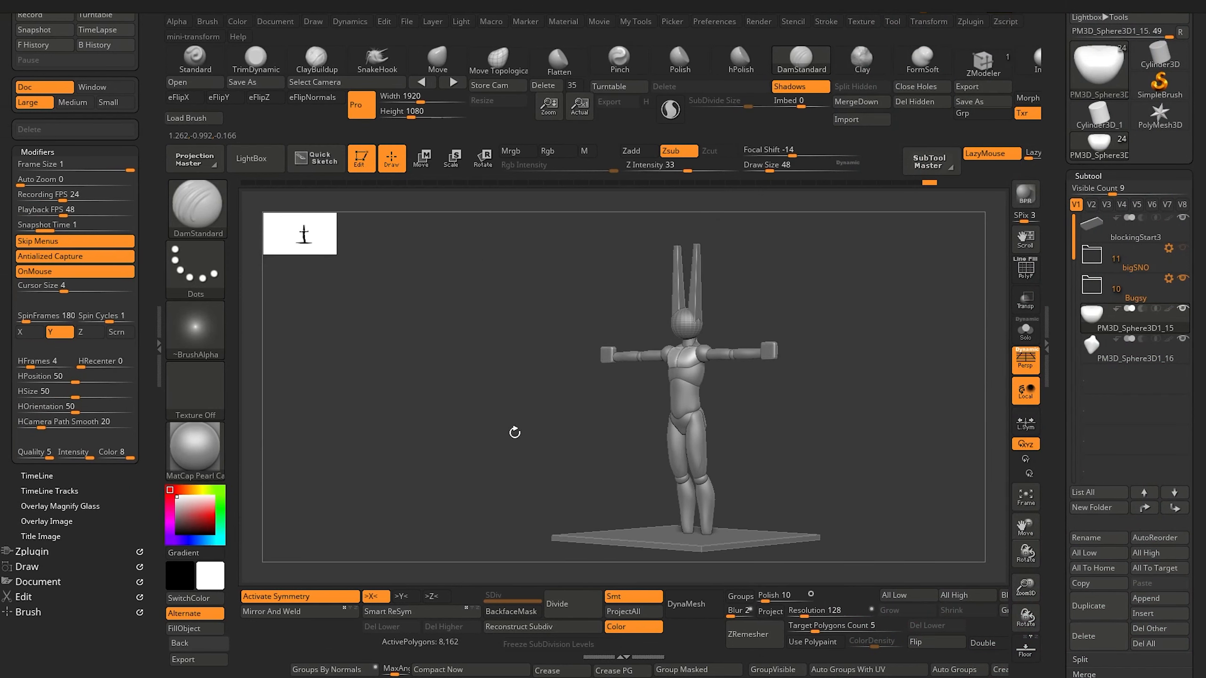
left_click_drag(468, 369, 625, 426)
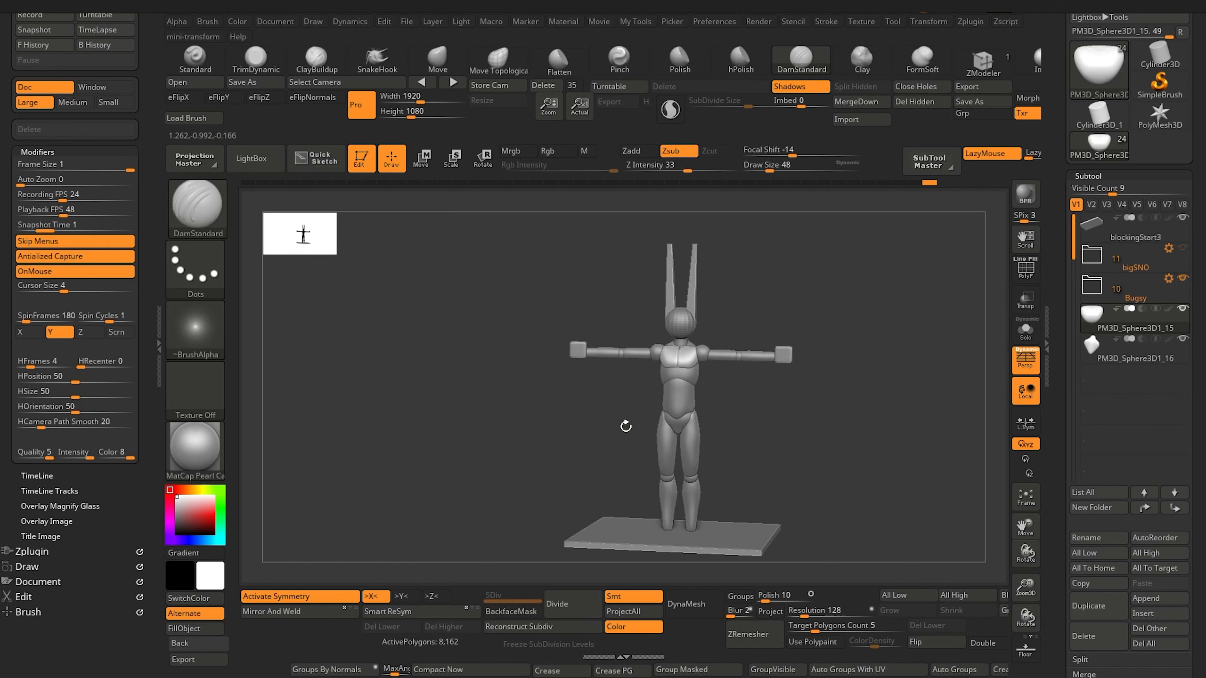
left_click_drag(530, 438, 485, 466)
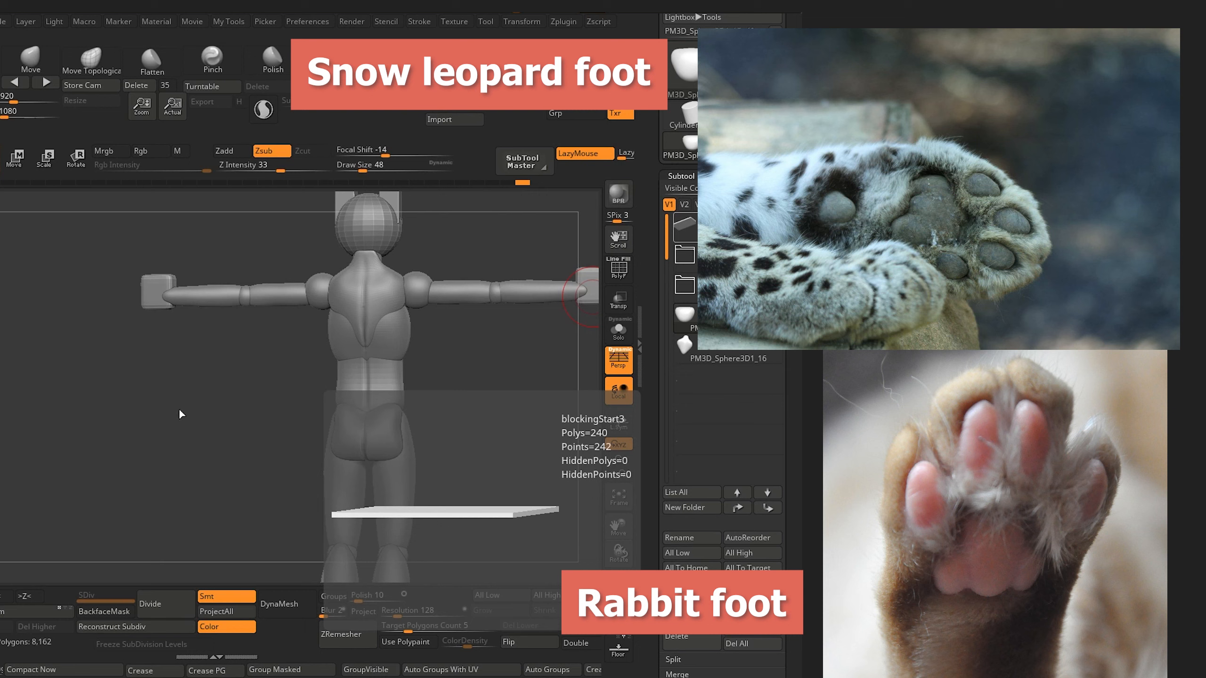
left_click_drag(179, 414, 253, 403)
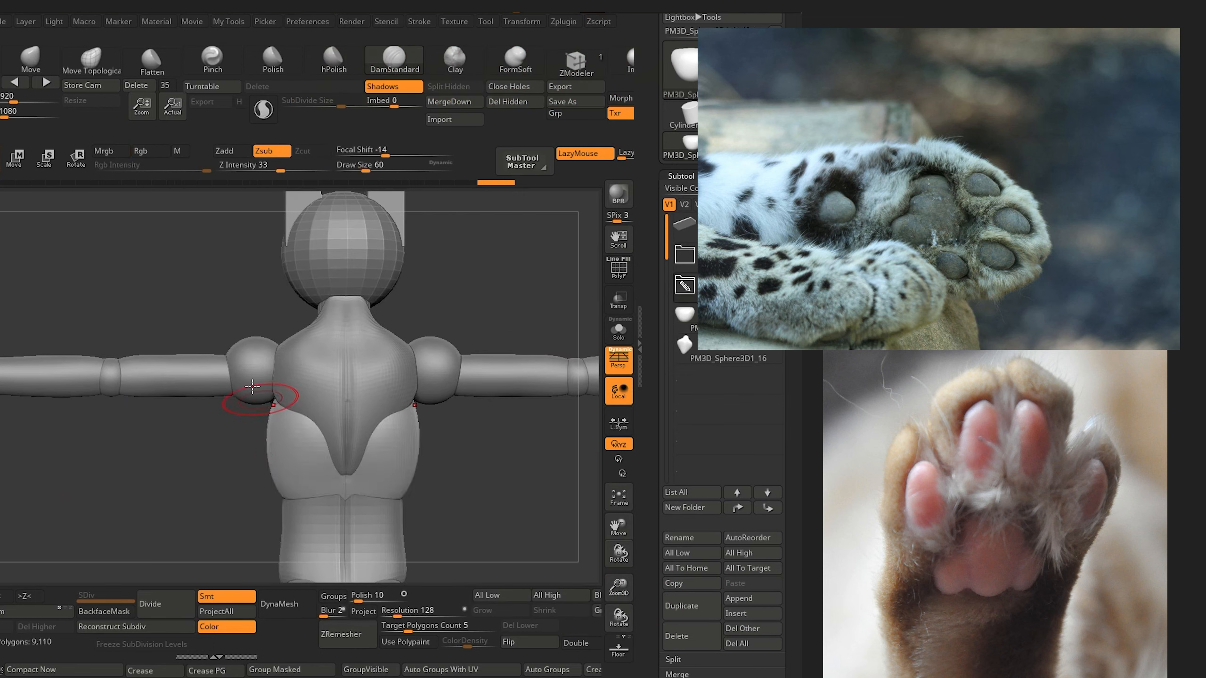
Reshape the sides of Bugsy's ribcage form below the armpits with the Move Topological brush, checking from front and back.
left_click(95, 64)
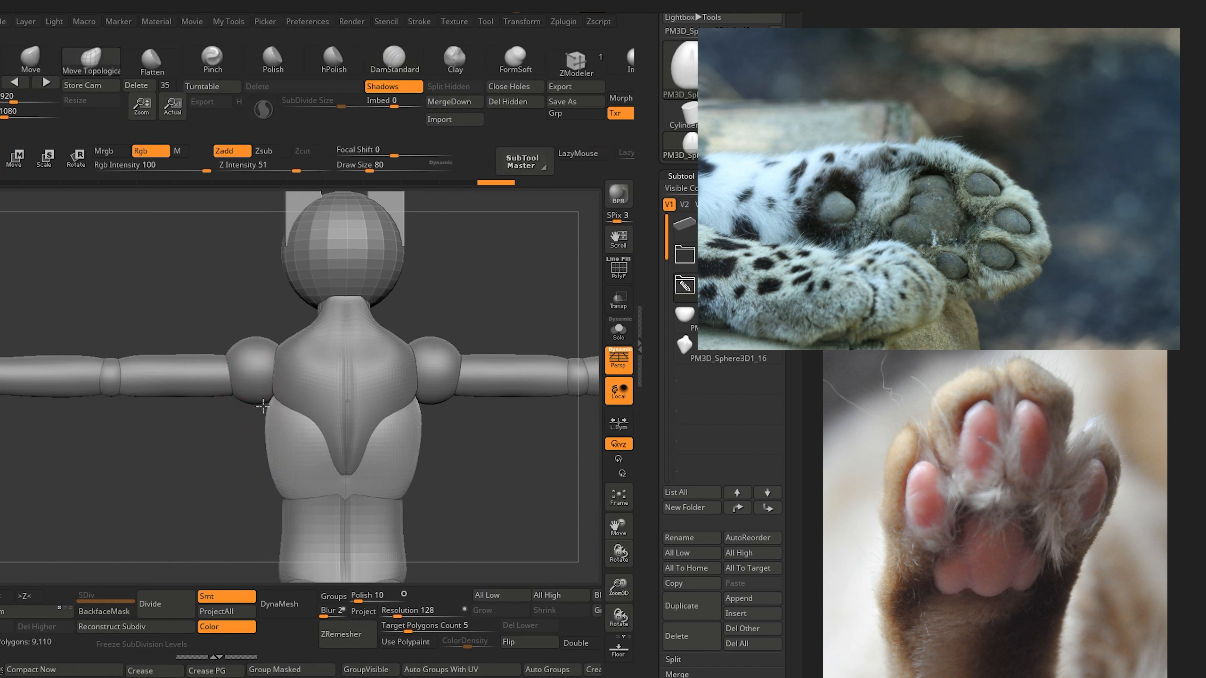
mouse_move(265, 423)
left_mouse_down()
mouse_move(247, 452)
mouse_move(358, 485)
mouse_move(266, 432)
left_mouse_up()
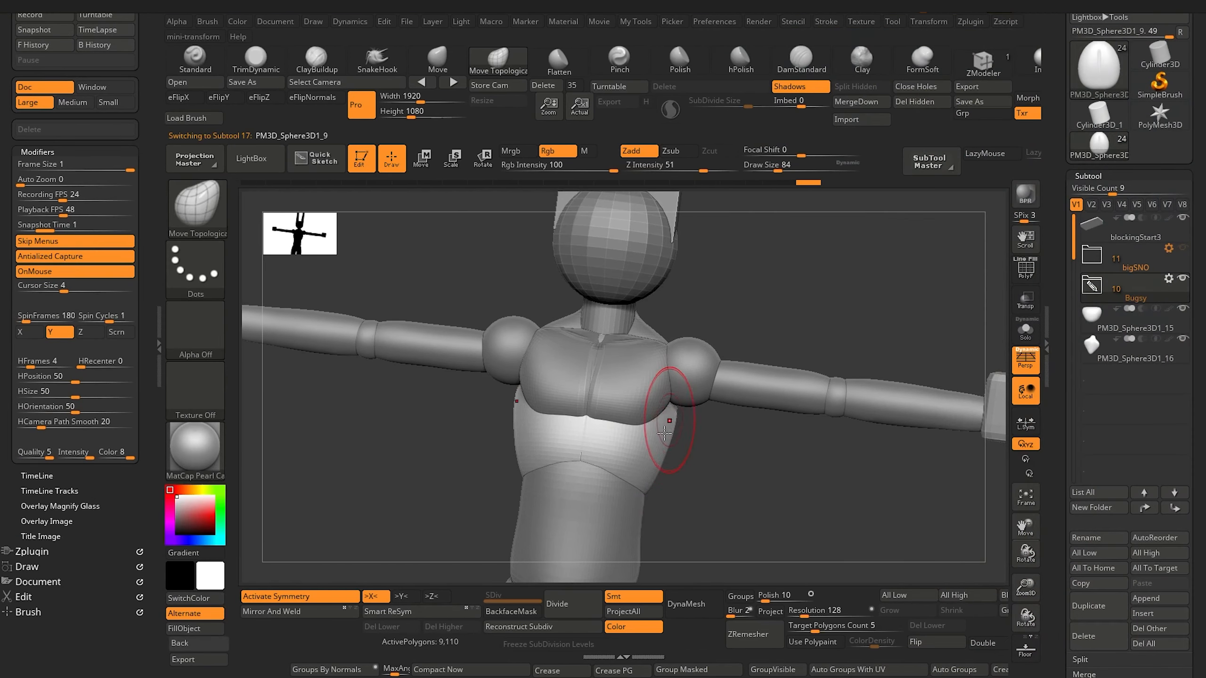
left_click_drag(734, 561, 665, 516)
left_click_drag(584, 446, 563, 432)
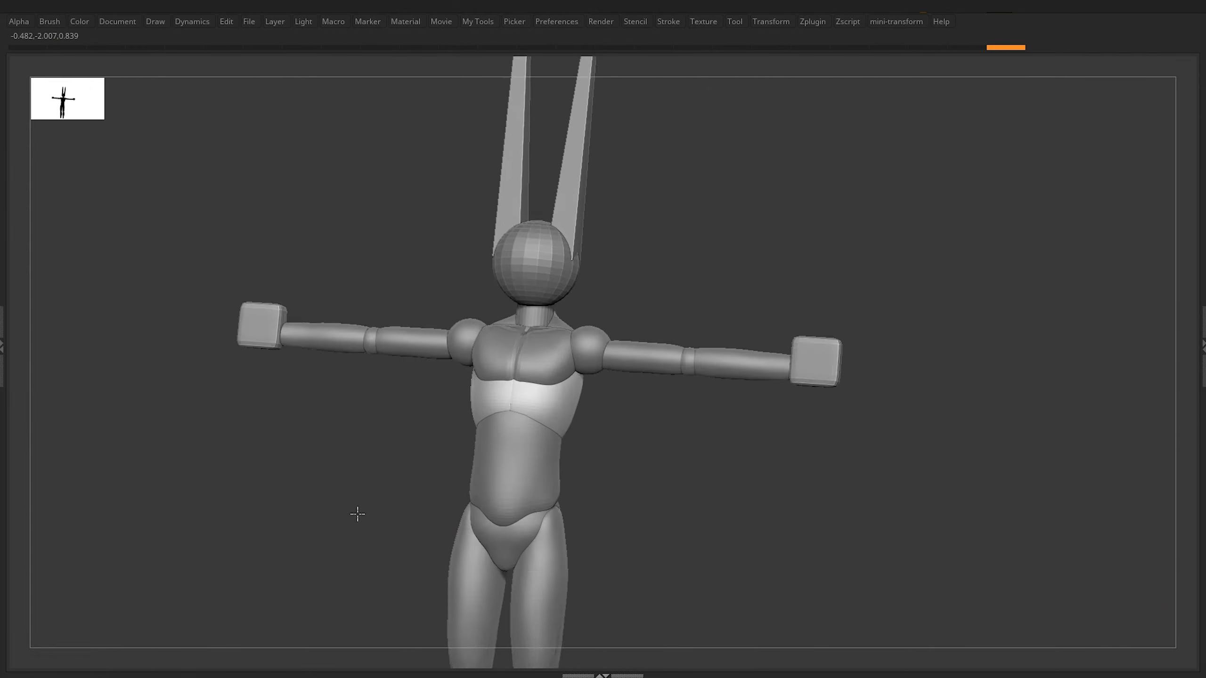
left_click_drag(357, 514, 458, 431, "alt")
left_click_drag(549, 376, 484, 398)
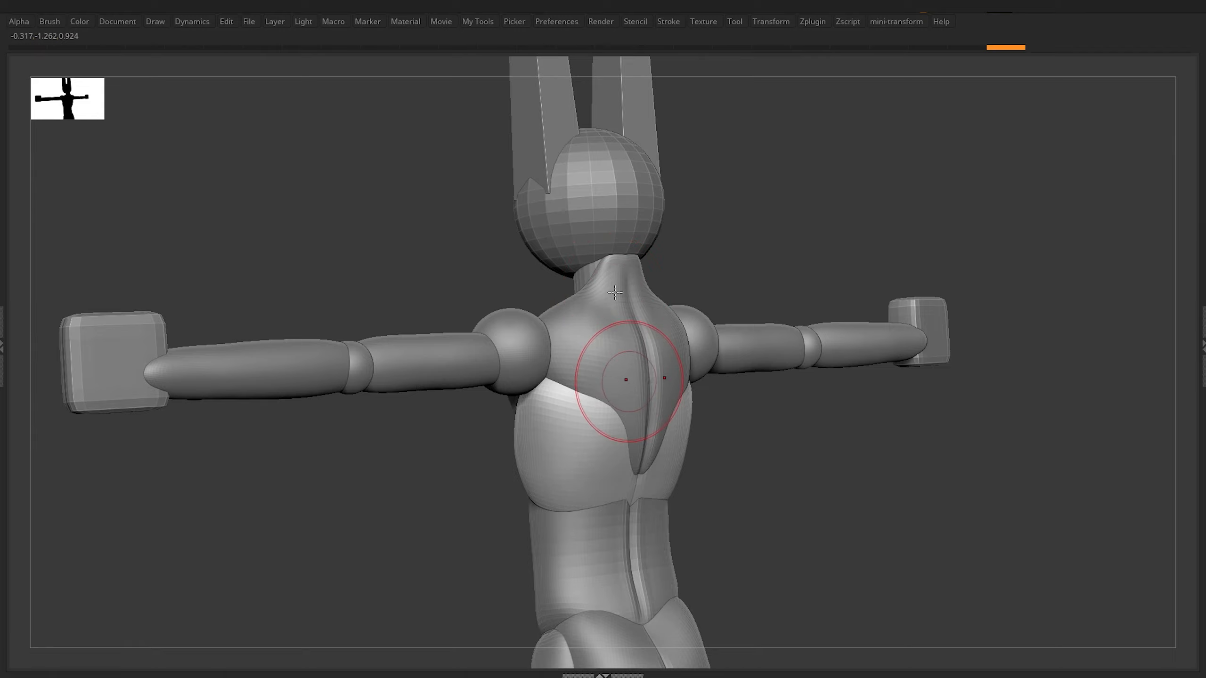
left_click_drag(463, 444, 418, 447)
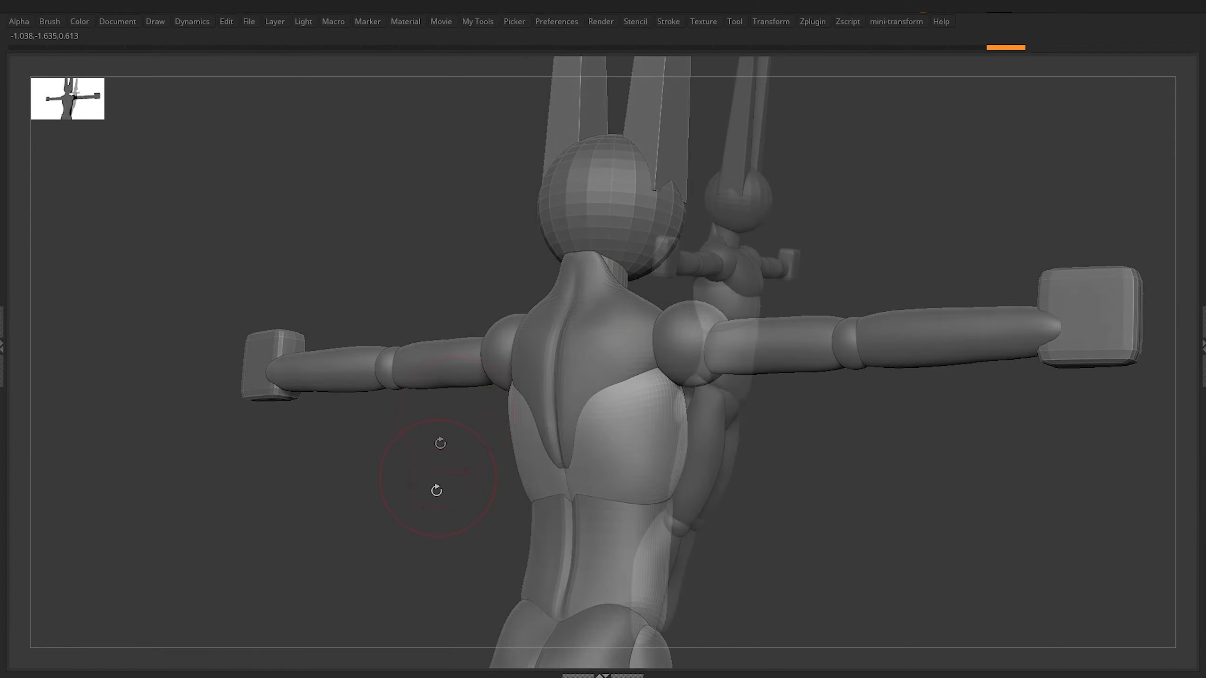
left_click_drag(436, 491, 440, 442, "shift")
Move the PM3D_Sphere3D1_15 and PM3D_Sphere3D1_16 subtools into the Bugsy folder and collapse the folder.
left_click(1200, 345)
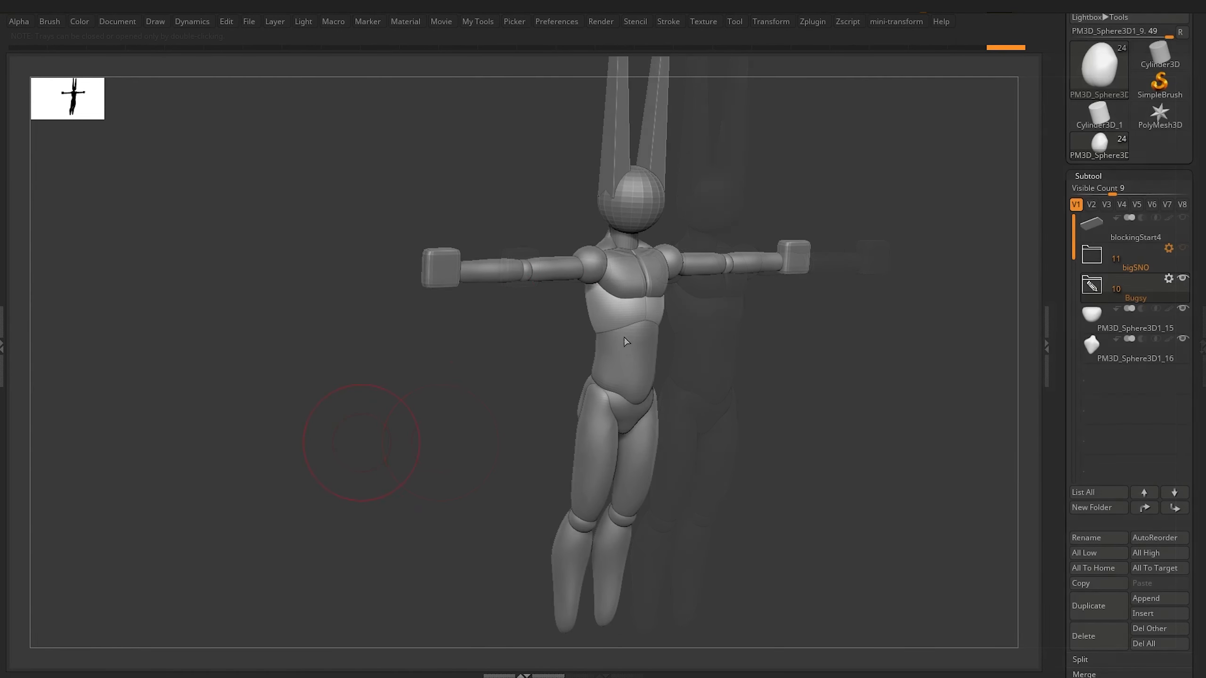
left_click(1093, 290)
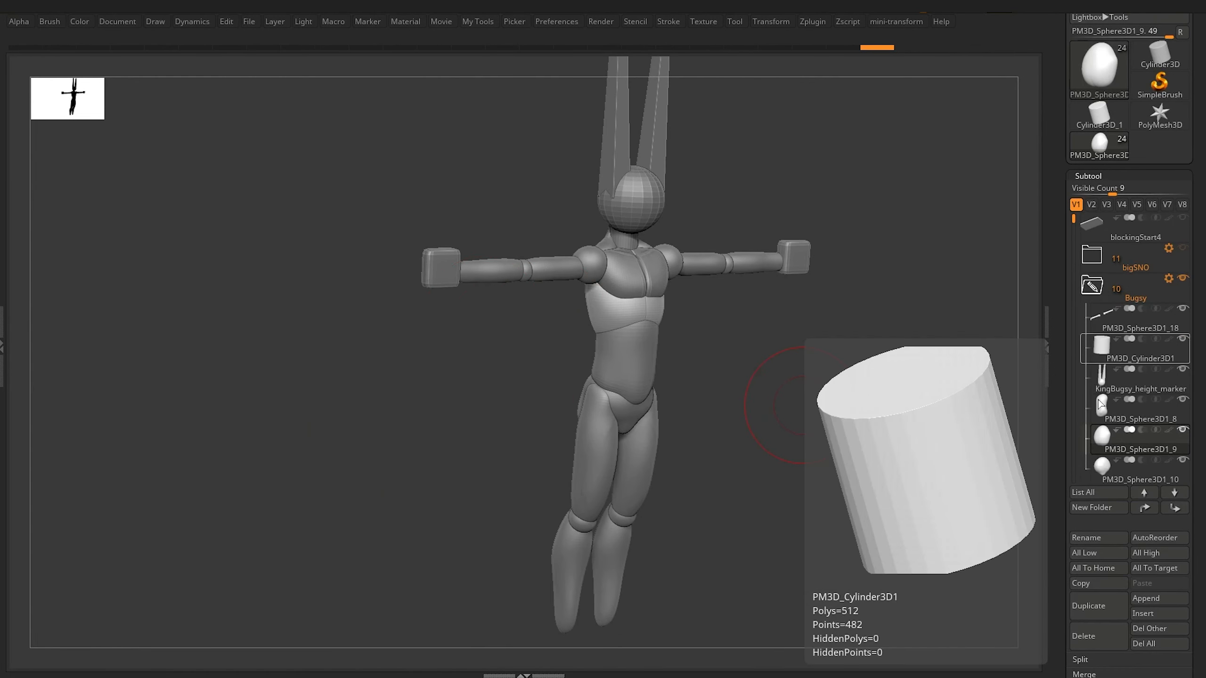
left_click_drag(1073, 229, 1074, 322)
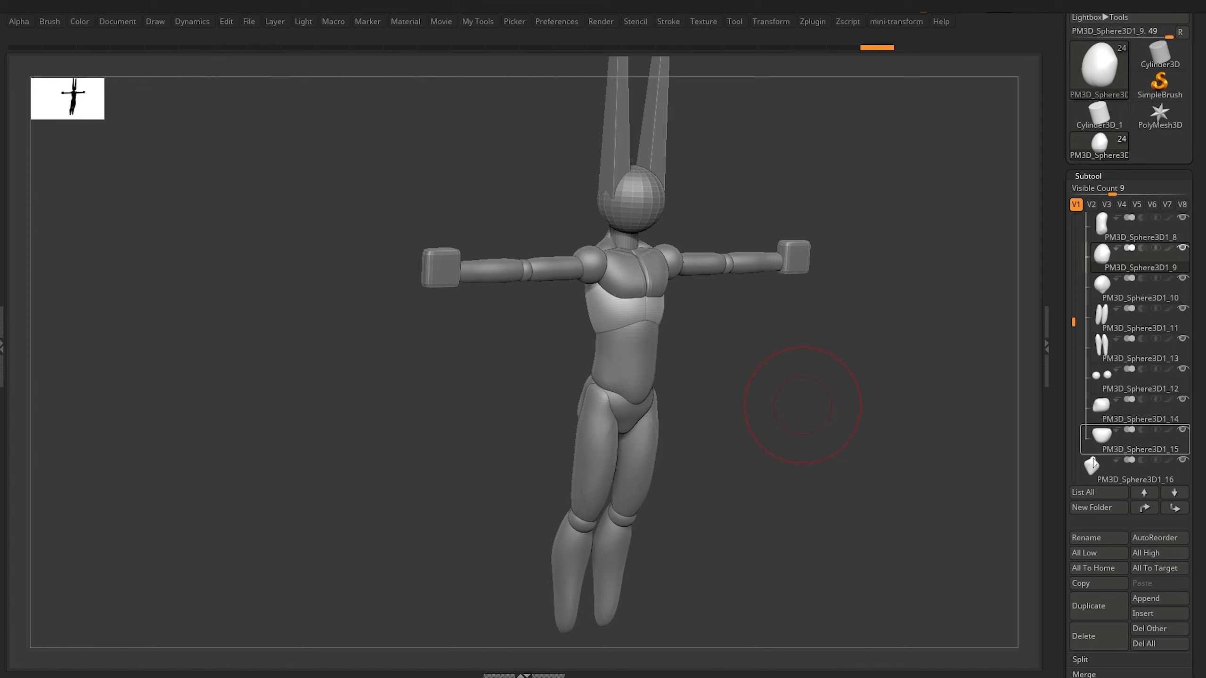
left_click(1085, 319)
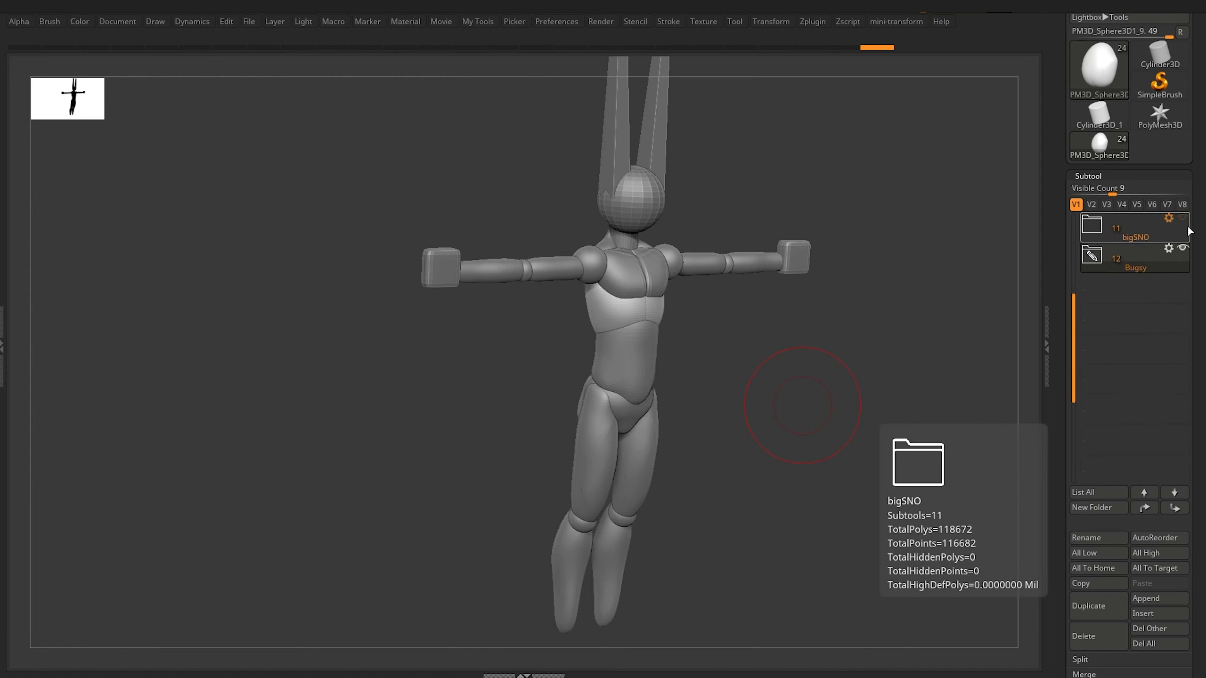
Hide the Bugsy folder, show the bigSNO folder and the blockingStart4 platform, and make BigSNO_height_marker the active subtool.
left_click(1183, 247)
left_click(1183, 248)
left_click(1092, 224)
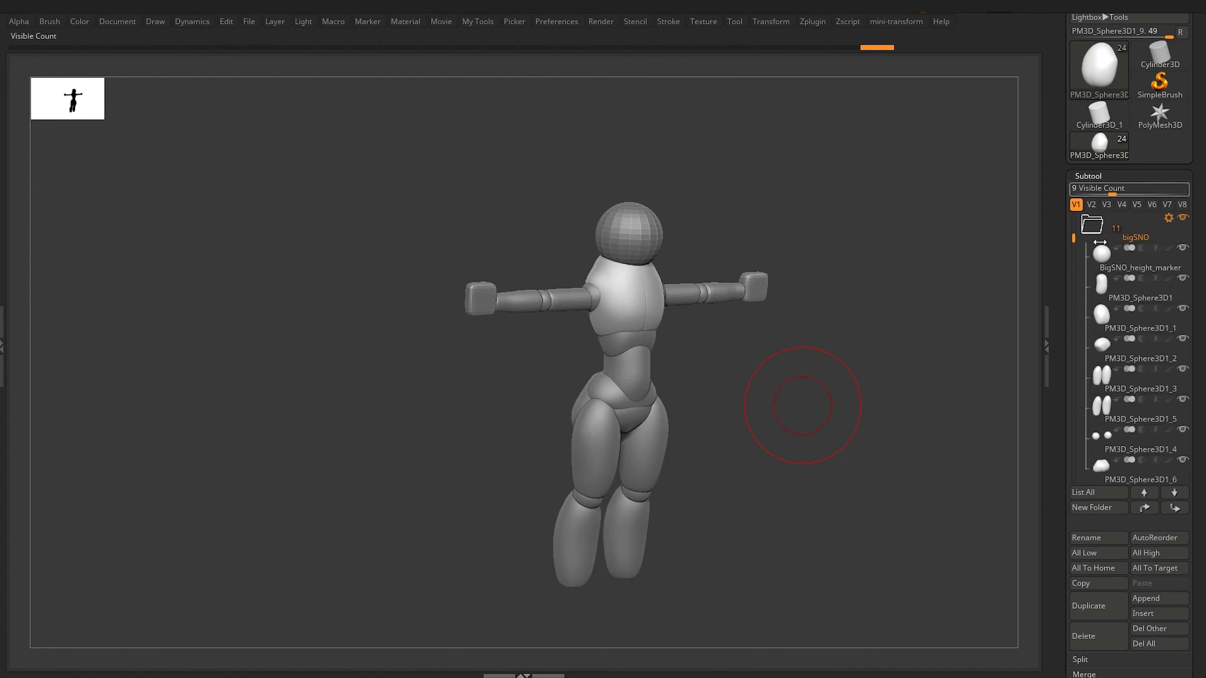
left_click(1097, 261)
left_click_drag(363, 387, 297, 340)
left_click_drag(368, 434, 351, 366, "alt")
left_click_drag(1073, 235, 1074, 206)
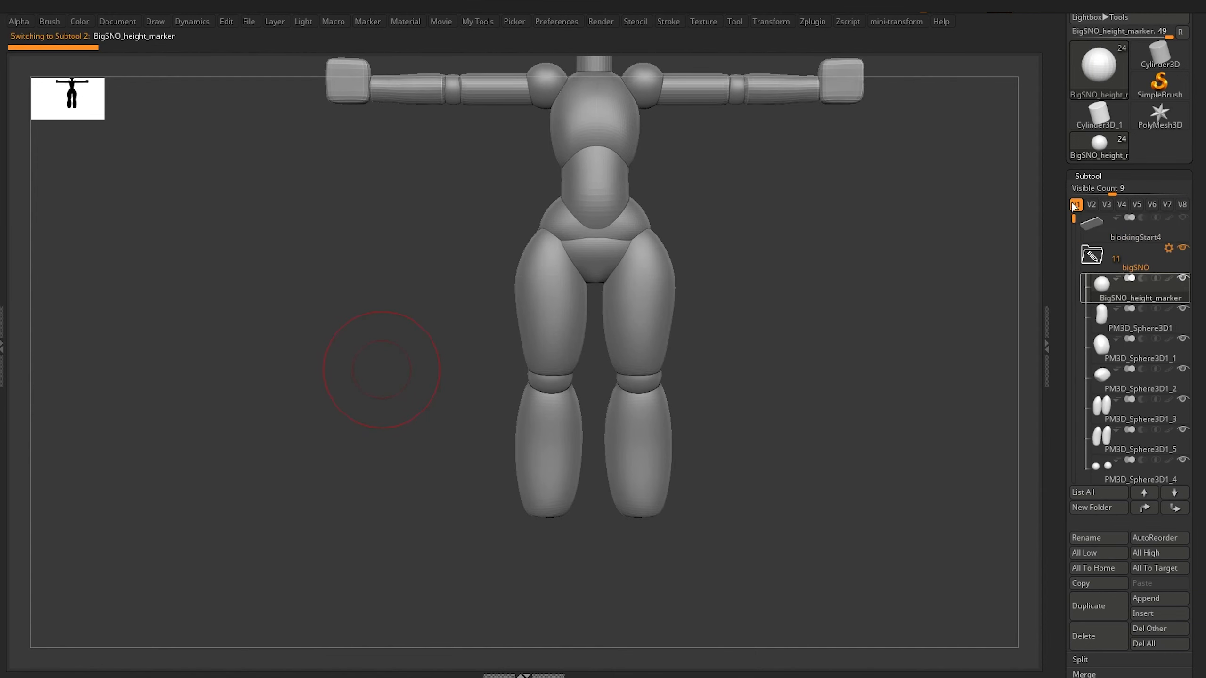
left_click(1182, 218)
left_click_drag(341, 390, 383, 386)
left_click_drag(306, 401, 304, 369, "alt")
left_click_drag(285, 392, 444, 256)
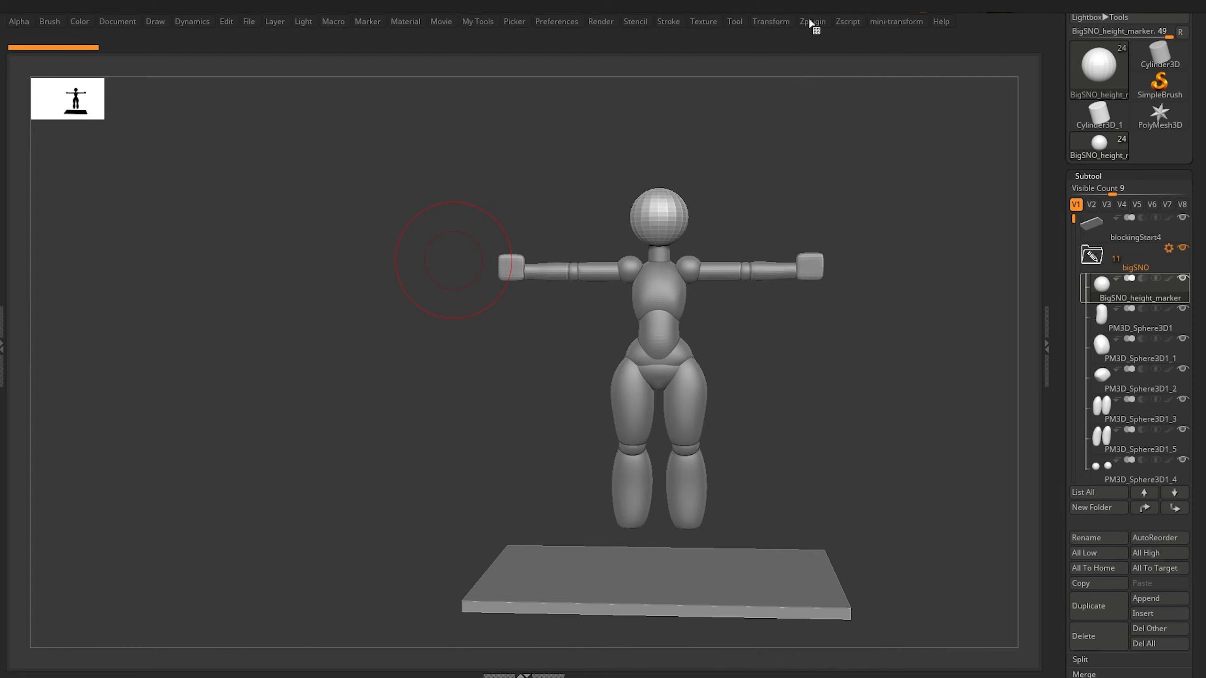
Combine the visible bigSNO subtools and platform into one posing mesh with Transpose Master's TPoseMesh.
key("Tab")
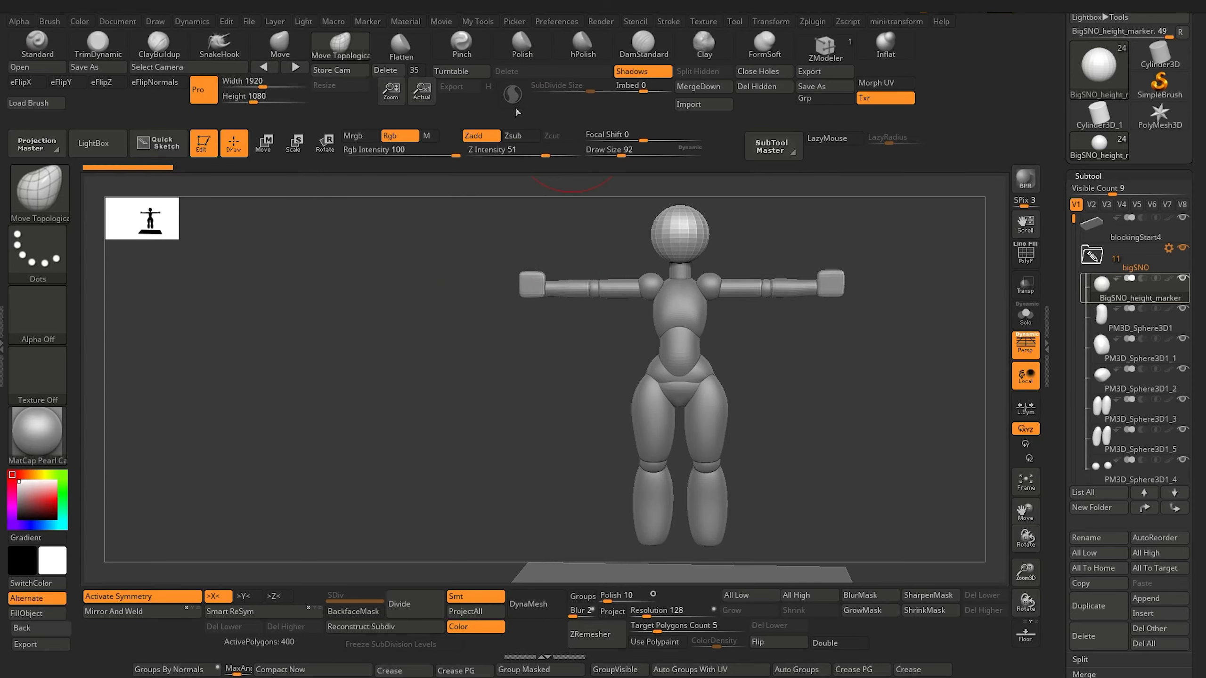
mouse_move(1096, 270)
left_click(812, 21)
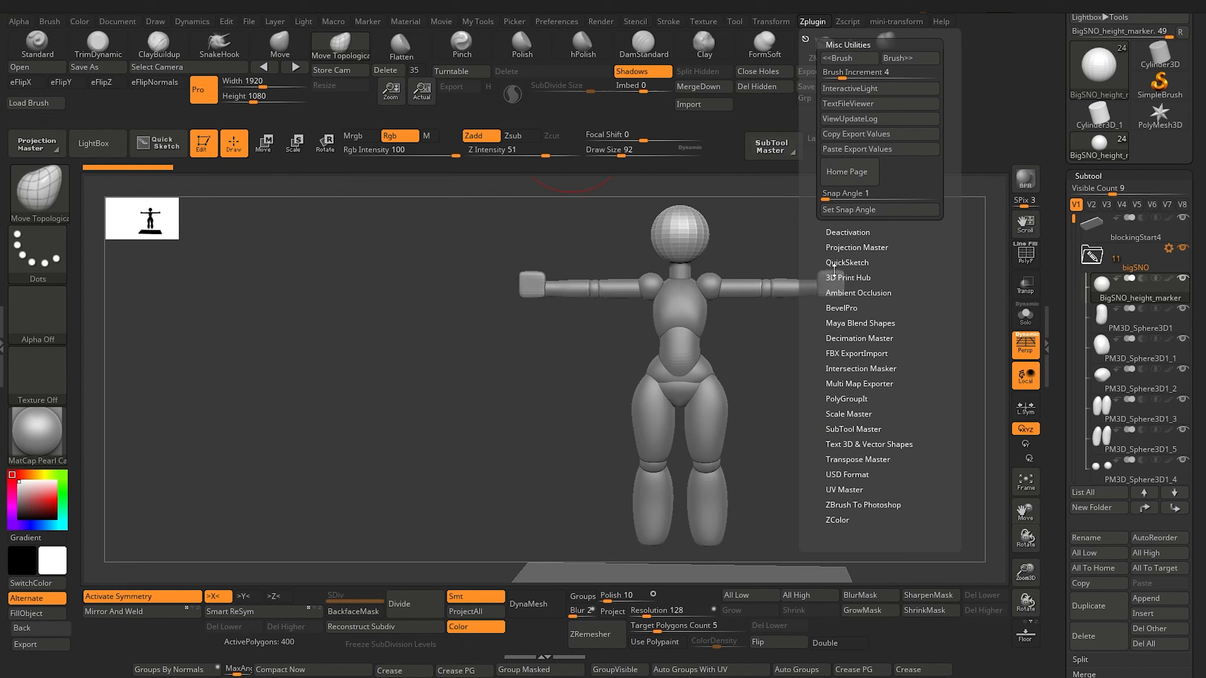
left_click(836, 45)
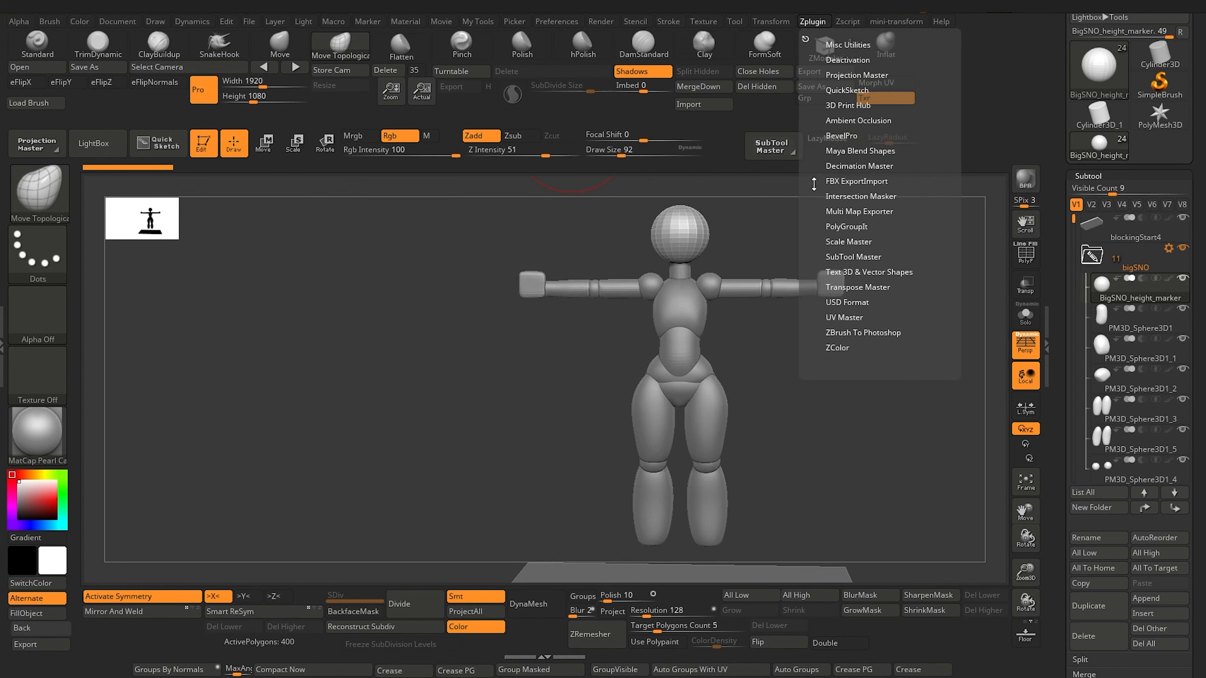
left_click(834, 285)
left_click(845, 311)
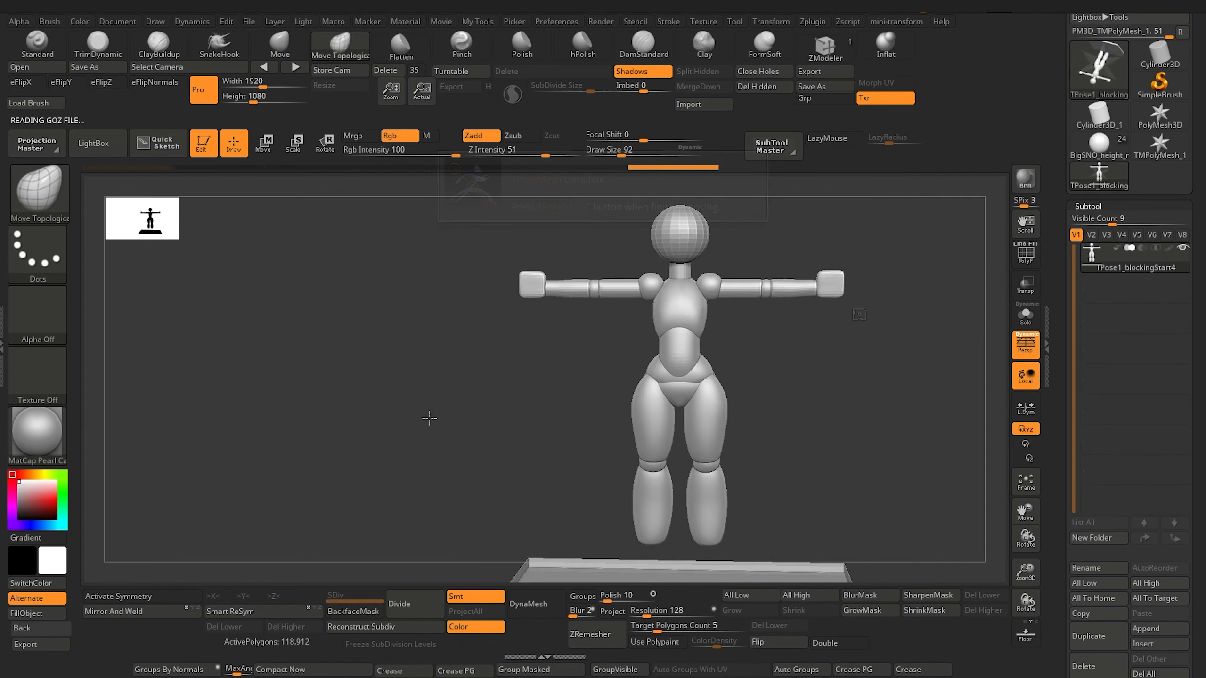
Mask everything except bigSNO's thighs, knees and lower legs, and turn off perspective.
left_click(649, 436, "ctrl+shift")
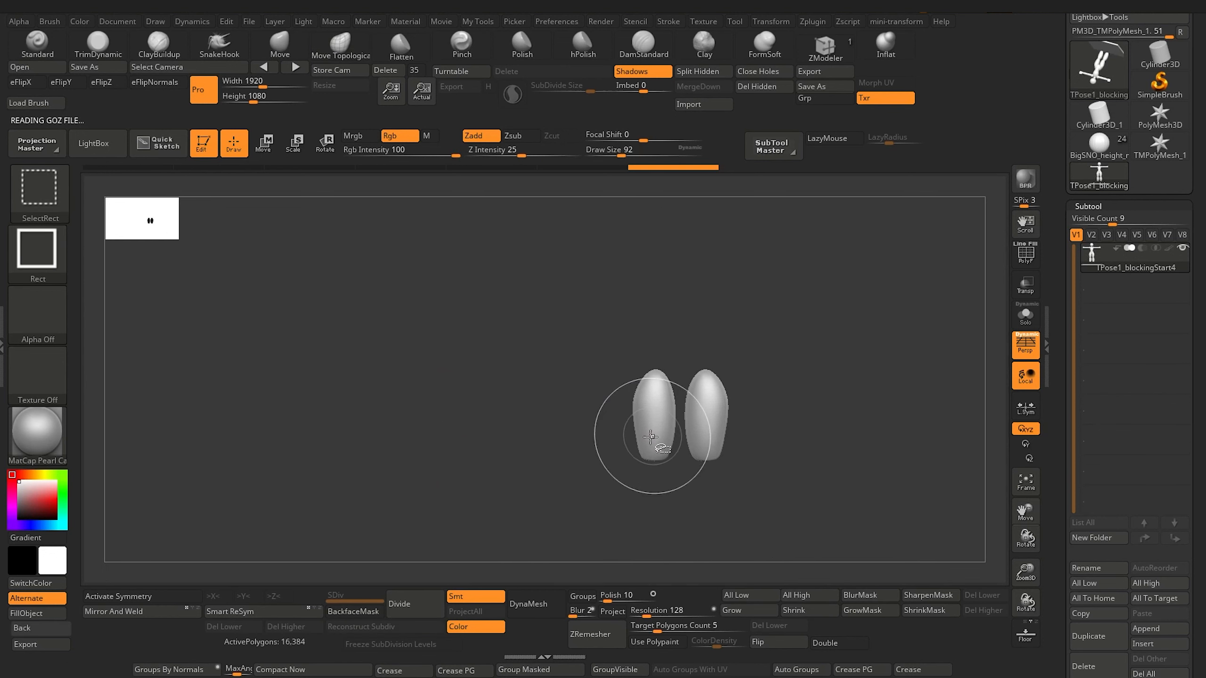
left_click(576, 439, "ctrl+shift")
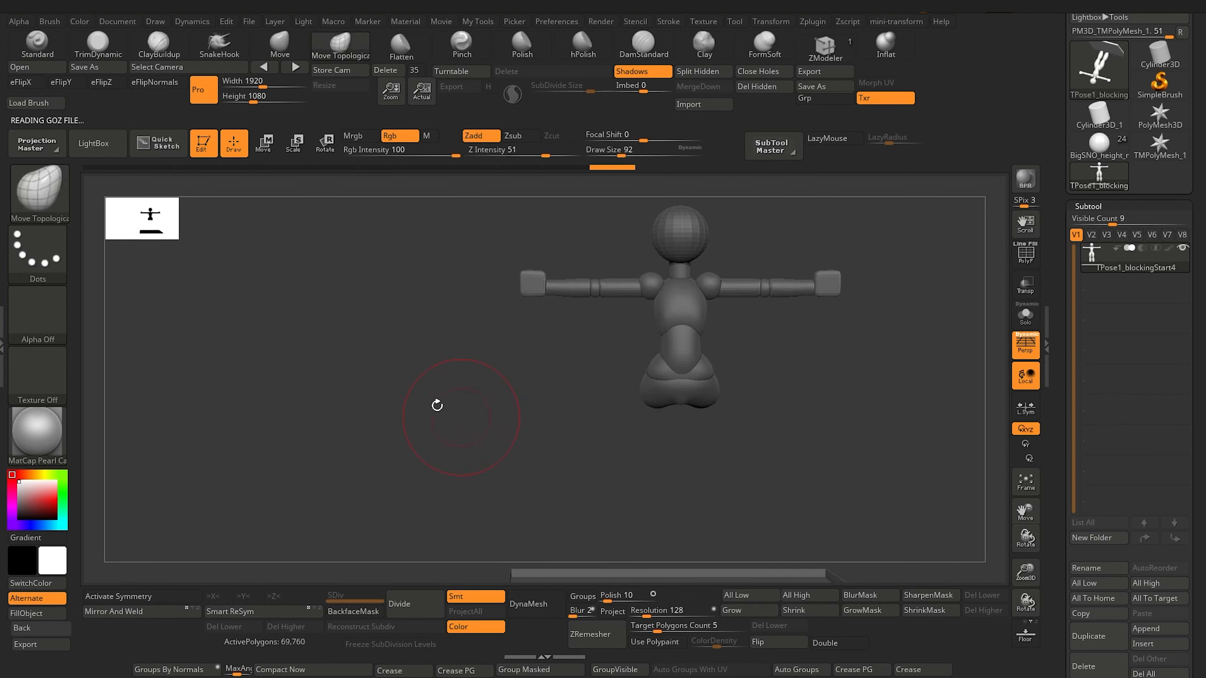
left_click(1025, 352)
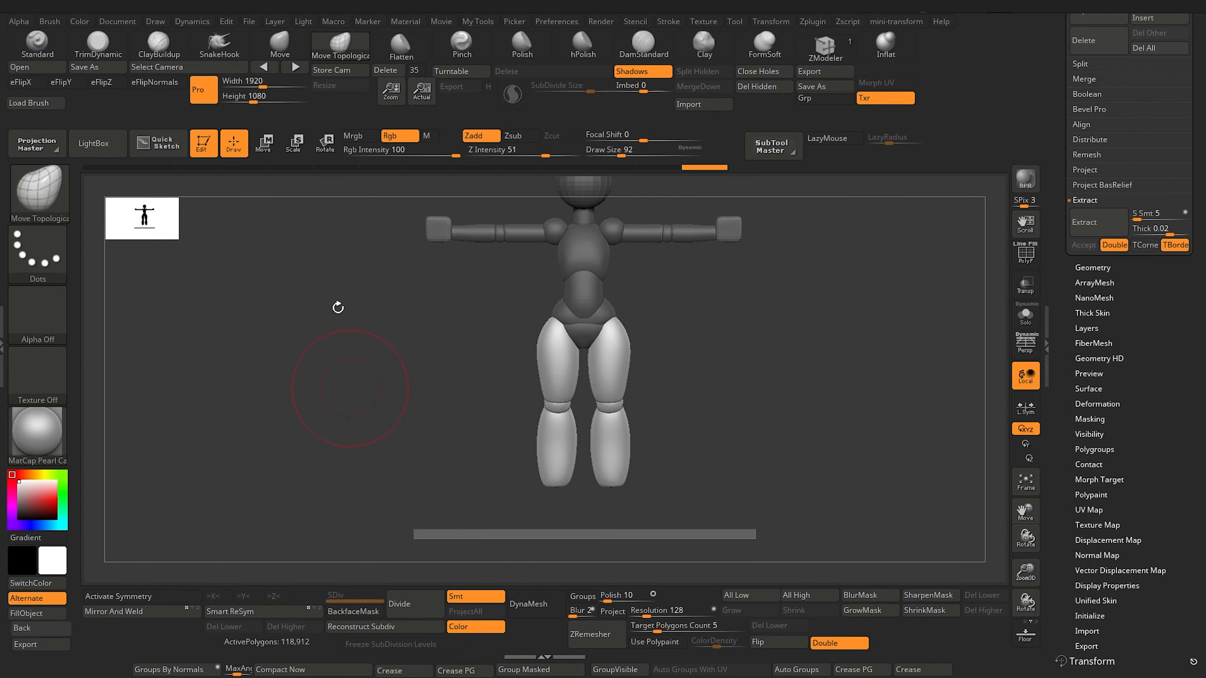
Lengthen bigSNO's unmasked legs toward the platform by scaling them from the hips along Y by about 1.19.
left_click(294, 144)
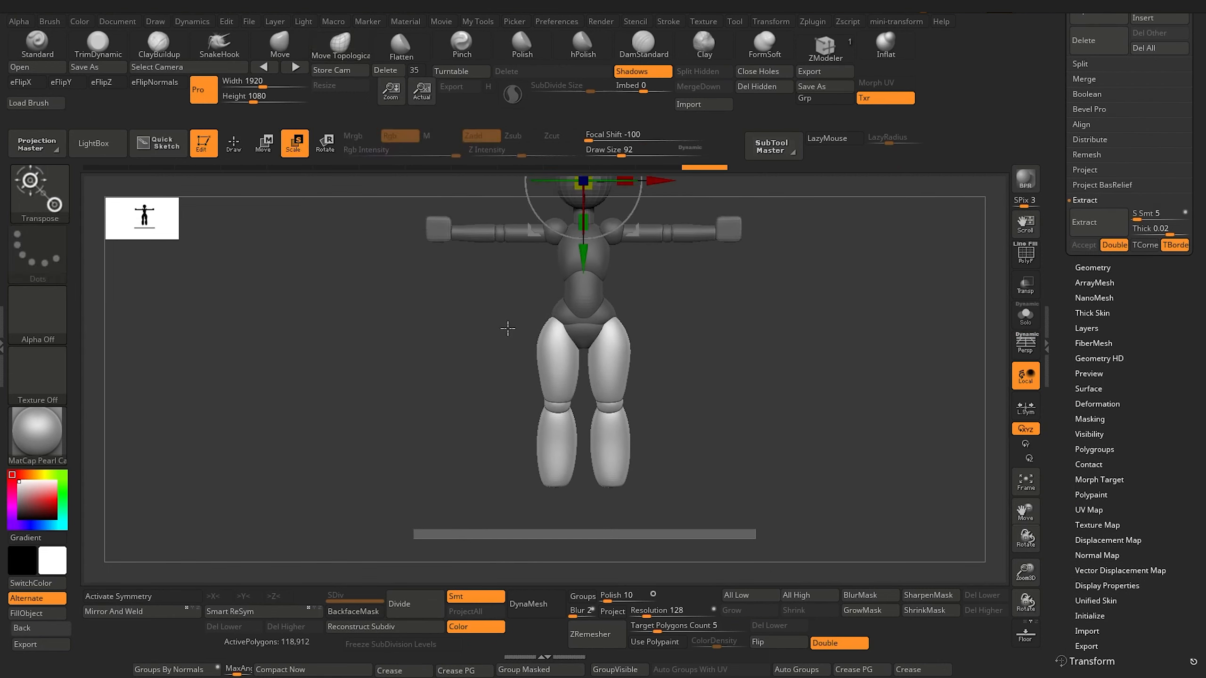
left_click_drag(468, 325, 480, 399, "alt")
left_click_drag(547, 303, 426, 348, "alt")
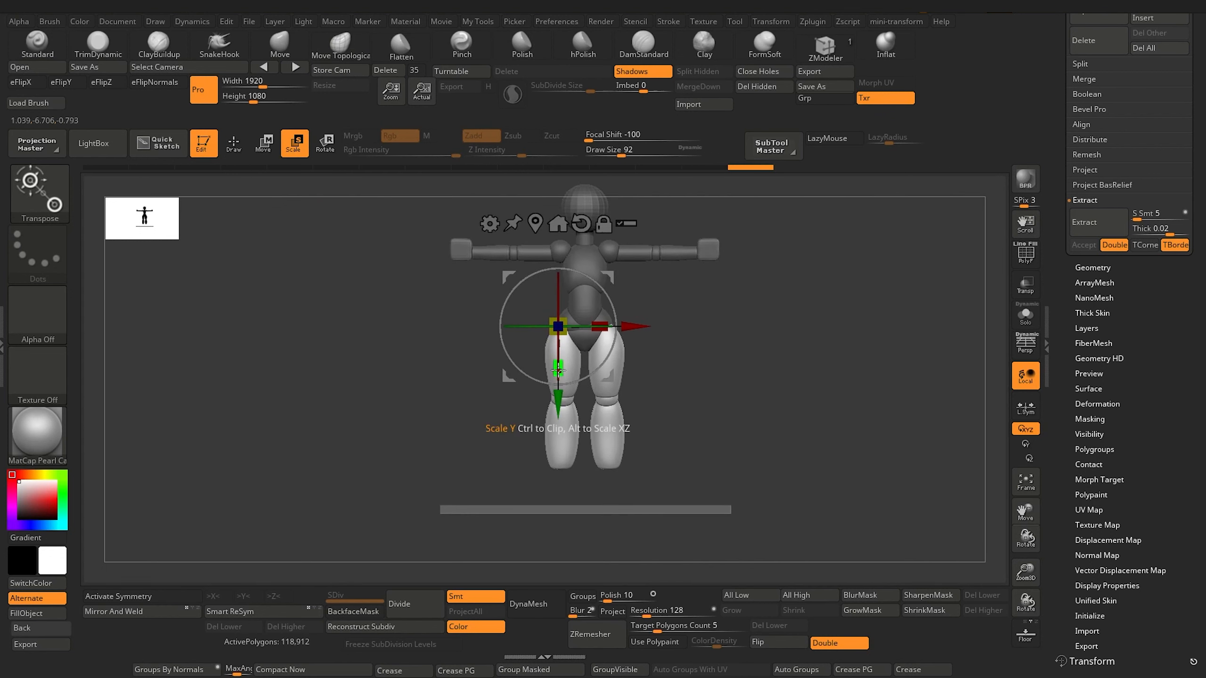
left_click_drag(556, 374, 556, 383)
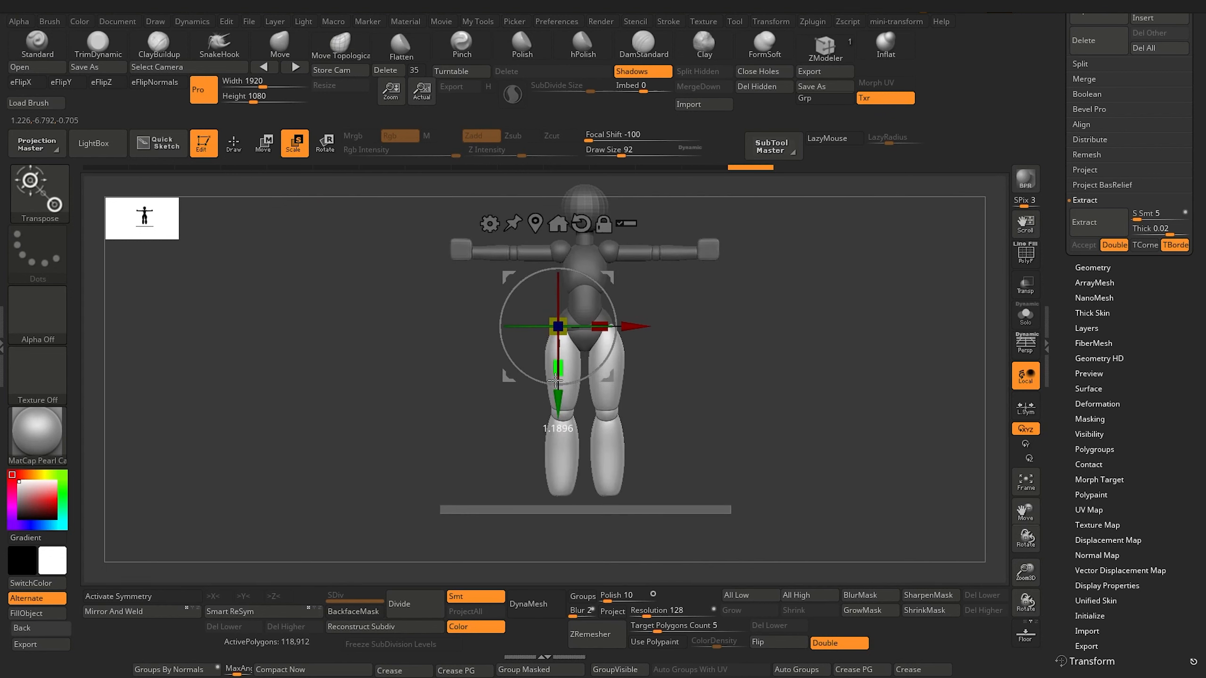
left_click_drag(312, 344, 389, 374)
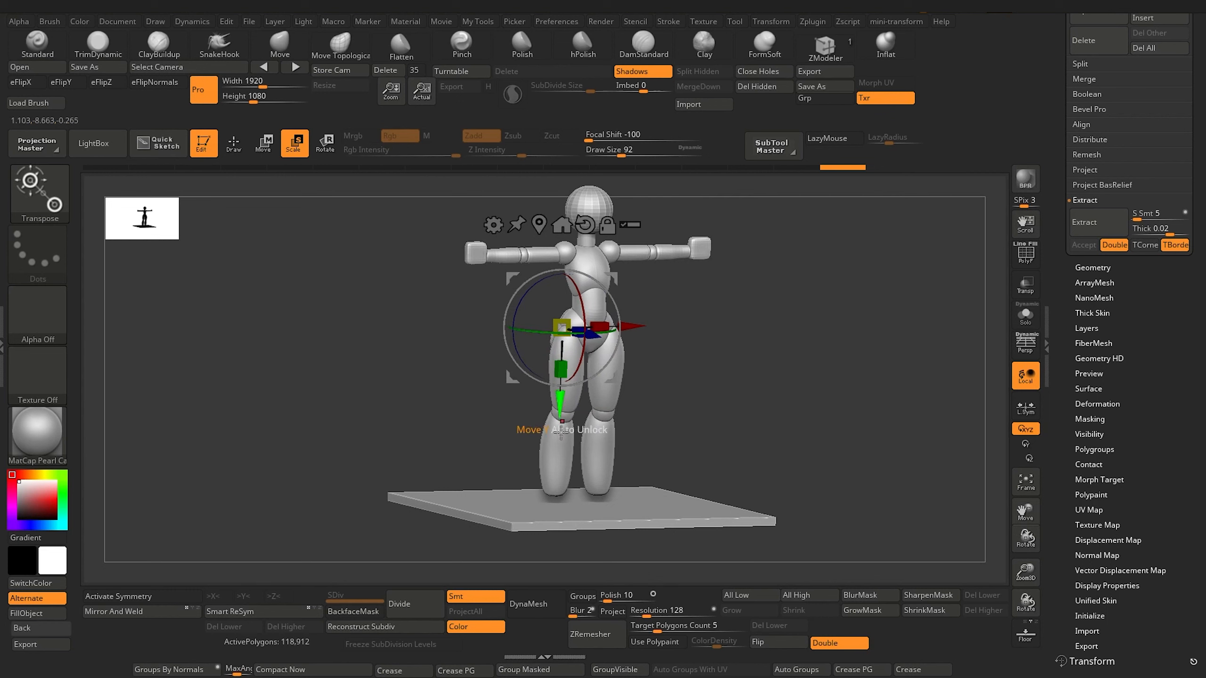
Transfer the lengthened-leg pose back to the original subtools with Transpose Master's TPose|SubT.
left_click_drag(615, 478, 681, 463)
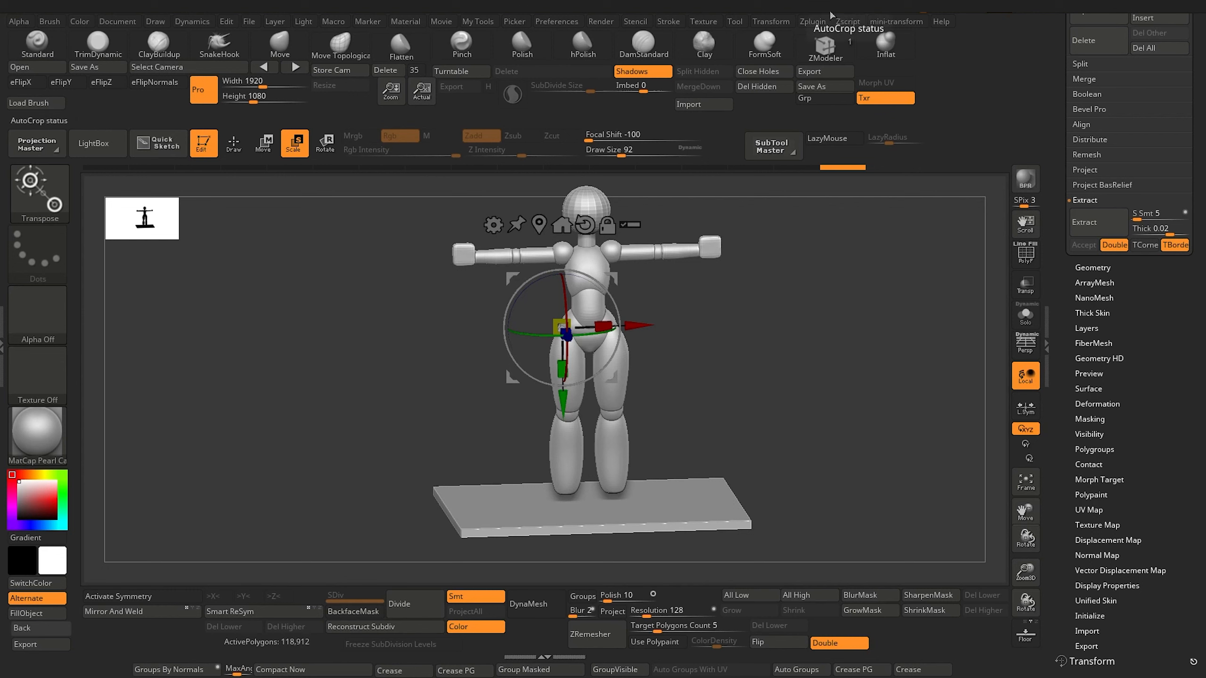
left_click(817, 21)
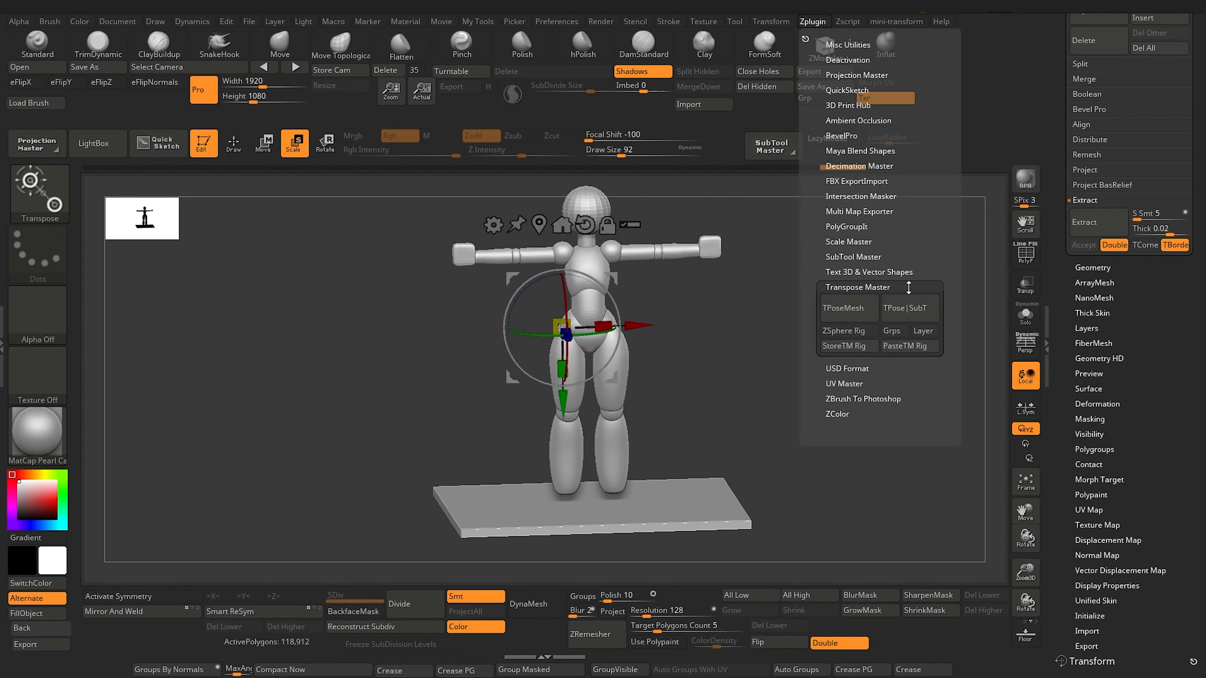
left_click(911, 309)
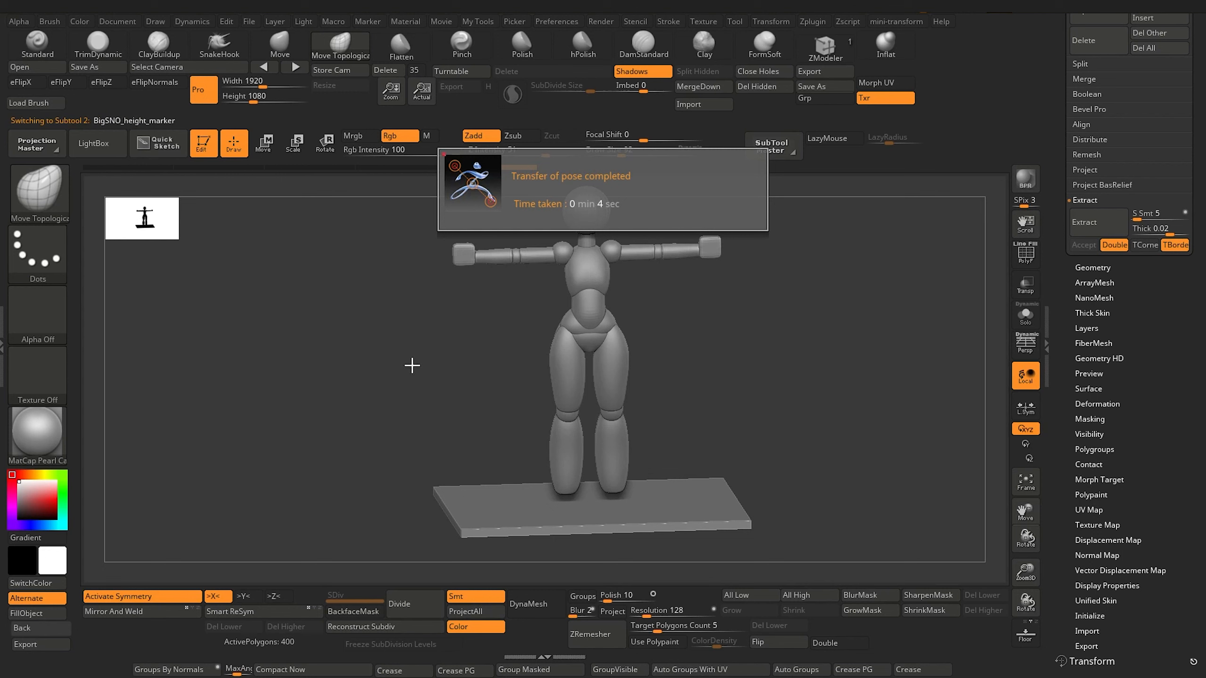
Reshape bigSNO's pelvis and the crotch form between the thighs with an enlarged Move Topological brush.
mouse_move(367, 388)
left_mouse_down()
mouse_move(396, 396)
mouse_move(386, 406)
mouse_move(401, 439)
mouse_move(410, 431)
mouse_move(399, 436)
mouse_move(417, 438)
mouse_move(403, 436)
mouse_move(414, 458)
mouse_move(398, 469)
mouse_move(391, 423)
mouse_move(413, 424)
left_mouse_up()
left_click_drag(507, 416, 505, 390)
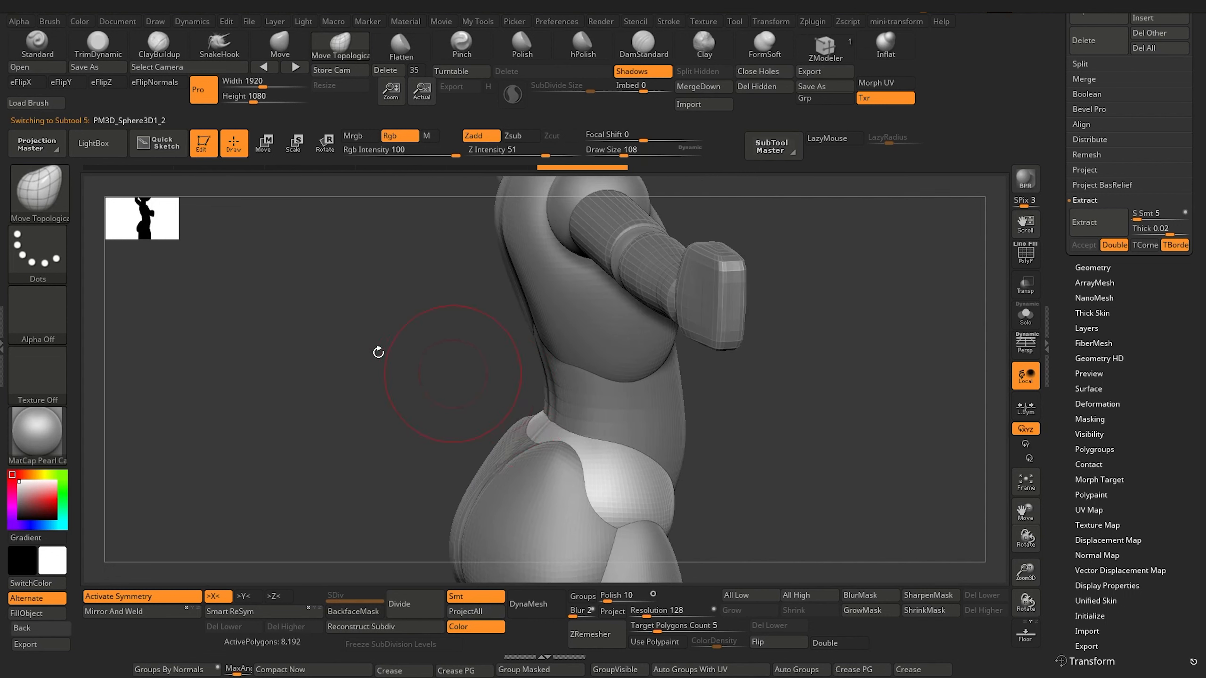
left_click_drag(377, 350, 591, 388)
left_click(1024, 317)
left_click(1025, 318)
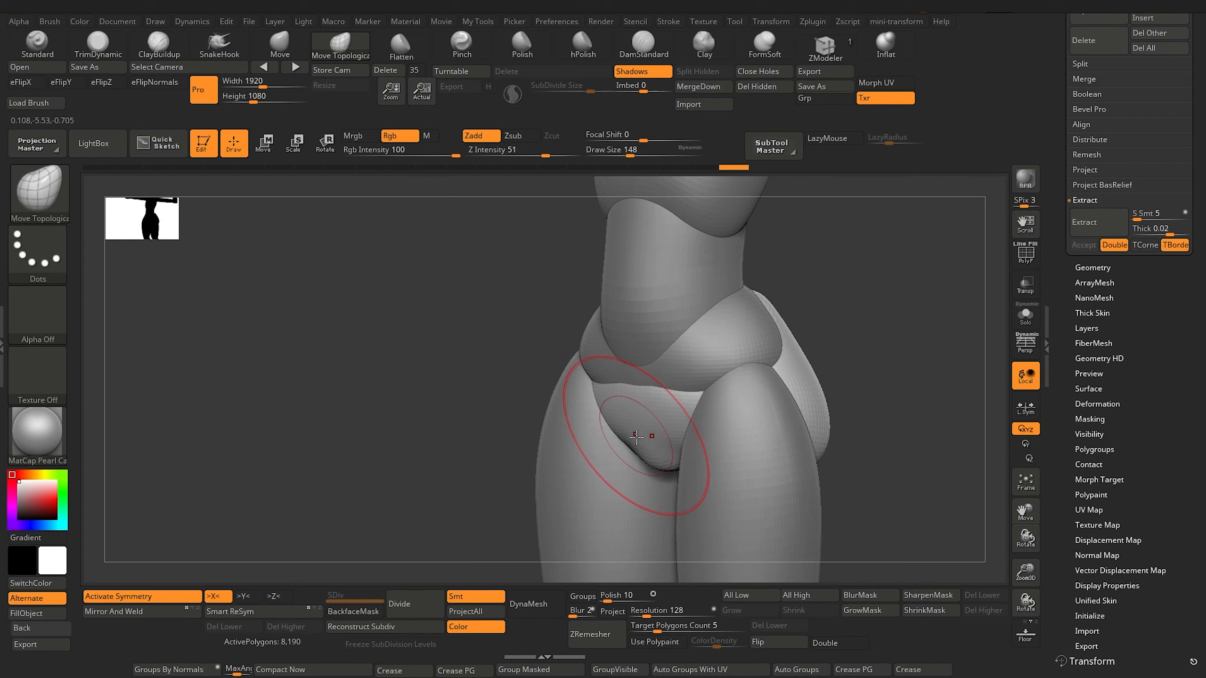
key("bracketright")
left_click_drag(645, 447, 668, 447)
mouse_move(450, 362)
left_mouse_down()
mouse_move(487, 366)
mouse_move(546, 418)
left_mouse_up()
left_click_drag(520, 370, 653, 438)
Adjust the upper edge of bigSNO's buttocks and the back of the pelvis form with the Move Topological brush.
left_click_drag(409, 418, 275, 249, "alt")
left_click_drag(275, 249, 470, 551, "shift")
mouse_move(411, 434)
left_mouse_down("alt")
mouse_move(371, 415)
mouse_move(264, 415)
mouse_move(255, 431)
left_mouse_up("alt")
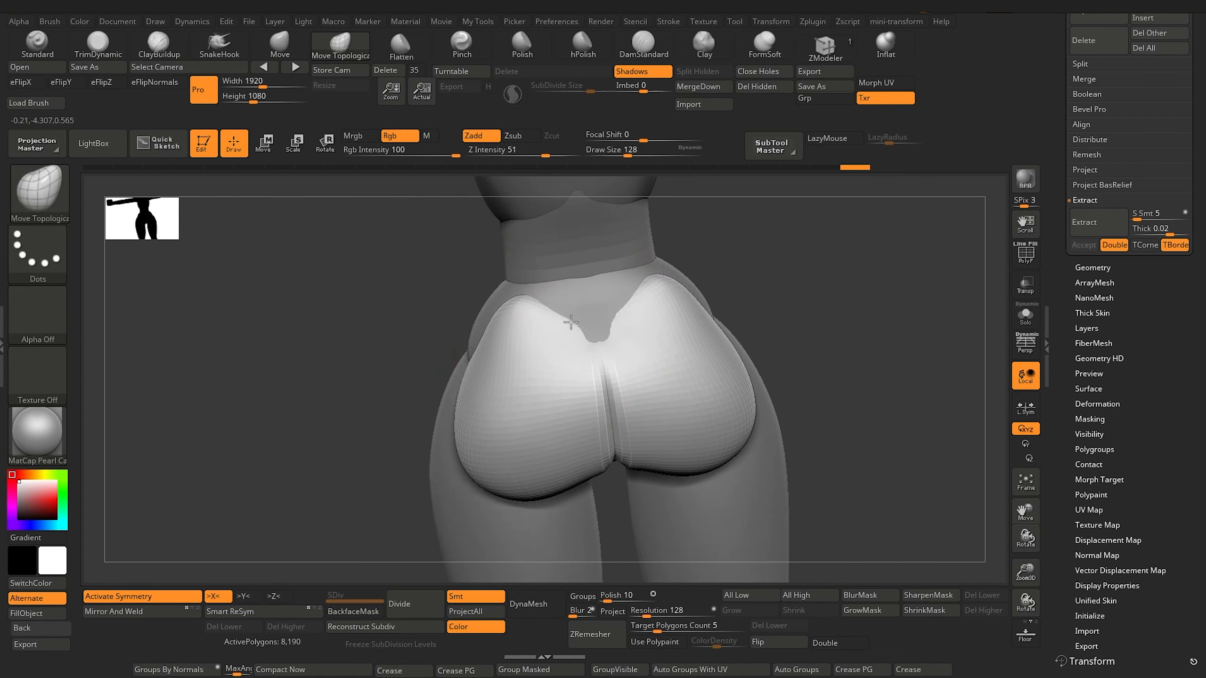
left_click_drag(358, 302, 486, 275)
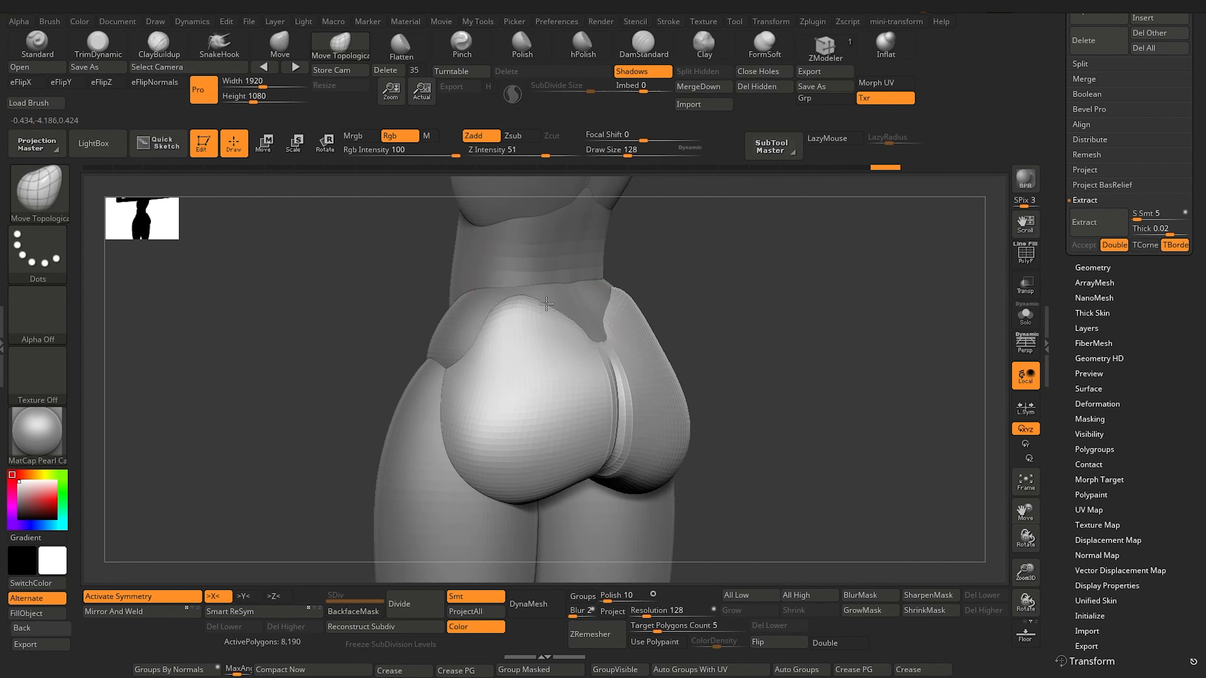
left_click_drag(546, 301, 544, 302)
left_click_drag(404, 292, 304, 290)
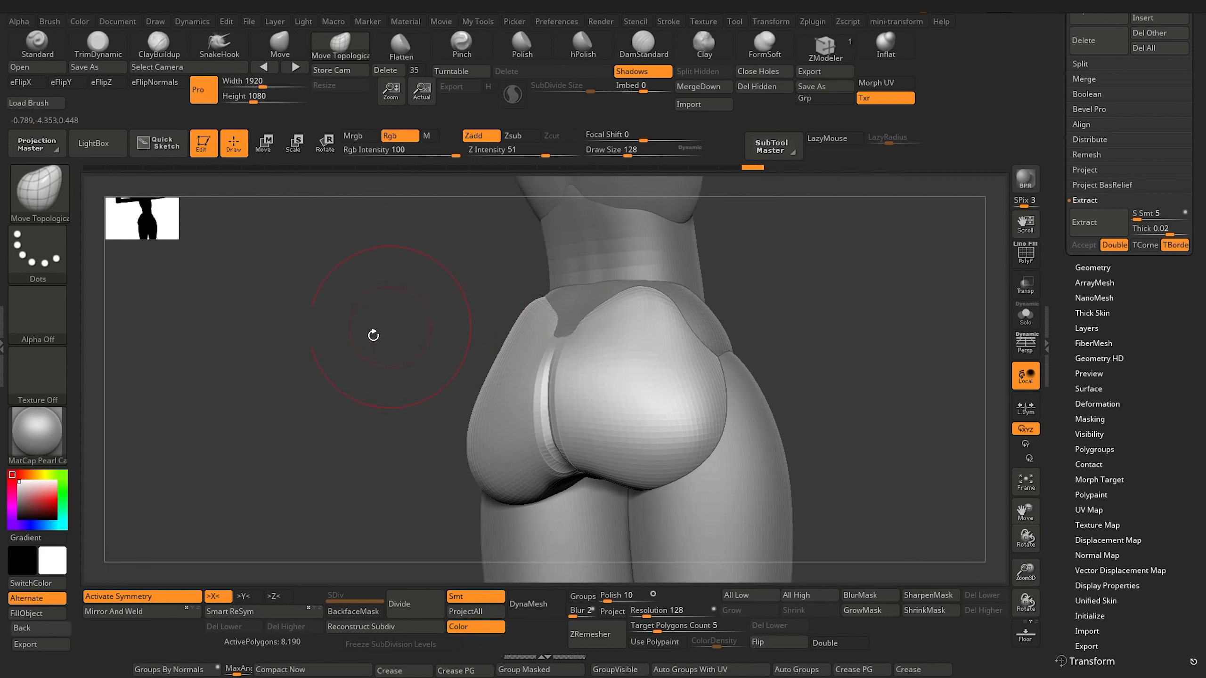
left_click_drag(373, 335, 345, 374)
left_click(639, 314, "alt")
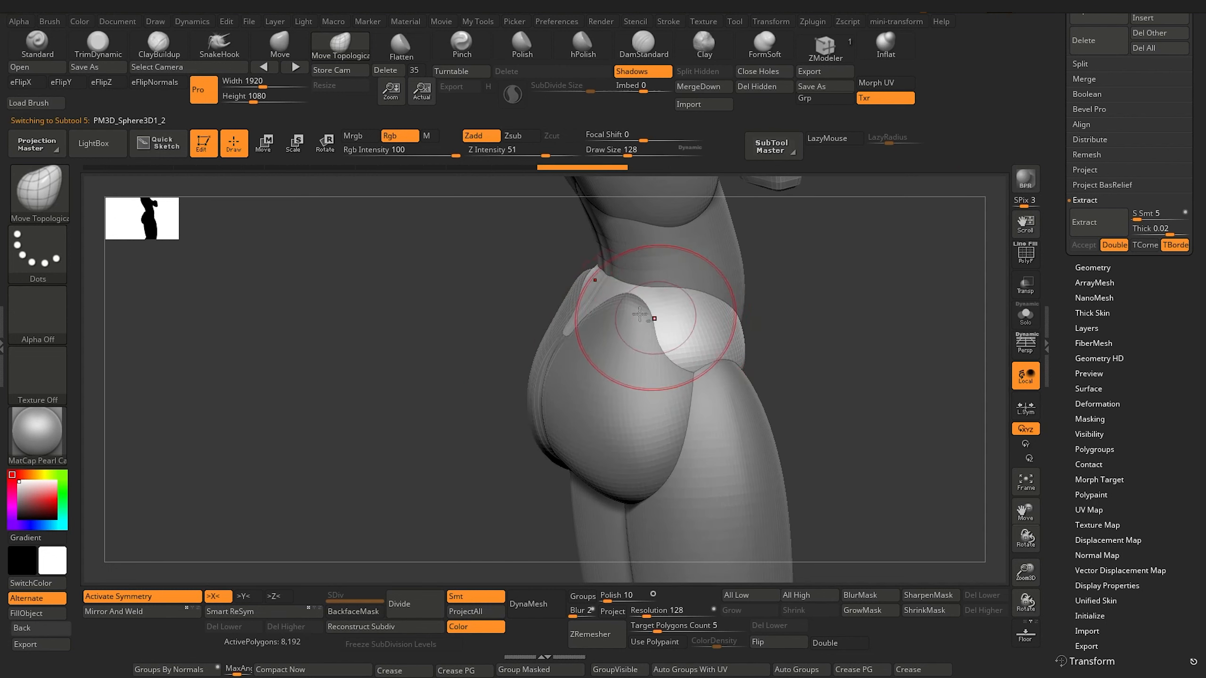
left_click_drag(578, 325, 586, 297)
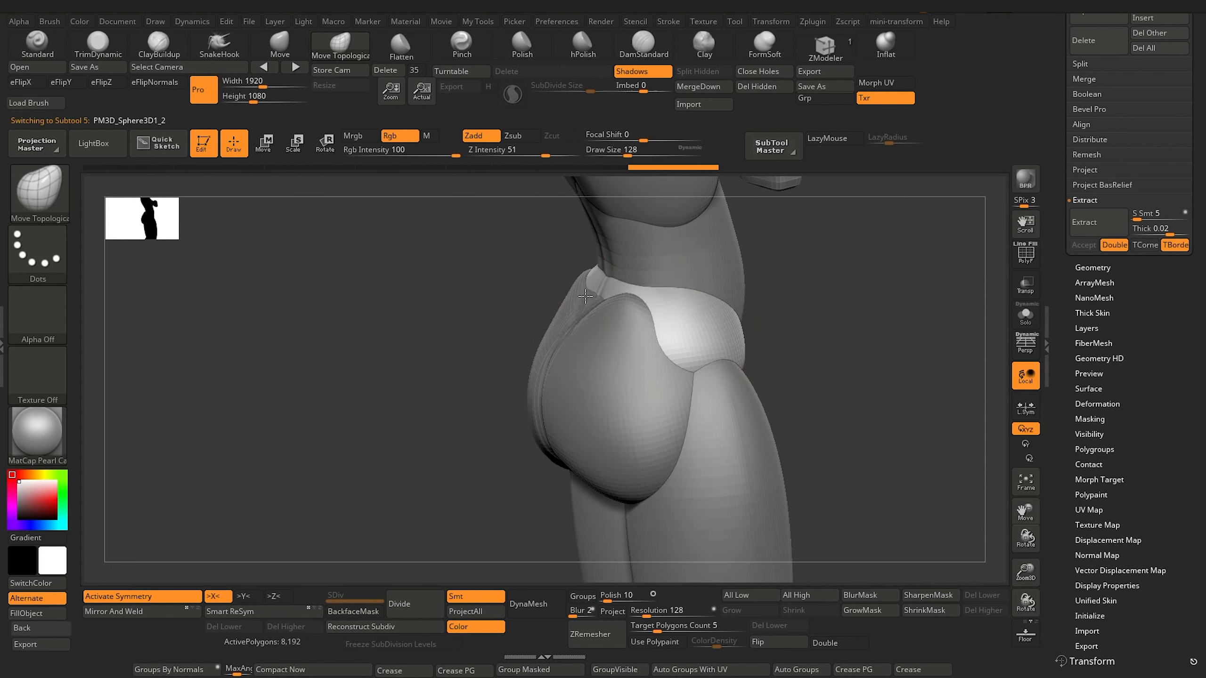
Reshape the front silhouette of bigSNO's lower legs with the Move Topological brush, tapering the inner and outer contours toward the ankles.
left_click_drag(427, 321, 337, 328)
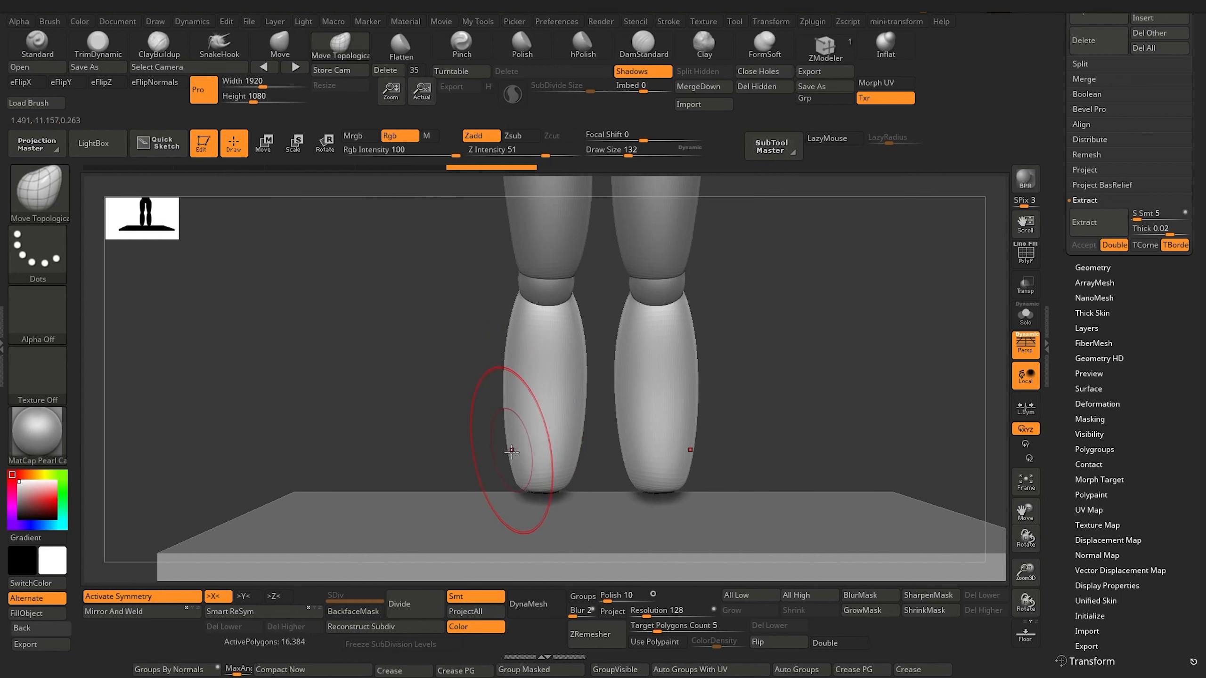
mouse_move(514, 454)
left_mouse_down()
mouse_move(560, 440)
mouse_move(565, 484)
mouse_move(577, 434)
left_mouse_up()
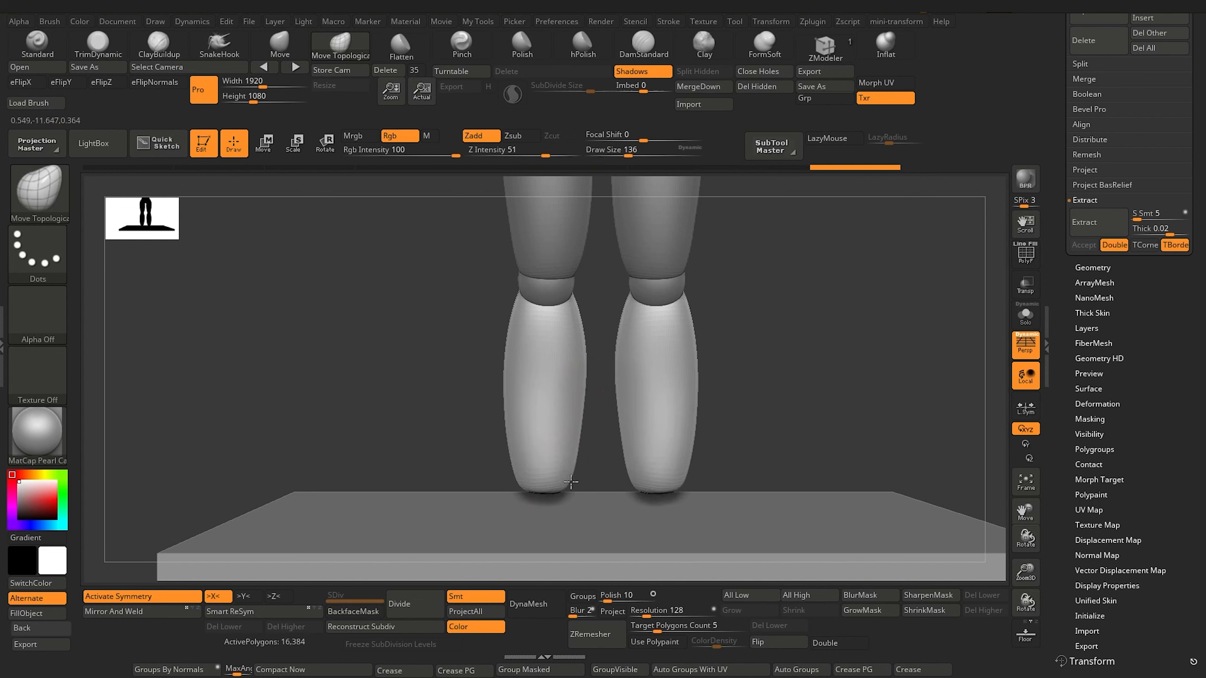
left_click_drag(570, 482, 579, 439)
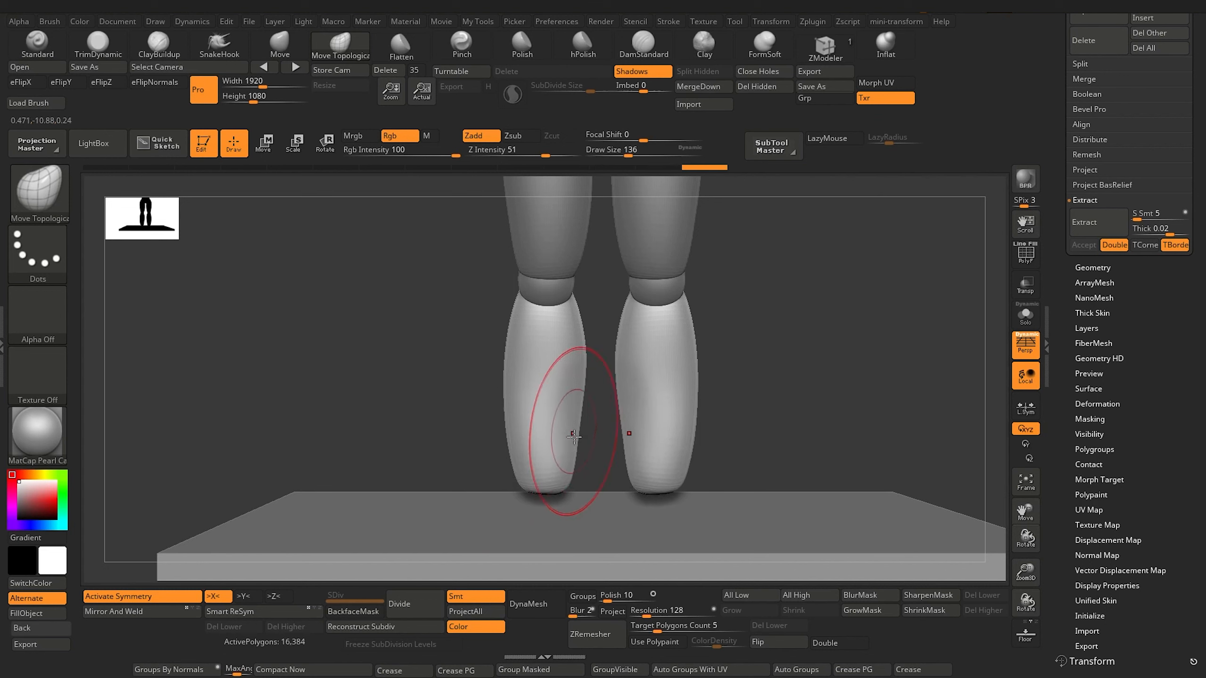
left_click_drag(574, 437, 576, 470)
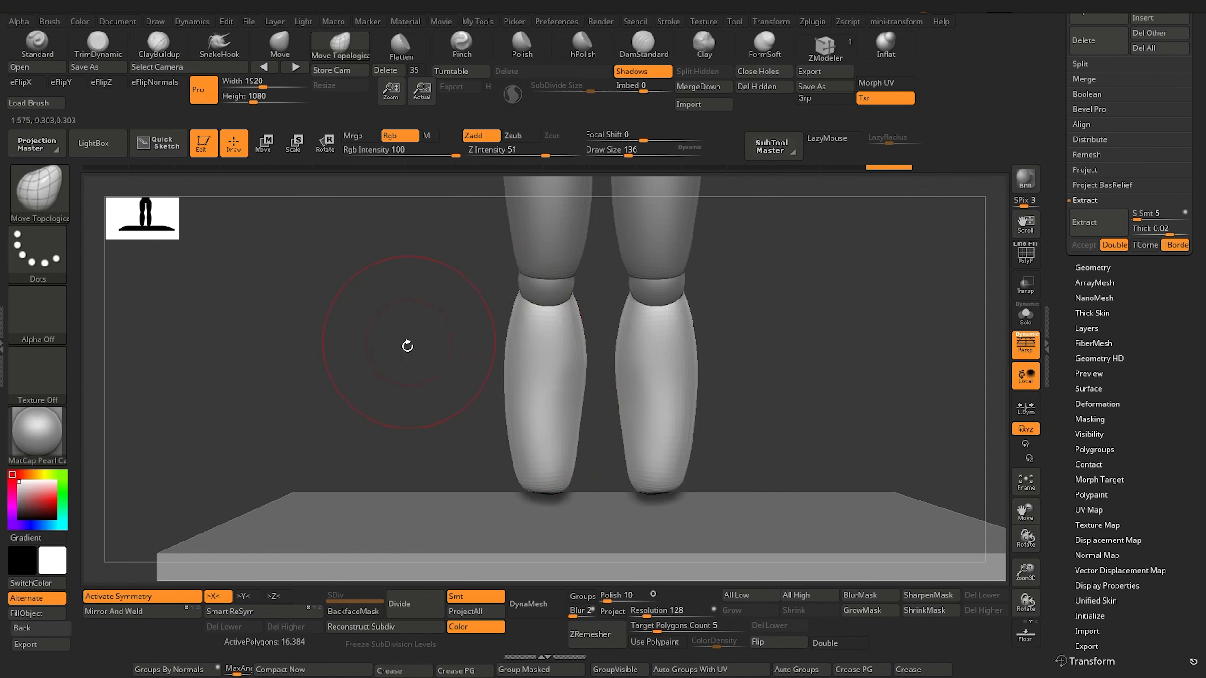
mouse_move(407, 345)
left_mouse_down()
mouse_move(435, 366)
mouse_move(431, 339)
mouse_move(416, 339)
left_mouse_up()
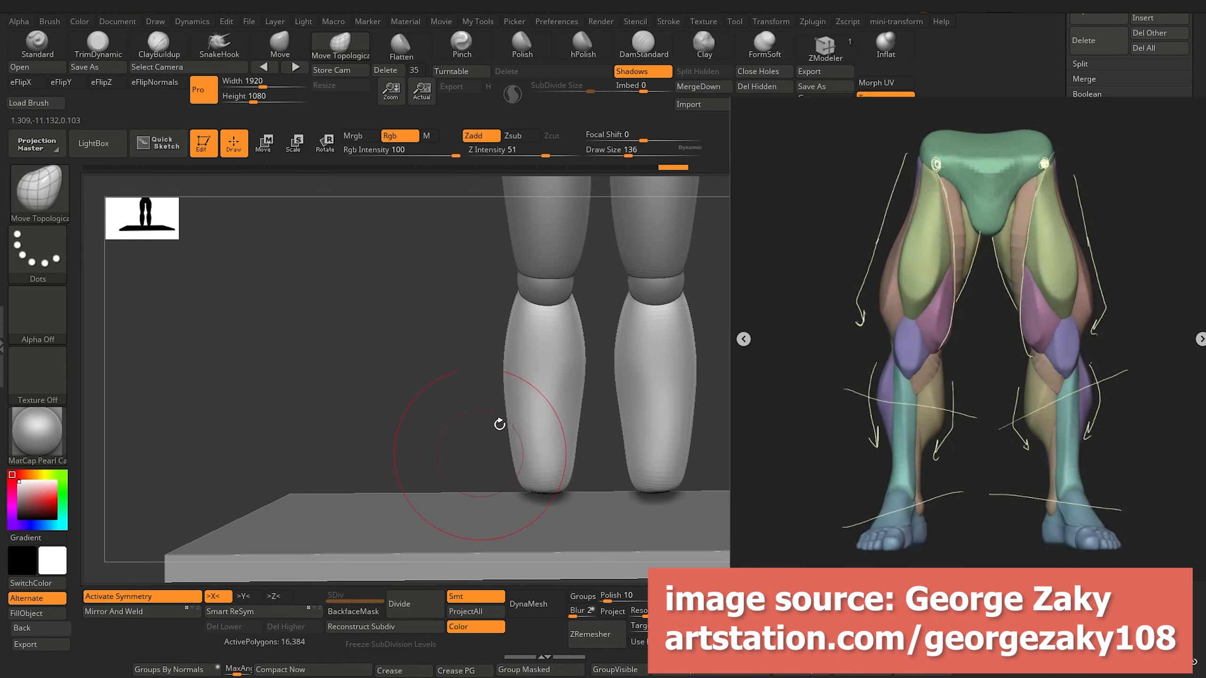
Refine the side profile of the lower legs, shaping the calf and slimming the back above the ankle with Move Topological.
mouse_move(424, 406)
left_mouse_down()
mouse_move(432, 418)
mouse_move(401, 387)
mouse_move(362, 412)
mouse_move(278, 406)
mouse_move(311, 413)
left_mouse_up()
left_click_drag(532, 422, 541, 425)
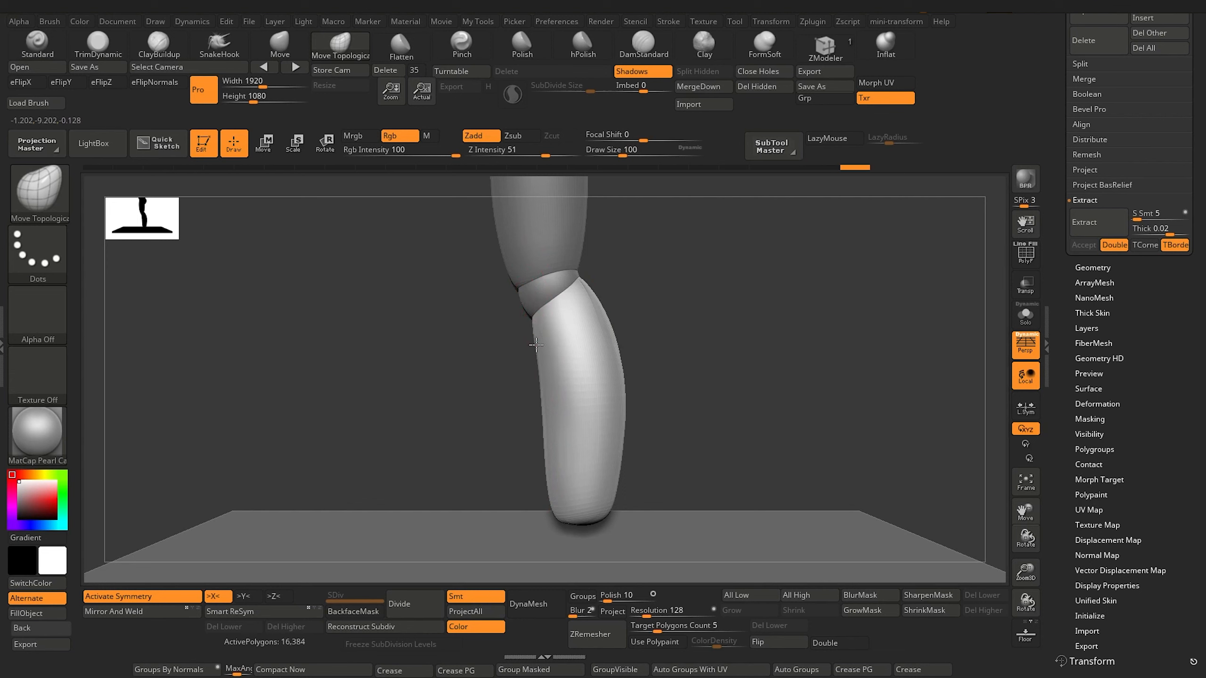
mouse_move(388, 414)
left_mouse_down("alt")
mouse_move(345, 363)
mouse_move(408, 428)
left_mouse_up("alt")
key("]")
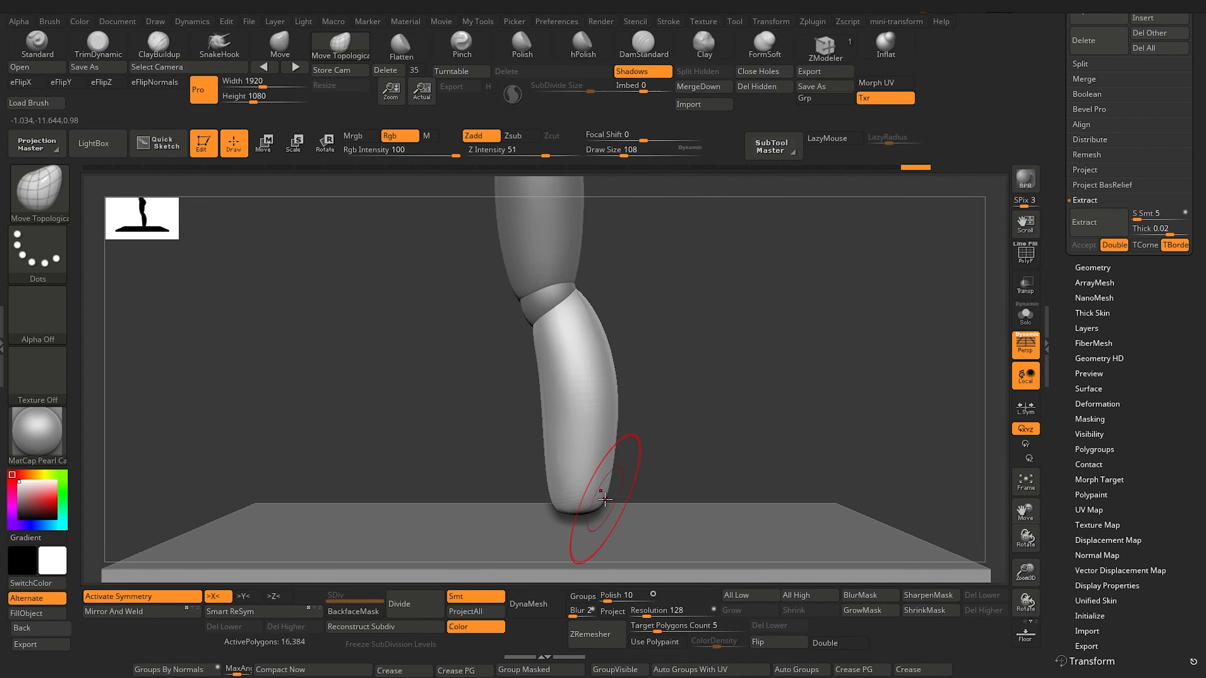
left_click_drag(607, 458, 604, 456)
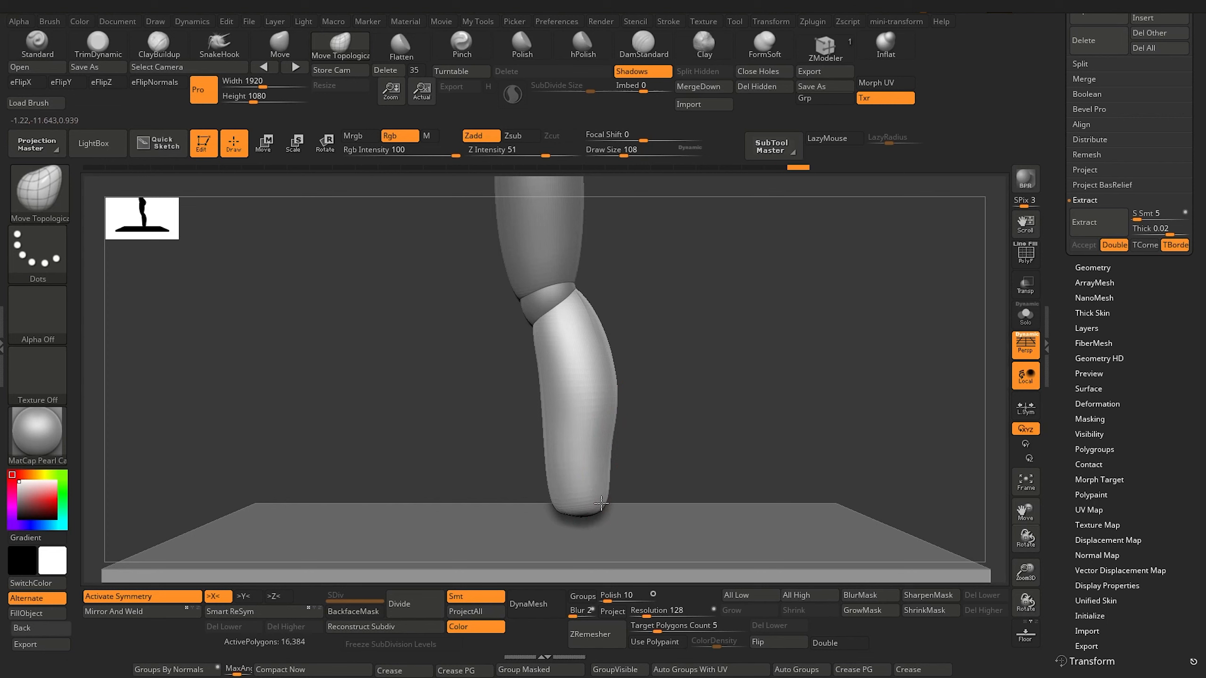
left_click_drag(605, 449, 603, 451)
left_click_drag(370, 415, 223, 301, "alt")
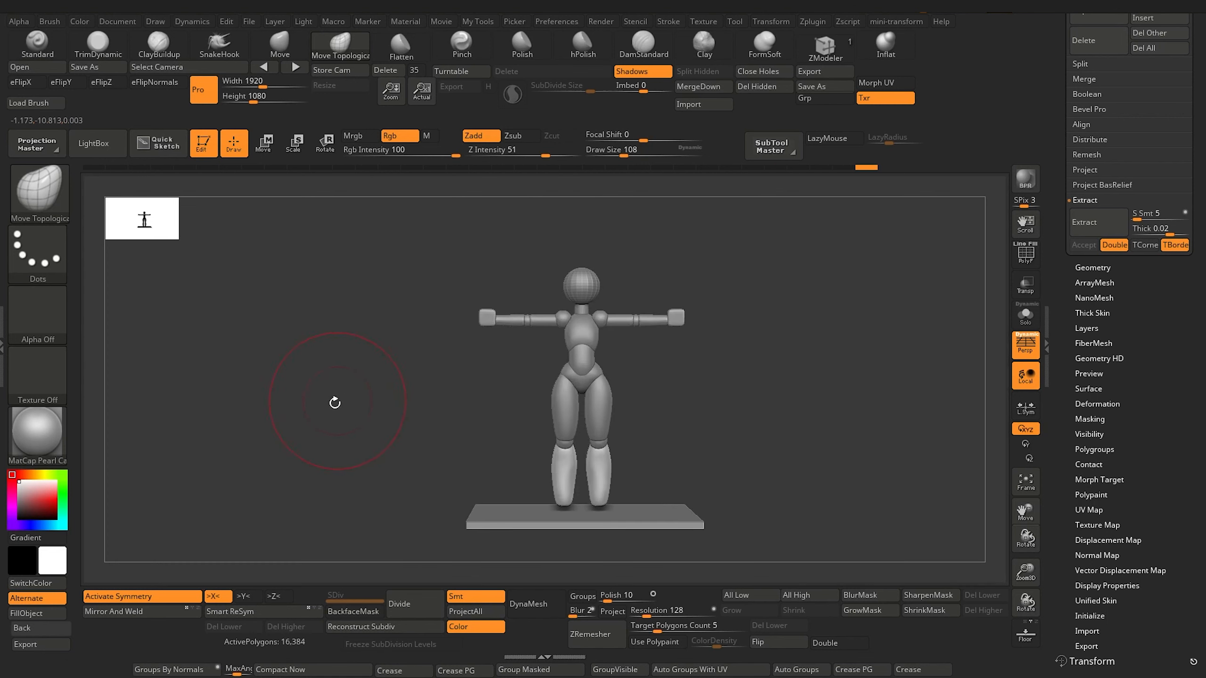
Select bigSNO's thigh subtool and shape the inner contours from the crotch down to the knees with the Move Topological brush.
left_click_drag(335, 402, 384, 446, "alt")
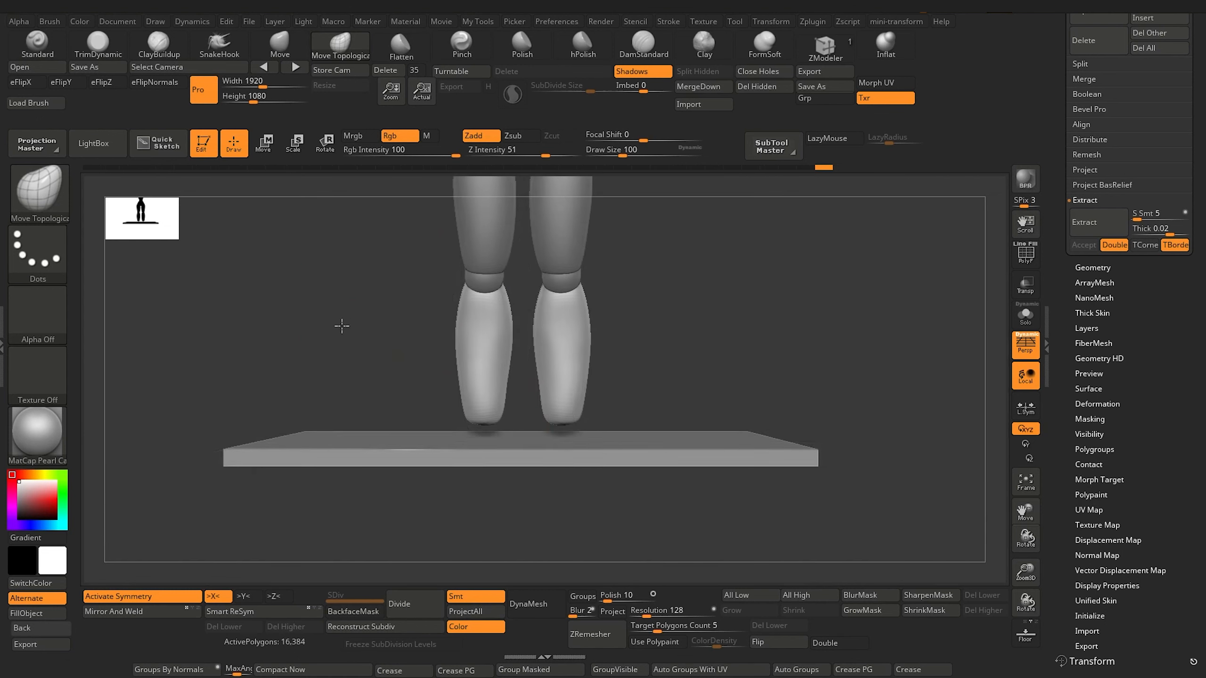
left_click_drag(342, 326, 397, 428)
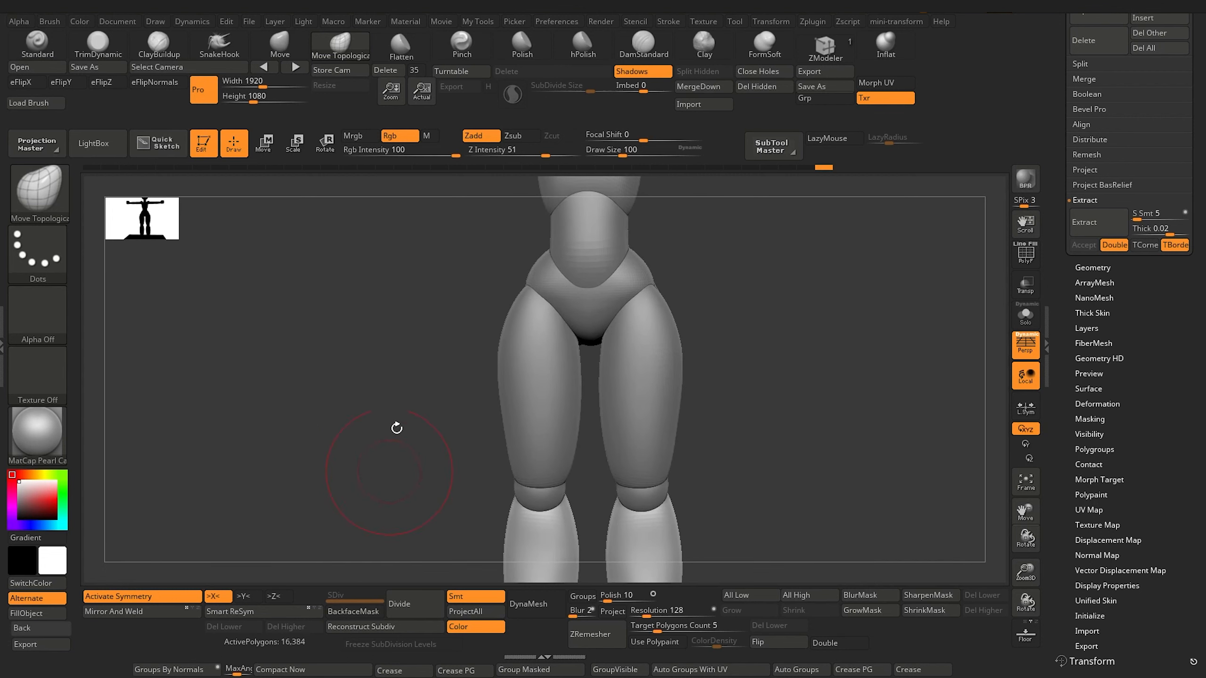
left_click(569, 433, "alt")
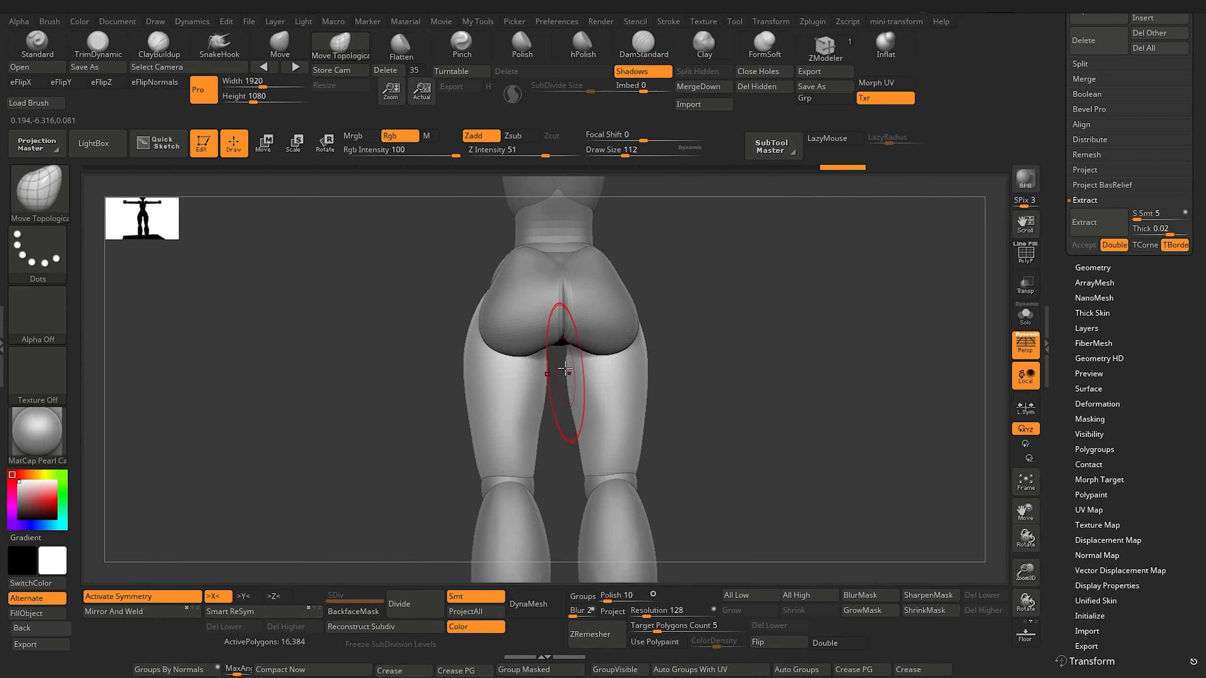
left_click_drag(565, 369, 564, 369)
mouse_move(428, 350)
left_mouse_down()
mouse_move(476, 363)
mouse_move(459, 349)
left_mouse_up()
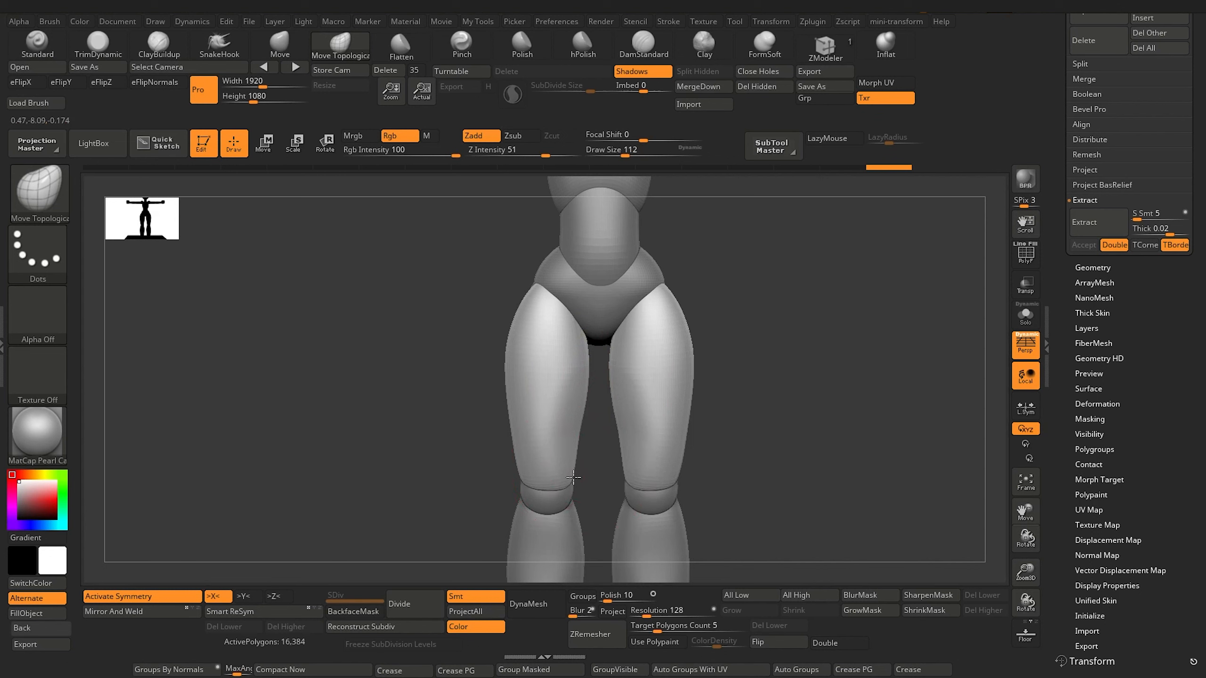
left_click_drag(579, 440, 577, 420)
key("bracketleft")
left_click_drag(570, 473, 571, 476)
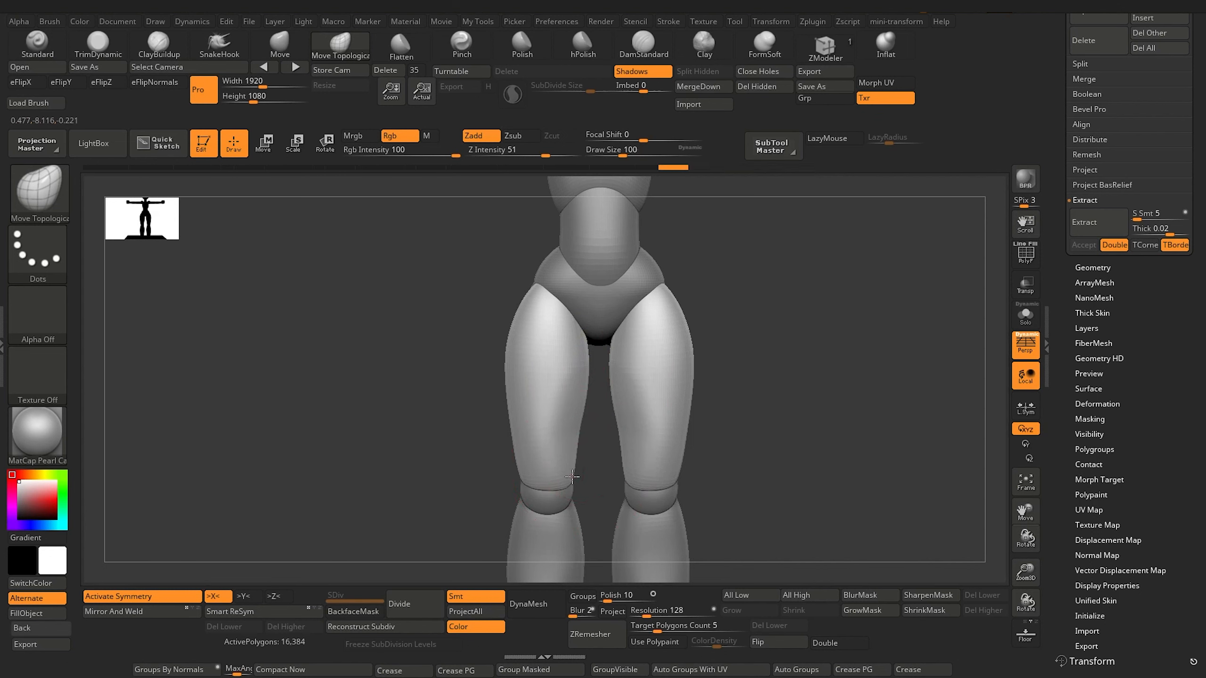
Adjust the front of bigSNO's thighs and smooth their surface with the Smooth brush.
right_click_drag(411, 440, 362, 303, "ctrl")
right_click_drag(400, 405, 442, 480, "ctrl")
key("shift")
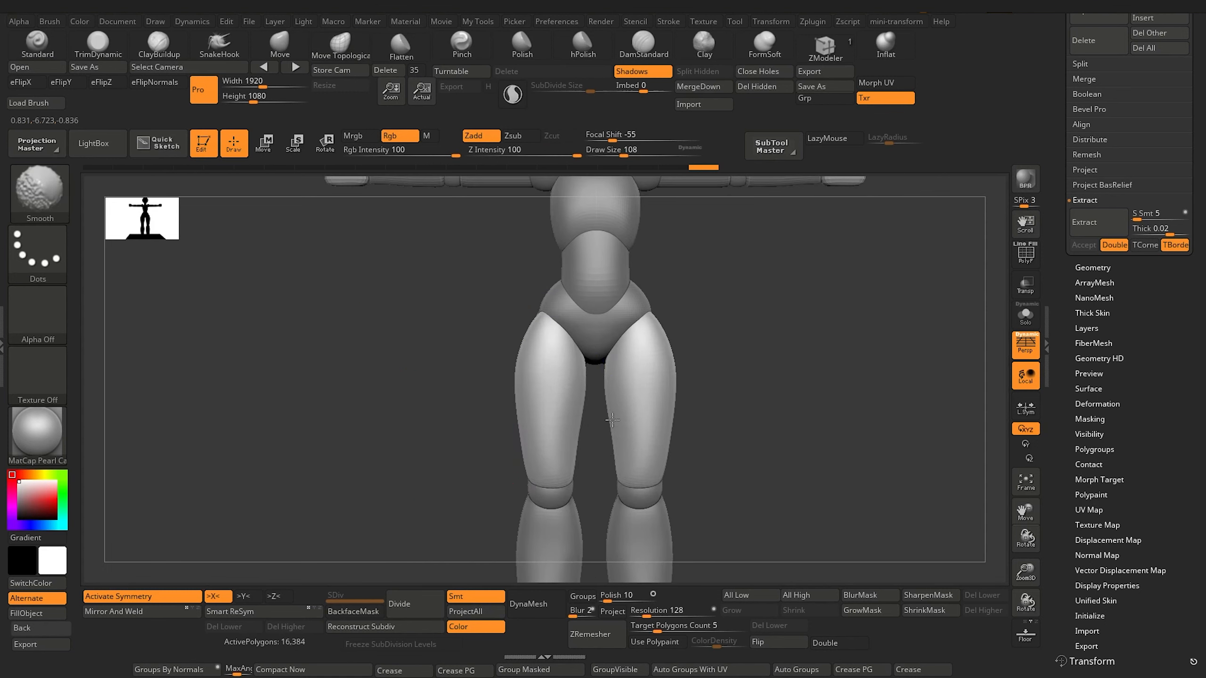
mouse_move(626, 461)
right_mouse_down()
mouse_move(350, 401)
mouse_move(444, 390)
mouse_move(371, 372)
mouse_move(427, 359)
right_mouse_up()
left_click_drag(545, 392, 544, 404, "shift")
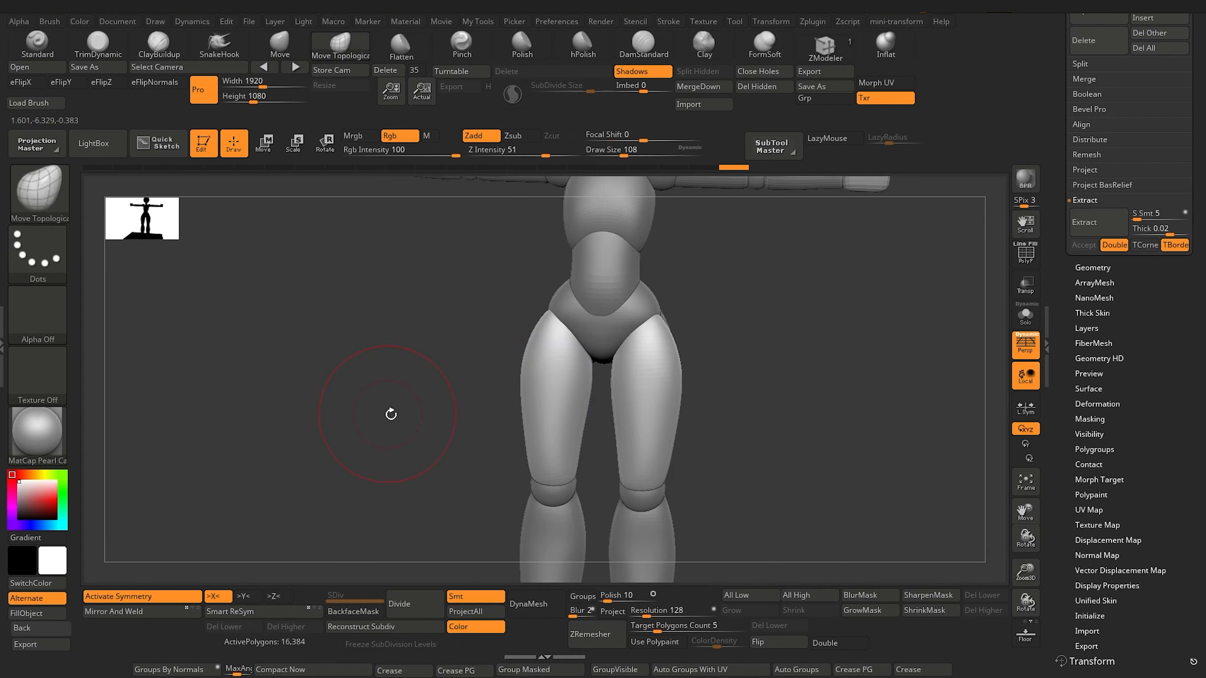
Refine the back and sides of bigSNO's thighs below the buttocks with a smaller Move Topological brush.
mouse_move(397, 417)
right_mouse_down()
mouse_move(402, 435)
mouse_move(364, 380)
mouse_move(404, 431)
mouse_move(417, 426)
mouse_move(399, 422)
mouse_move(415, 409)
mouse_move(444, 431)
mouse_move(540, 425)
mouse_move(505, 395)
right_mouse_up()
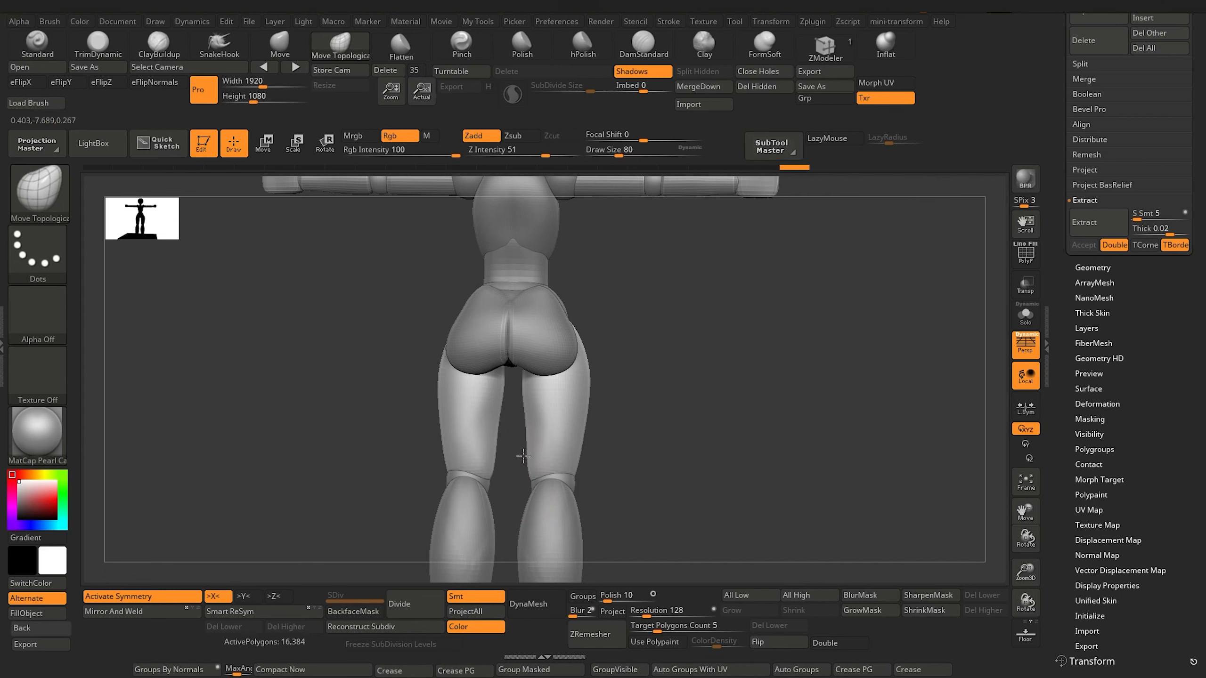
right_click_drag(473, 420, 517, 415)
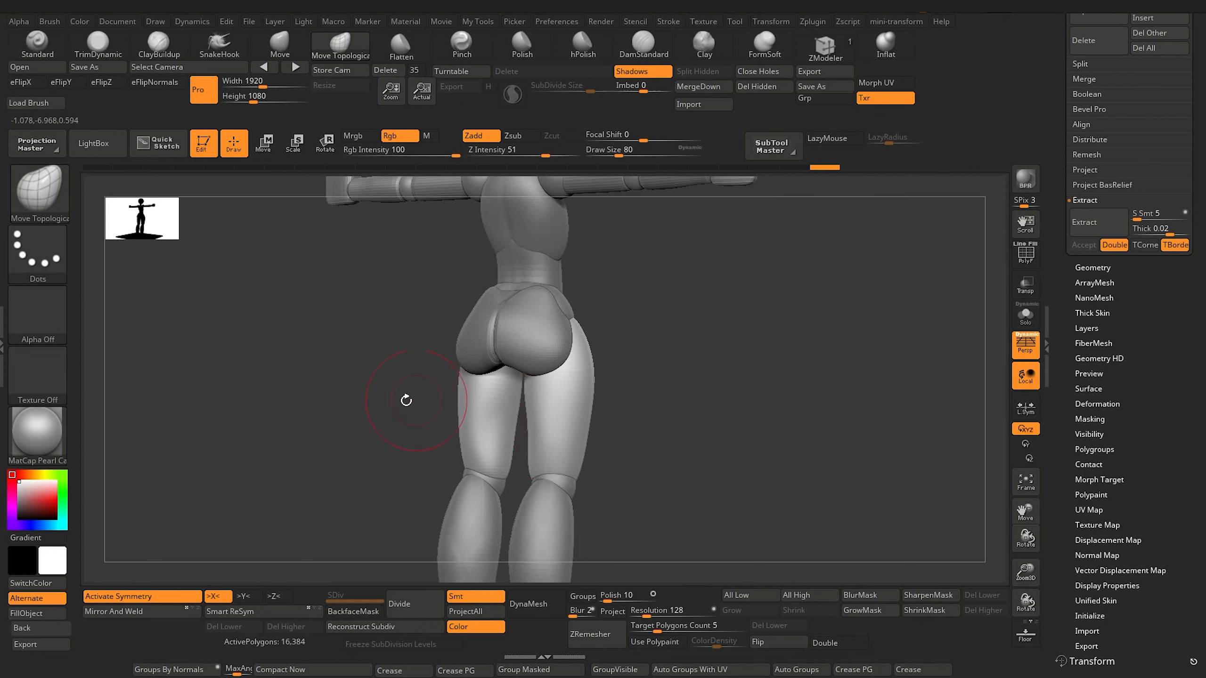
right_click_drag(406, 400, 532, 431)
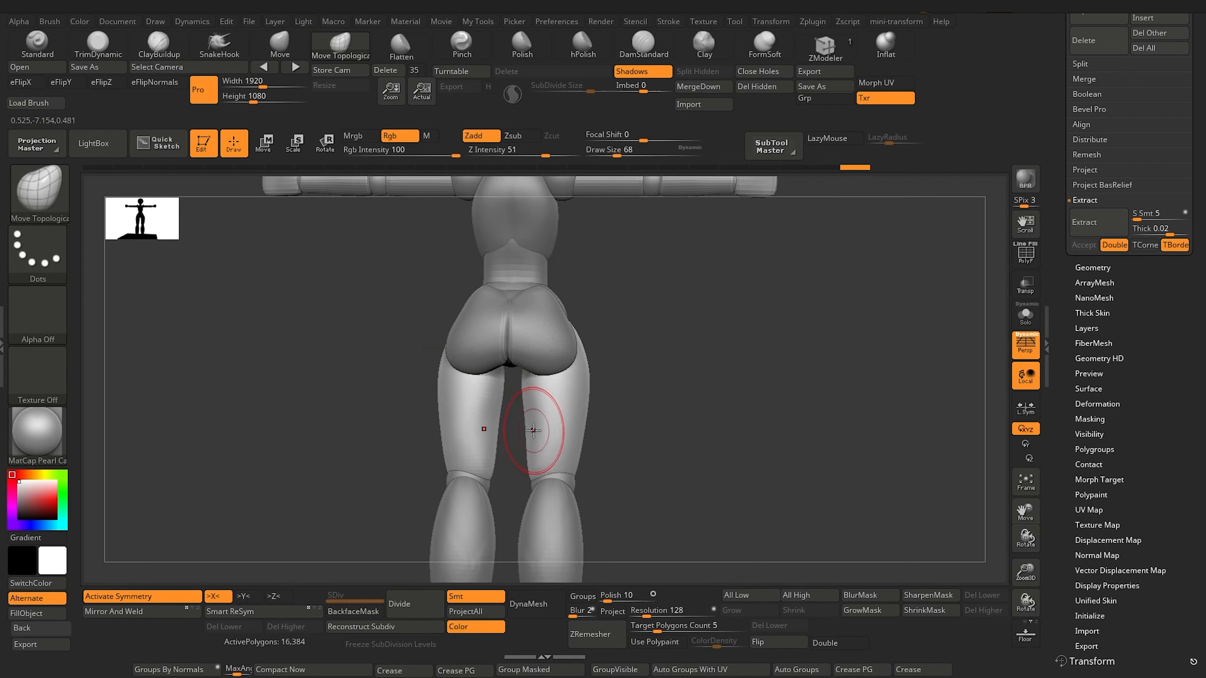
mouse_move(330, 393)
right_mouse_down("shift")
mouse_move(321, 365)
mouse_move(369, 380)
mouse_move(345, 398)
mouse_move(299, 395)
mouse_move(366, 426)
mouse_move(474, 428)
mouse_move(396, 458)
mouse_move(363, 436)
mouse_move(366, 450)
right_mouse_up("shift")
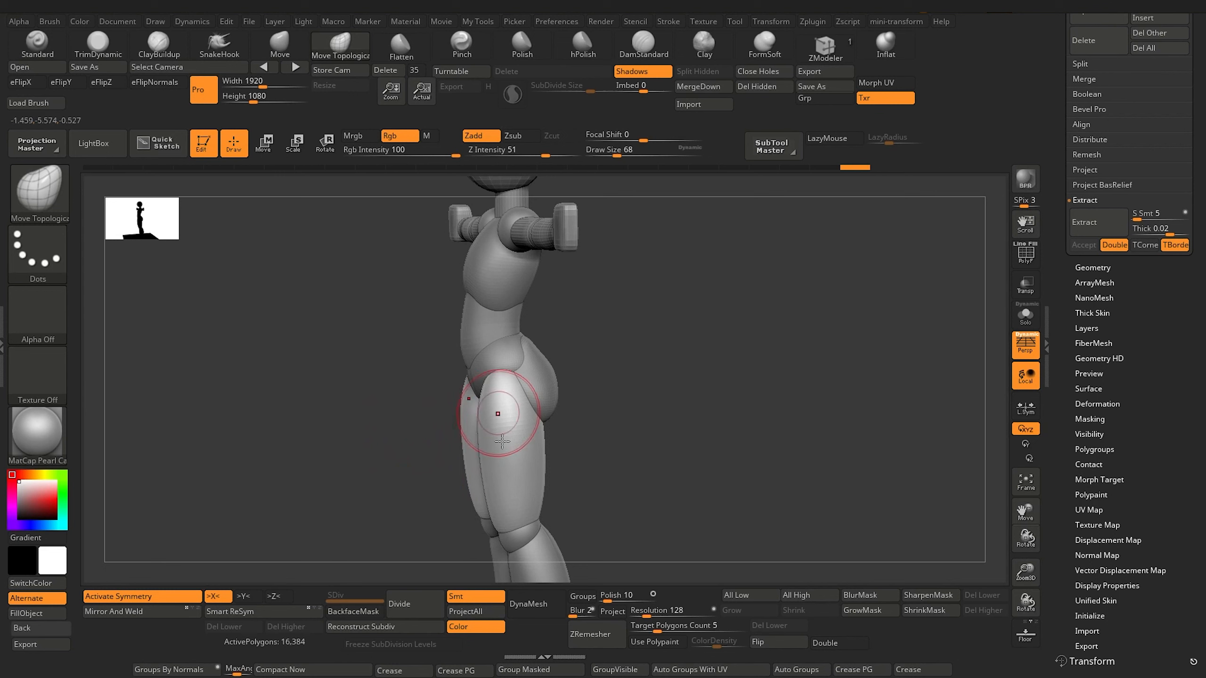
right_click_drag(502, 441, 466, 405)
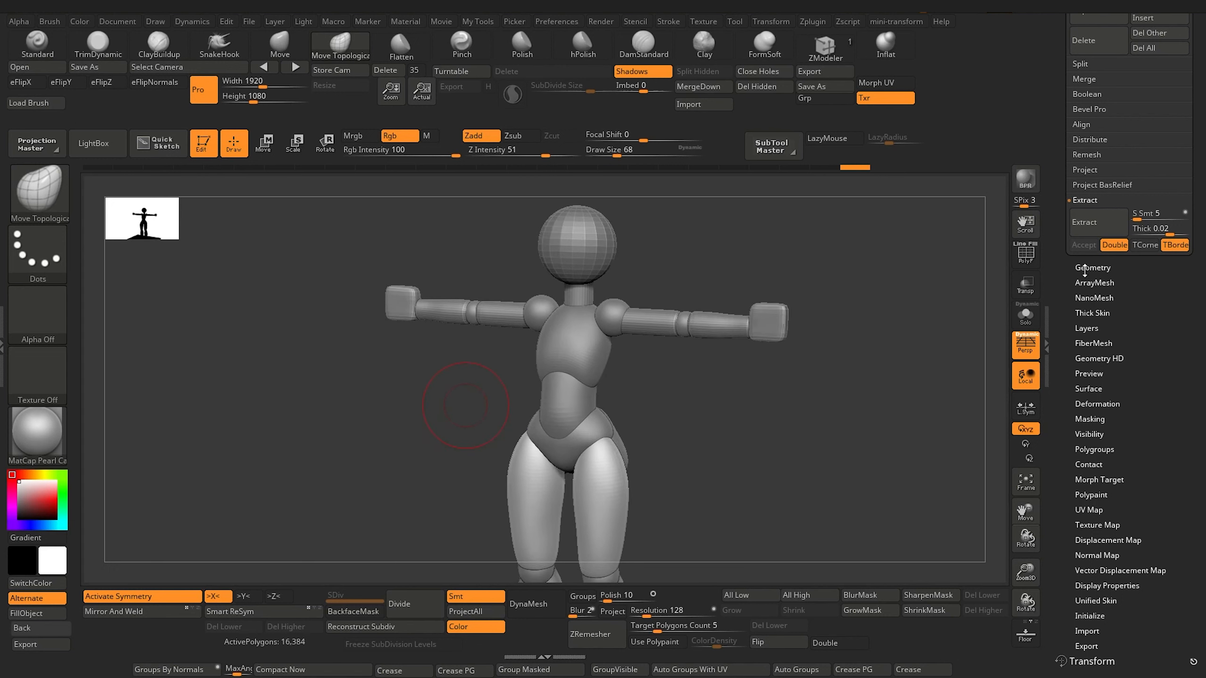
Append a new sphere subtool to the model and make it the active subtool.
left_click_drag(1084, 270, 1059, 345)
left_click(1149, 336)
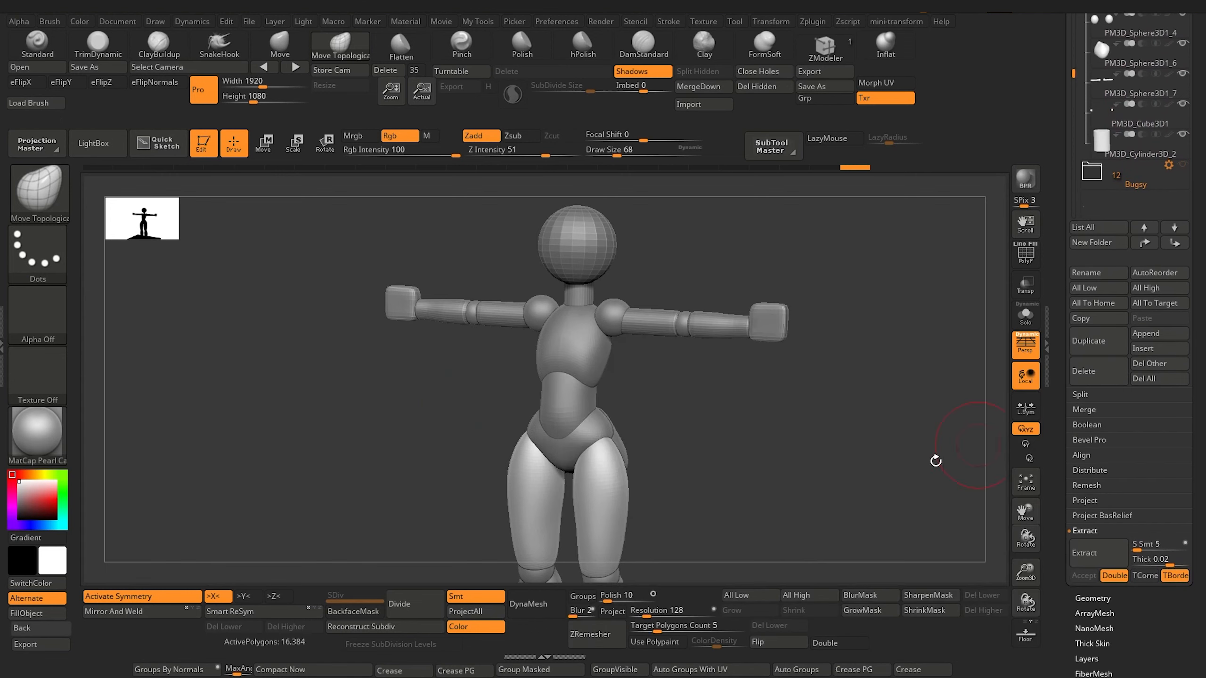
left_click(1148, 337)
left_click(601, 412)
left_click_drag(295, 422, 323, 515, "shift")
left_click(1096, 215)
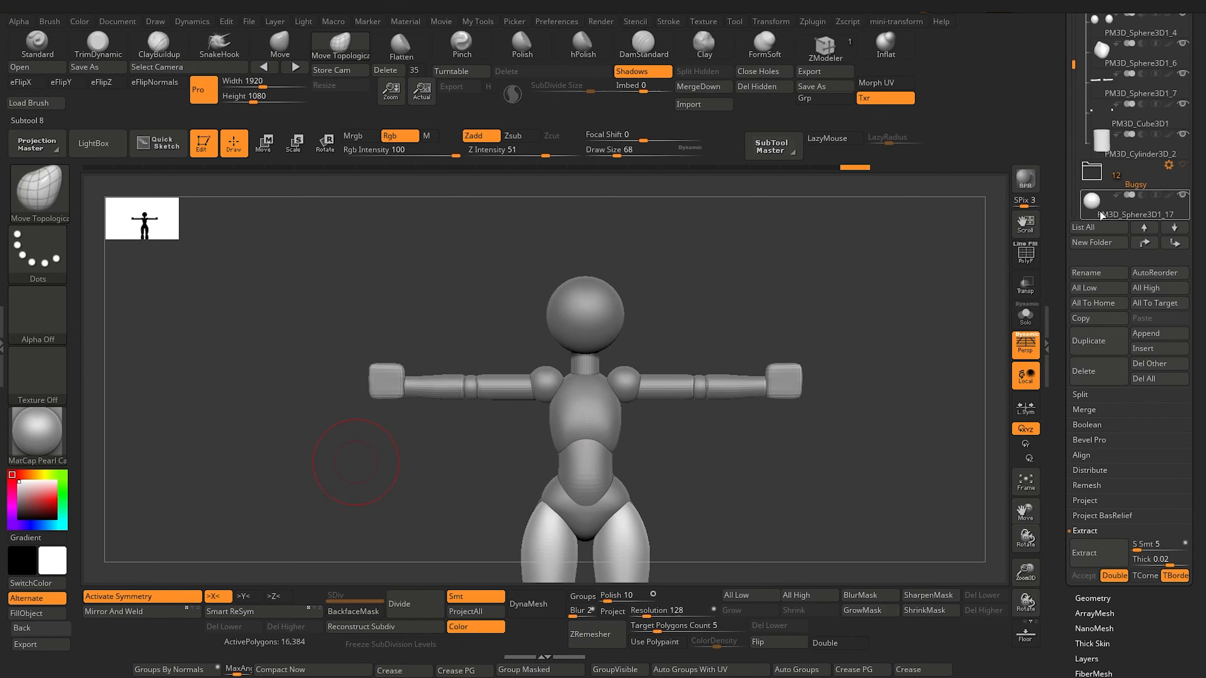
Move the new sphere down into bigSNO's upper chest, scale it to about 0.72 and position it in depth within the ribcage.
key("w")
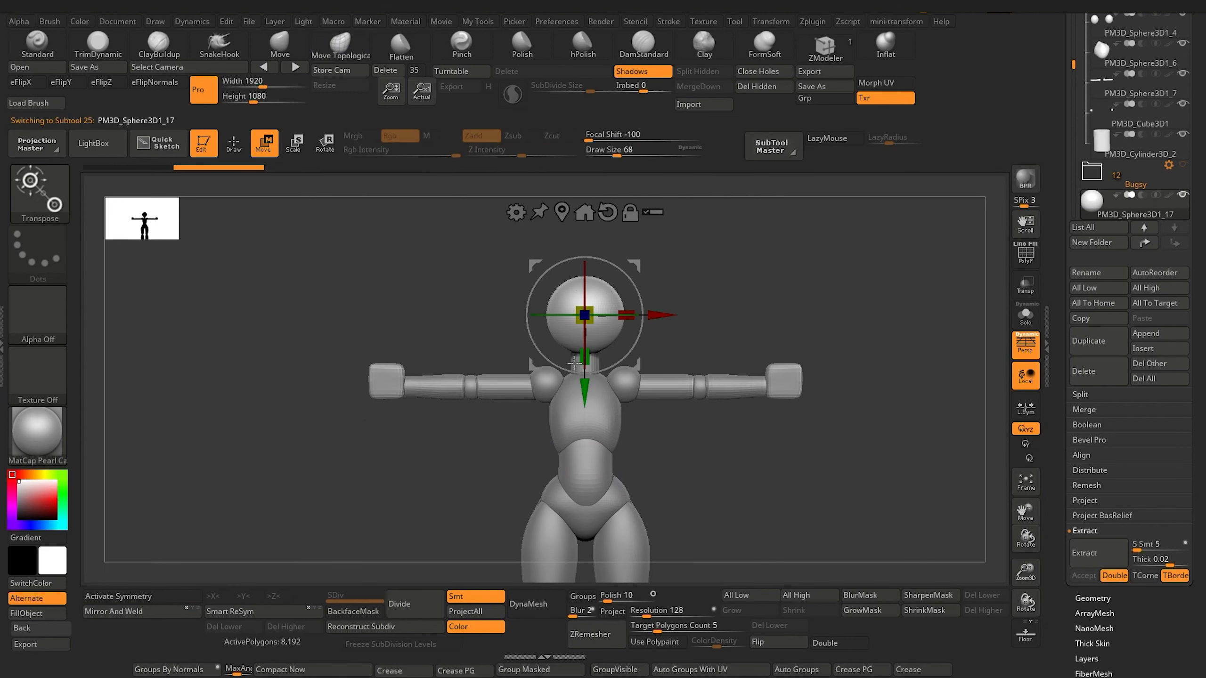
left_click_drag(585, 387, 586, 477)
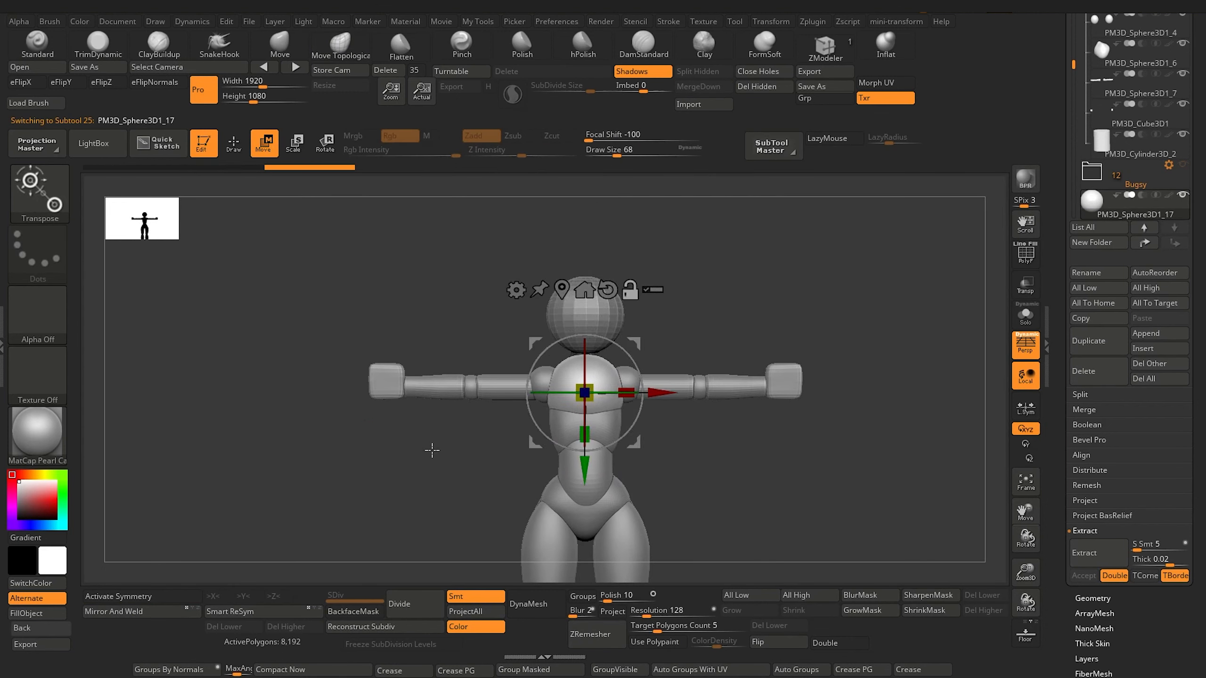
left_click_drag(430, 450, 577, 409, "alt")
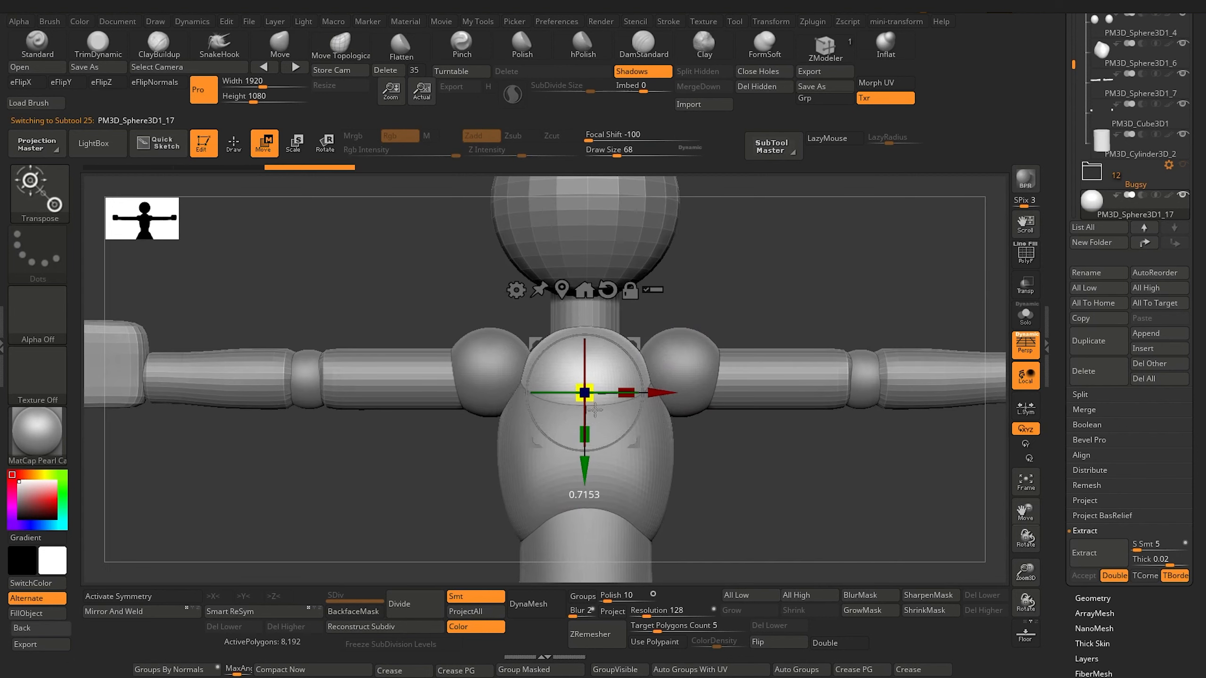
left_click_drag(584, 469, 592, 513)
left_click_drag(463, 478, 567, 489)
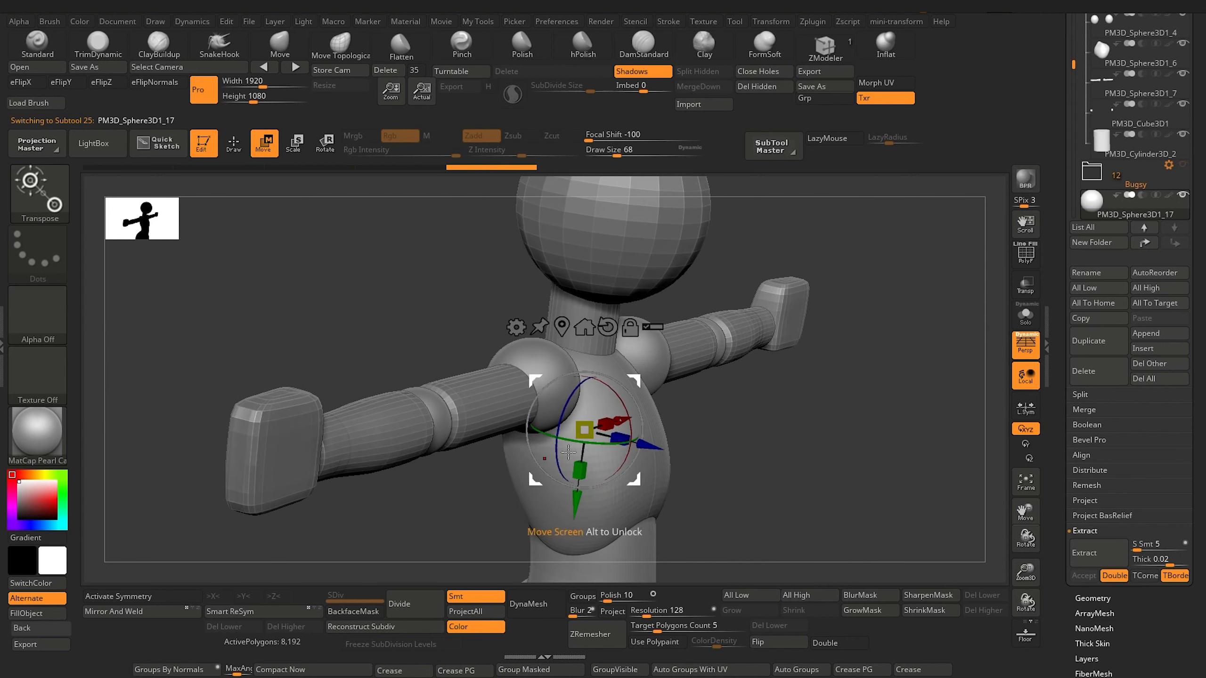
left_click_drag(653, 454, 674, 459)
left_click_drag(482, 485, 419, 495, "shift")
Turn on X symmetry and stretch the chest sphere into a wide, rounded block with the Move Topological brush.
left_click(233, 143)
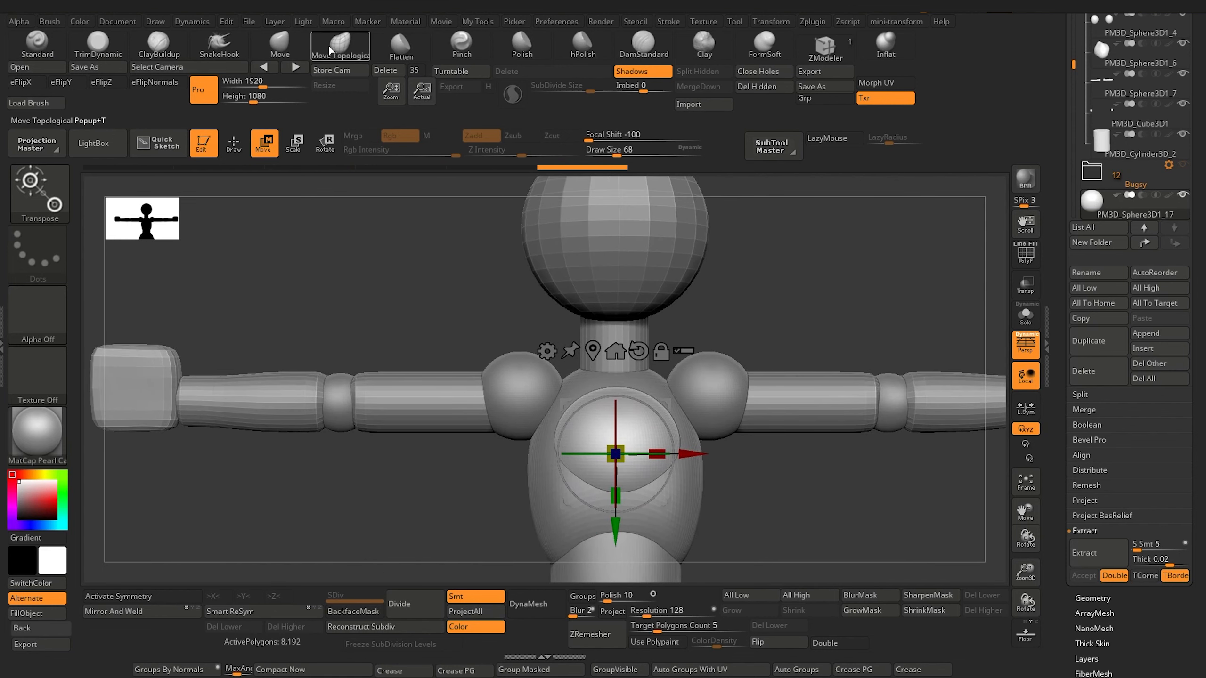
left_click(340, 43)
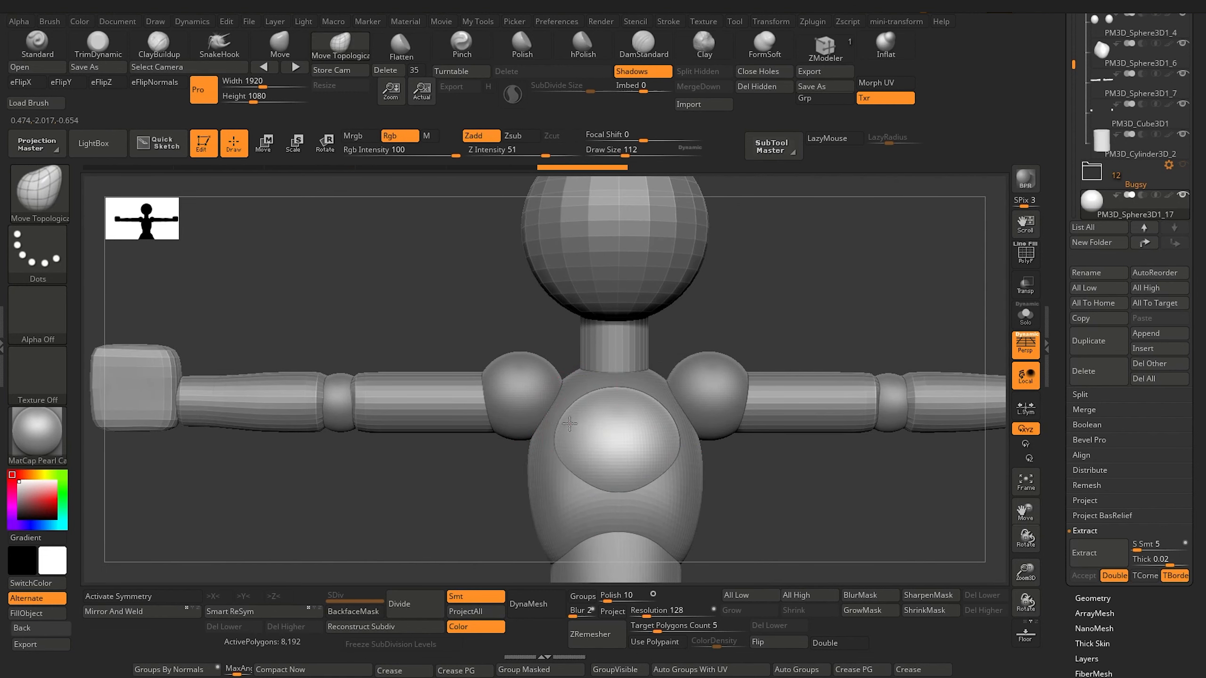
left_click(129, 597)
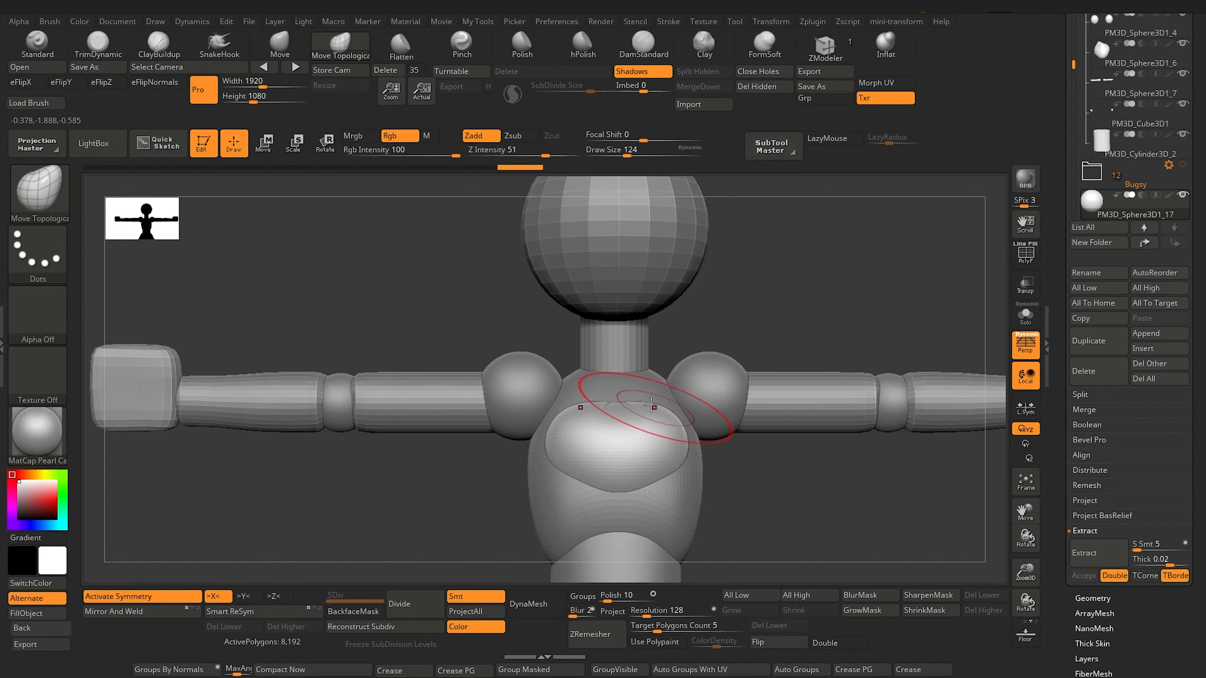
left_click_drag(627, 480, 614, 478)
key("bracketleft")
left_click_drag(486, 489, 484, 517)
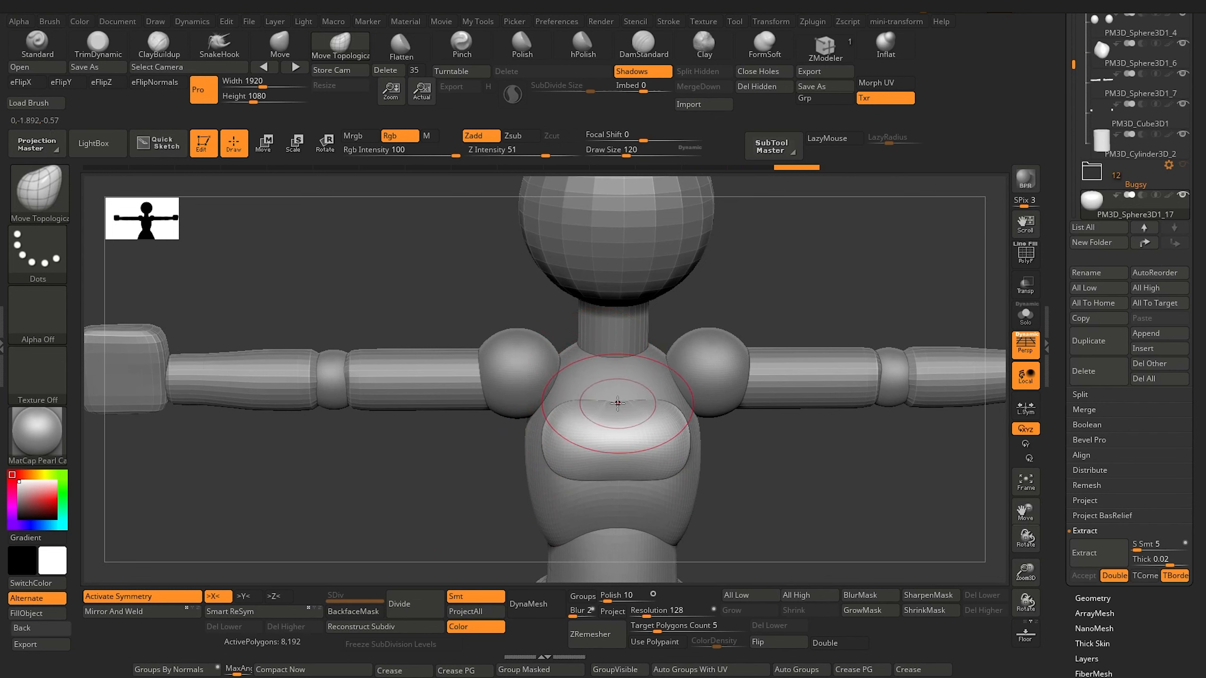
left_click_drag(617, 404, 549, 471)
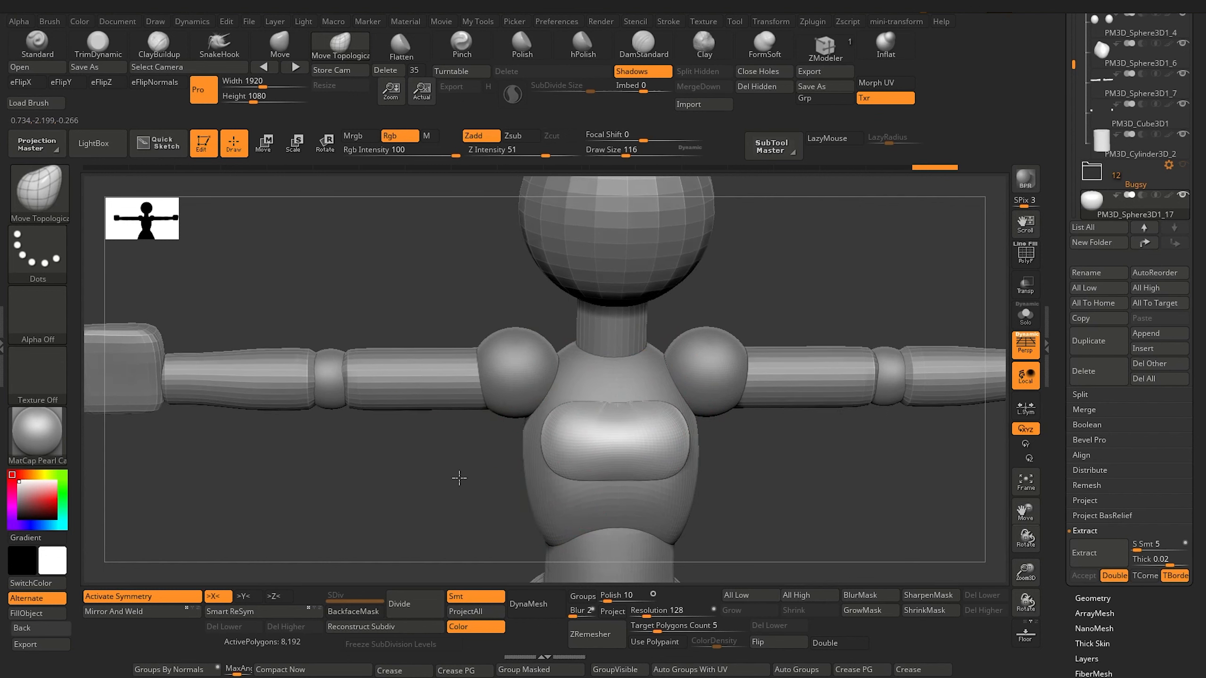
Shape bigSNO's chest block into two rounded breast masses that curve around the ribcage, using the Move Topological brush.
left_click_drag(452, 404, 493, 434)
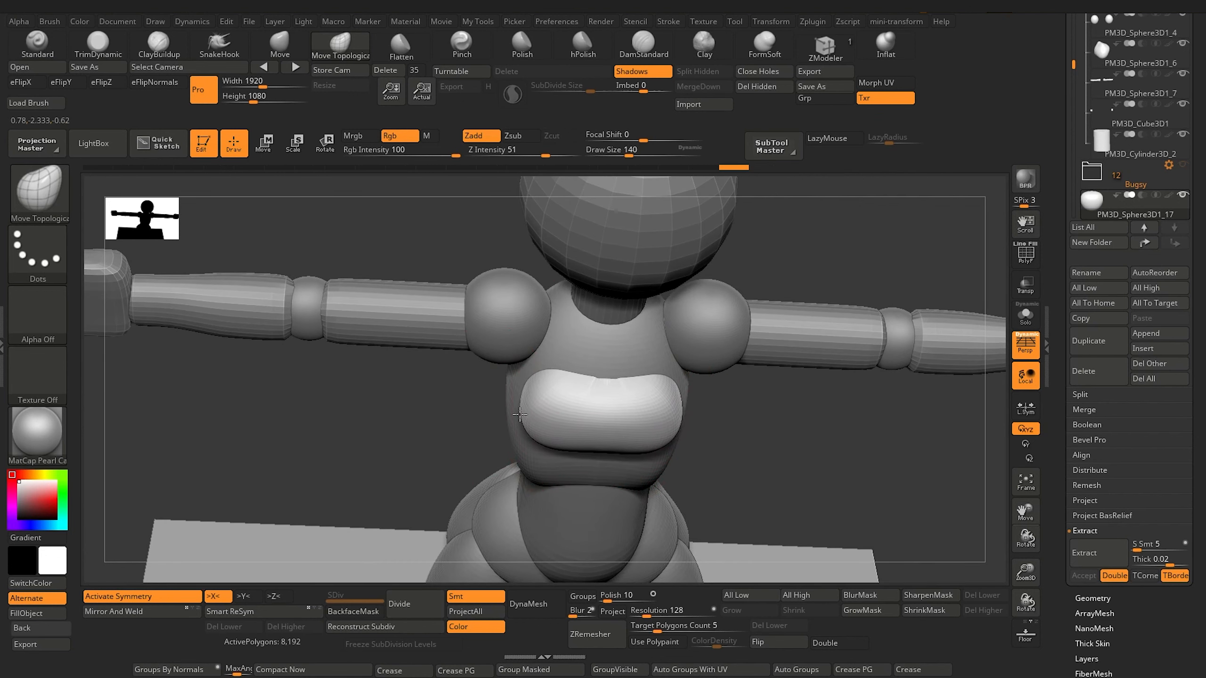
mouse_move(521, 413)
right_mouse_down()
mouse_move(531, 439)
mouse_move(442, 417)
mouse_move(531, 449)
mouse_move(453, 458)
mouse_move(470, 380)
mouse_move(466, 398)
mouse_move(553, 384)
right_mouse_up()
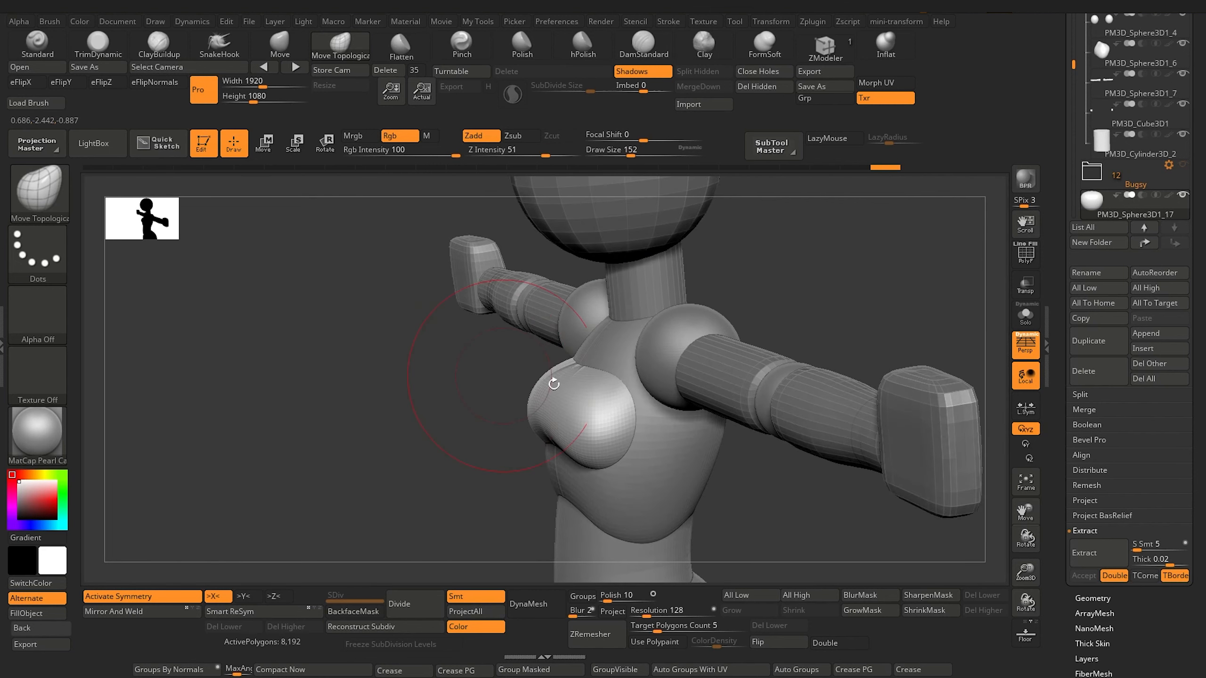
right_click_drag(612, 462, 537, 339)
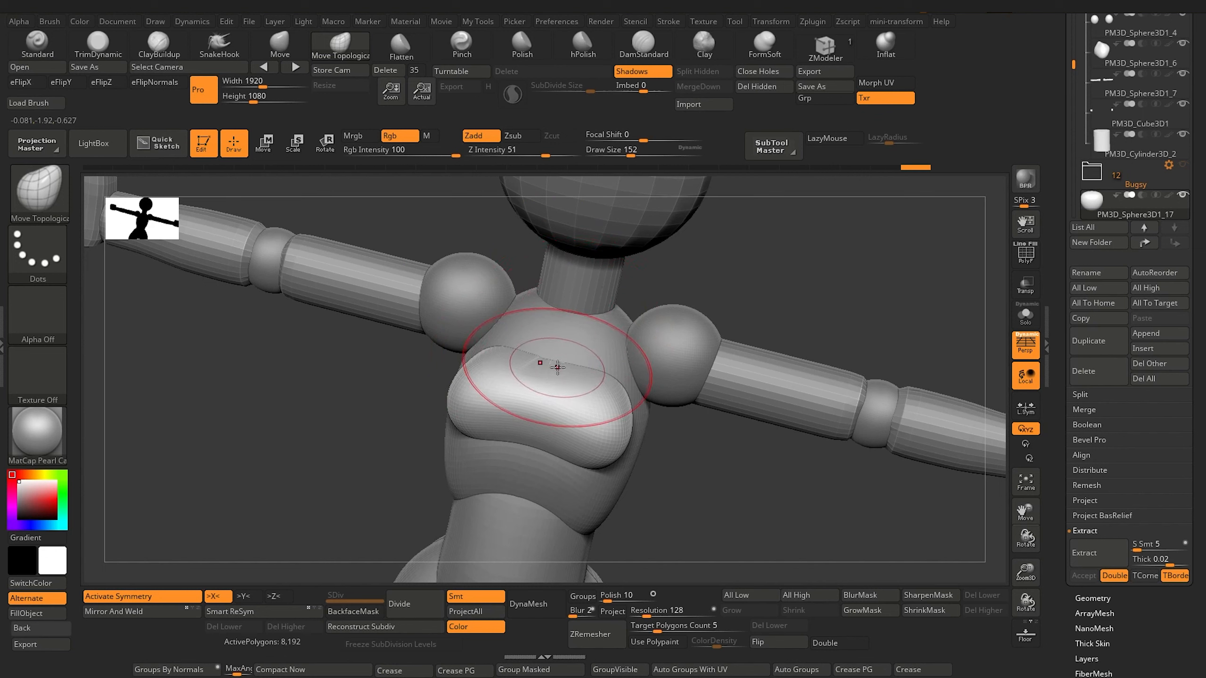
mouse_move(519, 279)
right_mouse_down()
mouse_move(395, 396)
mouse_move(442, 341)
right_mouse_up()
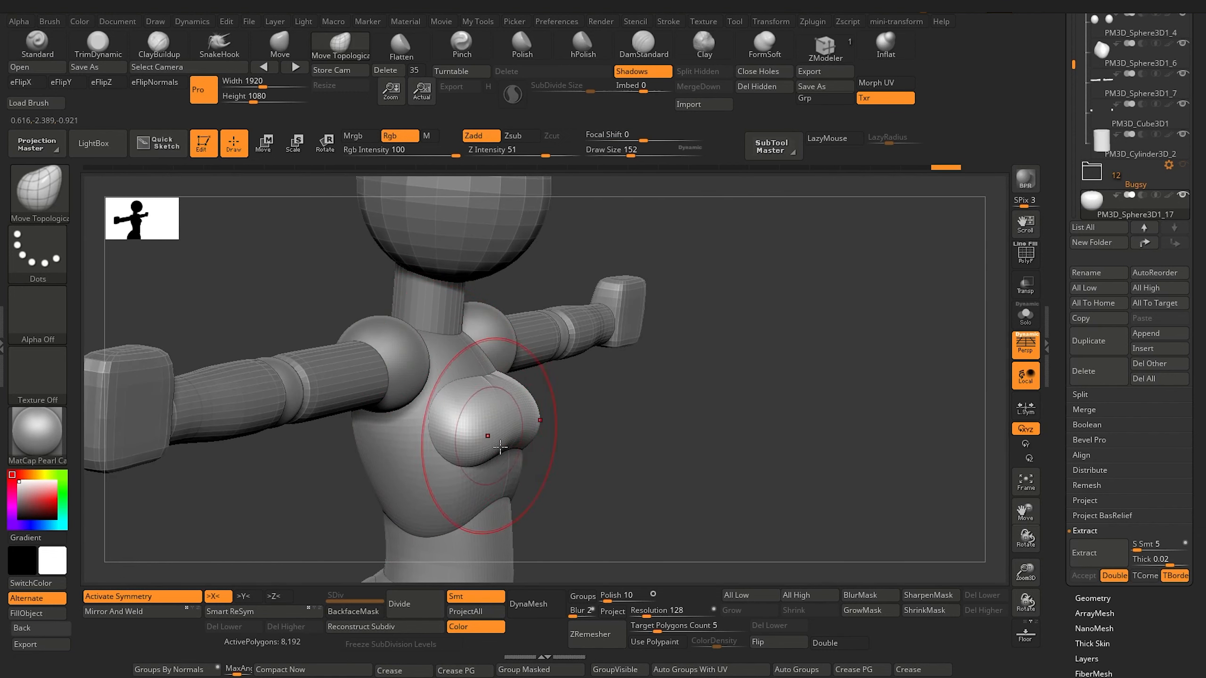
right_click_drag(499, 447, 264, 420)
right_click_drag(264, 420, 219, 421)
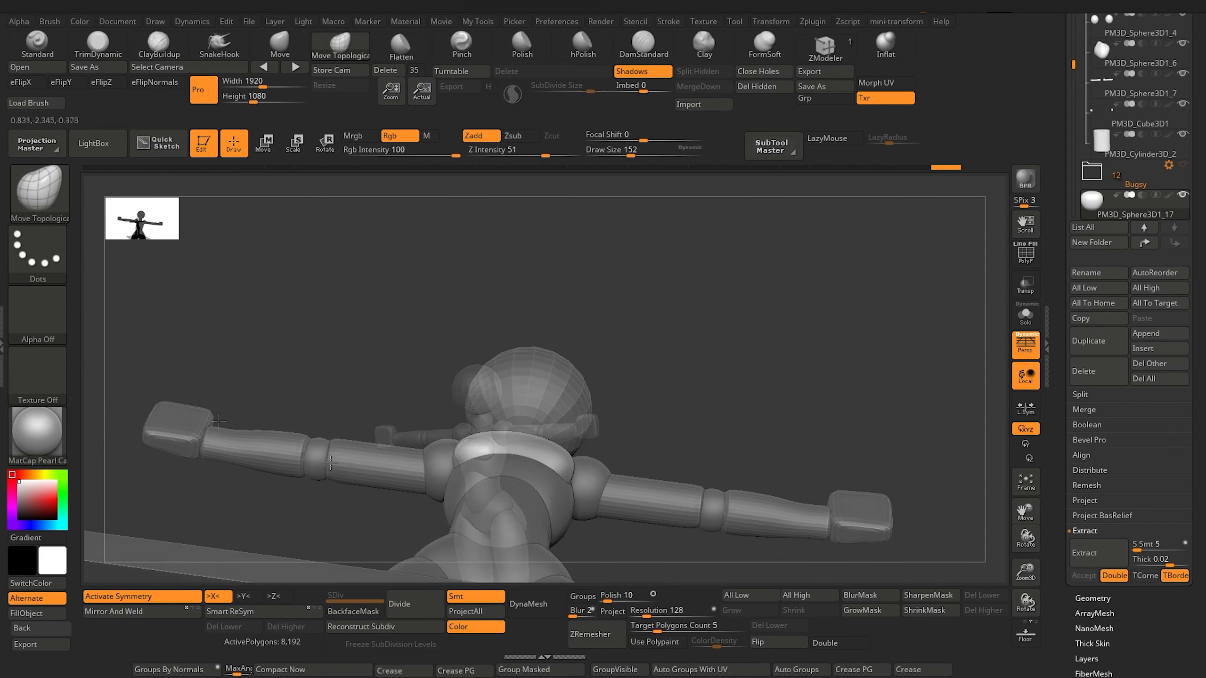
right_click_drag(330, 462, 495, 353)
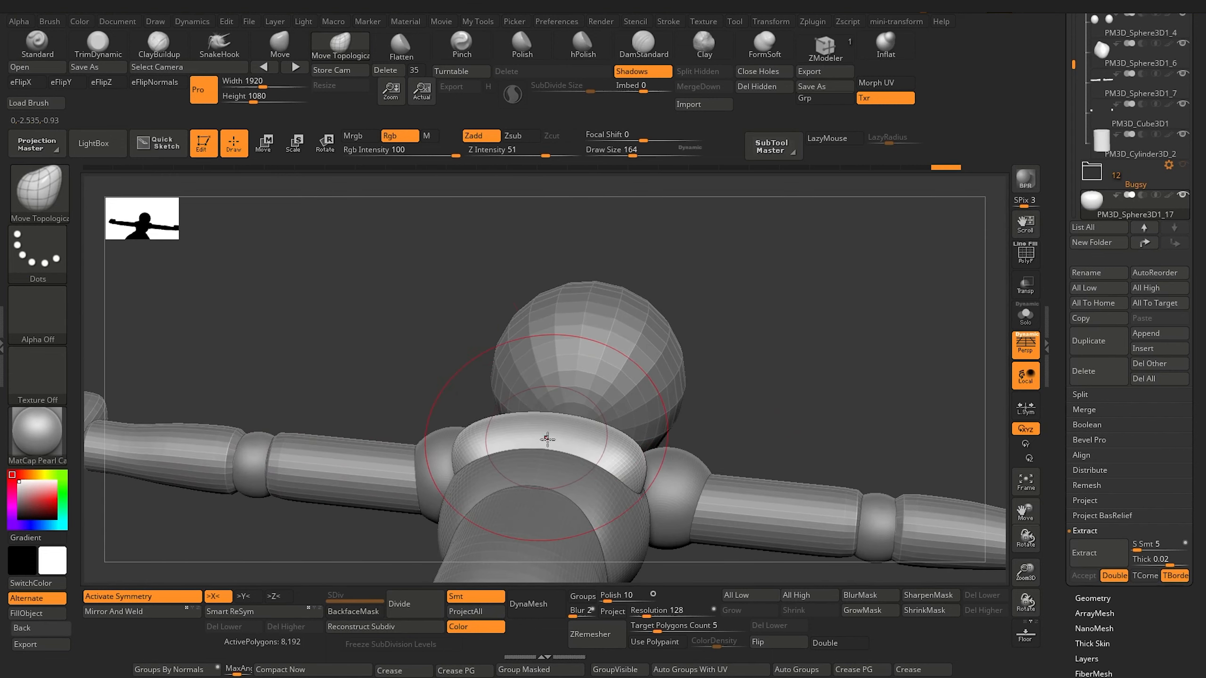
Select the ribcage sphere and adjust its front surface beneath the breasts with the Move Topological brush at size 144.
left_click(546, 439, "alt")
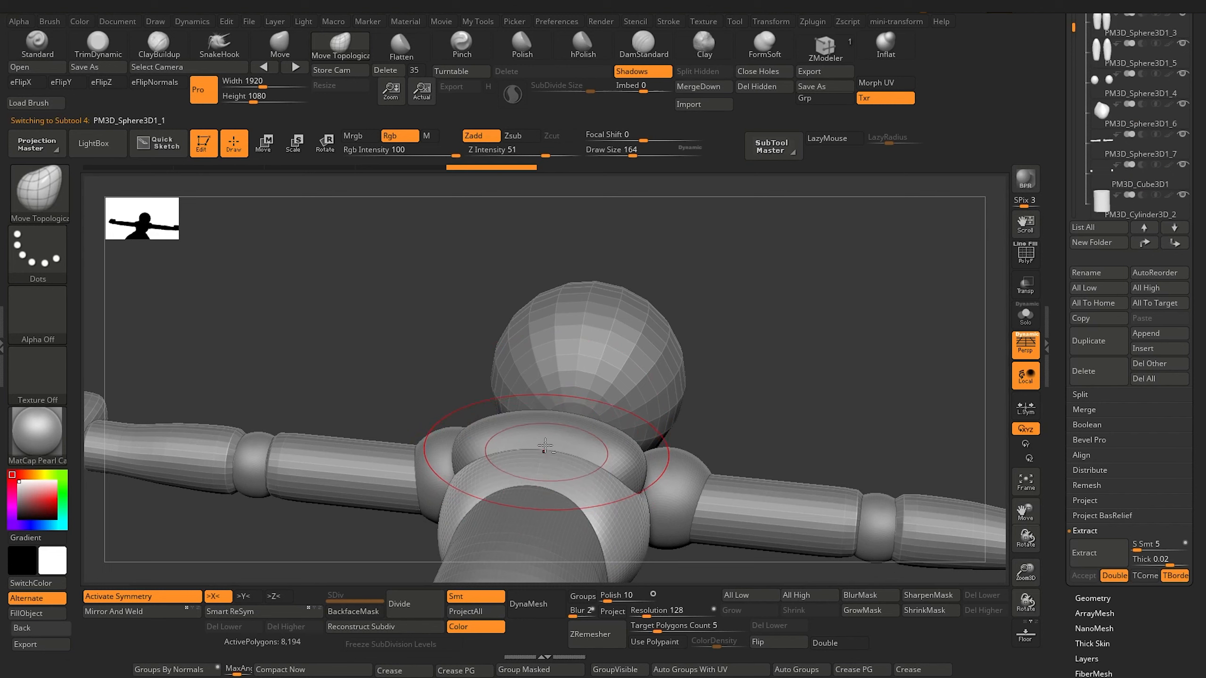
key("[")
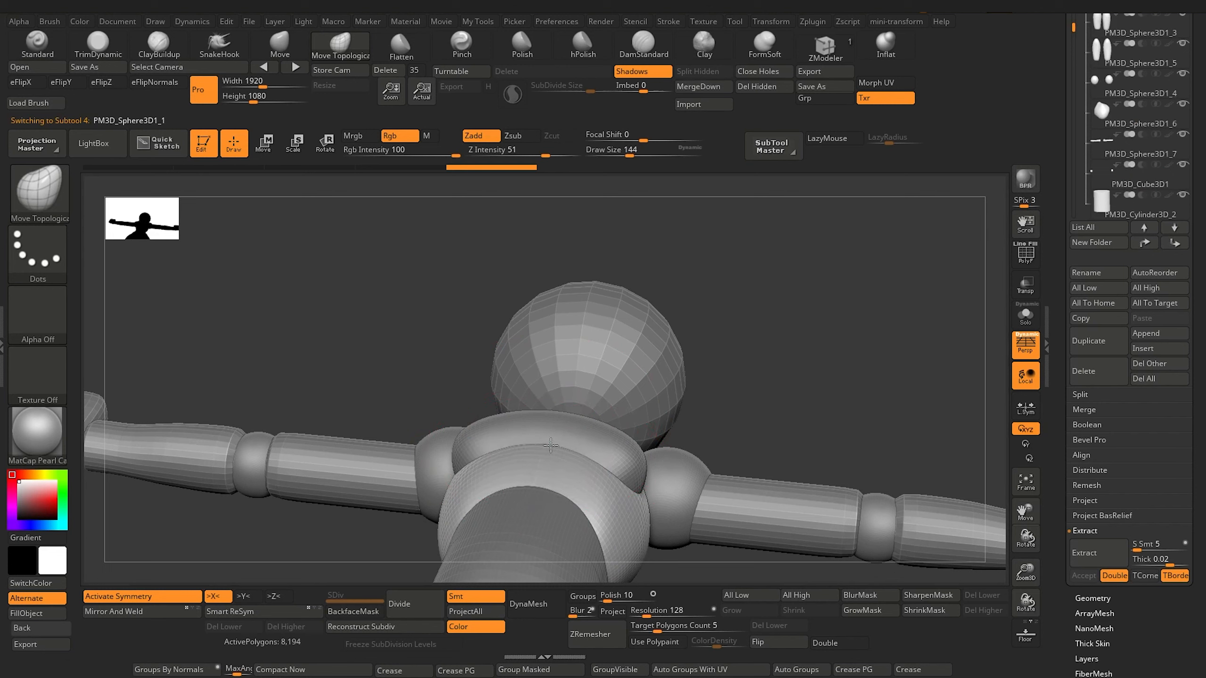
left_click_drag(551, 445, 550, 444)
mouse_move(374, 355)
left_mouse_down()
mouse_move(382, 360)
mouse_move(359, 351)
mouse_move(401, 450)
mouse_move(325, 482)
left_mouse_up()
Reselect the breast subtool and round out its lower outer contours with a progressively smaller Move Topological brush.
left_click(506, 432, "alt")
left_click_drag(620, 440, 619, 448)
mouse_move(363, 380)
left_mouse_down()
mouse_move(301, 328)
mouse_move(337, 361)
mouse_move(390, 337)
mouse_move(363, 369)
mouse_move(513, 408)
left_mouse_up()
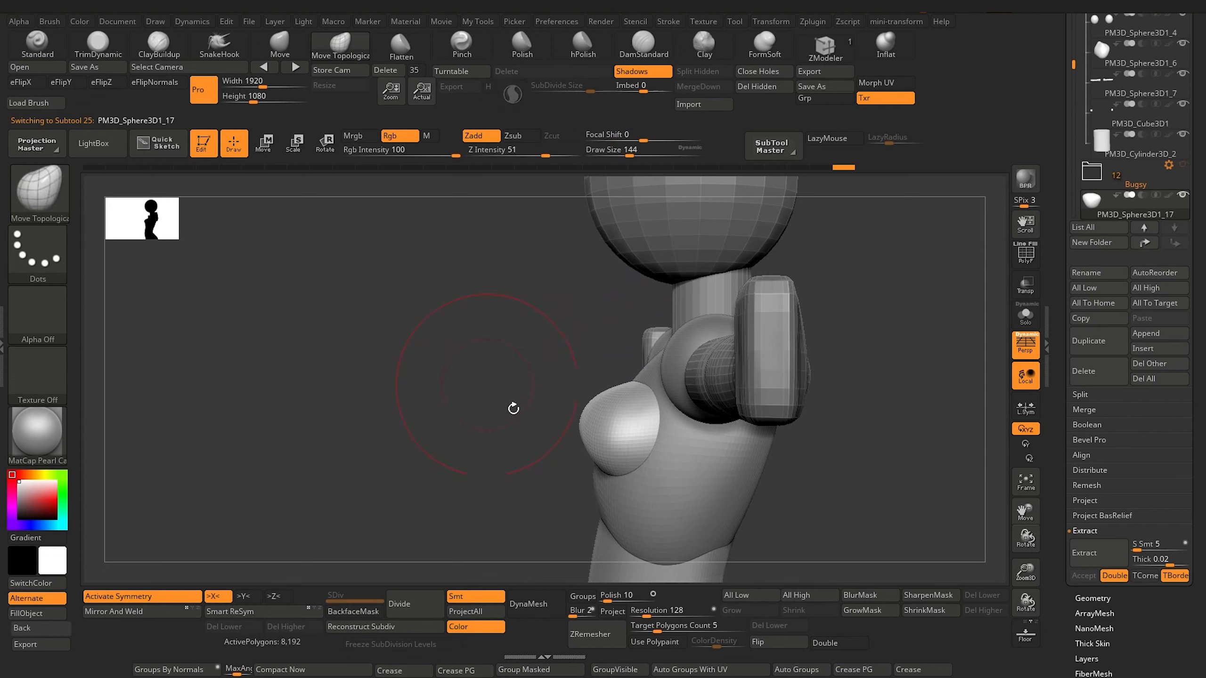
mouse_move(379, 375)
left_mouse_down()
mouse_move(489, 413)
mouse_move(498, 396)
left_mouse_up()
left_click_drag(616, 449, 620, 456)
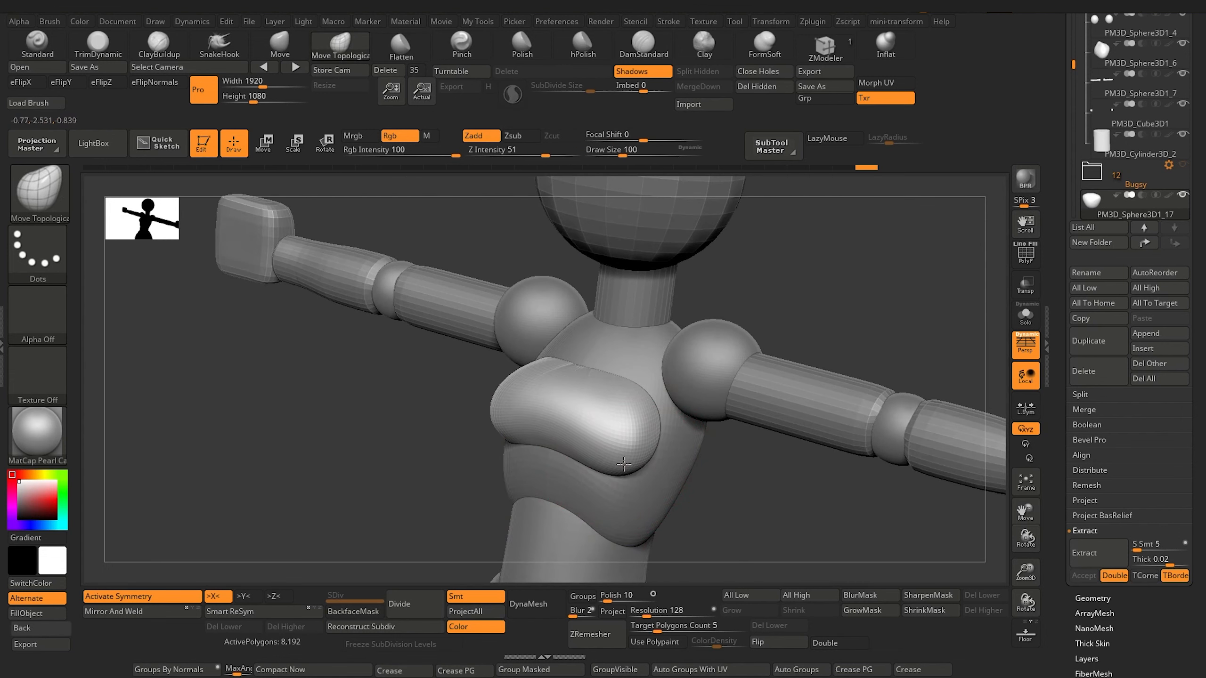
left_click_drag(438, 366, 584, 446)
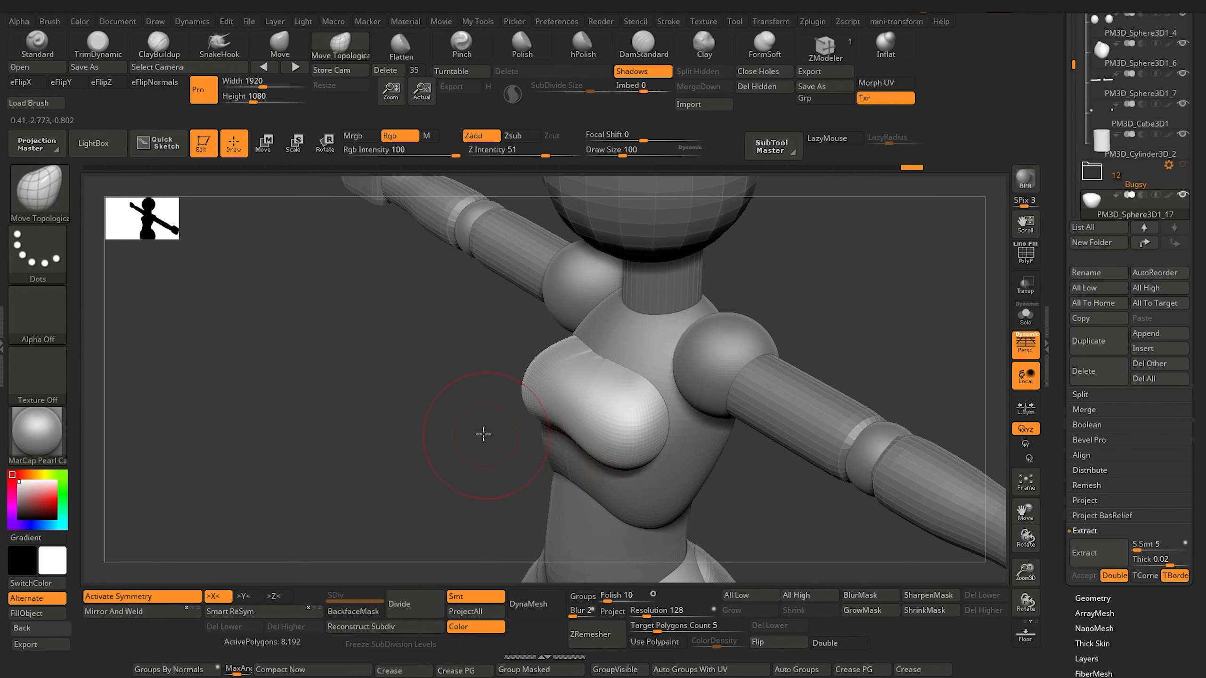
left_click_drag(484, 434, 523, 394)
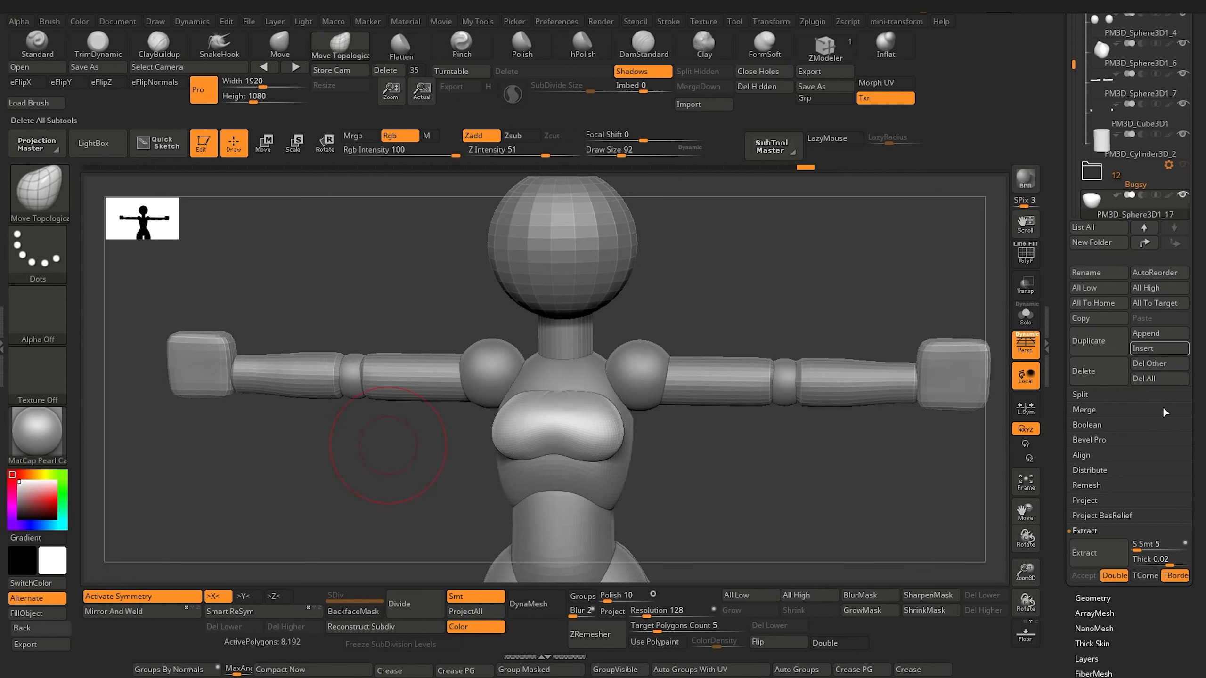
Append another Sphere3D subtool below the breast mesh and make it the active subtool.
left_click(1160, 334)
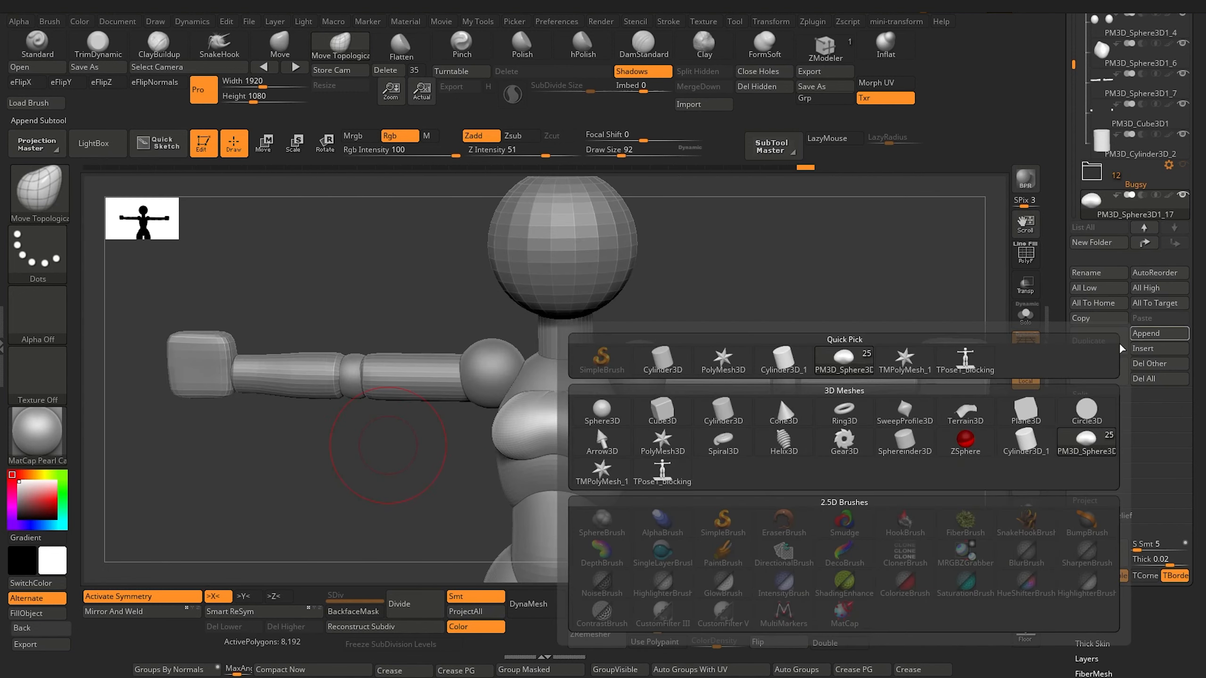
left_click(624, 415)
left_click_drag(1073, 58, 1074, 93)
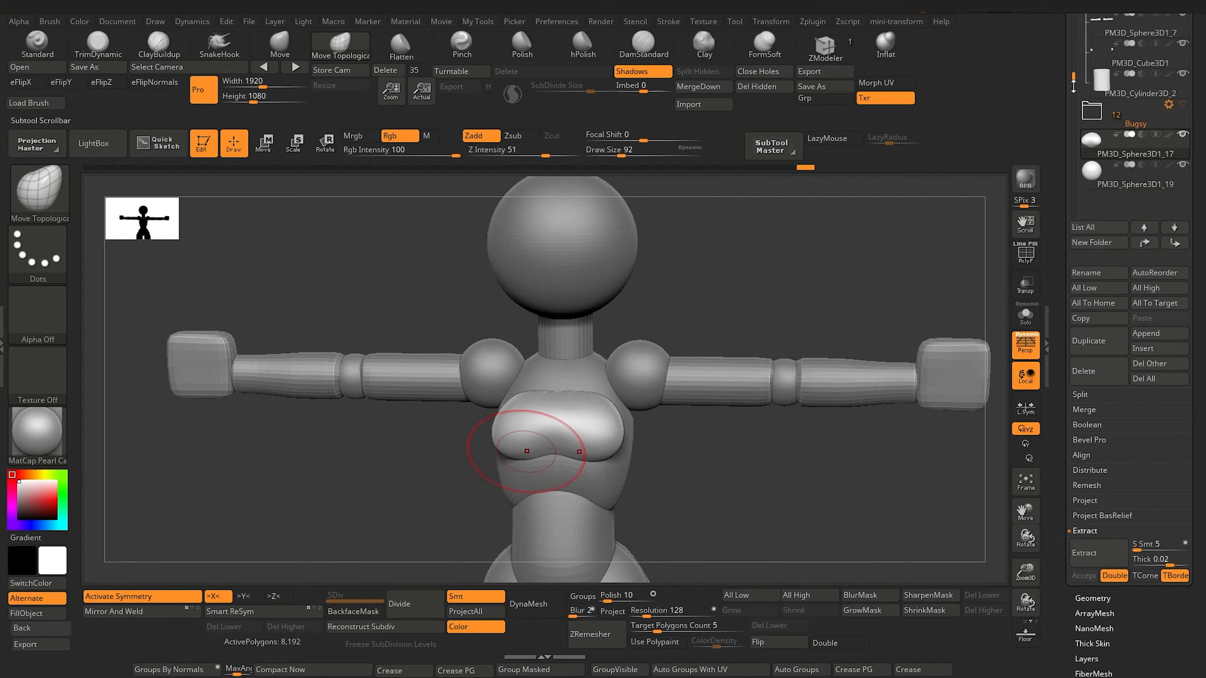
left_click(1097, 180)
right_click_drag(358, 473, 330, 431, "ctrl")
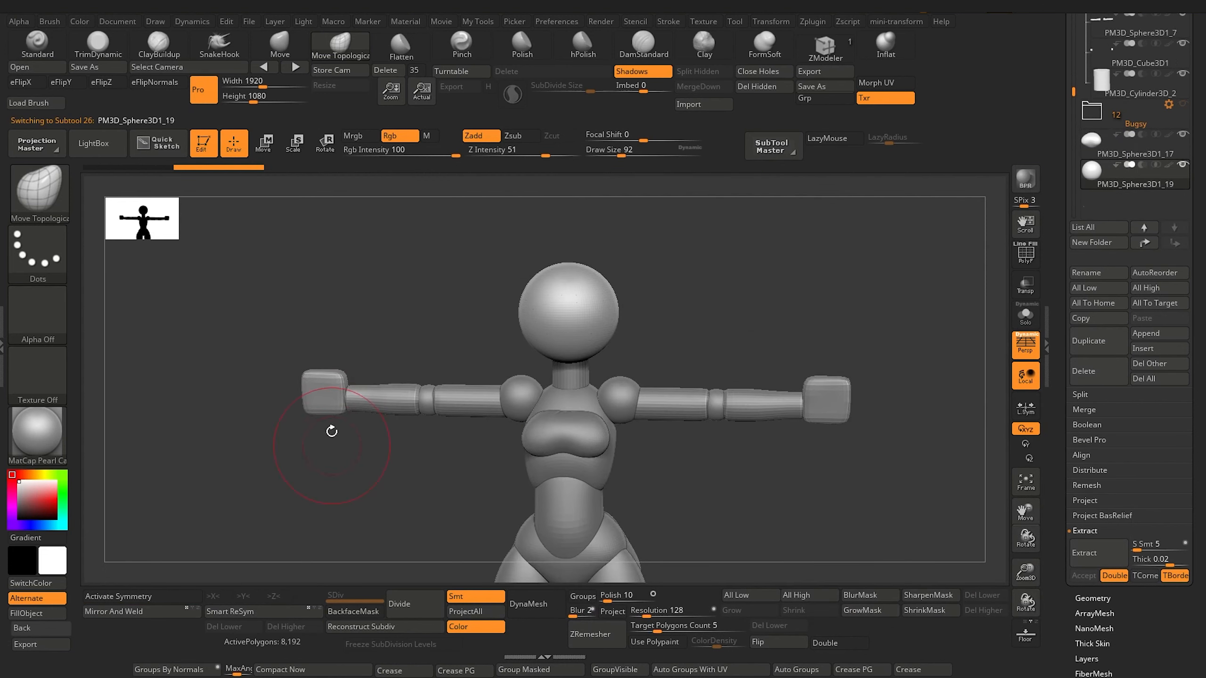
right_click_drag(430, 496, 456, 313, "ctrl")
Move the new sphere down from the head into bigSNO's upper chest and position it in depth above the breasts.
left_click(264, 143)
right_click_drag(396, 406, 338, 428)
right_click_drag(414, 355, 436, 459, "alt")
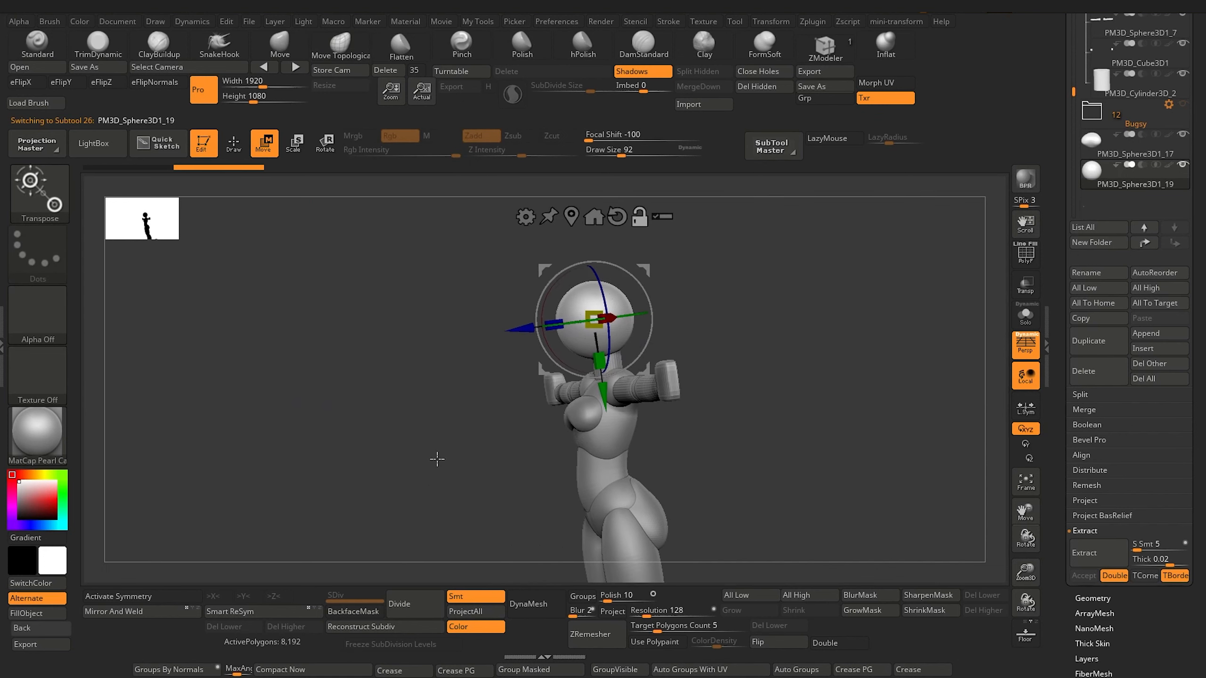
left_click_drag(605, 404, 610, 464)
right_click_drag(433, 467, 564, 405)
left_click_drag(584, 372, 480, 363)
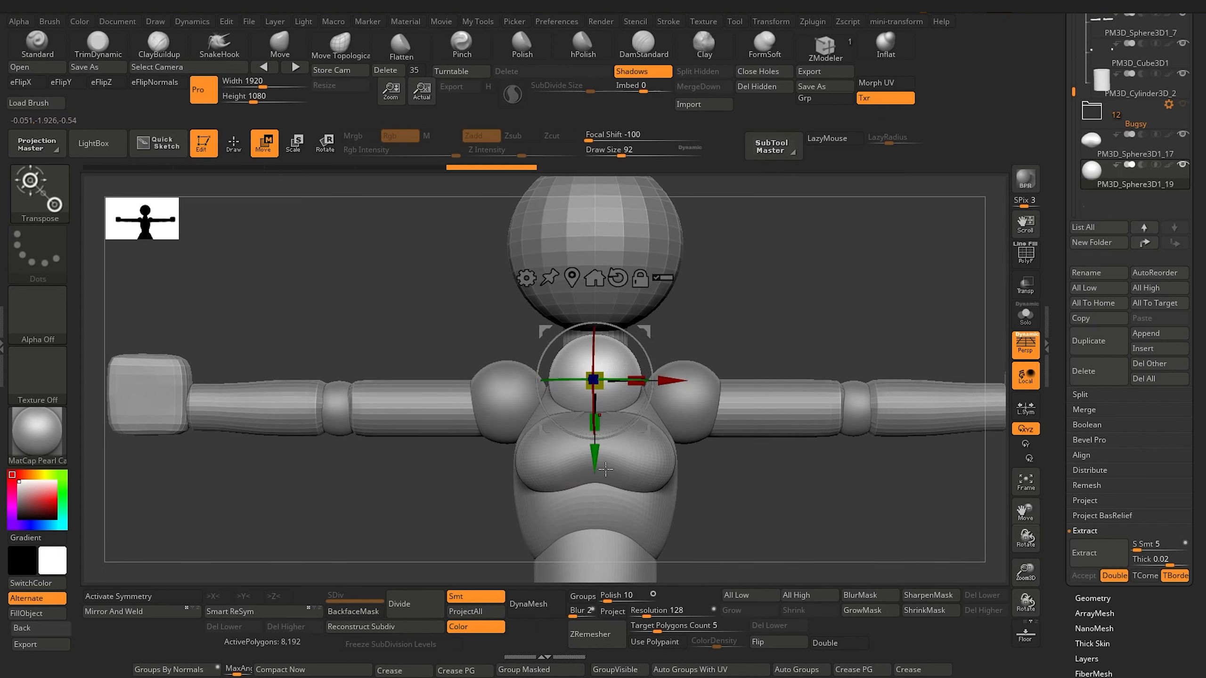
left_click_drag(595, 463, 596, 498)
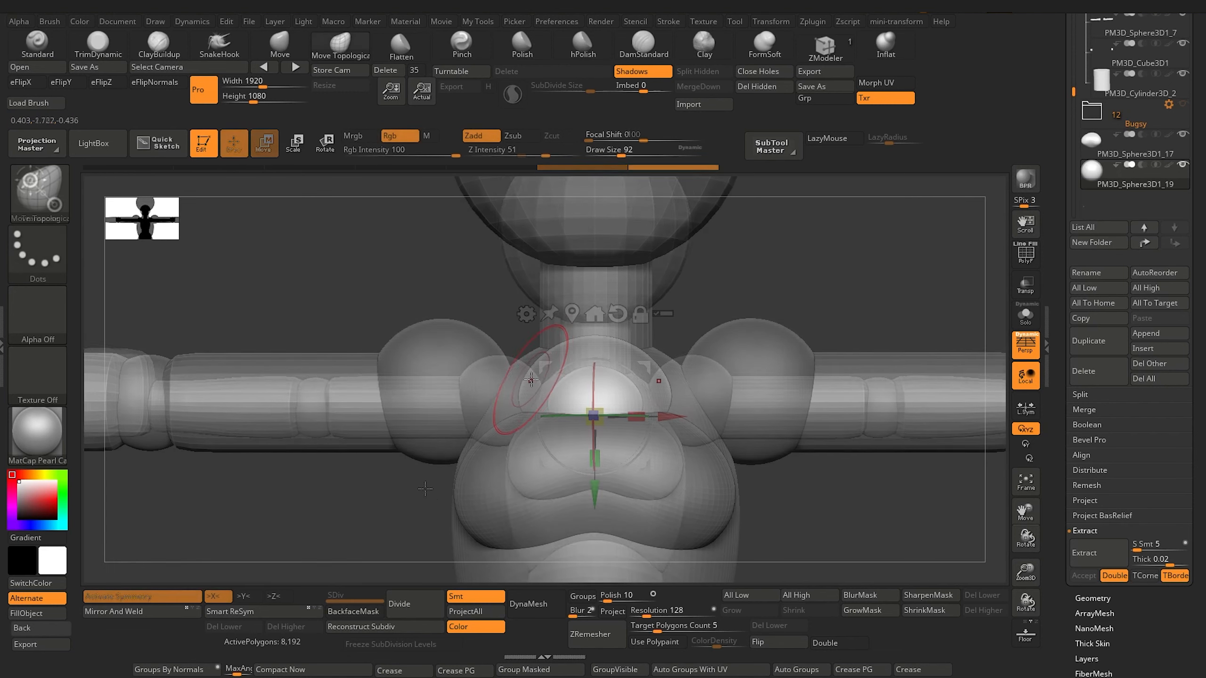
With X symmetry on, stretch the new sphere sideways into a wide upper-chest mass between the shoulders using Move Topological.
left_click_drag(535, 375, 517, 348)
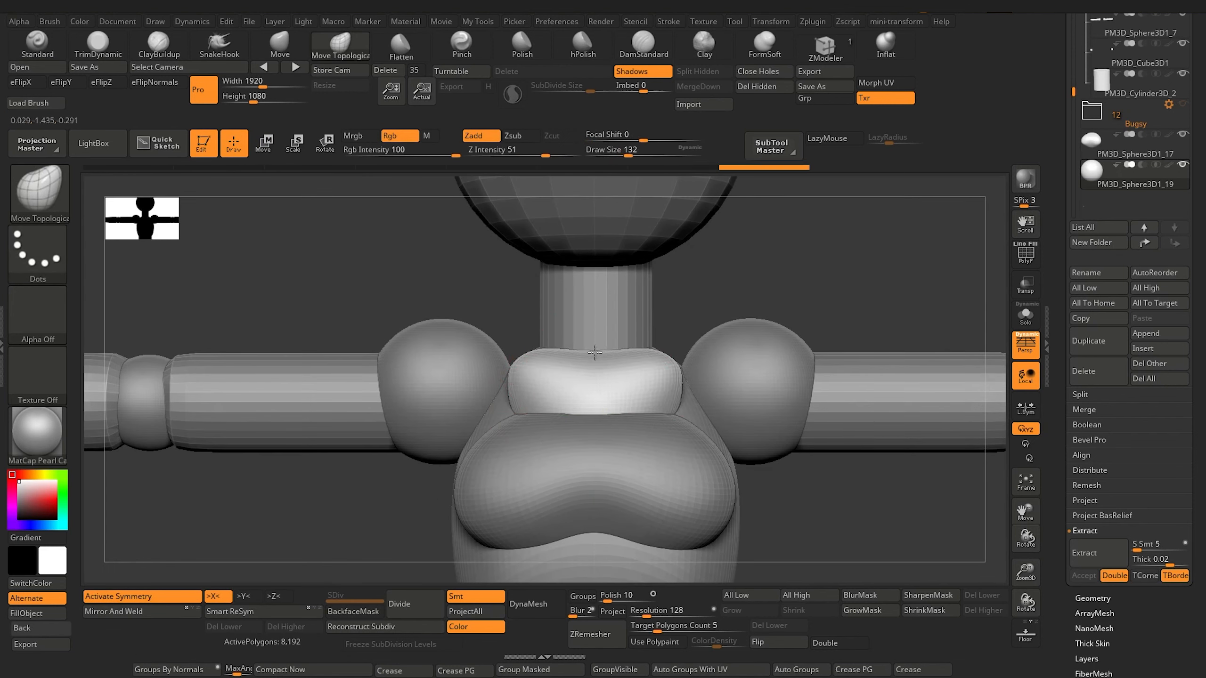
left_click_drag(595, 352, 595, 354)
left_click_drag(590, 422, 592, 433)
mouse_move(515, 404)
left_mouse_down()
mouse_move(505, 422)
mouse_move(487, 380)
mouse_move(491, 412)
left_mouse_up()
key("]")
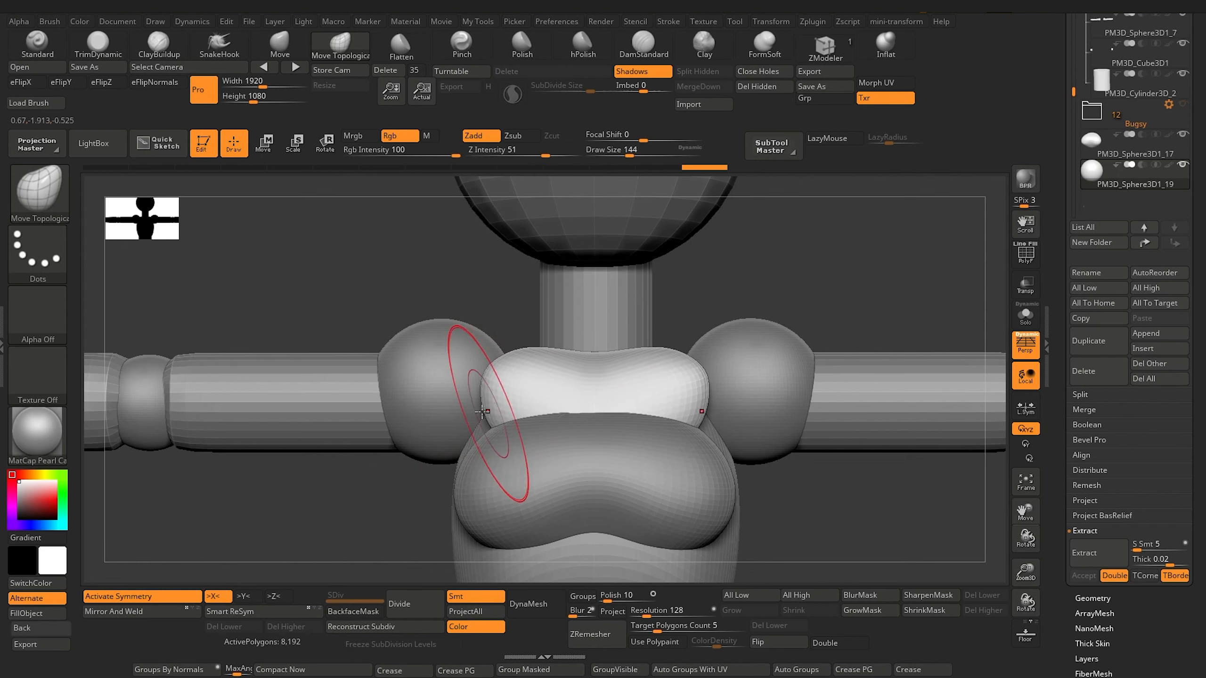
Pull the sides of the upper-chest mass toward the shoulder spheres and shape its front below the neck.
mouse_move(361, 497)
left_mouse_down()
mouse_move(428, 496)
mouse_move(397, 497)
left_mouse_up()
mouse_move(463, 412)
left_mouse_down()
mouse_move(413, 405)
mouse_move(448, 436)
mouse_move(461, 409)
left_mouse_up()
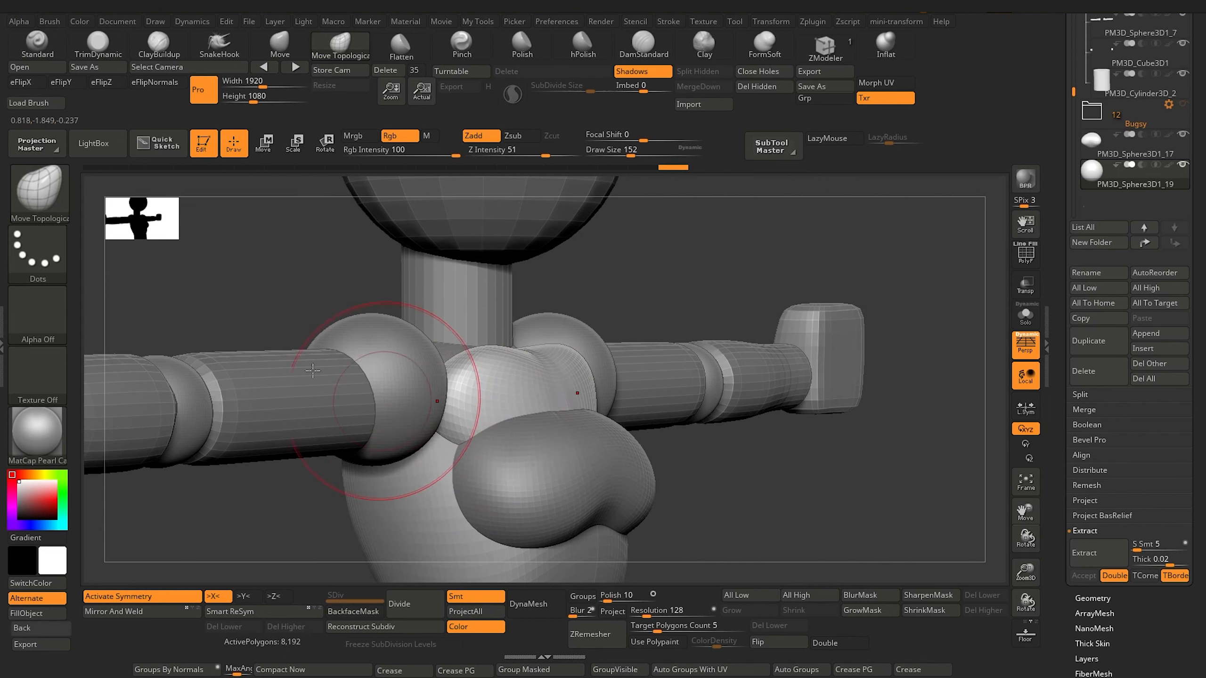
mouse_move(183, 294)
left_mouse_down()
mouse_move(229, 350)
mouse_move(216, 352)
left_mouse_up()
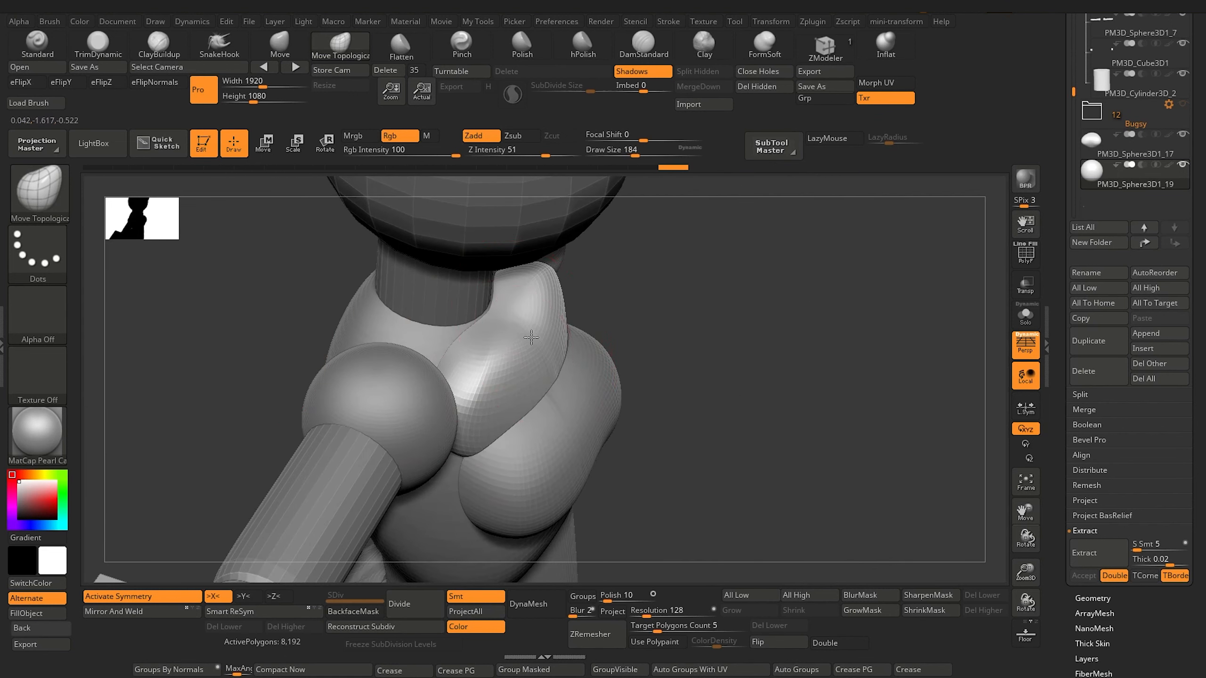
left_click_drag(357, 330, 323, 334)
left_click_drag(313, 290, 162, 304)
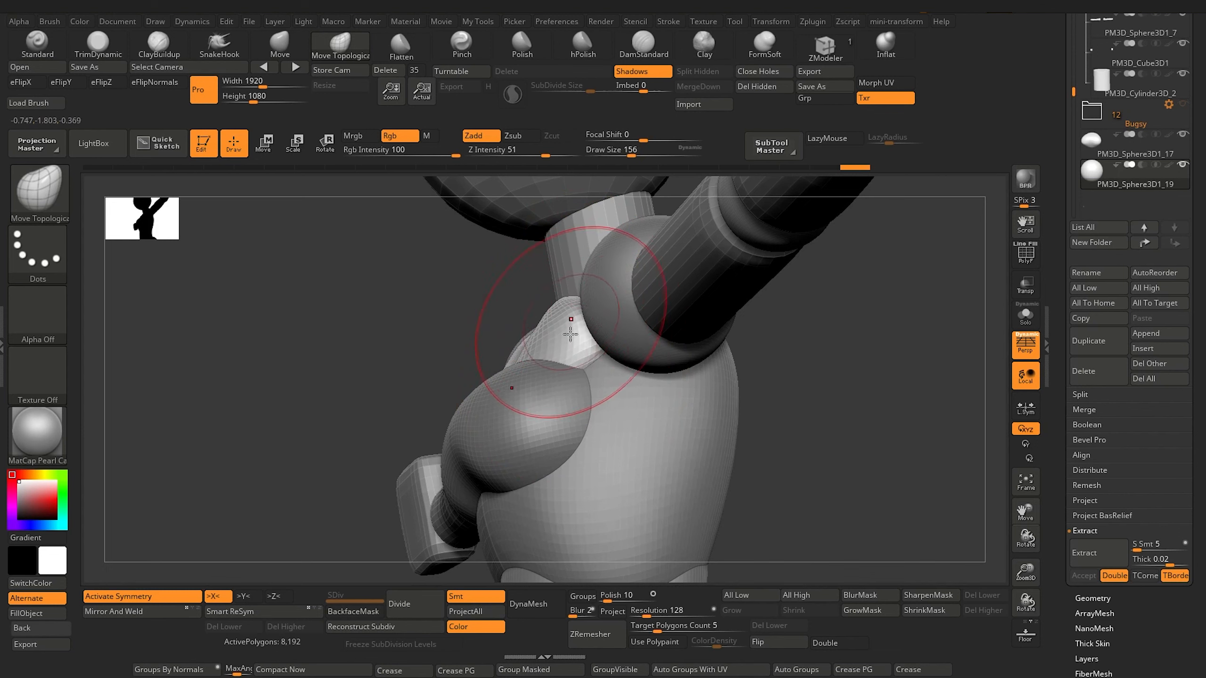
Shape the outer ends of the upper-chest mass where they meet the shoulders and the tops of the breasts.
left_click_drag(285, 332, 416, 344)
left_click_drag(588, 351, 593, 338)
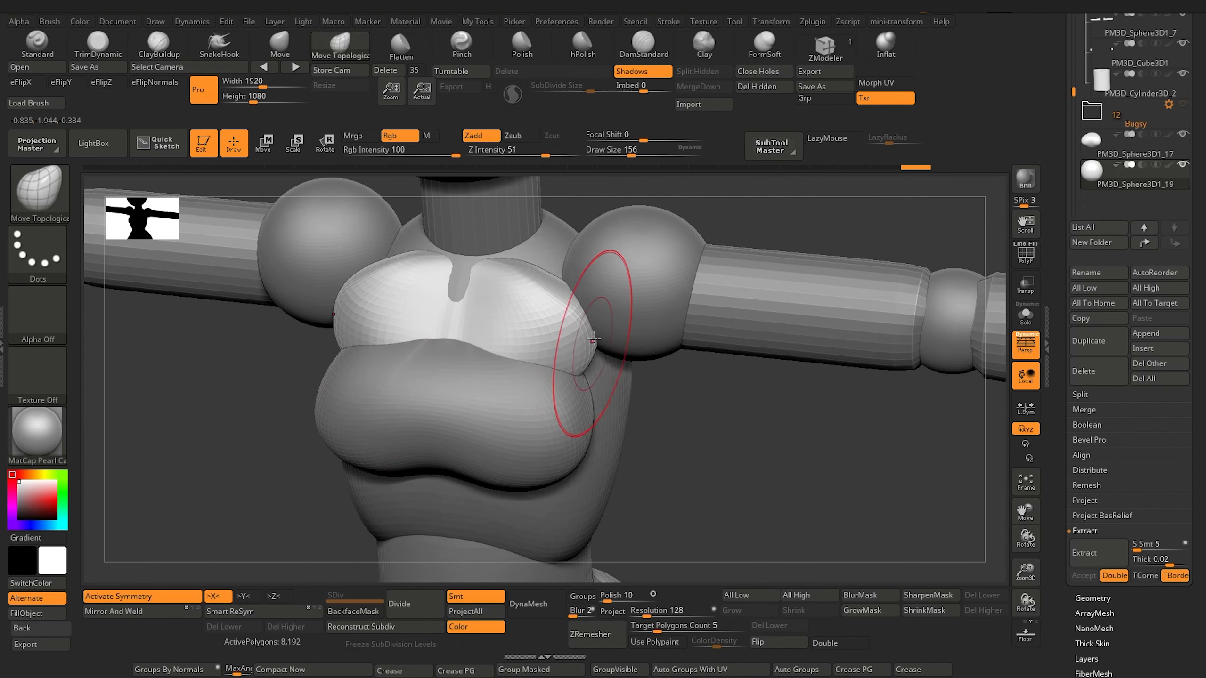
left_click_drag(681, 452, 593, 384)
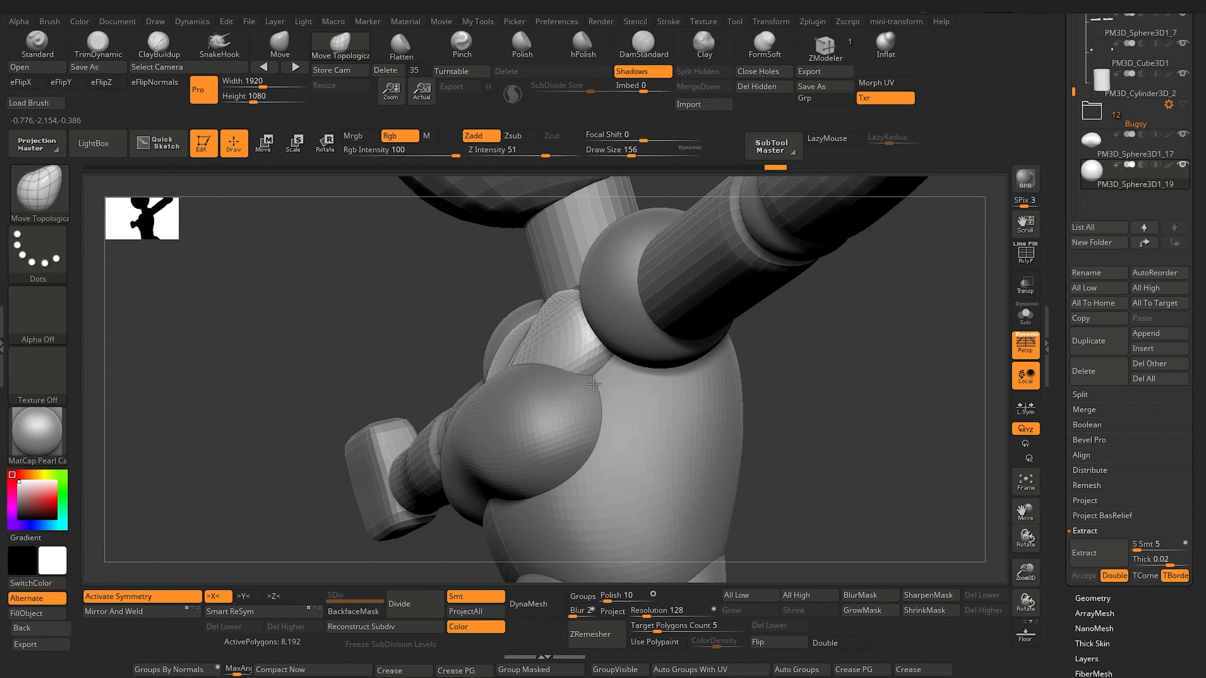
left_click_drag(413, 338, 513, 383)
left_click_drag(583, 381, 589, 390)
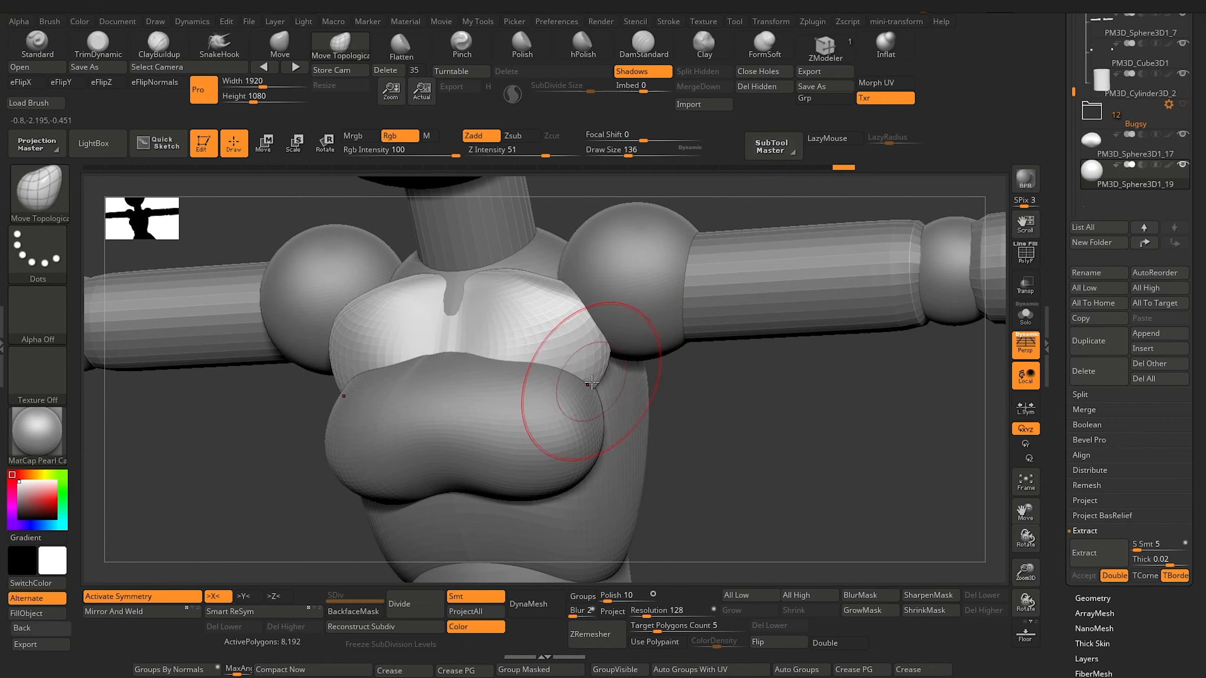
Extend the lower outer corners of the upper-chest mass down beside the breasts with a Move Topological brush of size 144.
left_click_drag(845, 537, 688, 527)
key("bracketright")
left_click_drag(604, 376, 610, 390)
left_click_drag(607, 384, 608, 390)
mouse_move(389, 389)
left_mouse_down()
mouse_move(513, 409)
mouse_move(400, 510)
mouse_move(422, 480)
left_mouse_up()
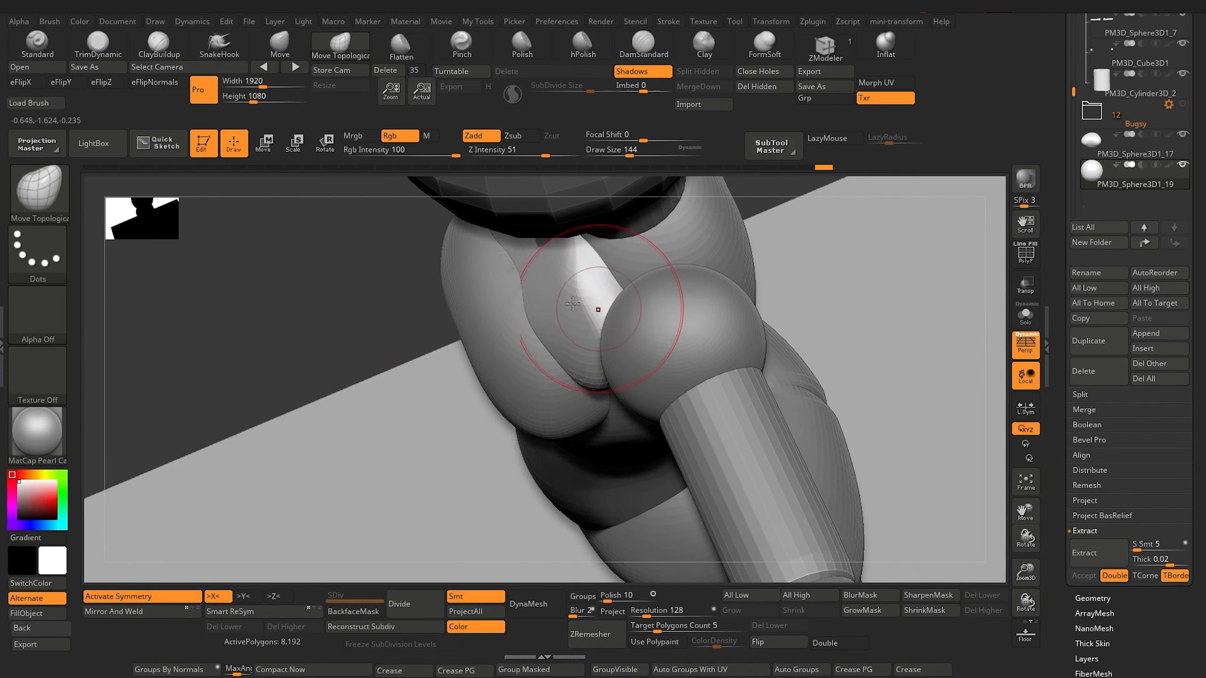
Flatten the front of the upper-chest mass and blend its lower edge into the breasts and armpits.
left_click_drag(325, 398, 295, 280)
left_click_drag(309, 337, 350, 426, "alt")
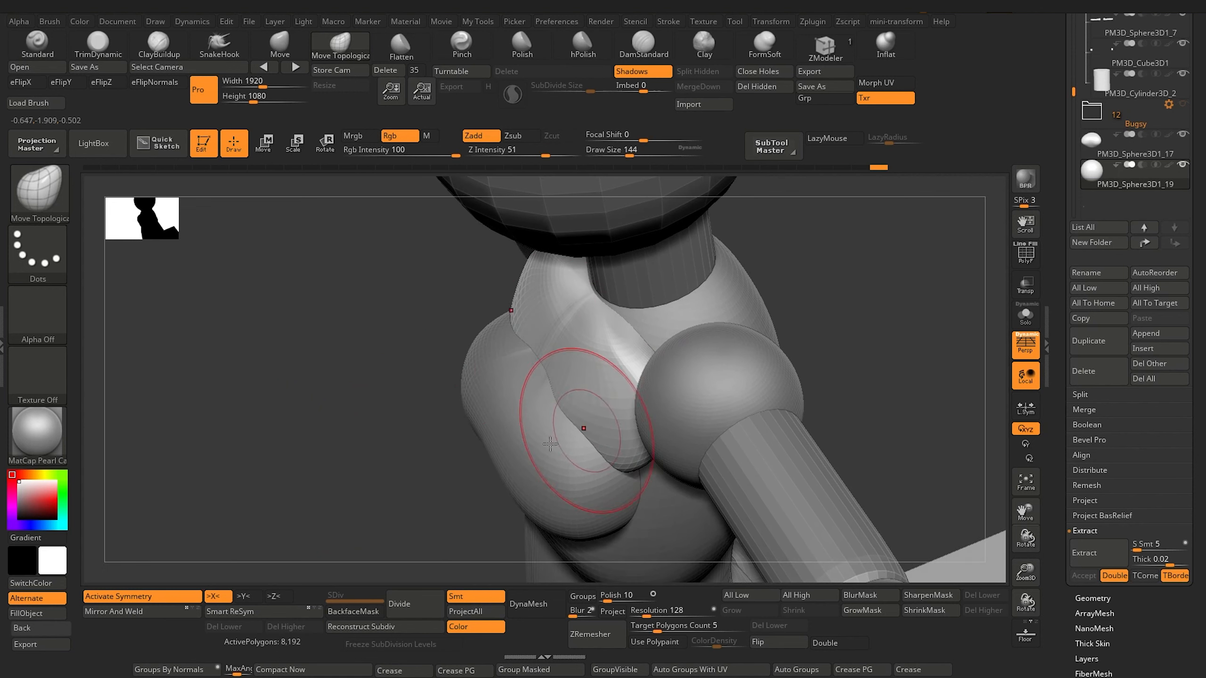
left_click_drag(427, 427, 478, 404)
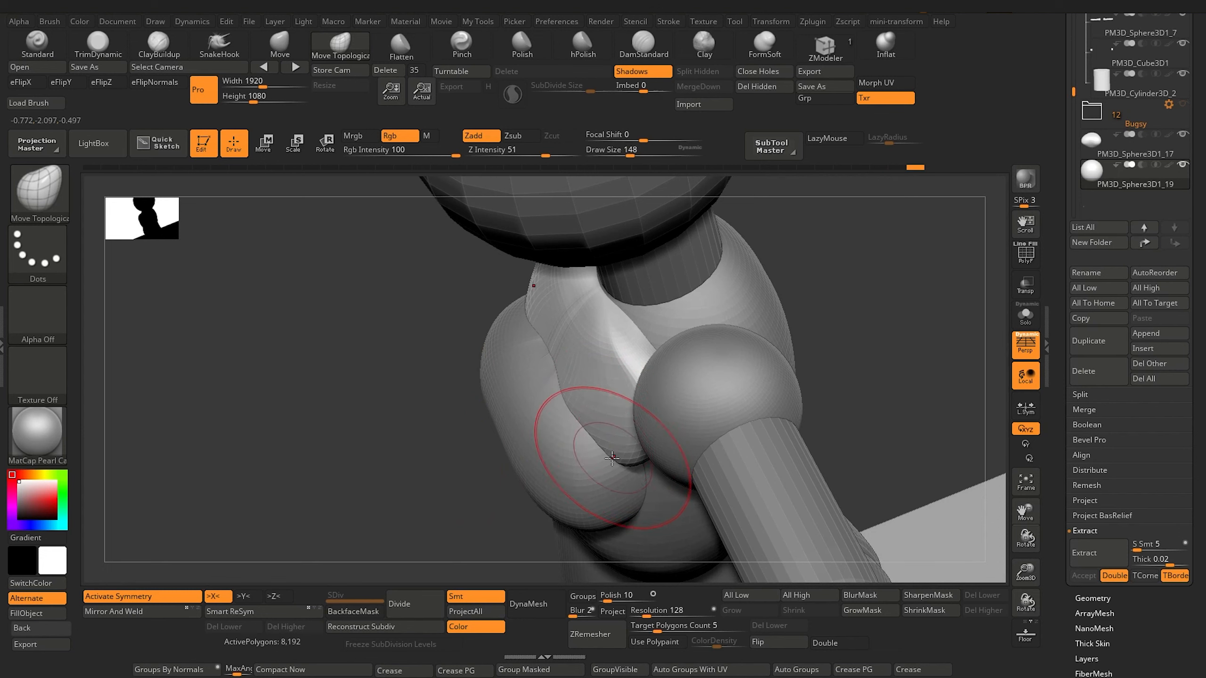
left_click_drag(367, 460, 404, 404, "shift")
left_click_drag(237, 505, 333, 409, "alt")
left_click_drag(372, 471, 482, 418)
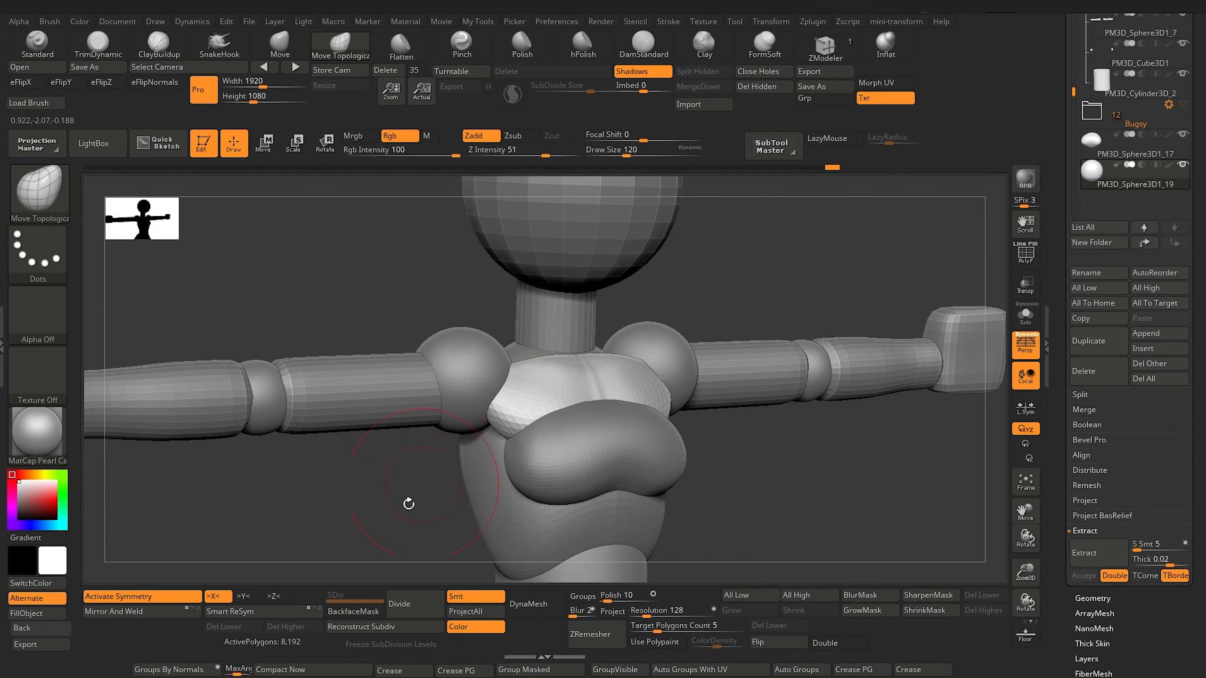
left_click_drag(409, 504, 498, 479)
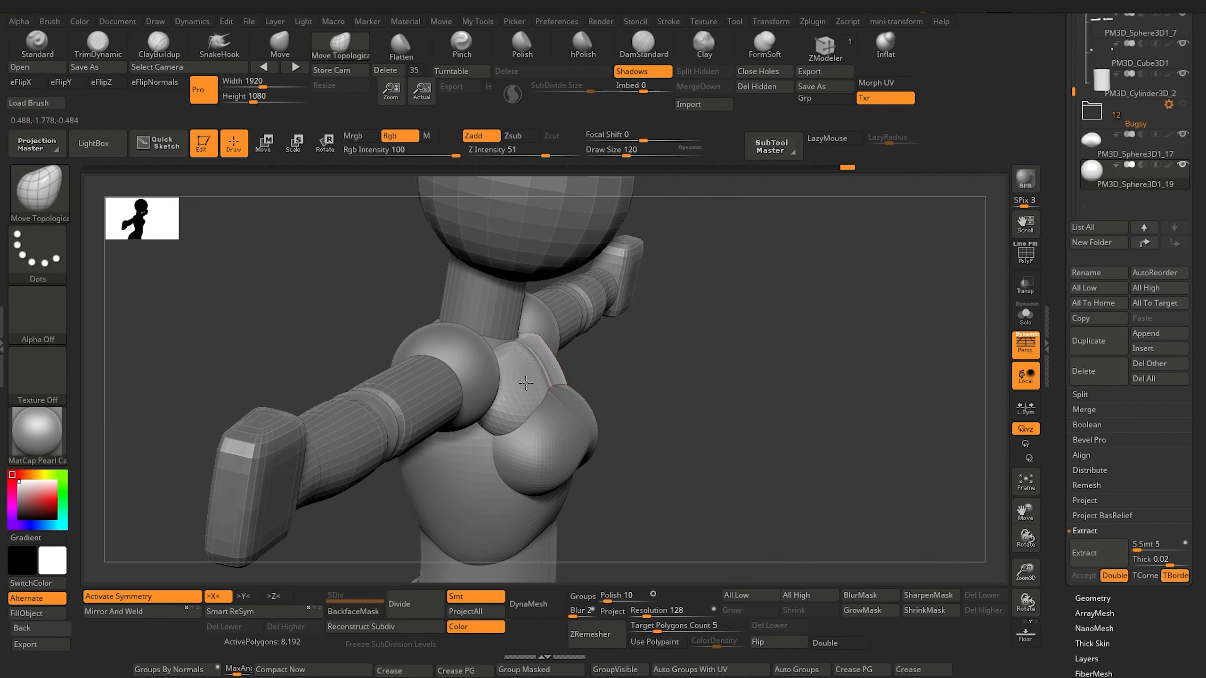
Refine the upper edge of the chest mass near the shoulders and collarbone, reducing the brush size to 92.
left_click_drag(338, 316, 427, 456)
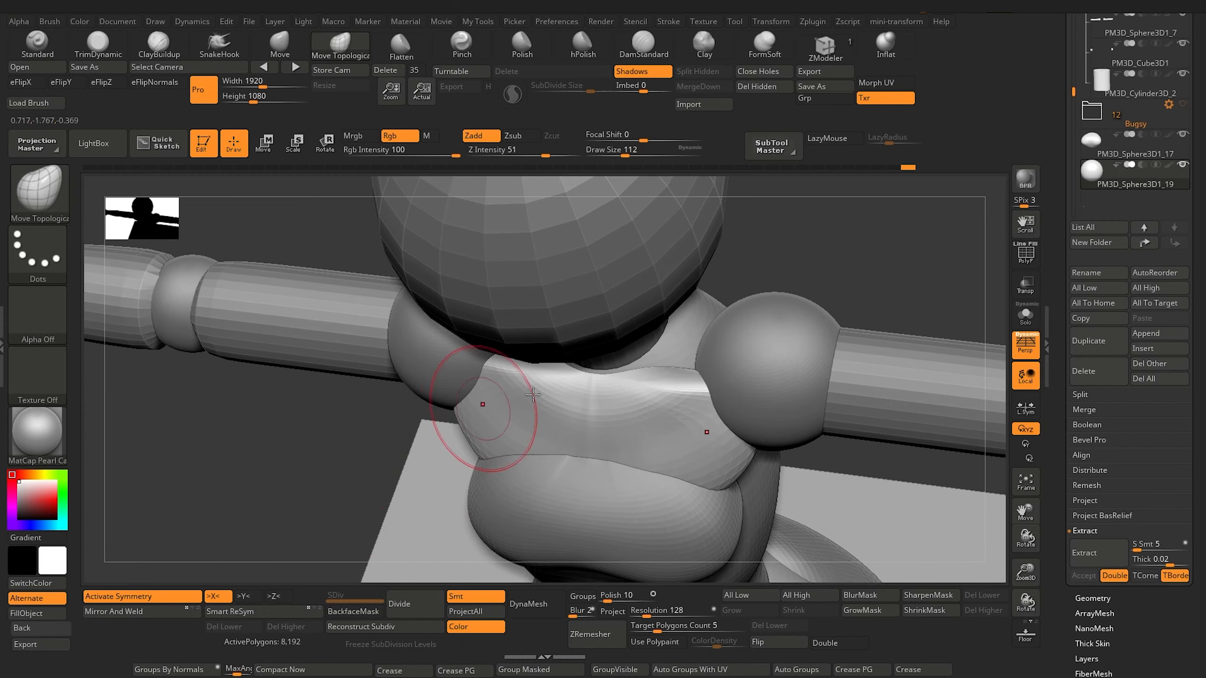
left_click_drag(680, 377, 691, 395)
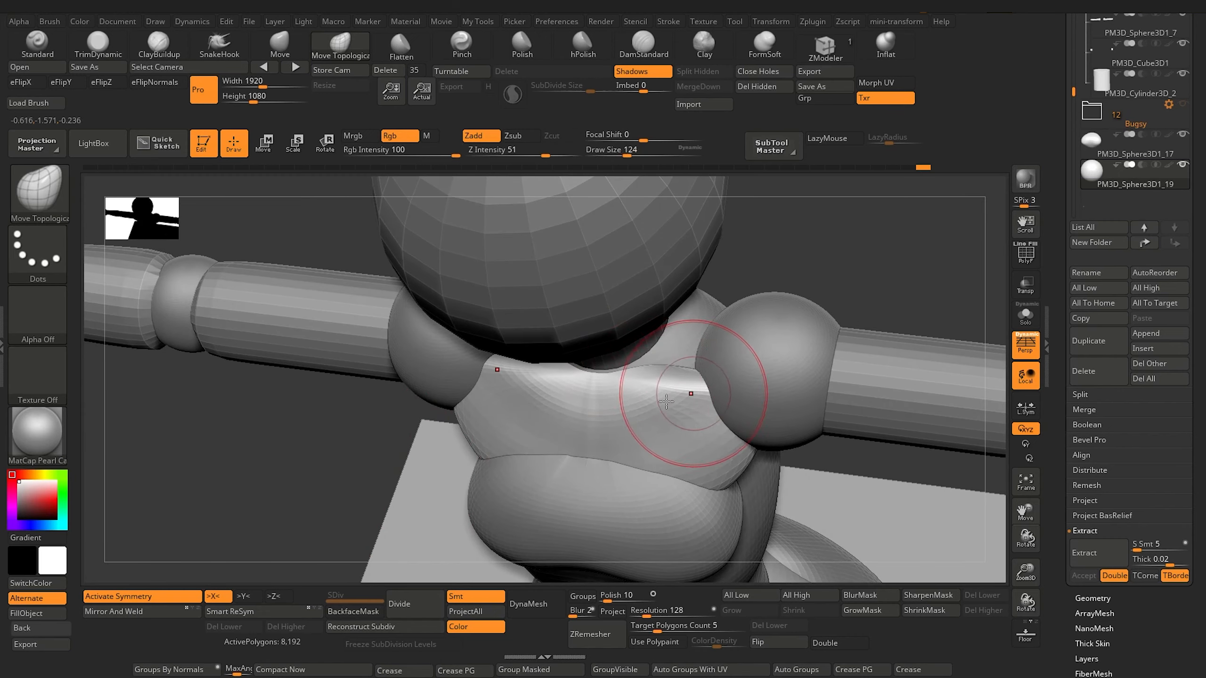
left_click_drag(311, 453, 363, 380)
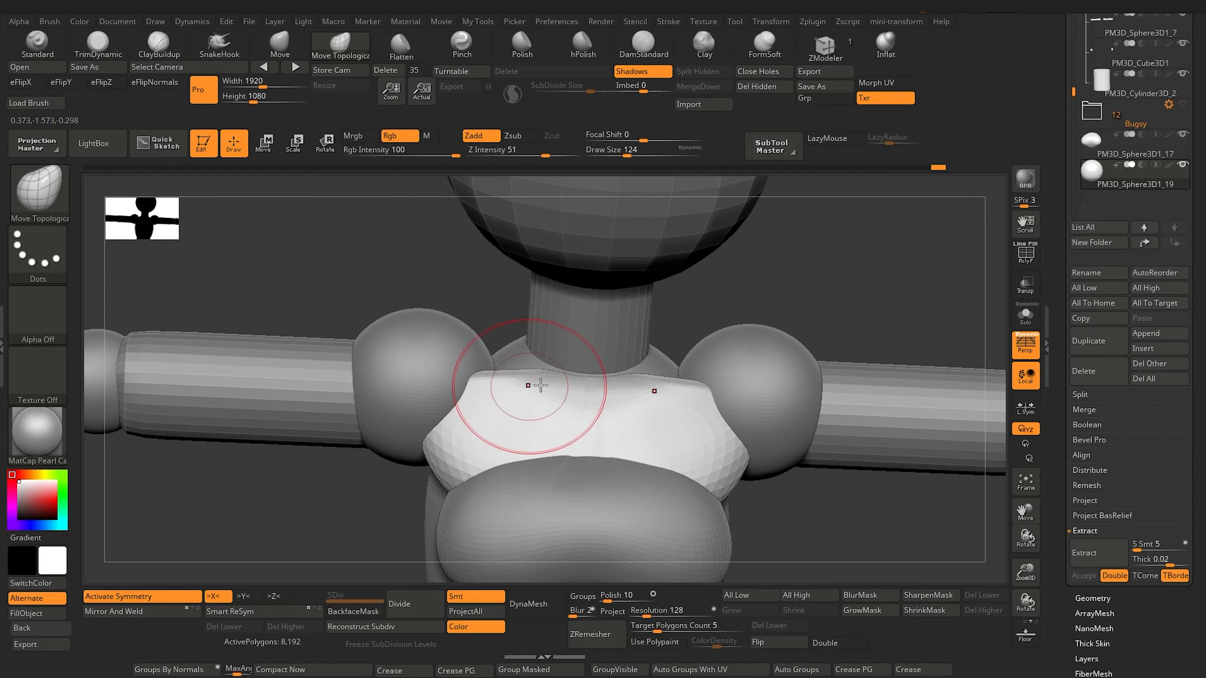
left_click_drag(354, 286, 328, 281)
key("bracketleft")
key("bracketleft")
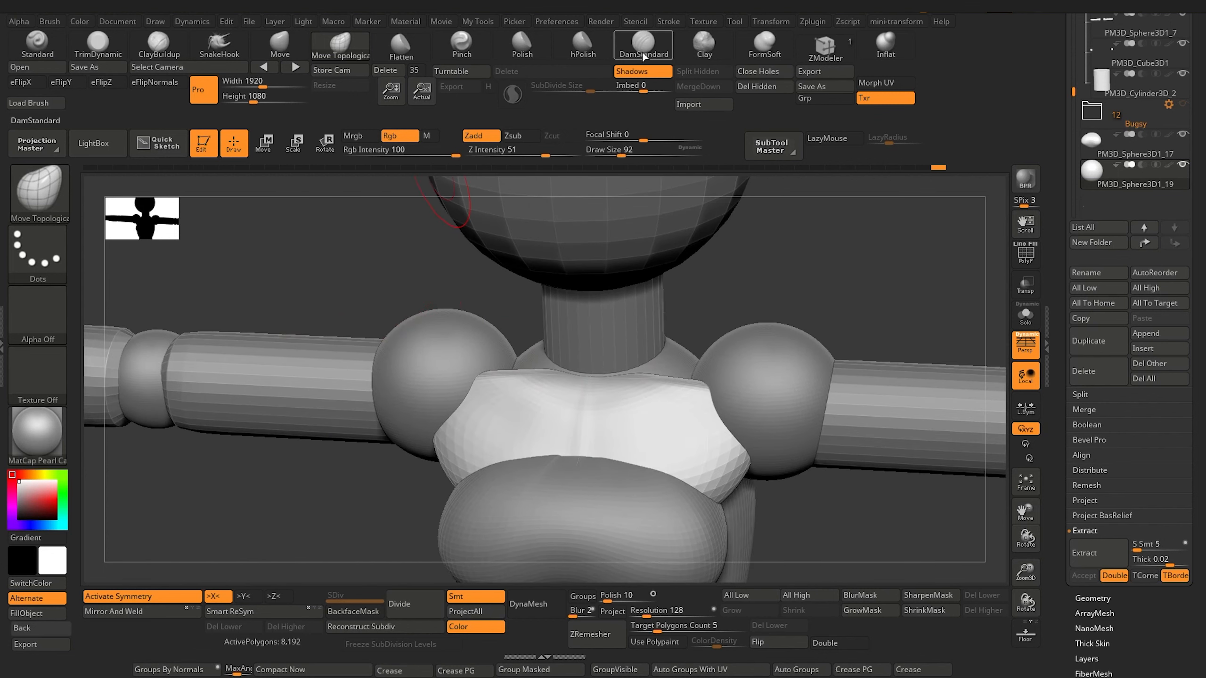
Carve a small notch at the top centre of the upper-chest mass with a DamStandard brush of size 64.
left_click(642, 51)
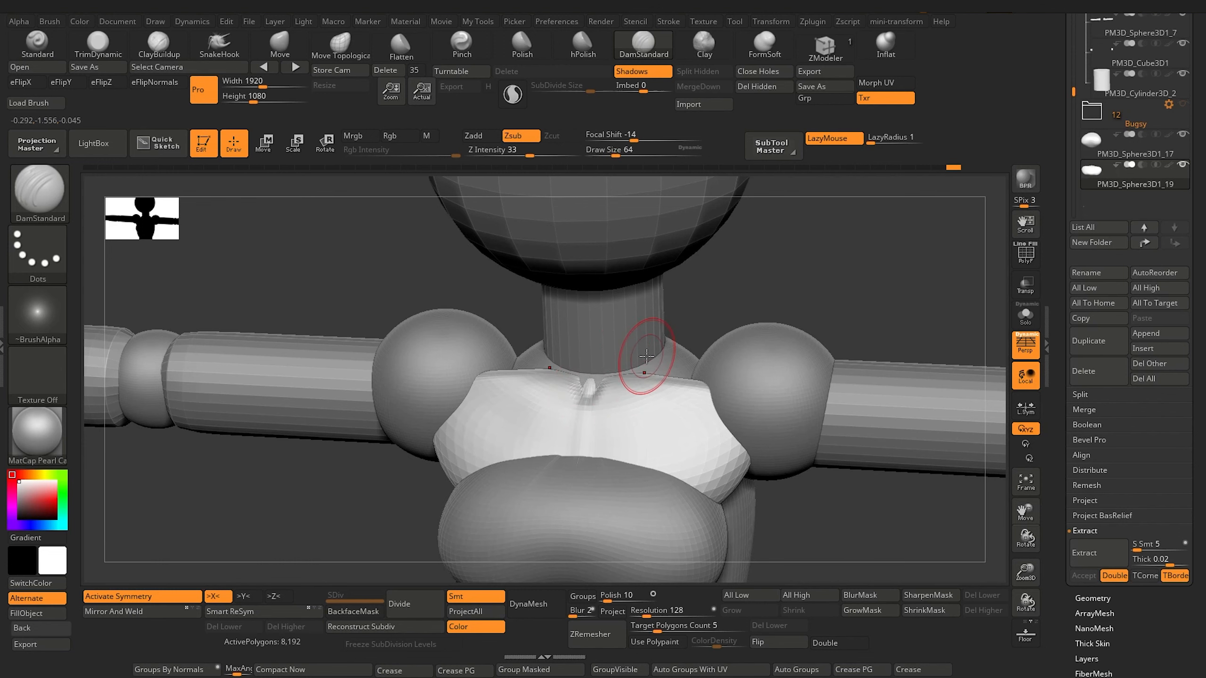
left_click_drag(646, 355, 586, 397)
left_click_drag(591, 356, 590, 352)
mouse_move(393, 482)
left_mouse_down()
mouse_move(333, 533)
mouse_move(329, 560)
mouse_move(331, 507)
mouse_move(315, 522)
mouse_move(339, 473)
left_mouse_up()
mouse_move(339, 426)
left_mouse_down()
mouse_move(334, 436)
mouse_move(353, 408)
left_mouse_up()
key("bracketright")
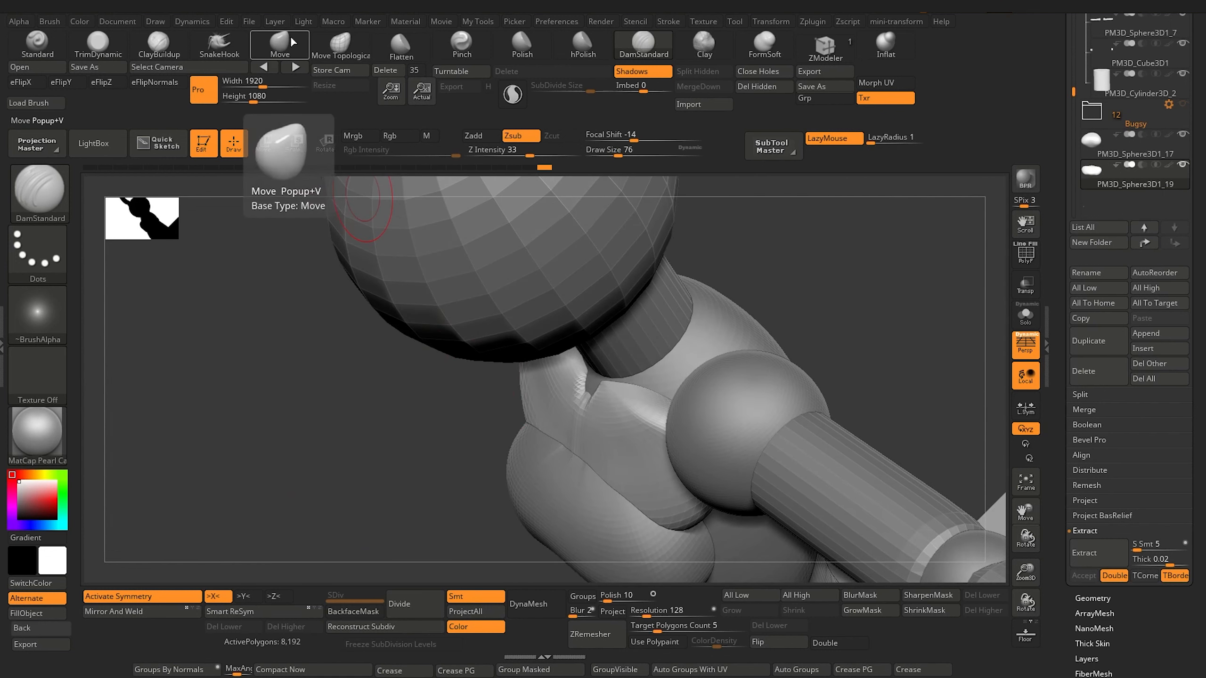
Reshape the collarbone edges on either side of the central notch with a Move Topological brush of size 96.
left_click(339, 50)
left_click_drag(614, 397, 599, 393)
key("bracketright")
left_click_drag(667, 437, 643, 409)
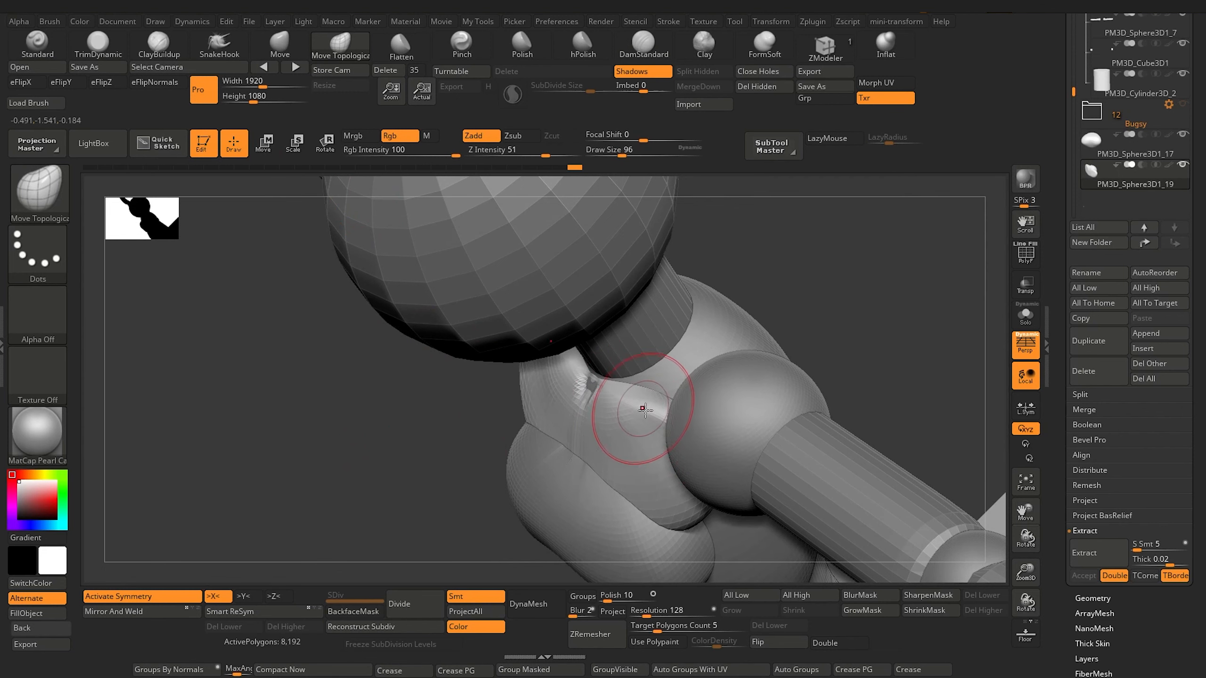
left_click_drag(382, 426, 451, 404)
left_click_drag(563, 397, 563, 394)
left_click_drag(424, 433, 455, 420)
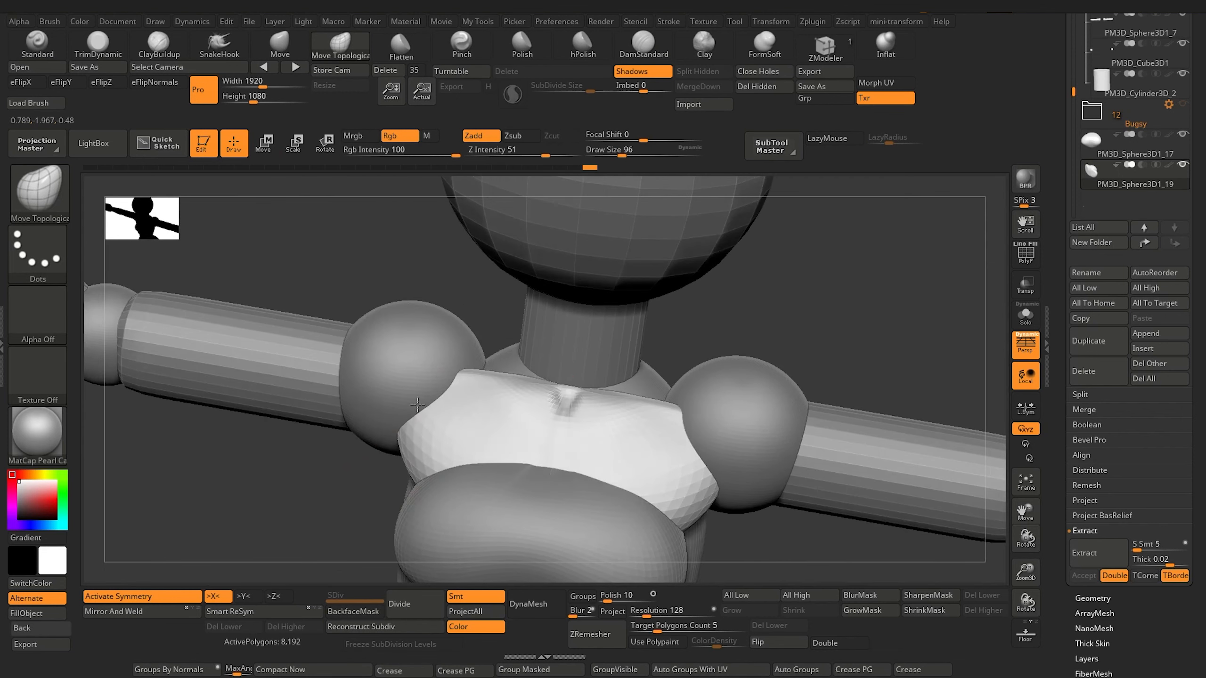
left_click_drag(565, 402, 570, 392)
Pull the lower outer corners of the upper-chest mass outward beside the breasts, using brush size 76.
left_click_drag(295, 508, 219, 308, "alt")
mouse_move(295, 420)
left_mouse_down("shift")
mouse_move(331, 434)
mouse_move(385, 488)
mouse_move(388, 532)
left_mouse_up("shift")
key("bracketleft")
key("bracketleft")
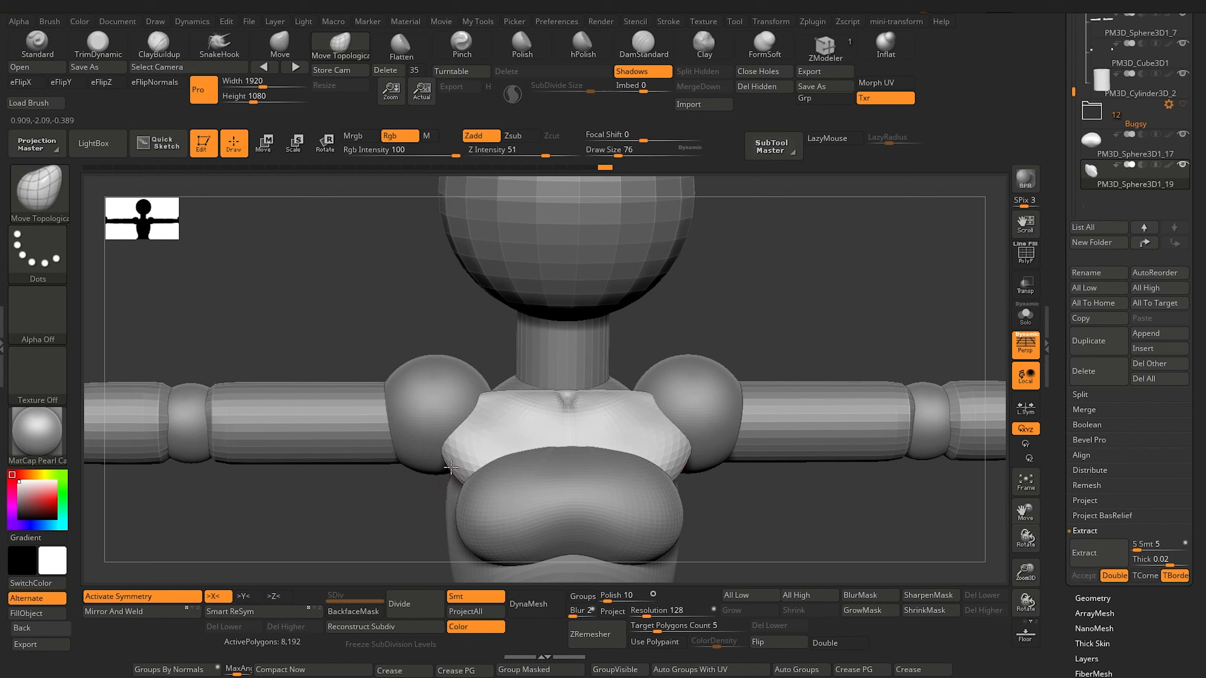
mouse_move(452, 462)
left_mouse_down()
mouse_move(455, 488)
mouse_move(429, 448)
mouse_move(457, 467)
mouse_move(461, 492)
mouse_move(443, 462)
left_mouse_up()
Select the breast mass and reshape its outer sides and underside with a Move Topological brush of size 160.
key("bracketright")
left_click_drag(382, 535, 394, 459, "alt")
left_click(484, 425, "alt")
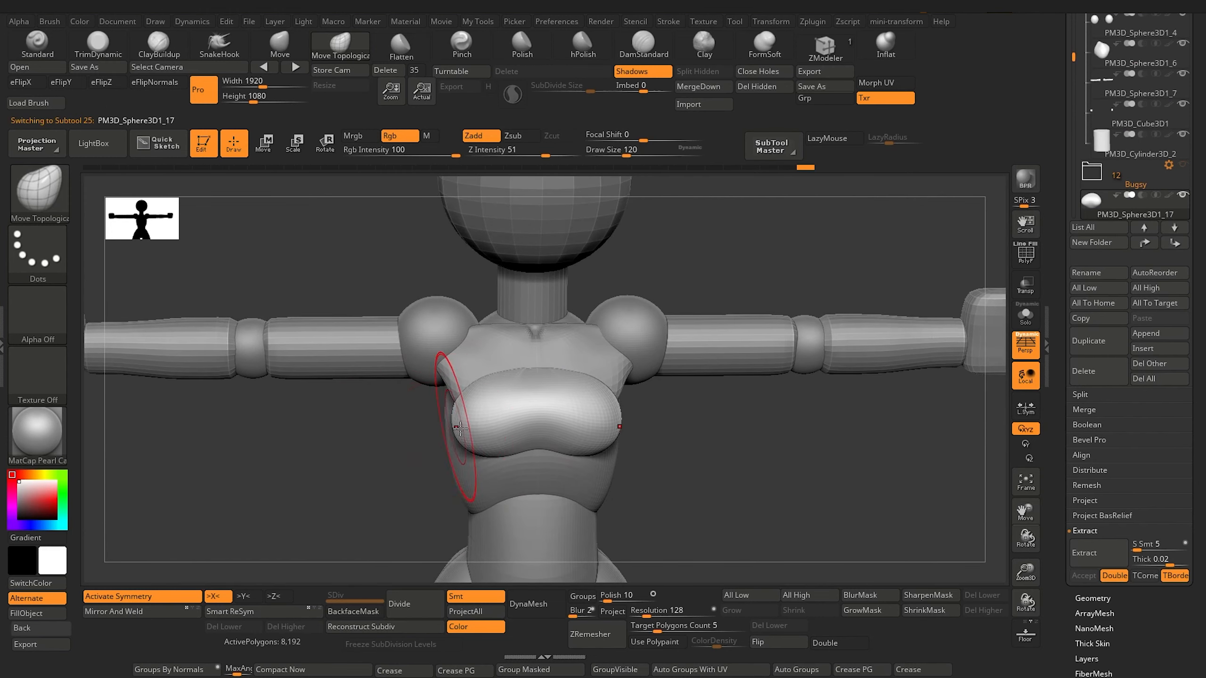
key("bracketright")
left_click_drag(460, 424, 483, 458)
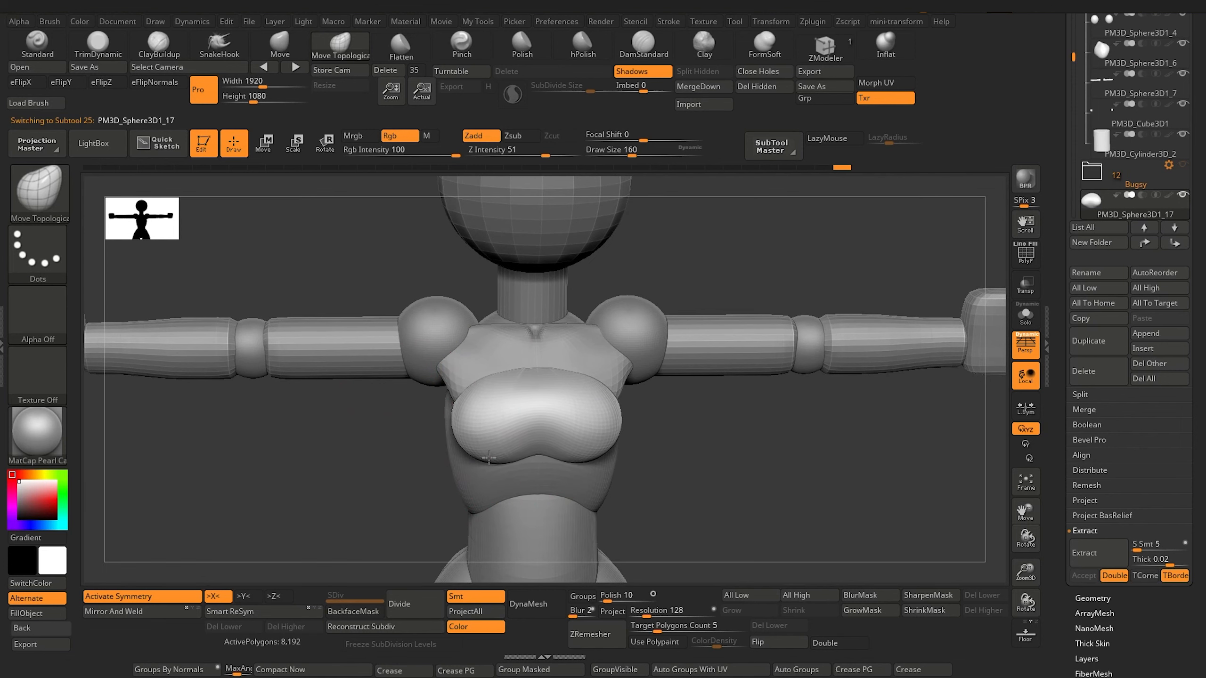
left_click_drag(599, 381, 545, 375)
Select the upper-chest mass and extend its outer ends down into the armpits, reducing the brush size to 60 for the final adjustment.
key("bracketleft")
left_click_drag(708, 442, 631, 435)
left_click(618, 382, "alt")
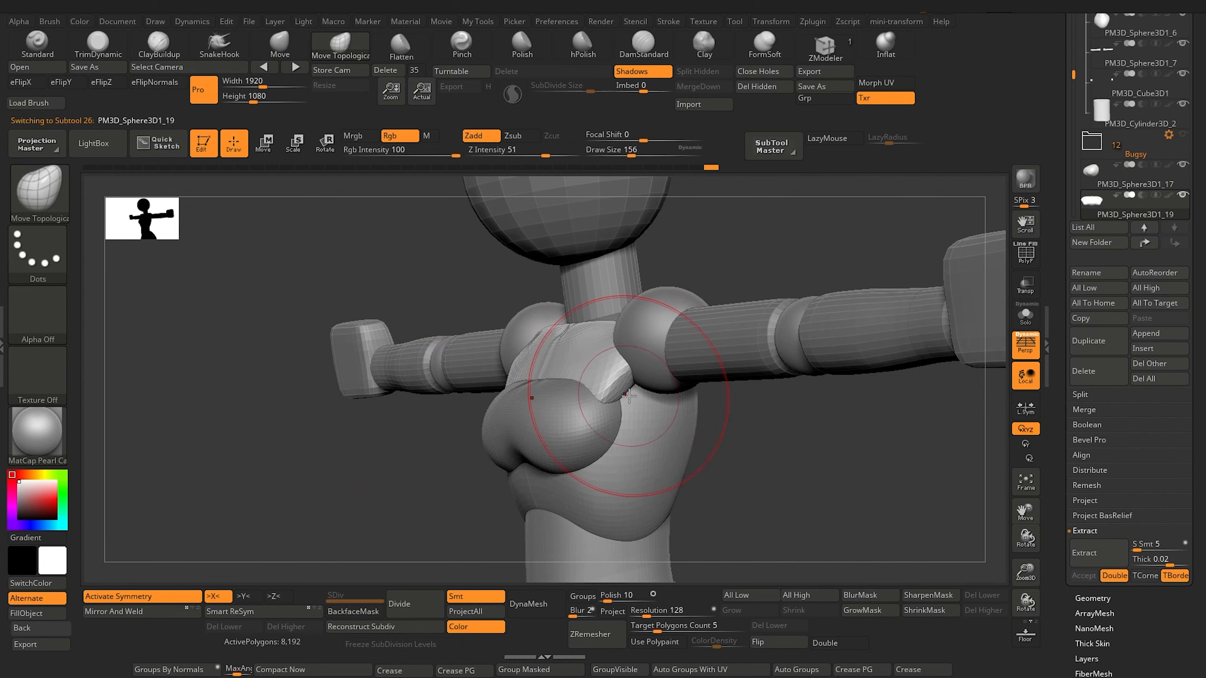
left_click_drag(638, 384, 638, 399)
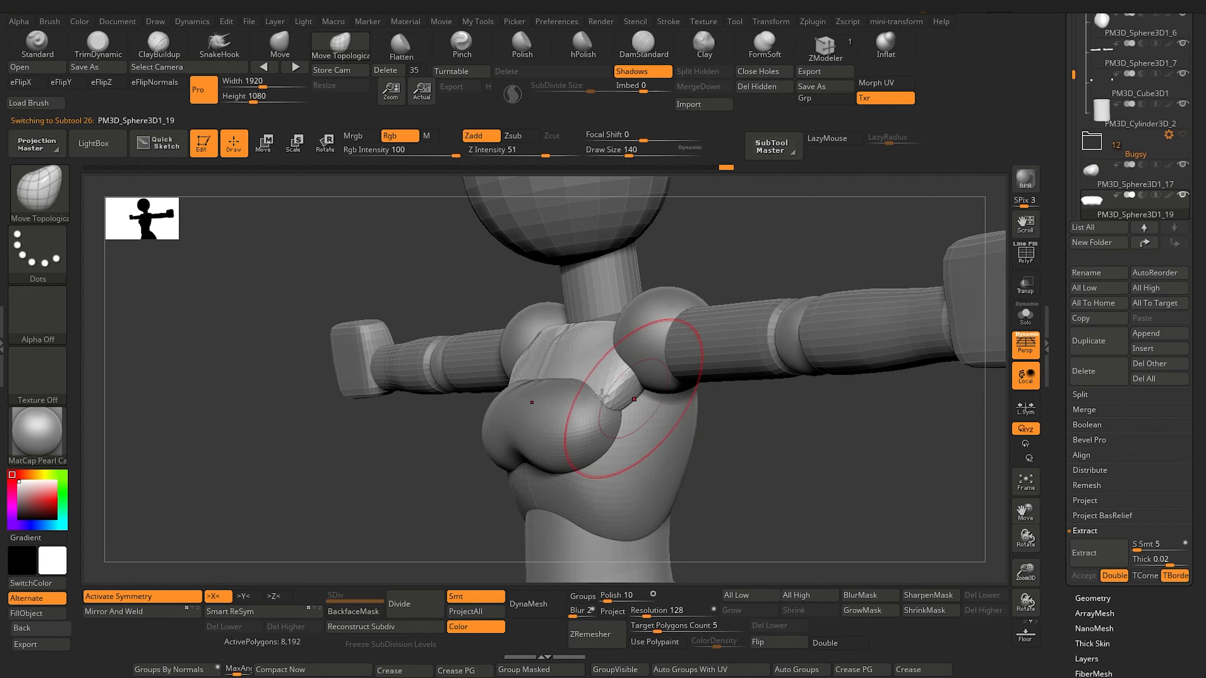
left_click_drag(374, 458, 455, 449)
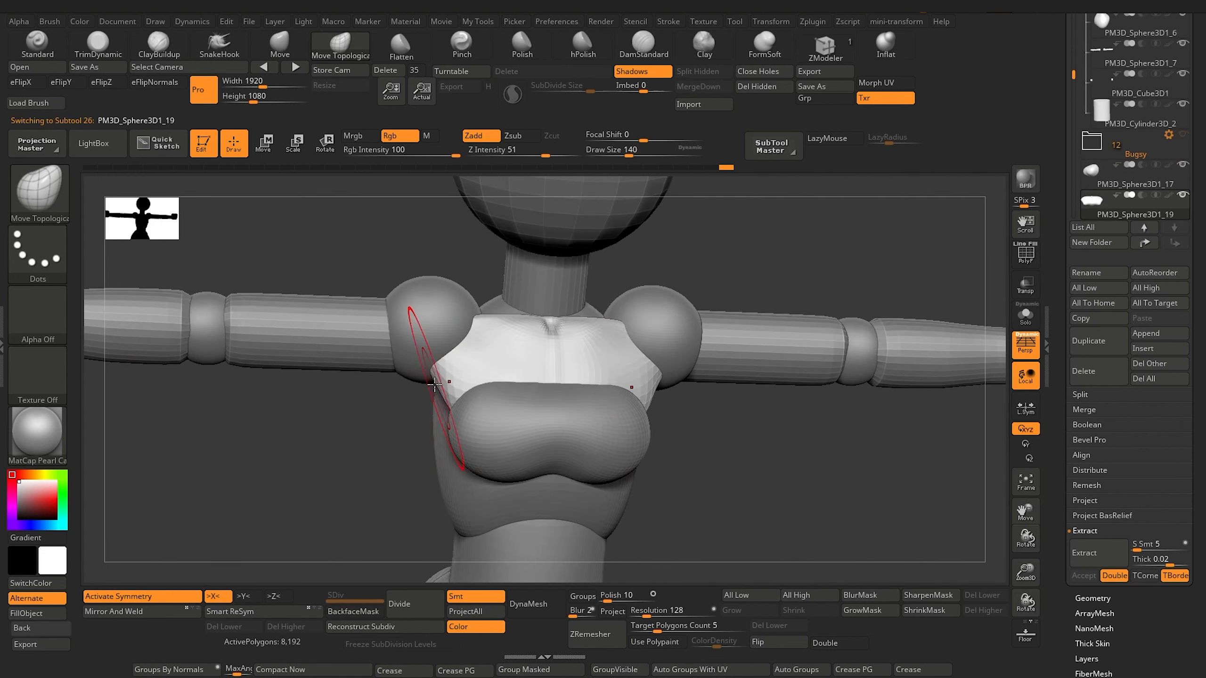
left_click_drag(380, 422, 351, 391)
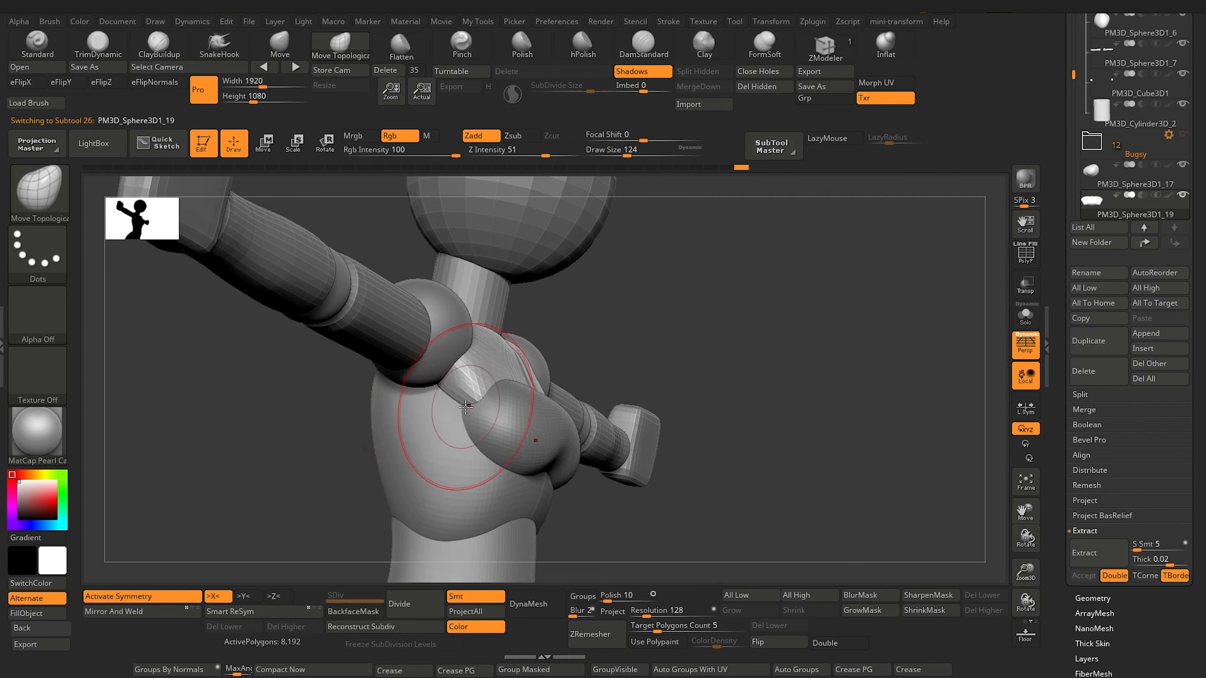
key("bracketleft")
key("bracketleft")
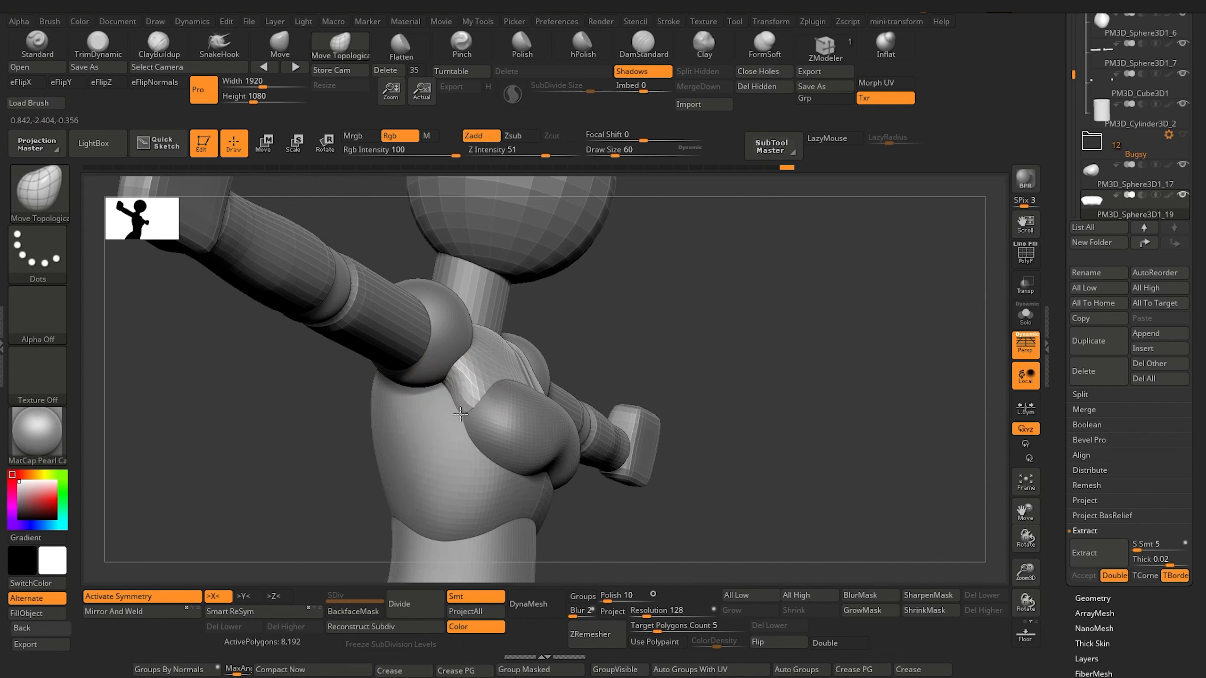
left_click_drag(460, 414, 454, 415)
Smooth out the central dip beneath the breast mass and even its lower edge with a Move Topological brush of size 112.
mouse_move(285, 468)
left_mouse_down()
mouse_move(272, 504)
mouse_move(269, 458)
mouse_move(254, 453)
left_mouse_up()
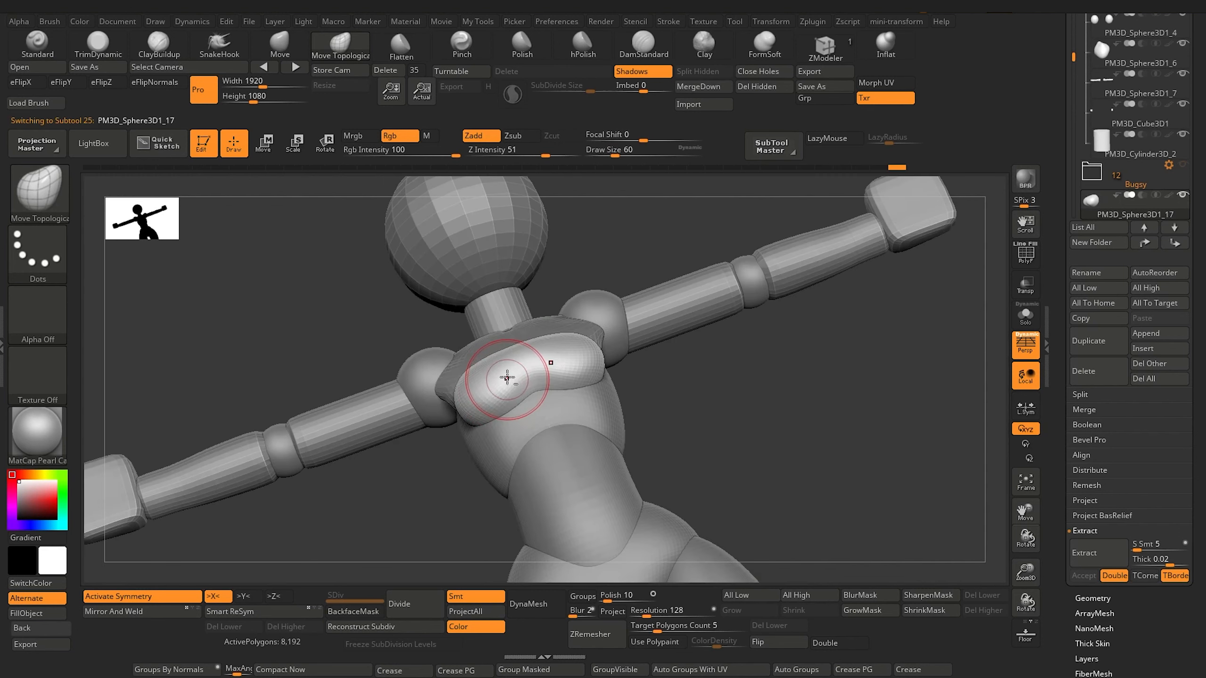
key("shift")
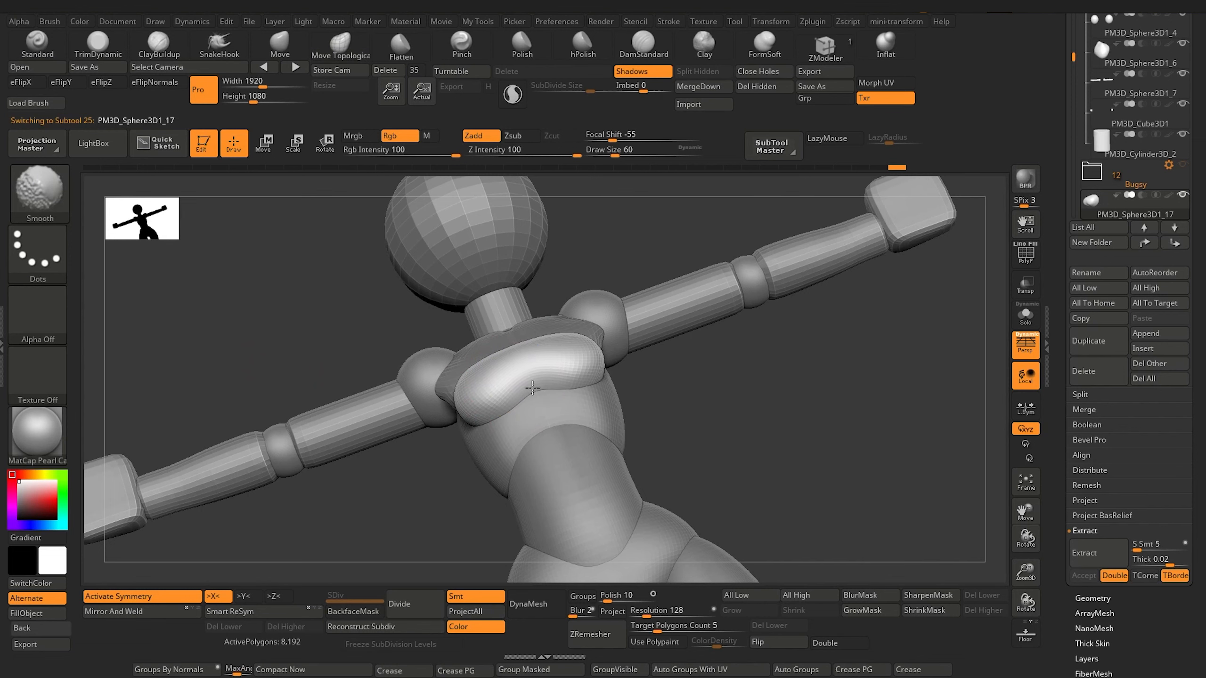
left_click_drag(532, 387, 553, 412, "shift")
mouse_move(285, 375)
left_mouse_down()
mouse_move(296, 369)
mouse_move(276, 463)
mouse_move(377, 373)
mouse_move(513, 401)
mouse_move(355, 404)
mouse_move(474, 413)
mouse_move(410, 419)
left_mouse_up()
key("shift")
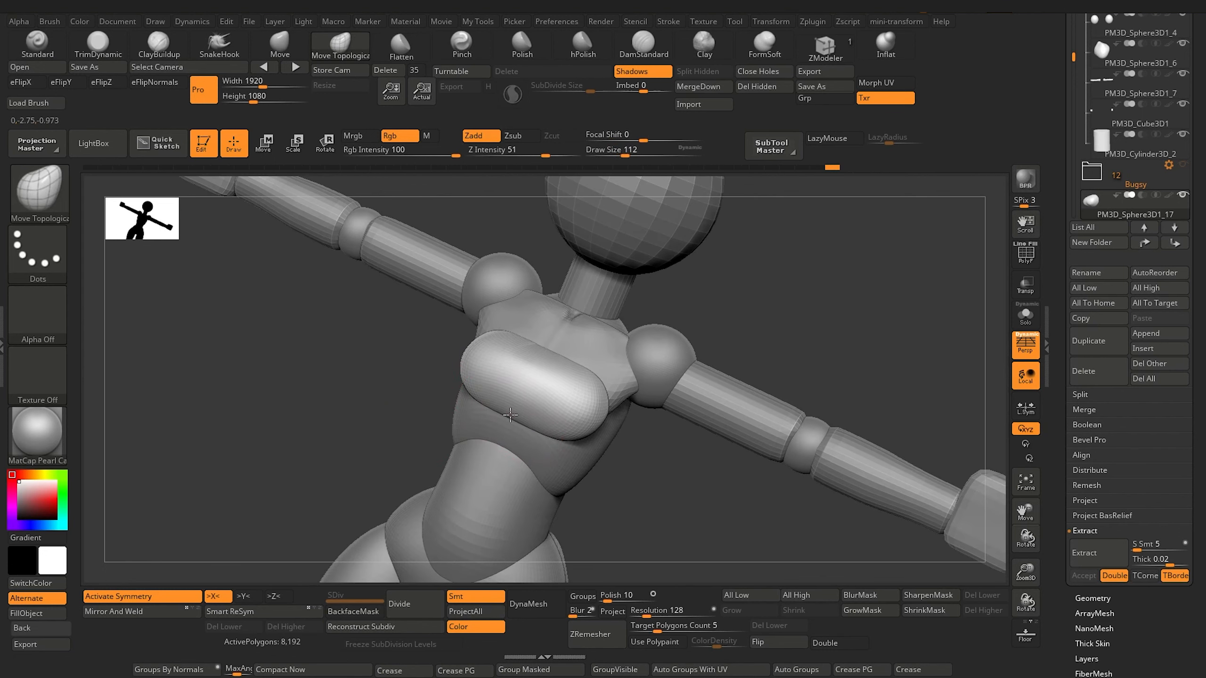
mouse_move(409, 395)
left_mouse_down()
mouse_move(349, 396)
mouse_move(342, 361)
left_mouse_up()
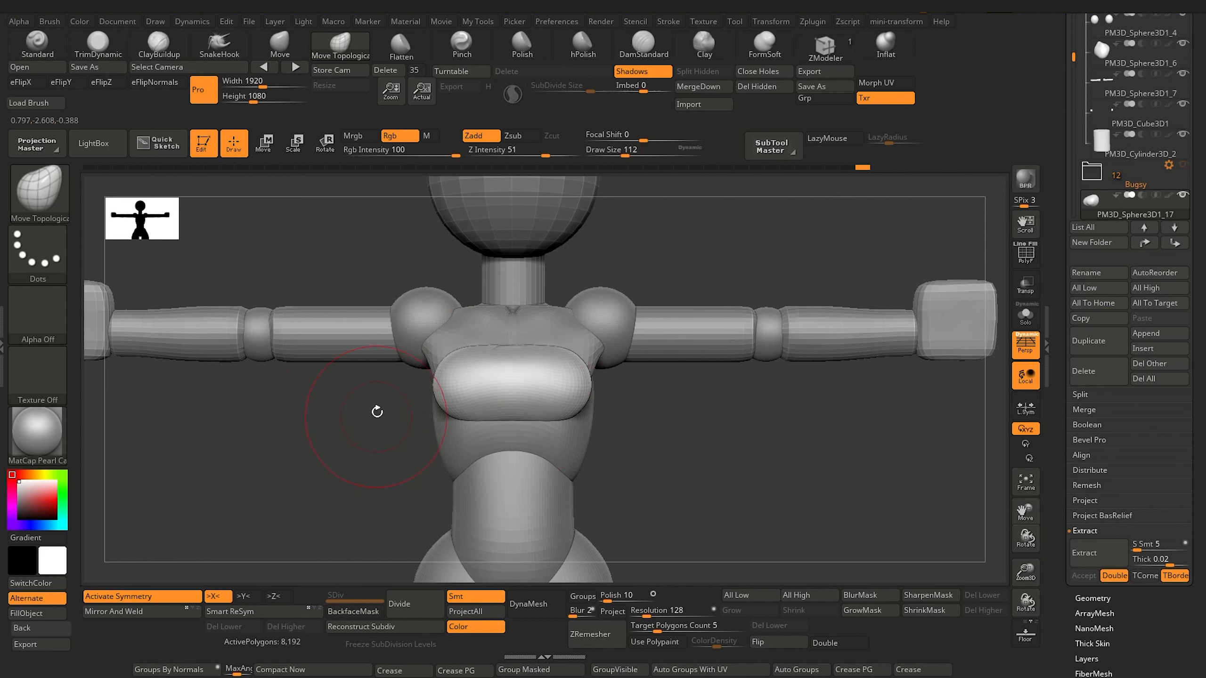
Select the torso and refine its upper back and shoulder contours by moving and smoothing with brush size 92.
left_click_drag(377, 412, 498, 417)
left_click(495, 382, "alt")
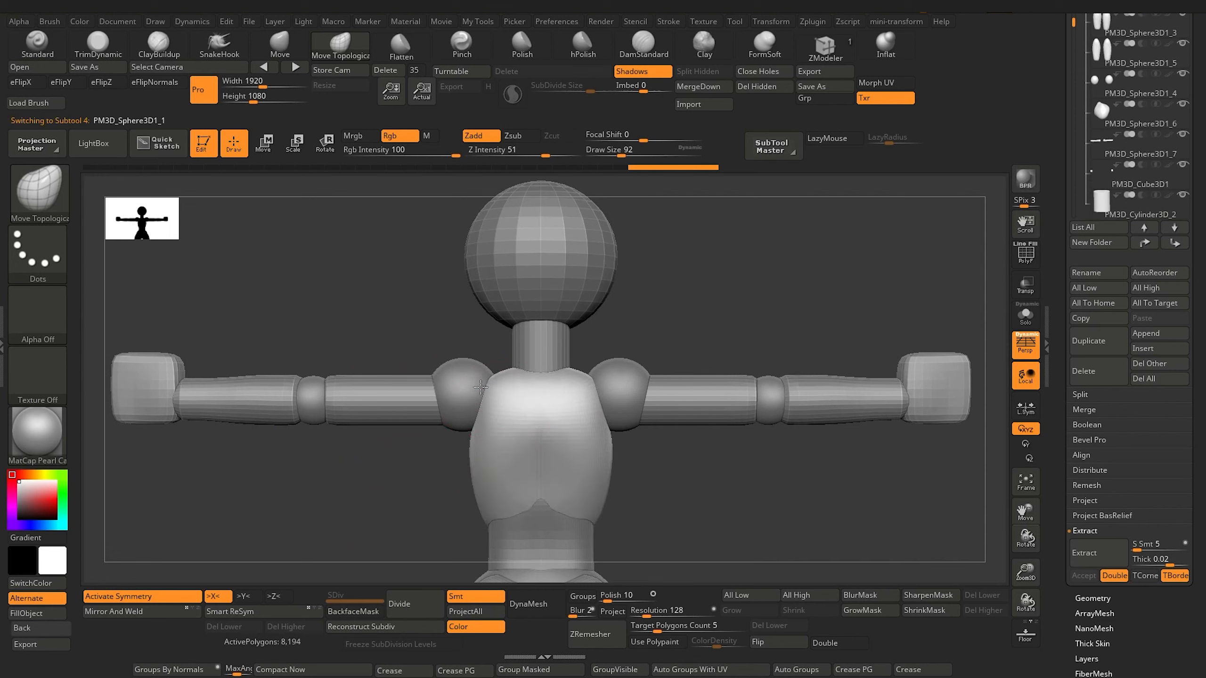
left_click_drag(388, 319, 378, 317)
left_click_drag(529, 378, 476, 379)
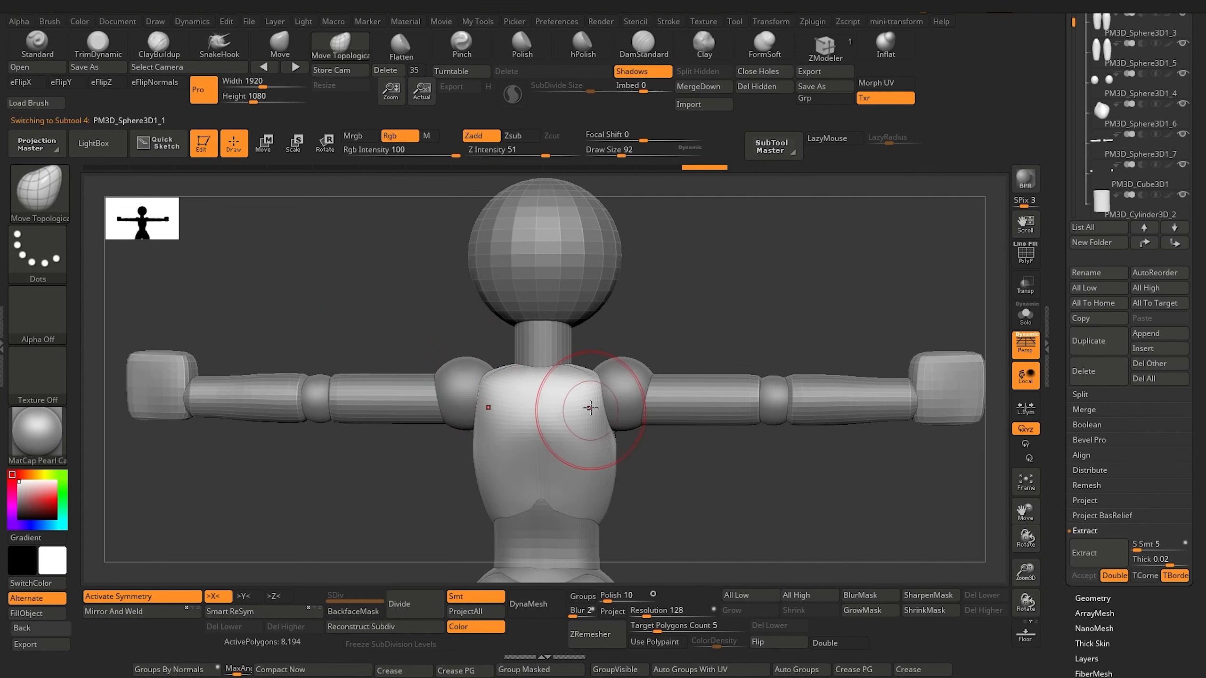
left_click_drag(601, 413, 596, 411)
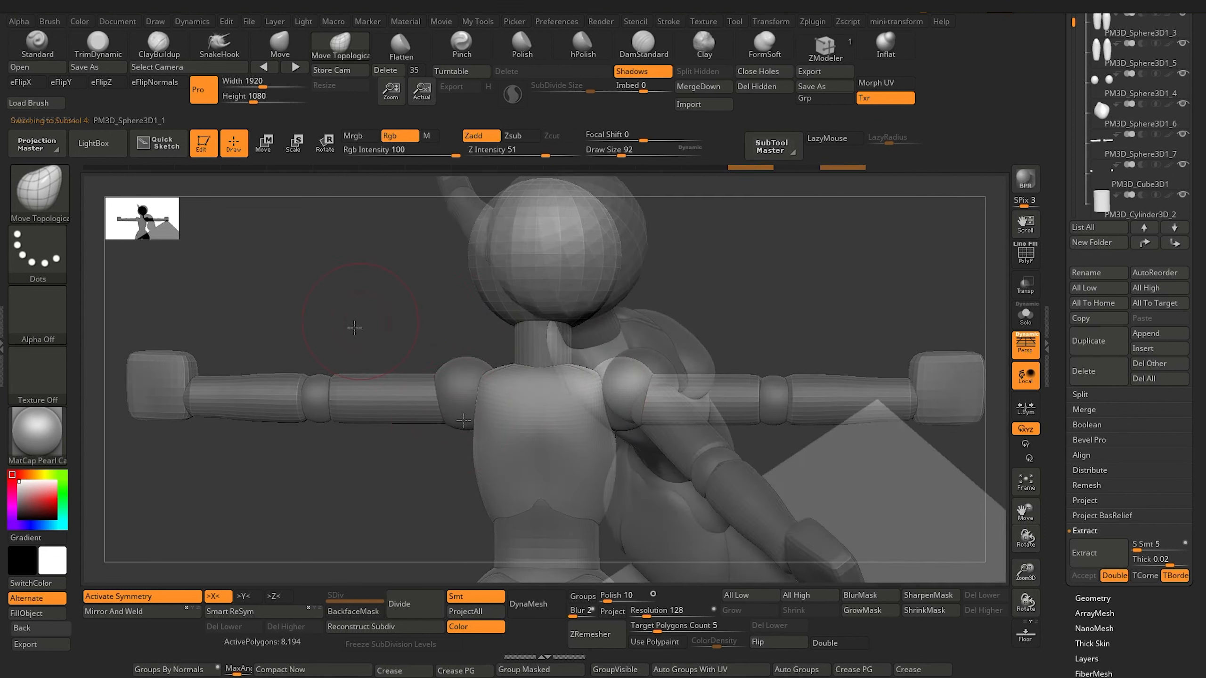
left_click_drag(417, 323, 456, 332, "shift")
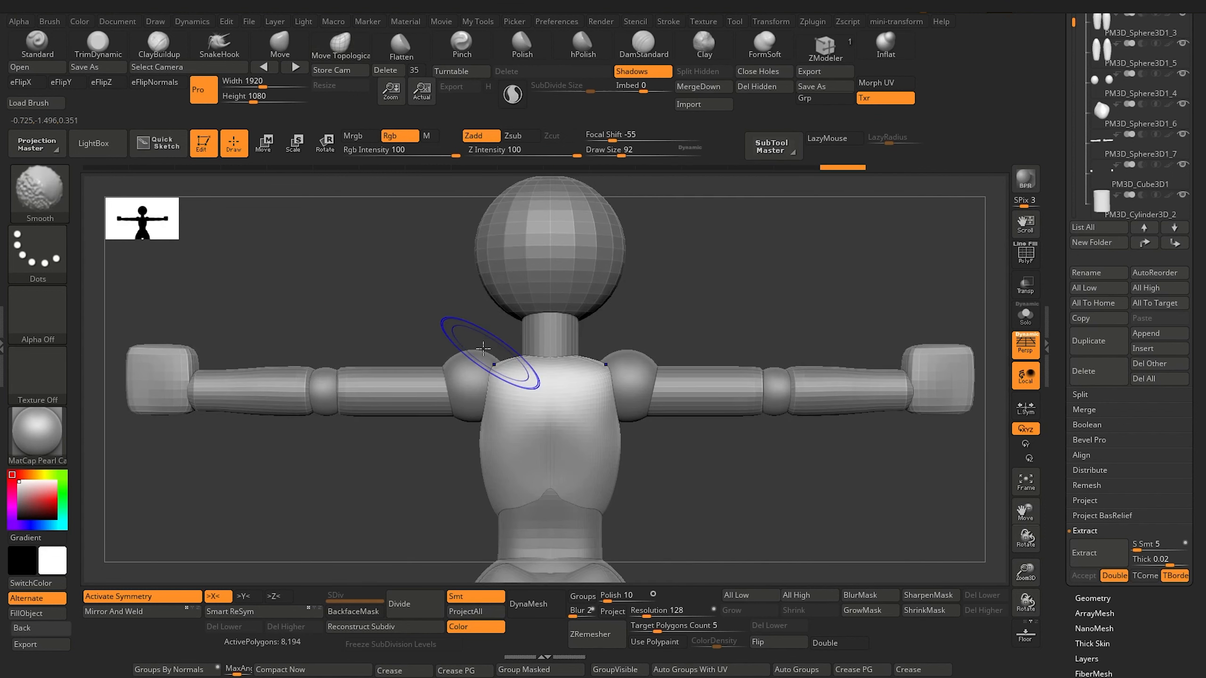
left_click_drag(514, 358, 550, 349)
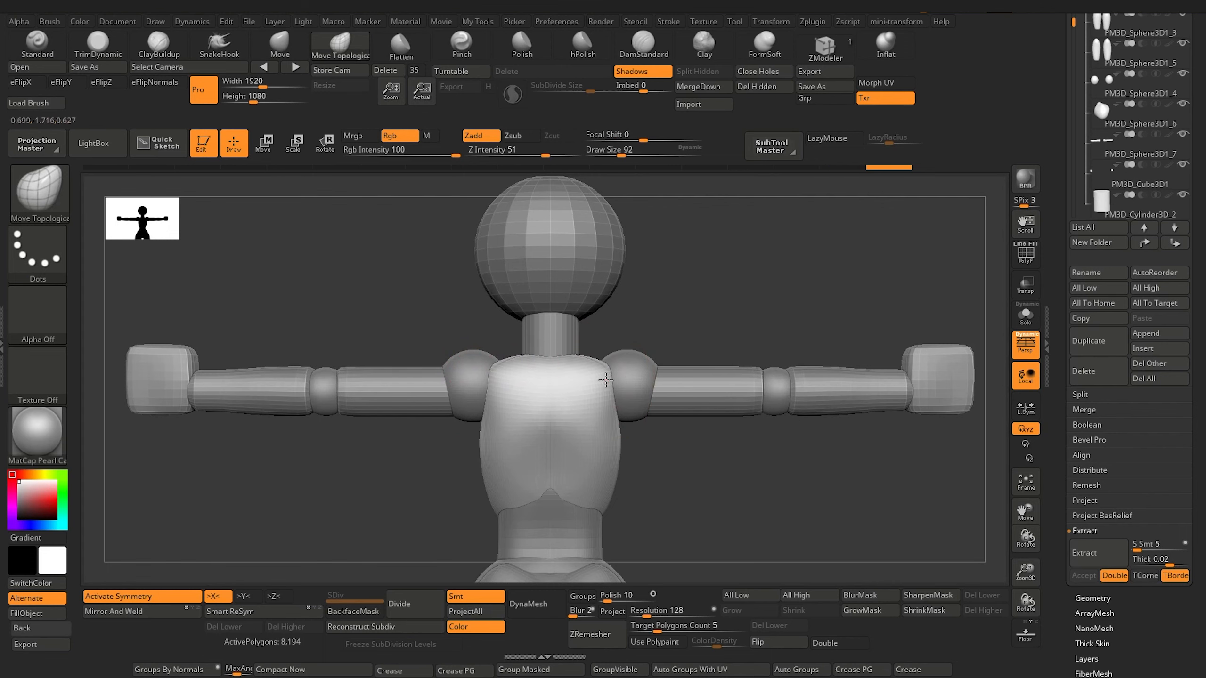
left_click_drag(606, 380, 602, 377)
Adjust the side profile of the torso's upper back with a Move Topological brush of size 100.
mouse_move(332, 297)
left_mouse_down()
mouse_move(410, 380)
mouse_move(451, 395)
mouse_move(334, 354)
mouse_move(423, 486)
mouse_move(417, 423)
mouse_move(407, 450)
mouse_move(419, 441)
left_mouse_up()
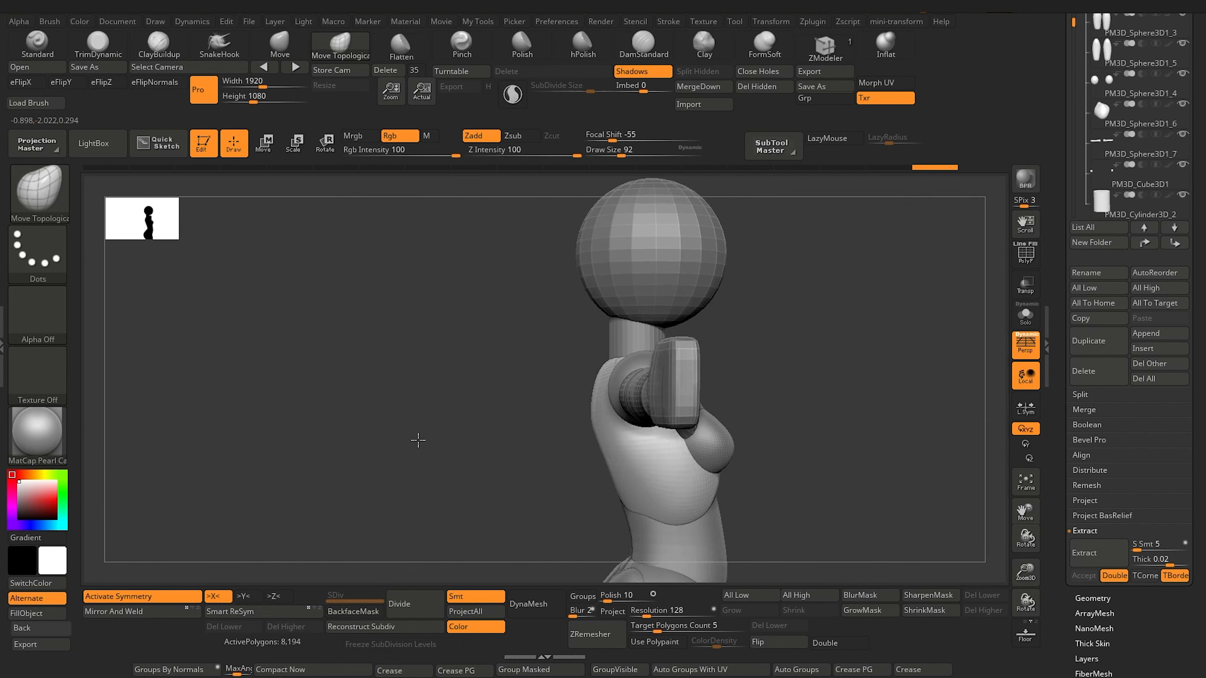
right_click_drag(418, 440, 424, 470, "ctrl")
left_click_drag(589, 394, 586, 393)
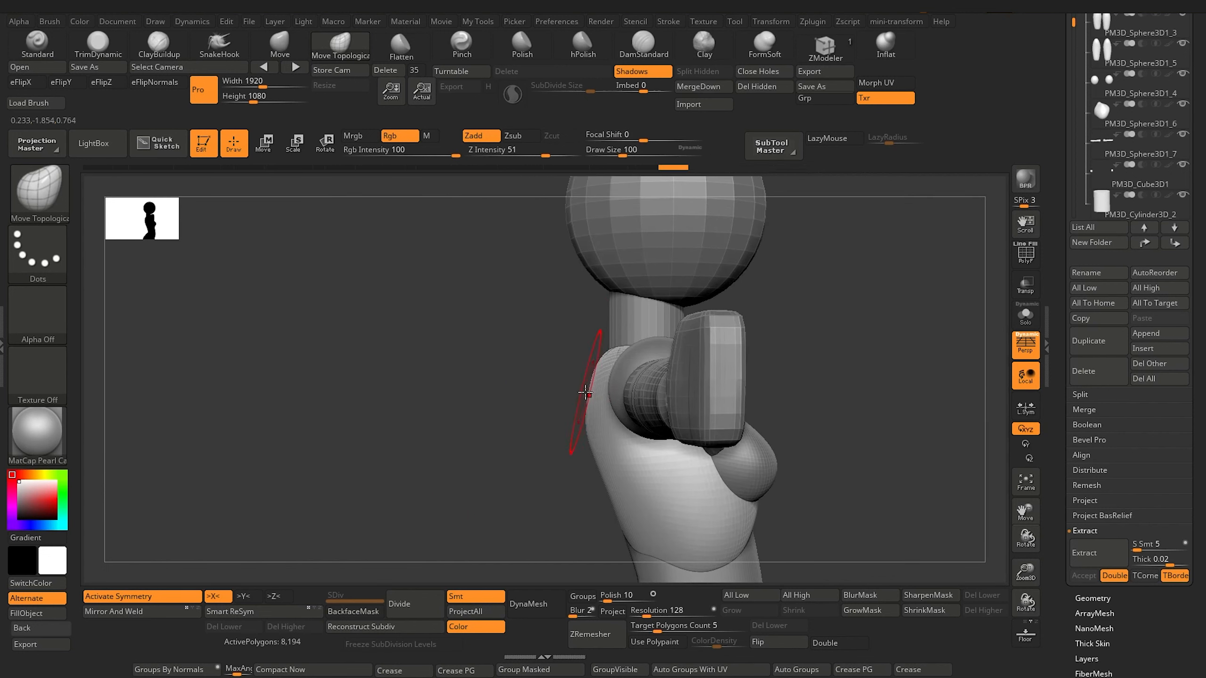
left_click_drag(515, 475, 492, 485)
Select the lower legs and smooth the upper calves just below the knees with brush size 100.
right_click_drag(492, 485, 443, 352, "ctrl")
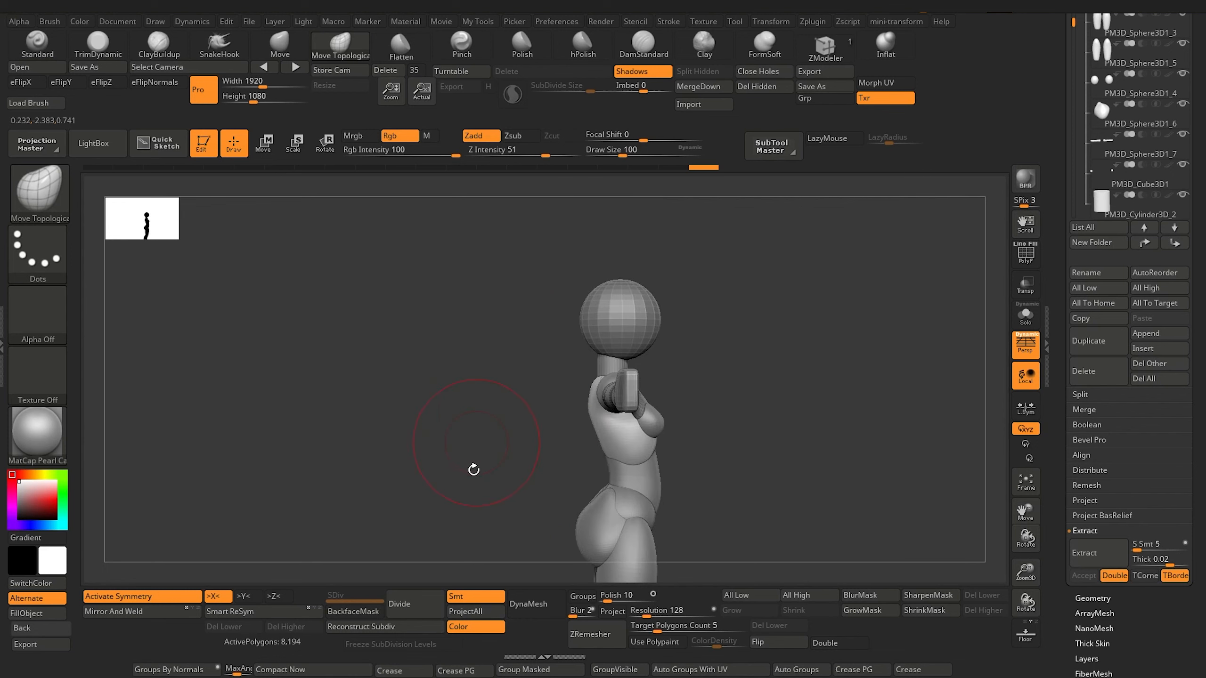
left_click_drag(474, 468, 471, 349, "alt")
left_click_drag(461, 365, 437, 425)
left_click_drag(395, 409, 469, 349)
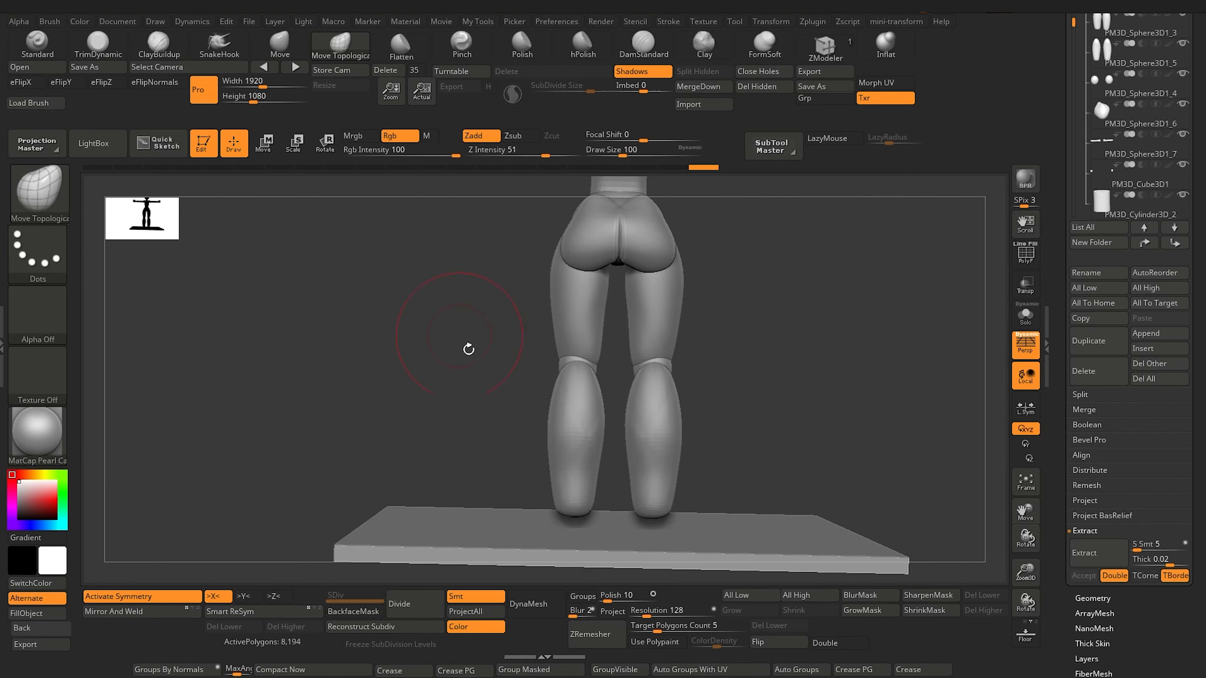
left_click(565, 478, "alt")
key("shift")
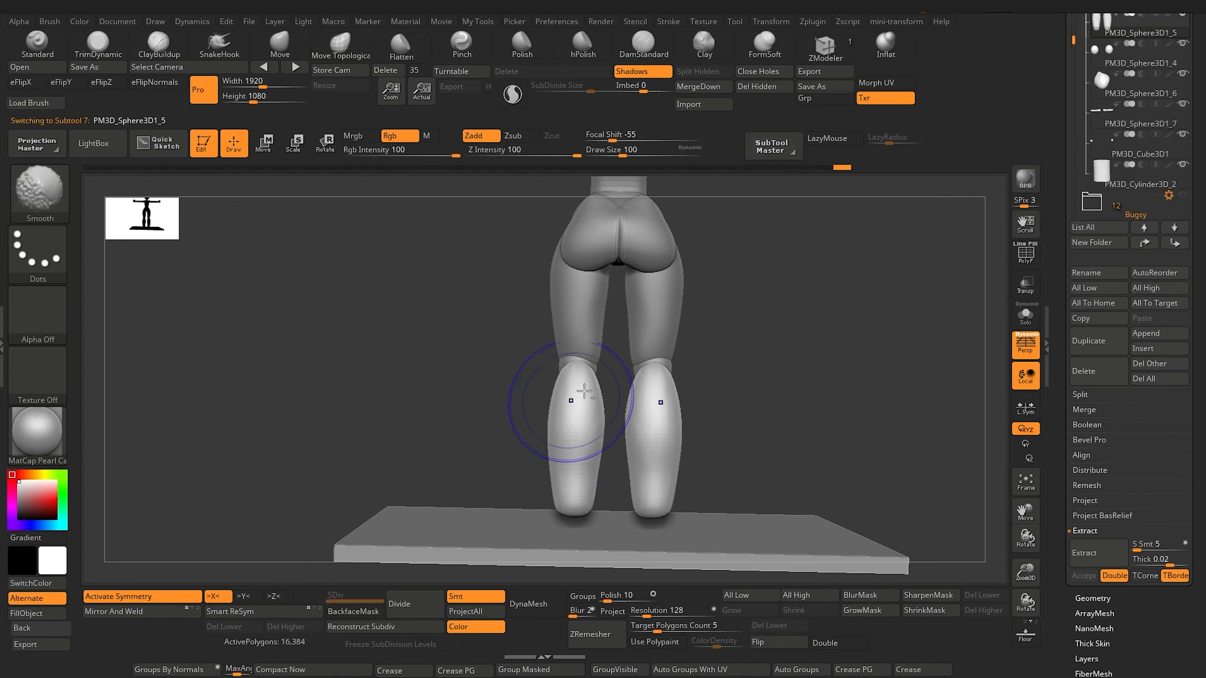
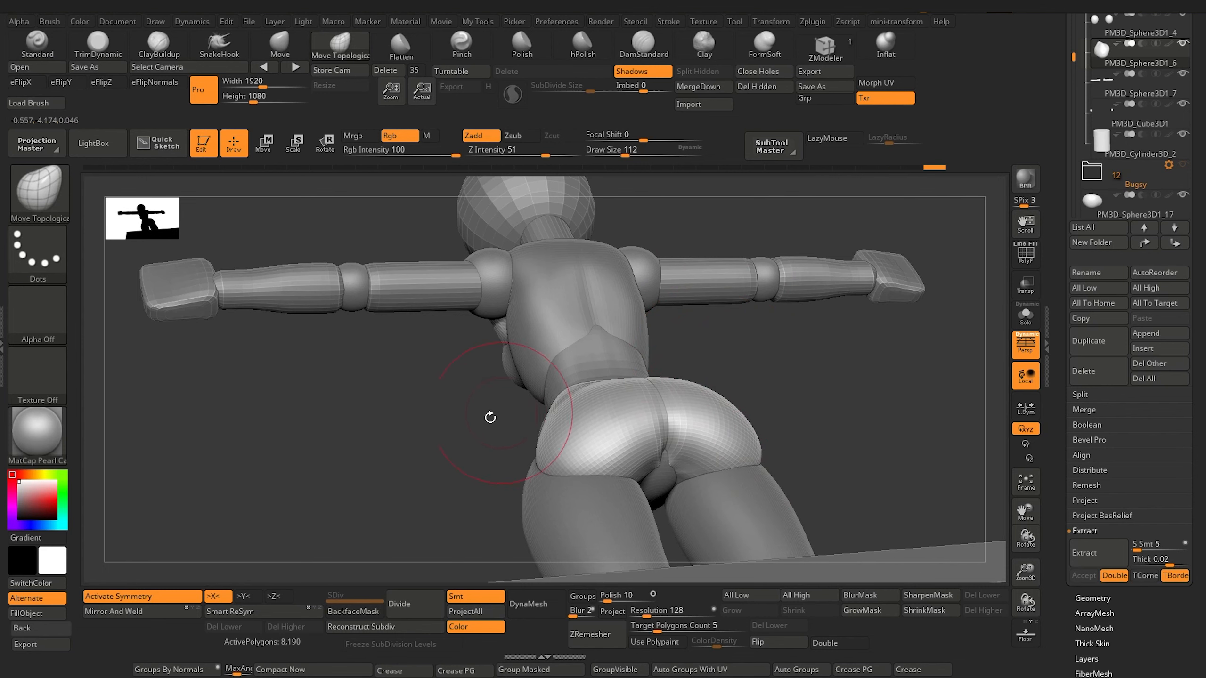
Reshape the upper contour of the buttocks and sharpen the crease between them with a DamStandard brush of size 56.
mouse_move(490, 417)
left_mouse_down()
mouse_move(493, 500)
mouse_move(531, 494)
mouse_move(597, 398)
left_mouse_up()
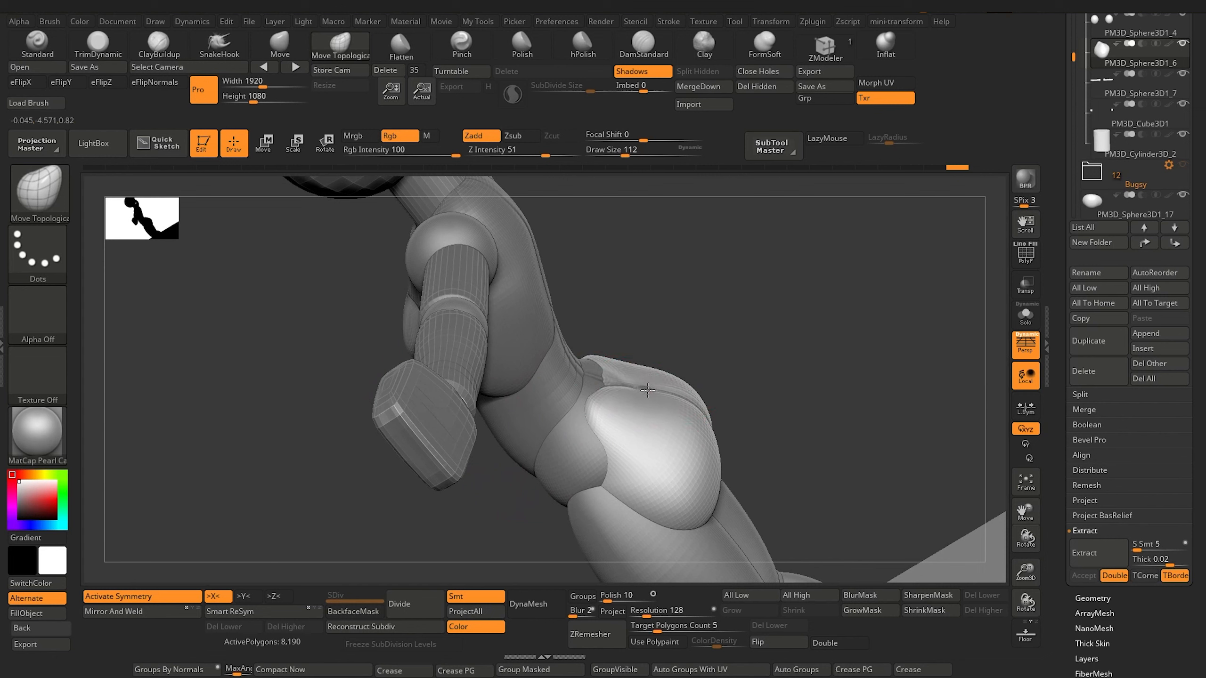
mouse_move(272, 323)
left_mouse_down()
mouse_move(229, 318)
mouse_move(348, 464)
left_mouse_up()
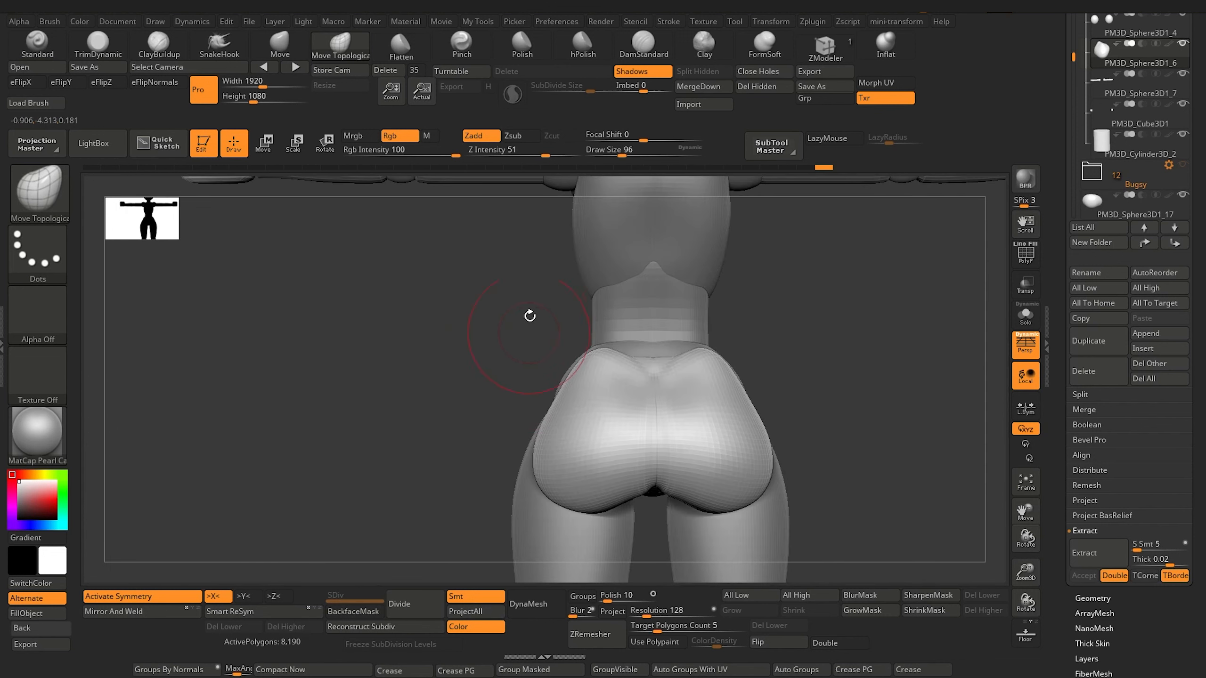
key("b")
key("d")
key("s")
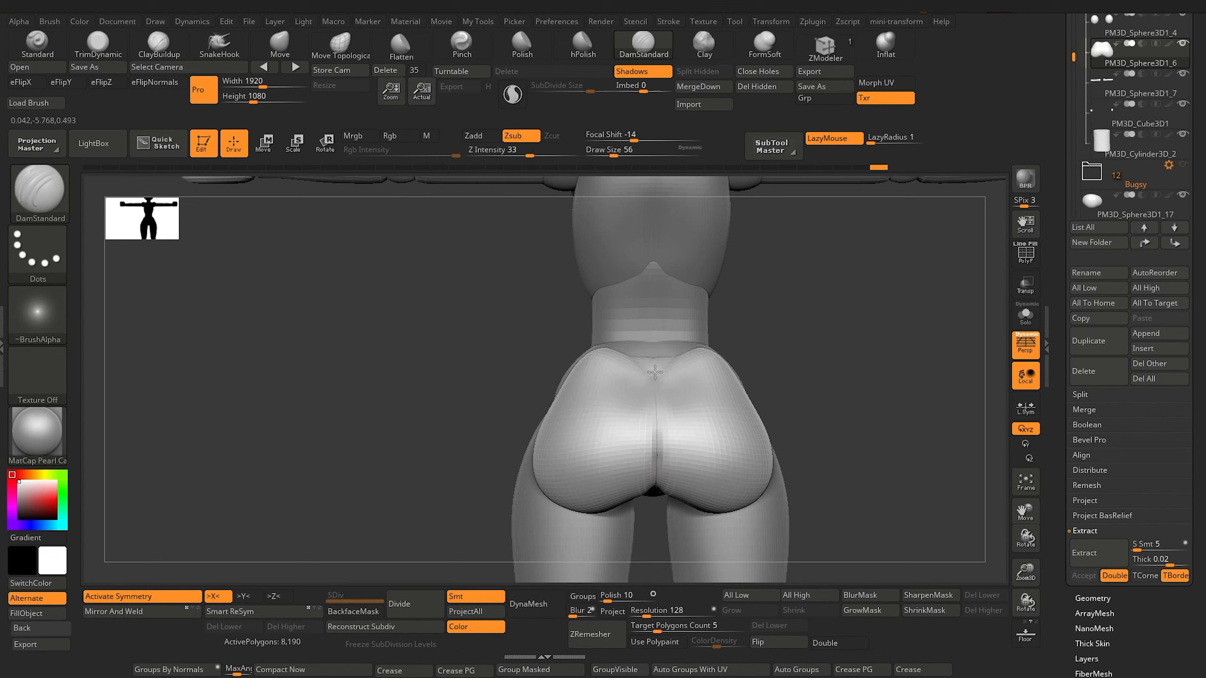
Scale the breasts up slightly and refine their side profile with a Move Topological brush of size 88.
key("f")
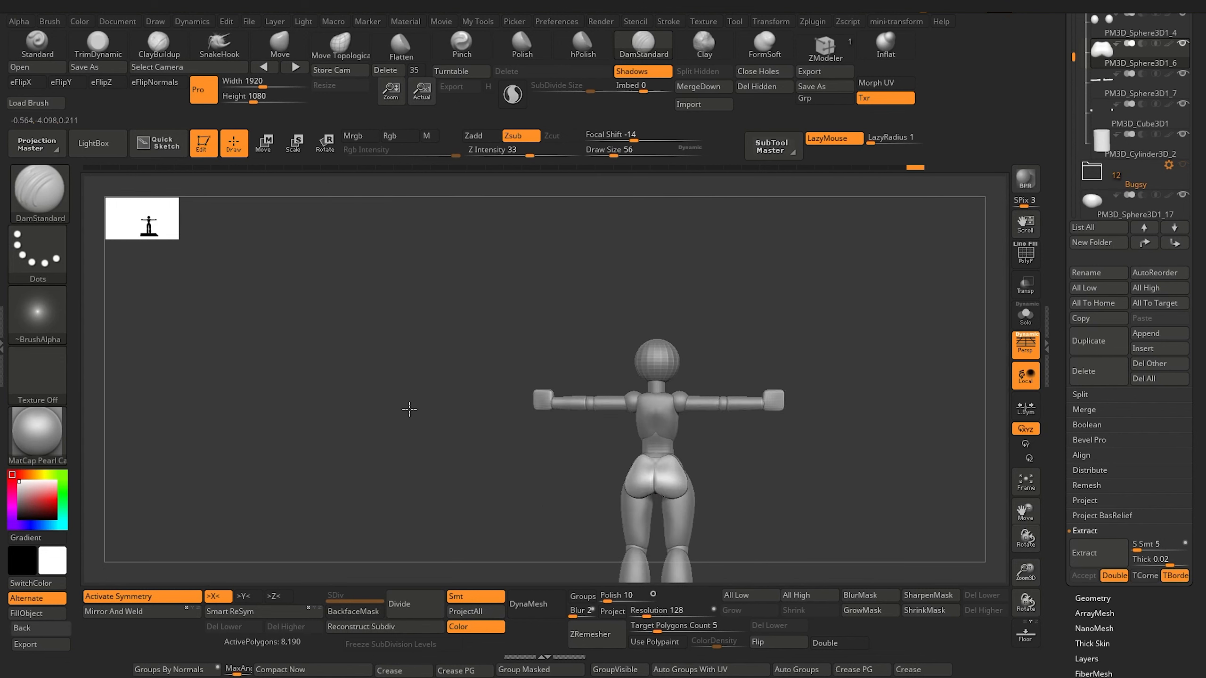
left_click_drag(409, 410, 430, 452)
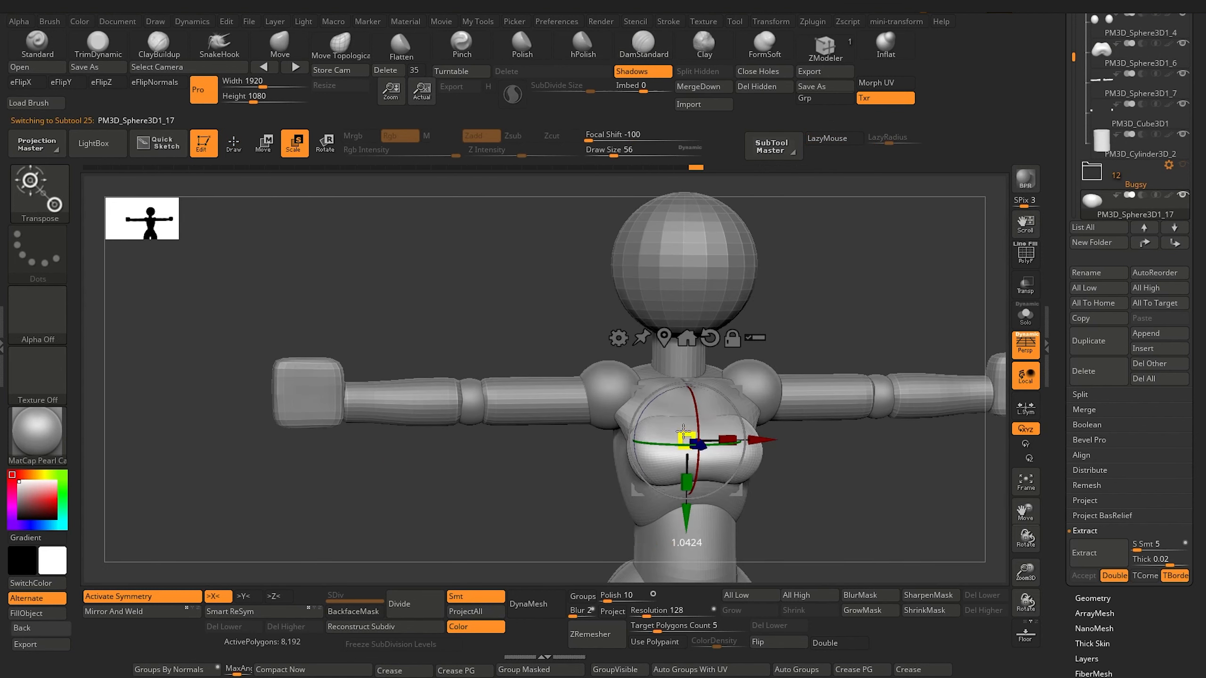
left_click_drag(581, 485, 650, 506)
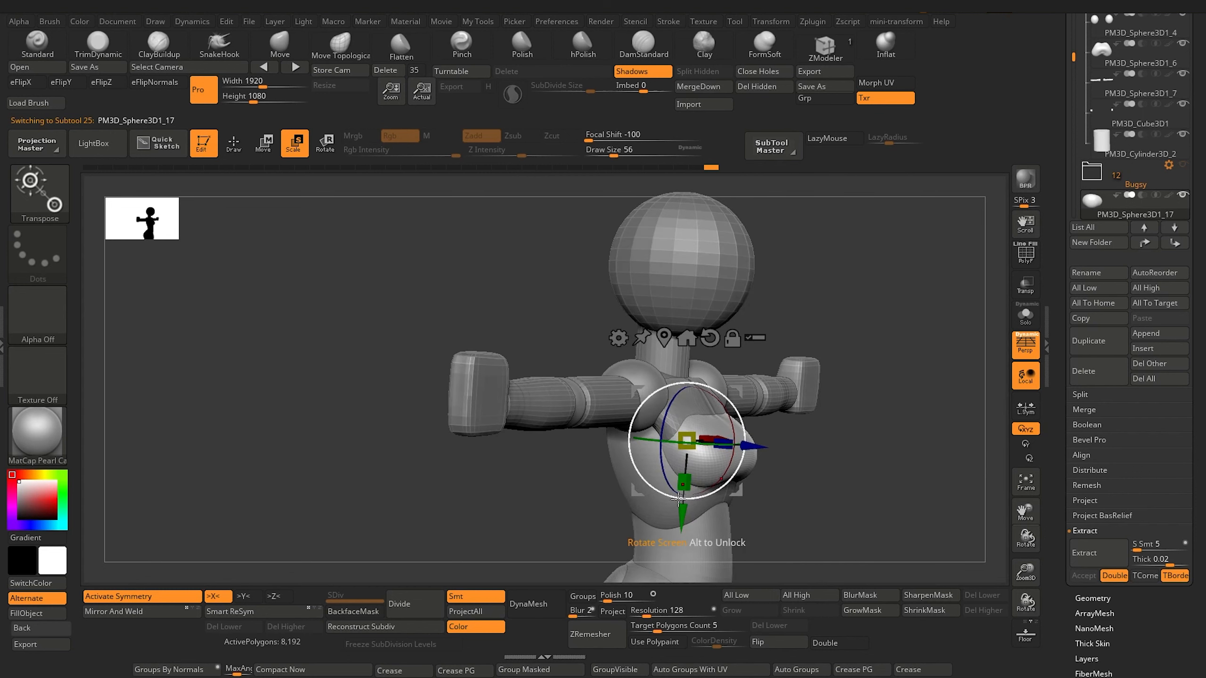
left_click_drag(582, 528, 561, 460)
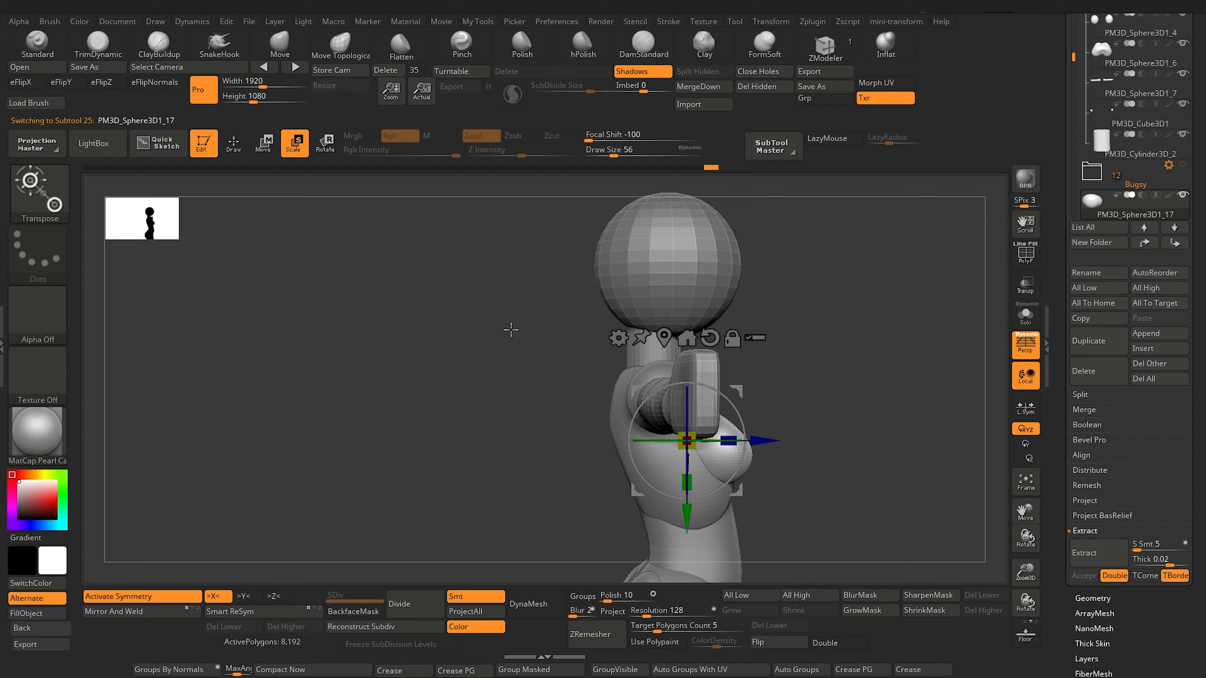
left_click(332, 52)
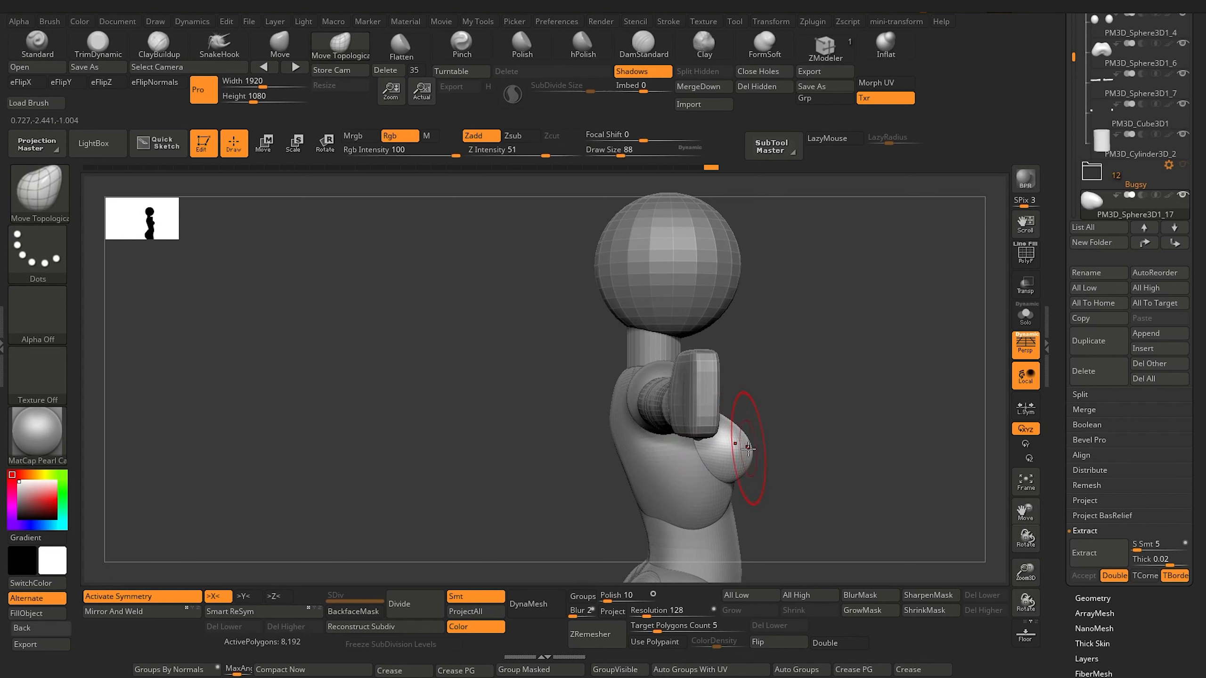
left_click_drag(742, 430, 739, 426)
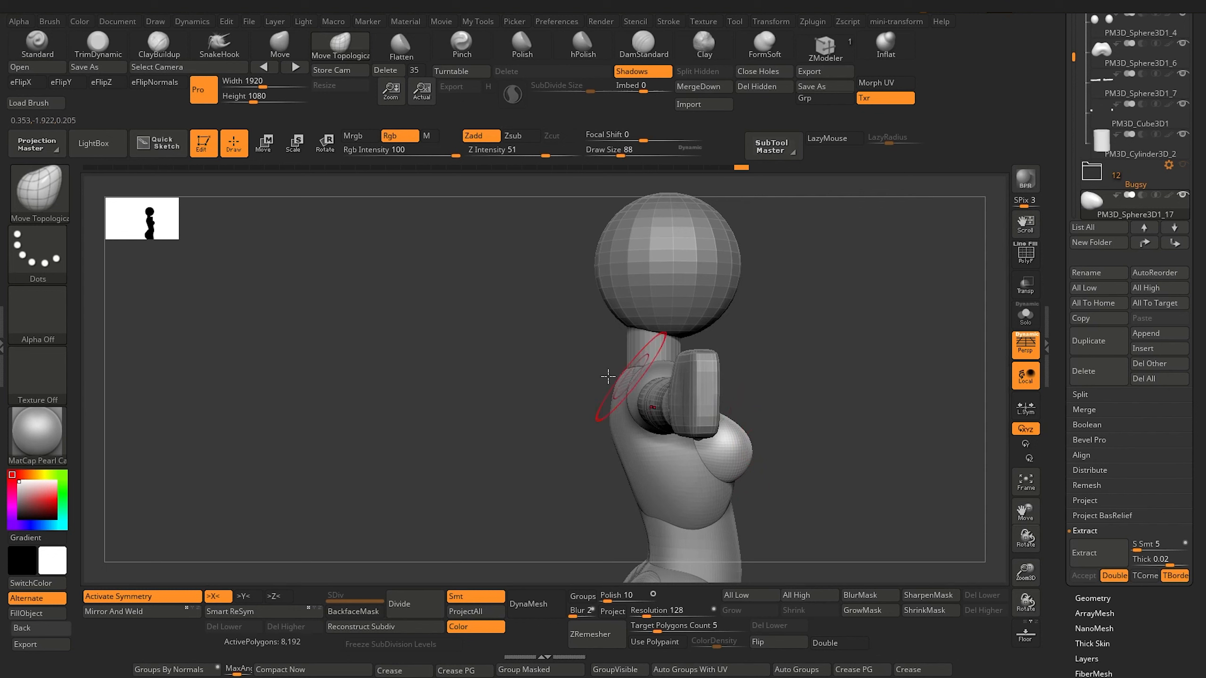
left_click_drag(553, 397, 452, 426)
left_click_drag(449, 475, 419, 404, "alt")
mouse_move(419, 403)
left_mouse_down()
mouse_move(358, 417)
mouse_move(385, 426)
mouse_move(399, 358)
mouse_move(375, 358)
mouse_move(428, 399)
mouse_move(443, 391)
left_mouse_up()
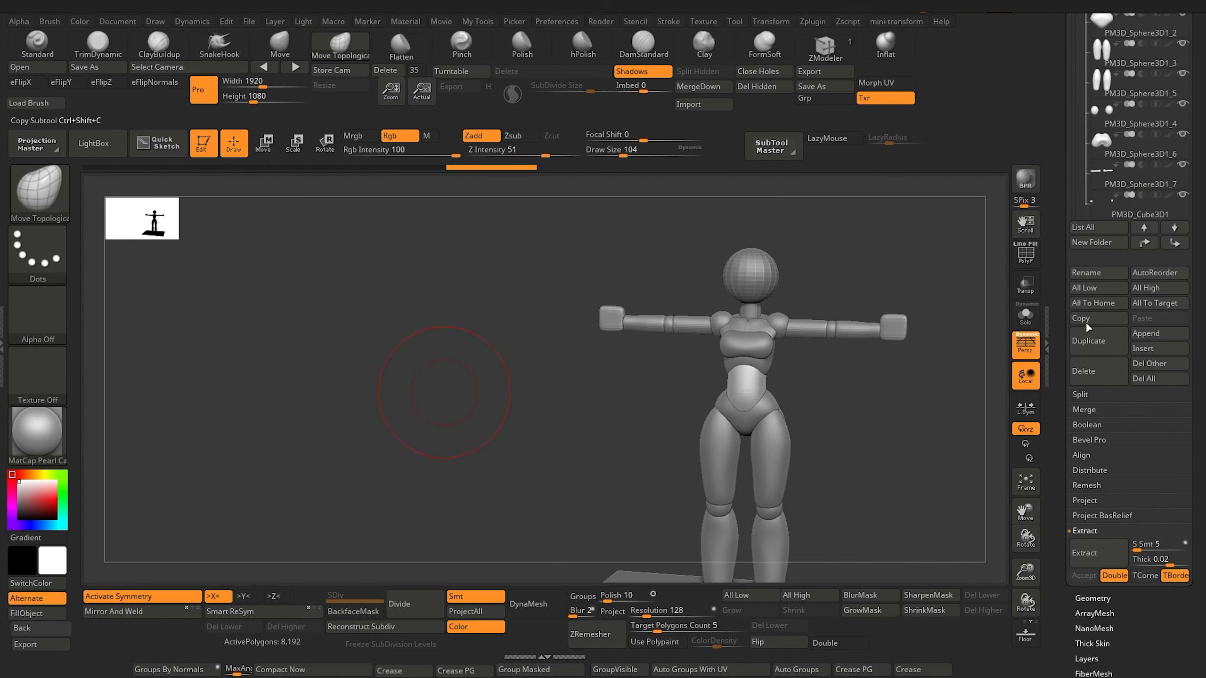
Append a Sphere3D as a new subtool after the existing body parts and make it the active subtool.
left_click_drag(1058, 261, 1068, 317)
left_click_drag(1077, 351, 1077, 353)
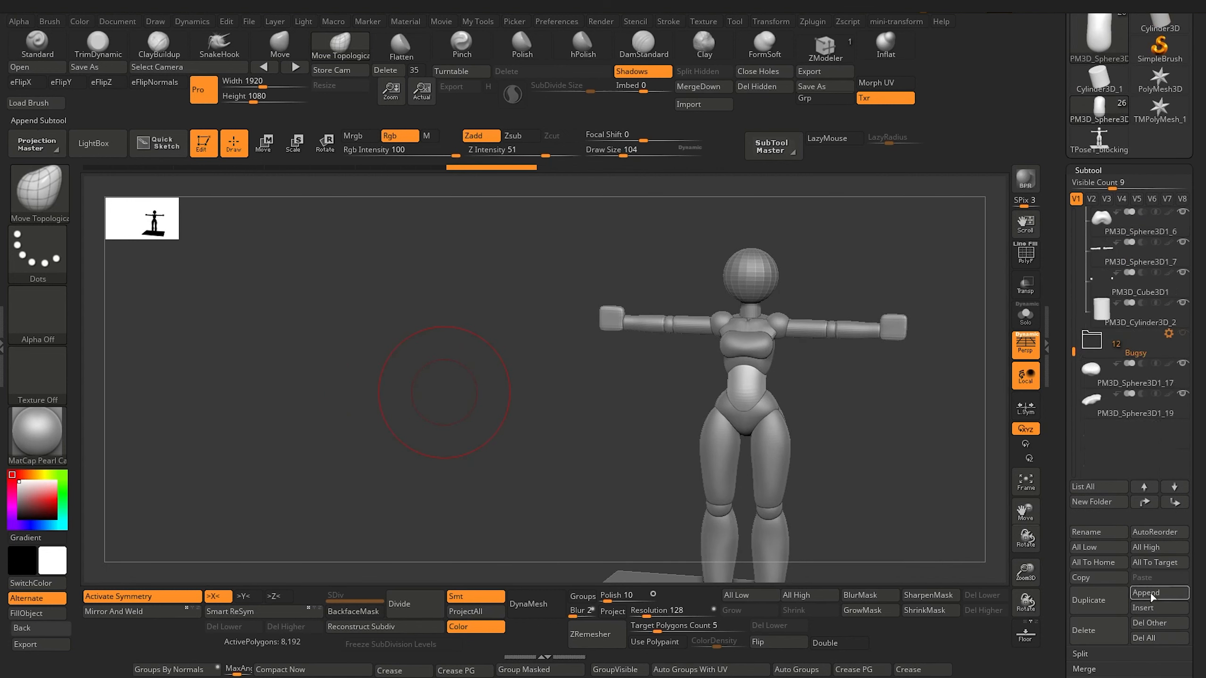
left_click(1153, 593)
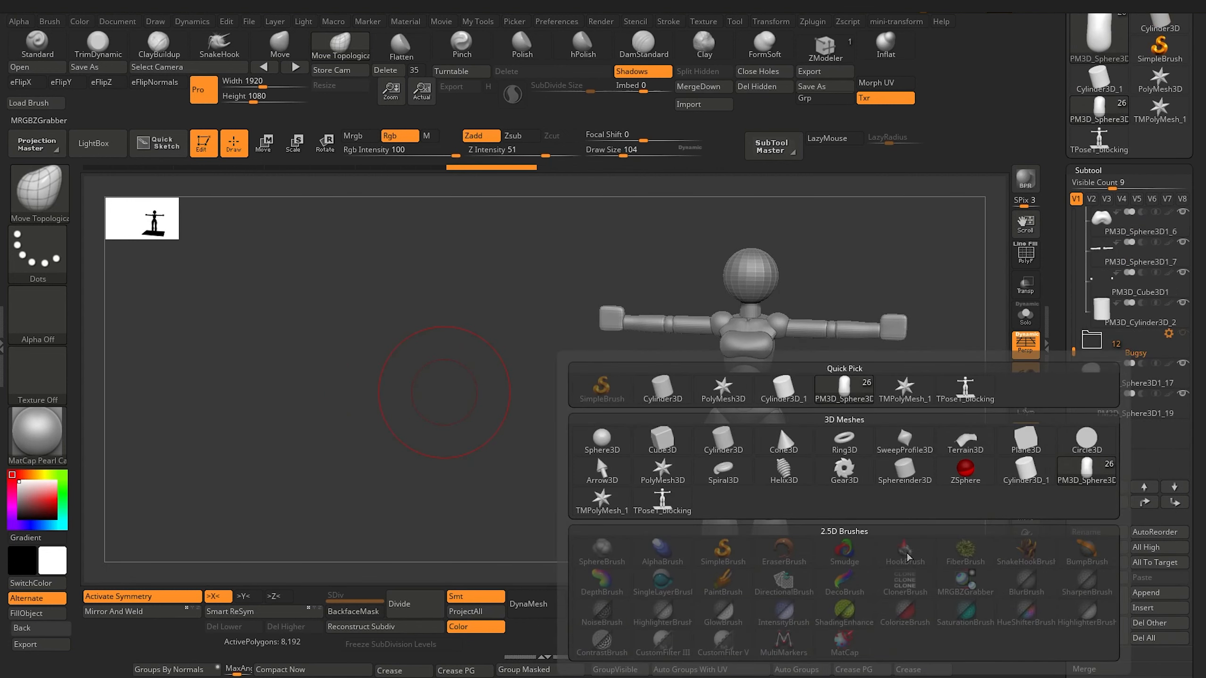
left_click(619, 464)
left_click_drag(471, 409, 403, 444)
left_click(1090, 441)
Shrink the new sphere, place it at the upper side of the head, and mirror it across X with symmetry active.
left_click(272, 145)
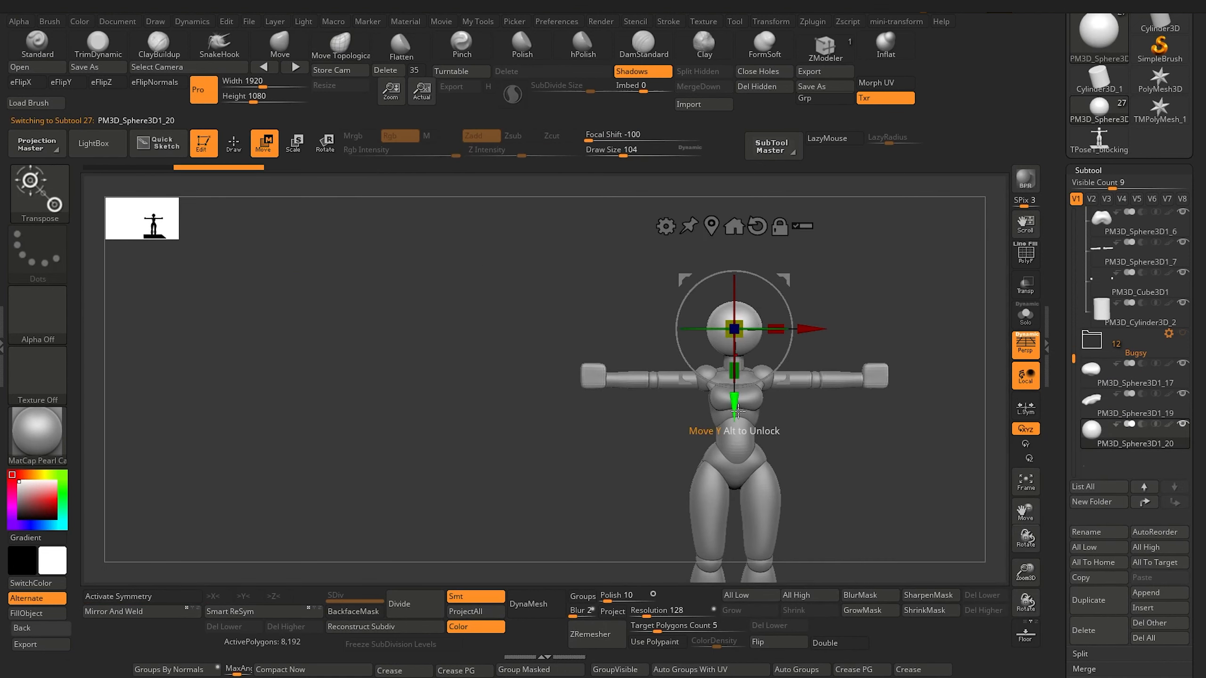
left_click_drag(737, 411, 737, 389)
left_click_drag(811, 312, 791, 307)
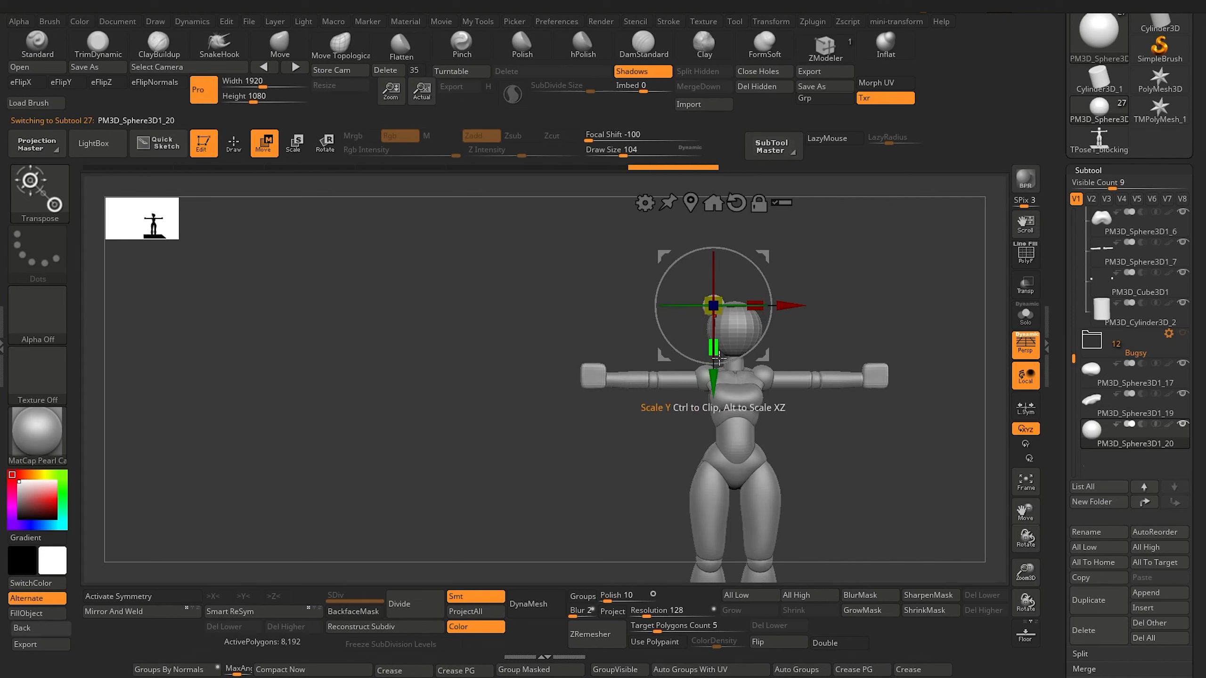
left_click_drag(714, 381, 714, 382)
left_click(100, 598)
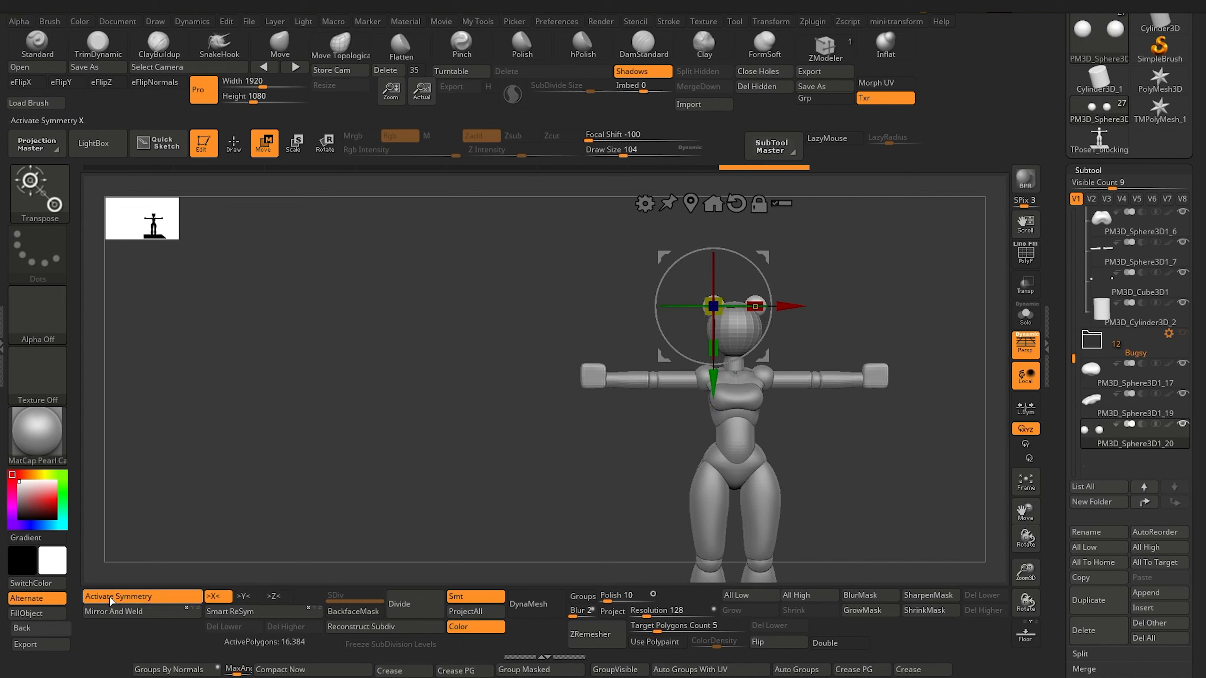
Flatten the two ear spheres from front to back and rotate them to follow the curve of the head.
left_click(233, 143)
mouse_move(358, 326)
left_mouse_down()
mouse_move(296, 374)
mouse_move(339, 410)
mouse_move(385, 396)
mouse_move(328, 458)
mouse_move(318, 501)
mouse_move(337, 379)
left_mouse_up()
left_click(293, 145)
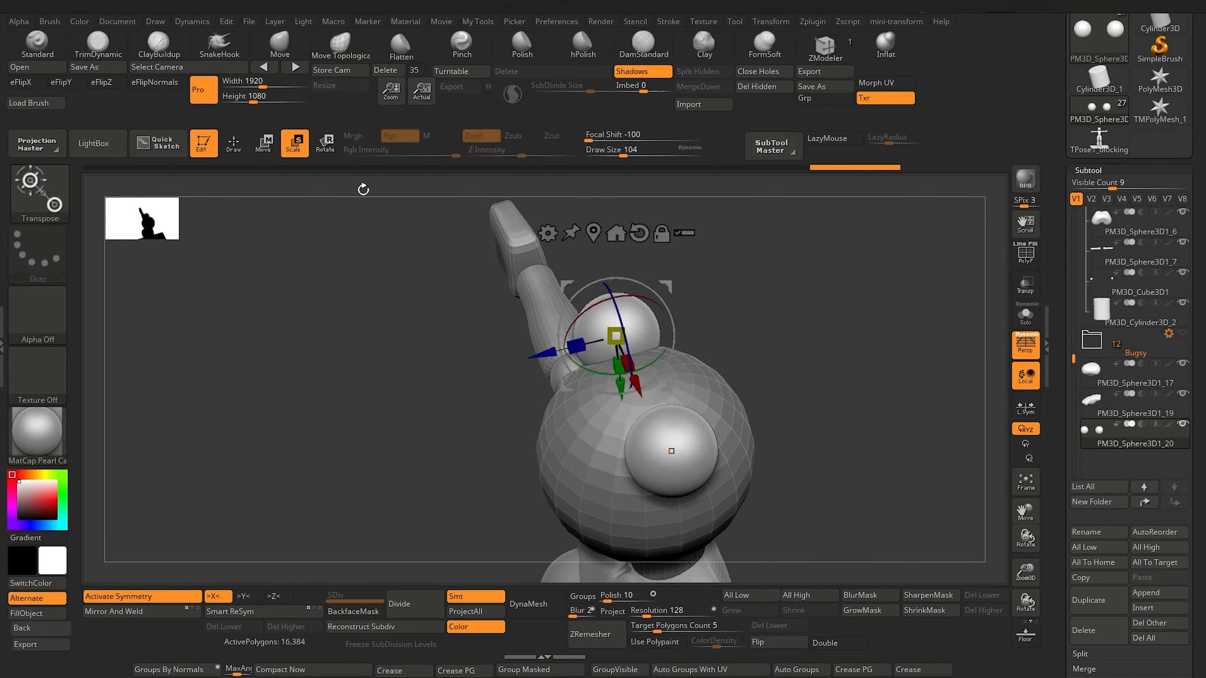
left_click_drag(573, 349, 596, 342)
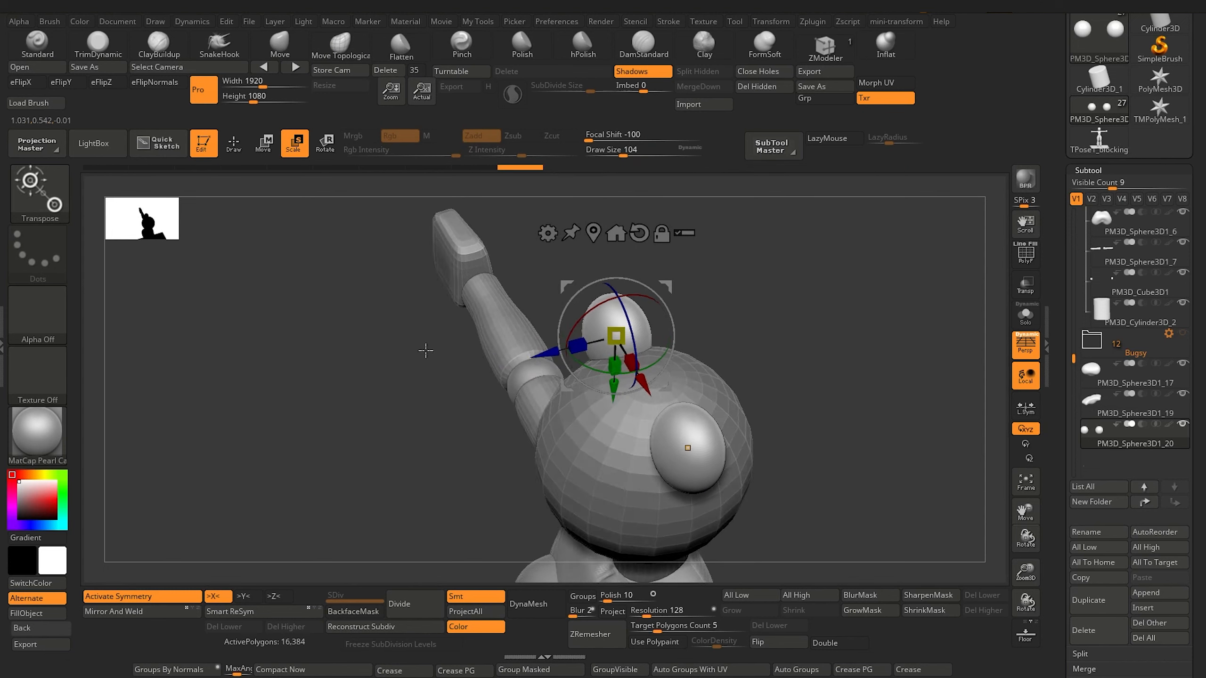
left_click_drag(425, 350, 544, 333)
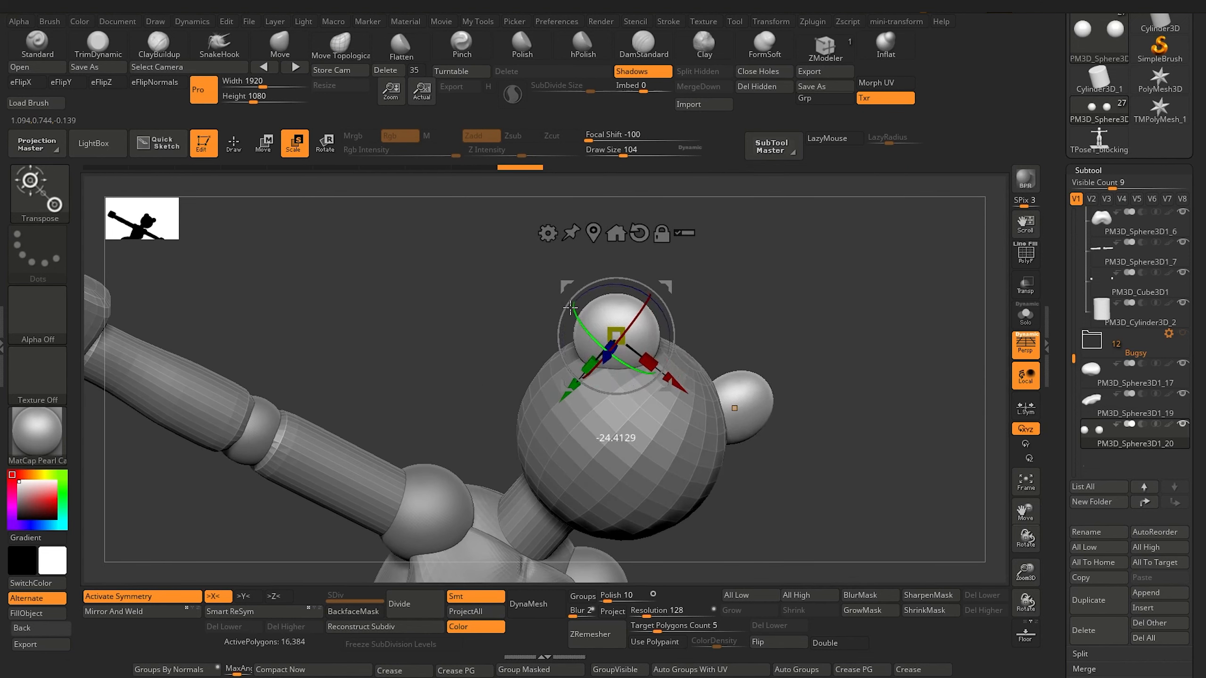
left_click_drag(461, 330, 261, 208)
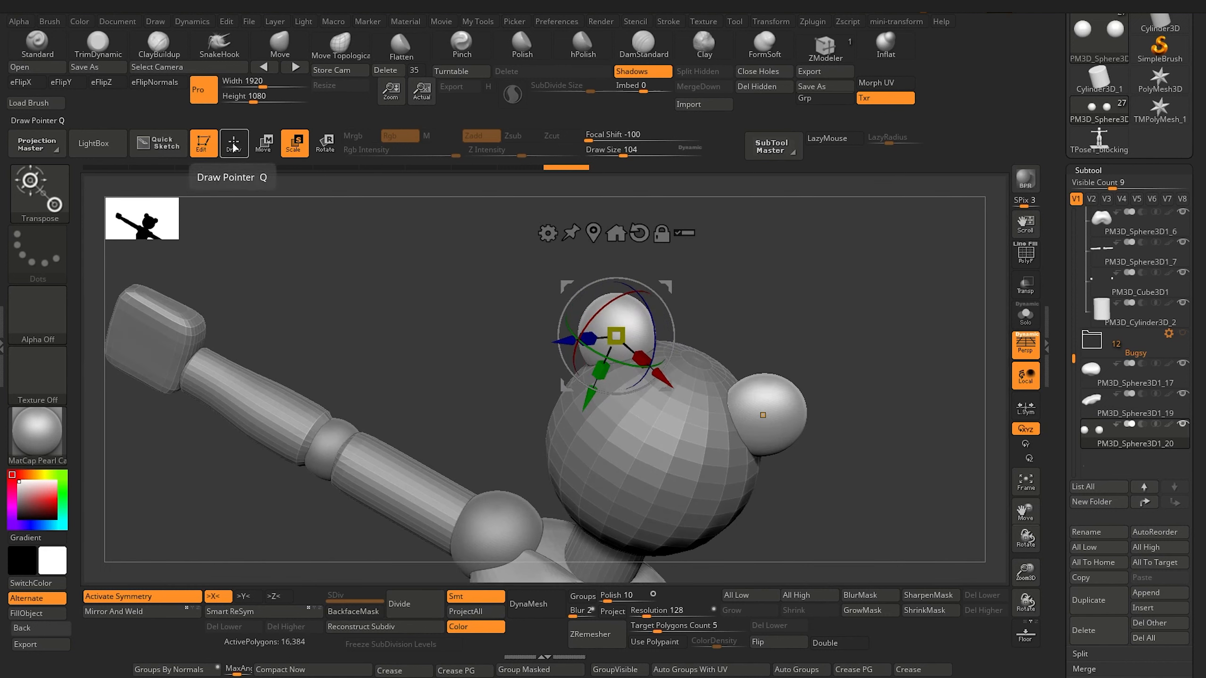
Sculpt the spheres into cupped, slightly tapered ears with the Move brush at sizes 88 to 104.
left_click(233, 144)
left_click(279, 44)
left_click_drag(430, 250, 582, 353)
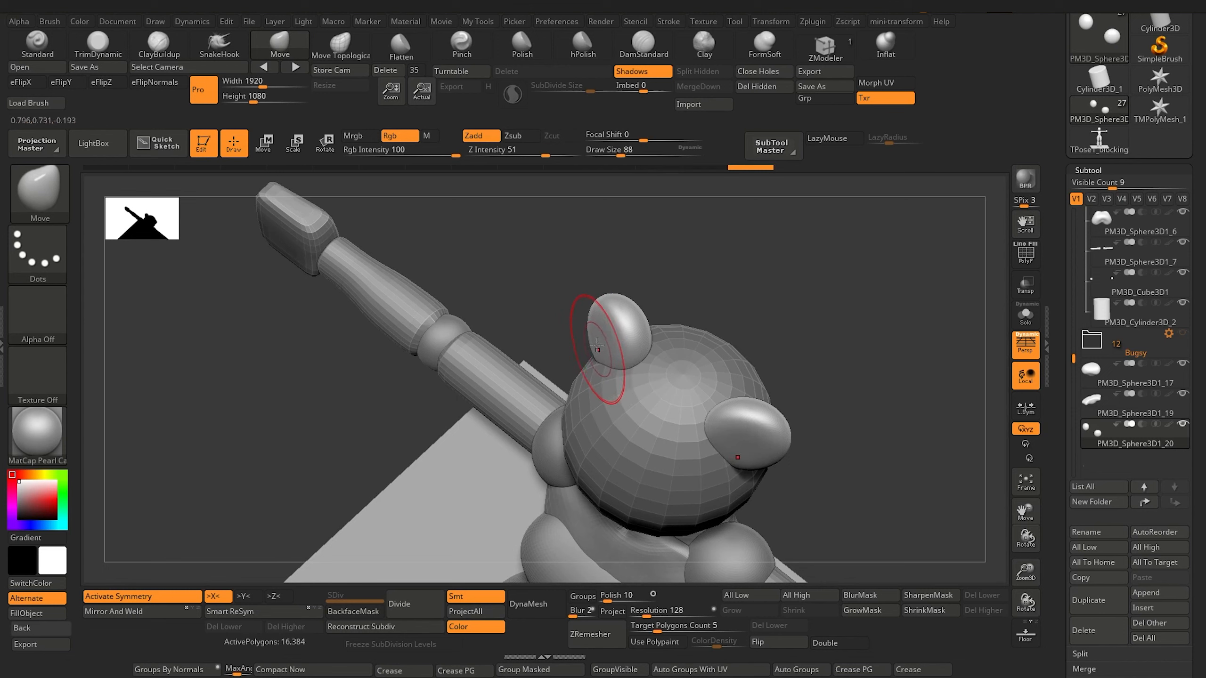
left_click_drag(608, 334, 485, 278)
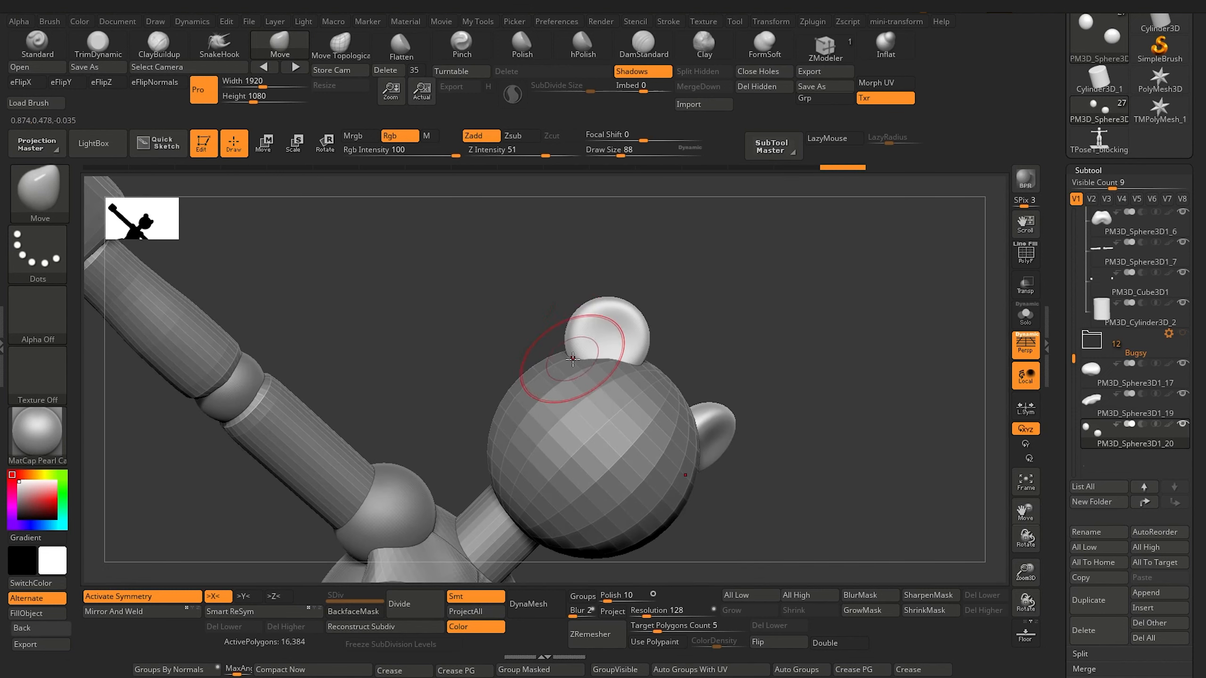
left_click_drag(631, 361, 632, 364)
left_click_drag(519, 267, 502, 246)
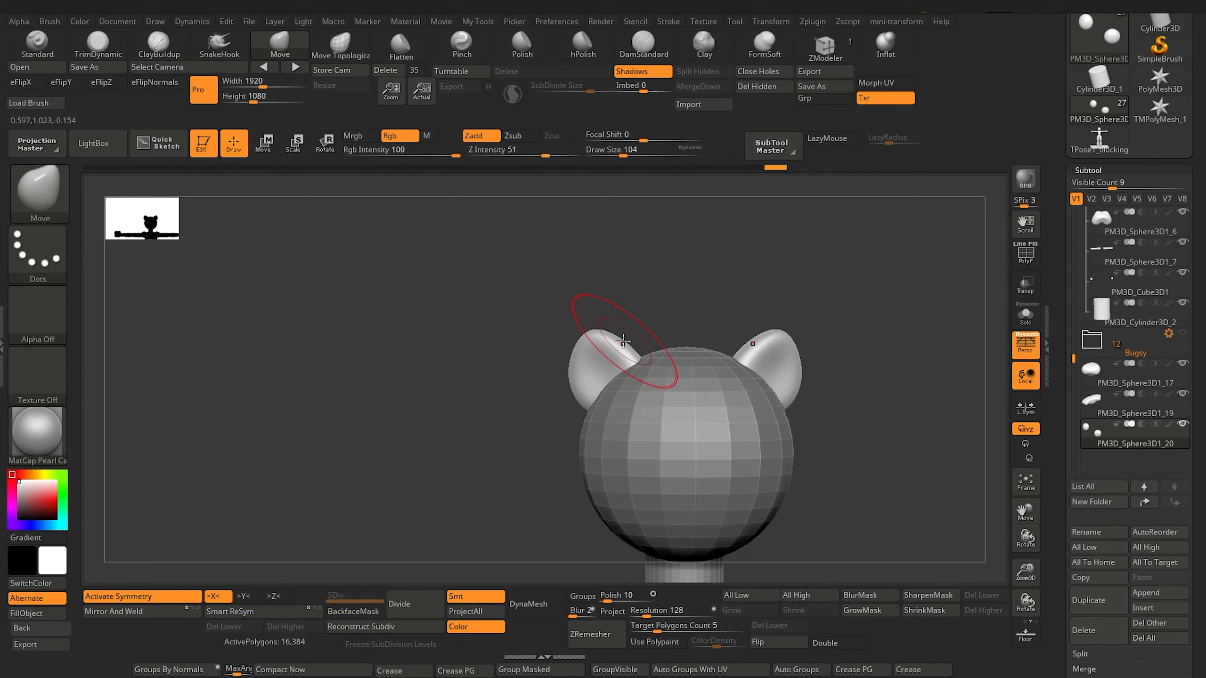
left_click_drag(449, 380, 350, 290, "alt")
left_click_drag(334, 380, 556, 586, "alt")
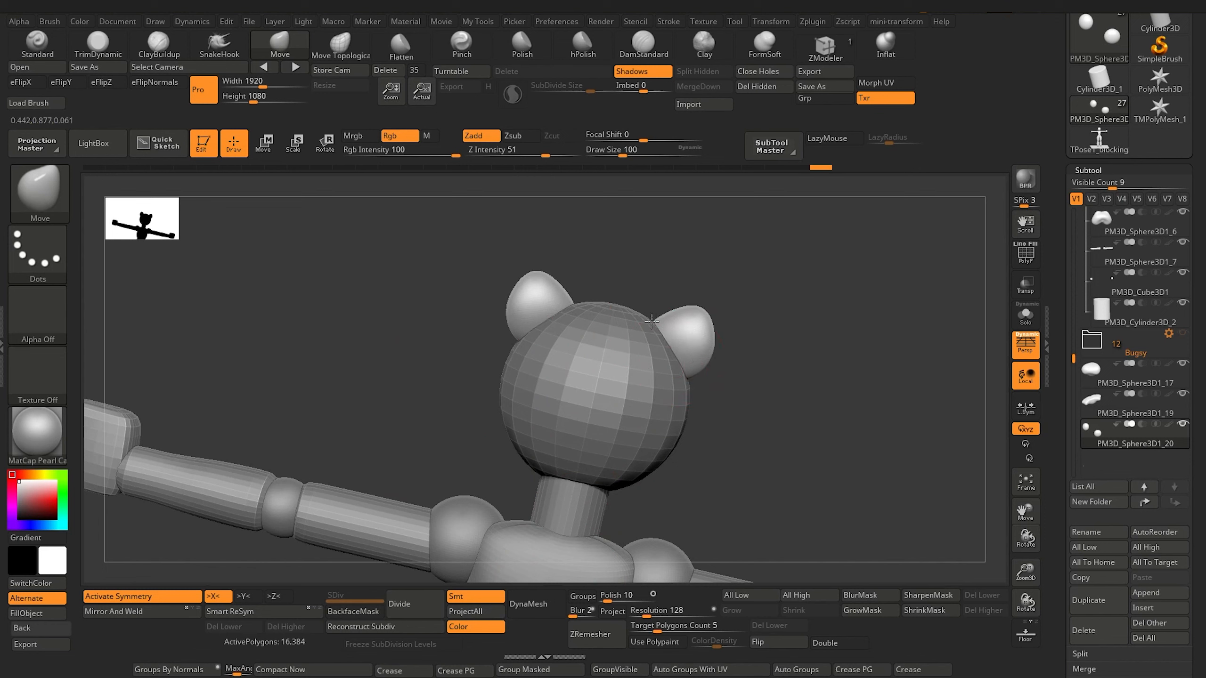
left_click_drag(461, 261, 369, 315)
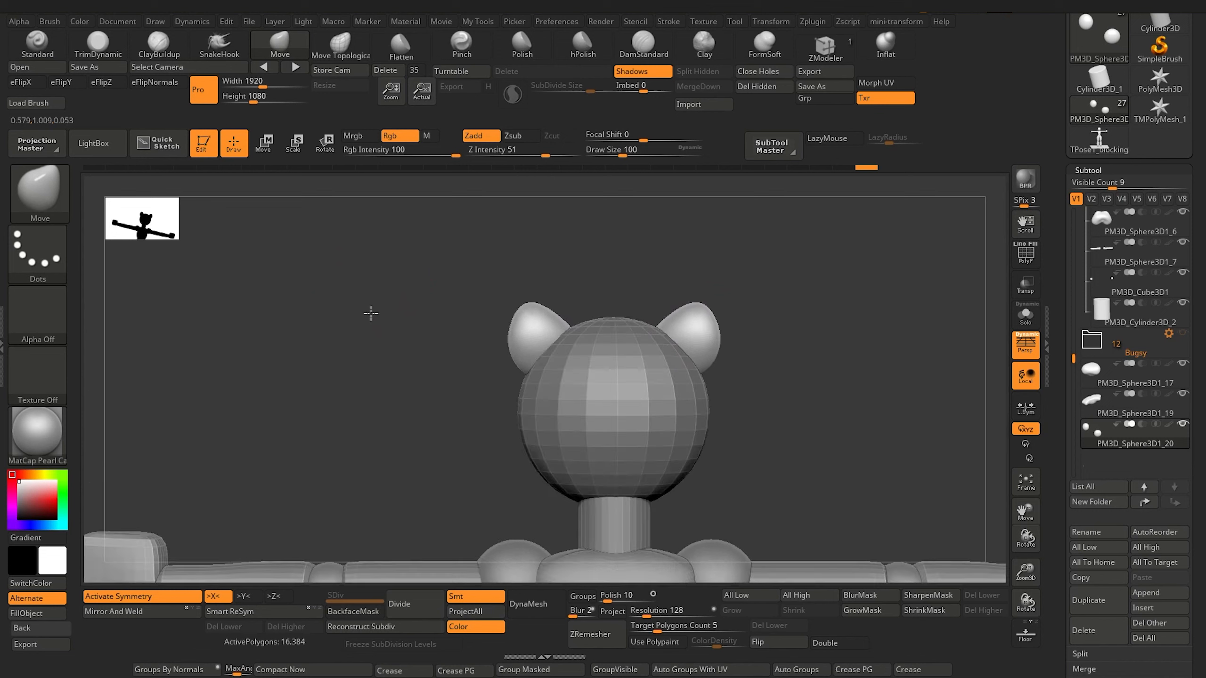
Widen the unmasked legs slightly along X on the Transpose Master mesh and move them closer together.
left_click(295, 143)
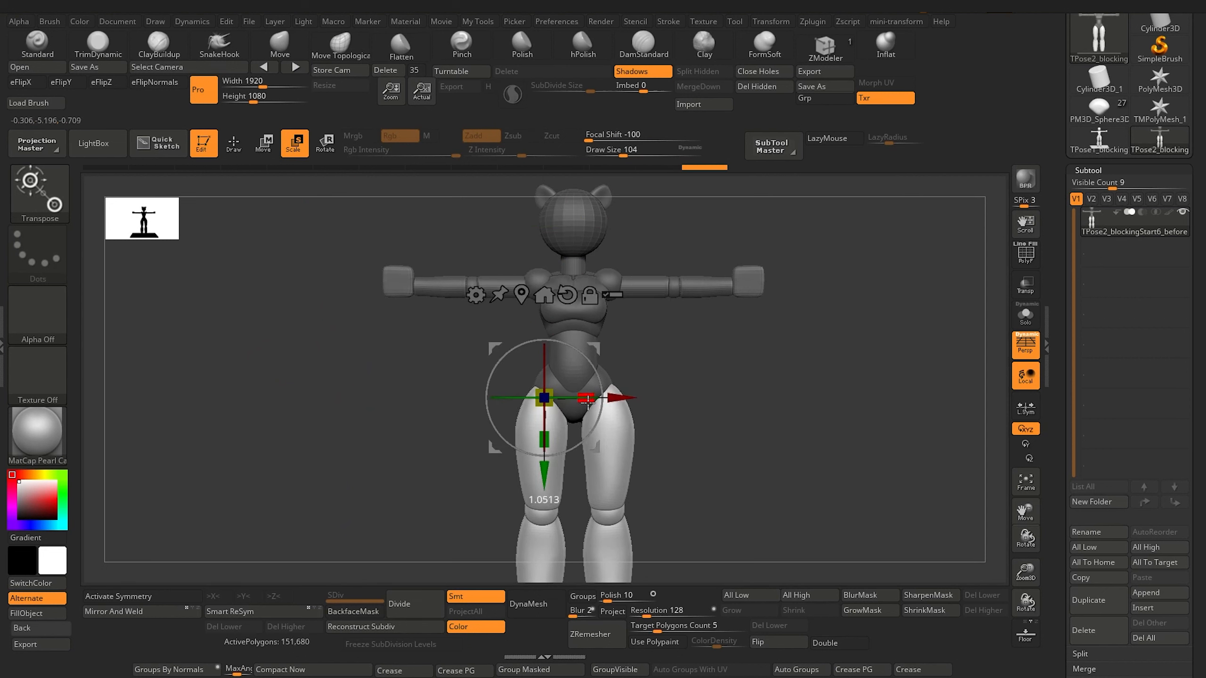
left_click_drag(585, 400, 595, 399)
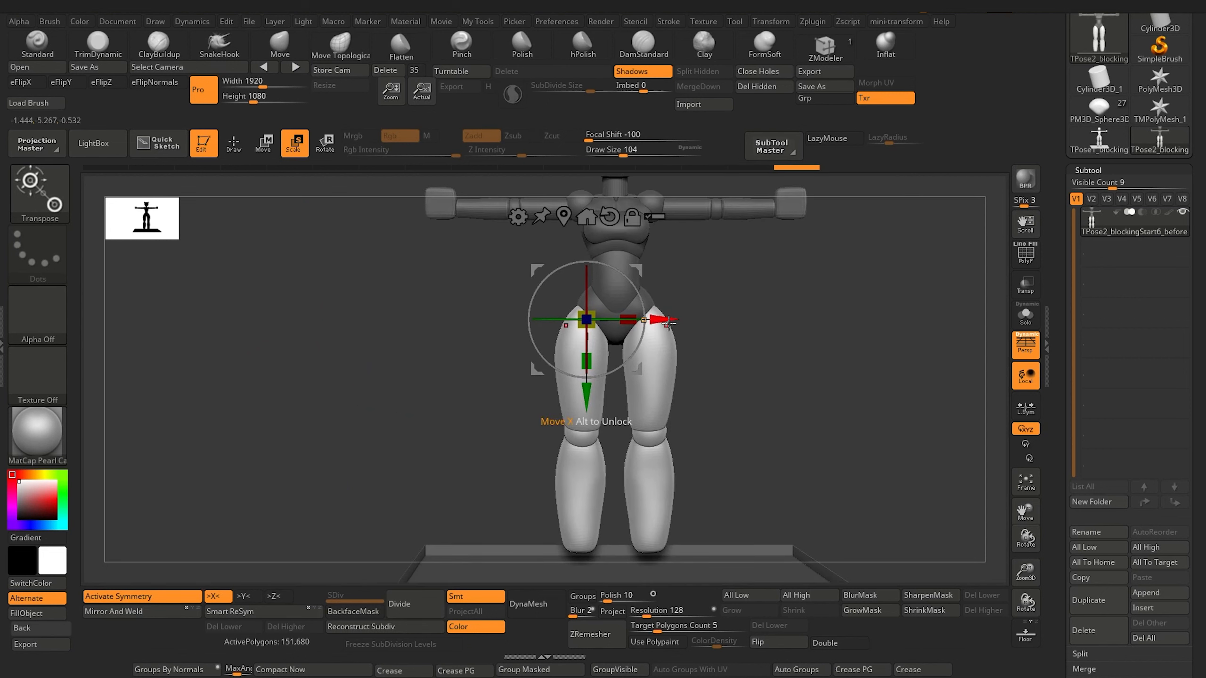
left_click_drag(668, 324, 672, 324)
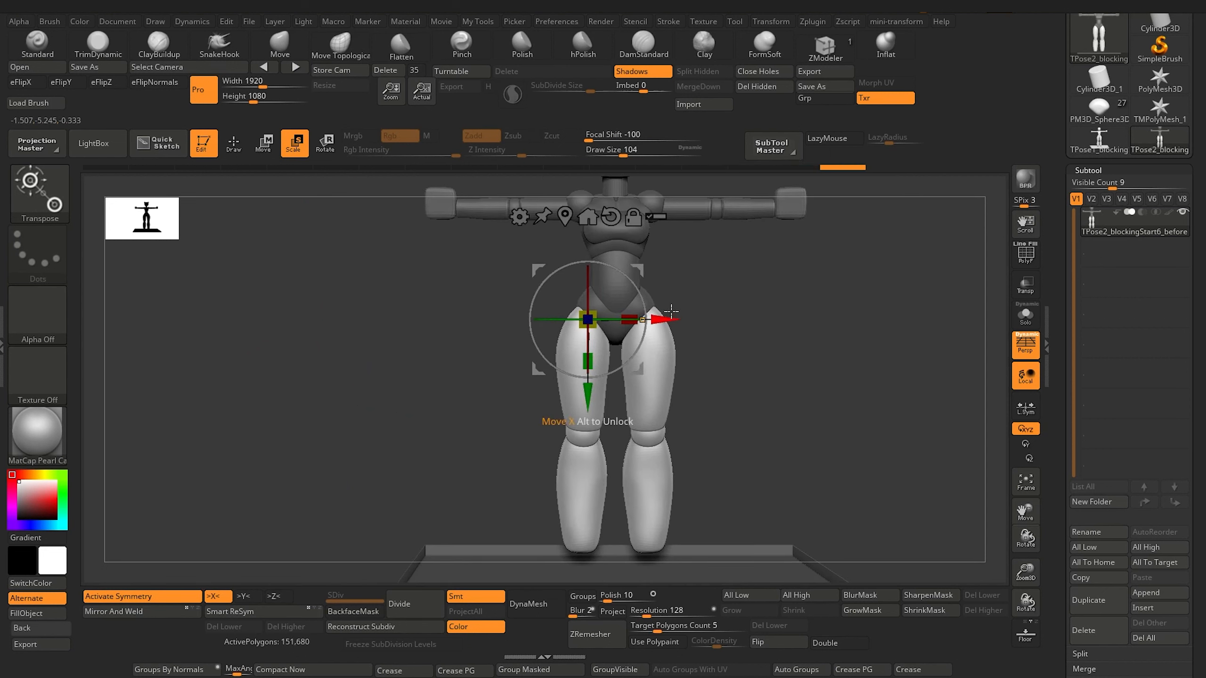
mouse_move(307, 398)
left_mouse_down("alt")
mouse_move(372, 429)
mouse_move(250, 439)
mouse_move(425, 443)
mouse_move(473, 404)
mouse_move(299, 347)
mouse_move(276, 409)
mouse_move(279, 395)
left_mouse_up("alt")
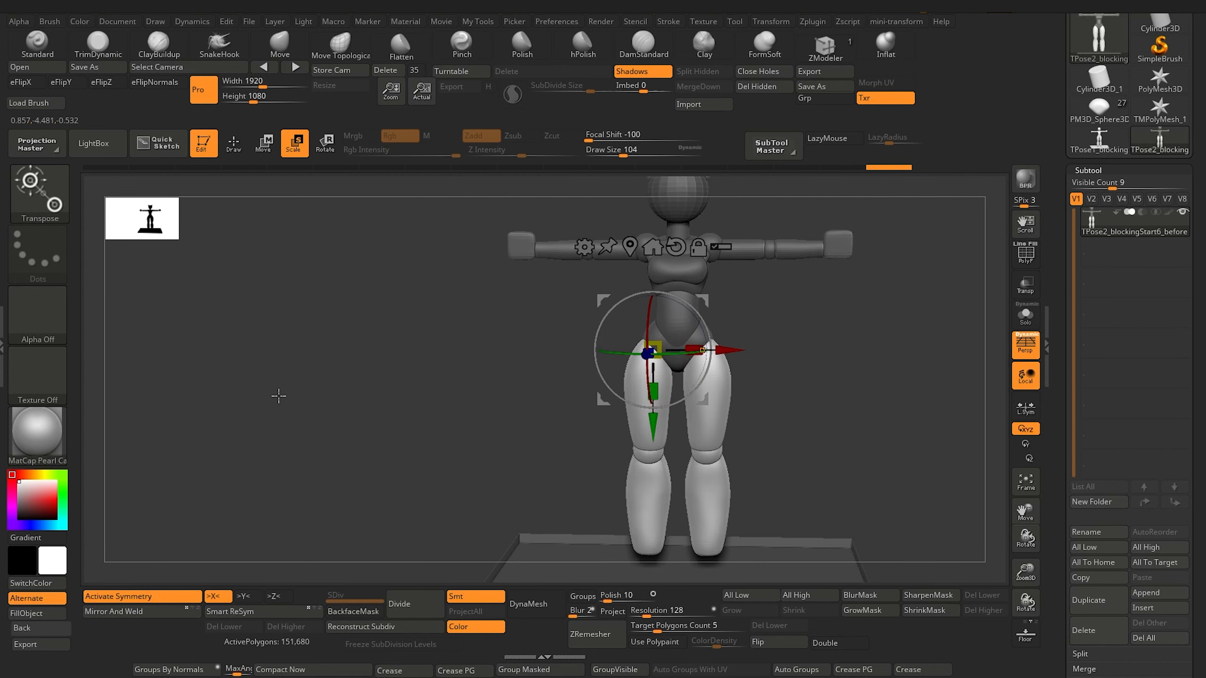
Clear the mask and transfer the Transpose Master pose changes back to the original subtools.
left_click_drag(378, 402, 399, 420, "ctrl")
left_click(234, 144)
mouse_move(251, 356)
left_mouse_down()
mouse_move(296, 391)
mouse_move(360, 369)
left_mouse_up()
left_click(815, 22)
left_click(907, 303)
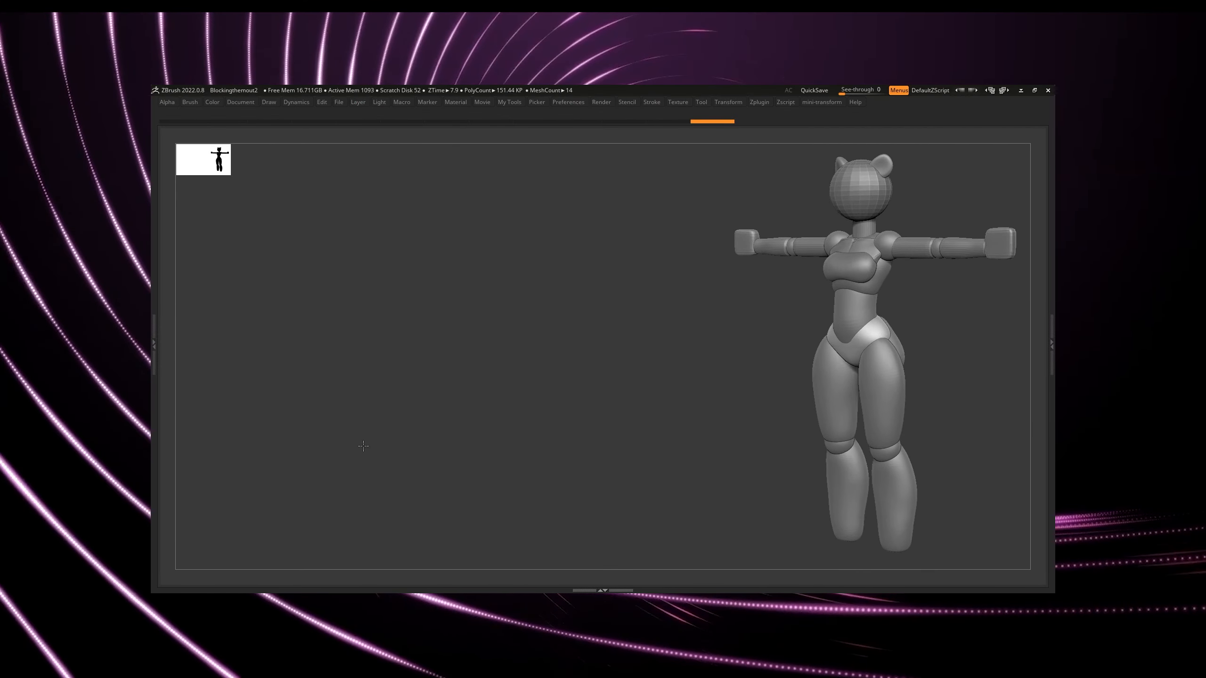
Place canvas snapshots of bigSNO from the back and side beside the live front view.
mouse_move(368, 447)
left_mouse_down()
mouse_move(352, 447)
mouse_move(373, 446)
left_mouse_up()
mouse_move(484, 394)
left_mouse_down()
mouse_move(455, 455)
mouse_move(321, 337)
mouse_move(367, 413)
mouse_move(445, 457)
mouse_move(417, 453)
mouse_move(497, 399)
mouse_move(339, 428)
mouse_move(314, 418)
mouse_move(360, 412)
left_mouse_up()
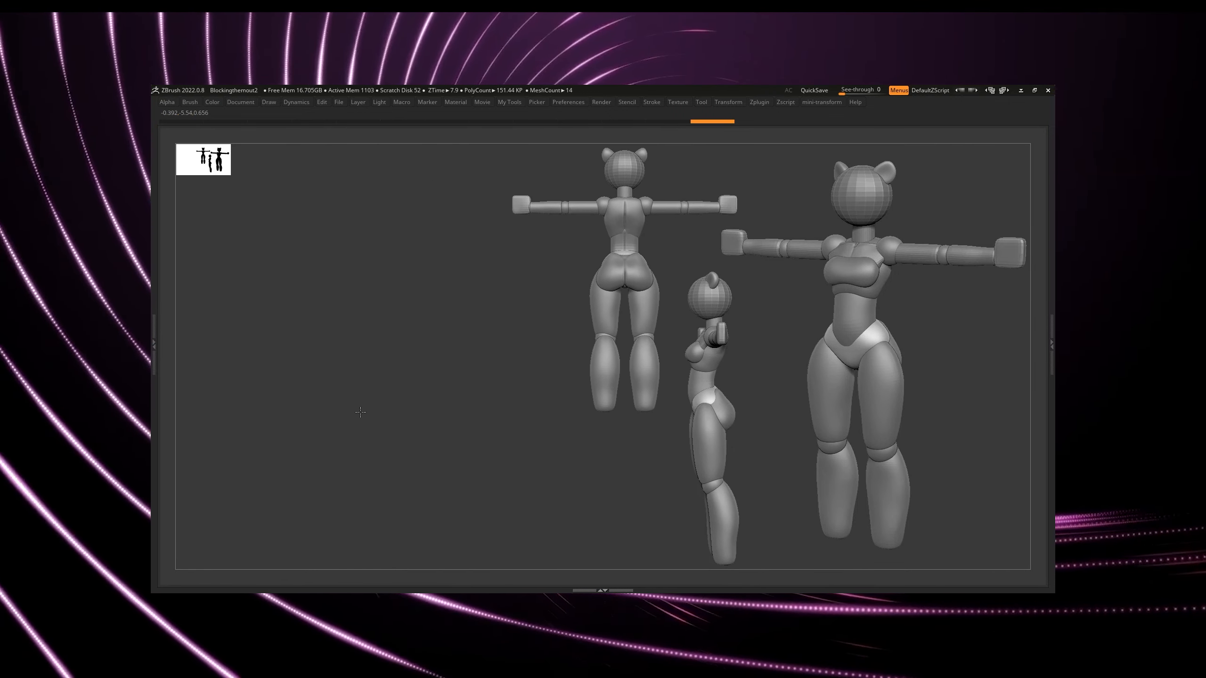
Show the Bugsy folder and select one of its body parts in the empty area beside the bigSNO snapshots.
left_click(1051, 348)
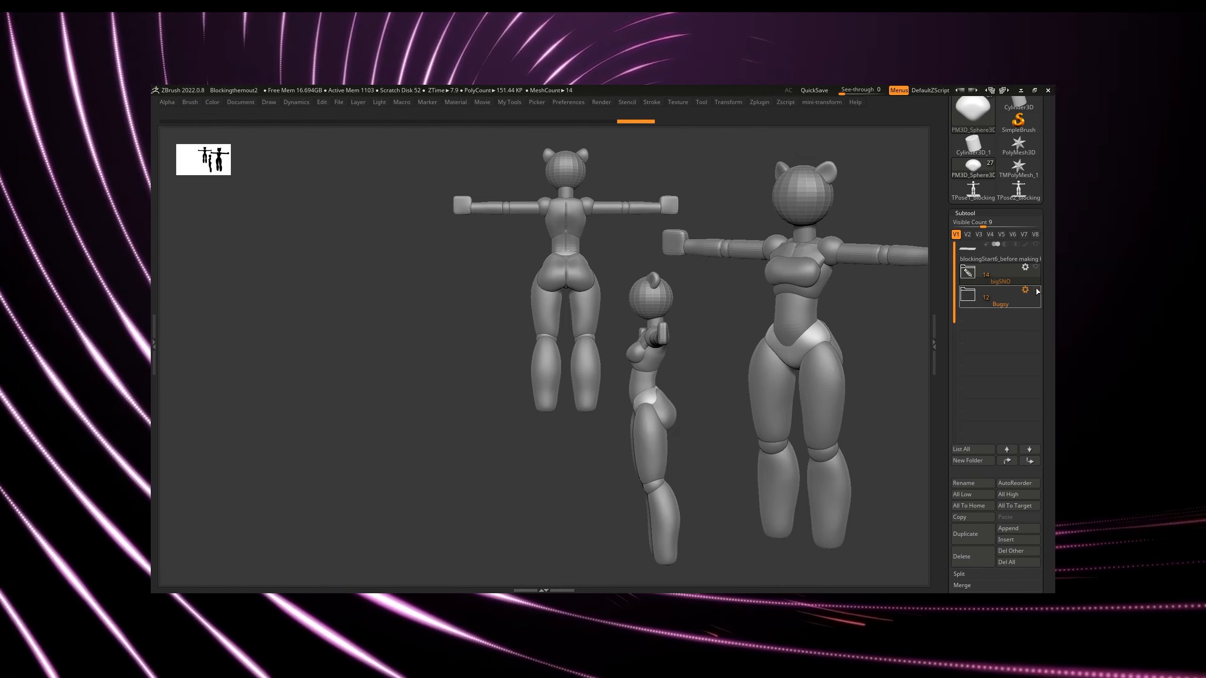
left_click(1036, 291)
left_click(942, 337)
mouse_move(468, 382)
left_mouse_down()
mouse_move(463, 401)
mouse_move(351, 464)
mouse_move(333, 228)
mouse_move(337, 463)
mouse_move(408, 428)
left_mouse_up()
left_click(424, 271, "alt")
Orient Bugsy beside the bigSNO snapshots and place canvas snapshots of the character from different angles.
left_click_drag(342, 452, 209, 454, "shift")
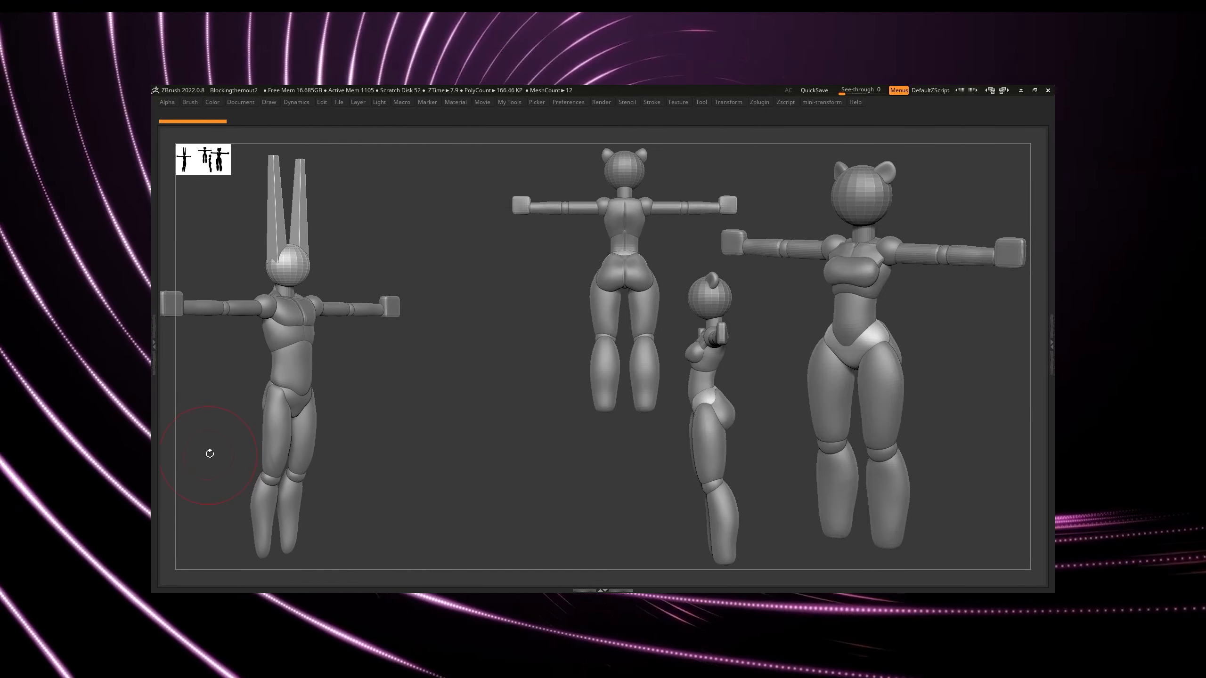
key("shift+s")
left_click_drag(334, 387, 307, 472)
key("shift+s")
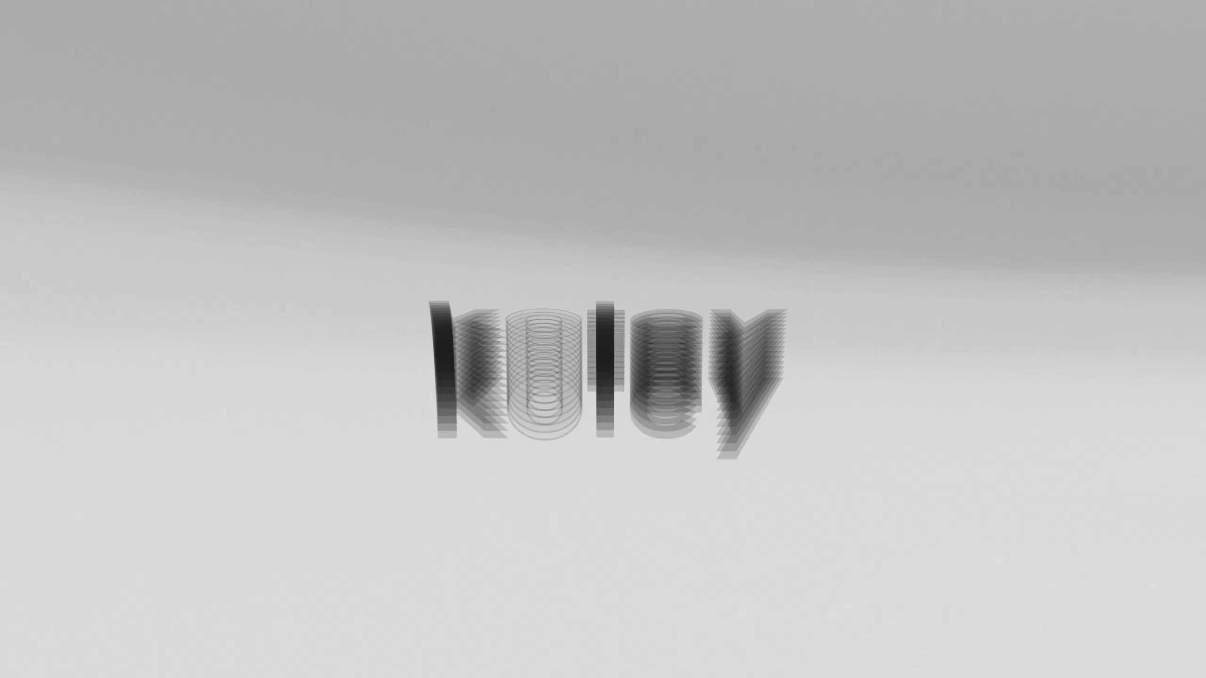